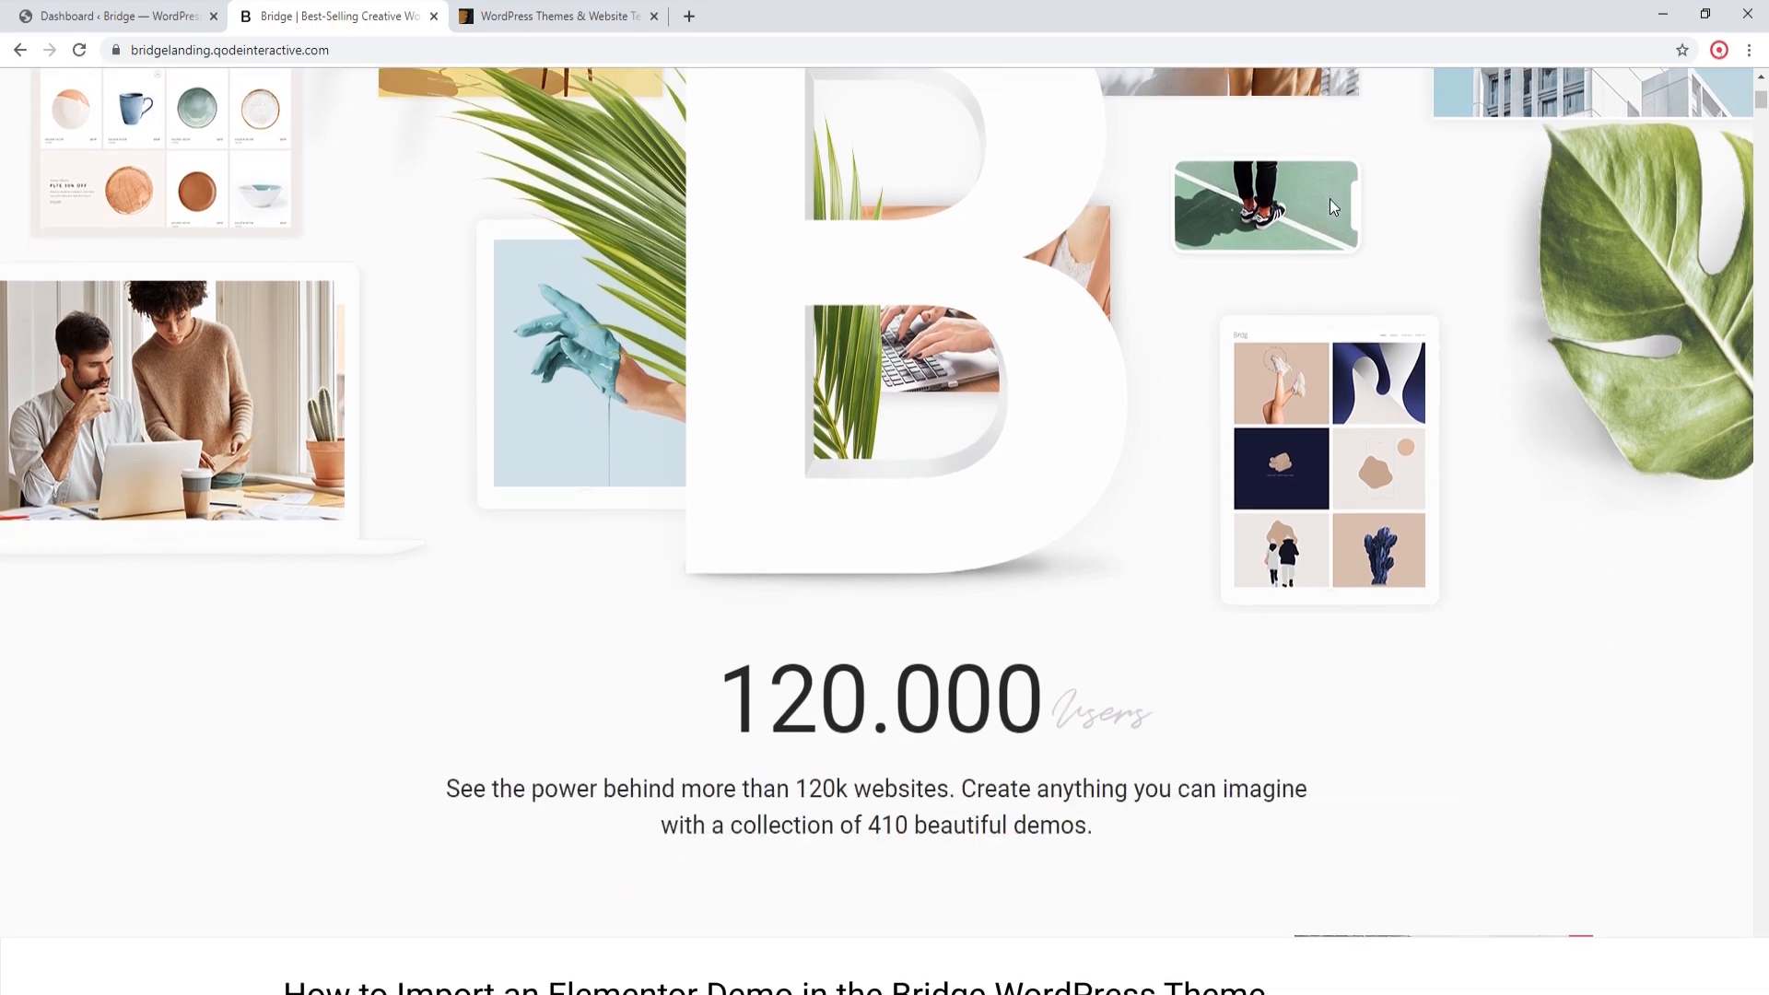
Step: Look through the Bridge landing page's feature overview and its gallery of available demos
scroll(1330, 207, down, 6)
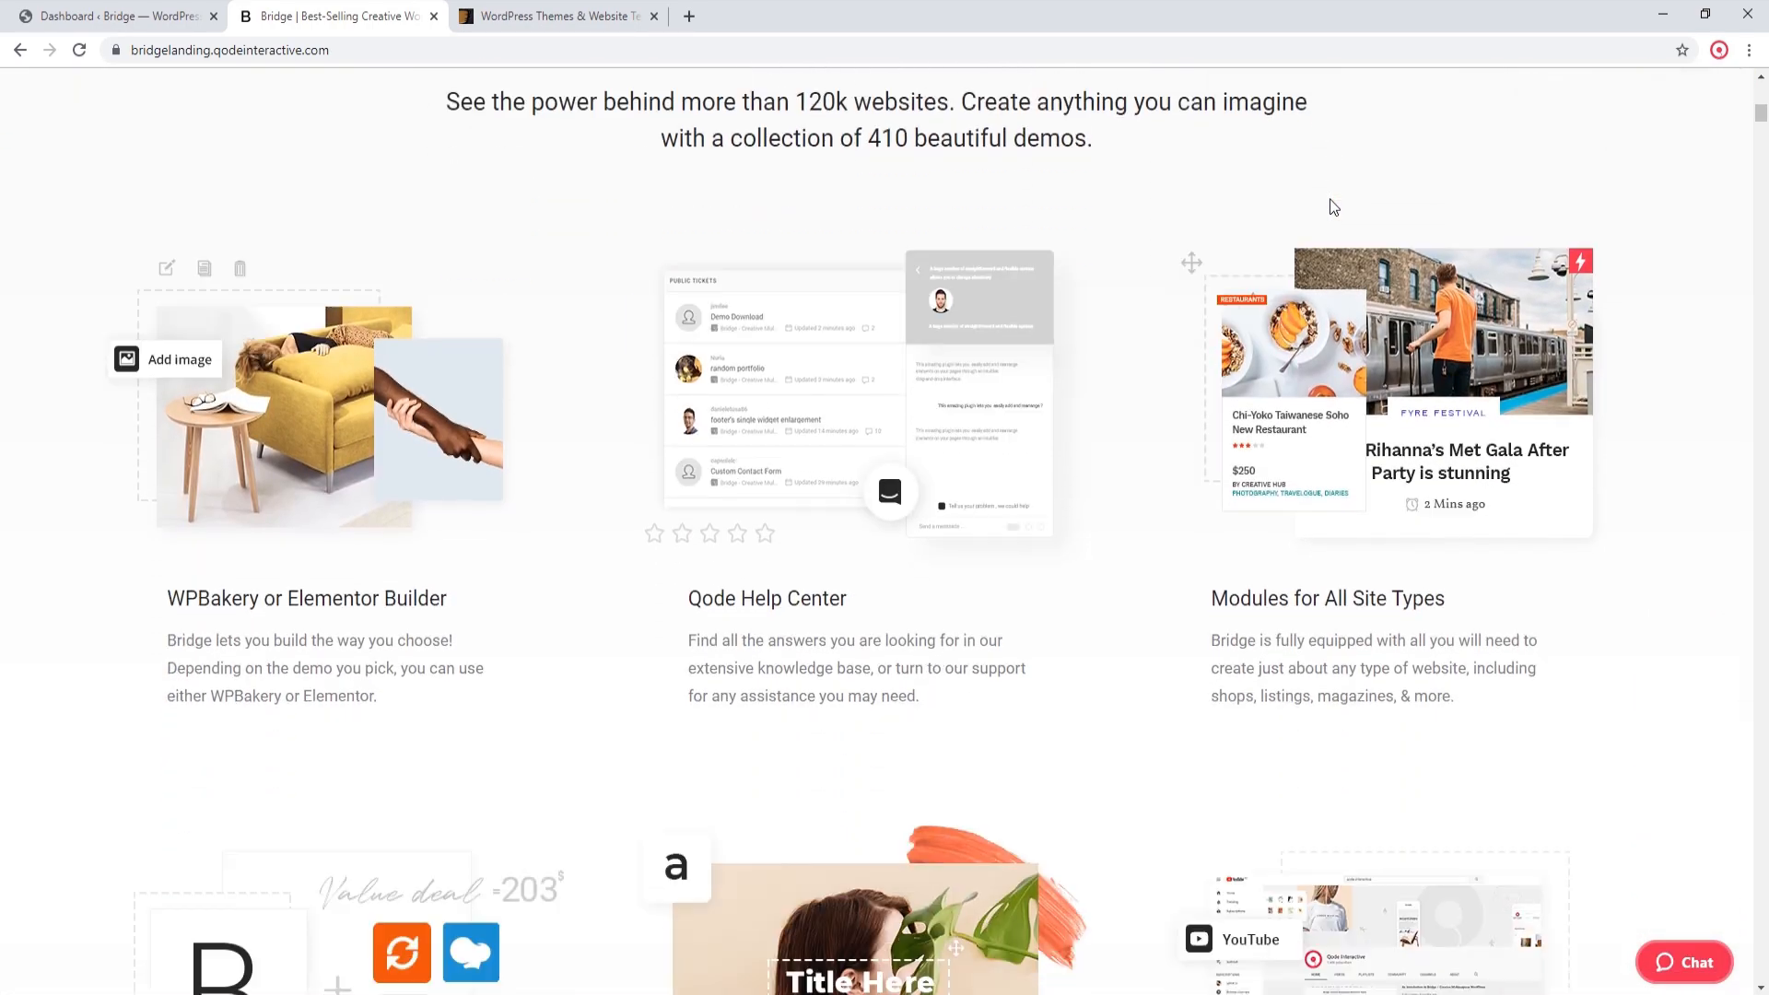
scroll(1330, 207, down, 7)
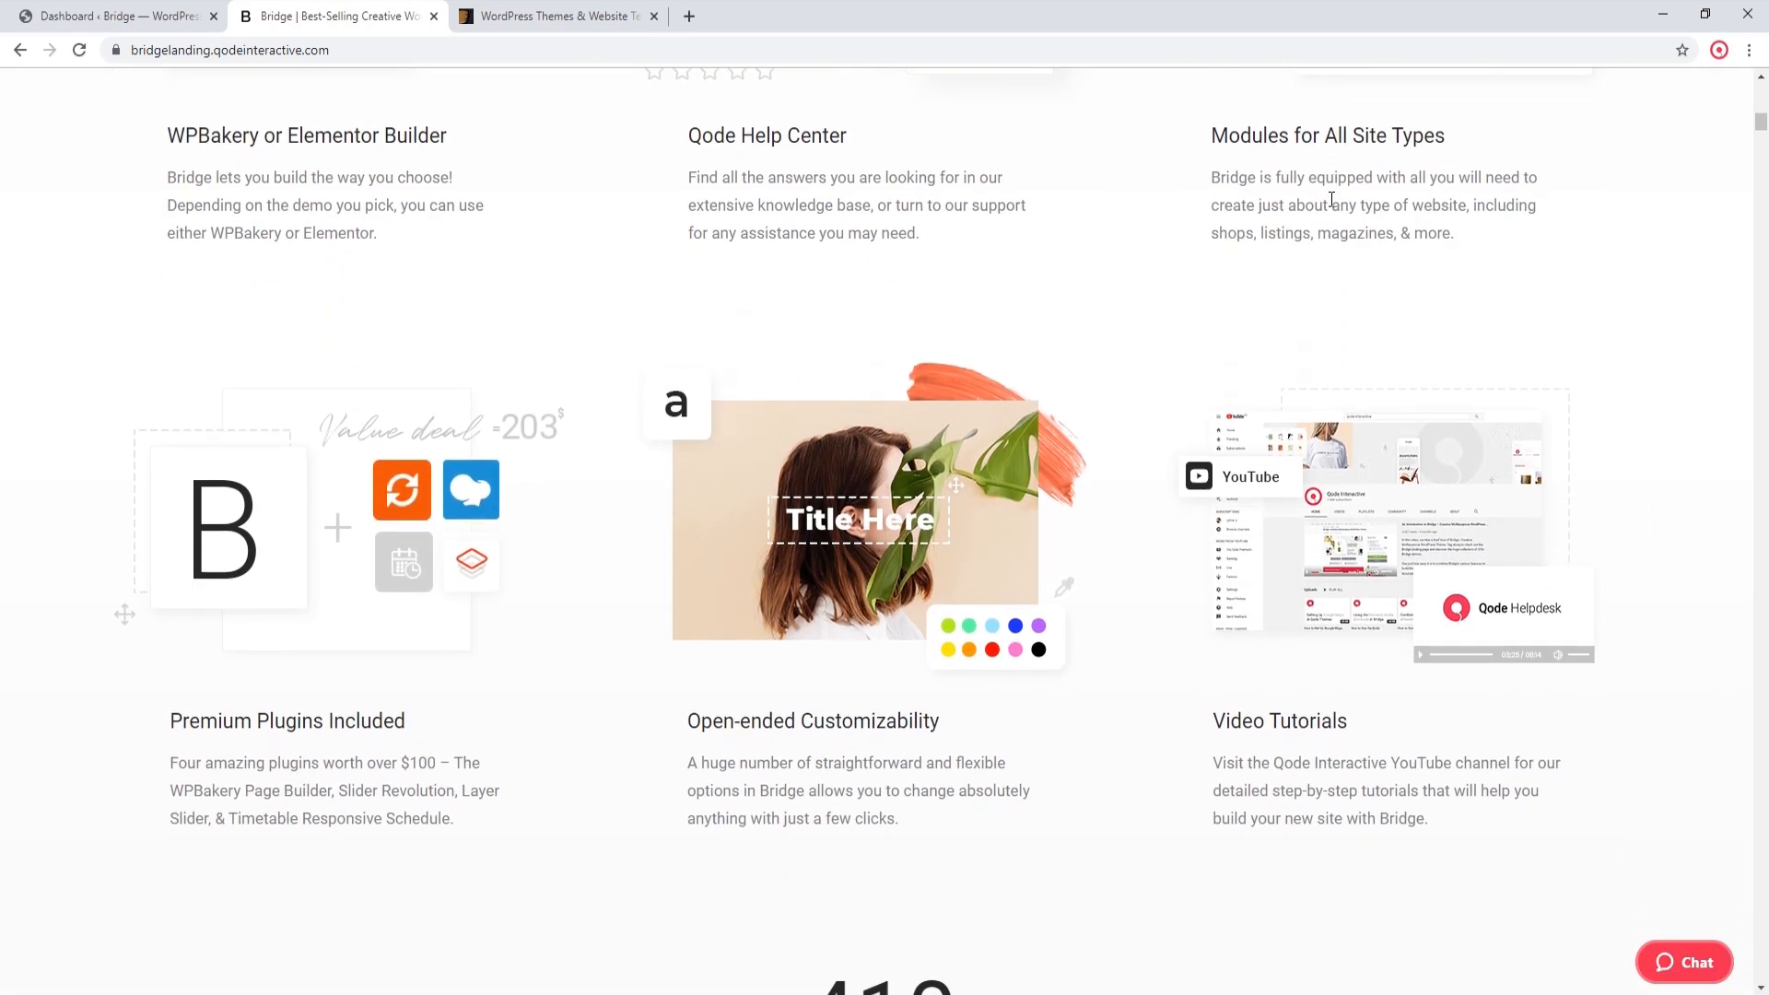
scroll(1329, 206, down, 1)
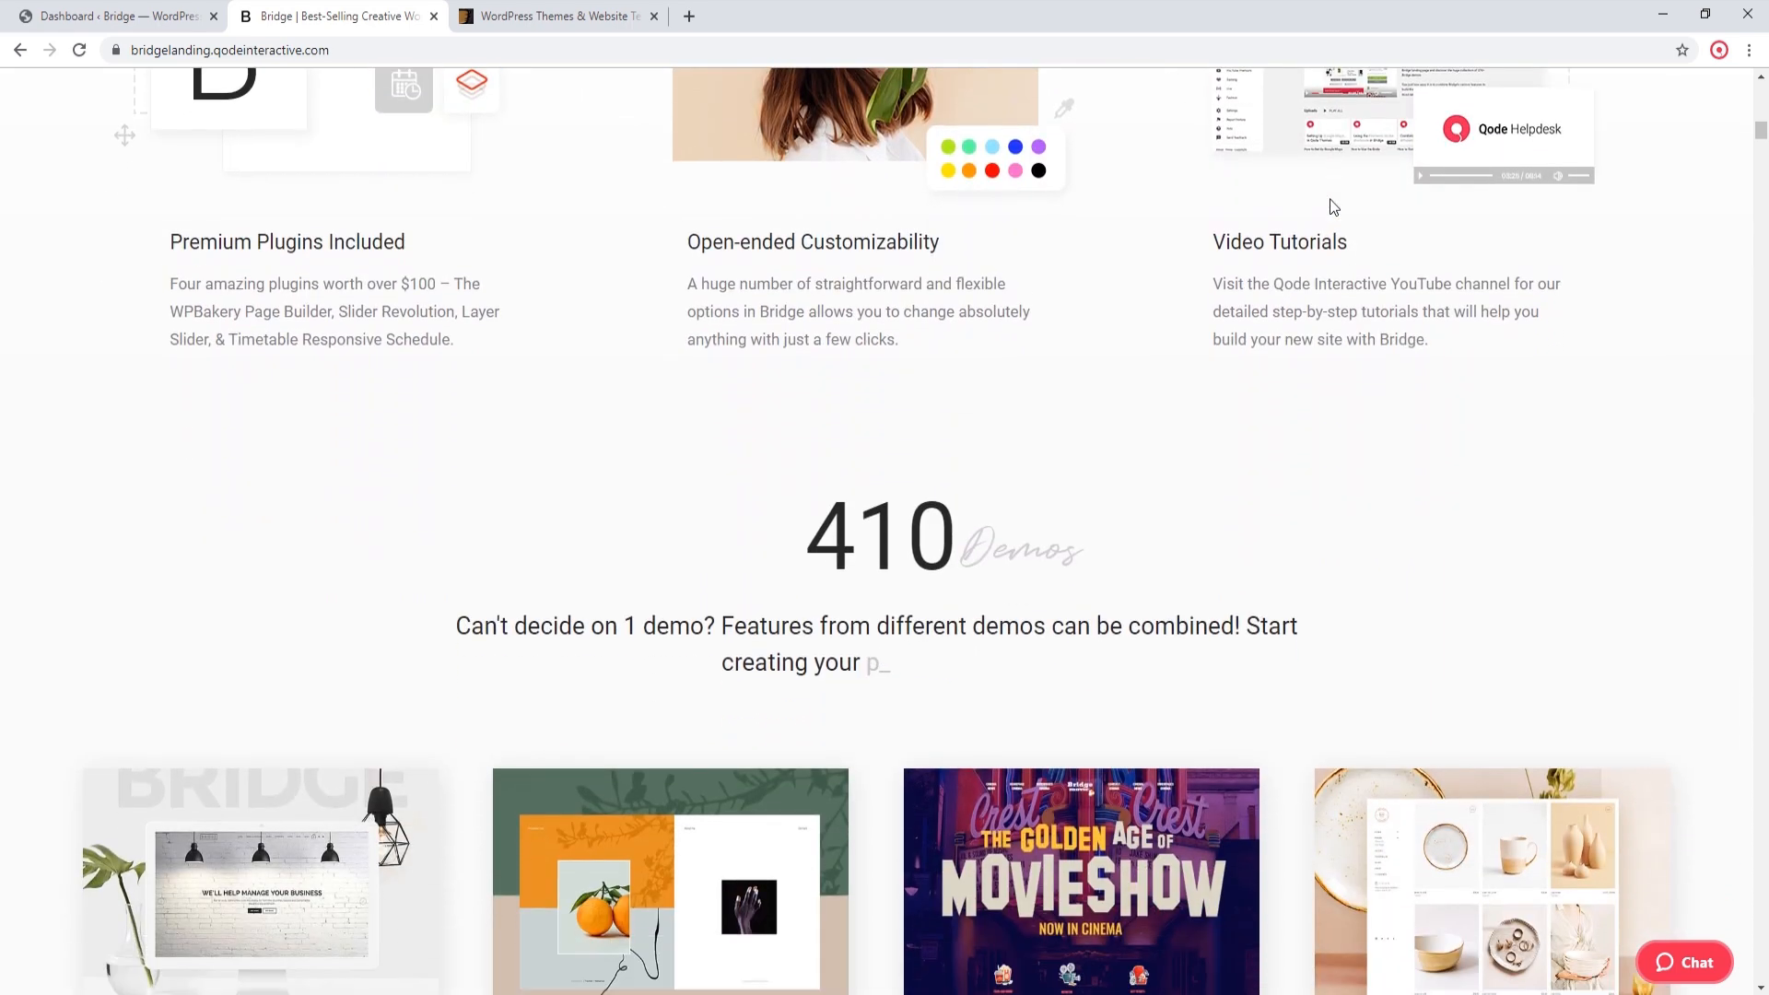
scroll(1329, 206, down, 1)
scroll(1330, 206, down, 4)
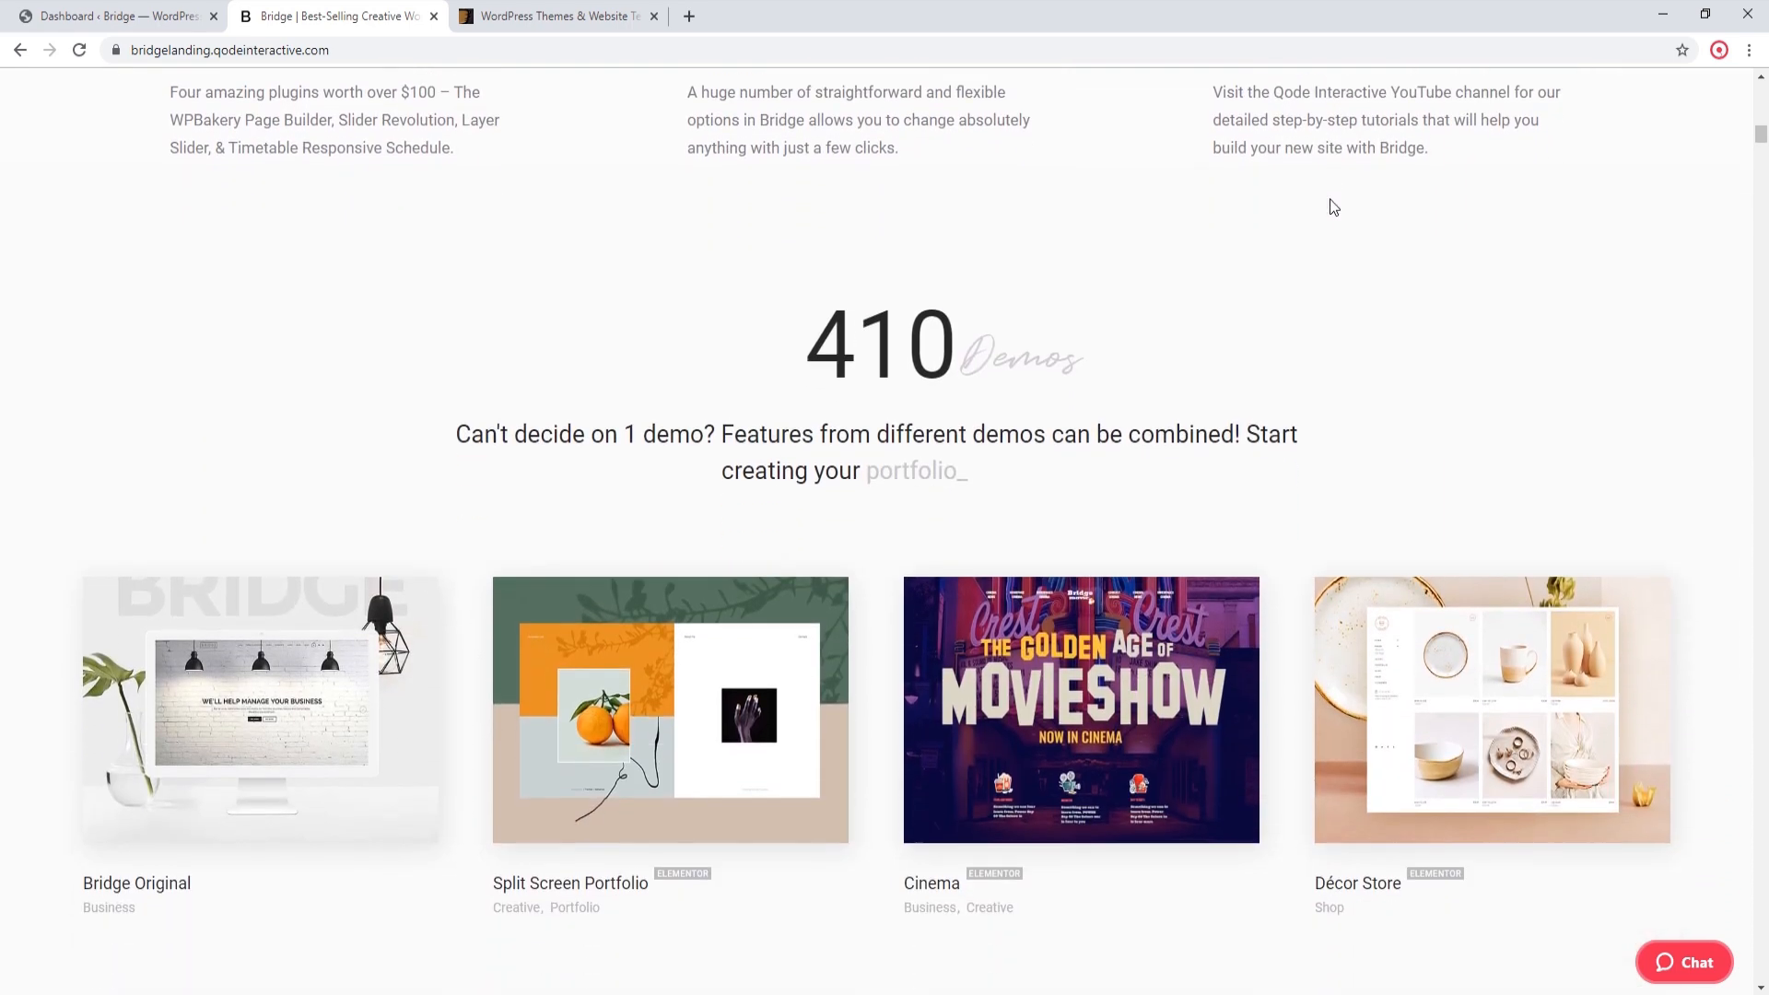
scroll(1333, 206, down, 5)
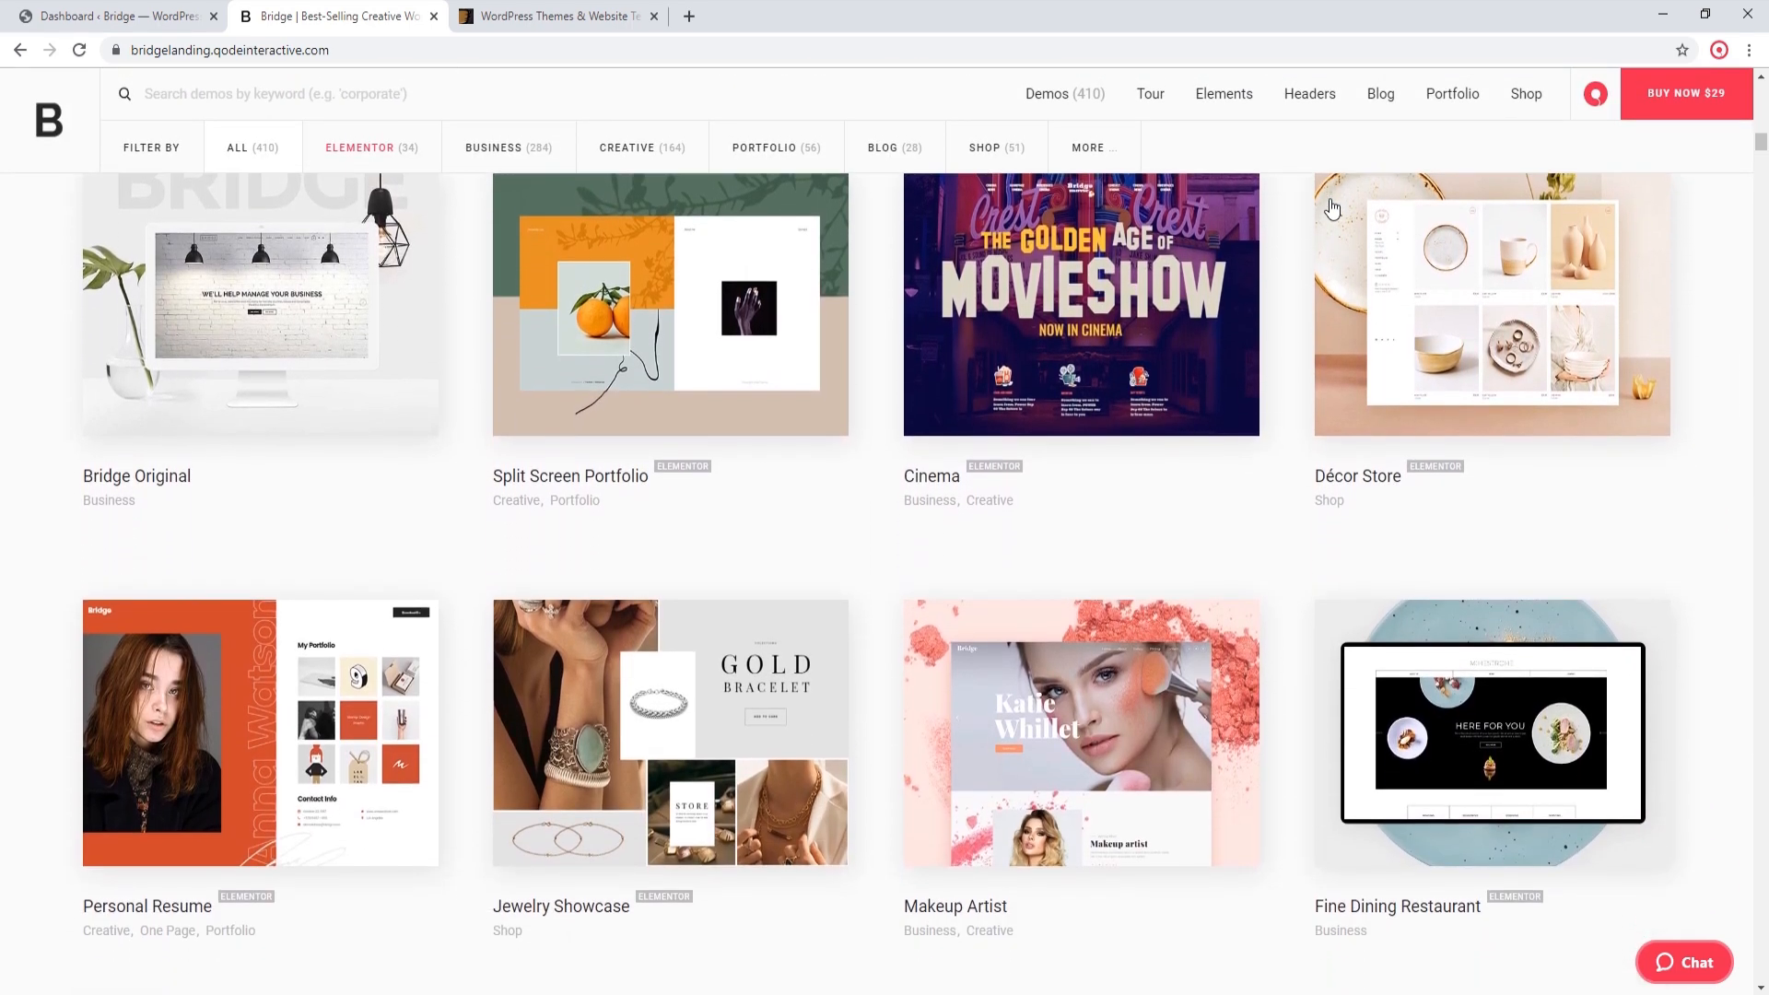
scroll(1332, 209, down, 3)
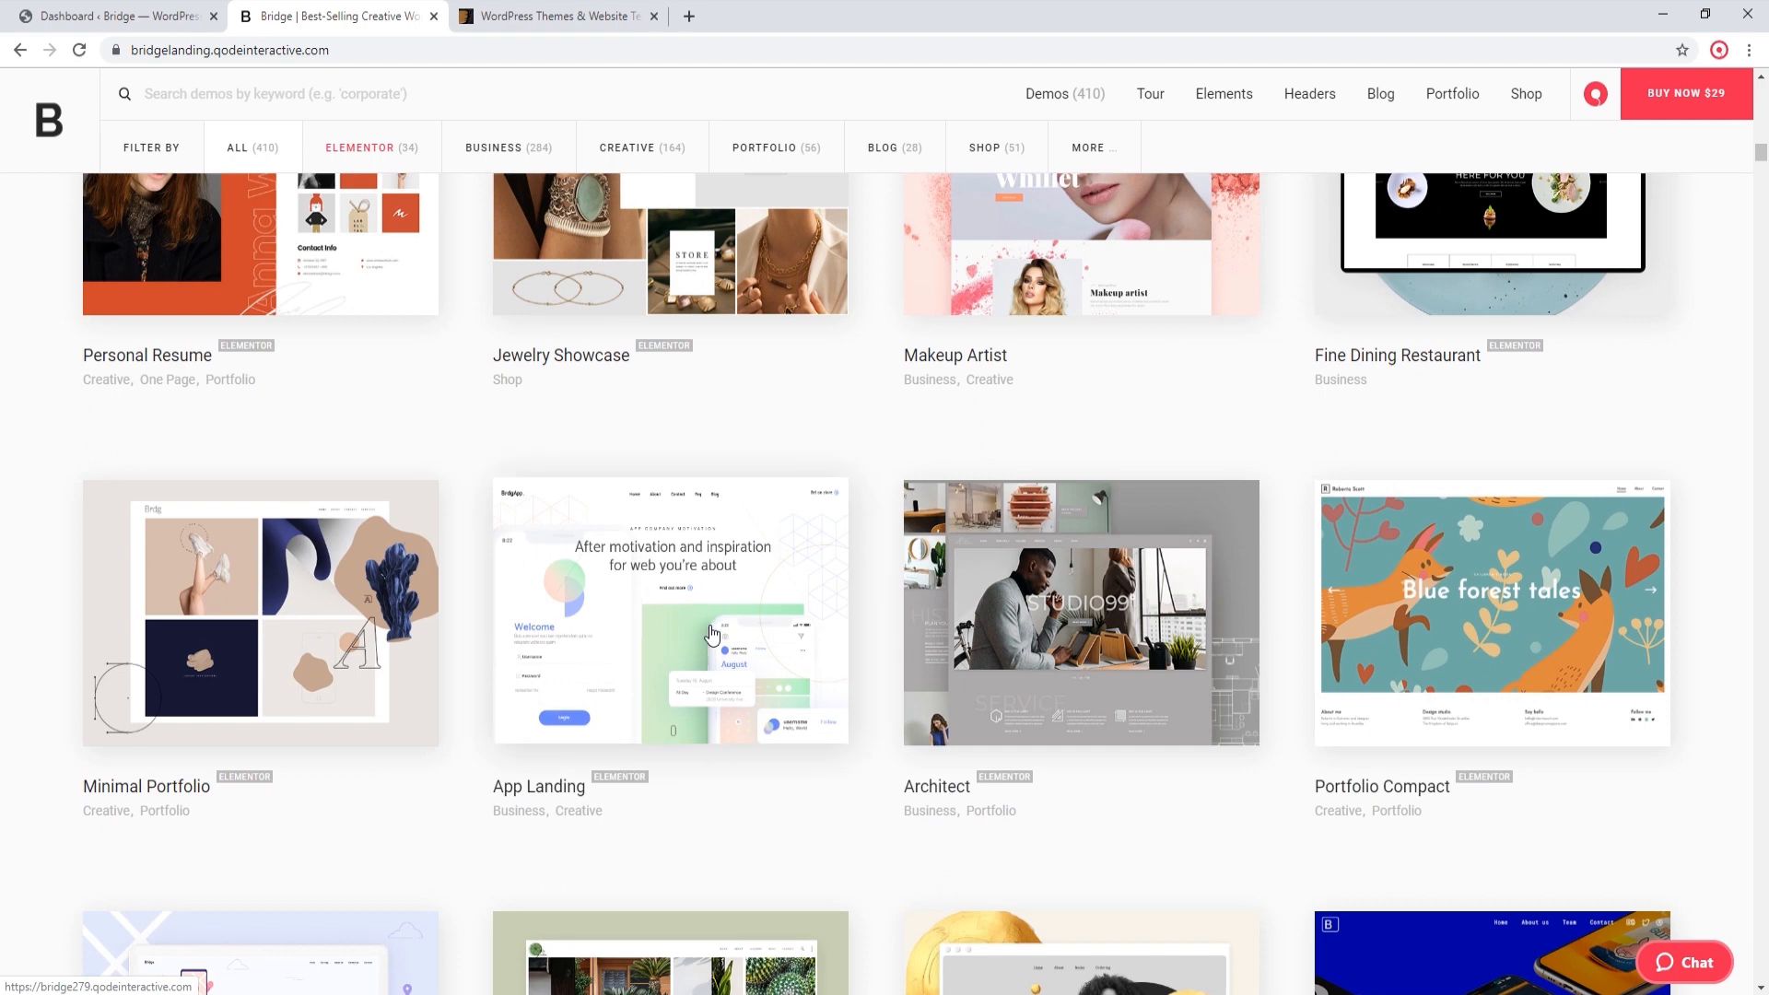
Step: View the Bridge tutorial site's current front end in a separate tab and return to its WordPress dashboard
click(134, 19)
middle_click(83, 85)
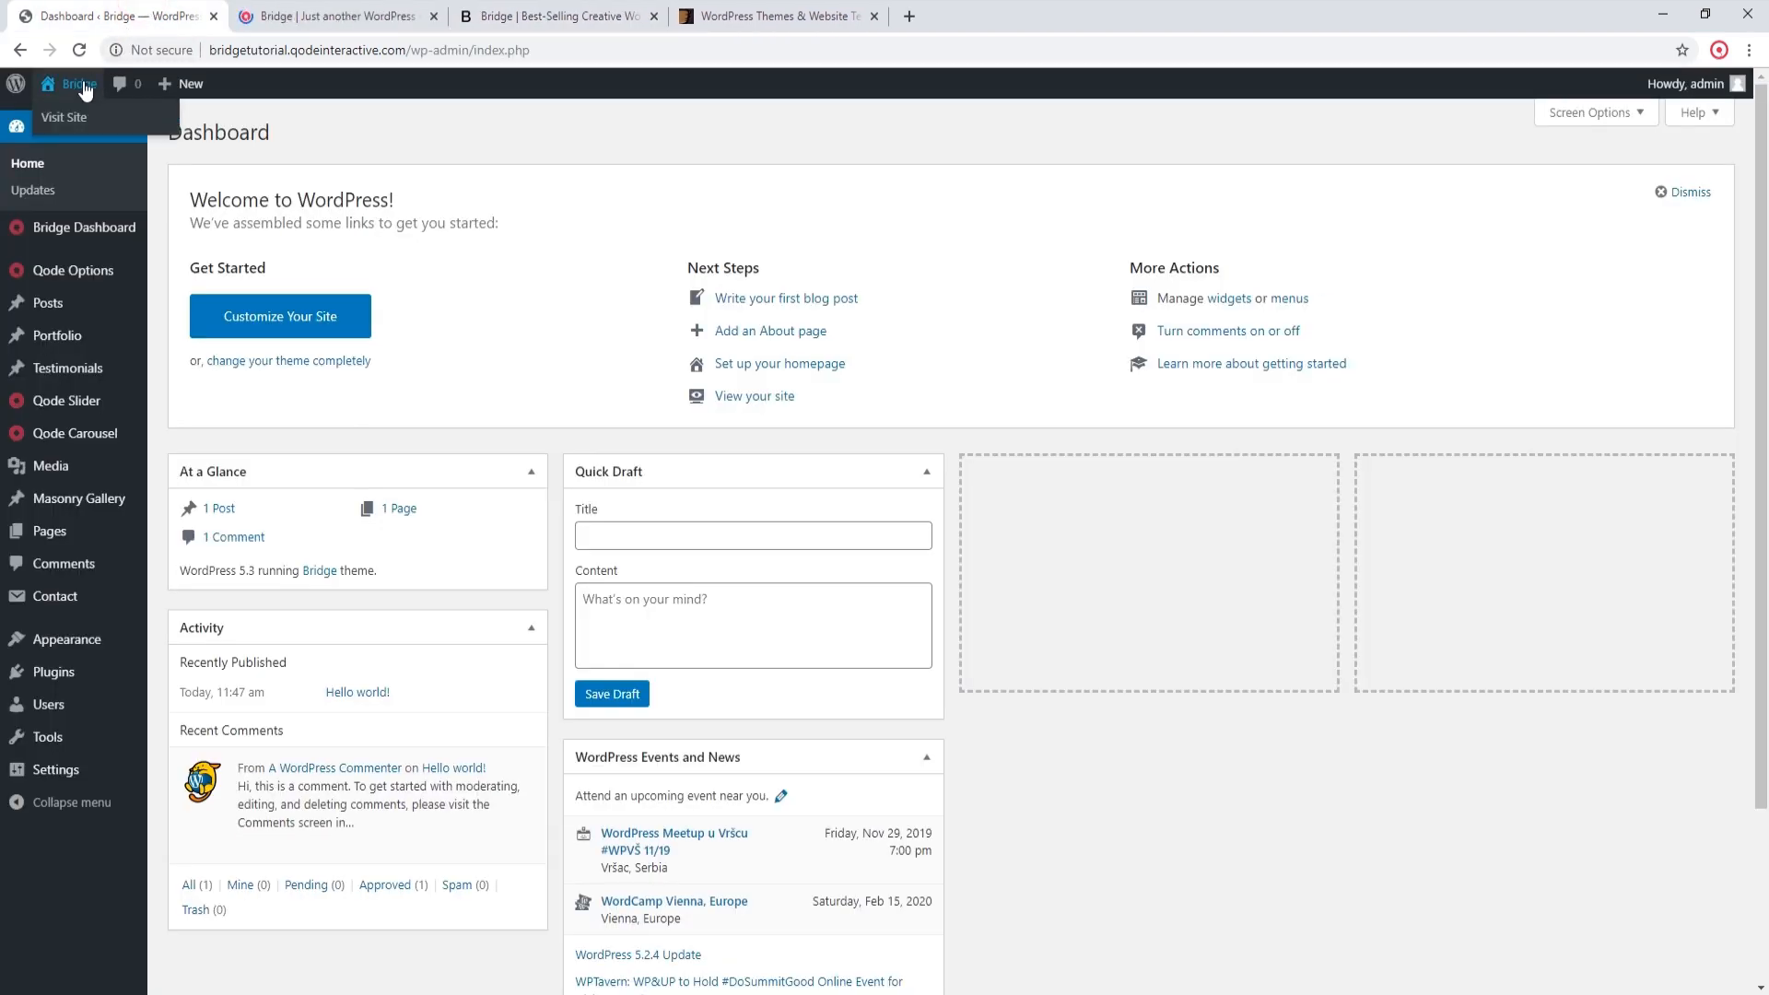
click(332, 19)
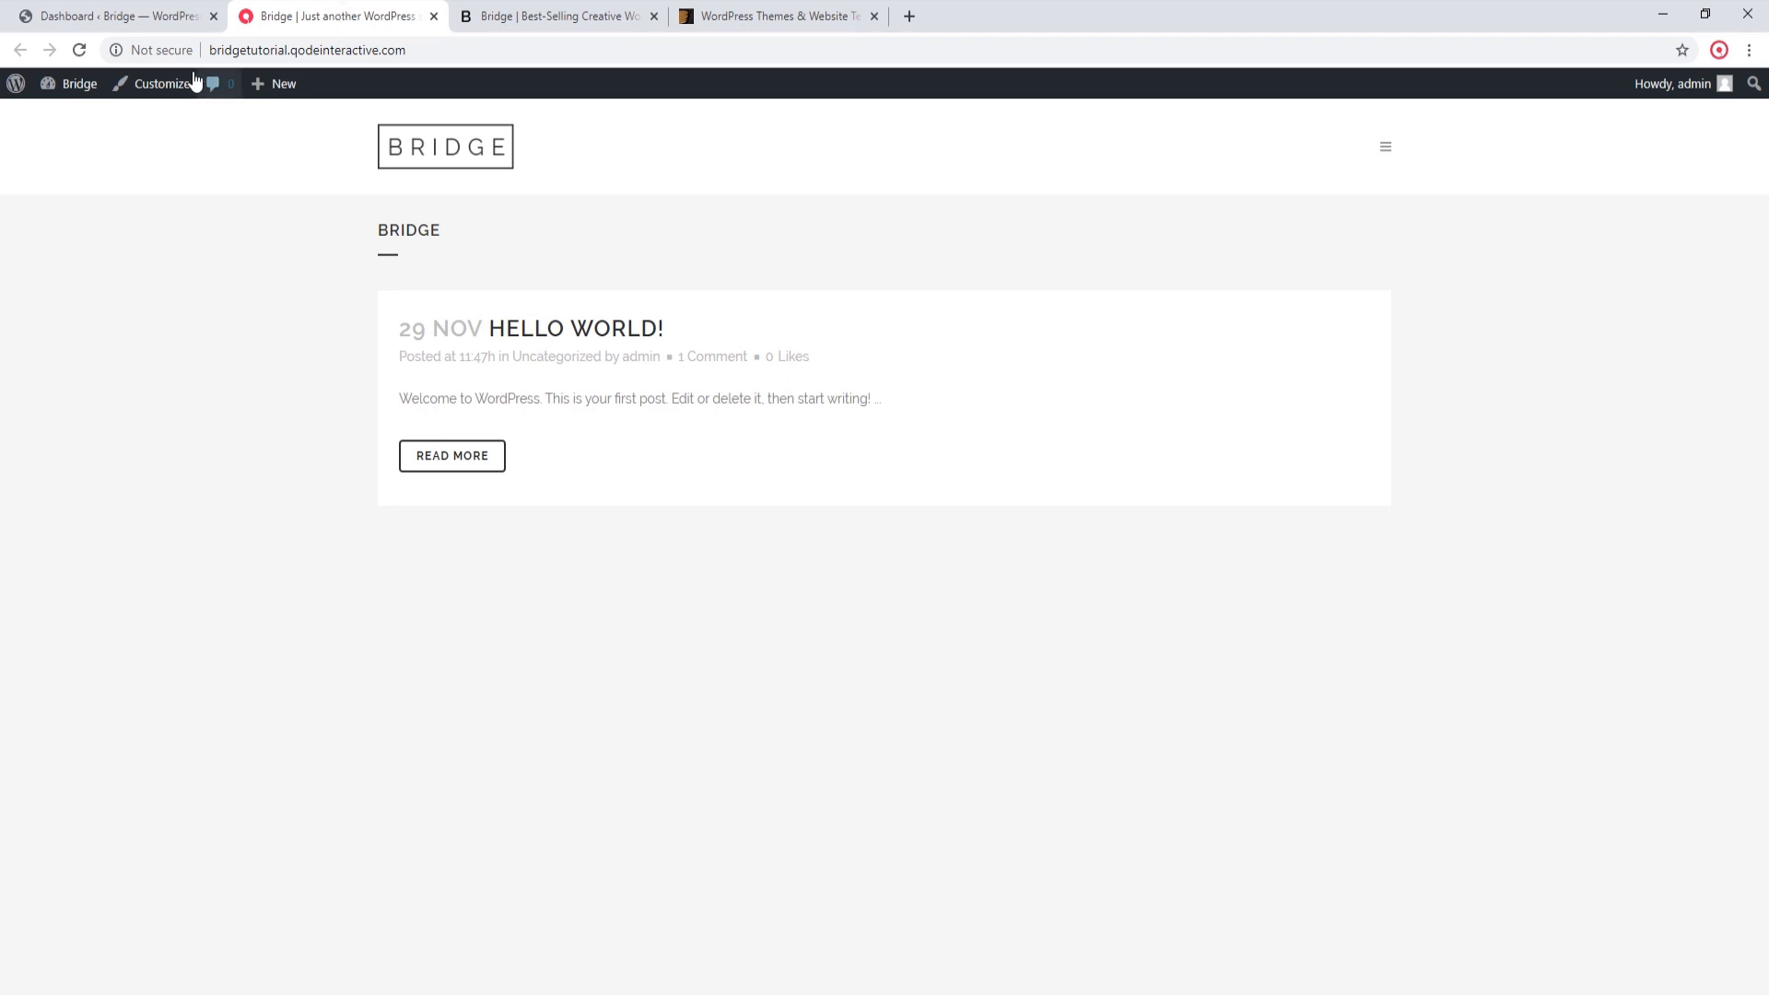
click(120, 15)
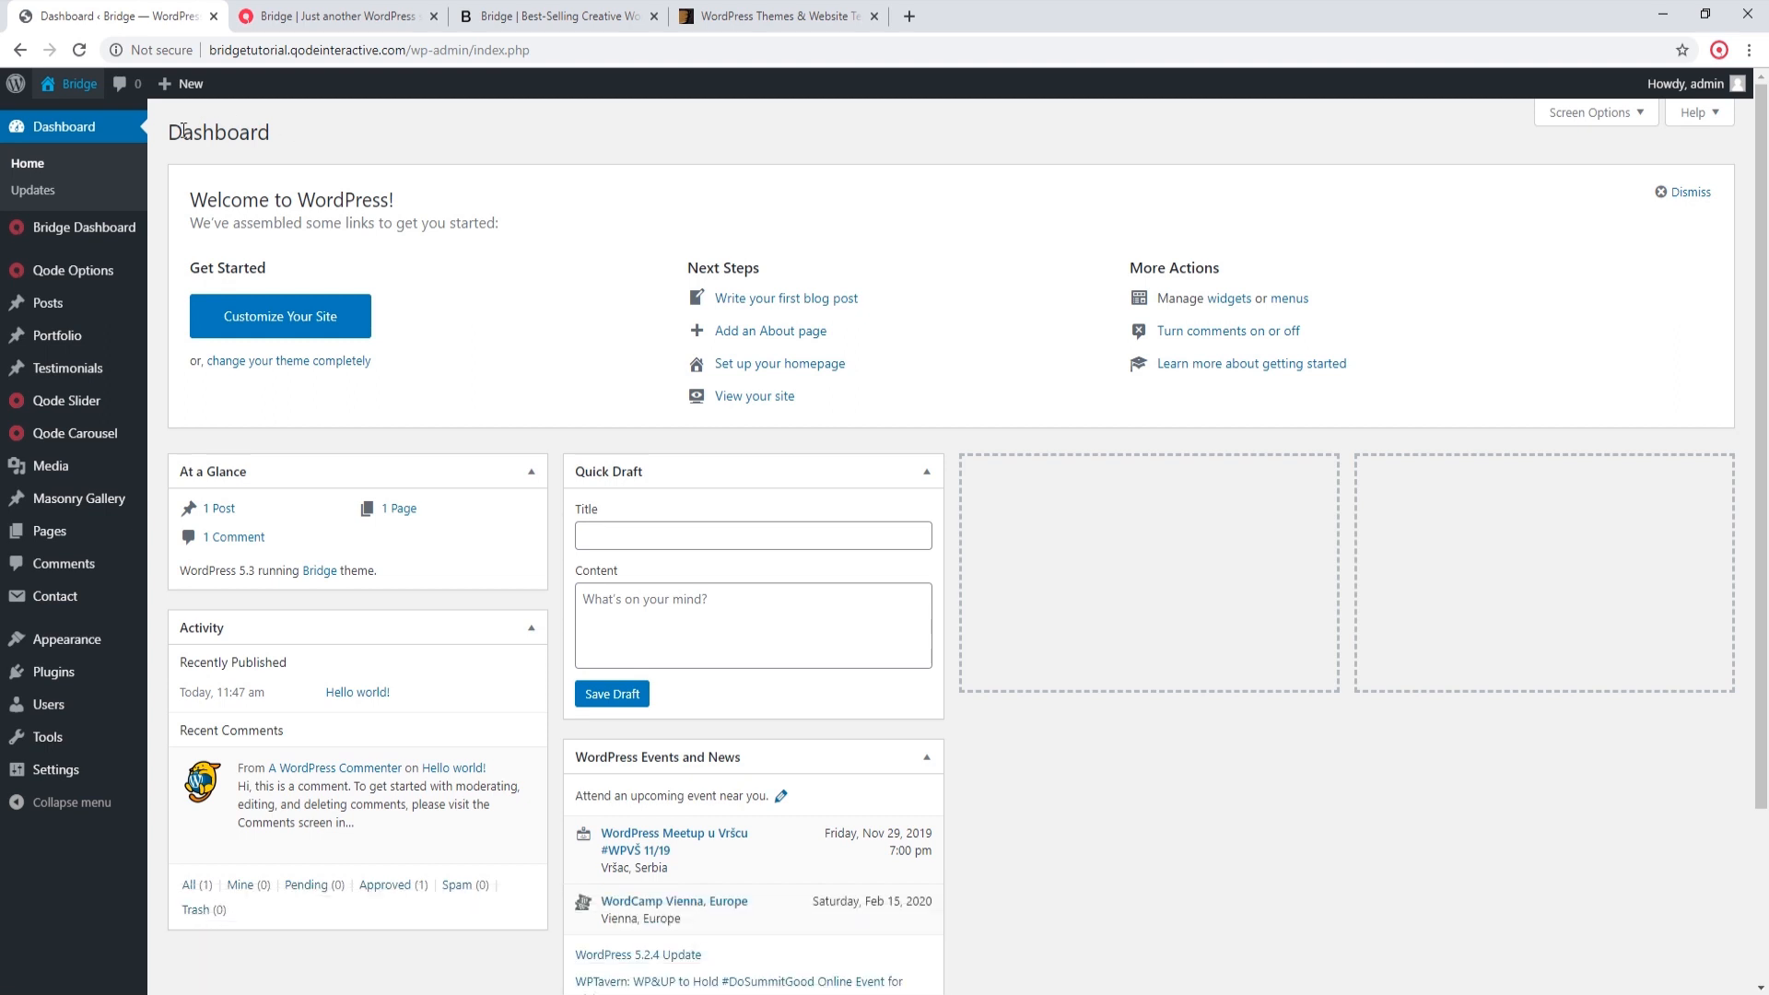
Step: Open the Bridge theme's demo import page and filter the demos to Elementor
mouse_move(104, 231)
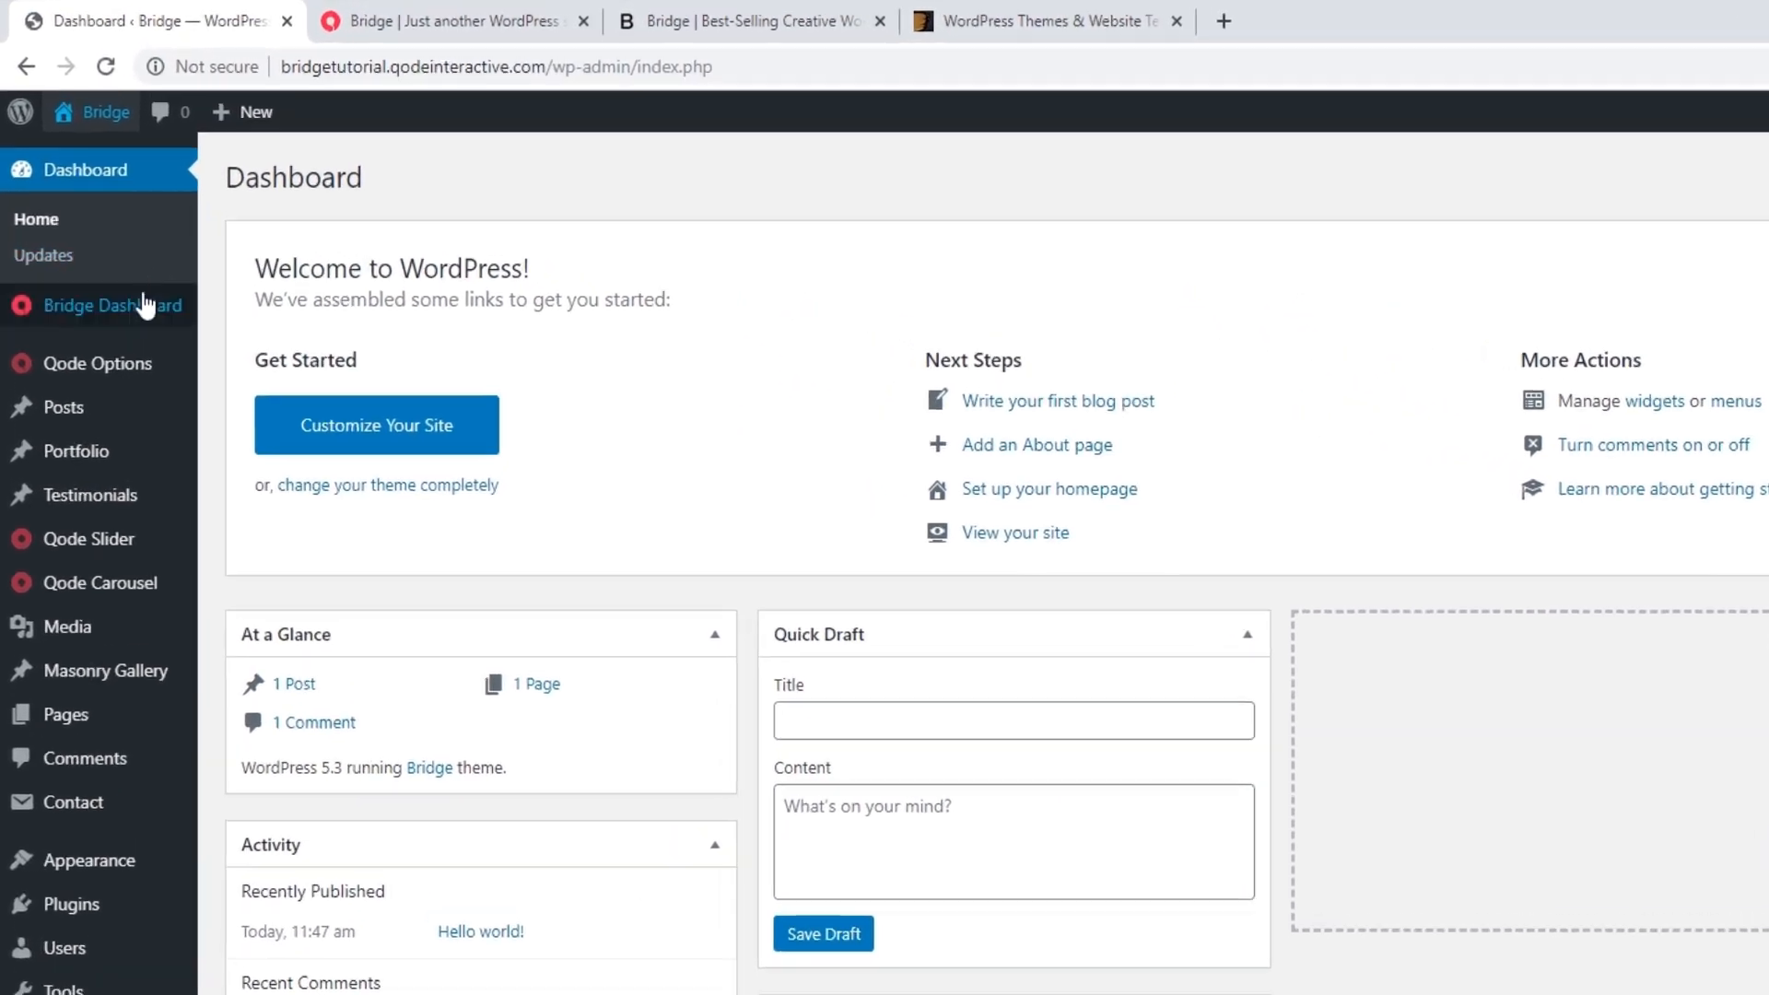
click(144, 322)
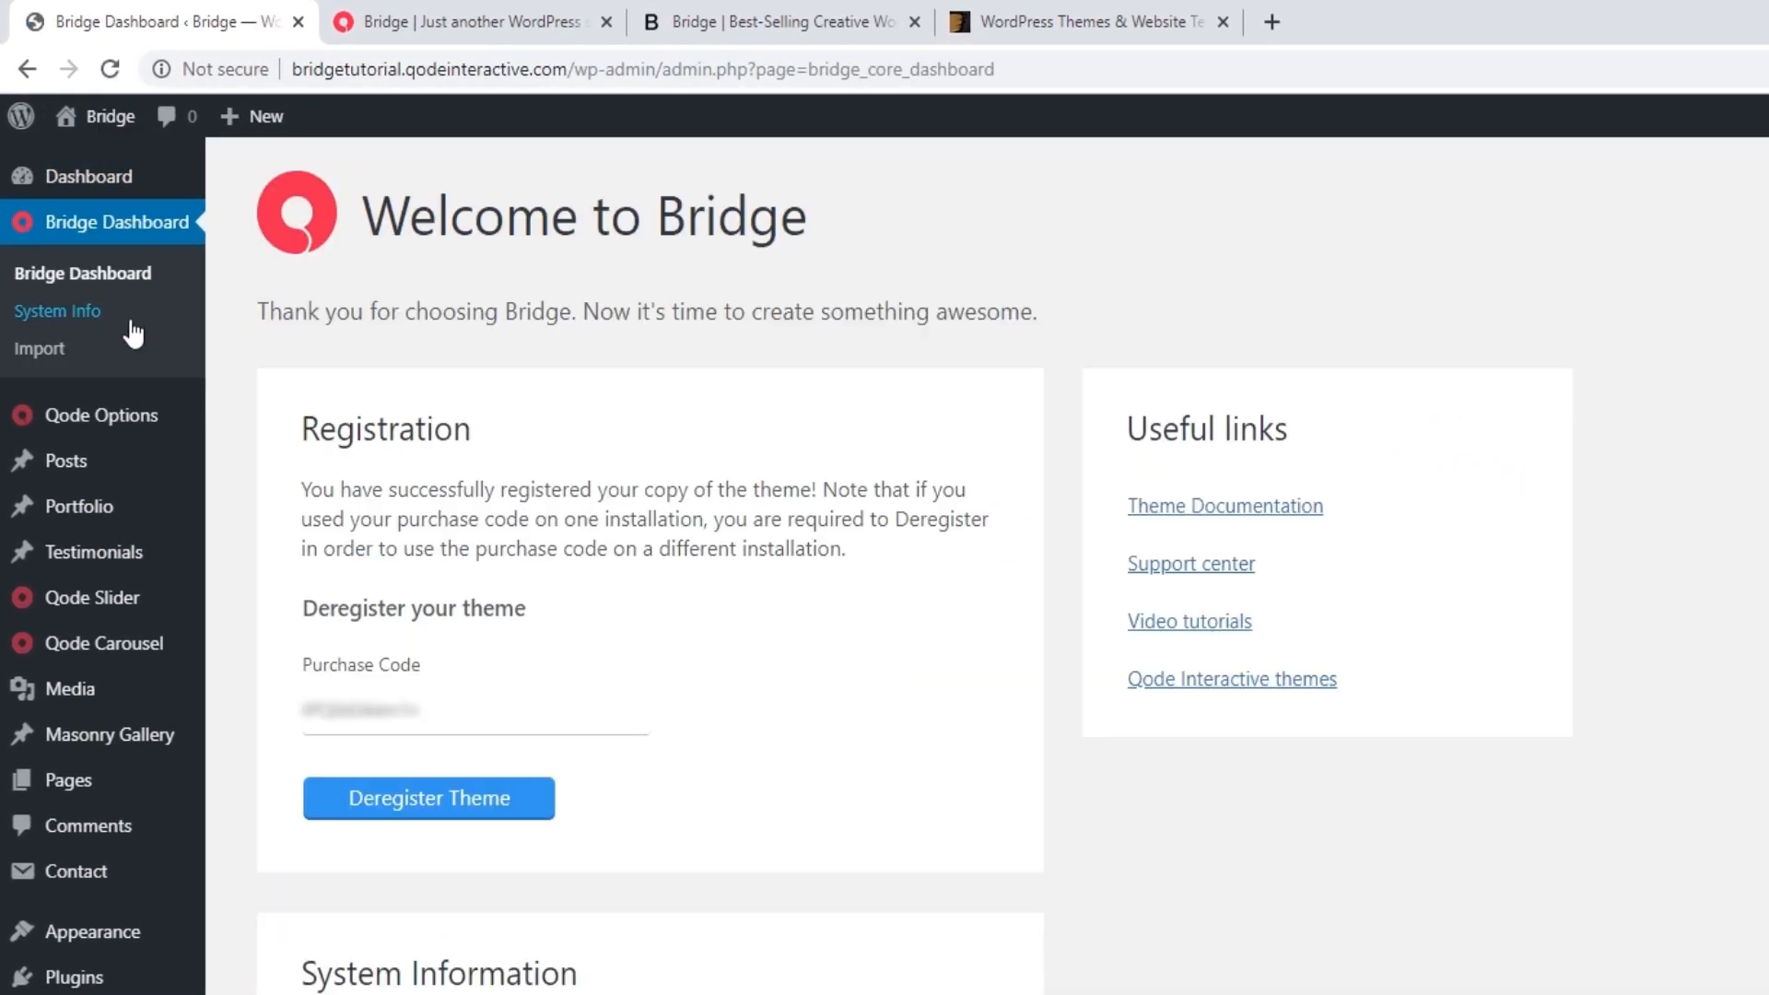
click(57, 348)
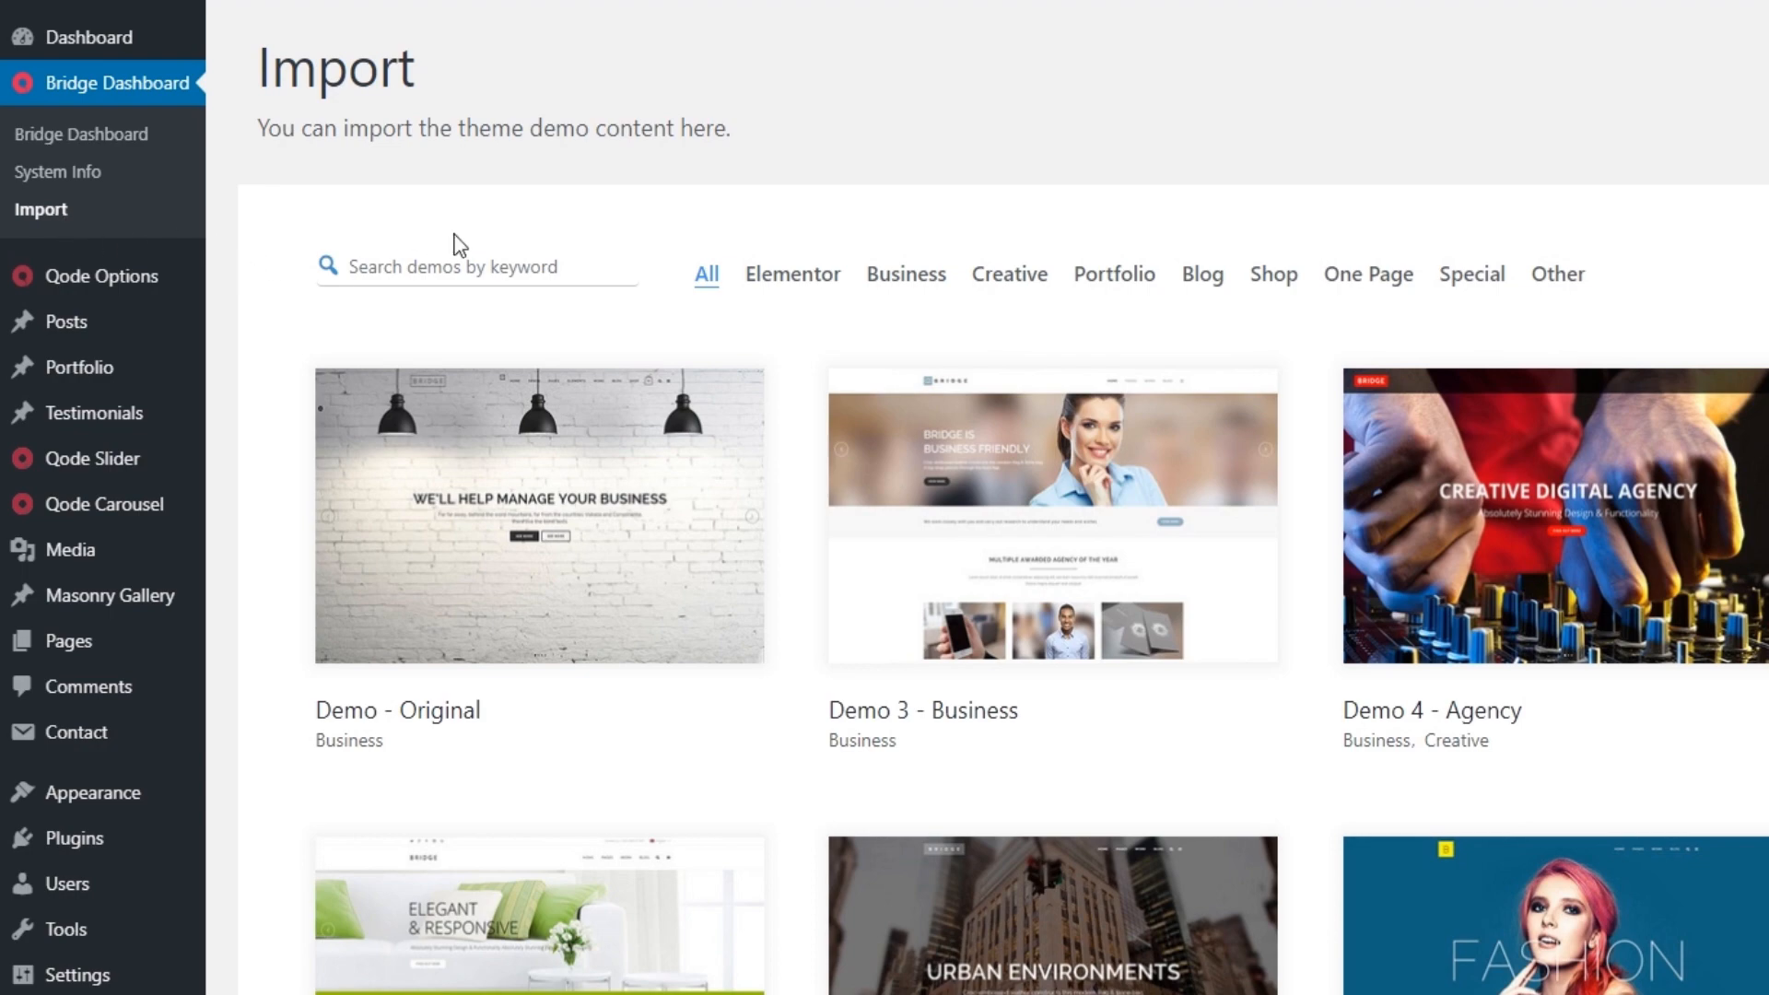
click(788, 285)
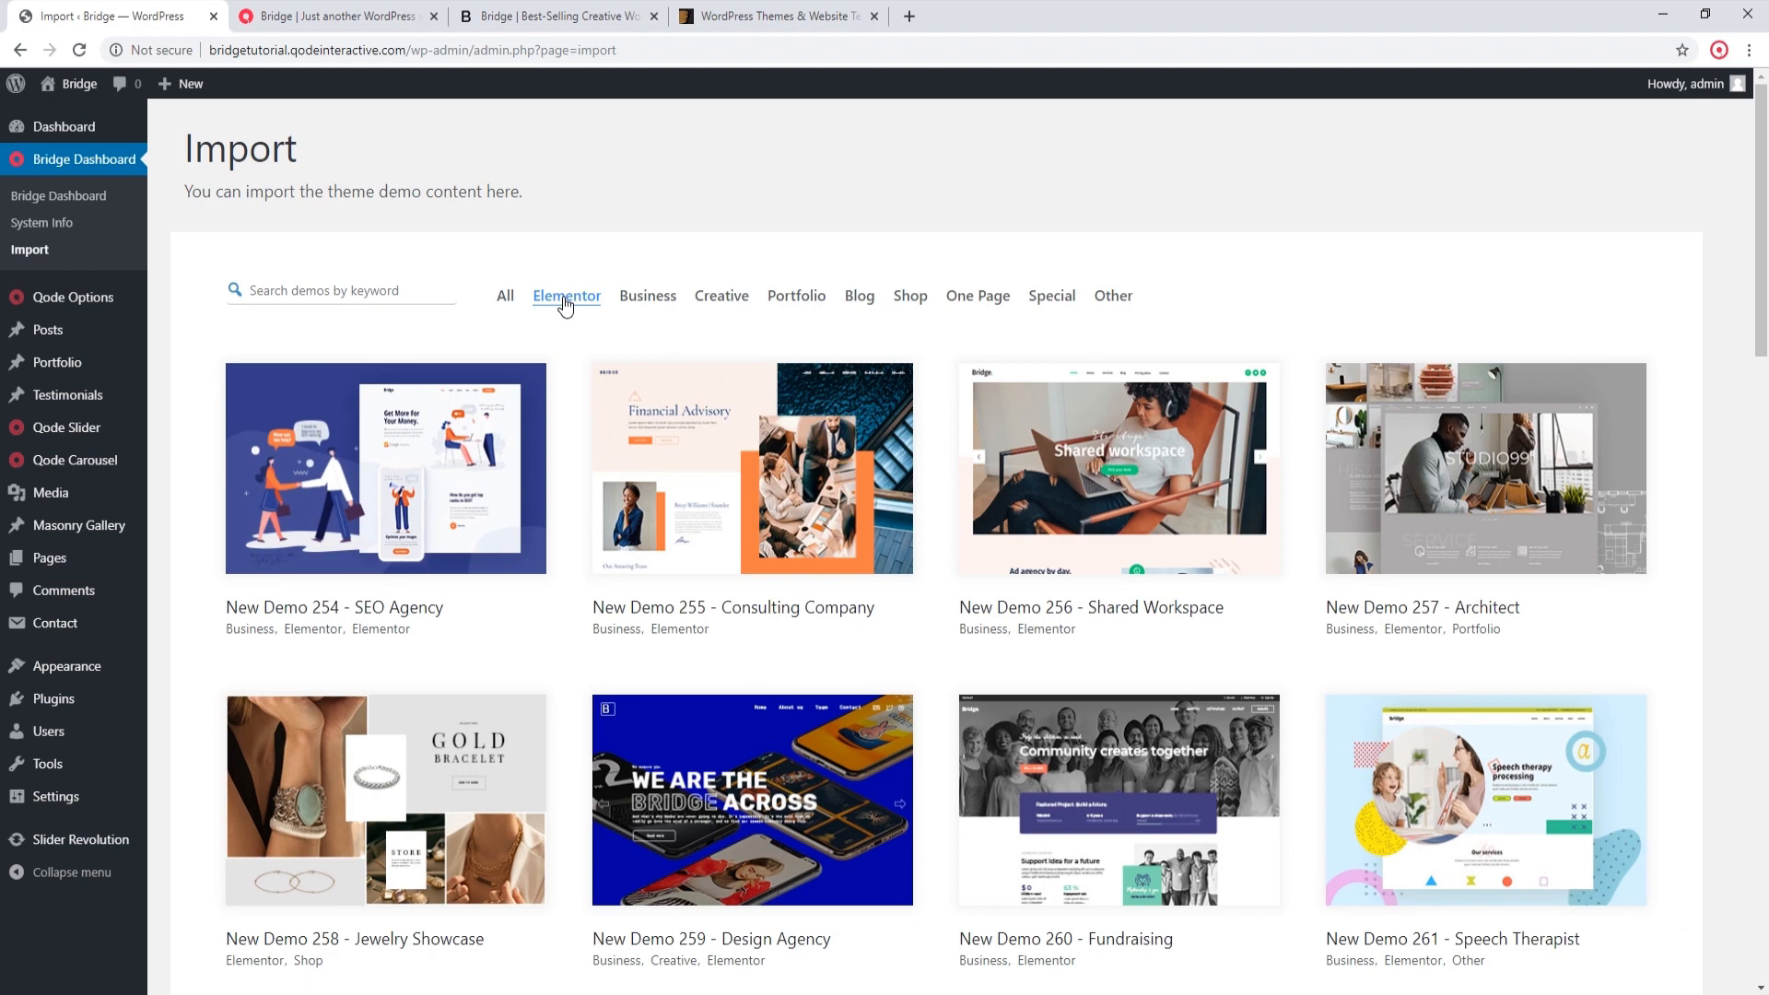
Step: Browse the Elementor demos and open the import dialog for New Demo 279 - App Landing
scroll(594, 387, down, 8)
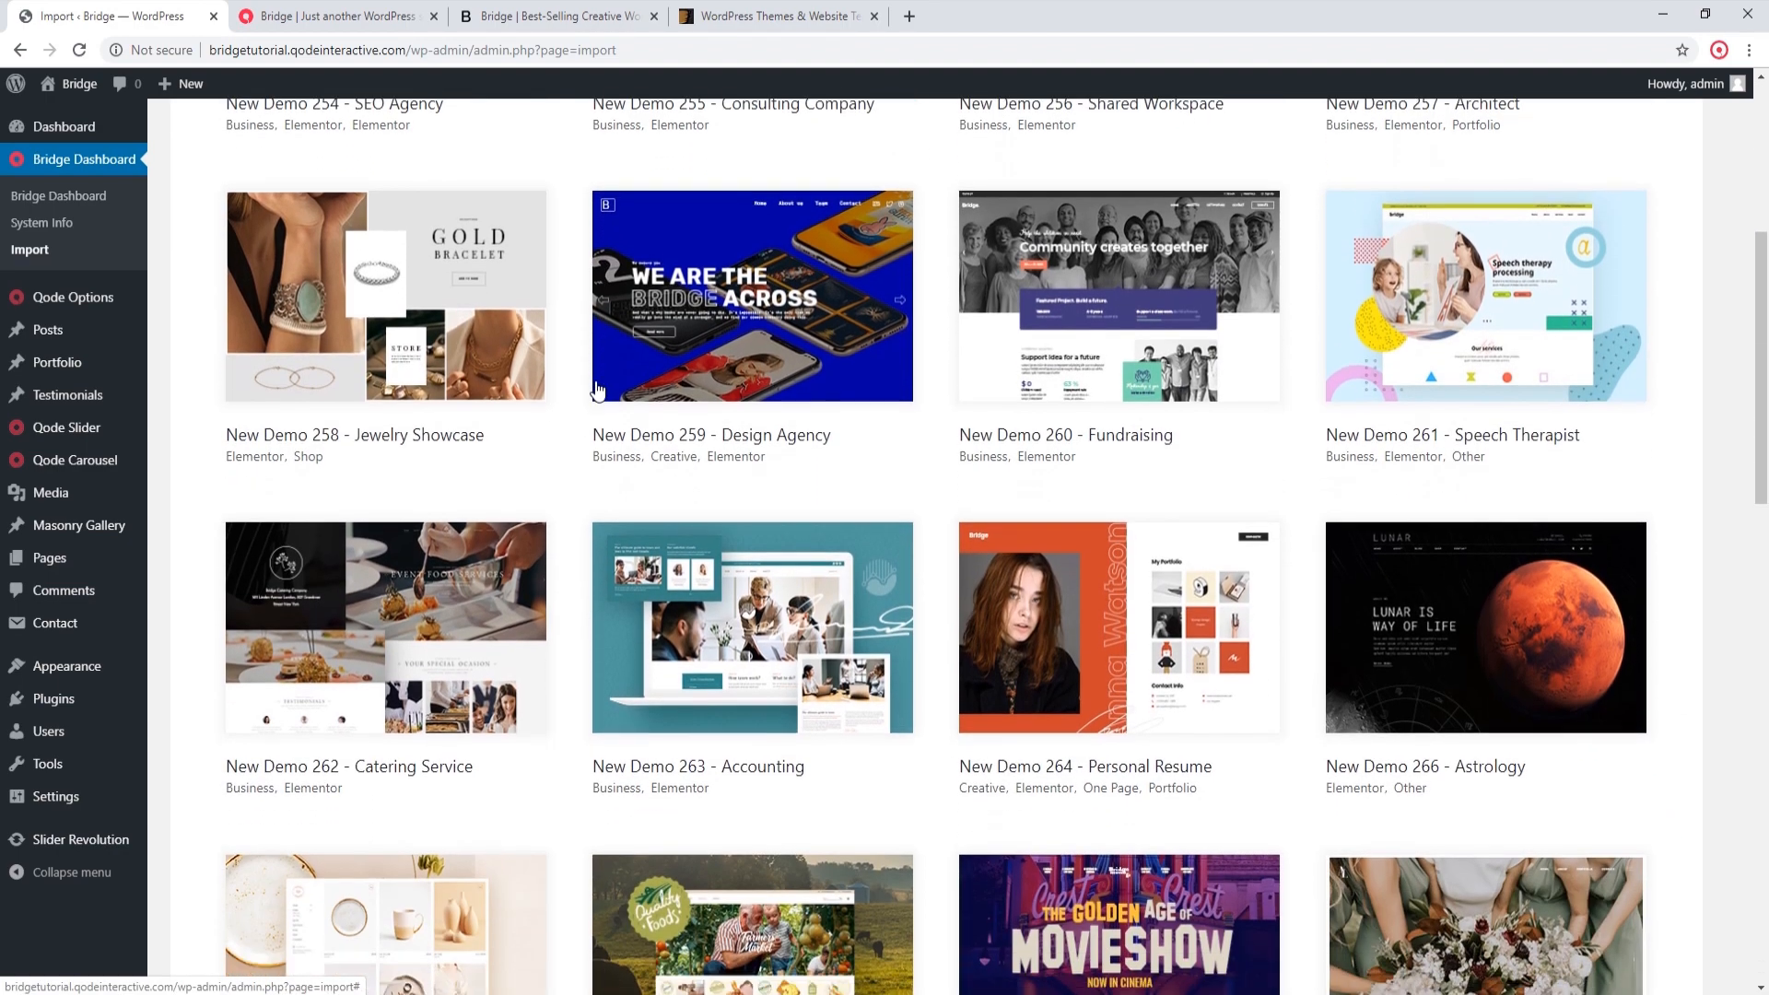
scroll(599, 387, down, 5)
scroll(599, 387, up, 9)
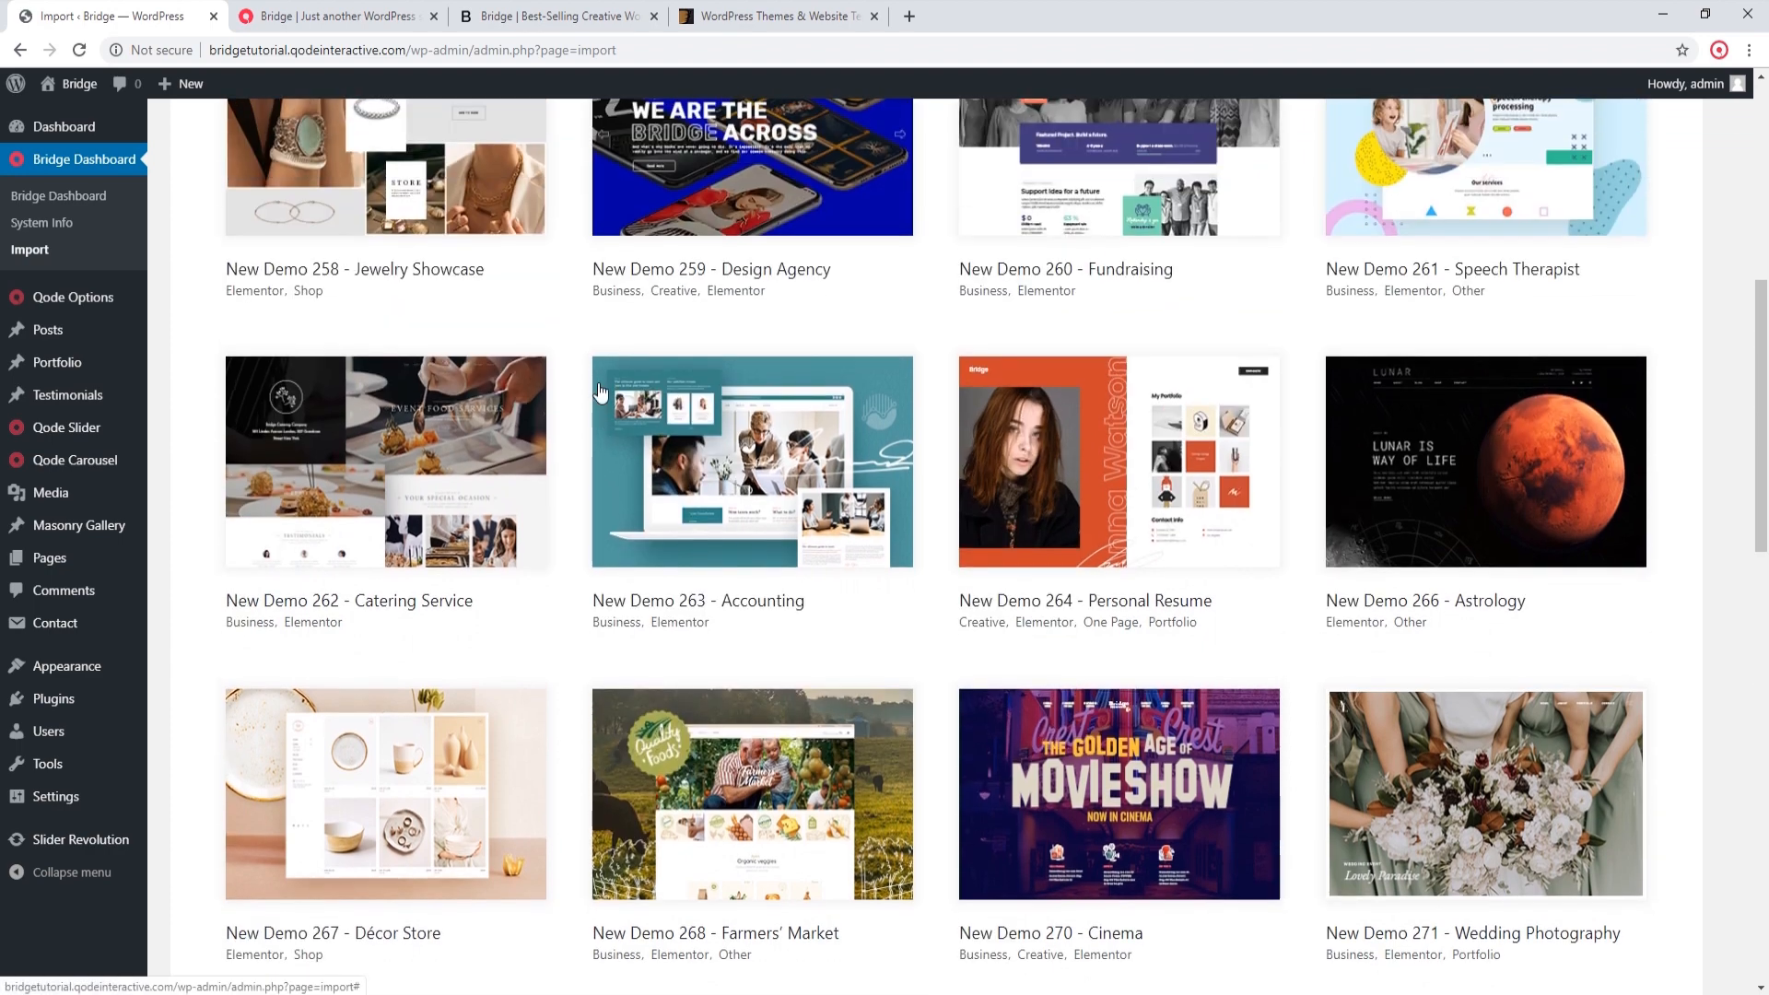
scroll(600, 391, up, 8)
scroll(600, 394, down, 7)
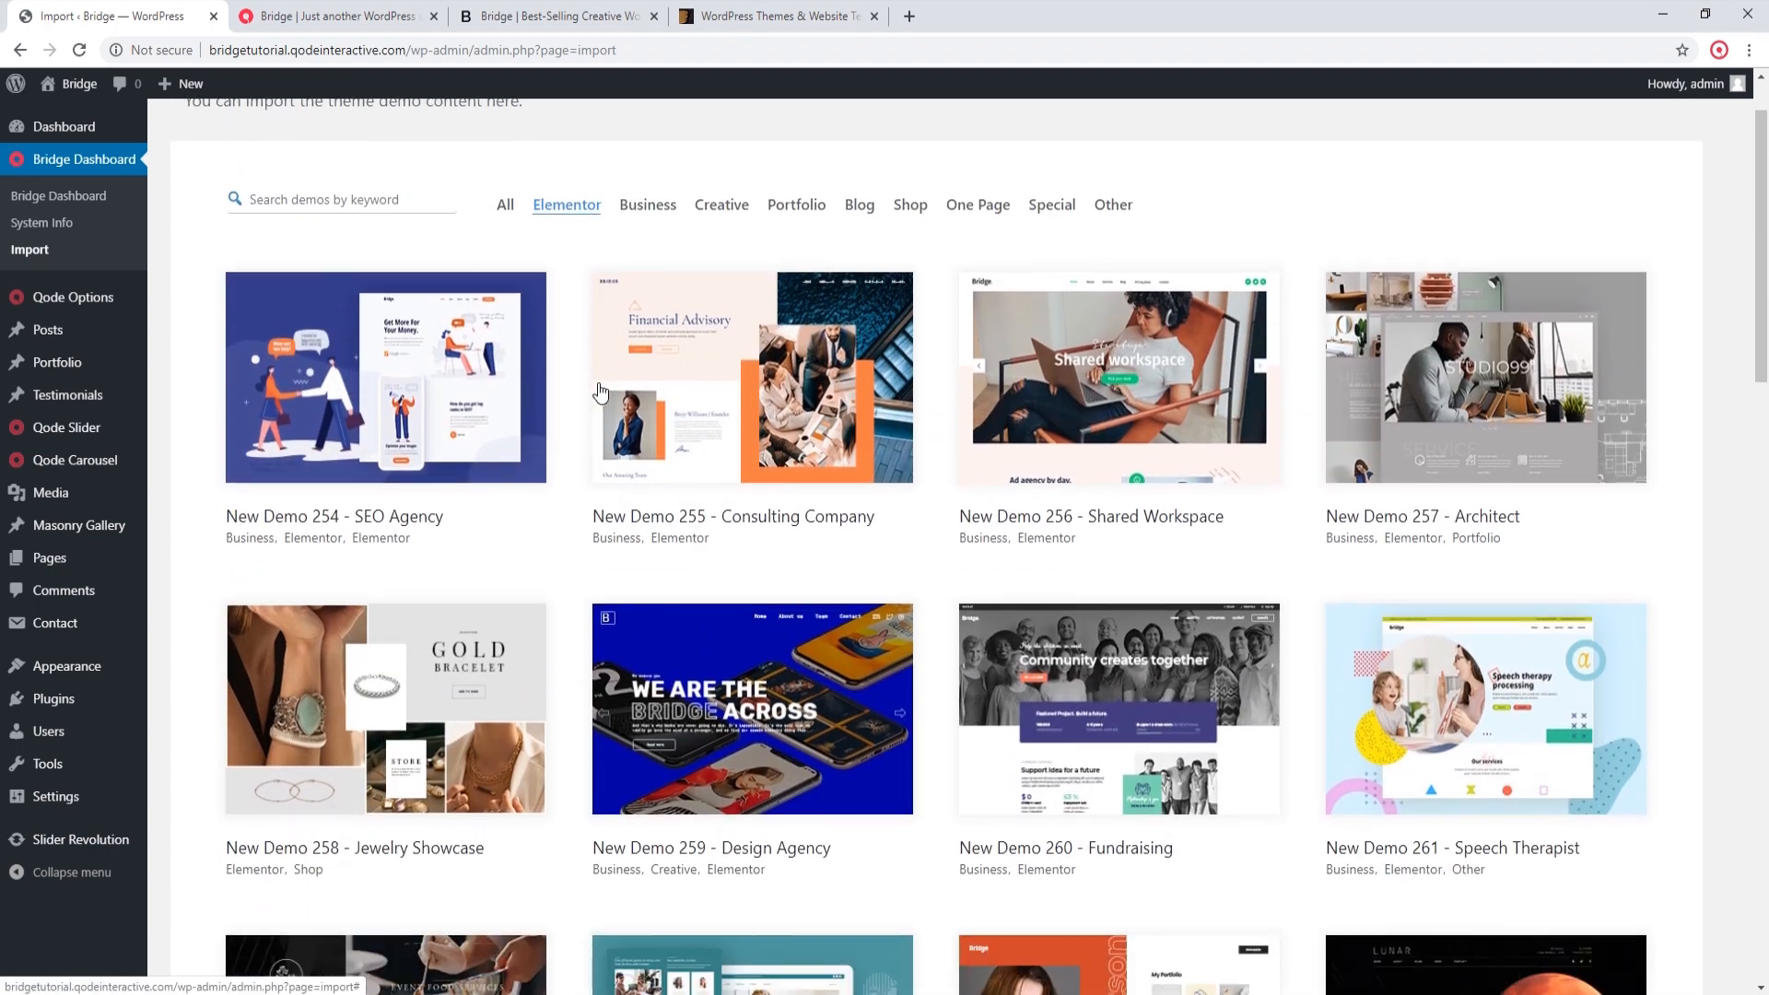
scroll(600, 394, down, 10)
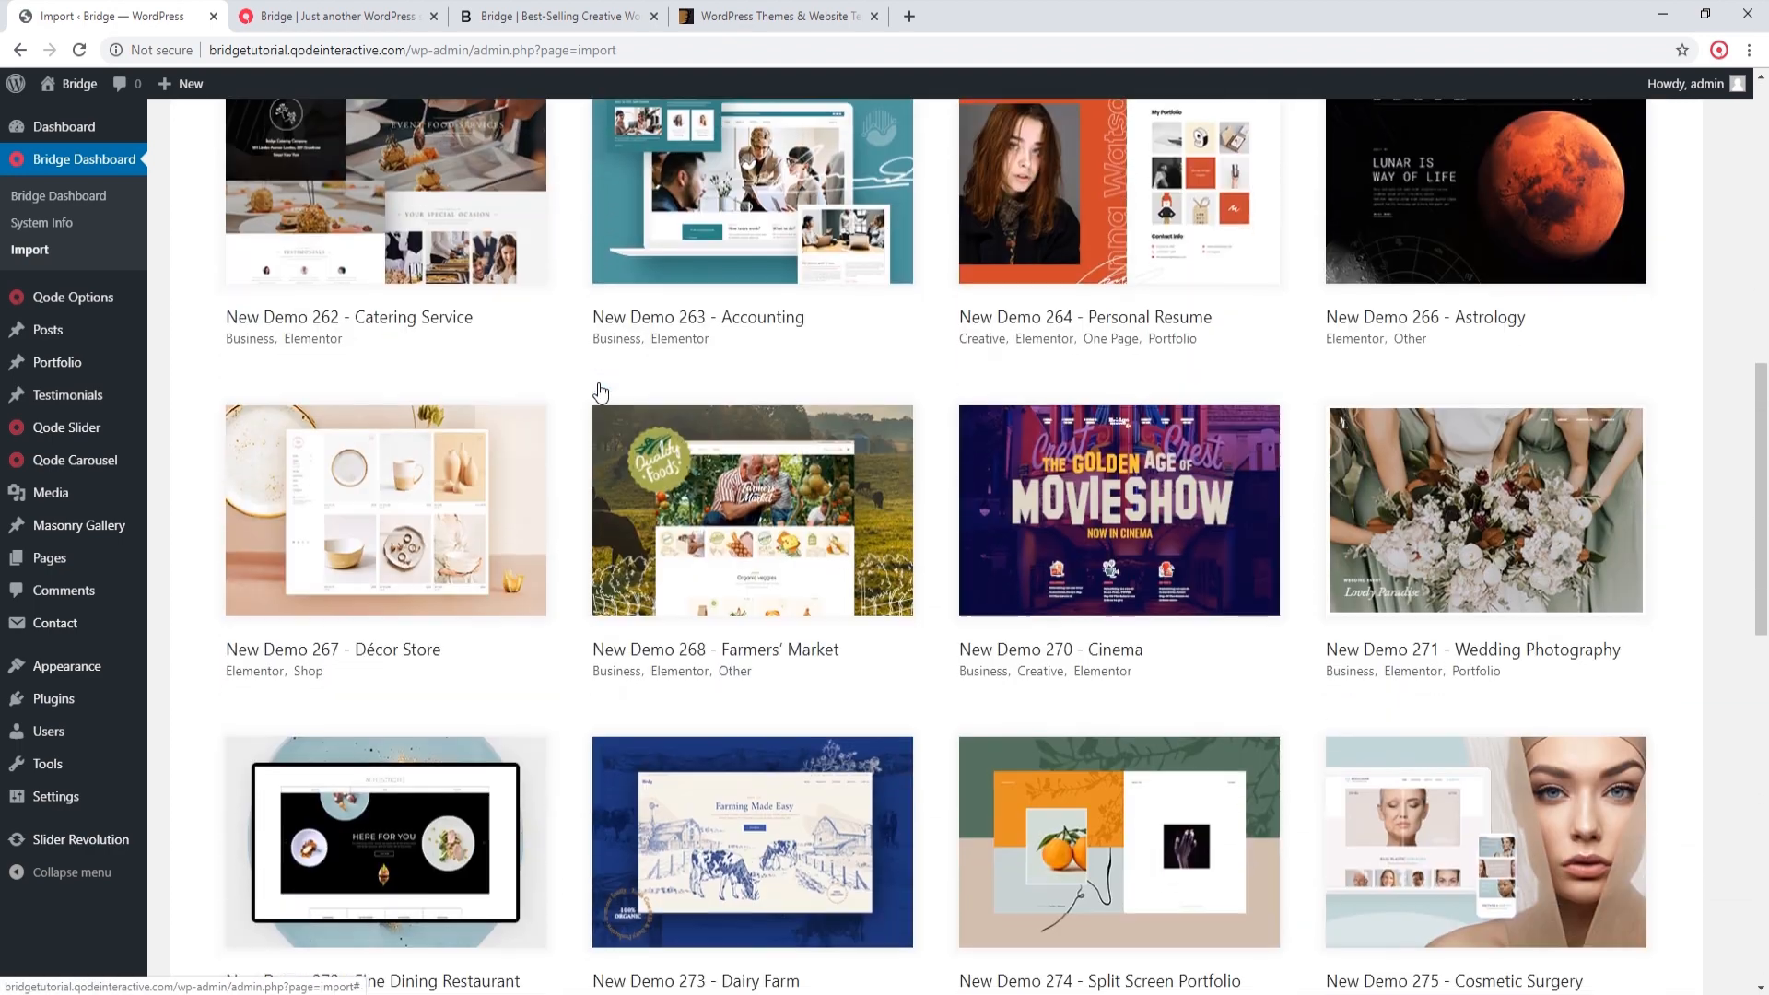
scroll(600, 392, down, 5)
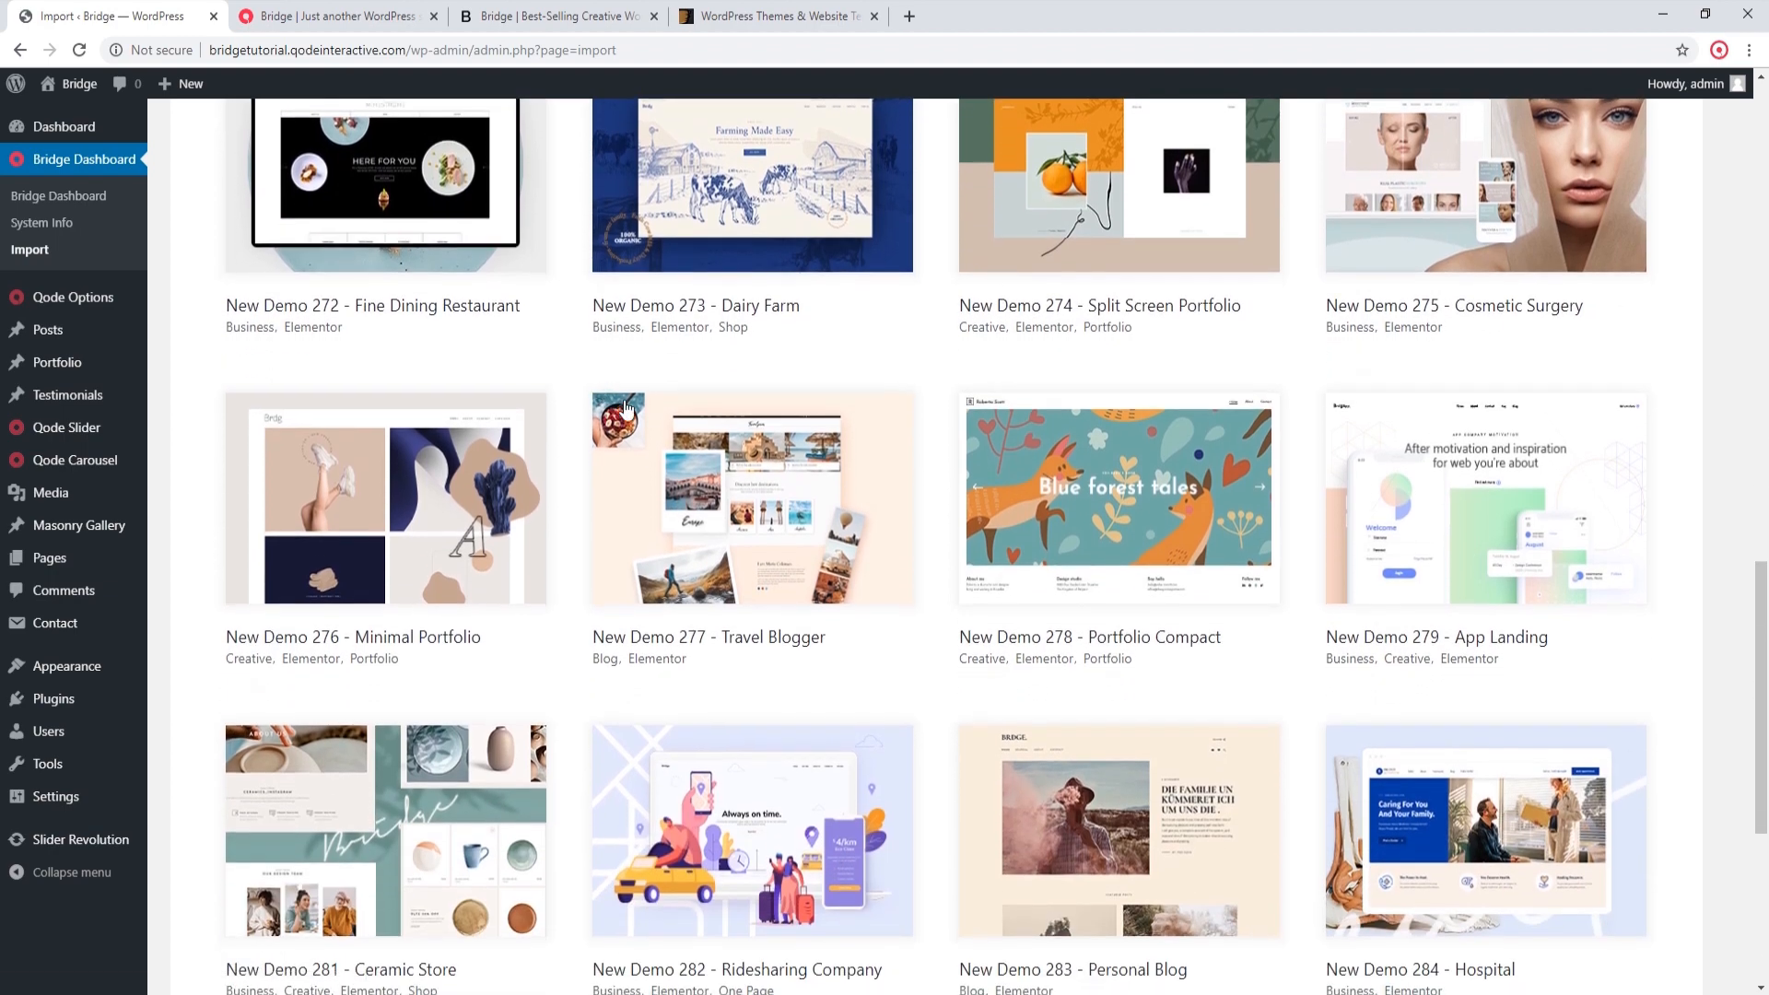
click(1538, 510)
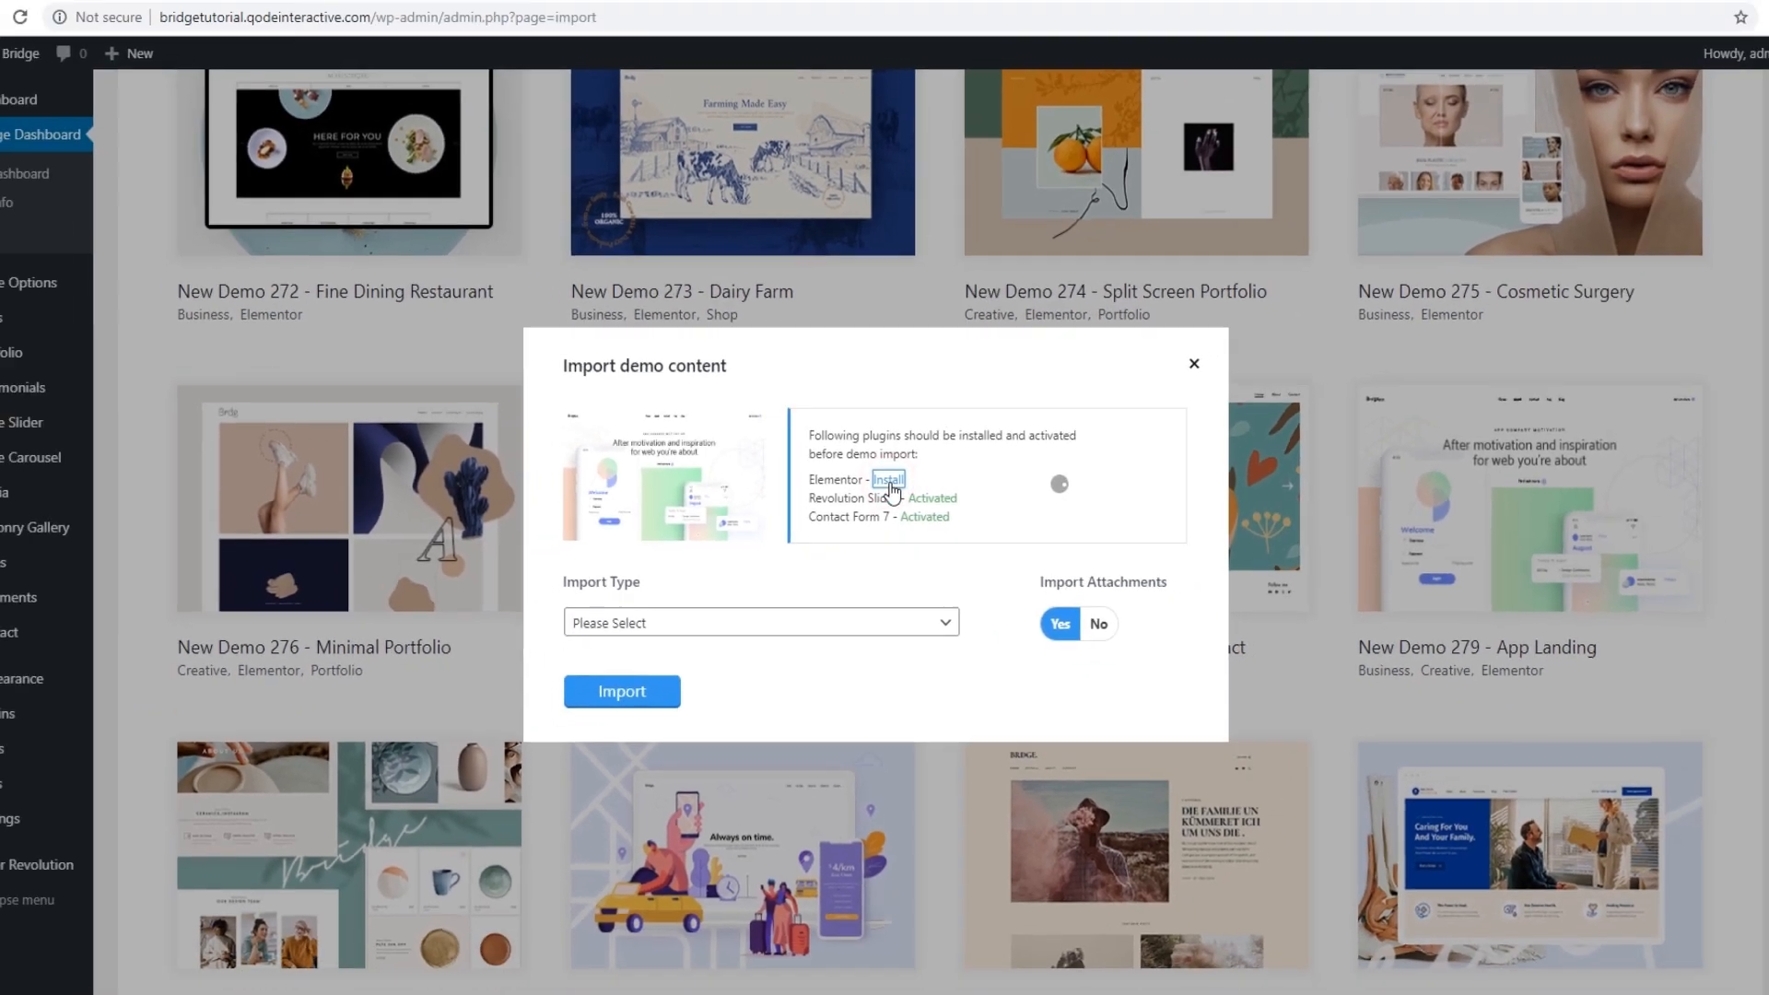
Step: Install and activate the Elementor plugin required by the App Landing demo
click(890, 475)
click(281, 245)
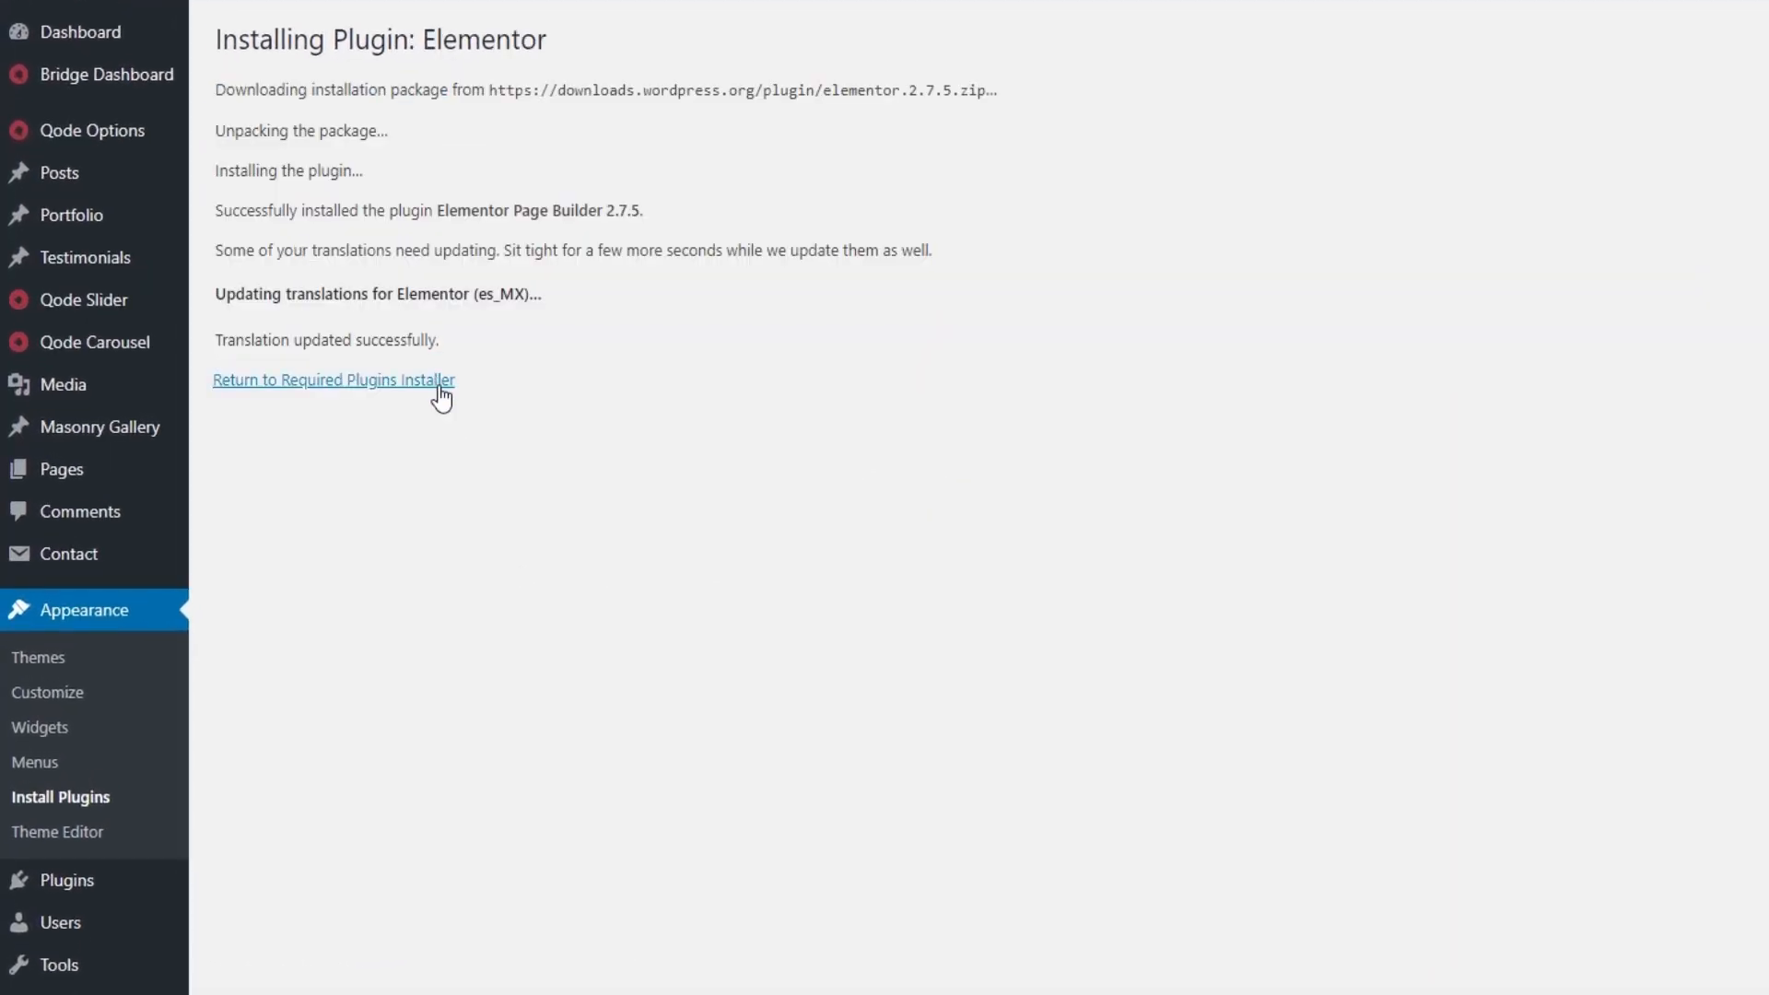
click(441, 396)
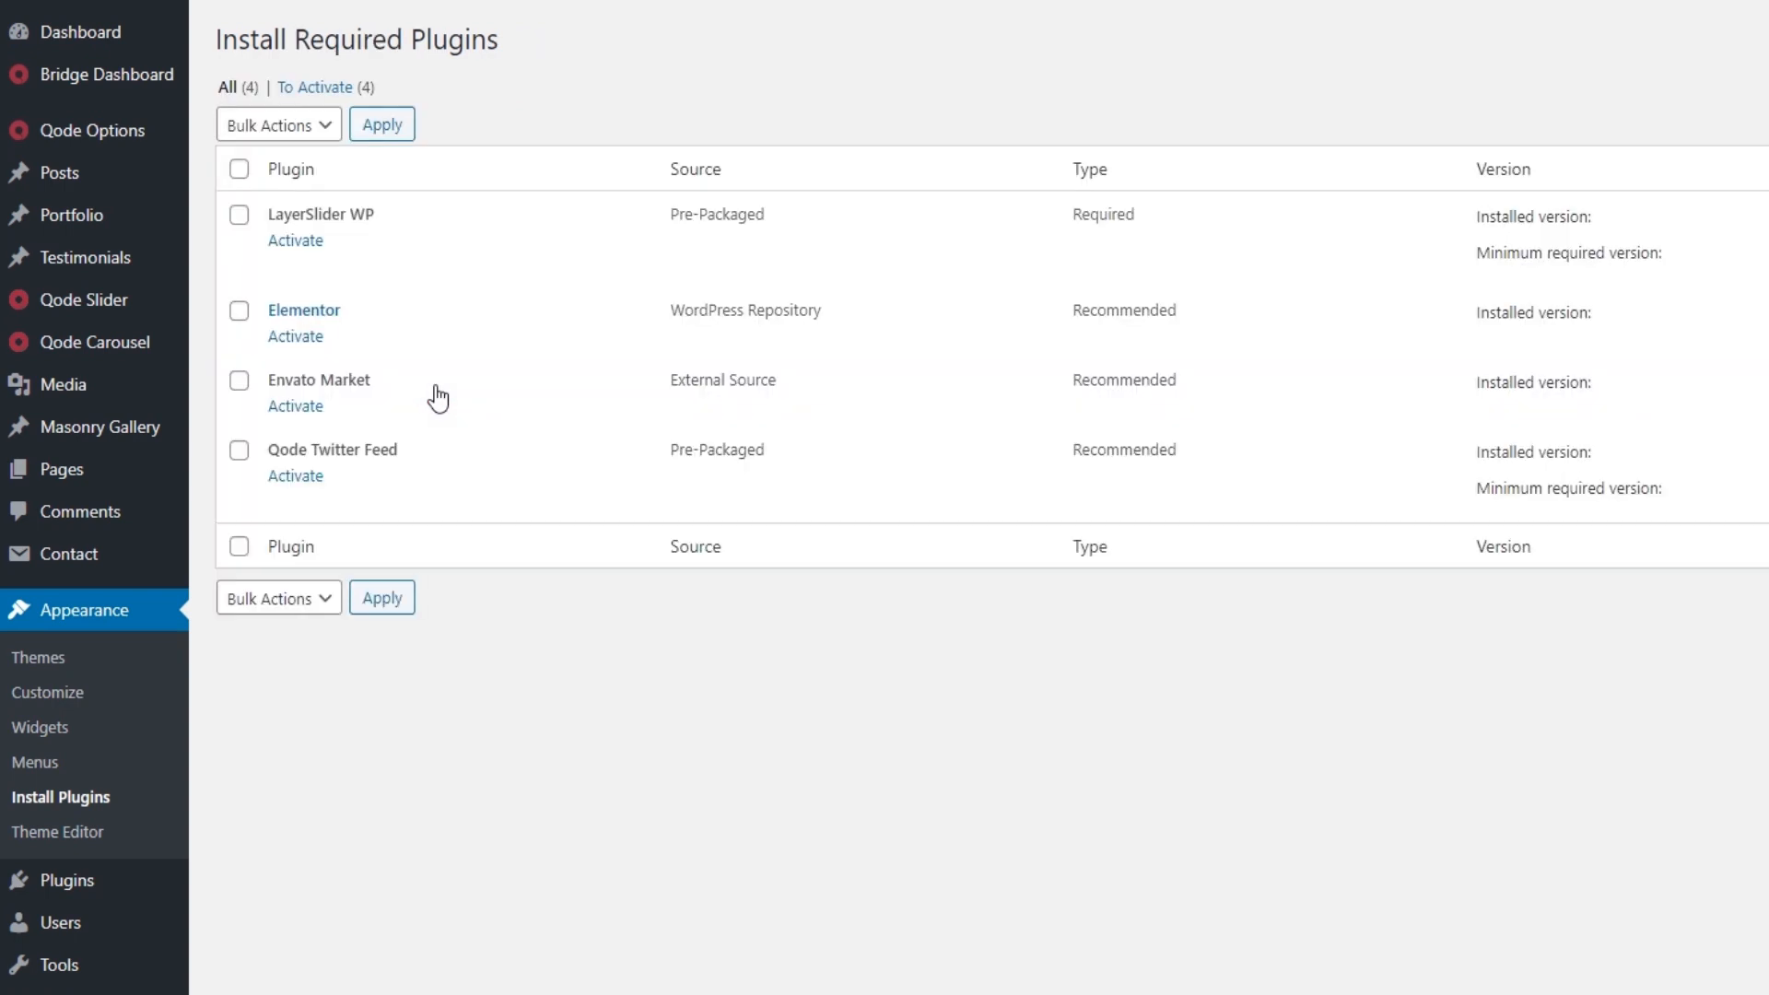
click(293, 337)
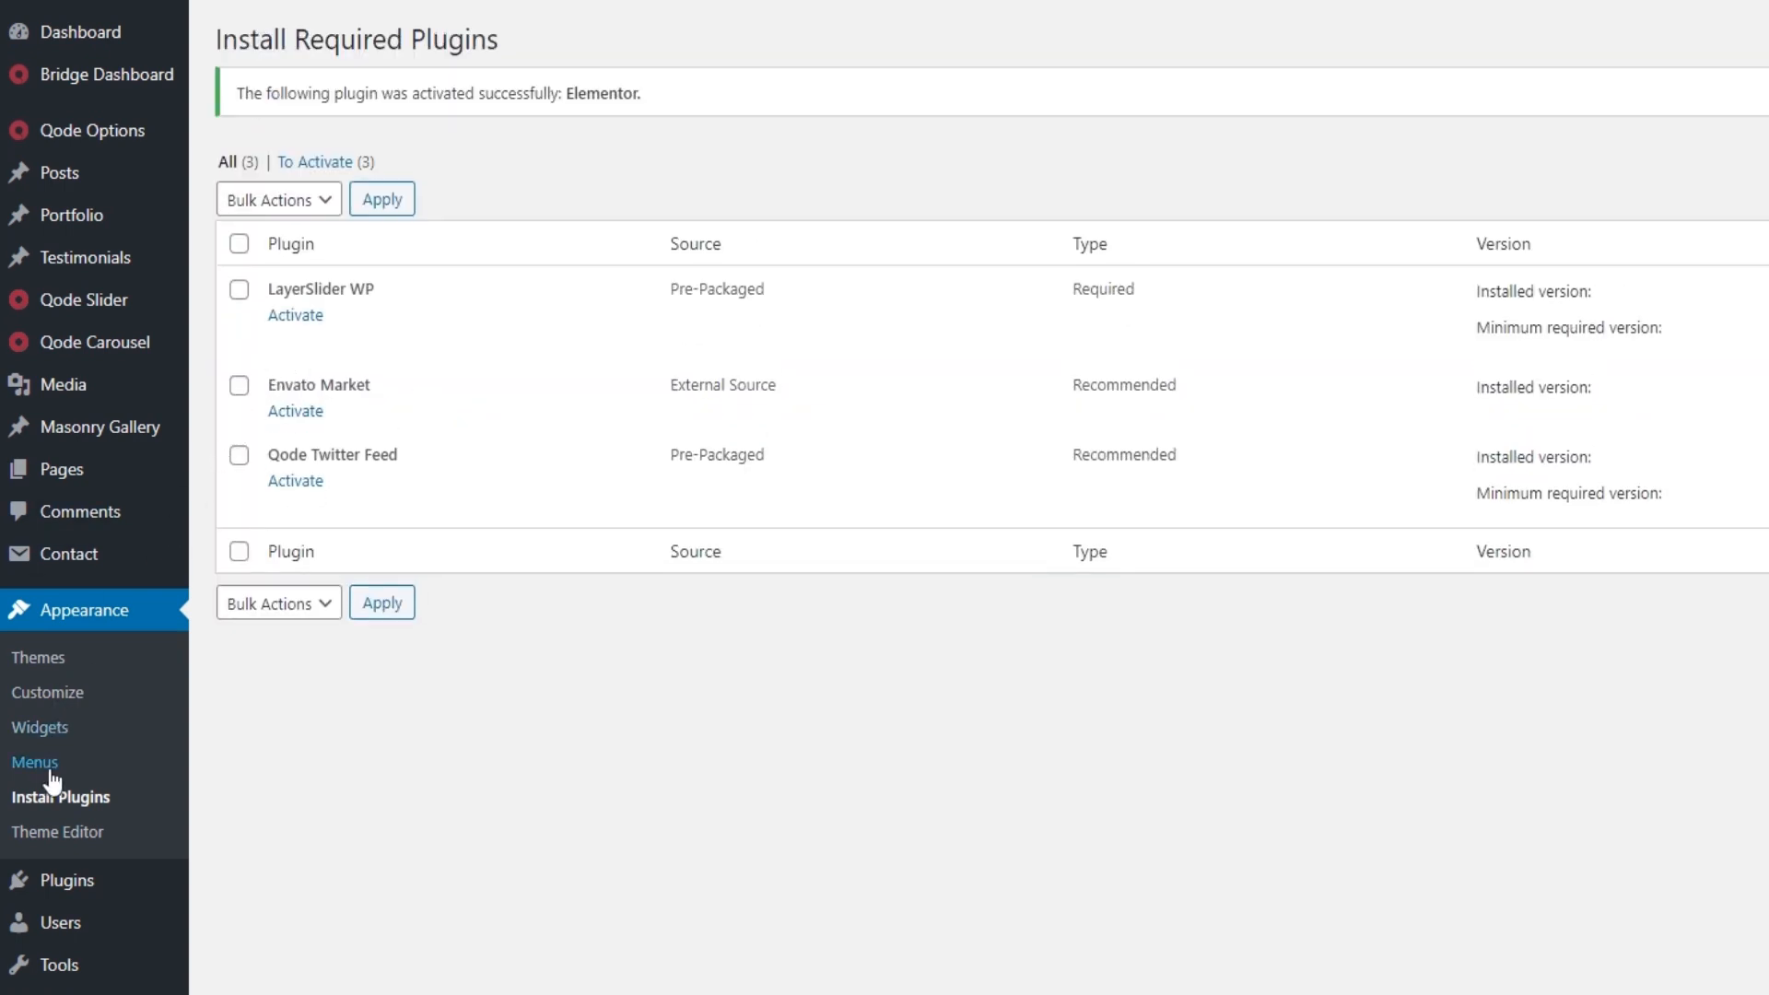
Step: Bulk-deactivate the Qode Instagram Widget and Qode News plugins in the installed plugins list
mouse_move(79, 885)
click(79, 886)
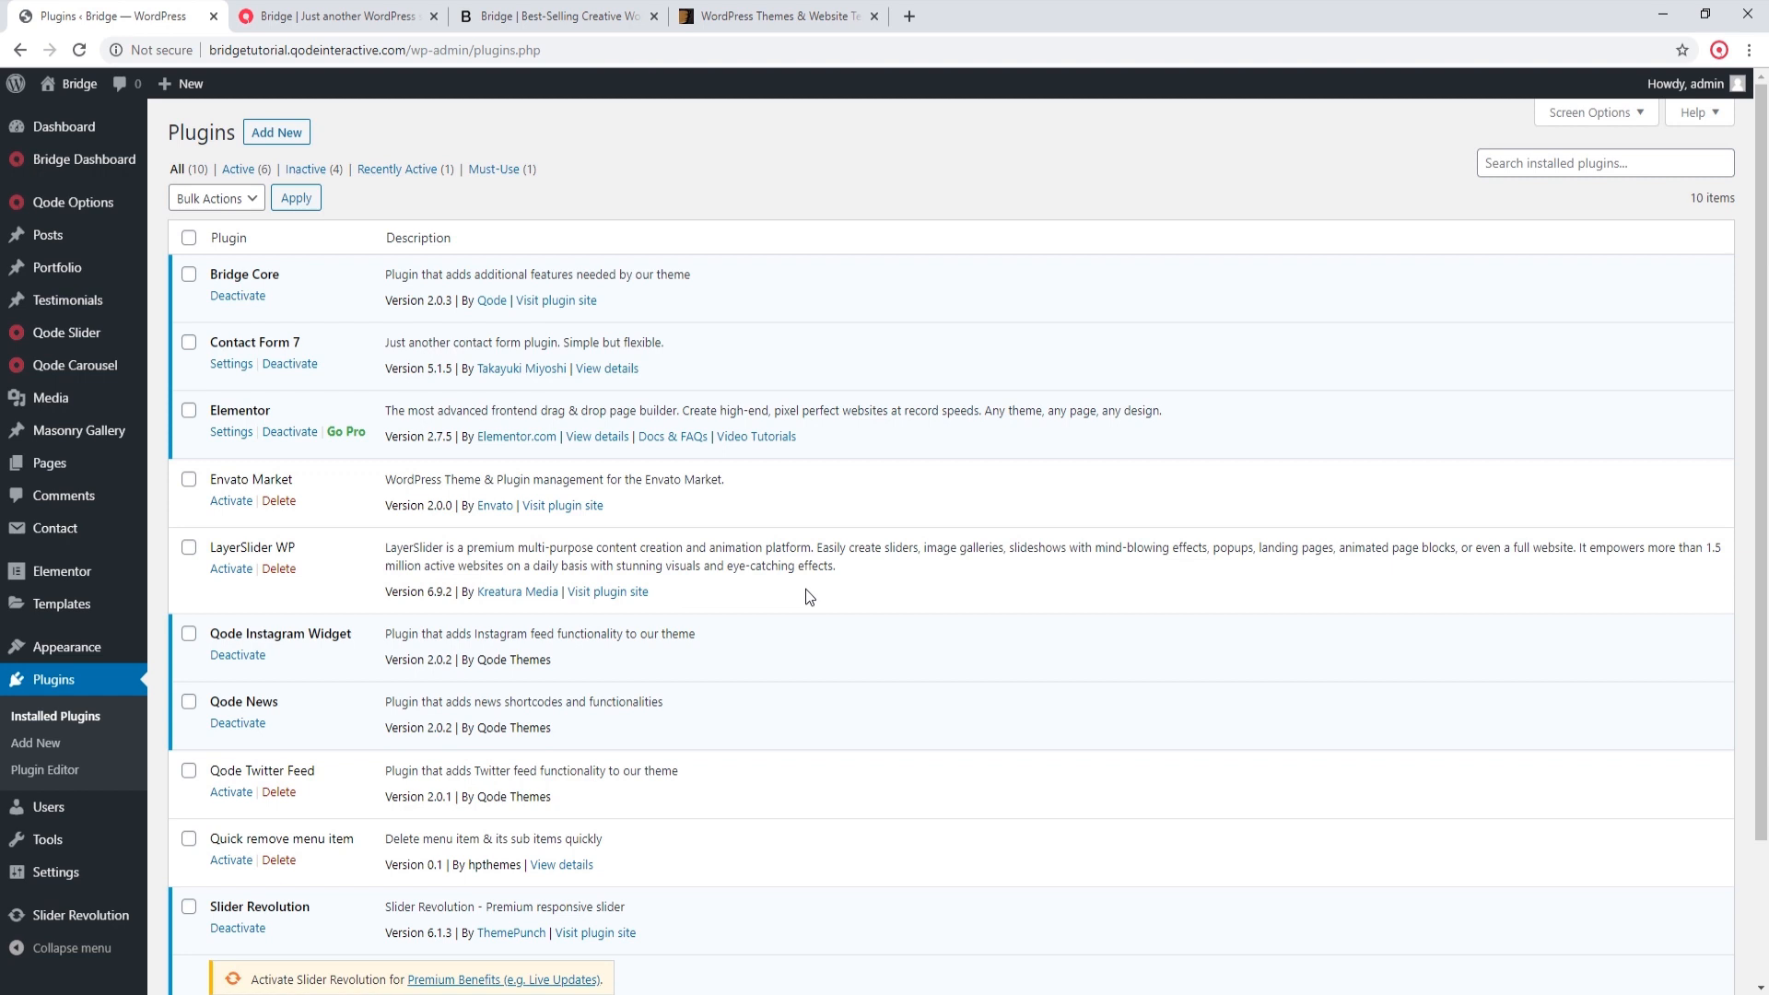
scroll(805, 589, down, 2)
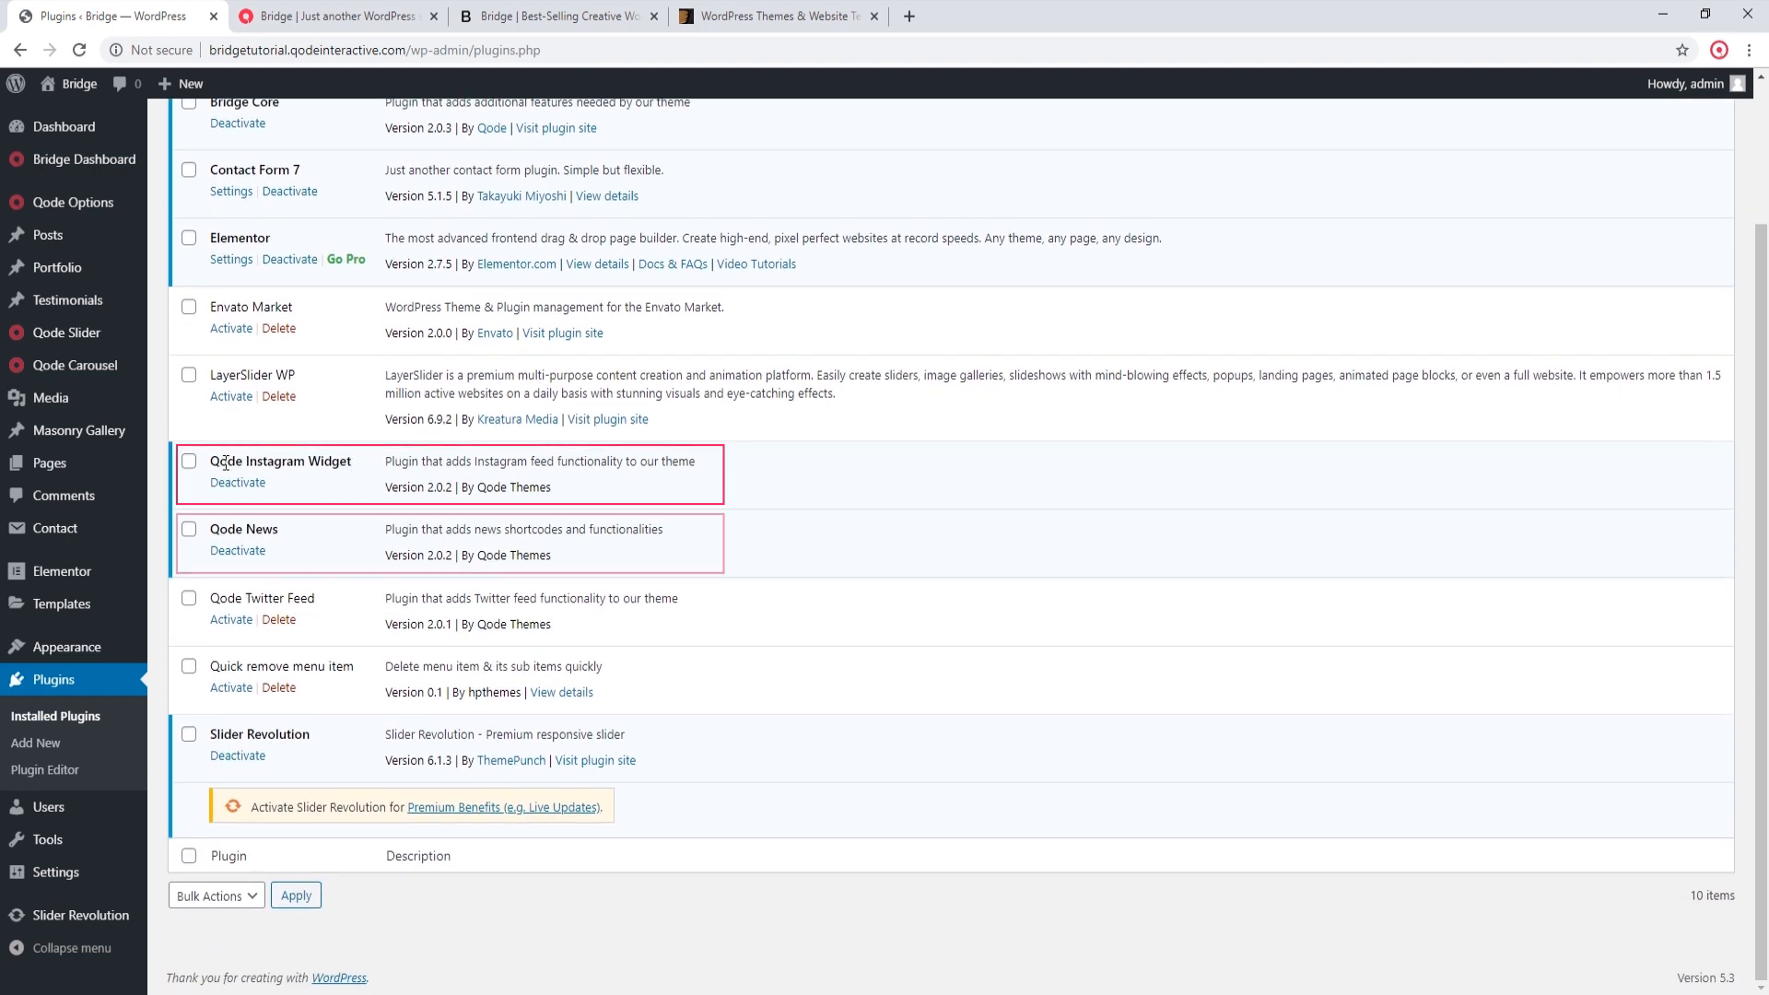
click(189, 461)
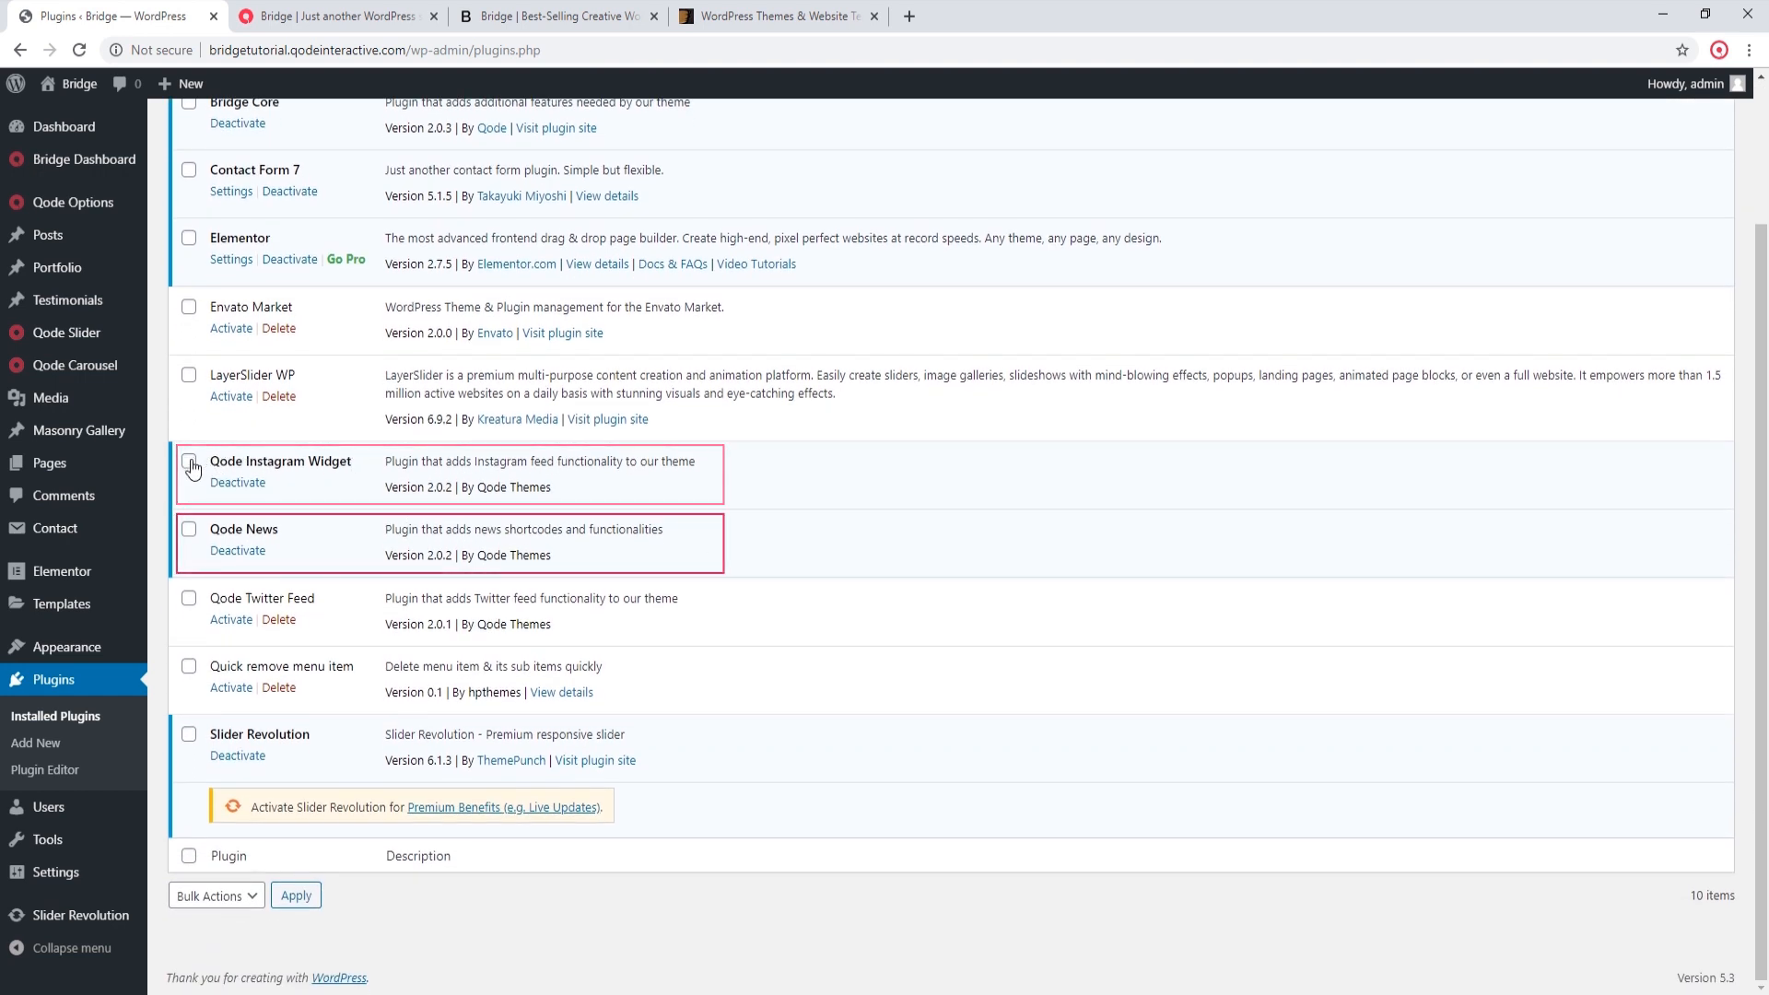
click(189, 529)
scroll(189, 532, up, 2)
click(235, 199)
click(220, 255)
click(295, 199)
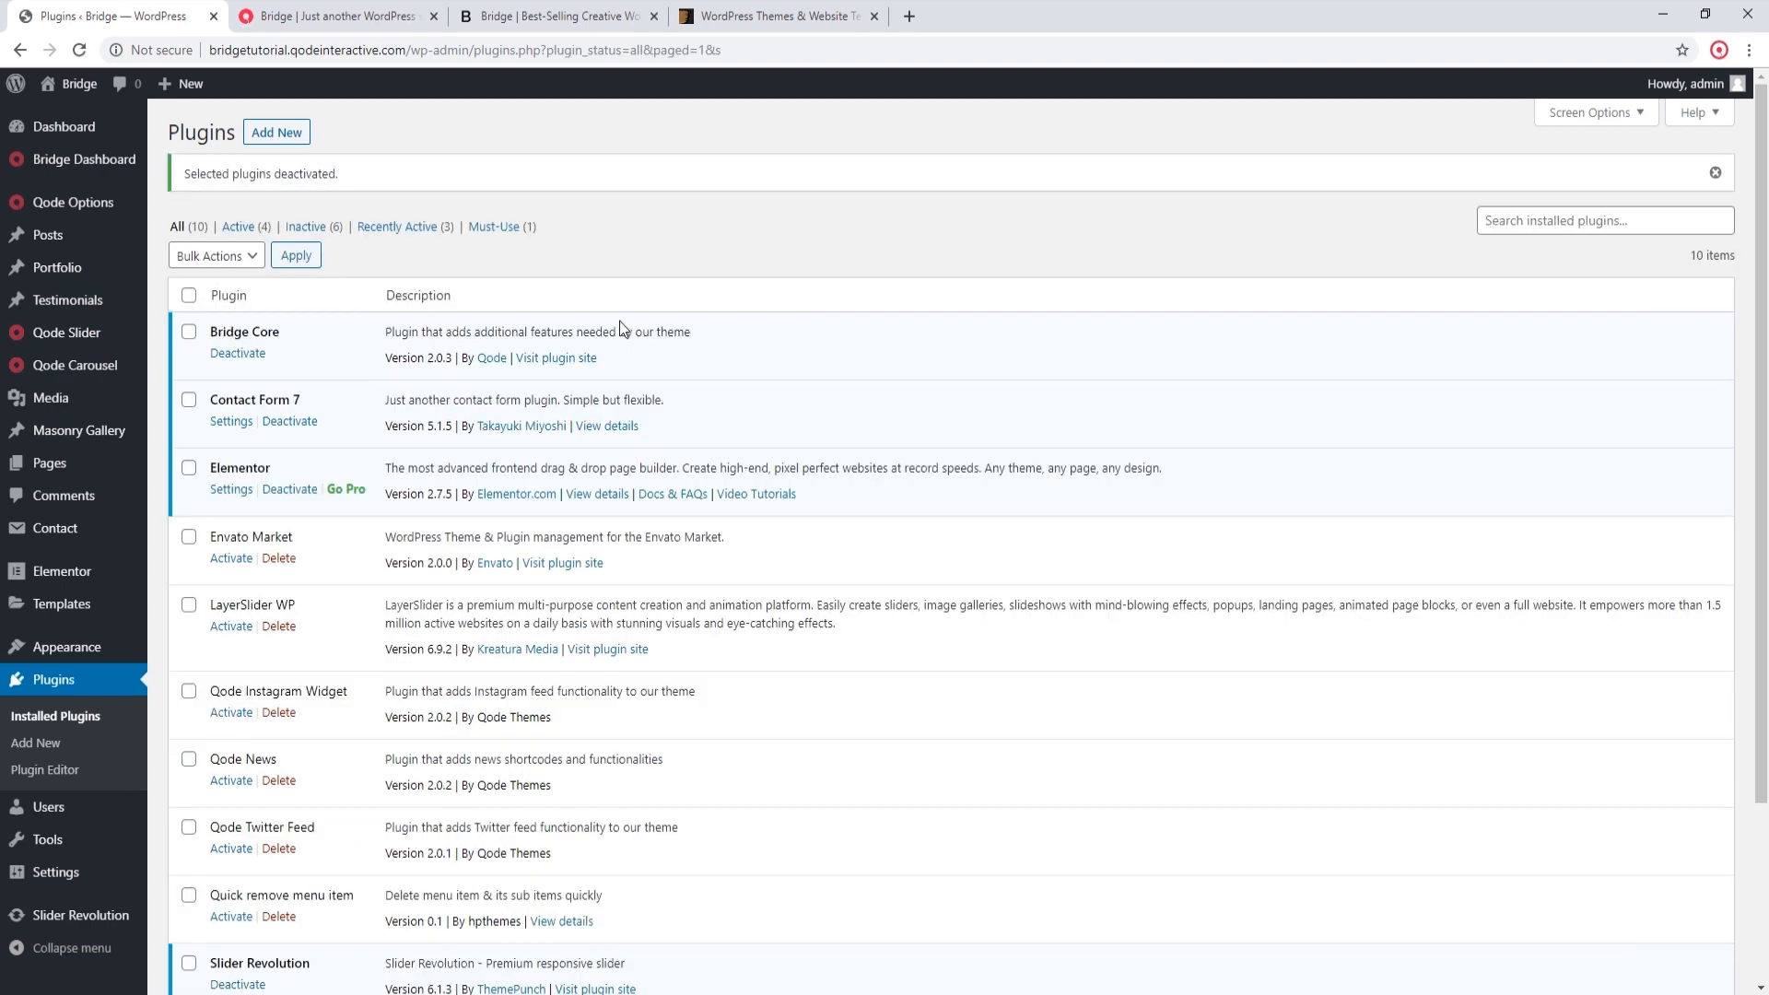
scroll(892, 431, down, 1)
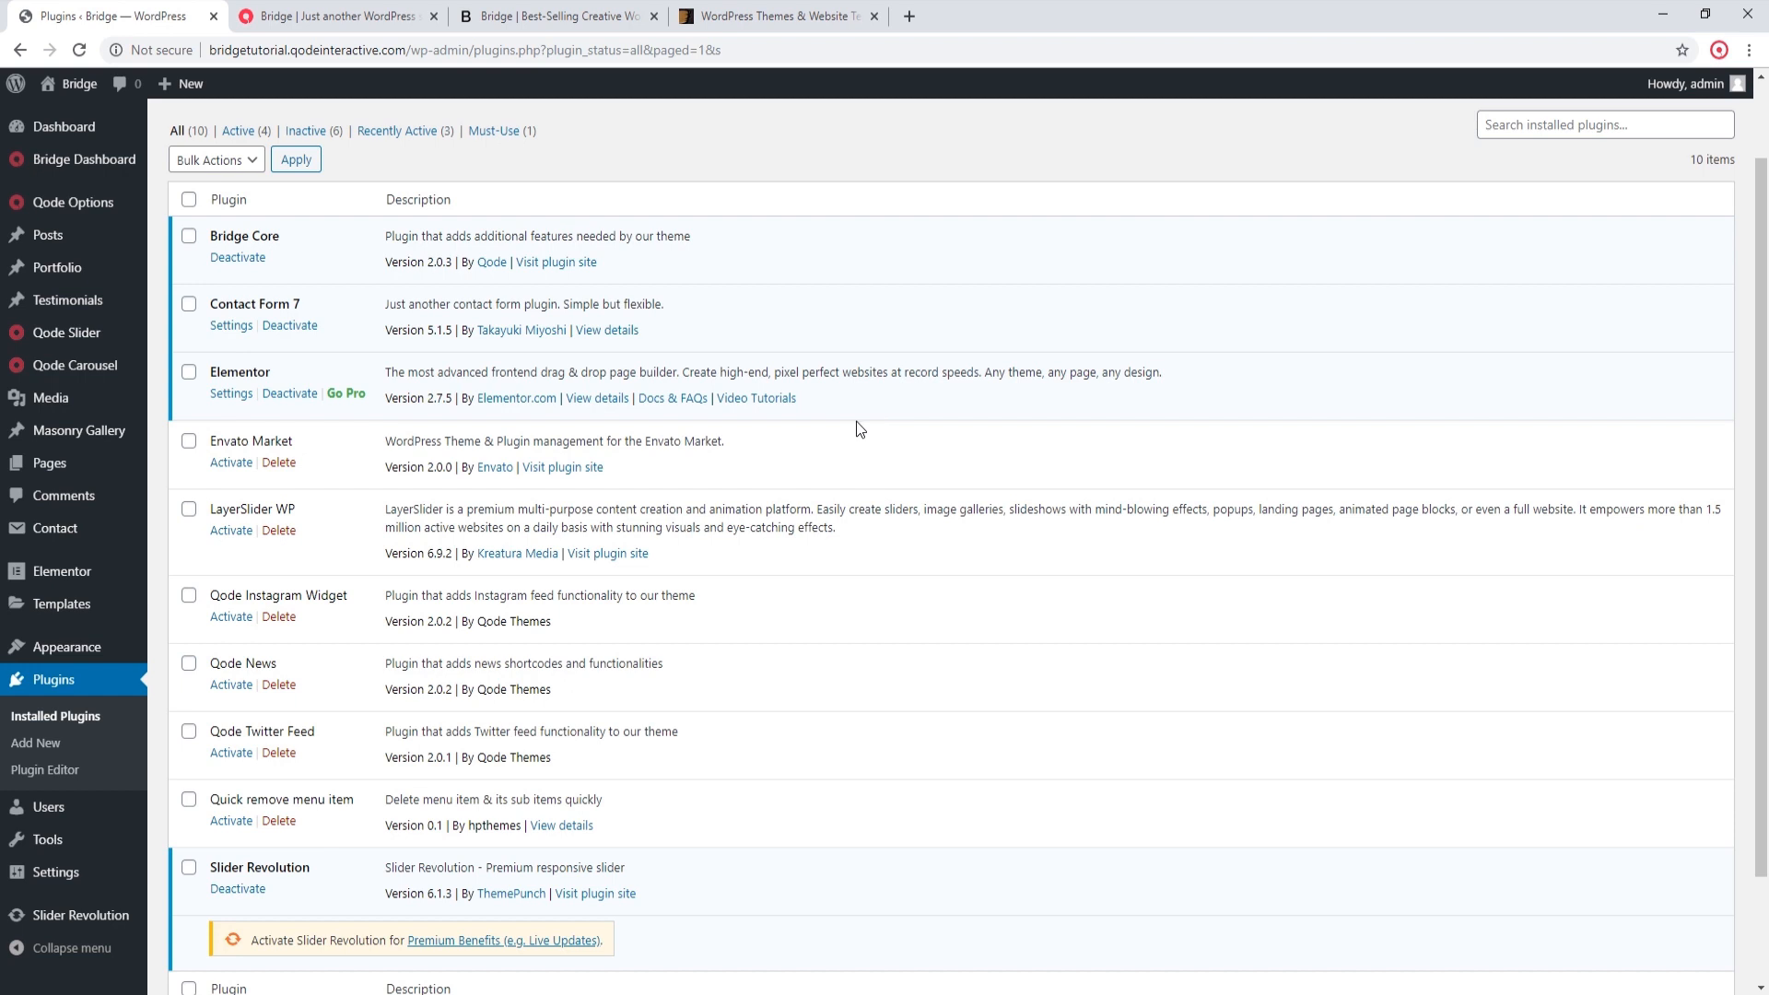
Step: Return to the Bridge demo import page, filter to Elementor and reopen the New Demo 279 - App Landing import dialog
mouse_move(127, 169)
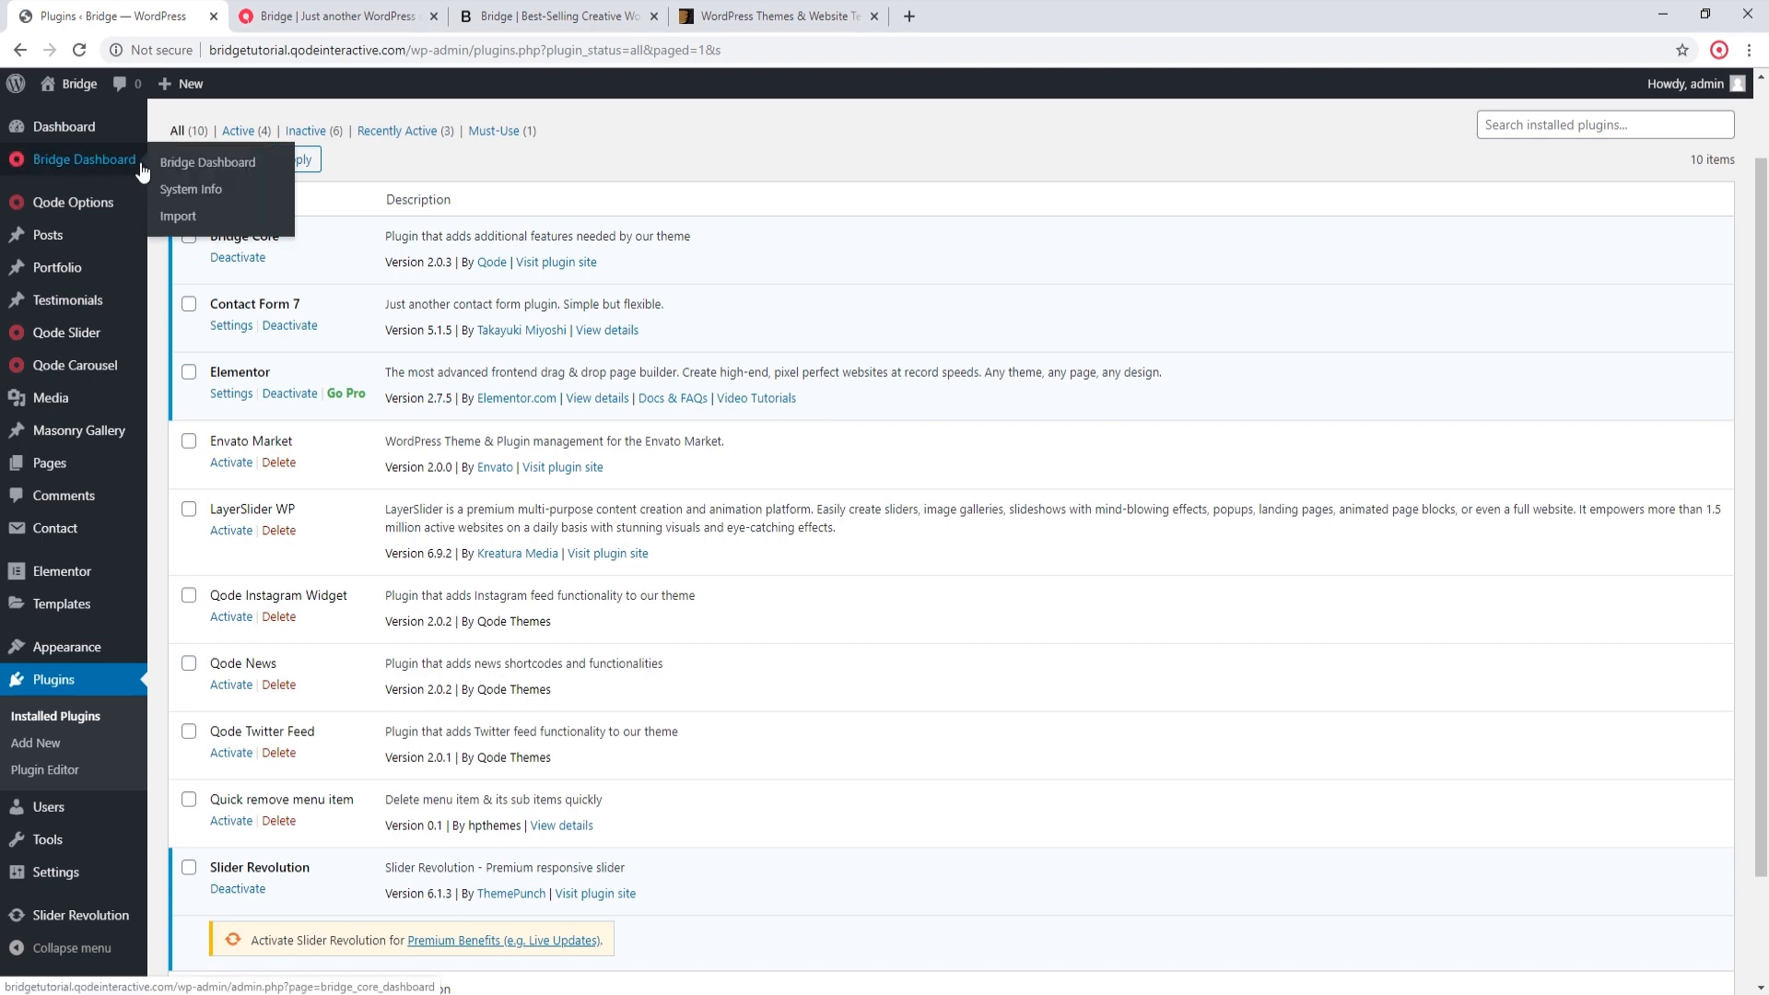
click(186, 218)
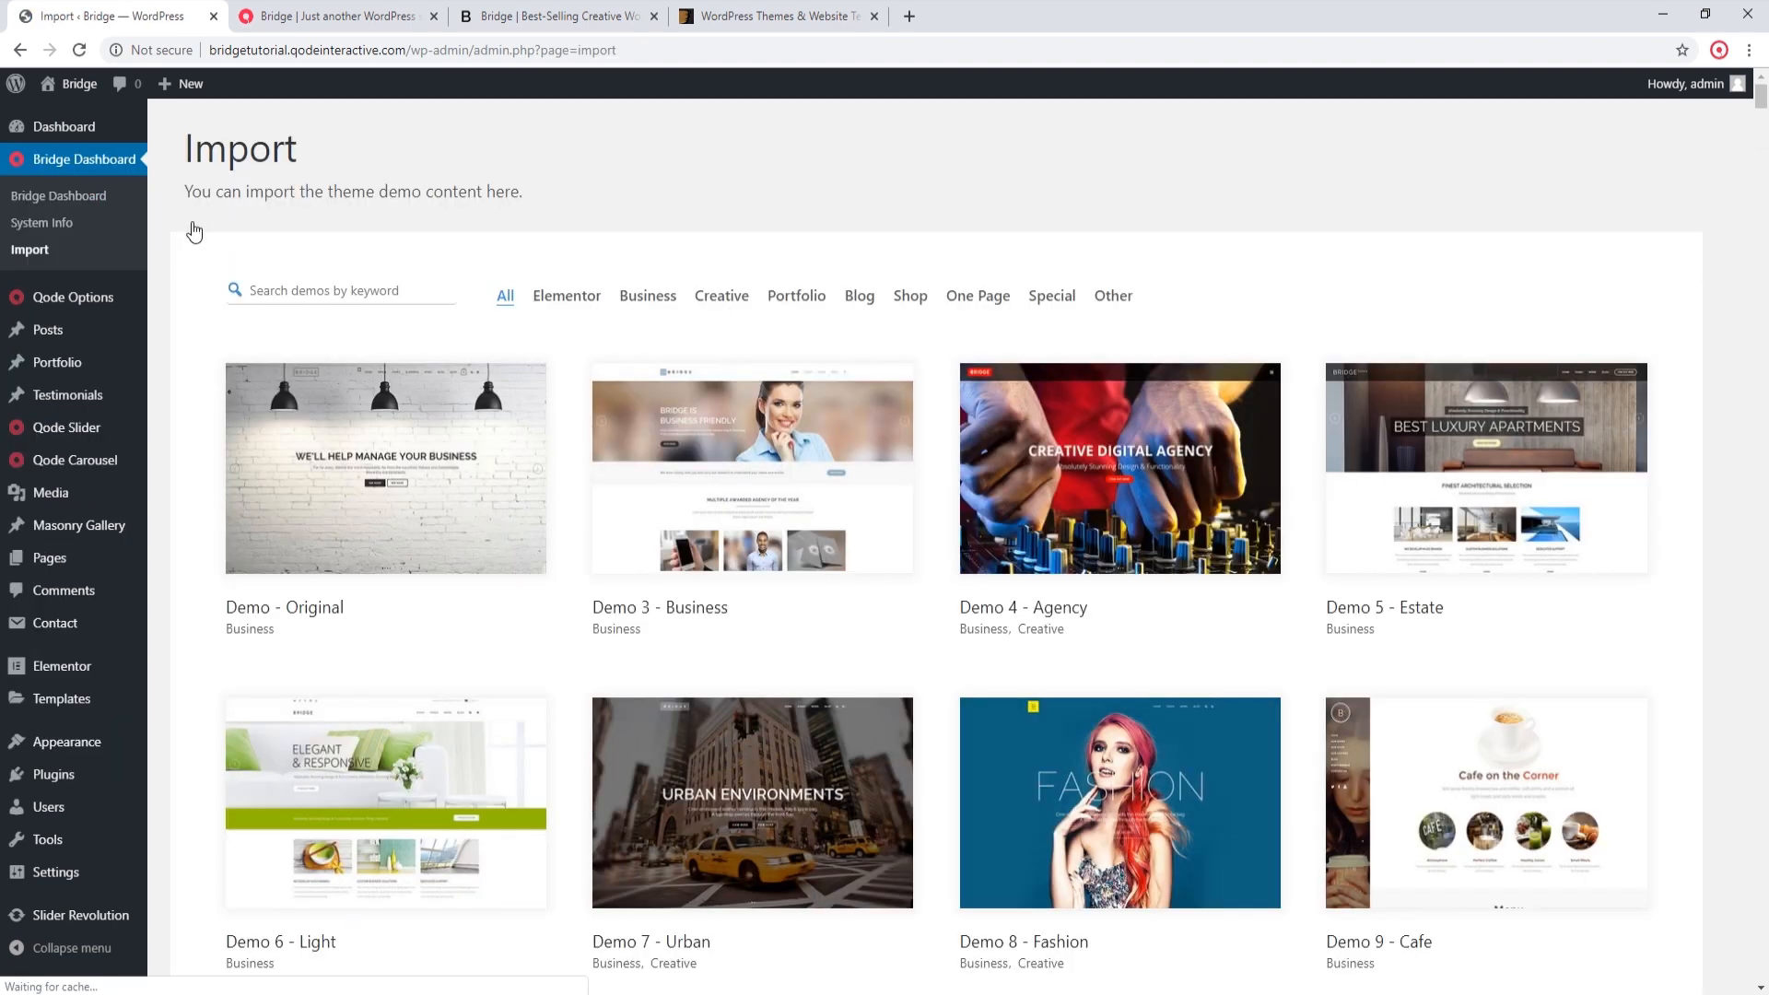
click(579, 297)
scroll(565, 307, down, 3)
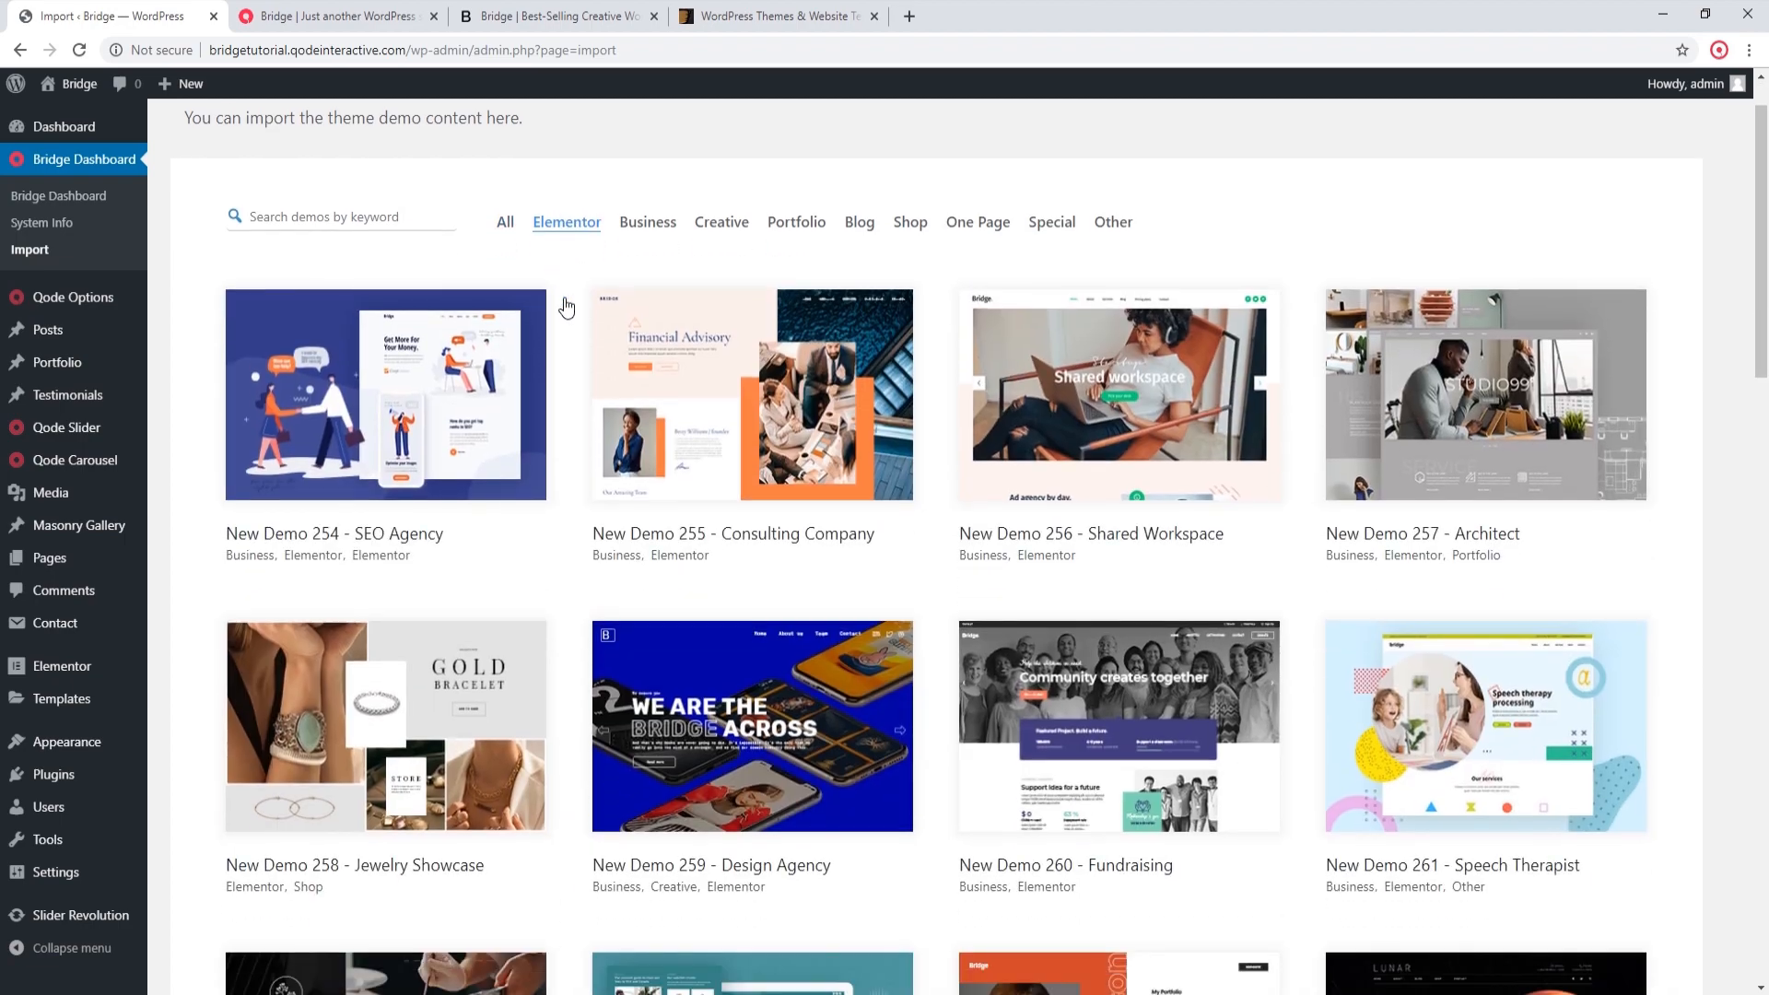
scroll(566, 307, down, 9)
scroll(548, 302, down, 3)
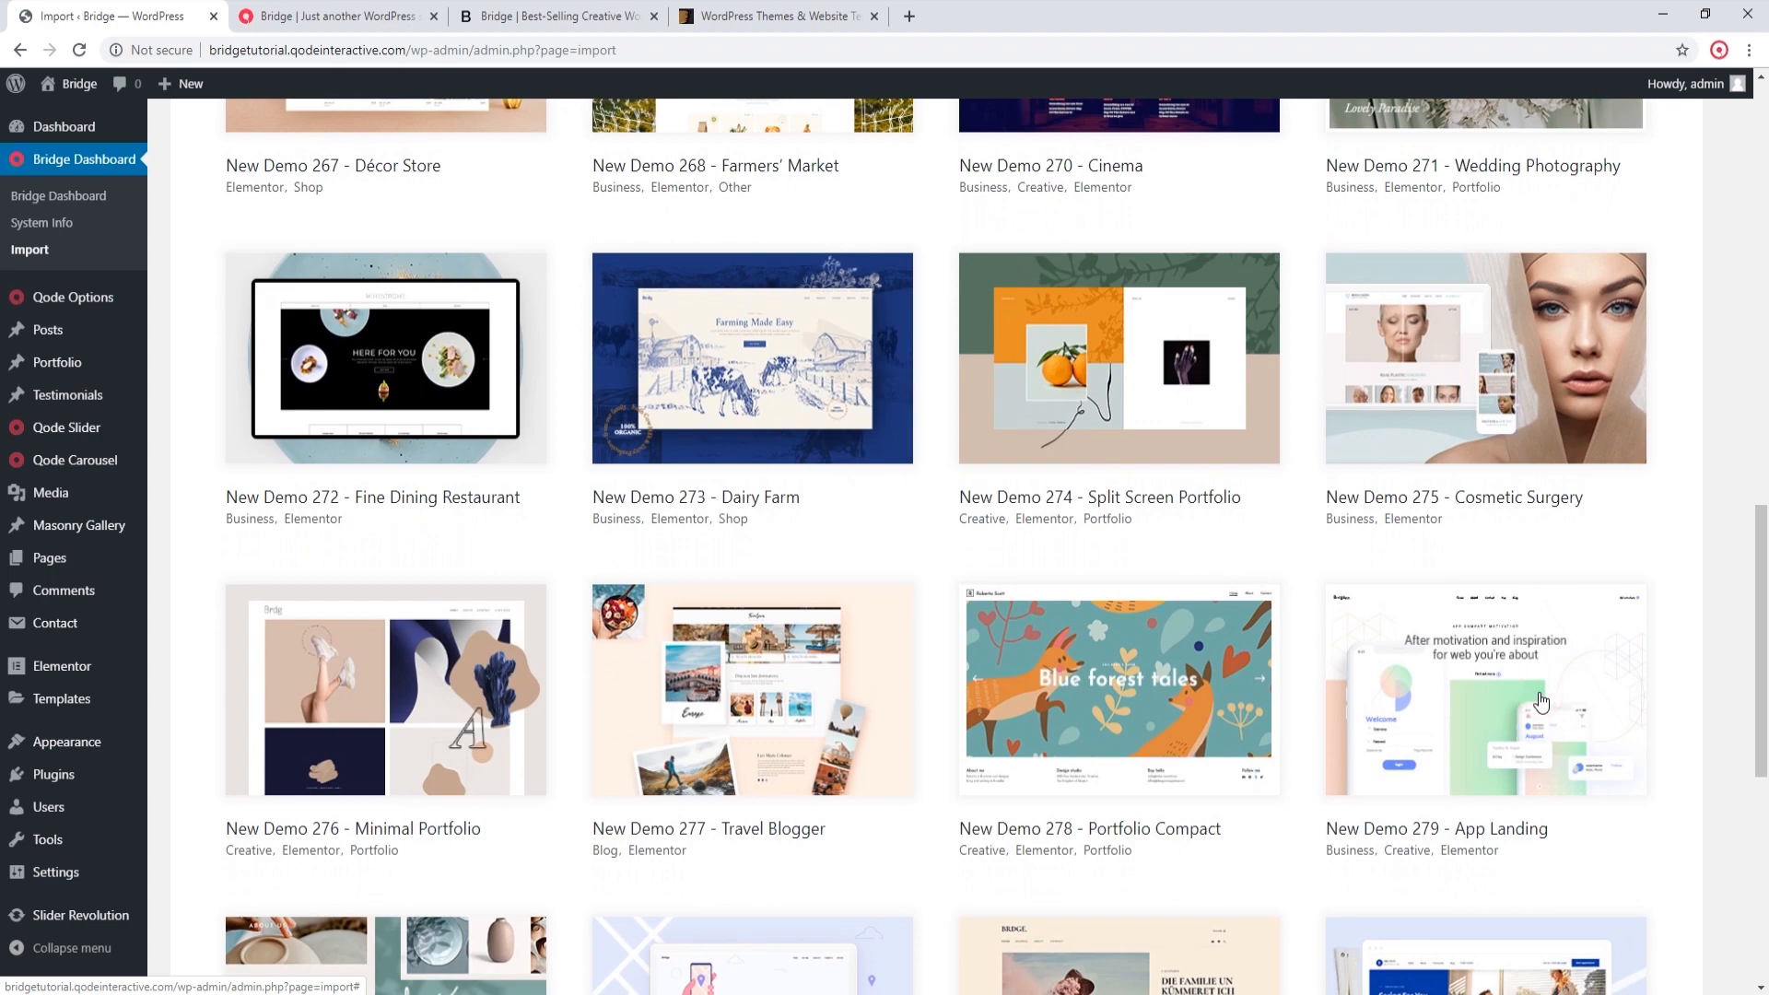
click(1473, 643)
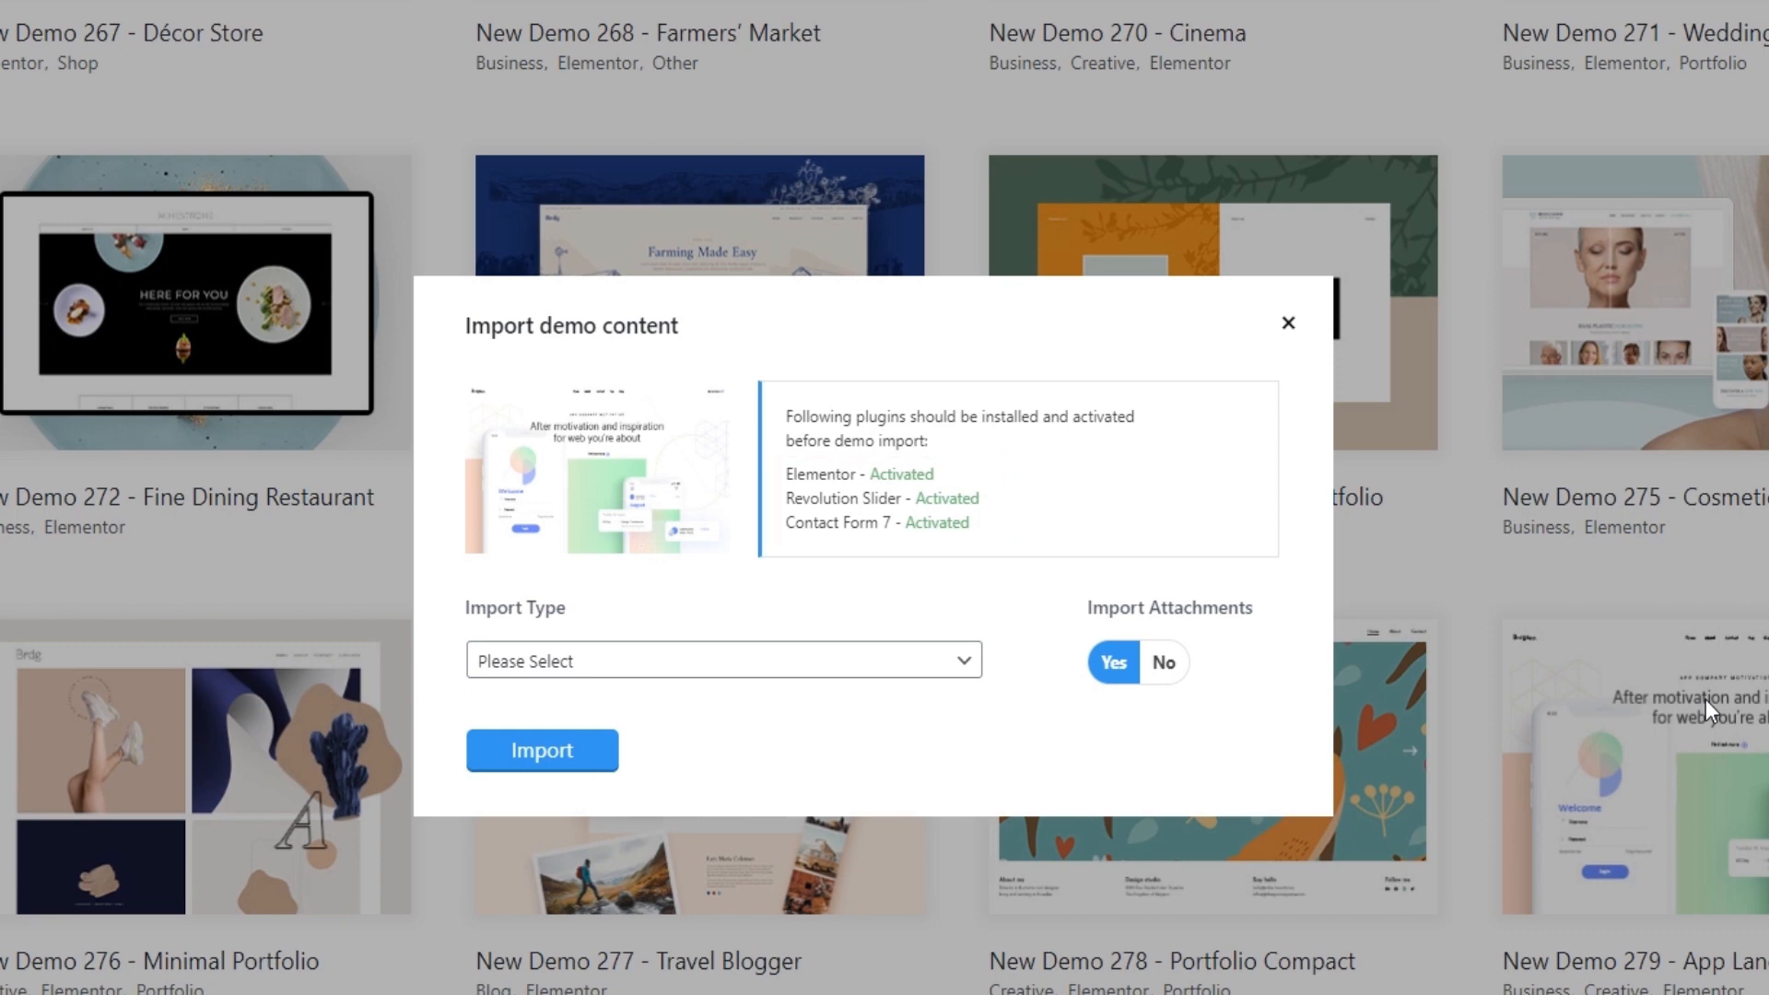
Step: Import all of the App Landing demo content with attachments included, confirm the import and close the dialog once it completes
click(686, 660)
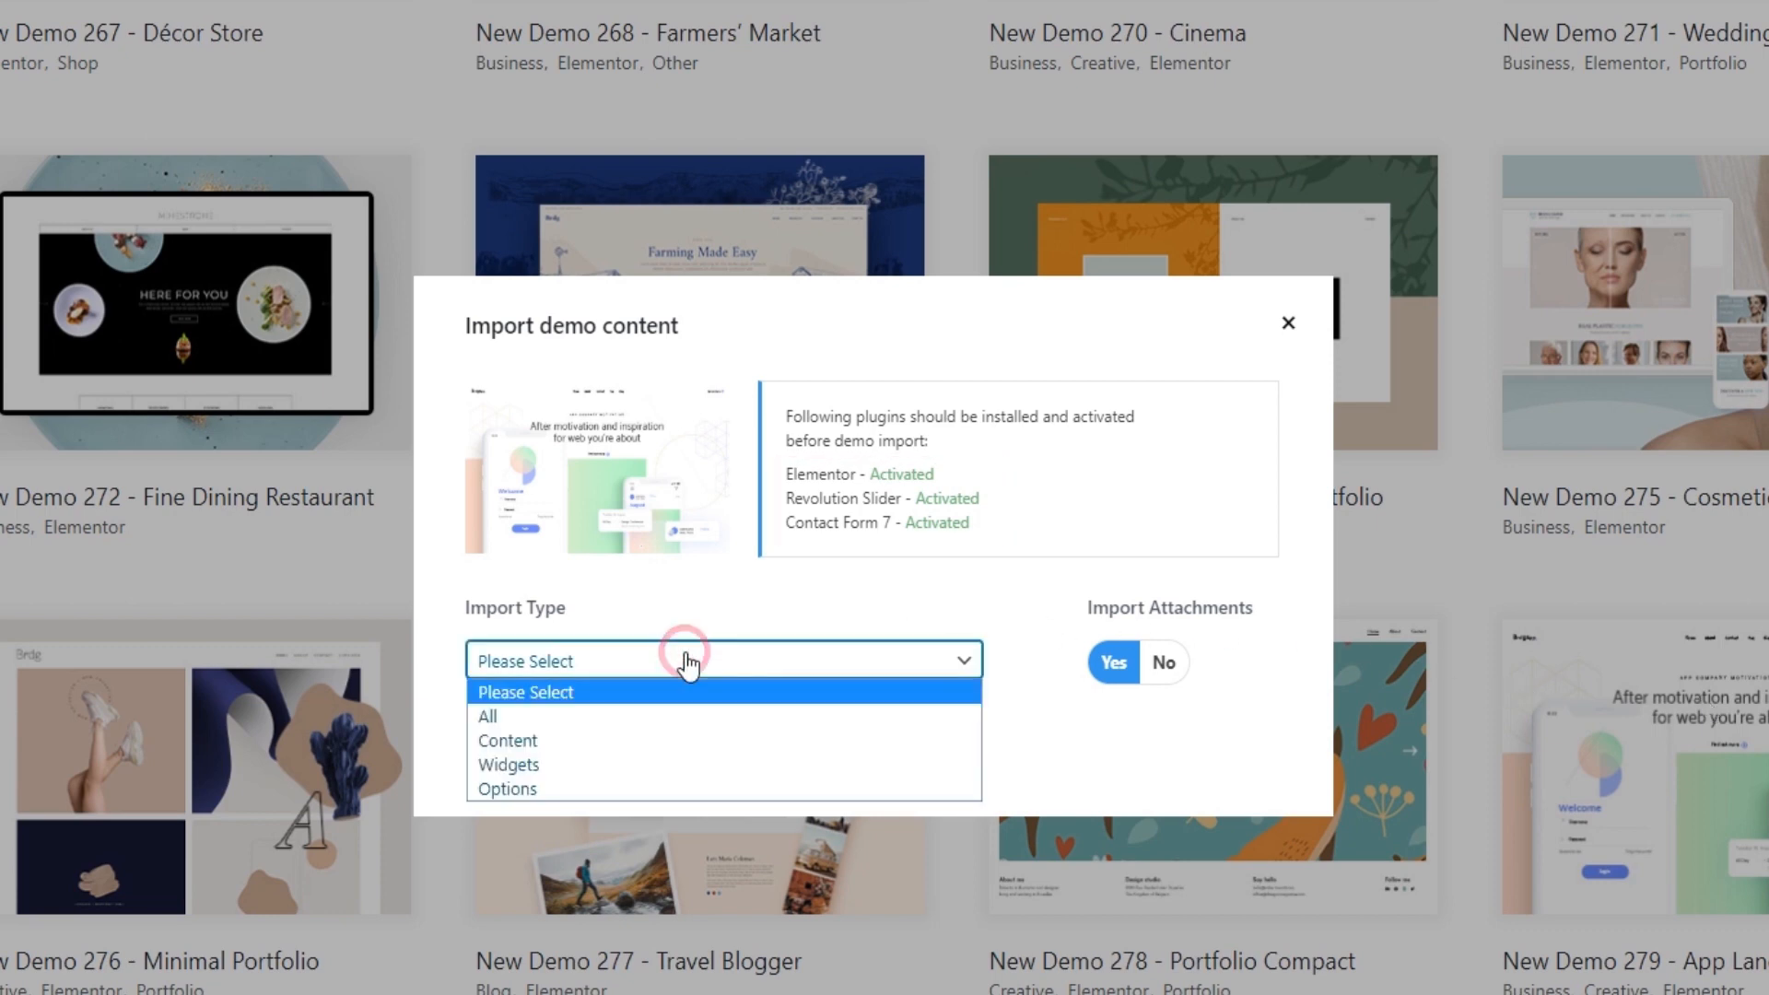
click(675, 718)
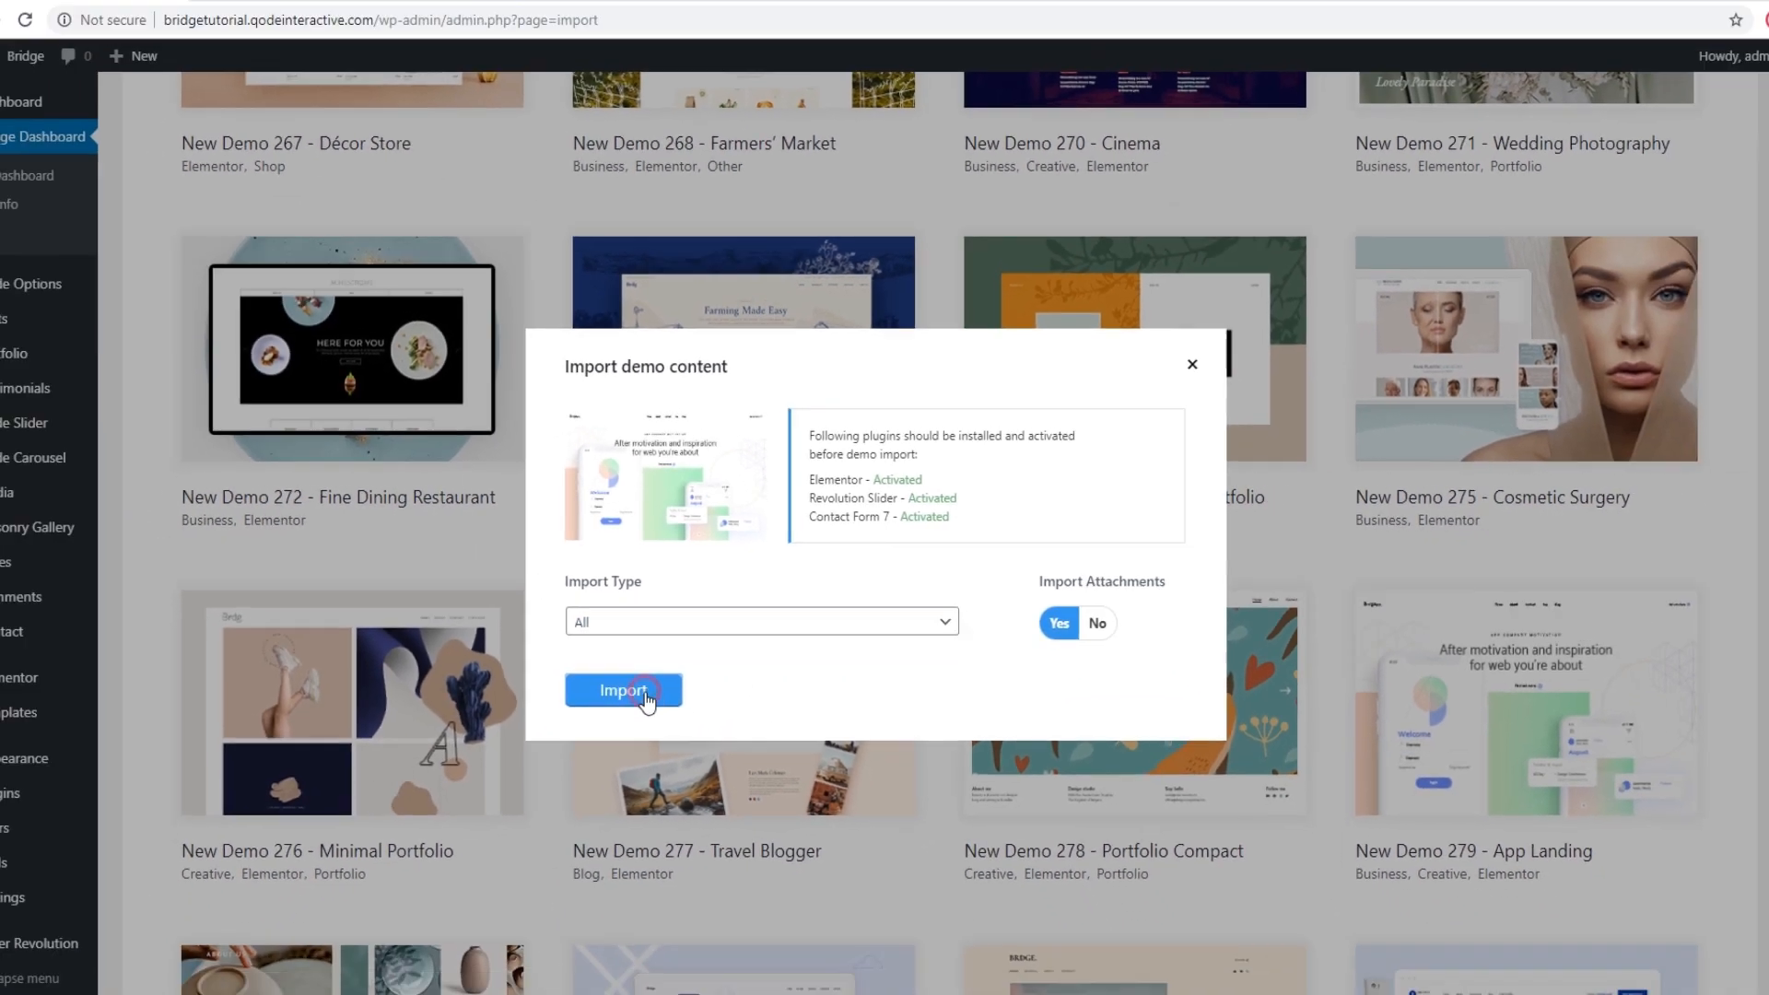
click(571, 752)
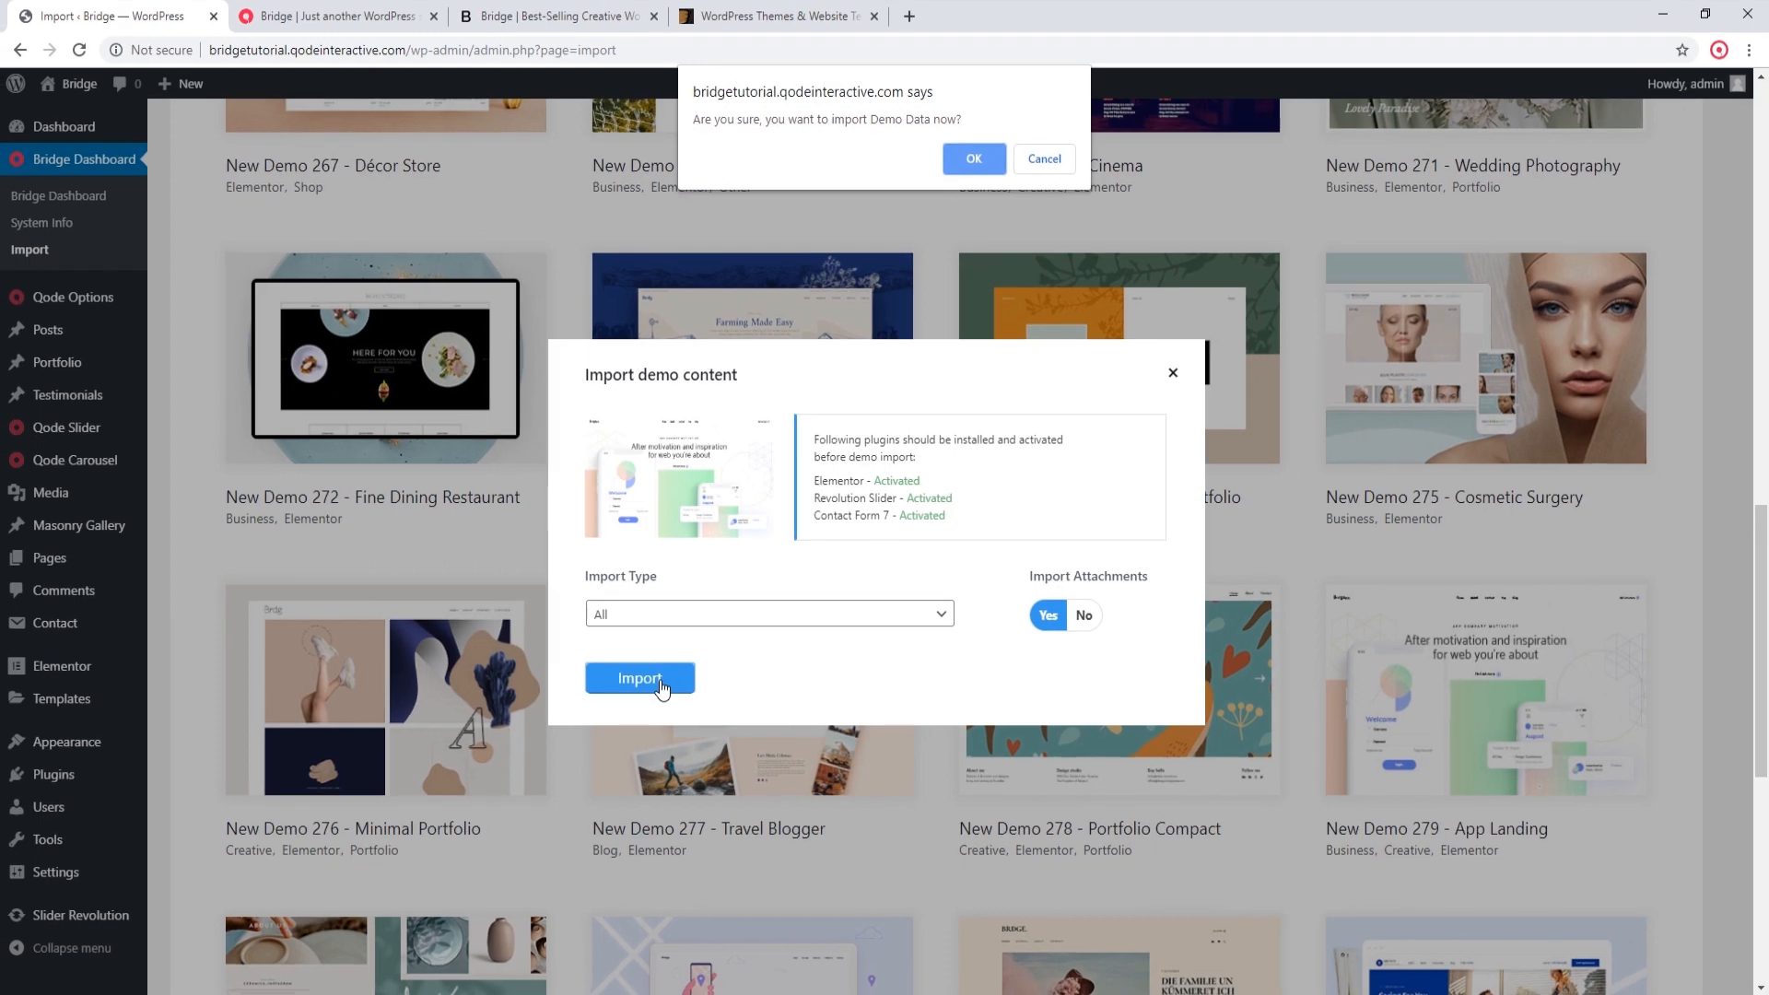
click(969, 162)
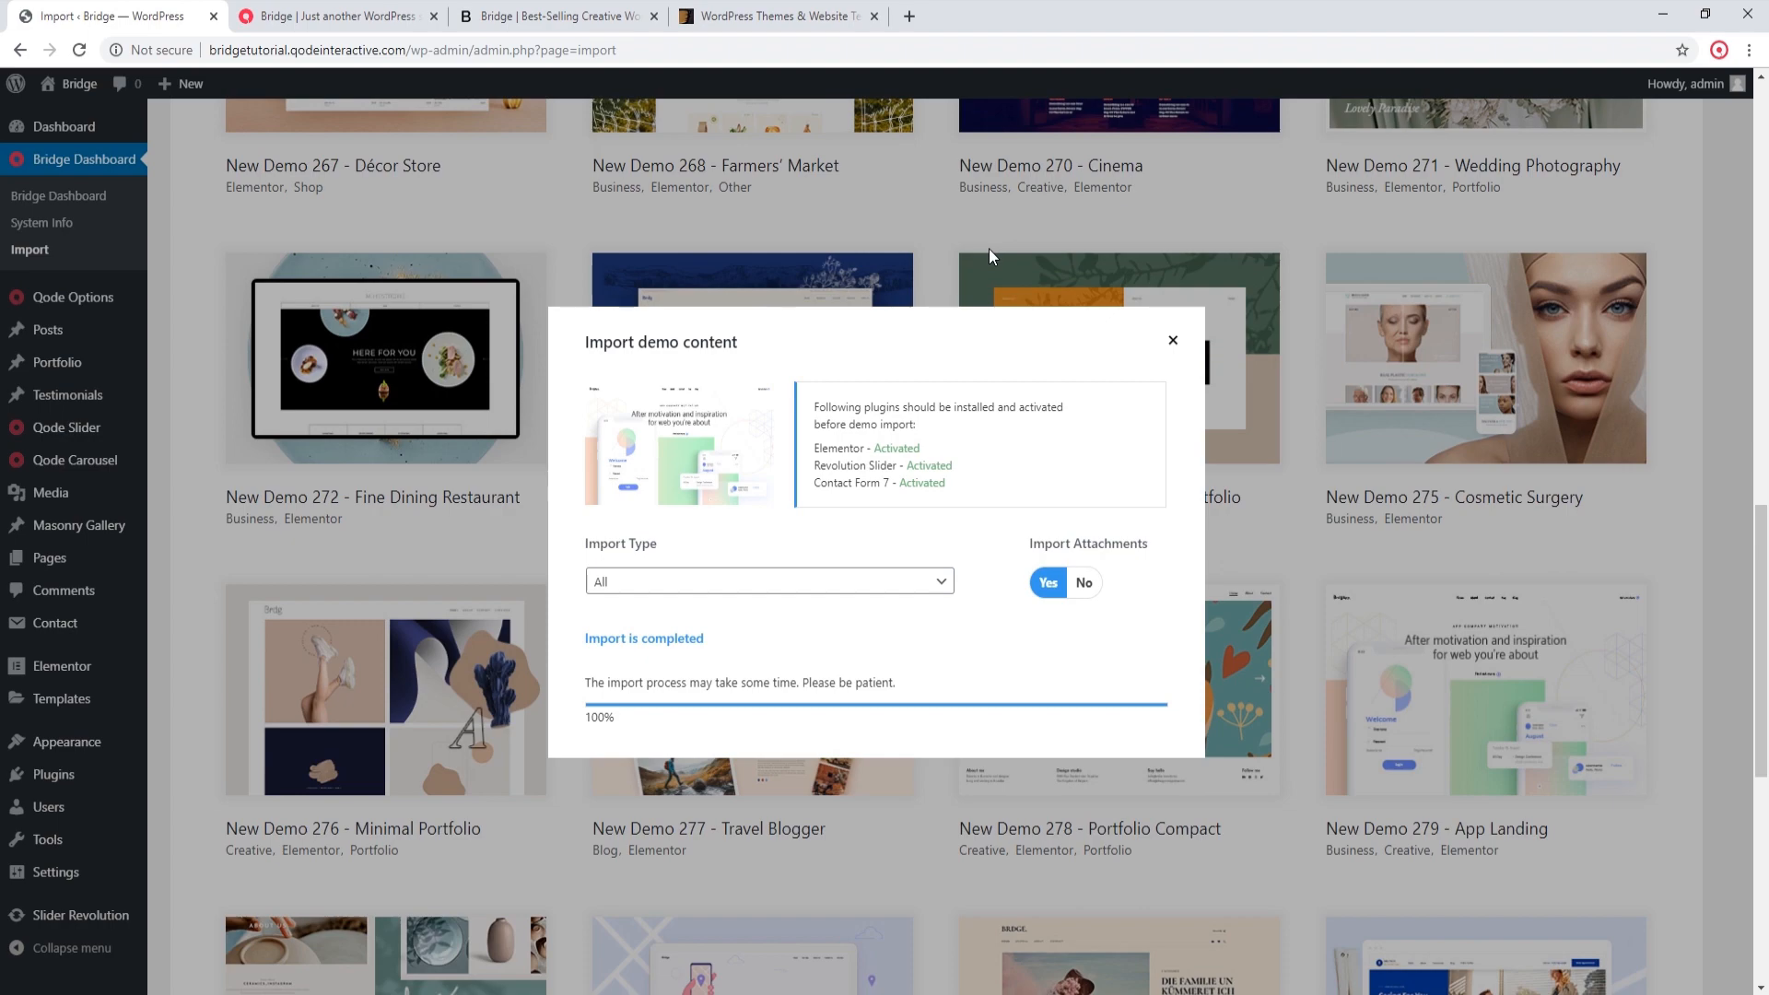
click(1176, 342)
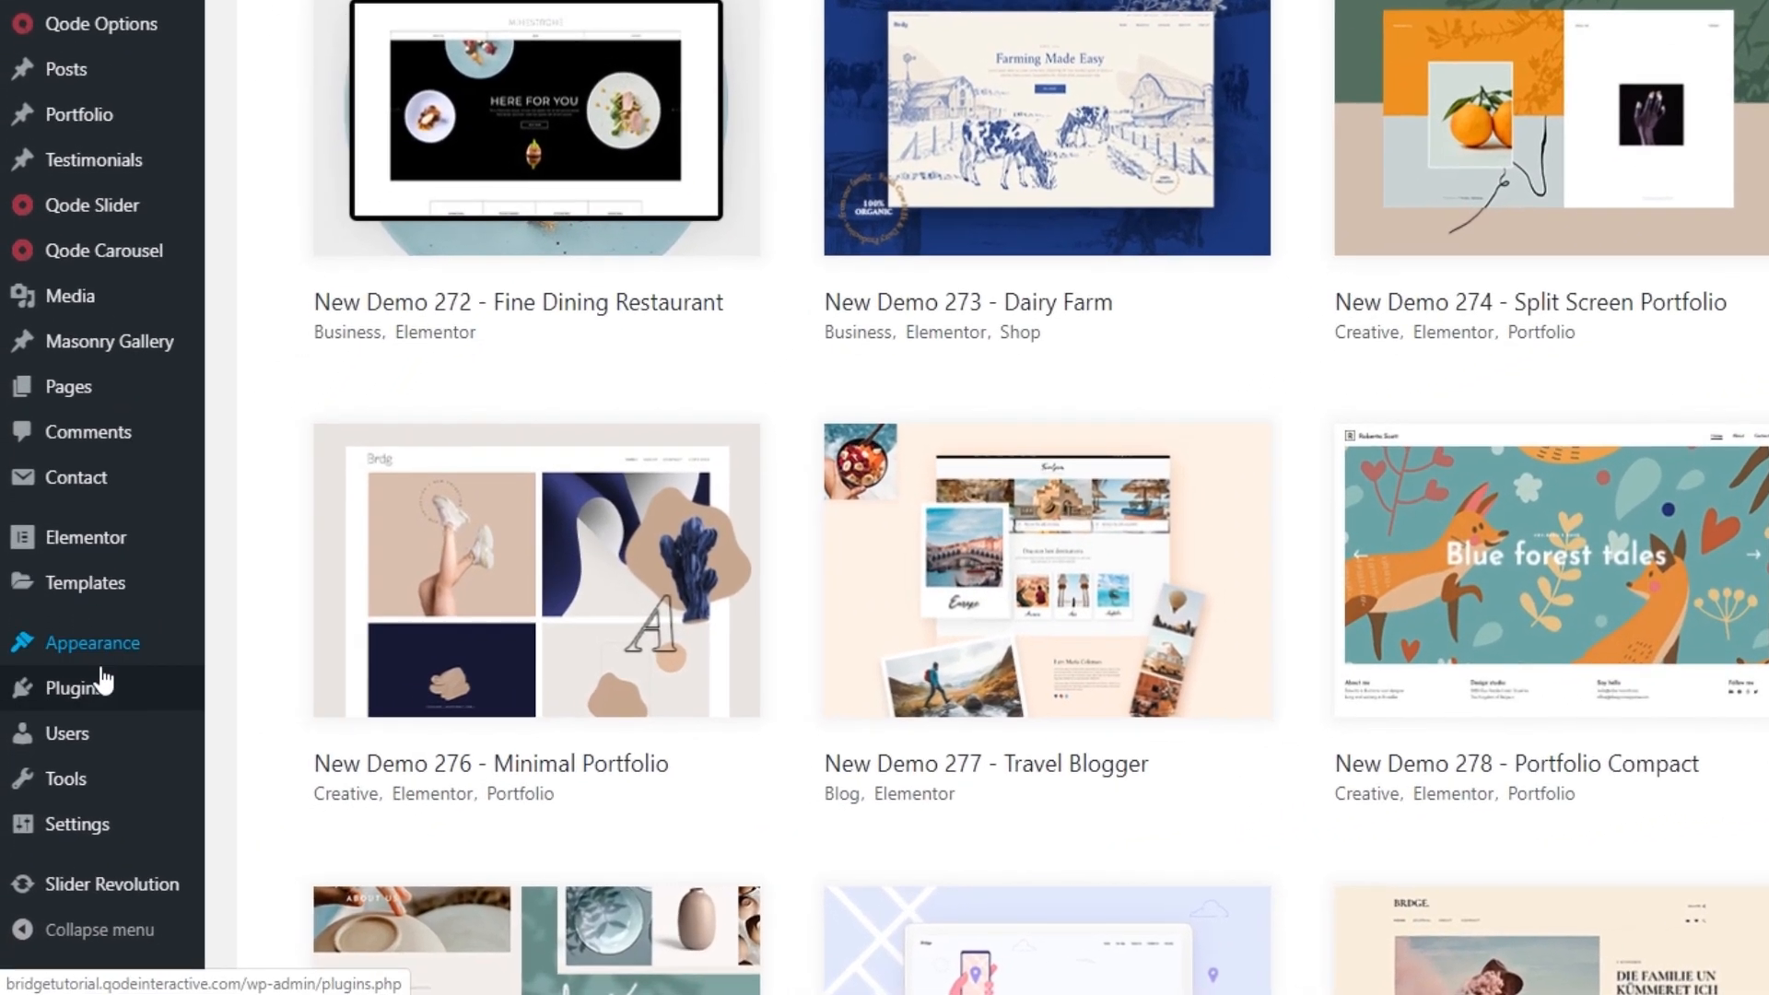
Step: Go to the installed plugins list, open the site's front end in a new tab and review the imported home page's sections
click(66, 709)
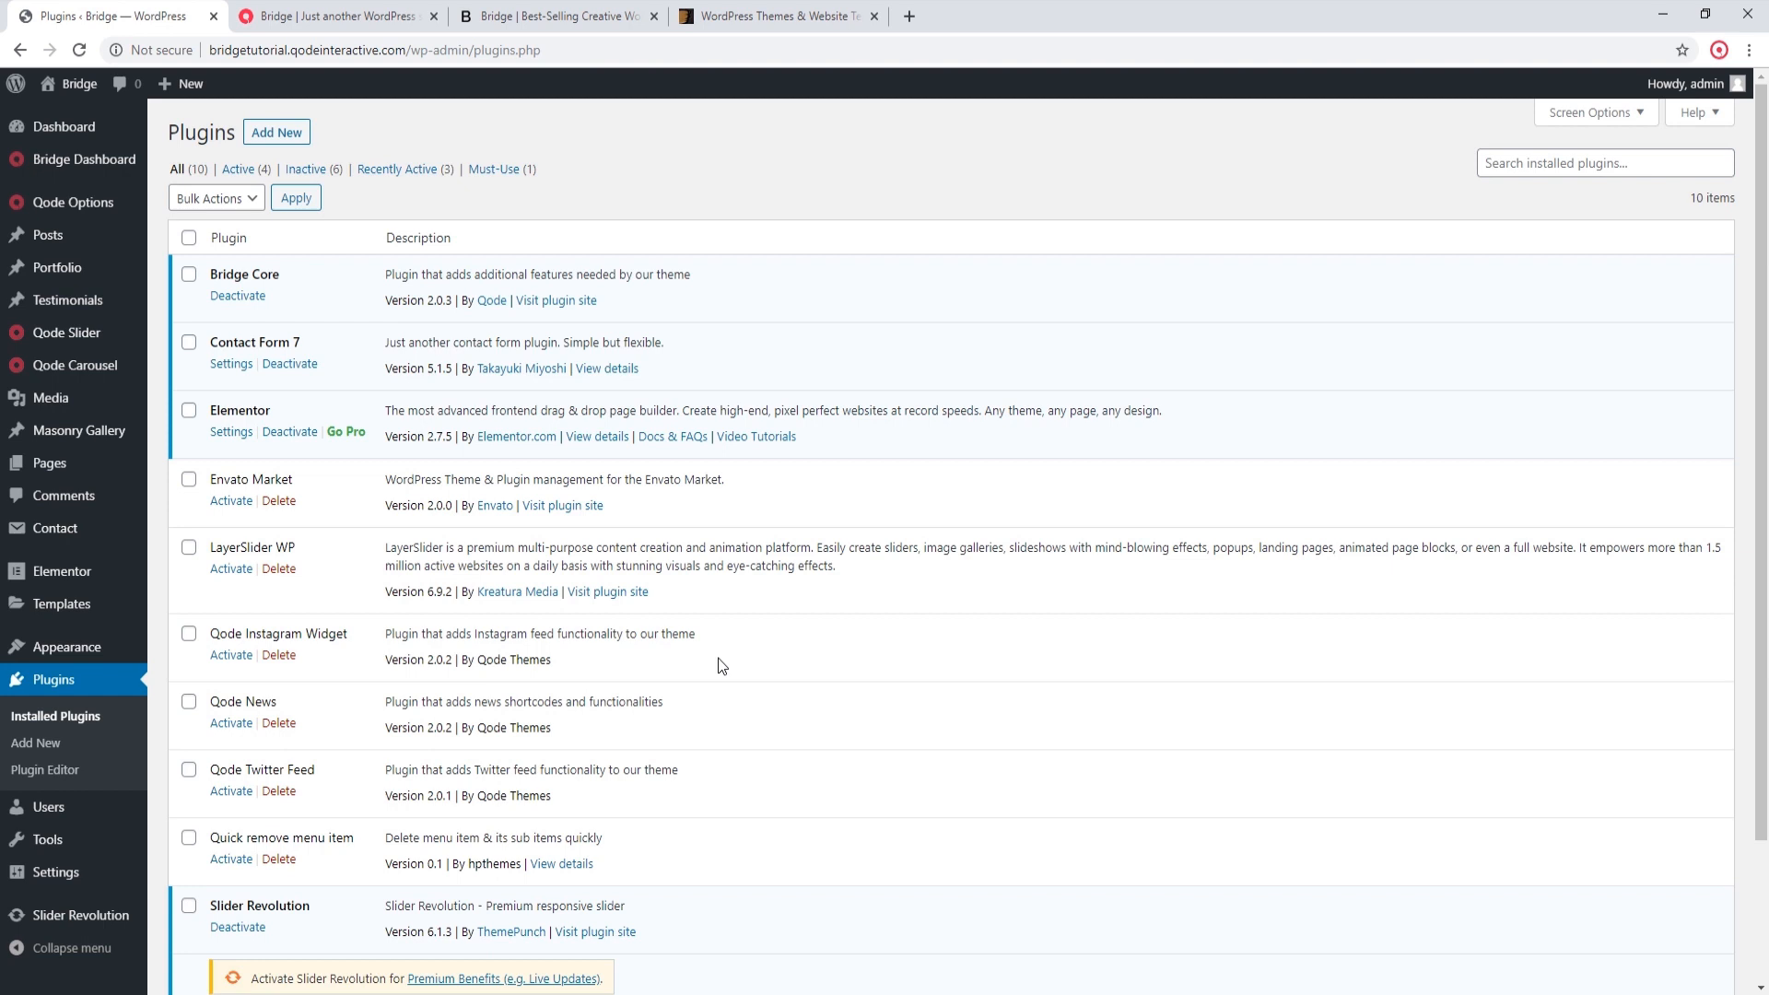
middle_click(96, 83)
click(335, 16)
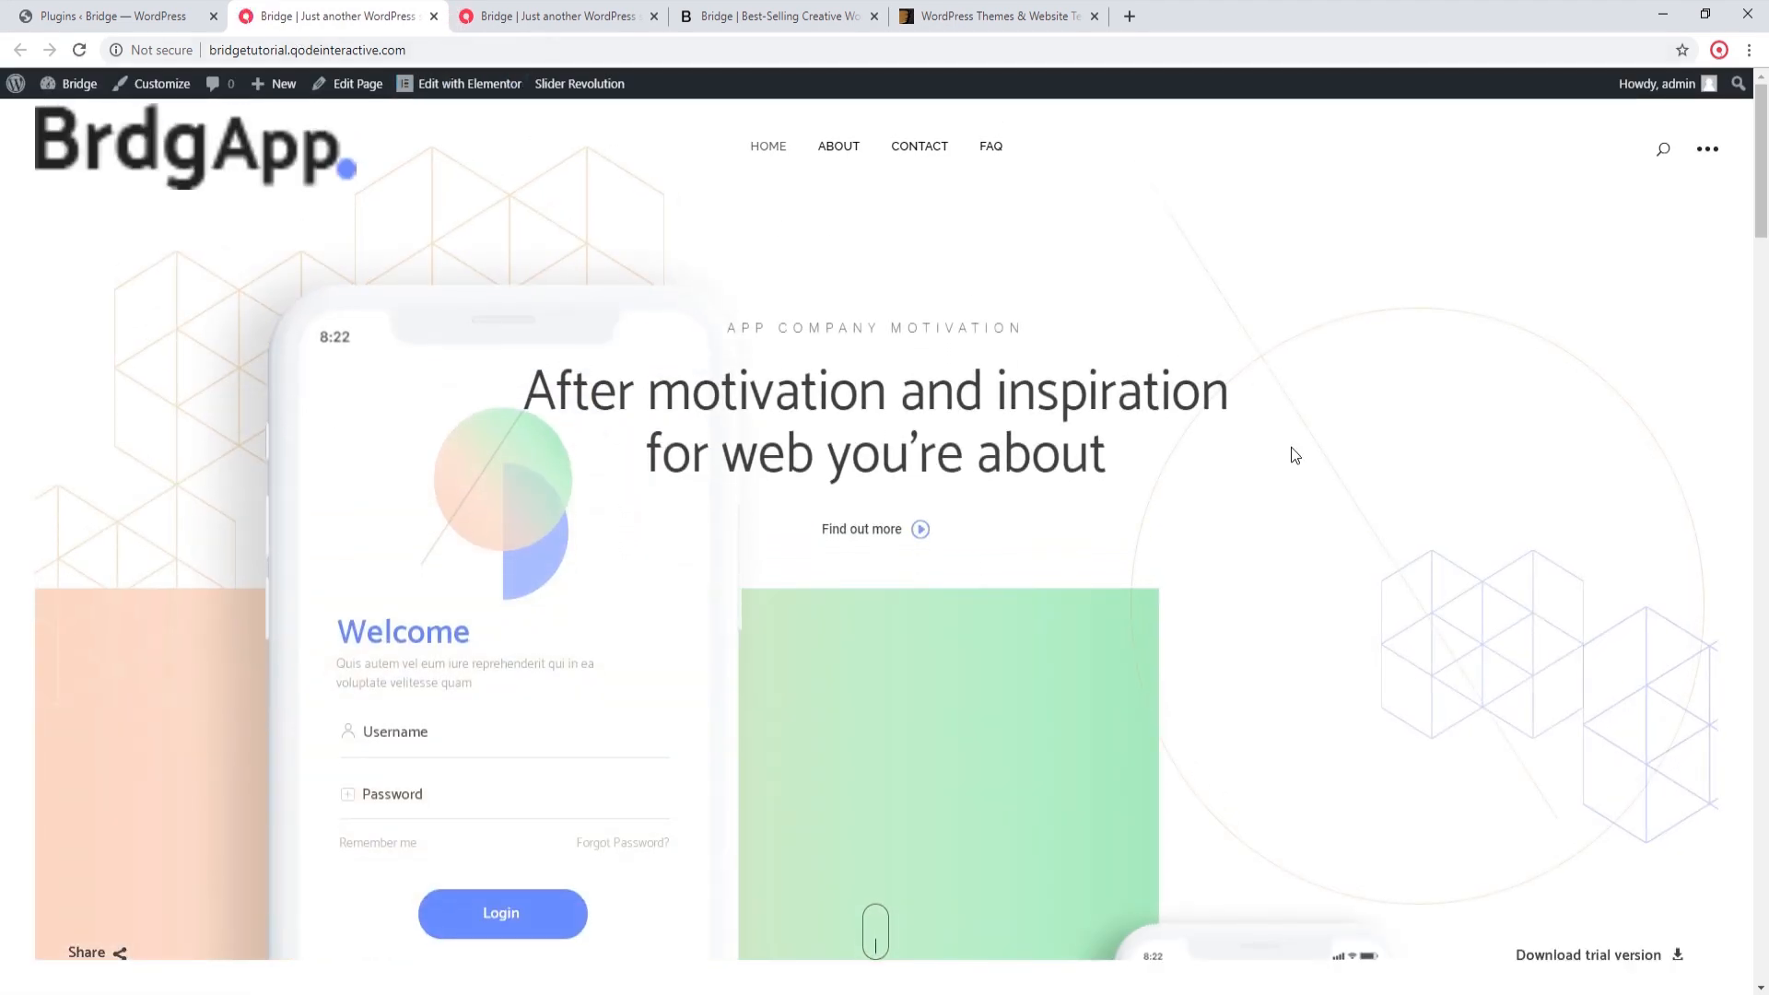
scroll(1291, 446, down, 4)
scroll(1291, 448, down, 4)
scroll(1291, 448, down, 8)
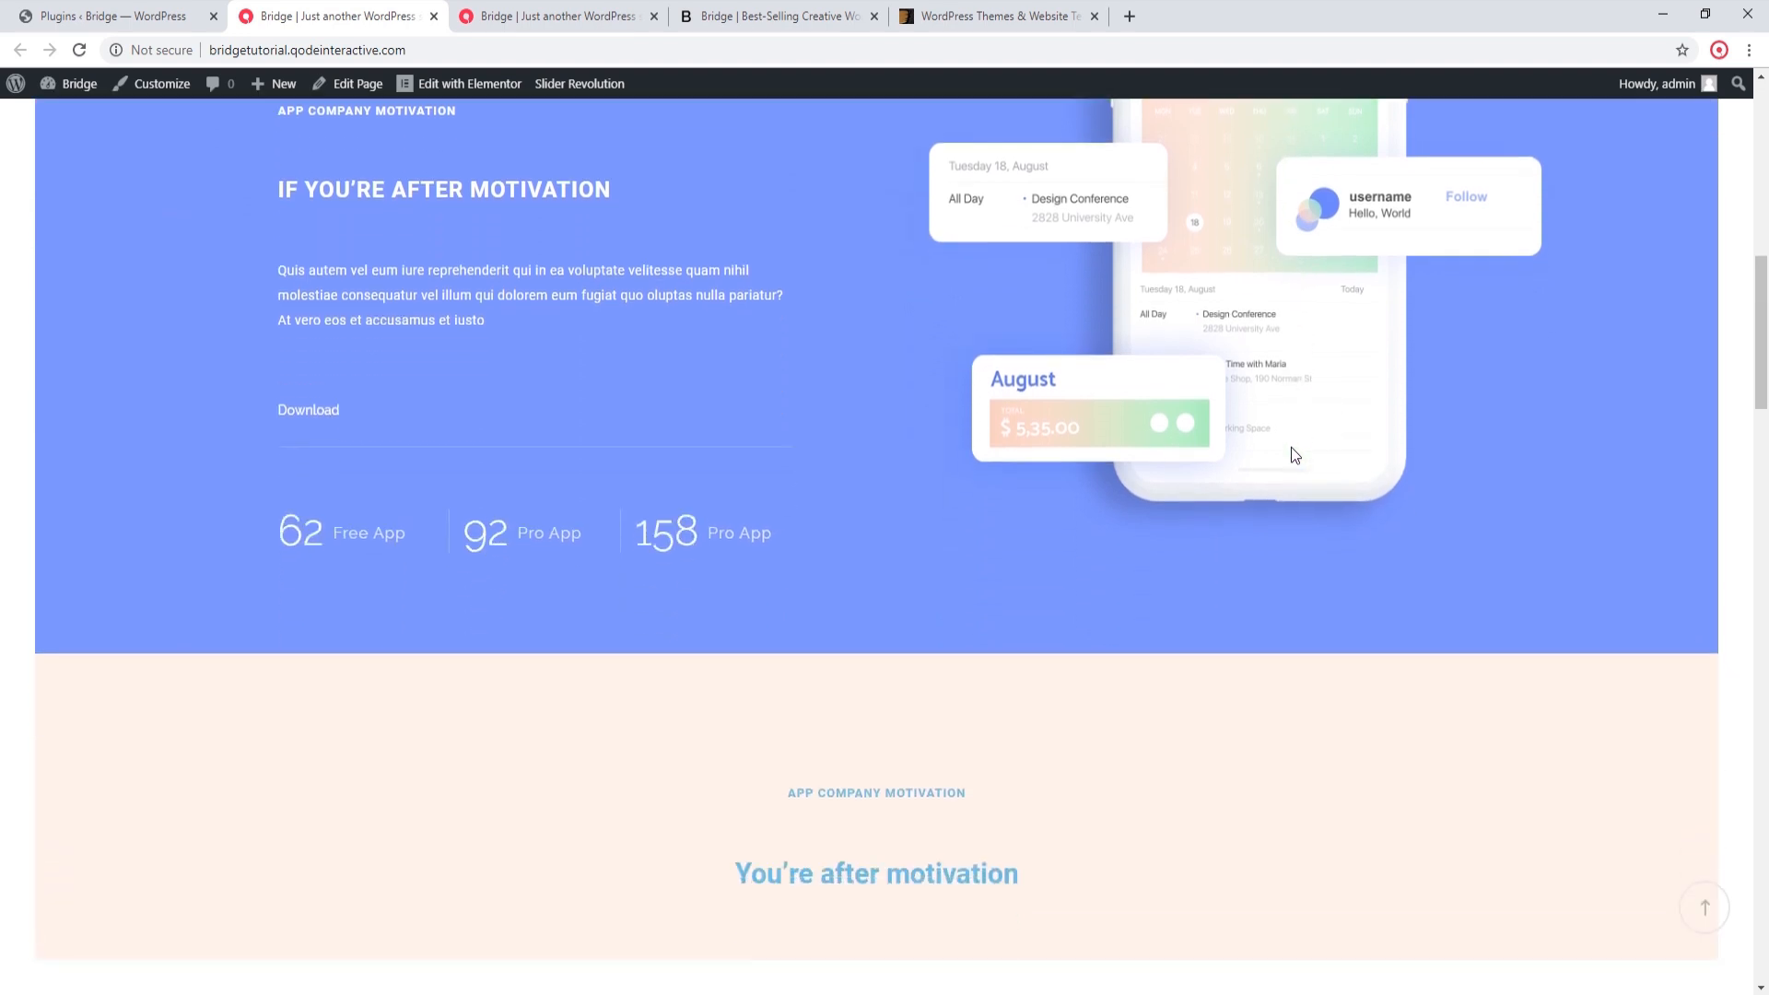
scroll(1291, 448, down, 4)
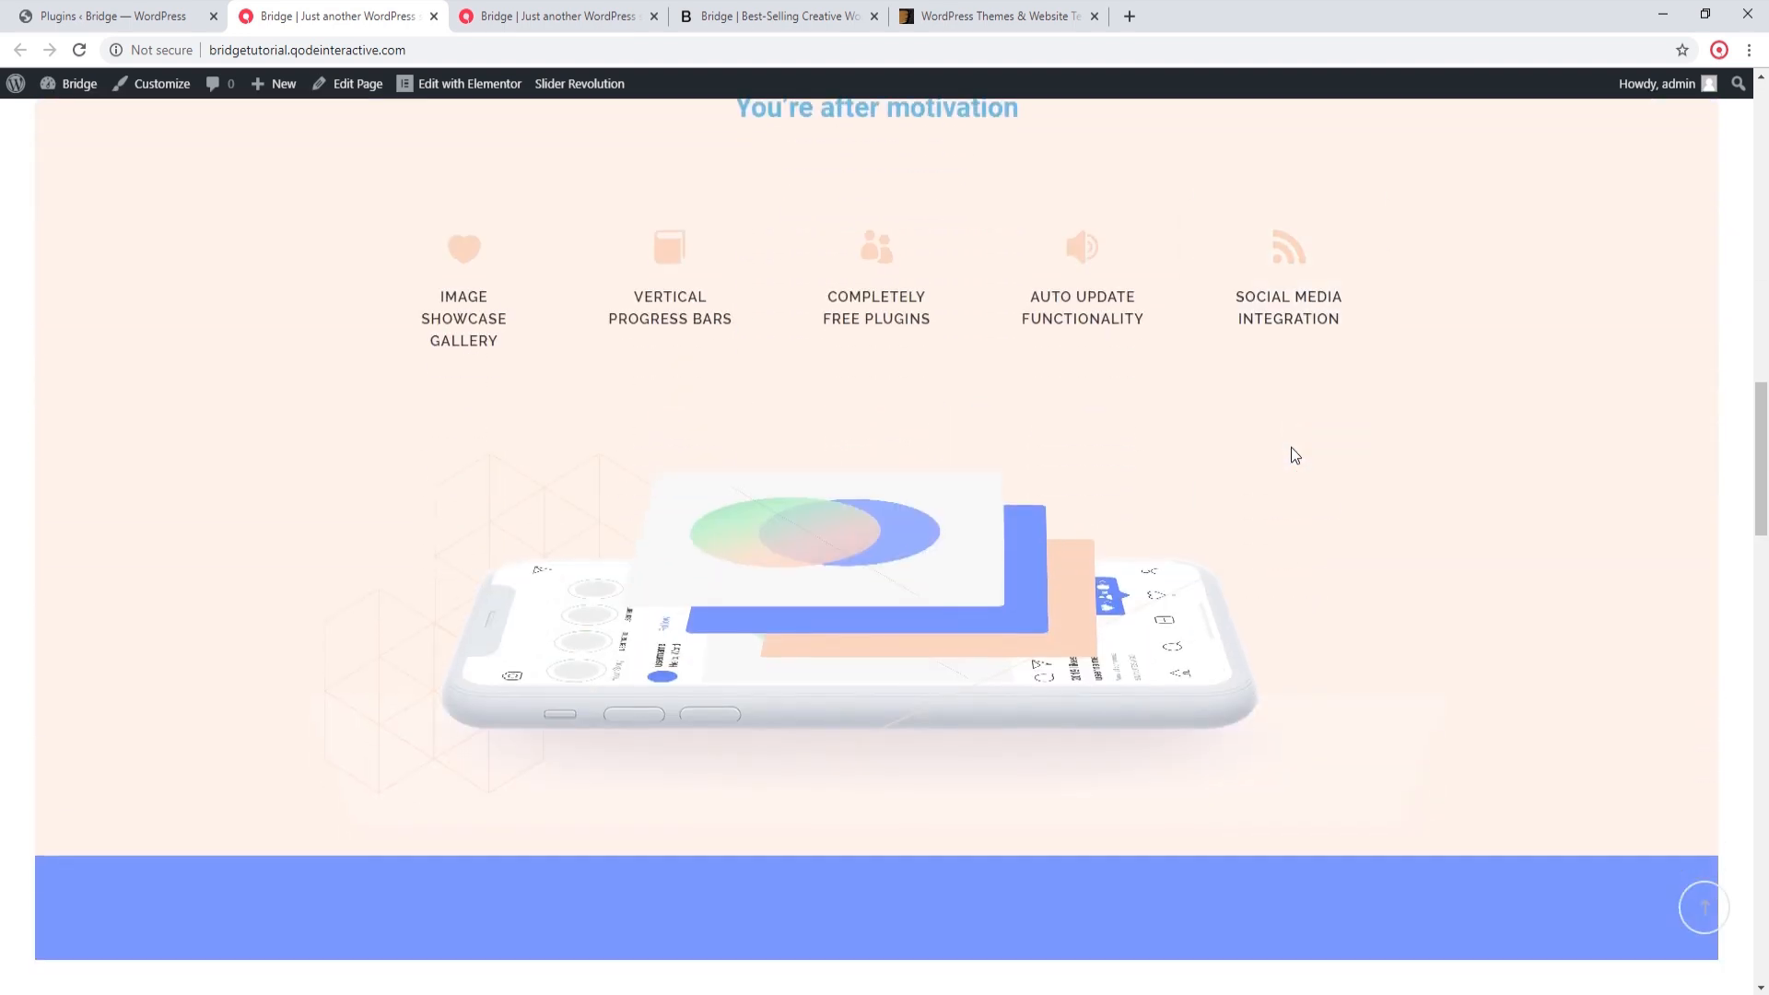
scroll(1291, 448, up, 1)
scroll(1291, 448, up, 3)
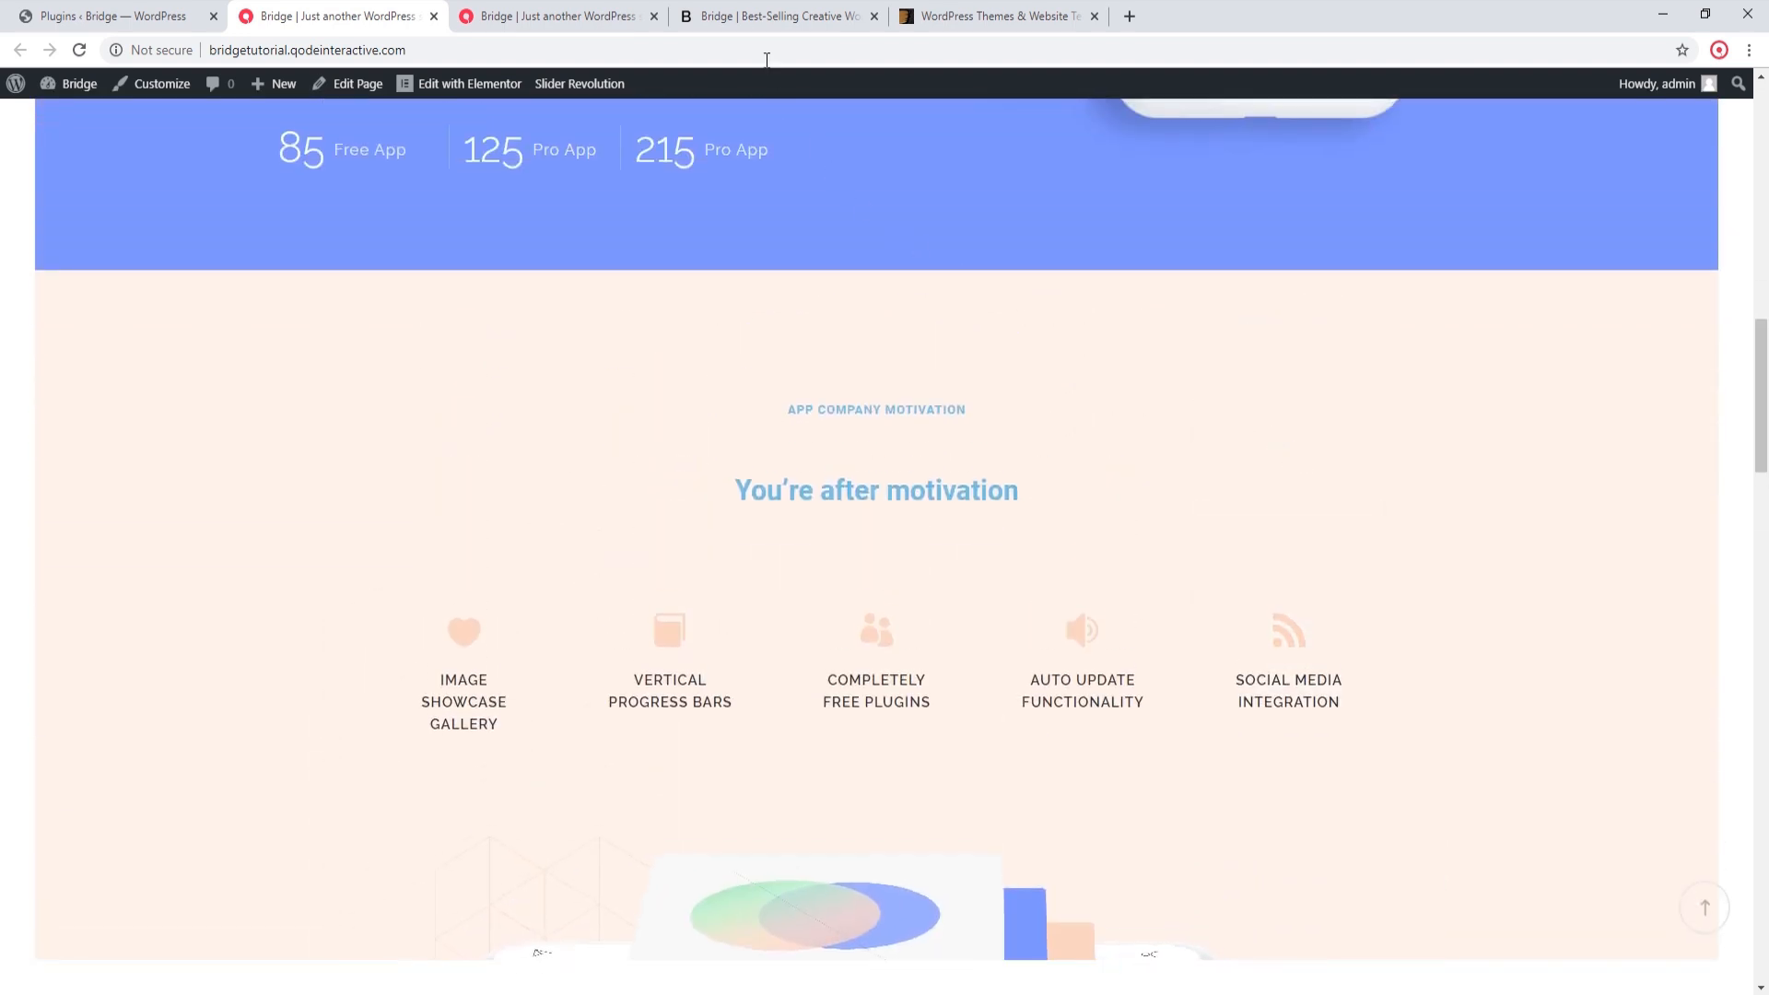
Step: Open the original App Landing demo from the Bridge demo showcase, place its tab beside the imported site and close the extra site tab
click(754, 16)
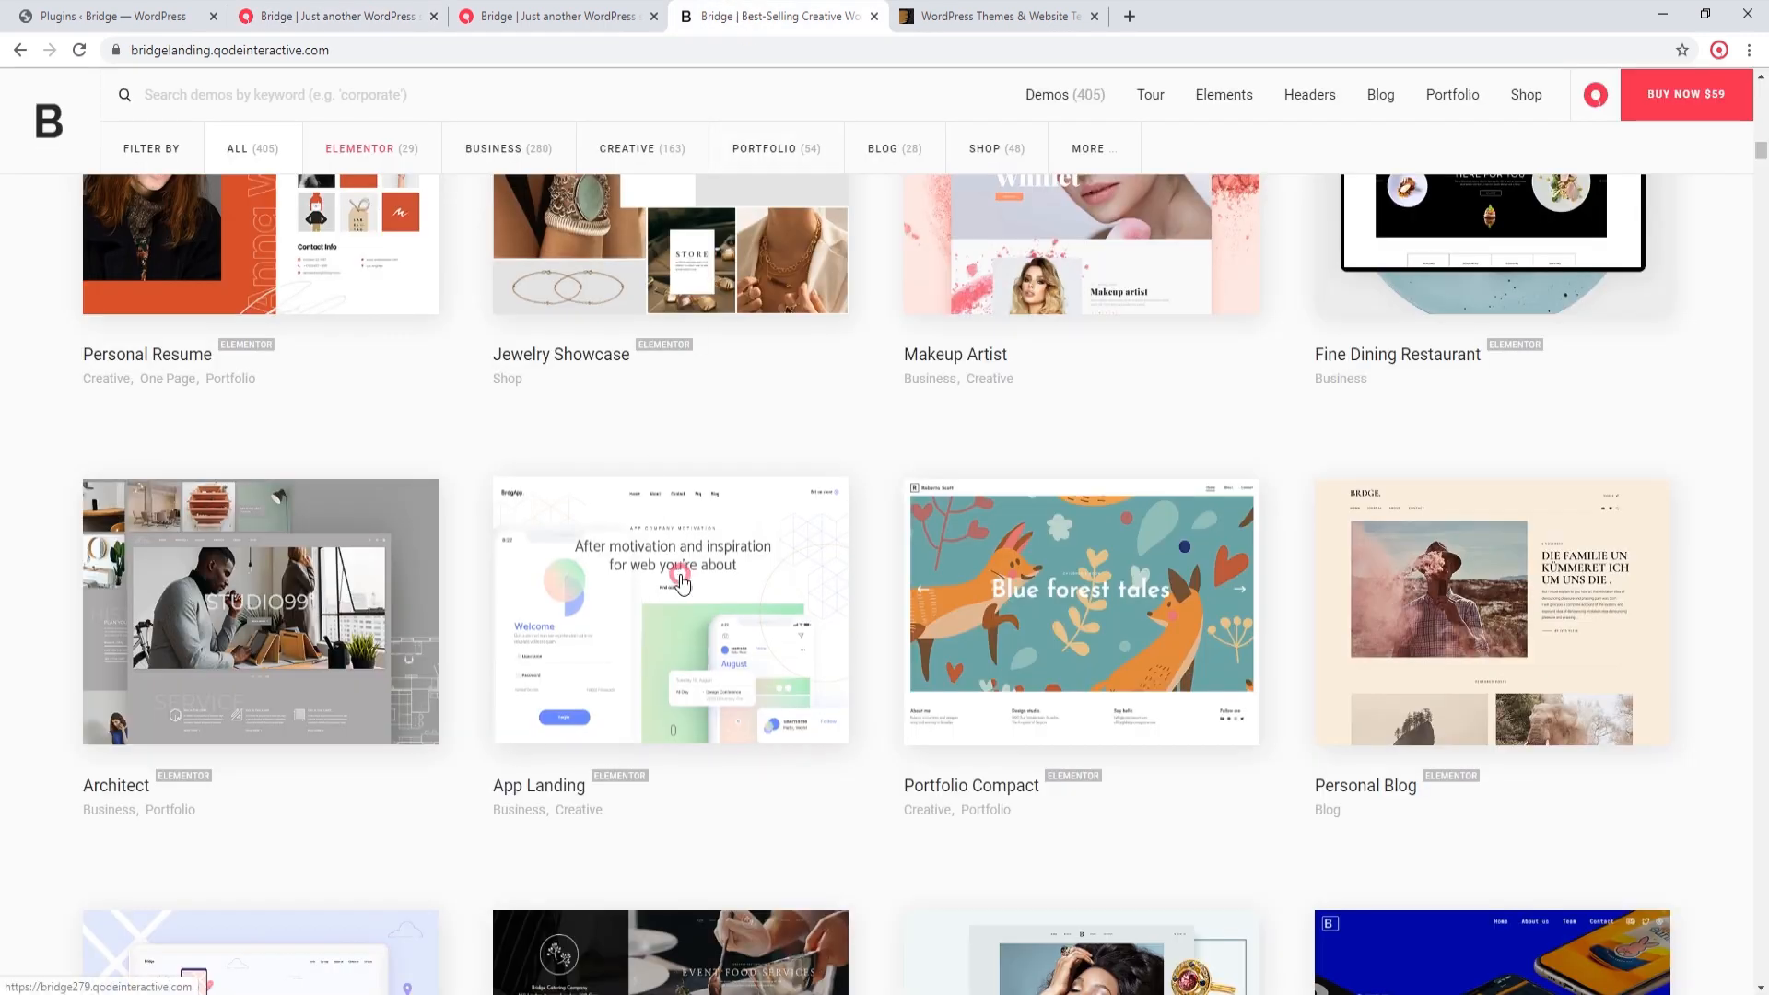
click(682, 583)
drag(956, 15, 571, 16)
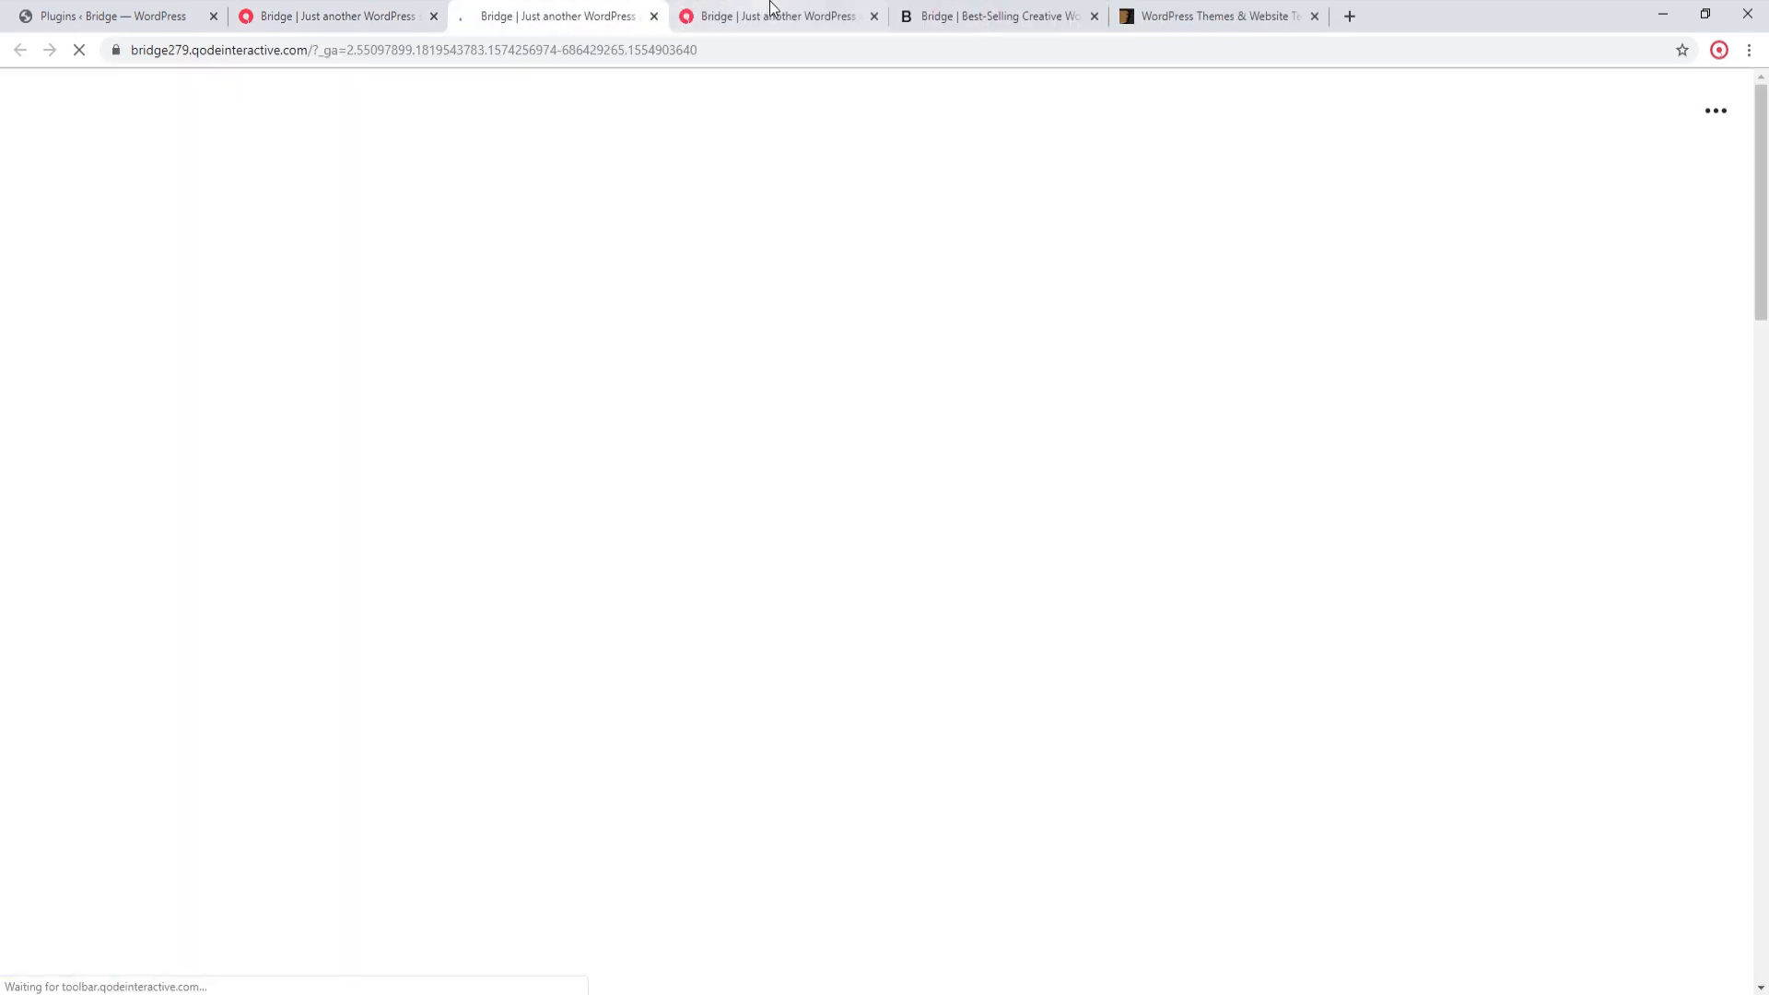
click(874, 16)
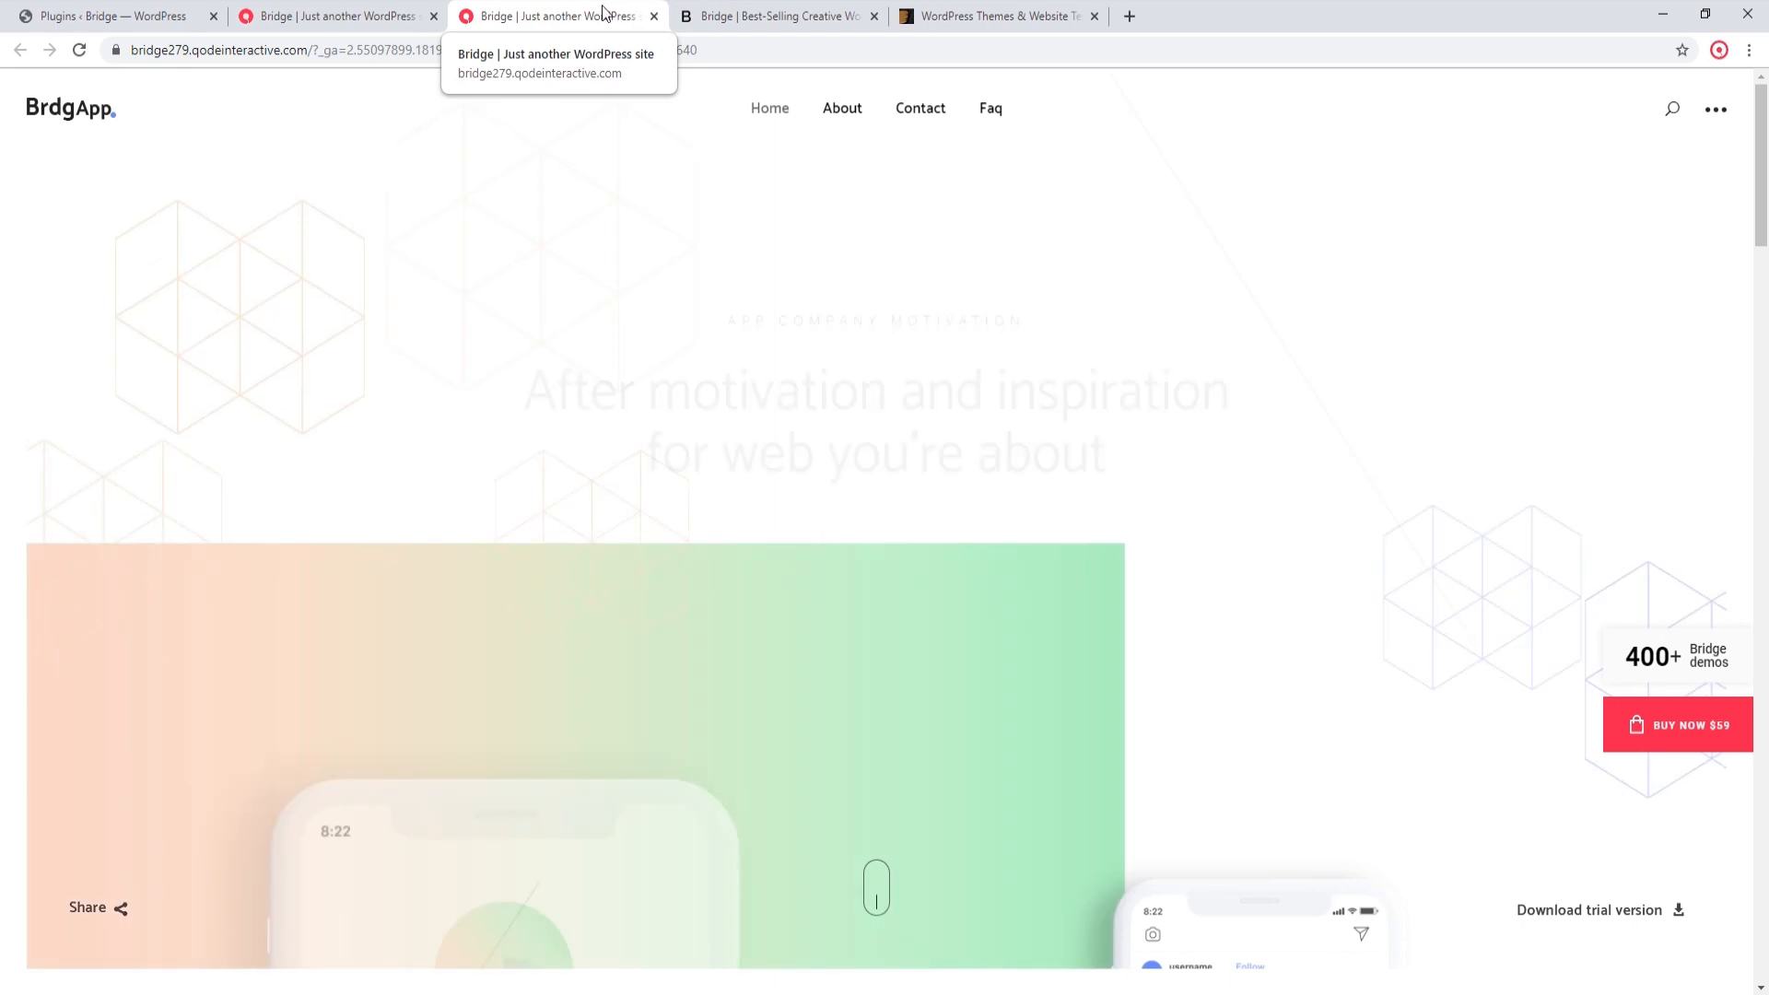
Step: Compare the original demo's headings and fonts in the "You're after motivation" section with those on the imported home page
scroll(1507, 283, down, 2)
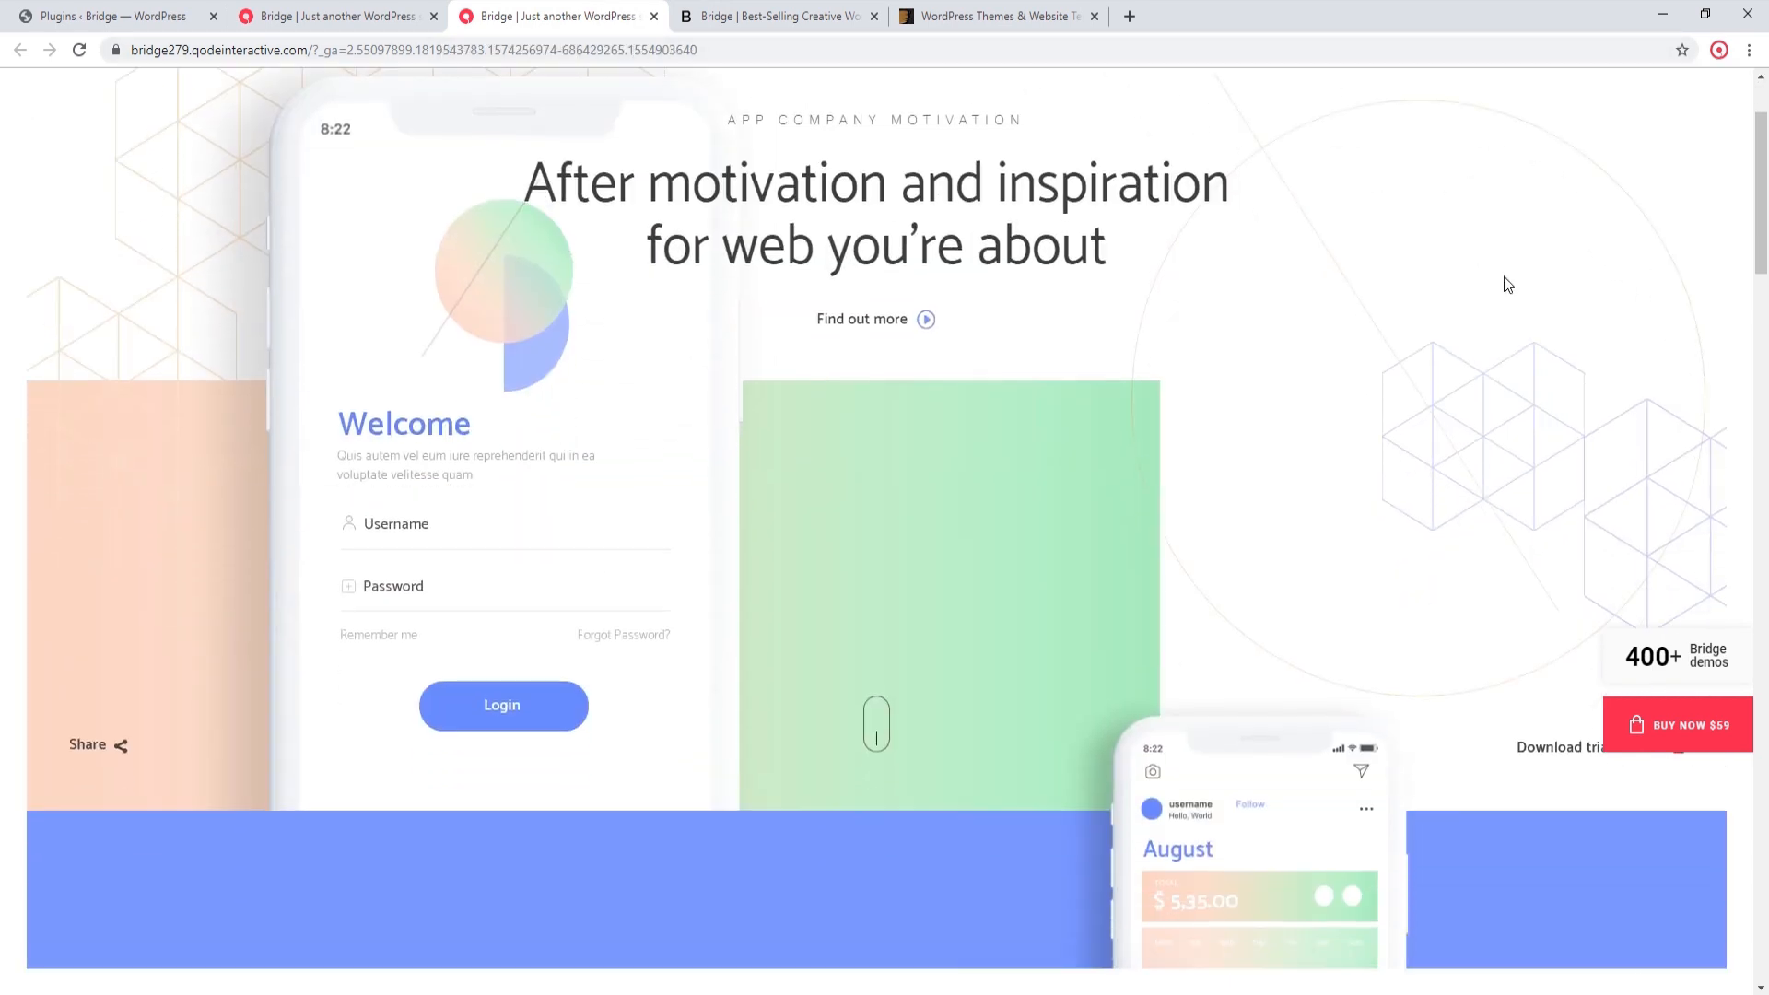
scroll(1367, 278, down, 8)
scroll(1281, 283, down, 4)
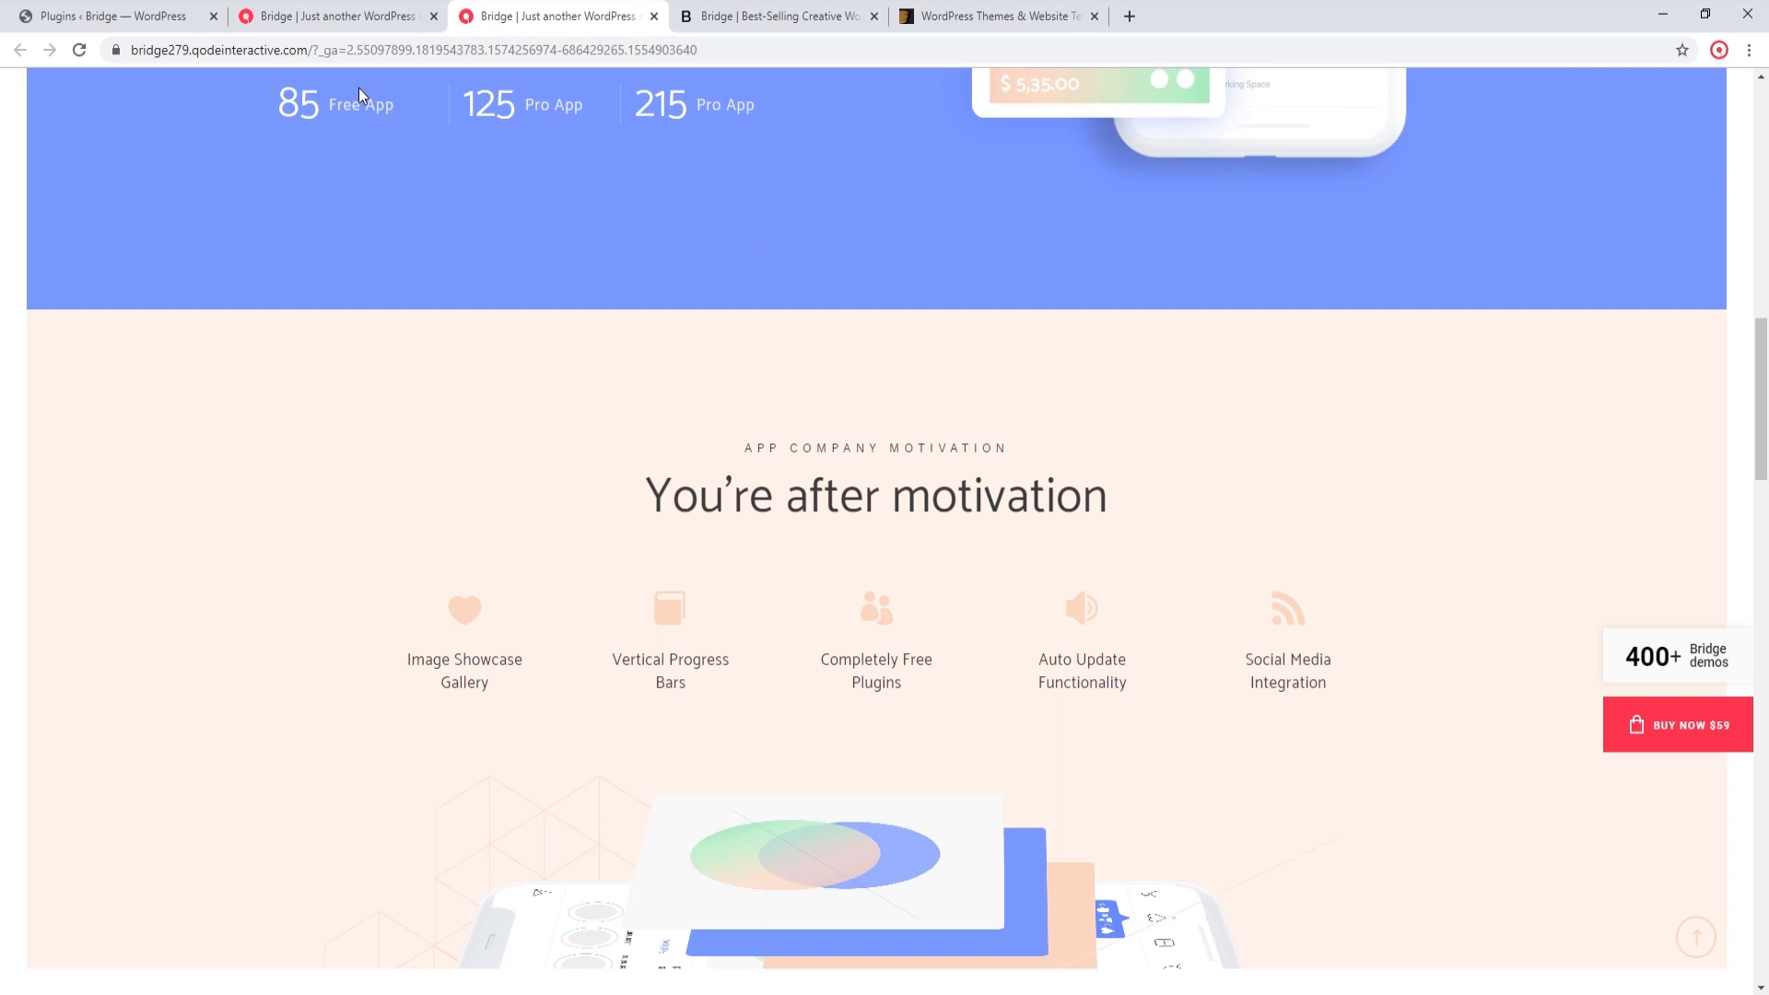
click(353, 7)
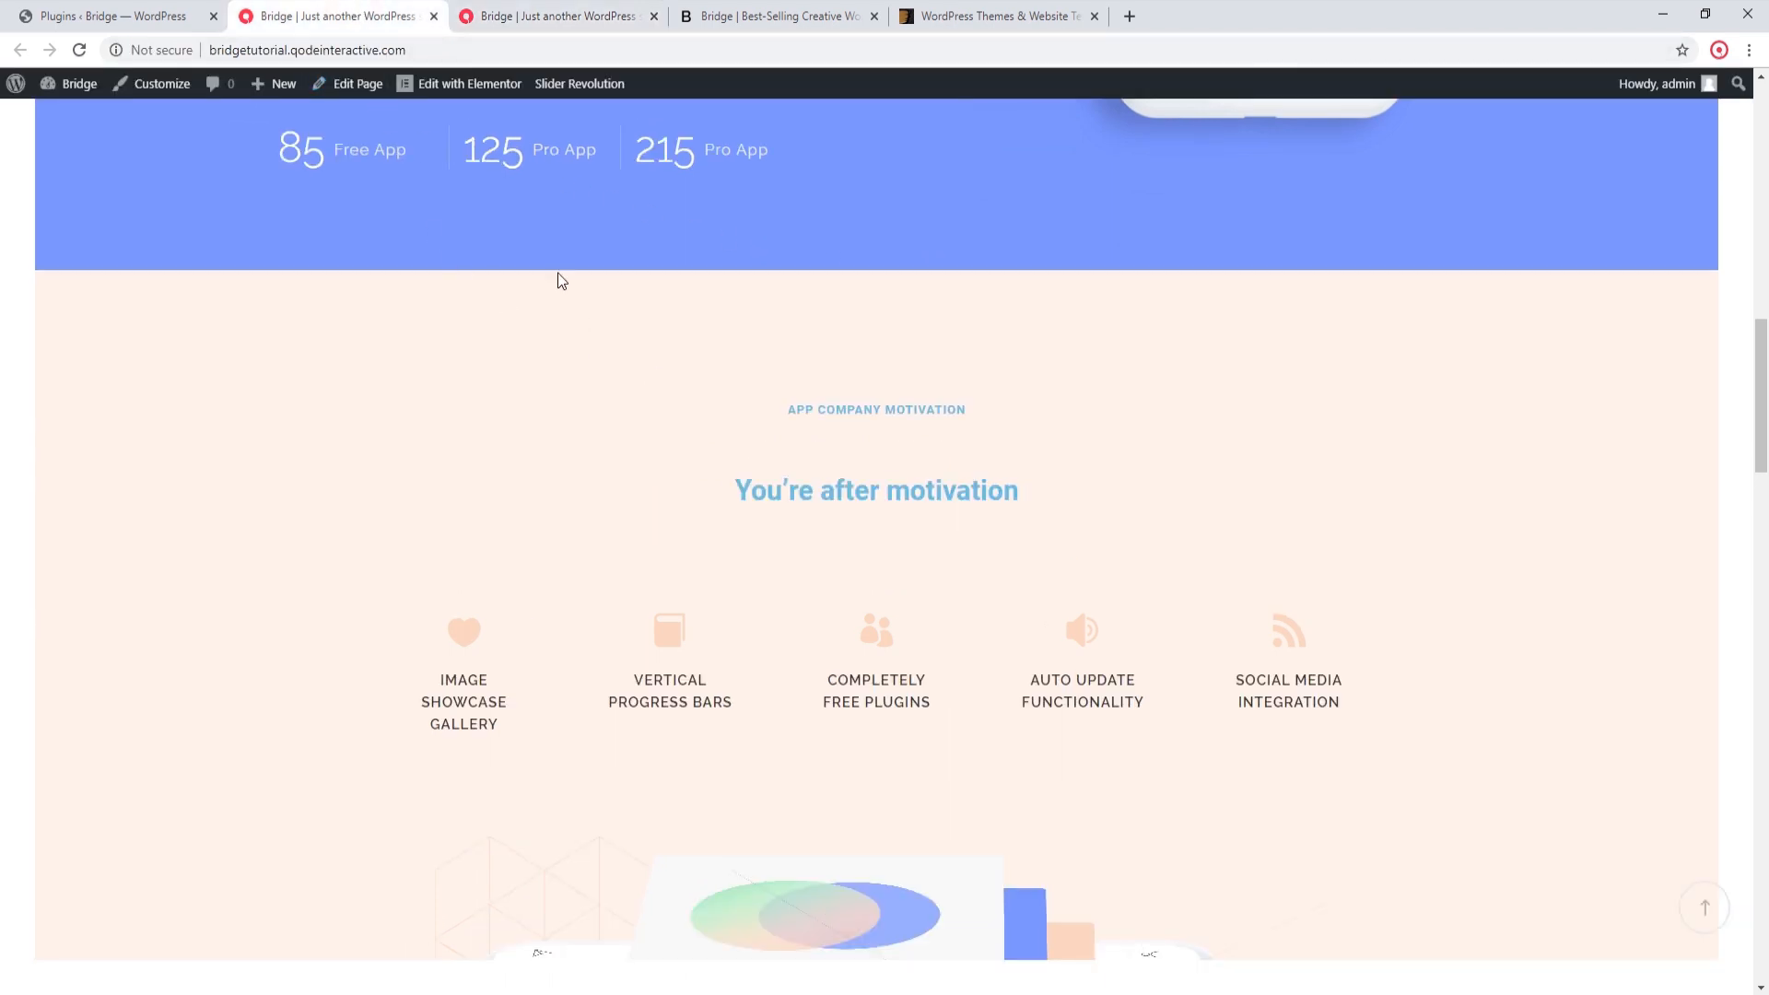
click(529, 11)
click(350, 7)
Step: Save the General page of Qode Options as it stands and reload the imported site's home page
click(178, 7)
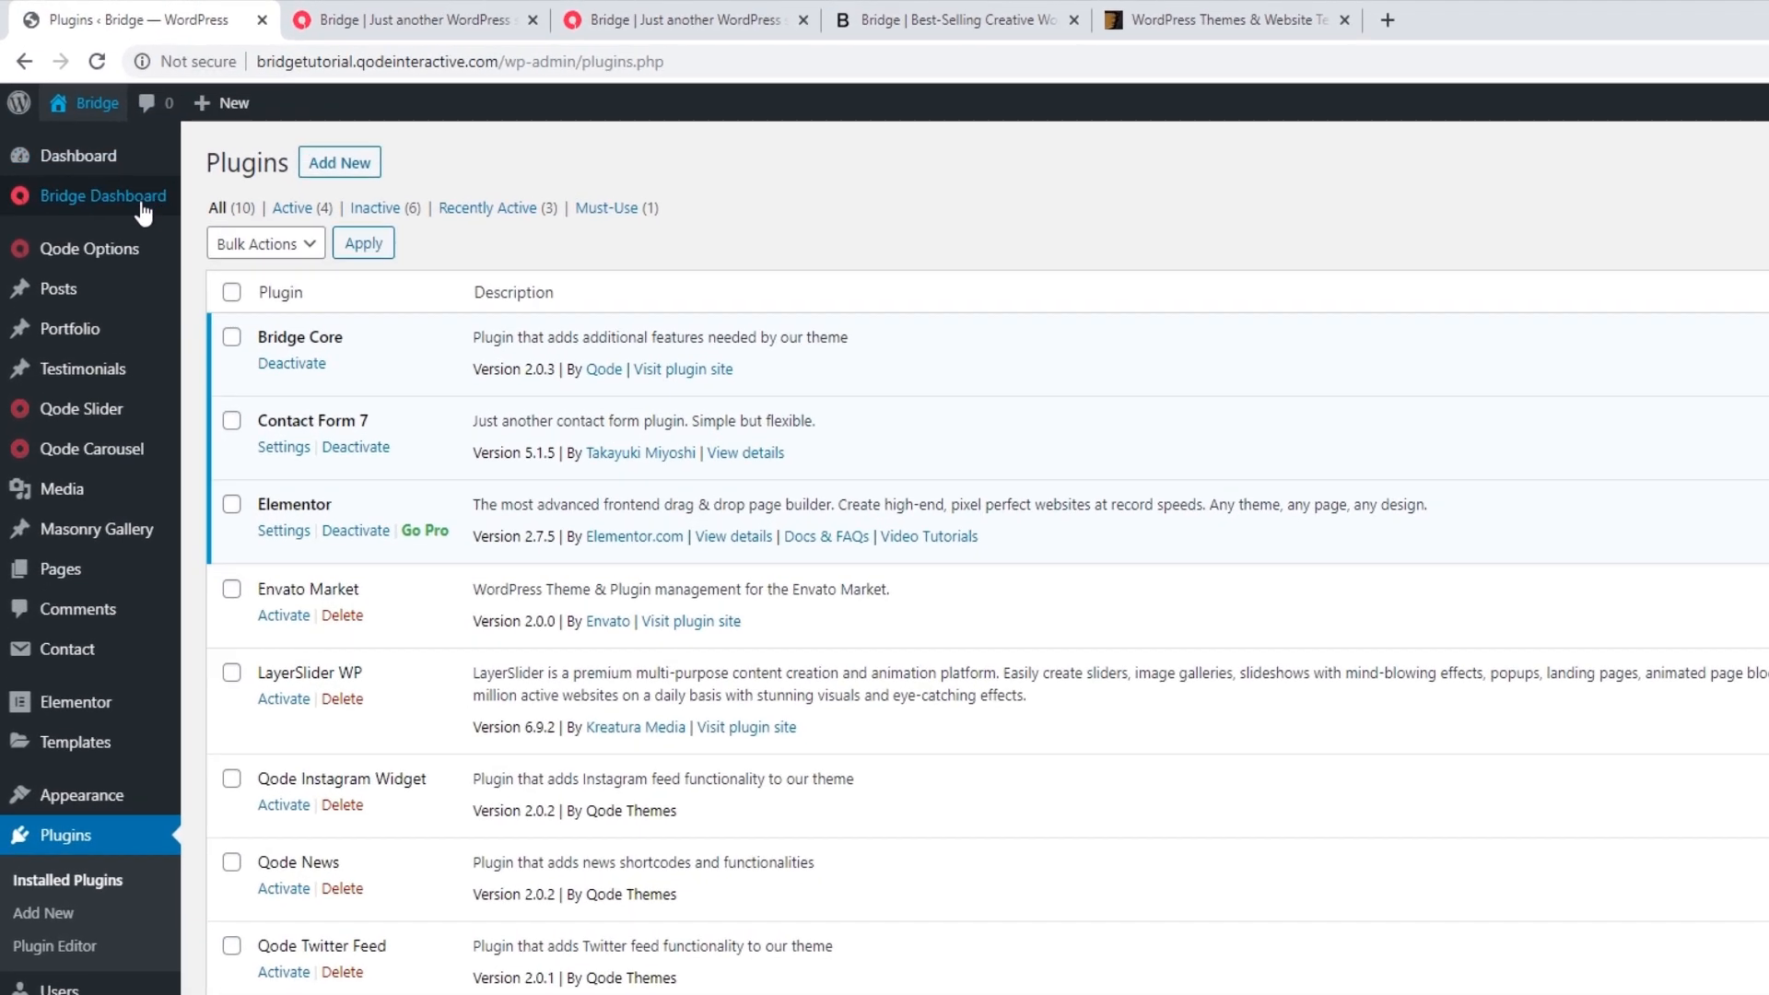
click(124, 252)
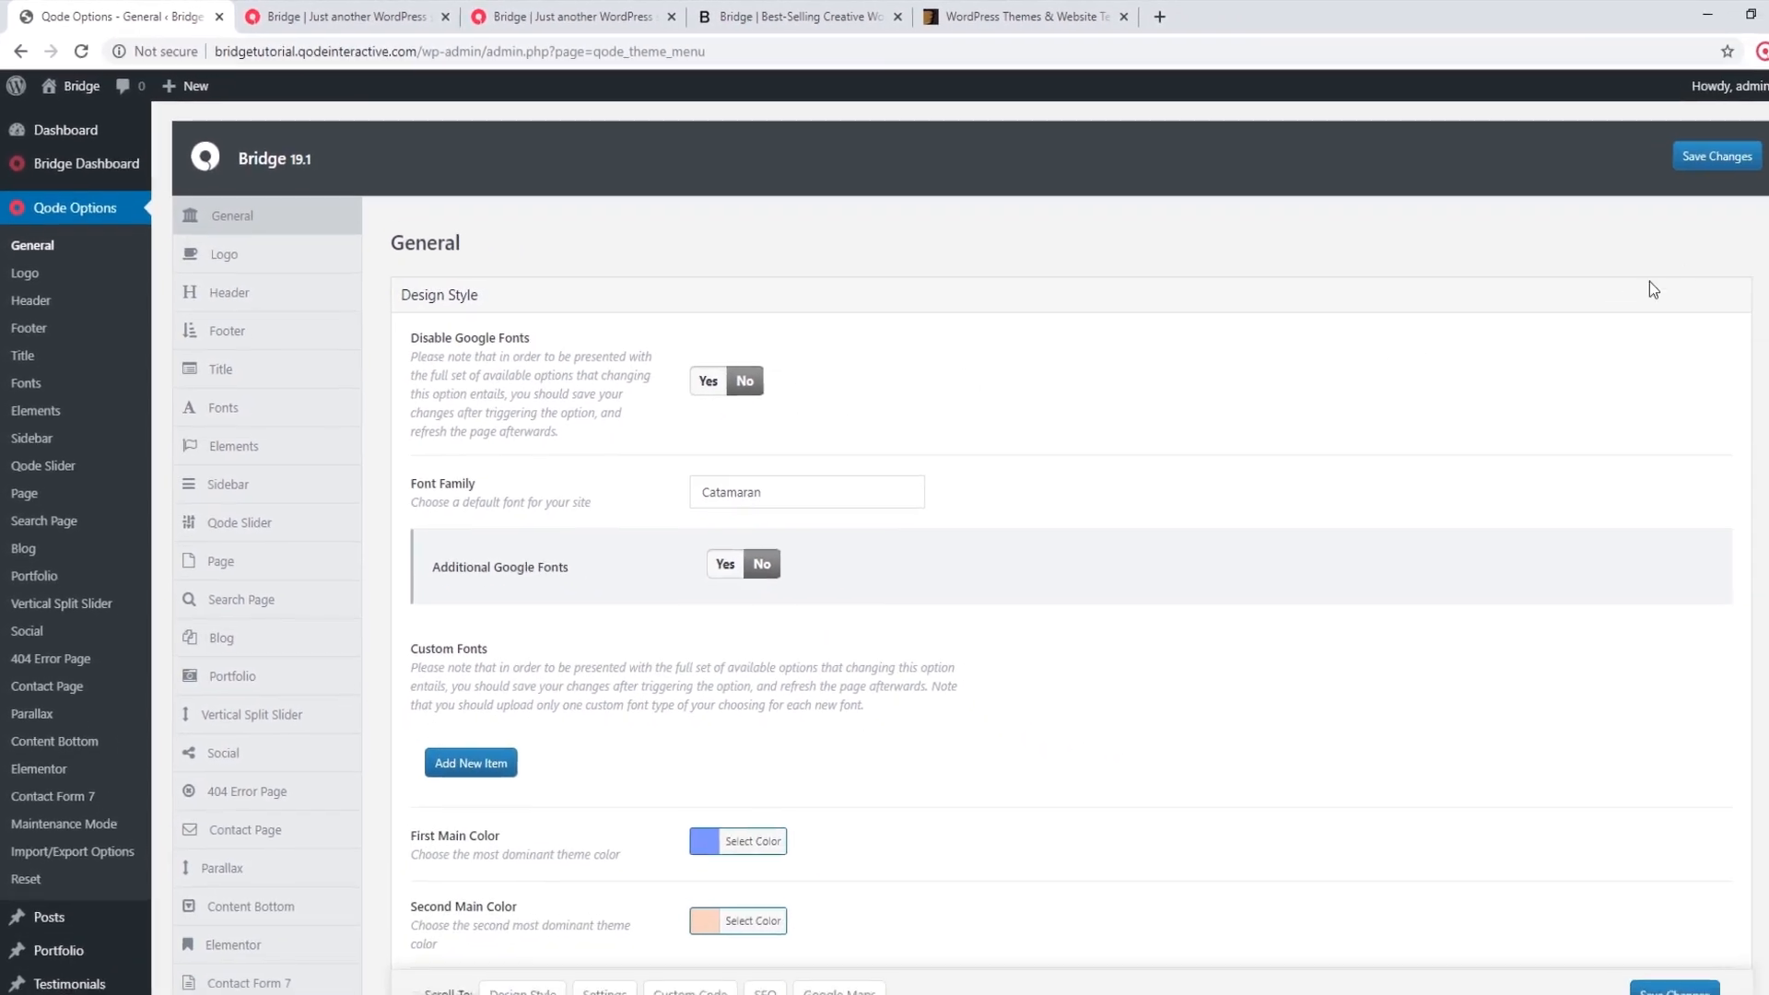
click(1675, 154)
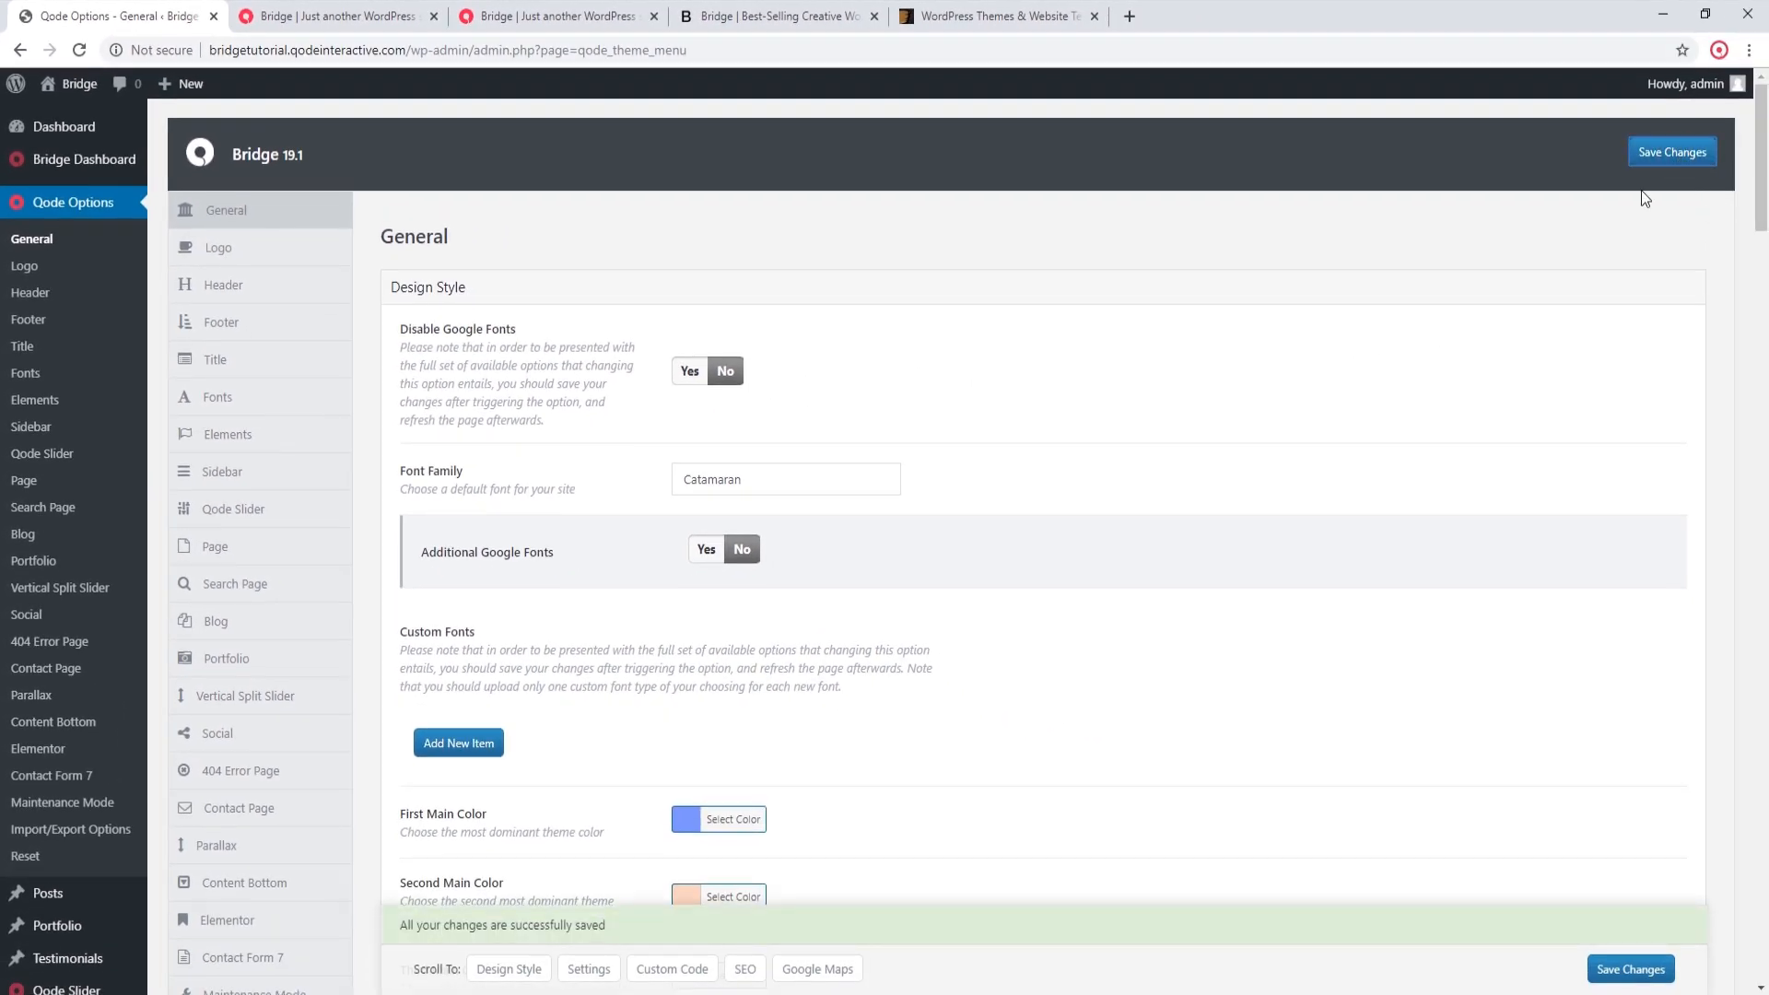
click(346, 16)
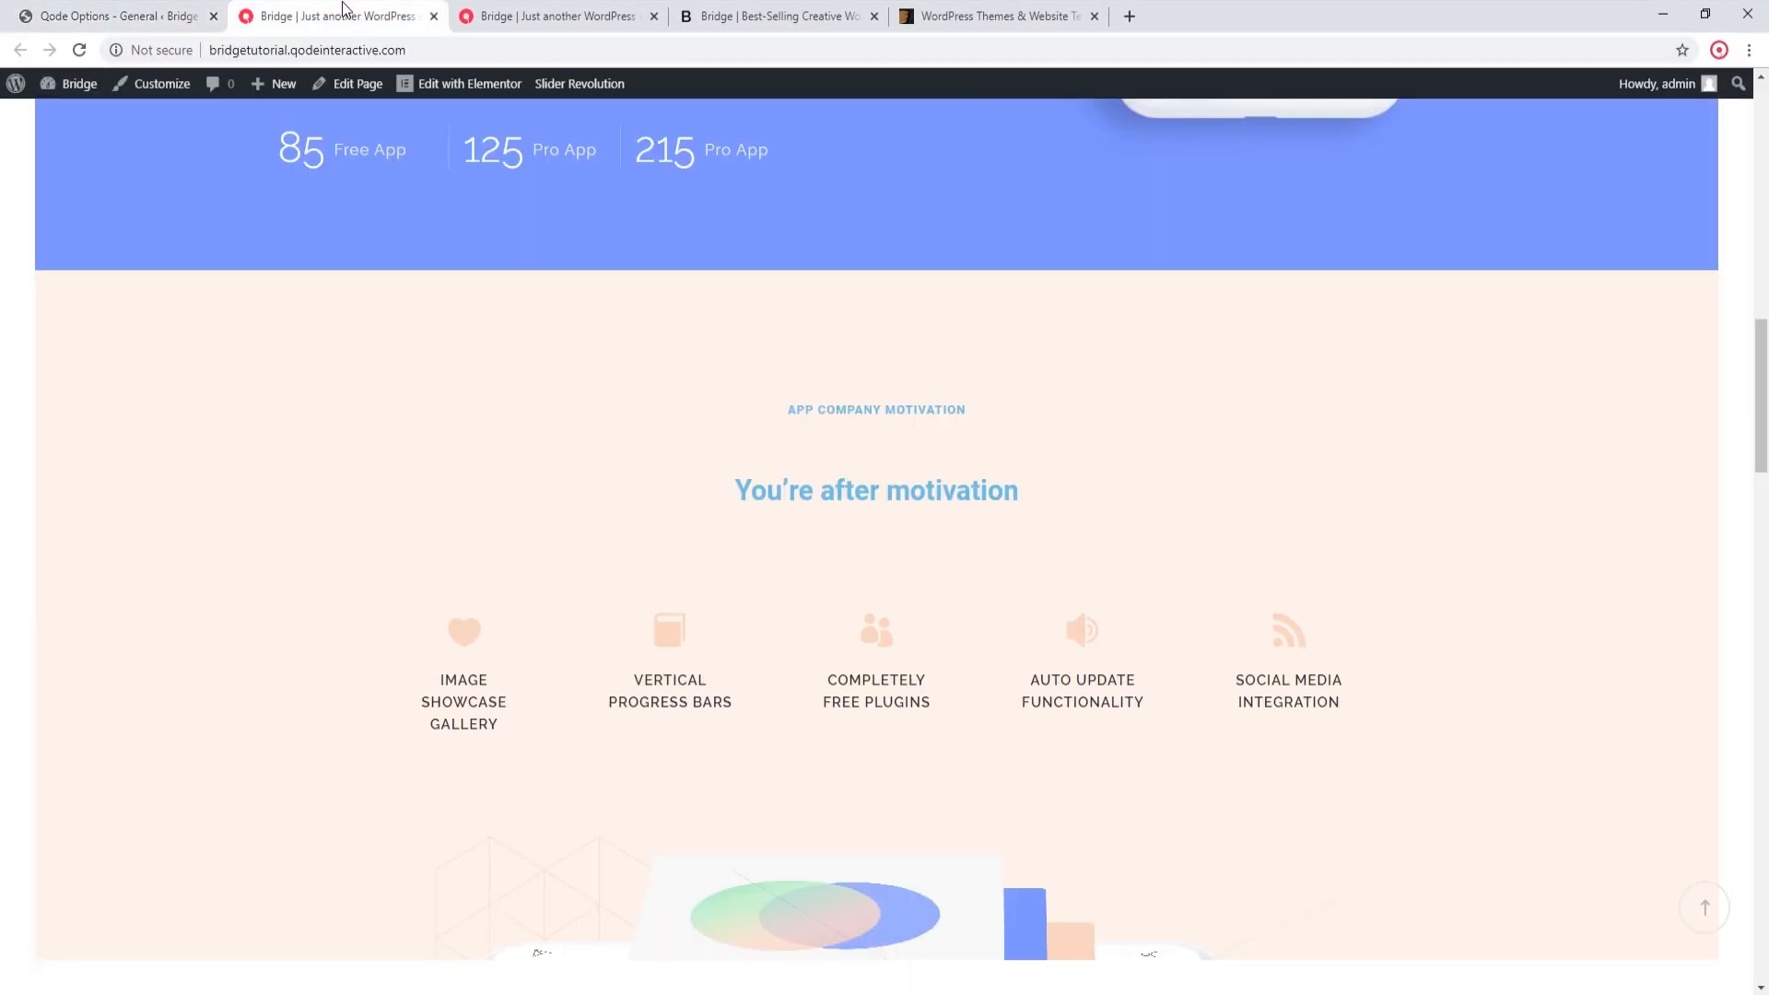
click(79, 55)
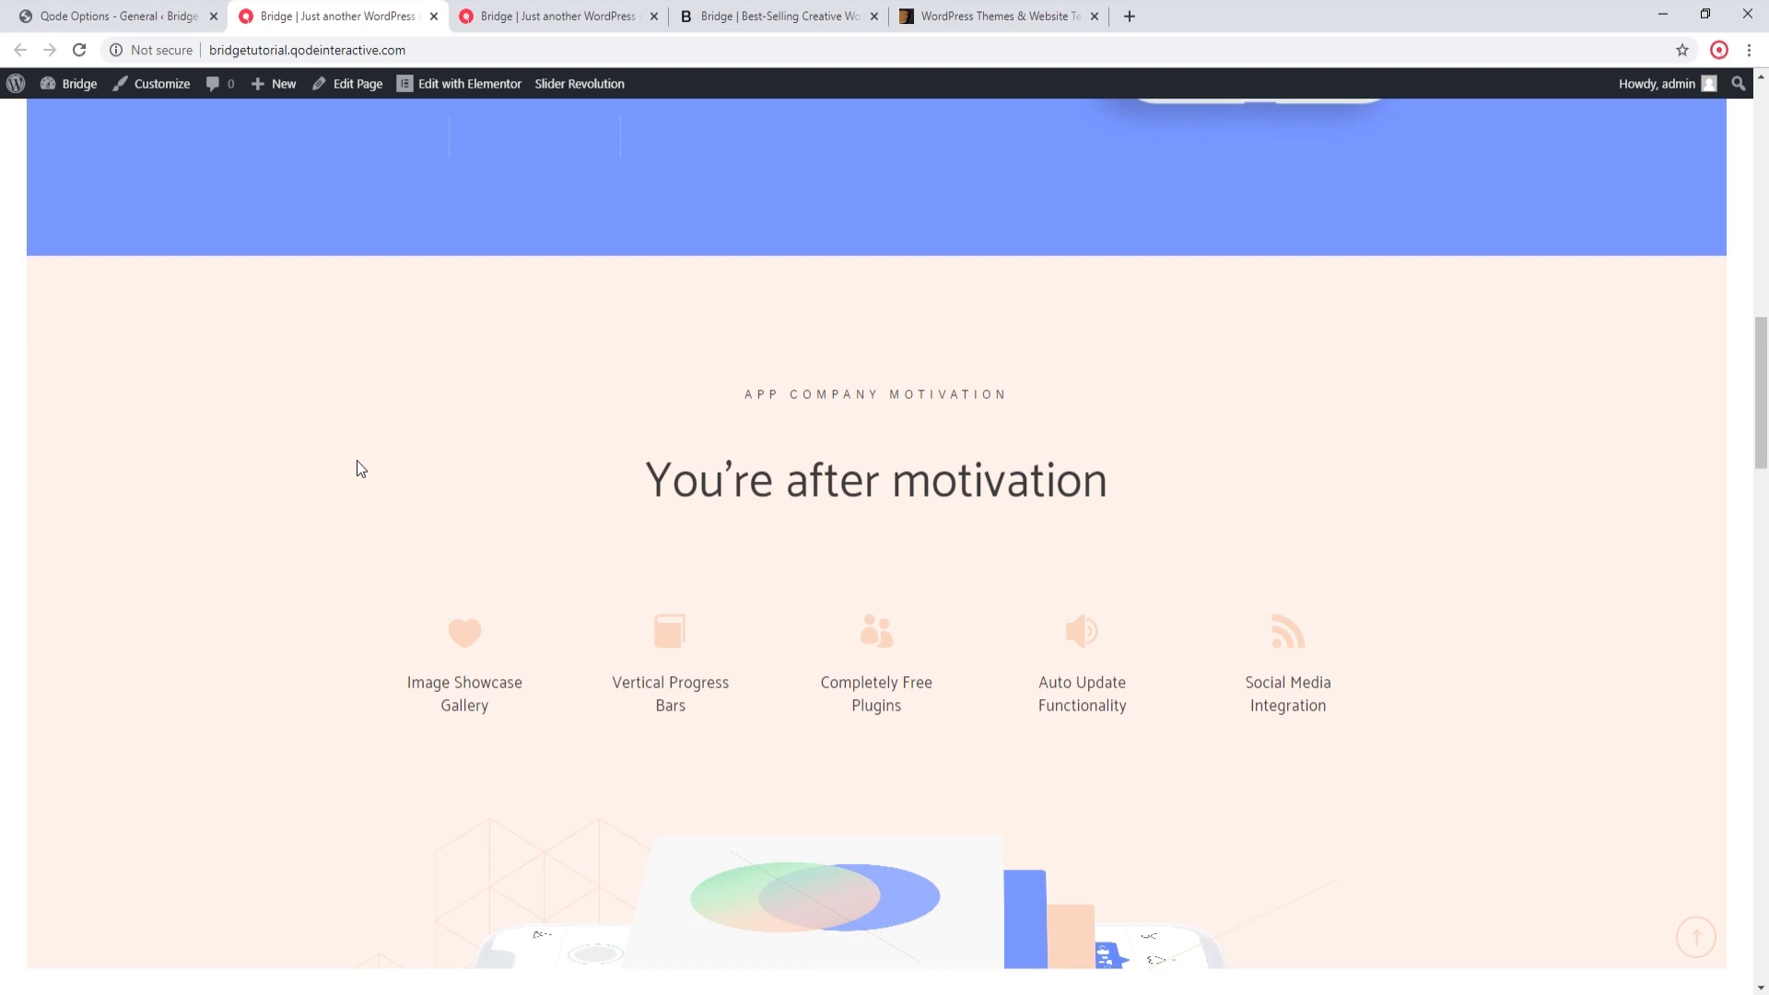
Step: Compare the text spacing around the "If you're after motivation" heading on the imported home page and the original demo
scroll(357, 466, up, 7)
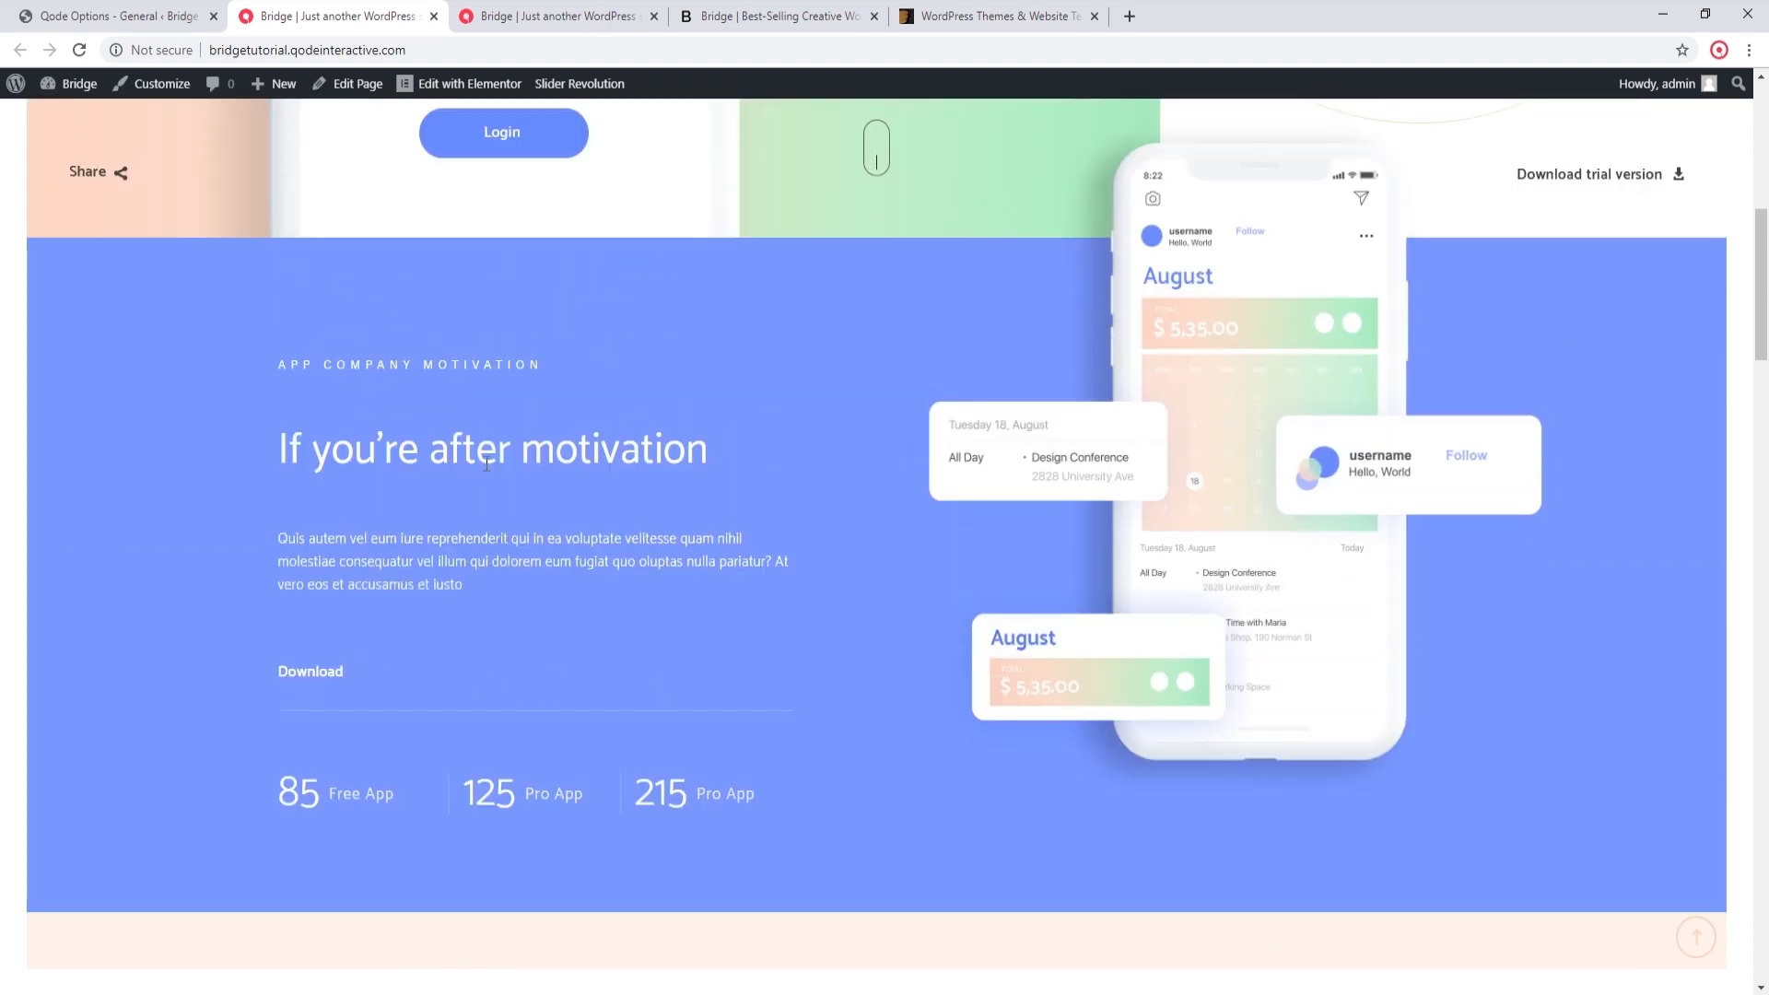
click(553, 15)
scroll(691, 447, up, 1)
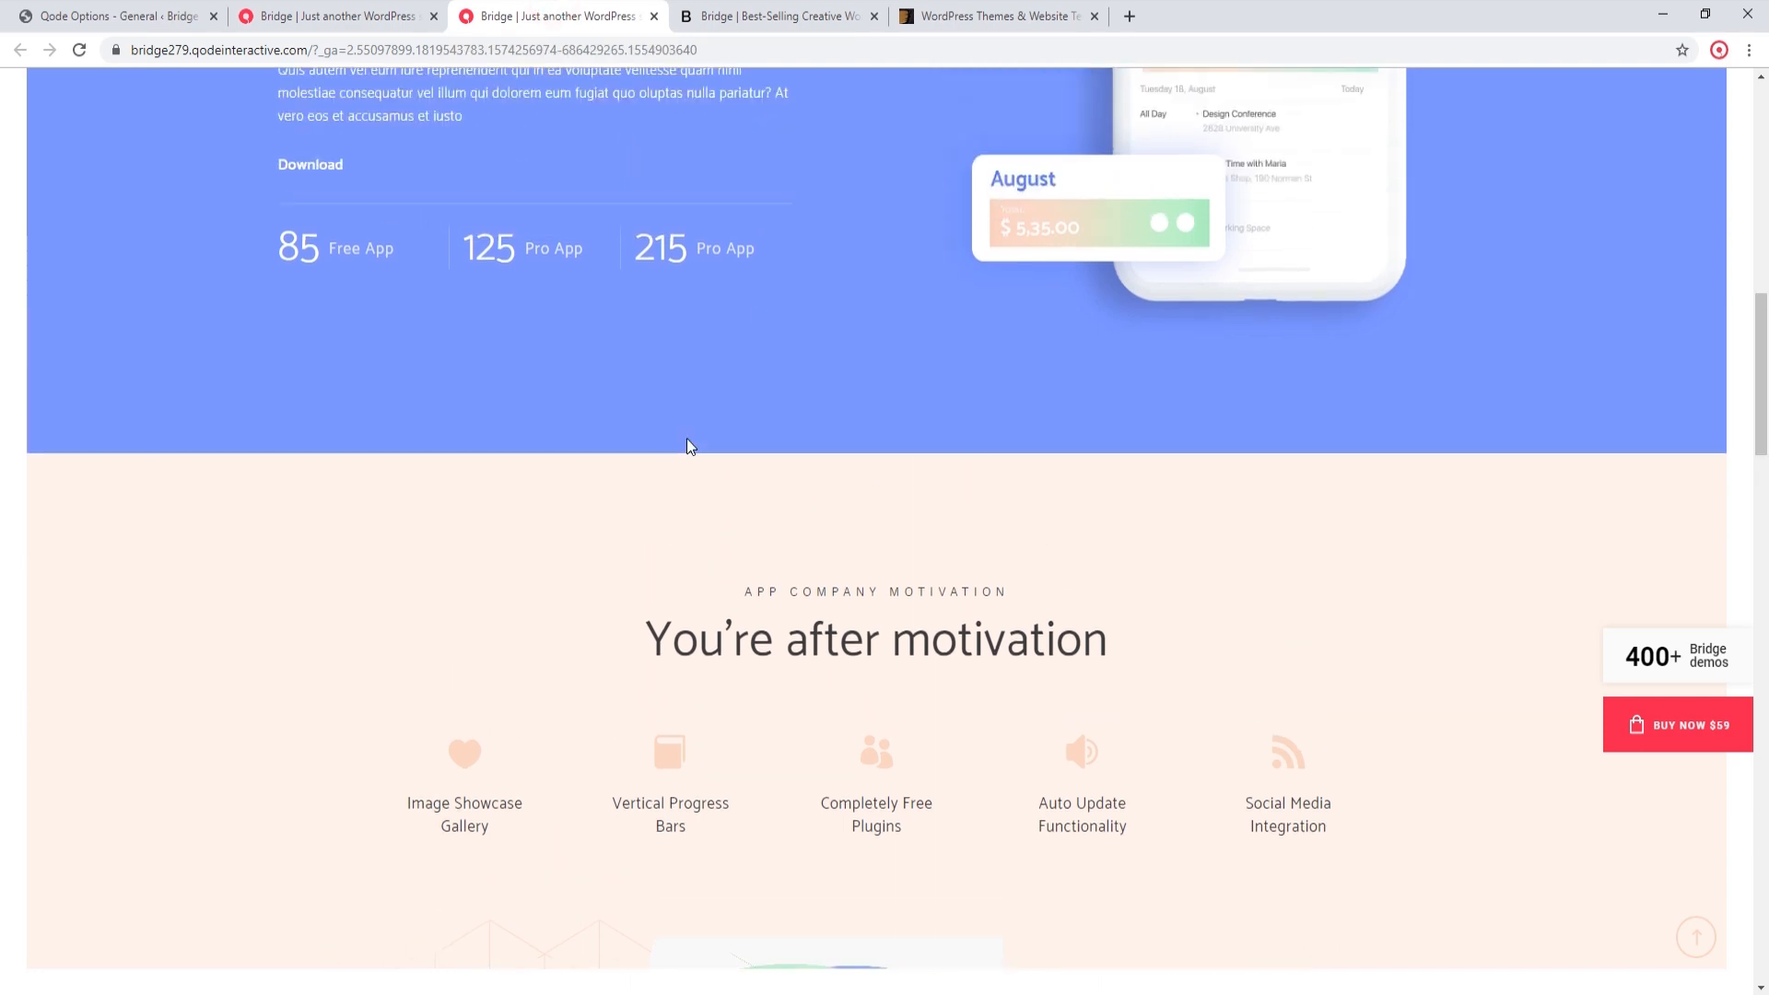
scroll(691, 447, up, 5)
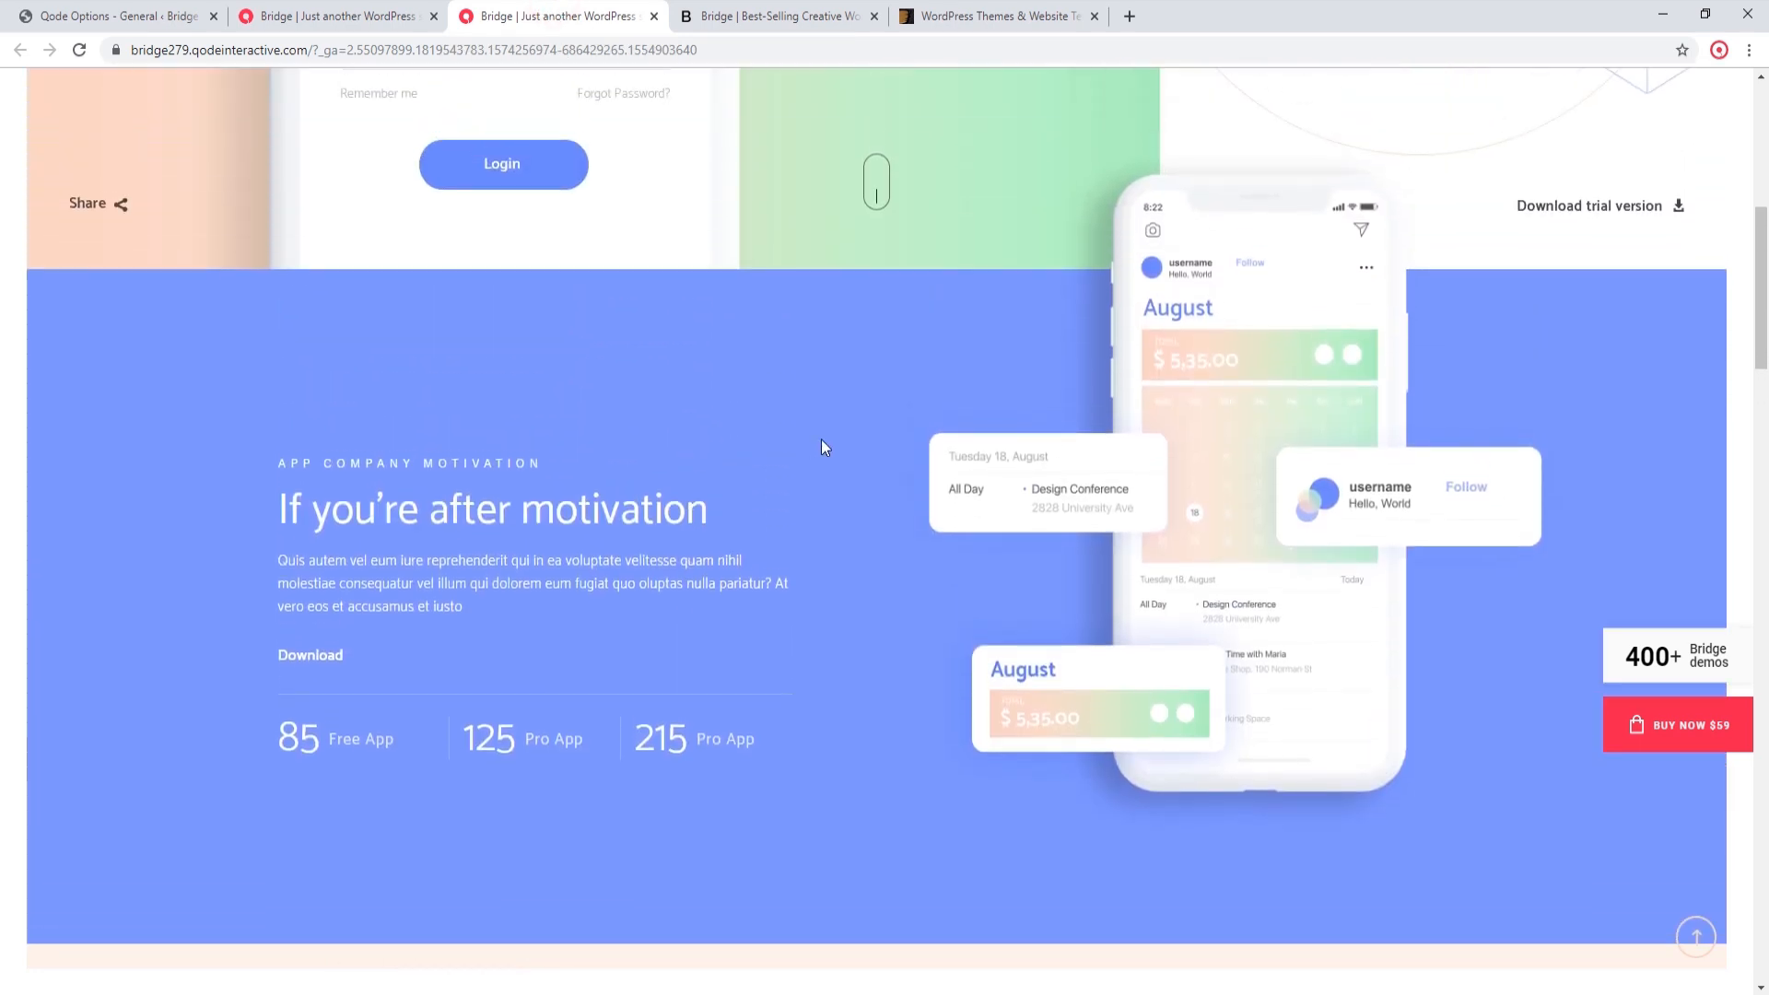
click(357, 12)
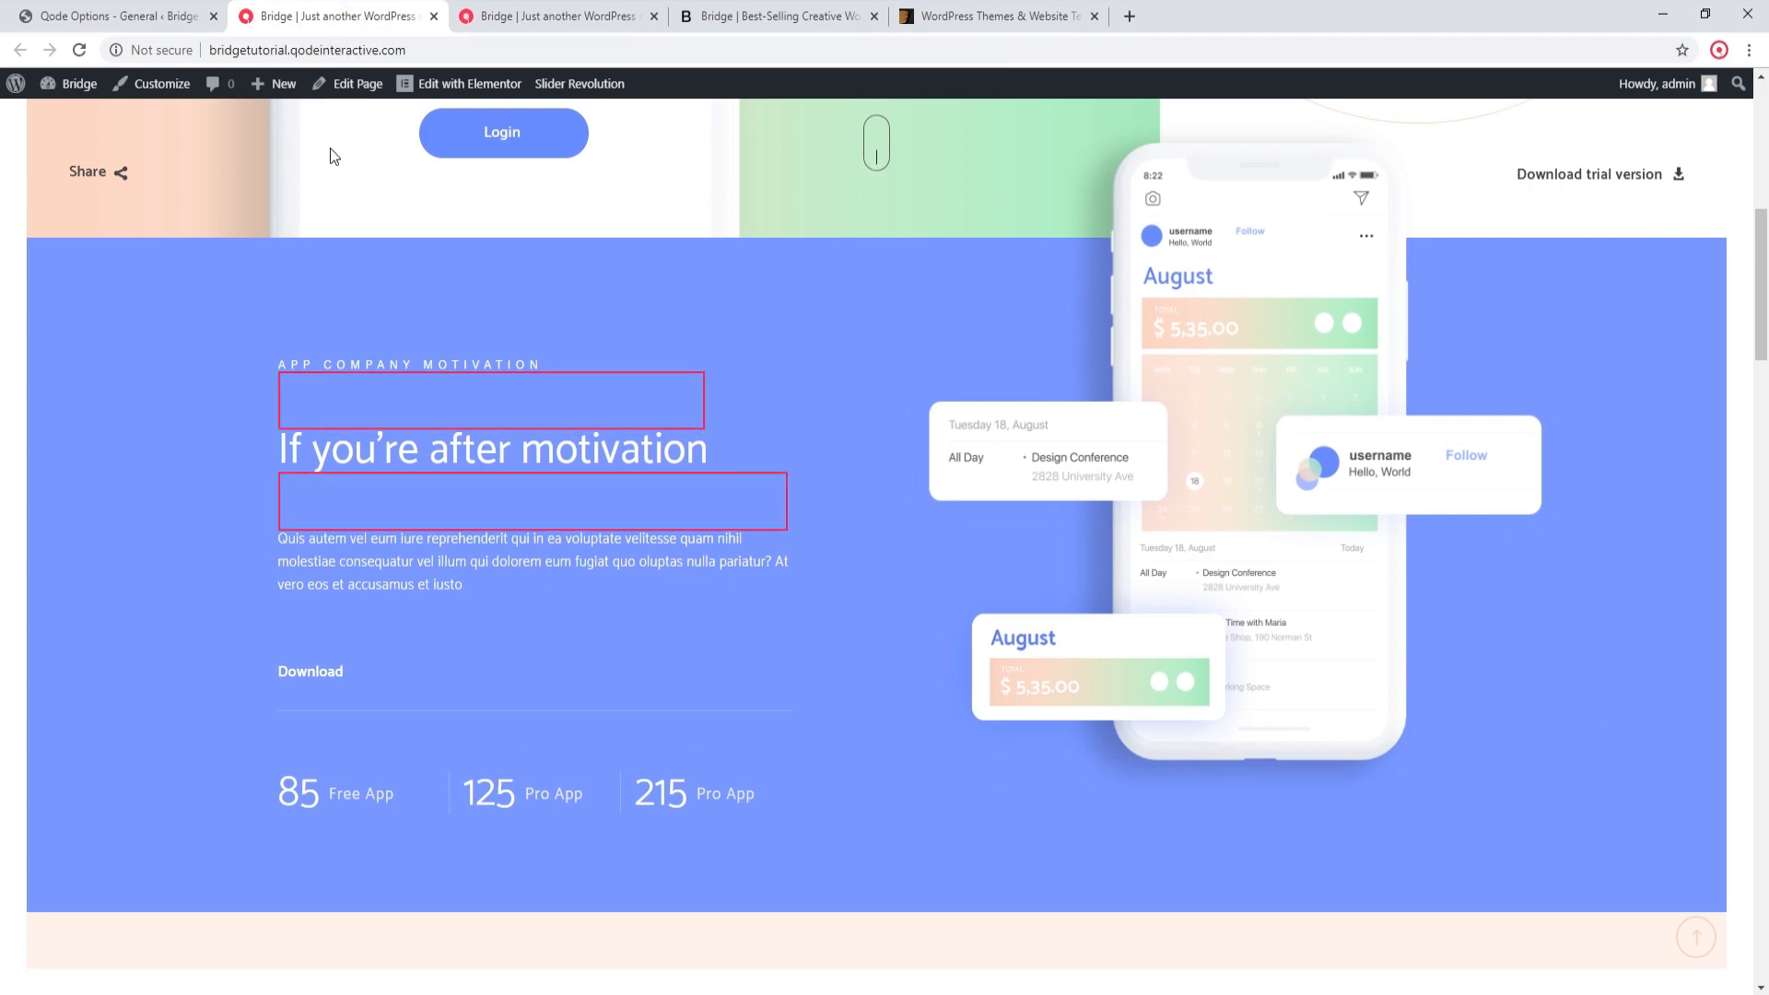
click(524, 11)
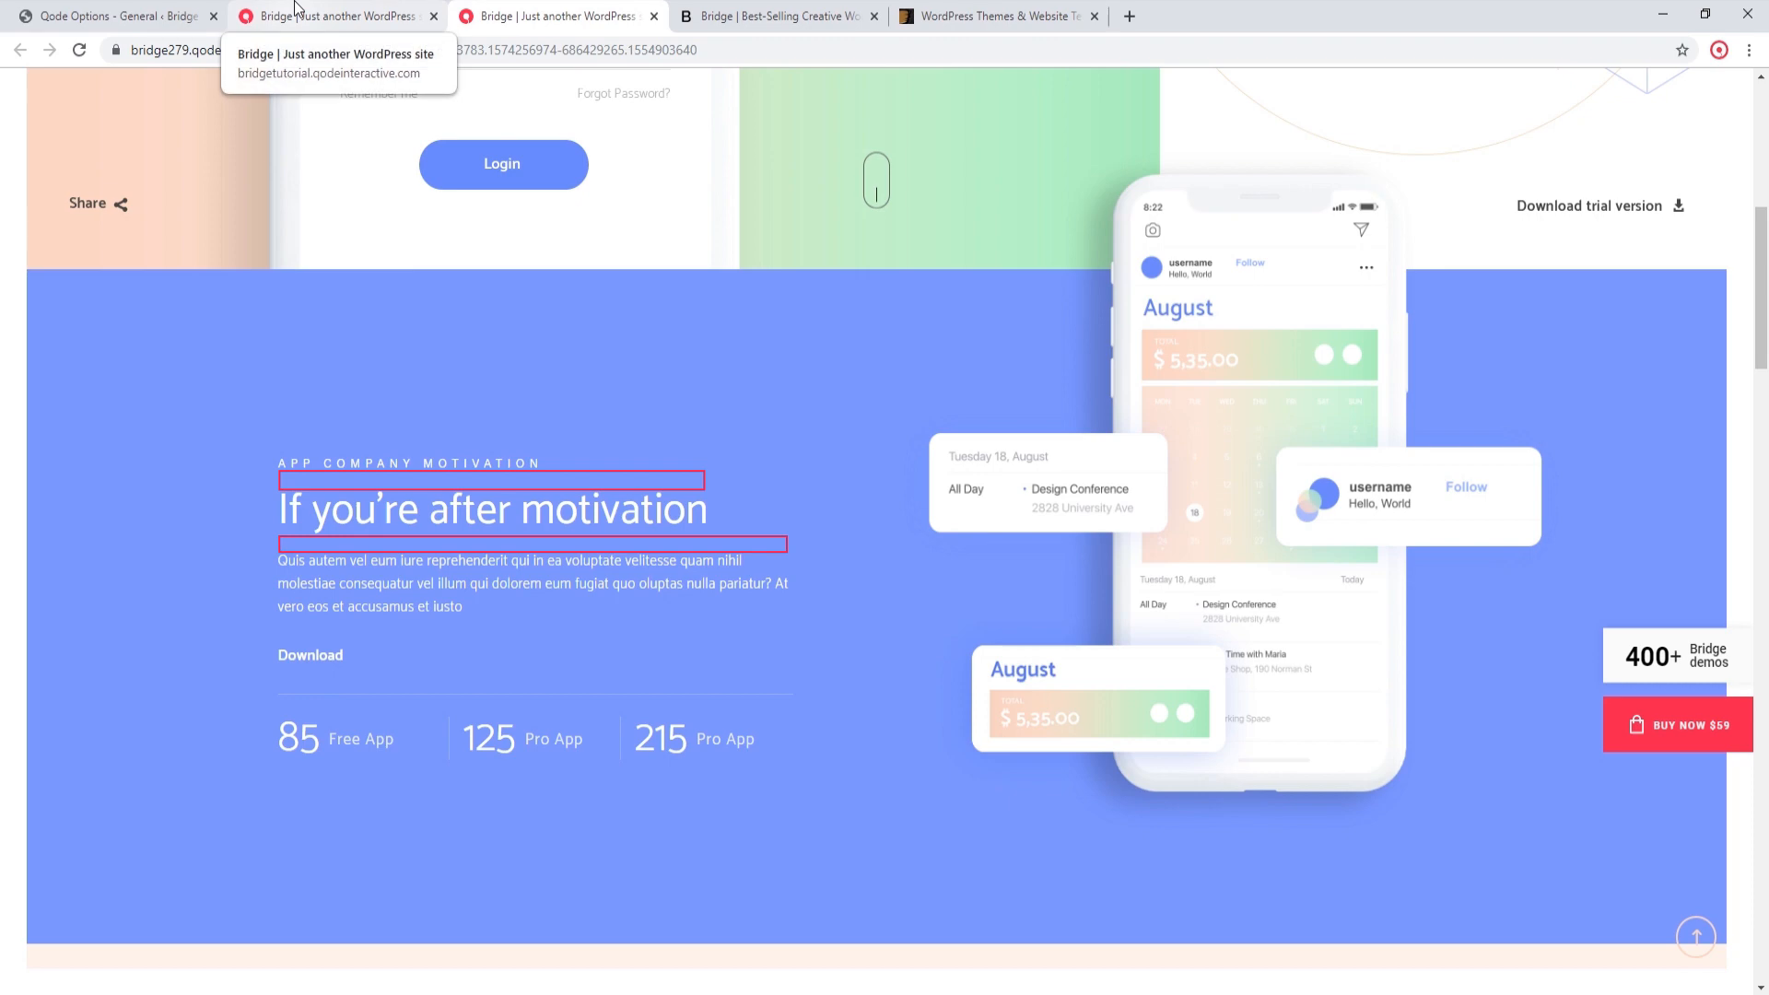
Step: Return to the site's admin and open the Style section of the Elementor settings
click(134, 11)
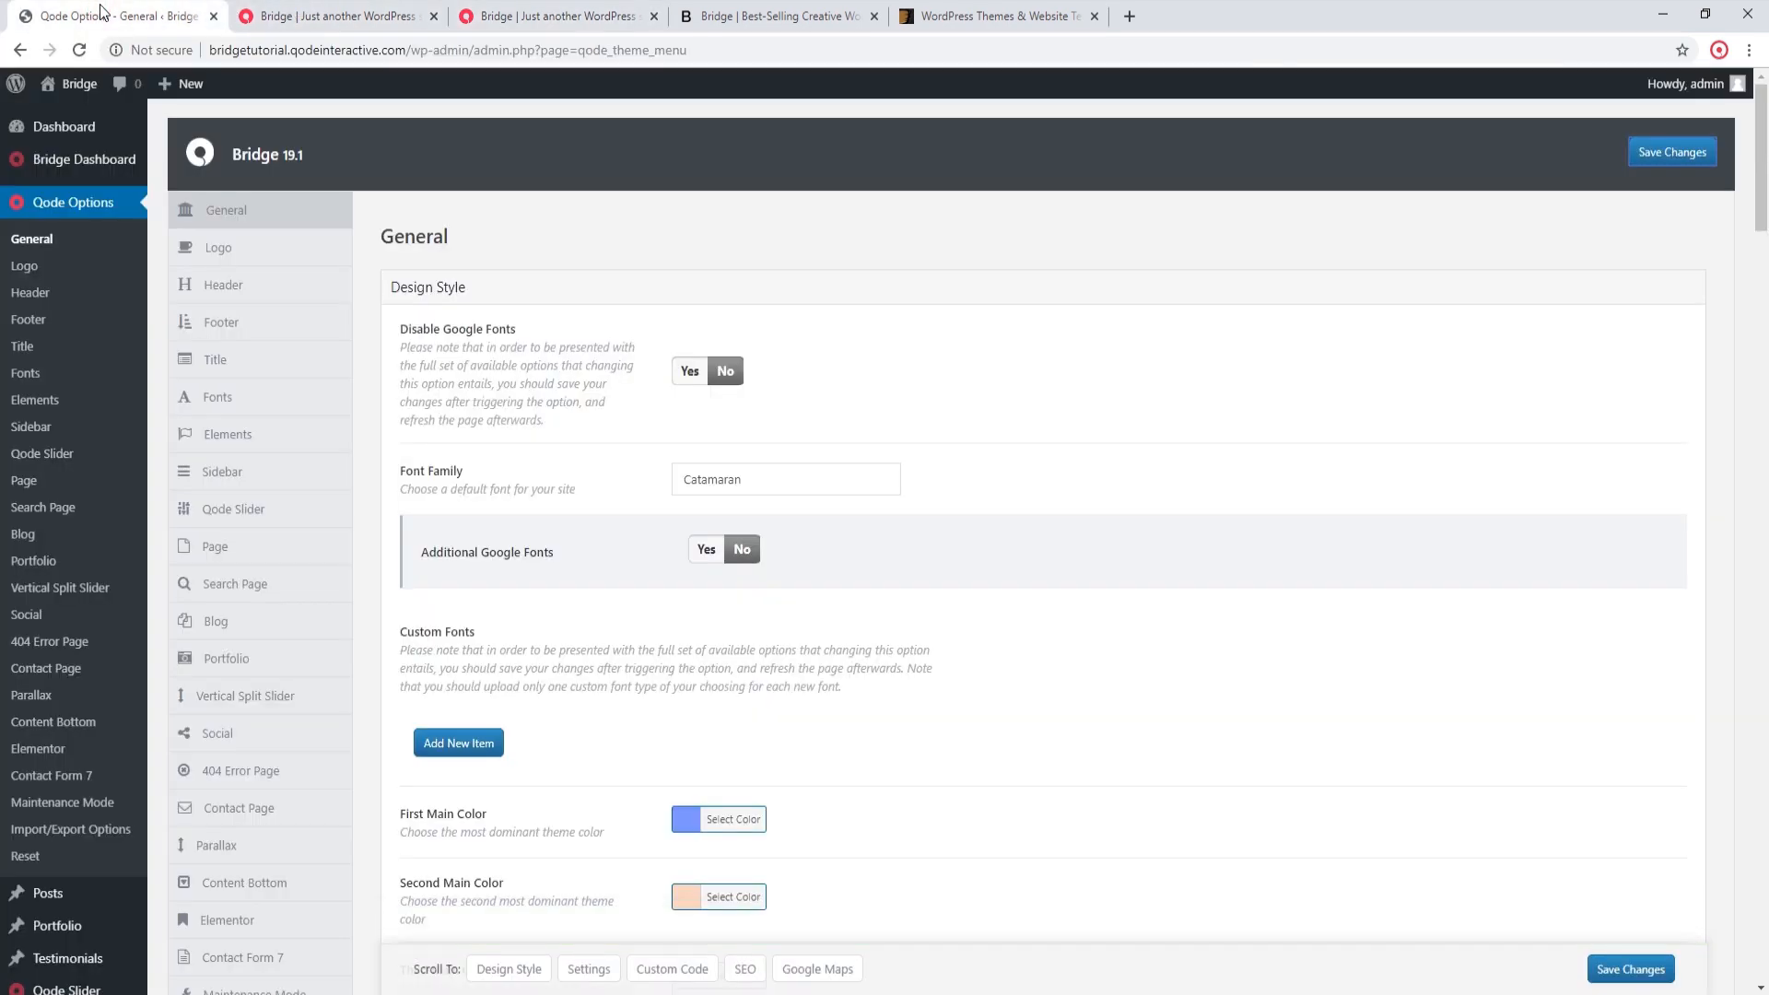
scroll(119, 387, down, 7)
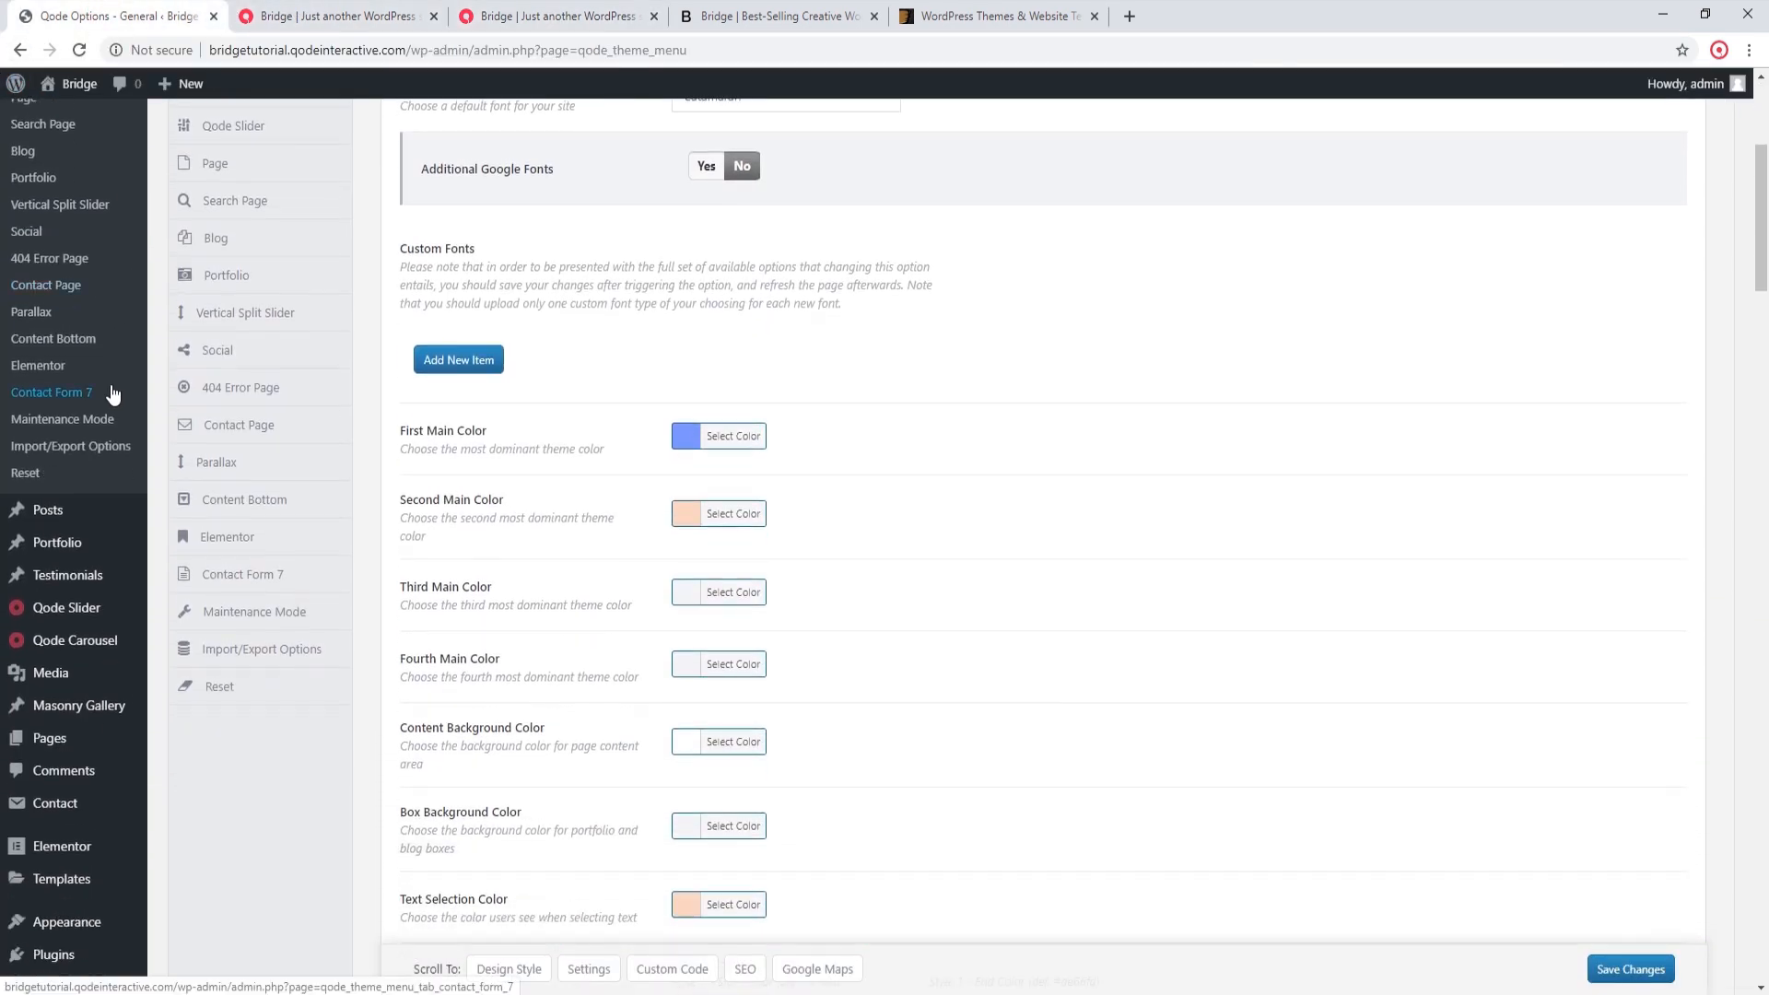
mouse_move(108, 398)
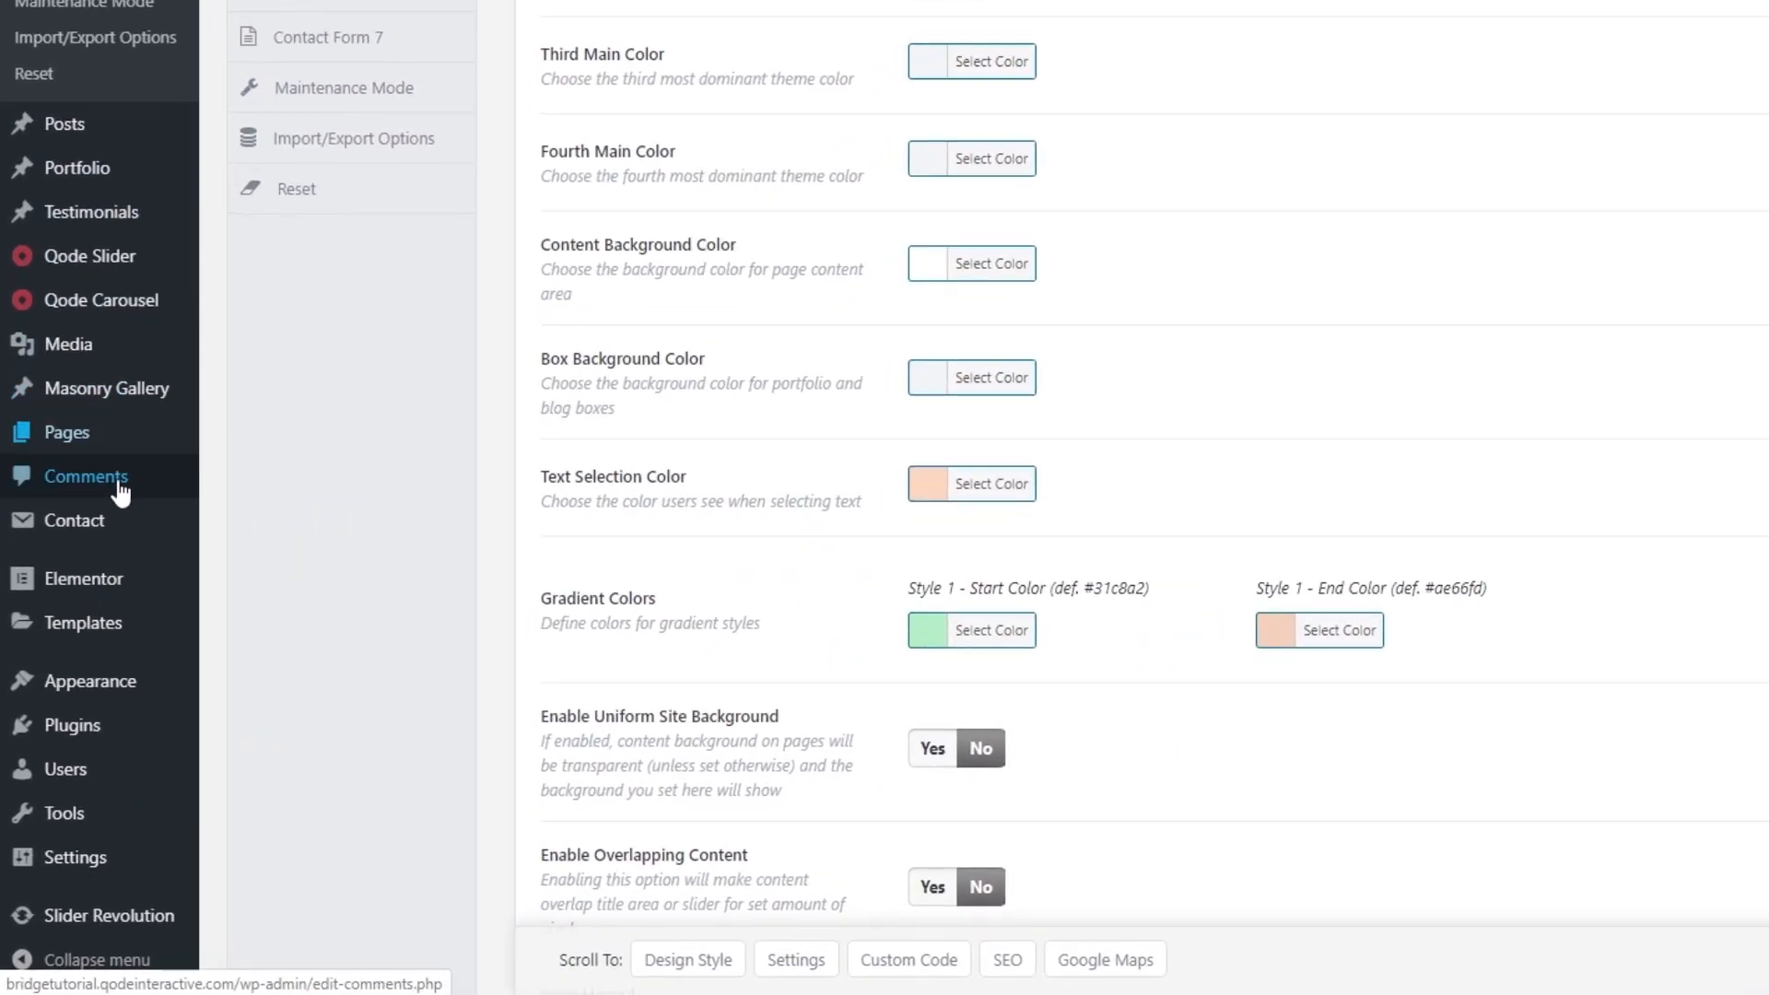
mouse_move(76, 689)
click(107, 573)
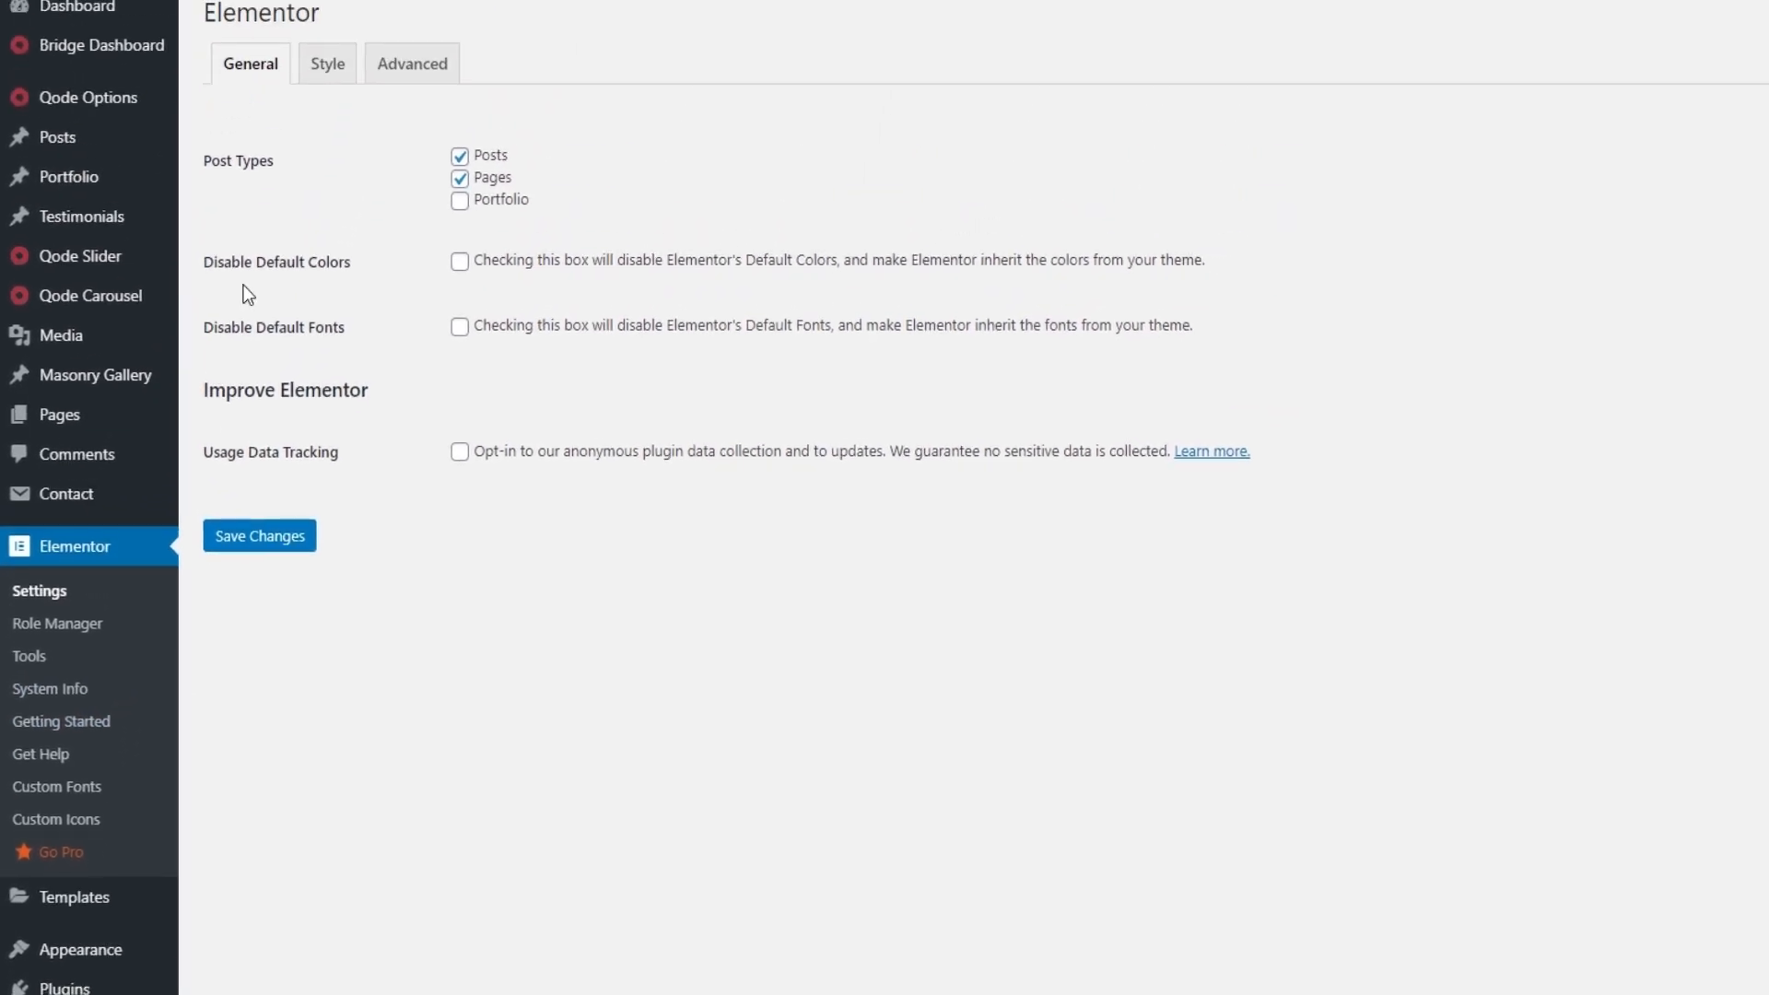
click(318, 72)
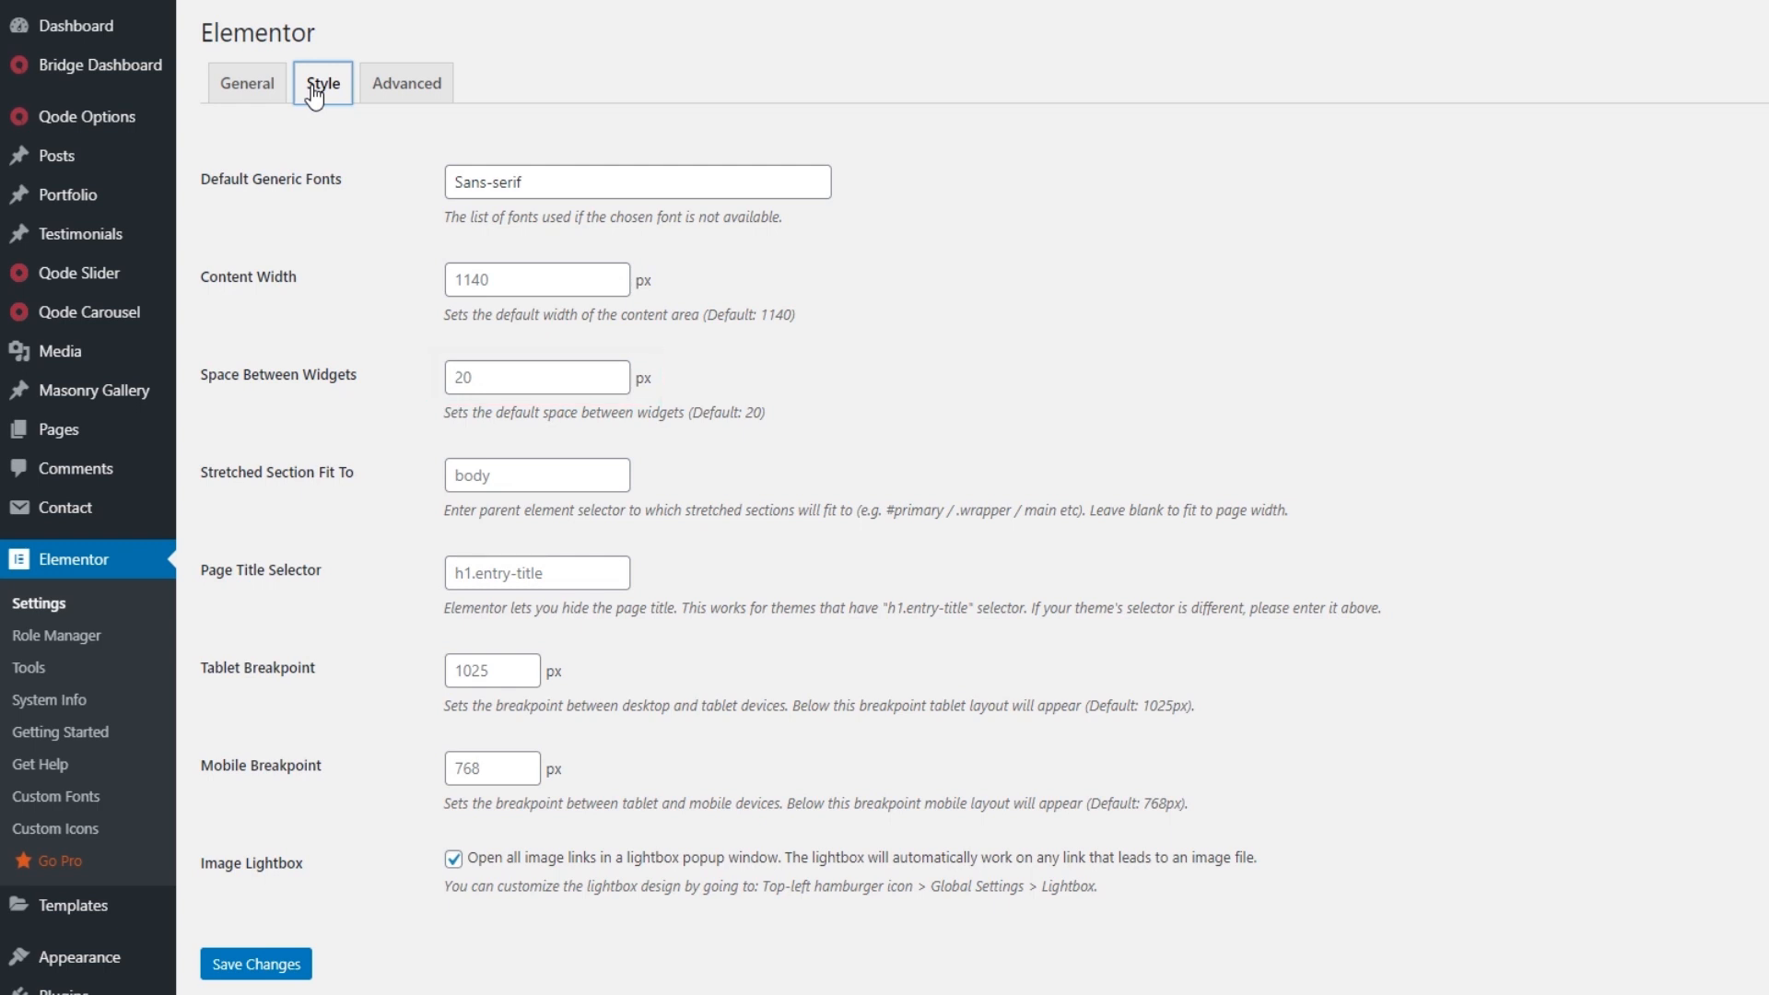
Step: Set Elementor's Space Between Widgets to 0 px and save the settings
click(571, 393)
click(610, 388)
click(610, 389)
click(610, 389)
click(610, 389)
click(611, 389)
click(611, 372)
click(612, 373)
click(612, 372)
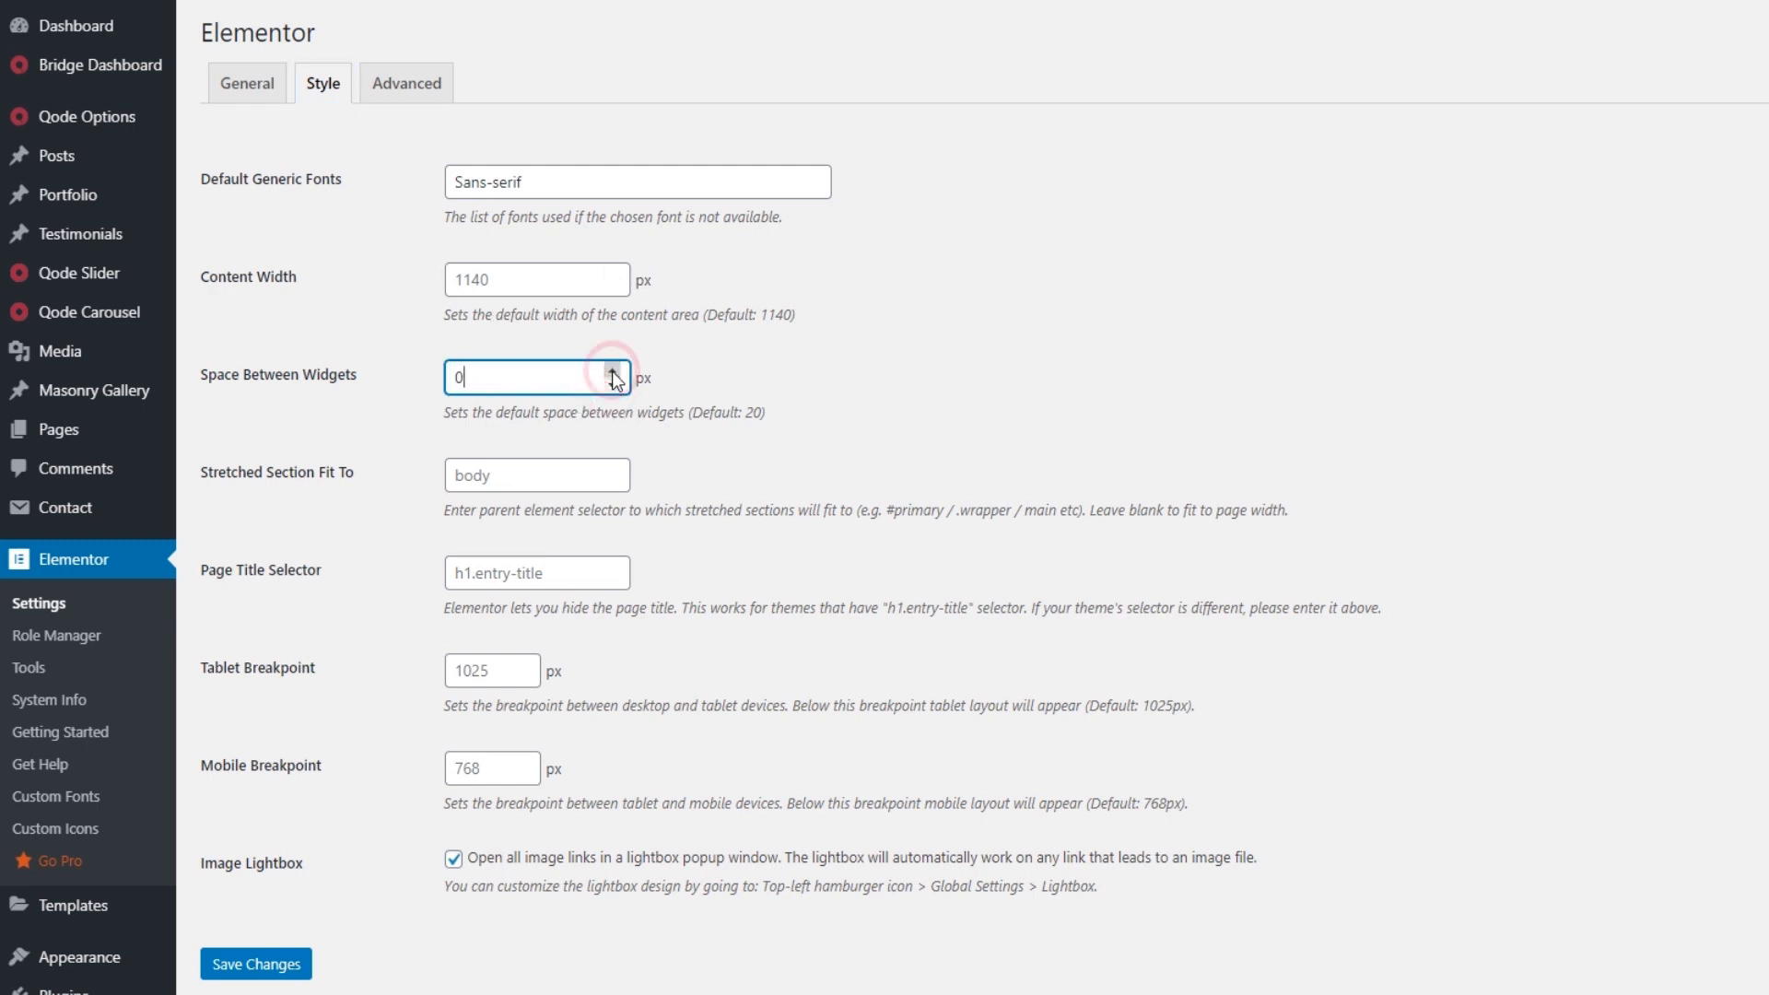
click(257, 963)
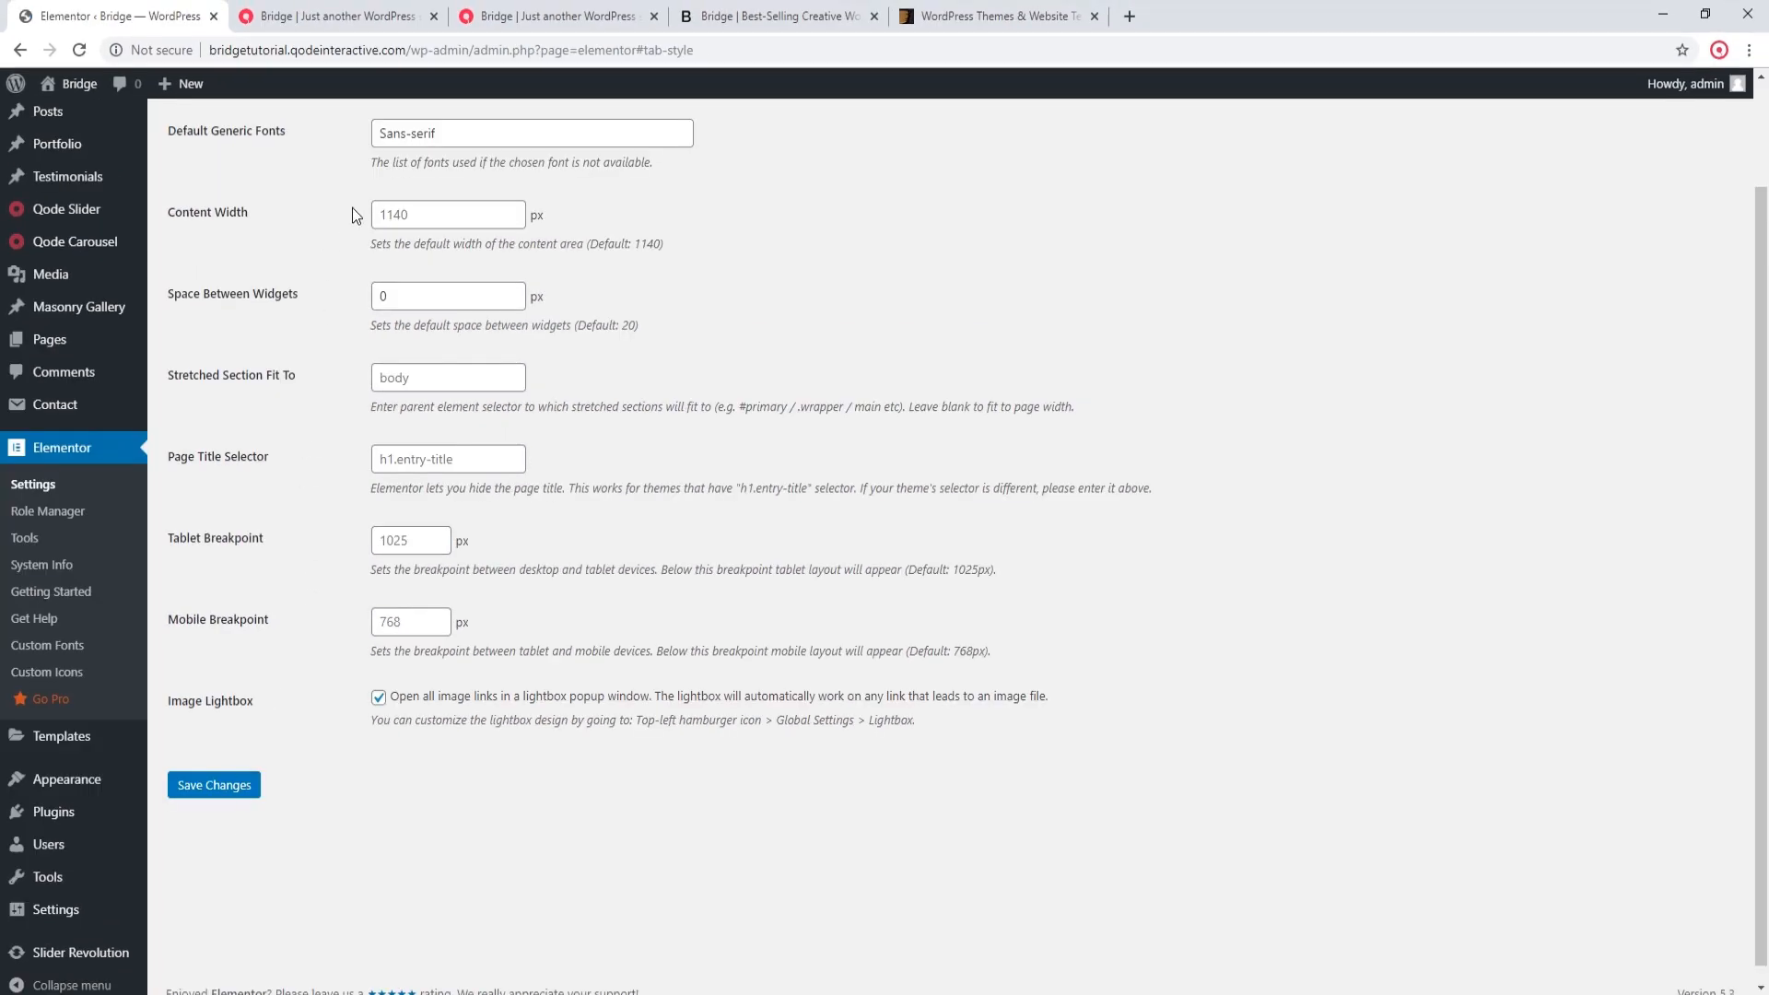
Step: Reload the imported home page and check its widget spacing against the original App Landing demo
click(331, 16)
click(79, 52)
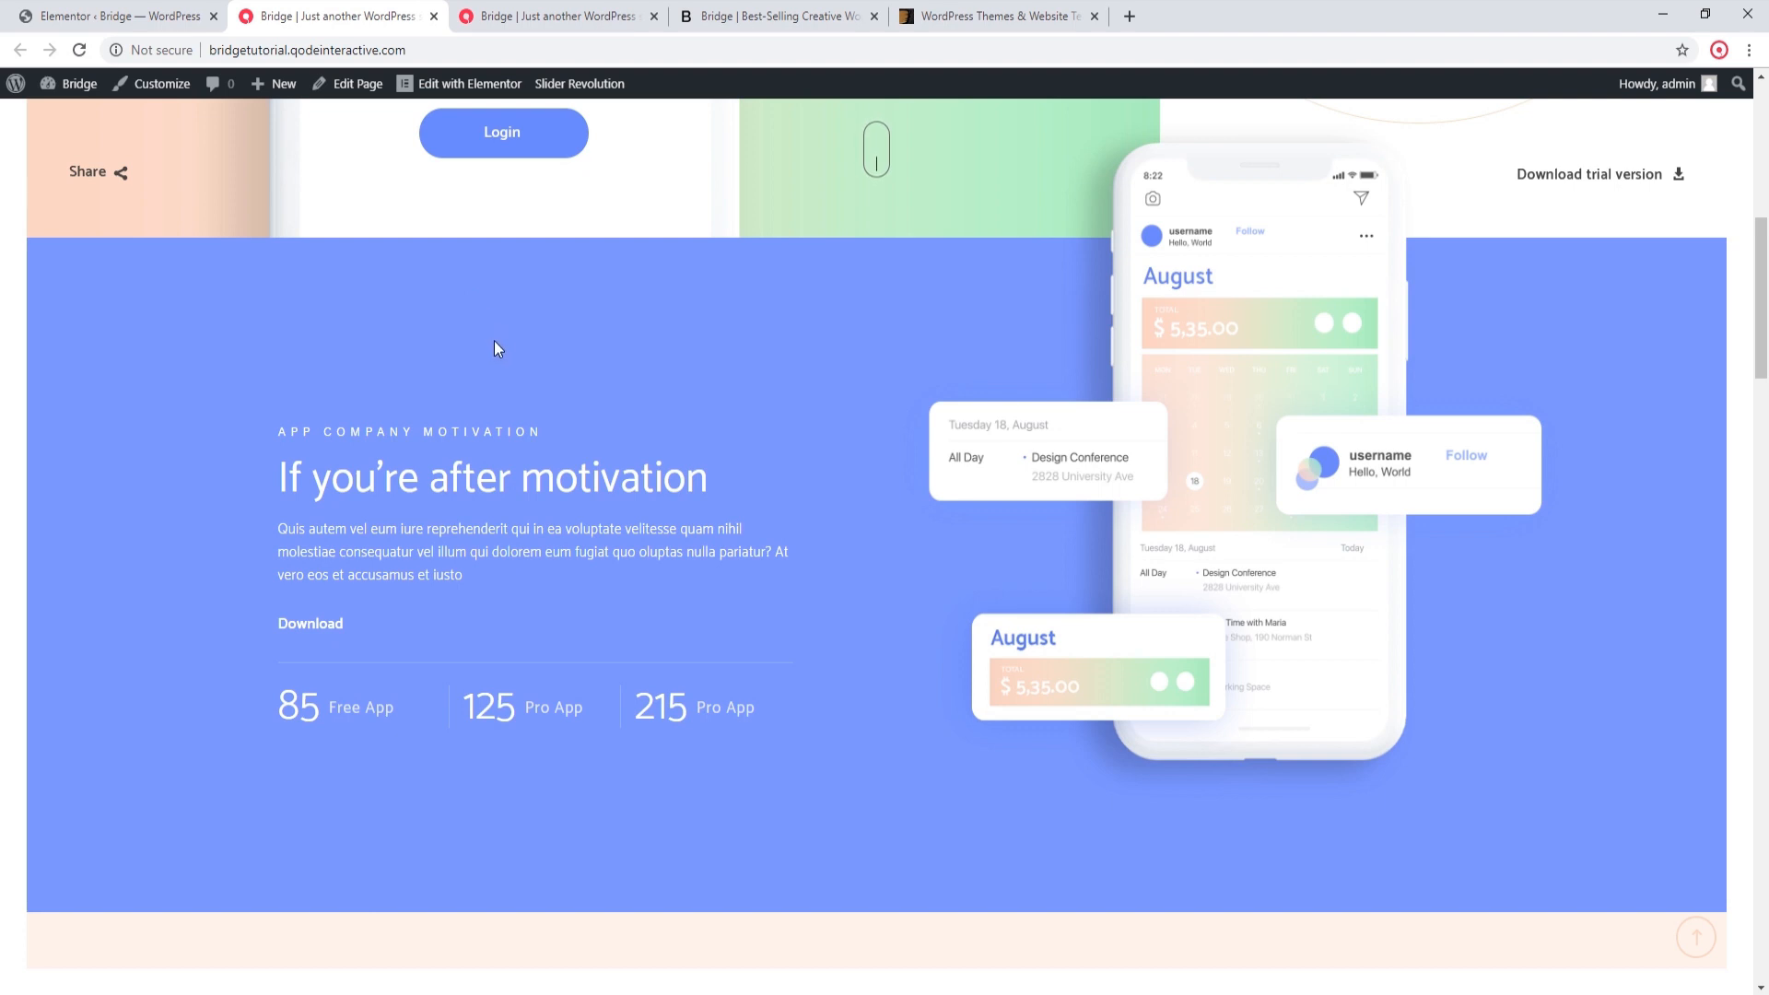
click(519, 9)
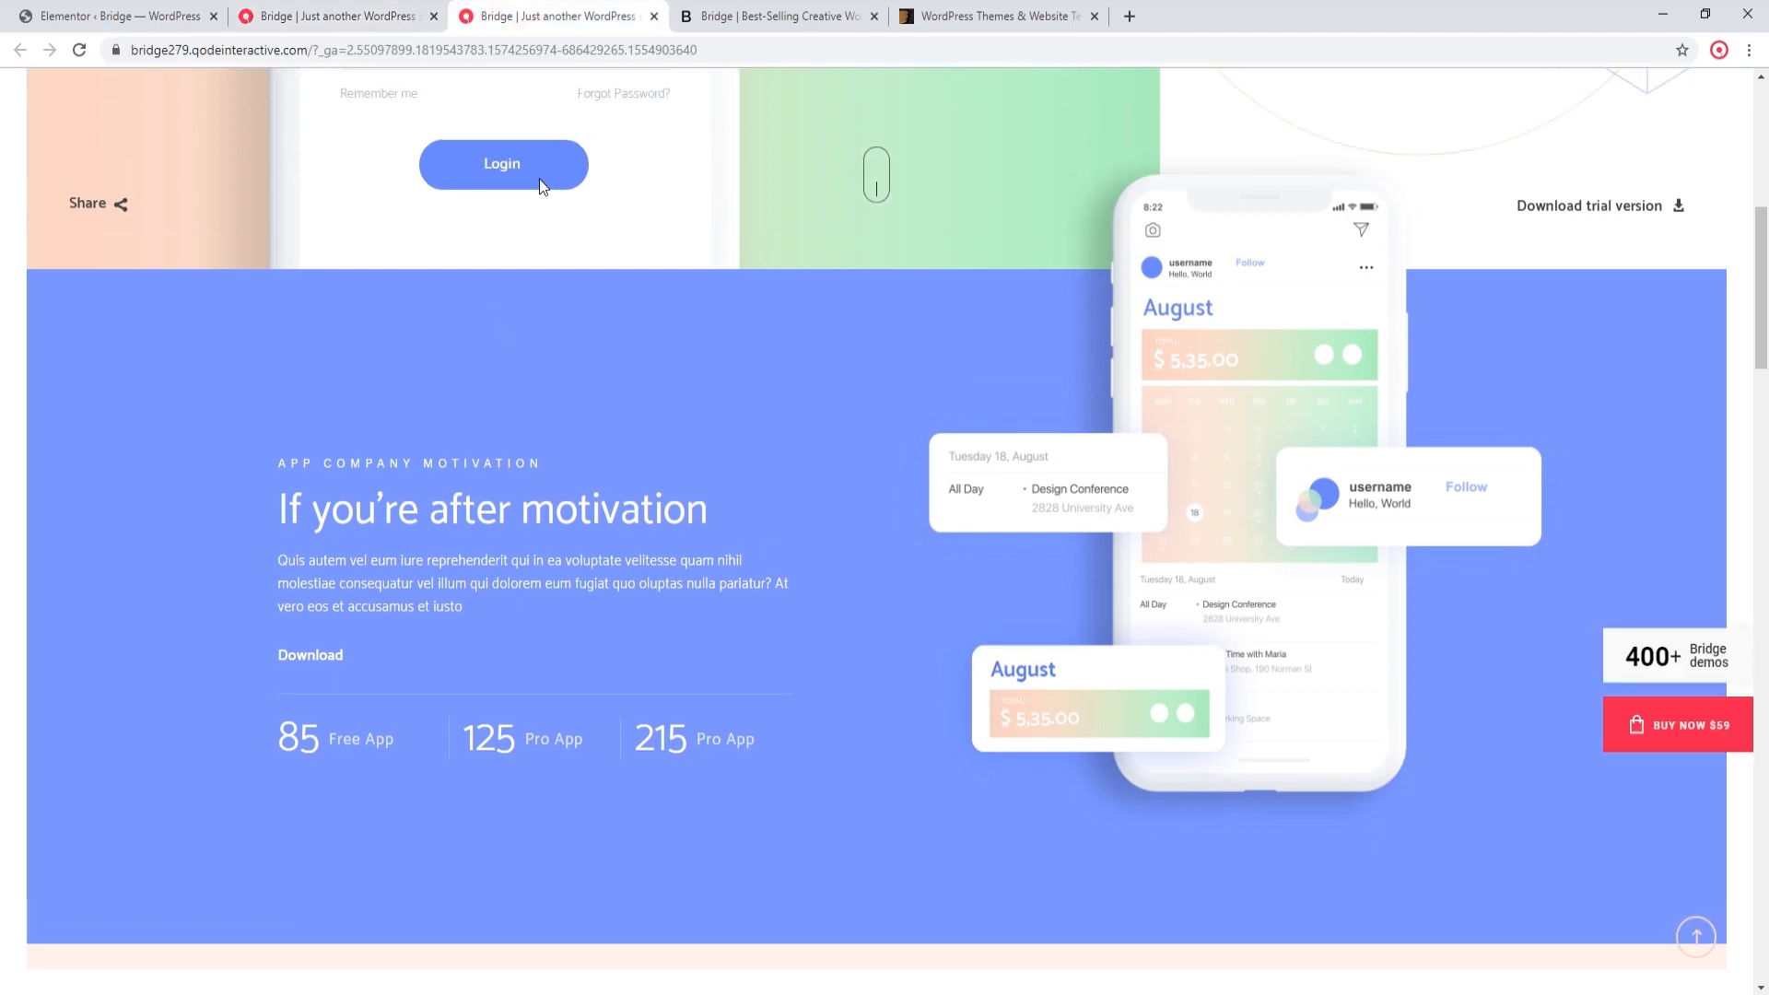
Step: Return to the imported site's home page and look through its About page down to the monthly plans table
click(295, 28)
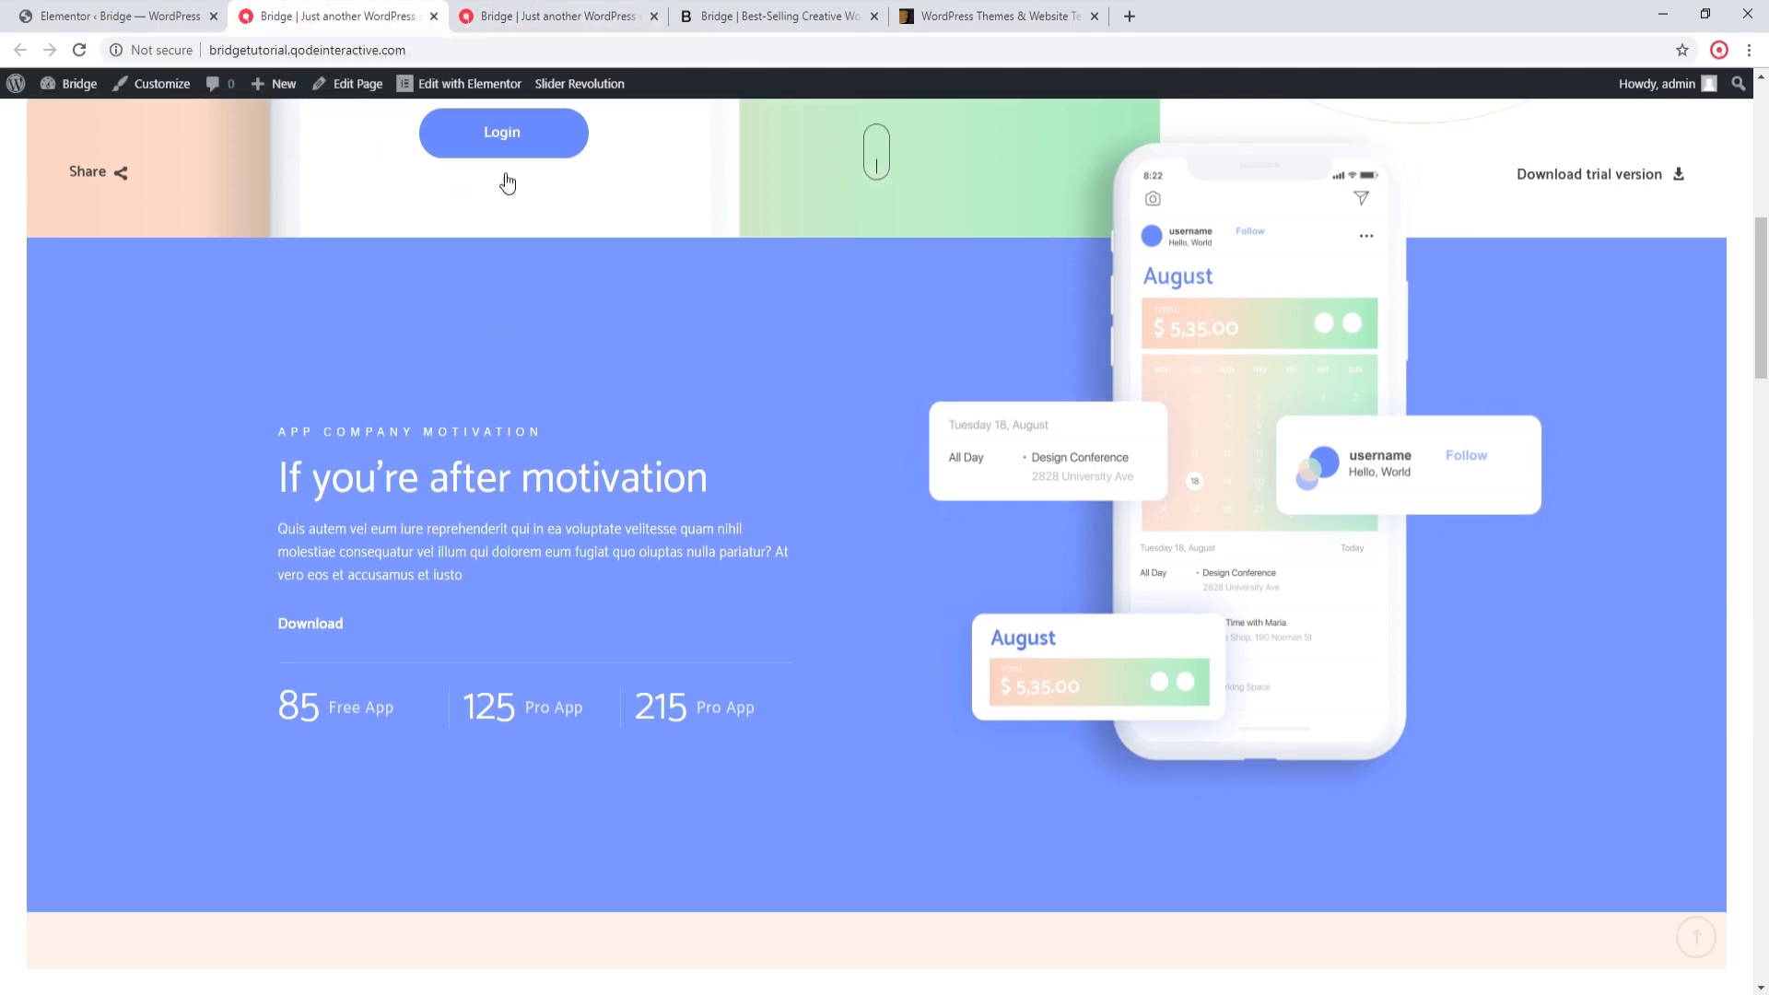
scroll(600, 301, up, 6)
scroll(600, 379, up, 2)
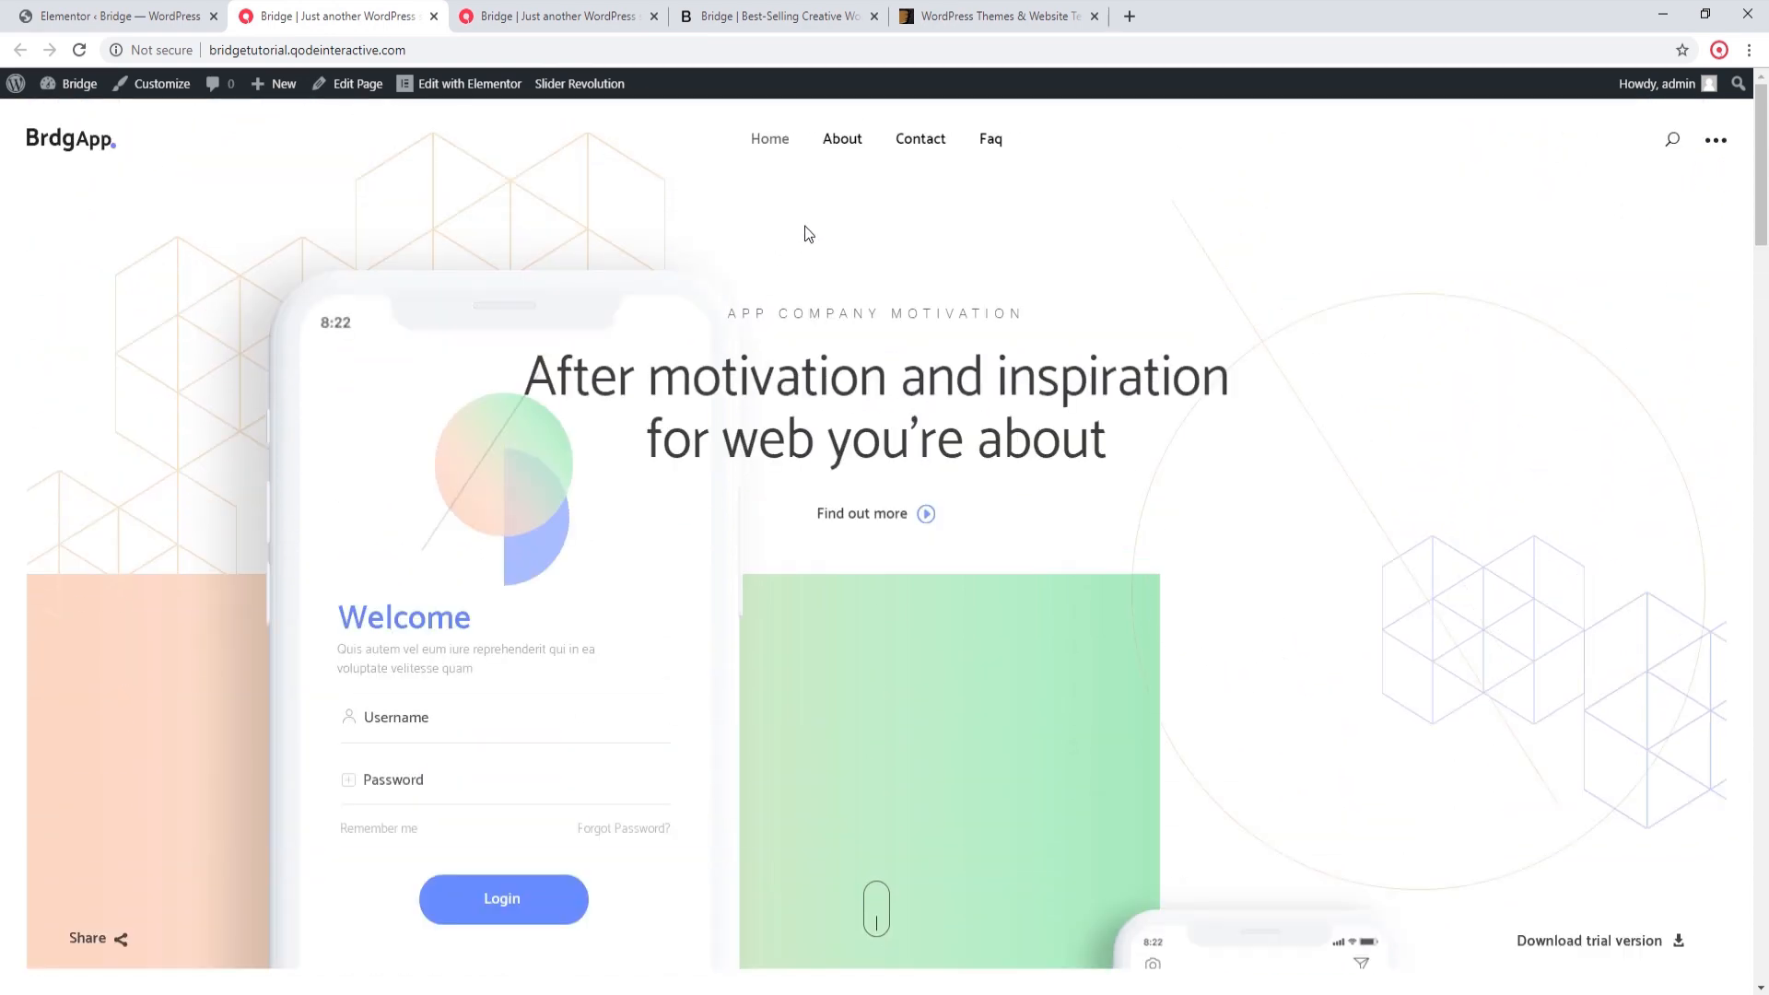
click(840, 148)
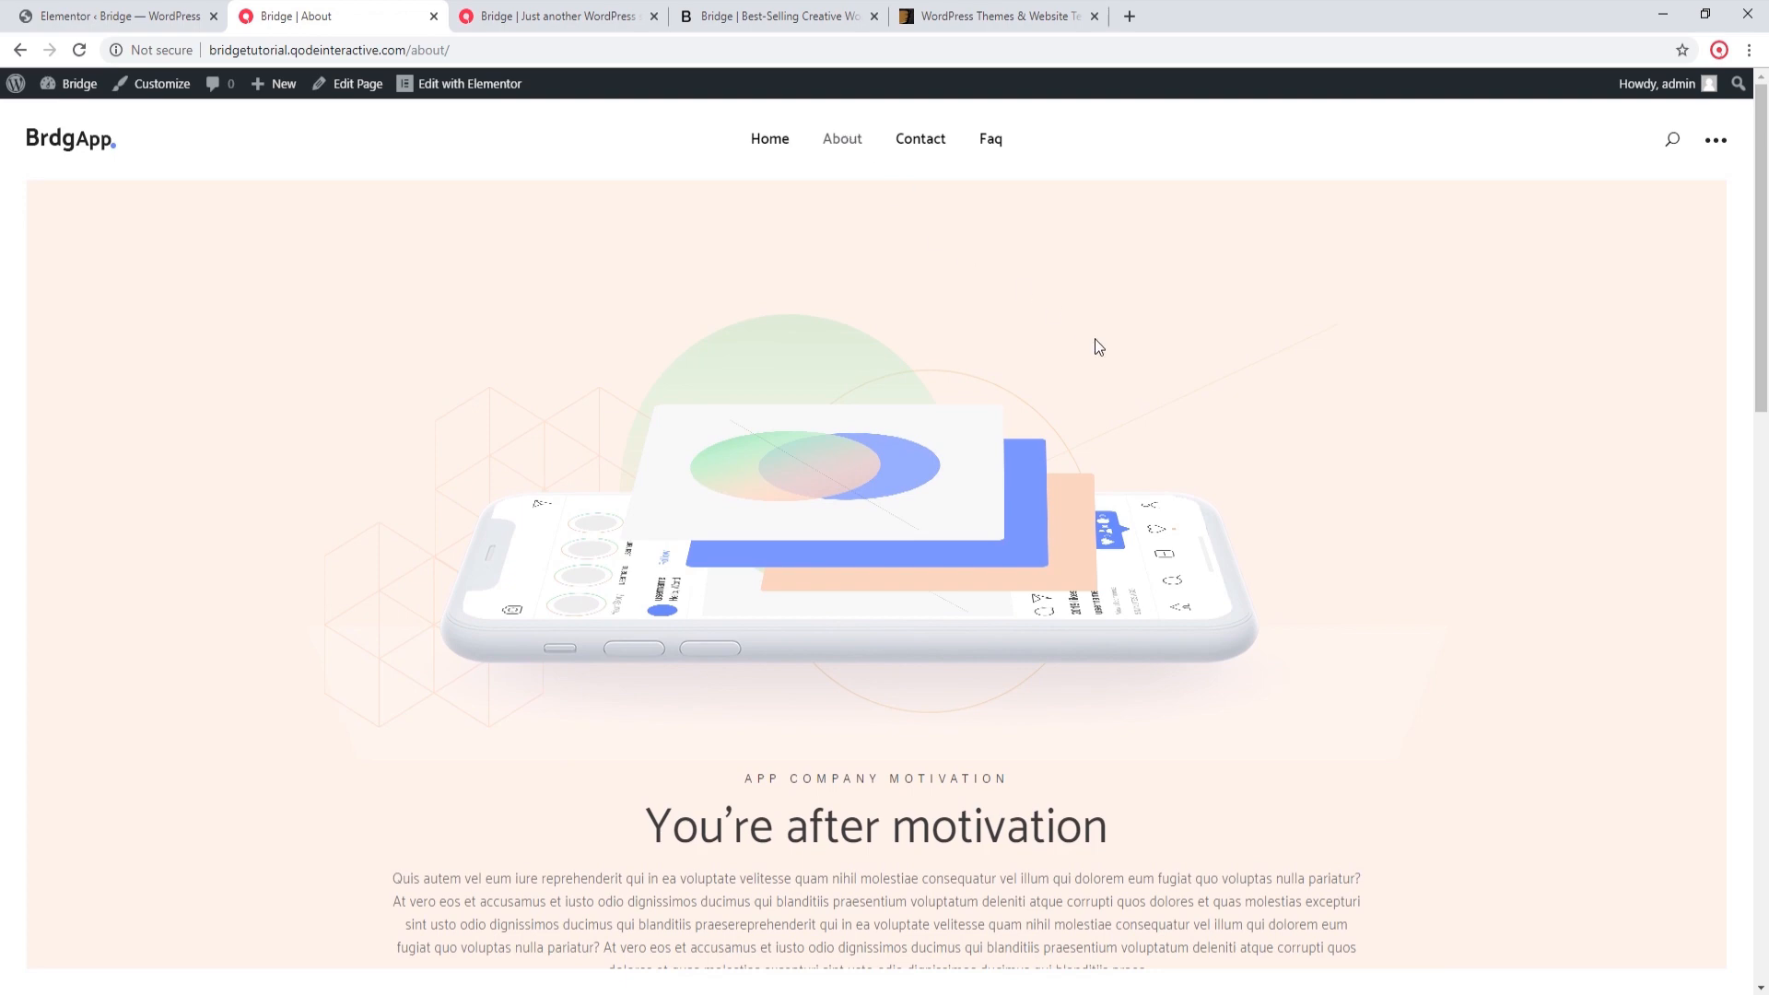
scroll(1095, 344, down, 7)
scroll(1098, 346, down, 8)
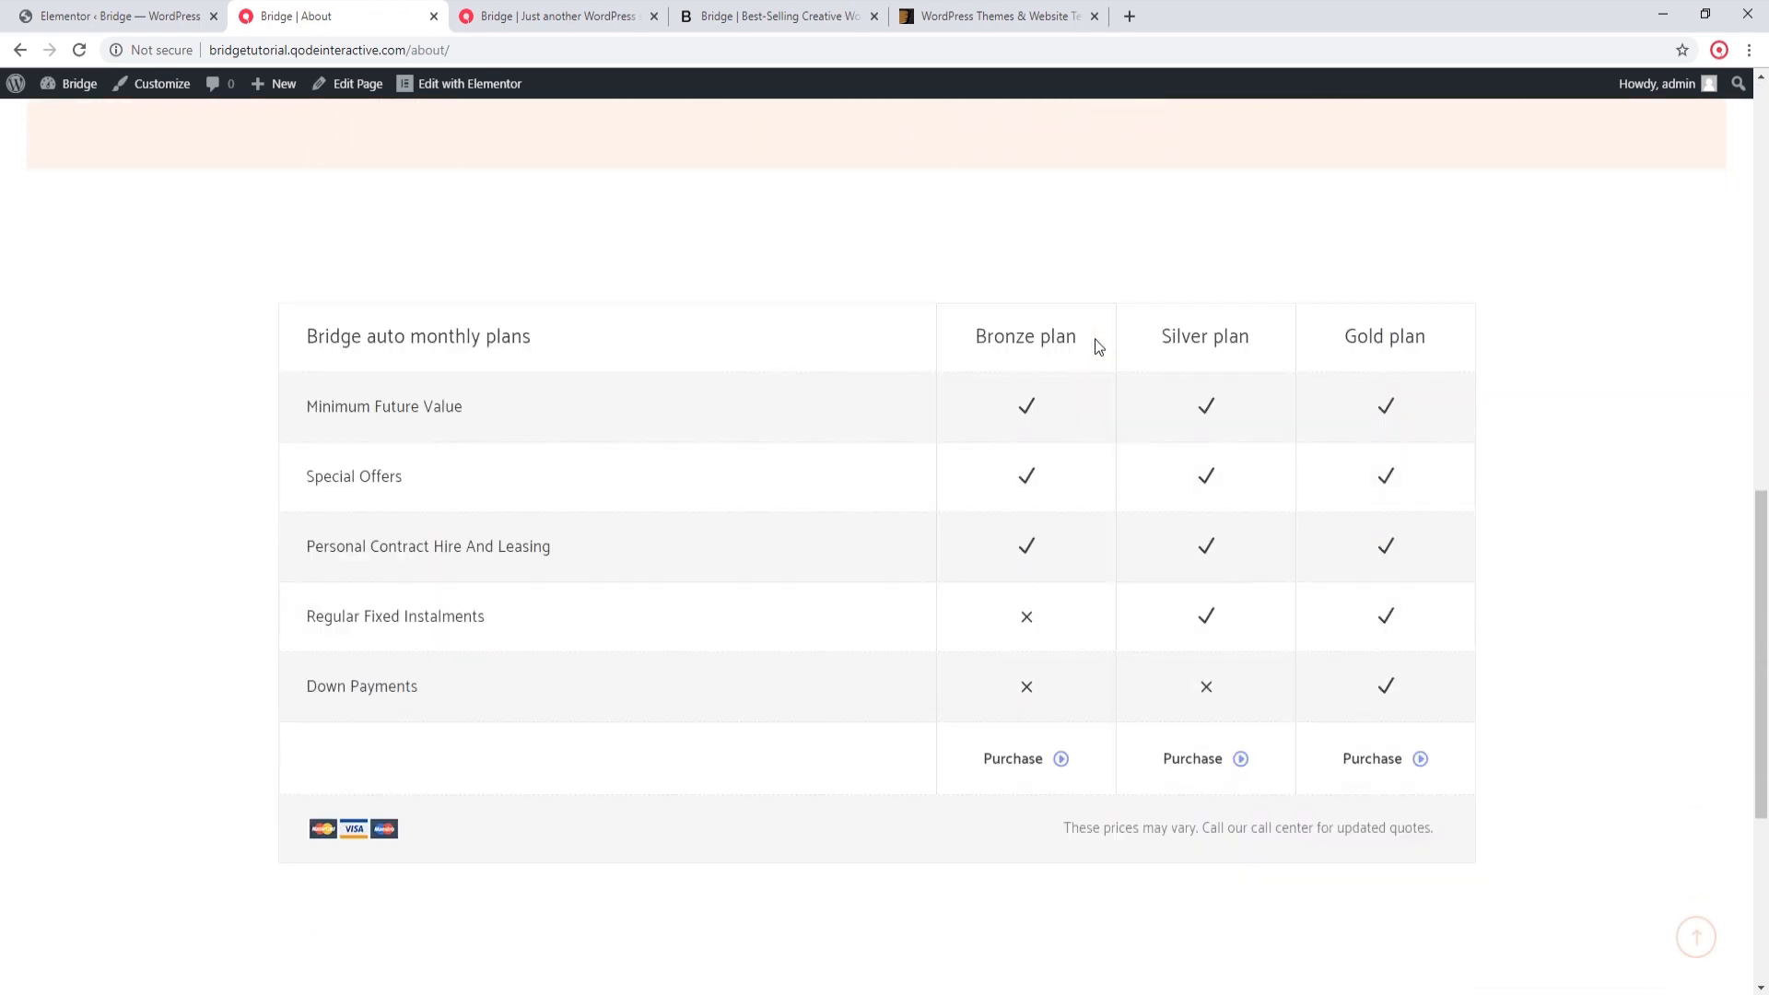
scroll(1095, 339, up, 16)
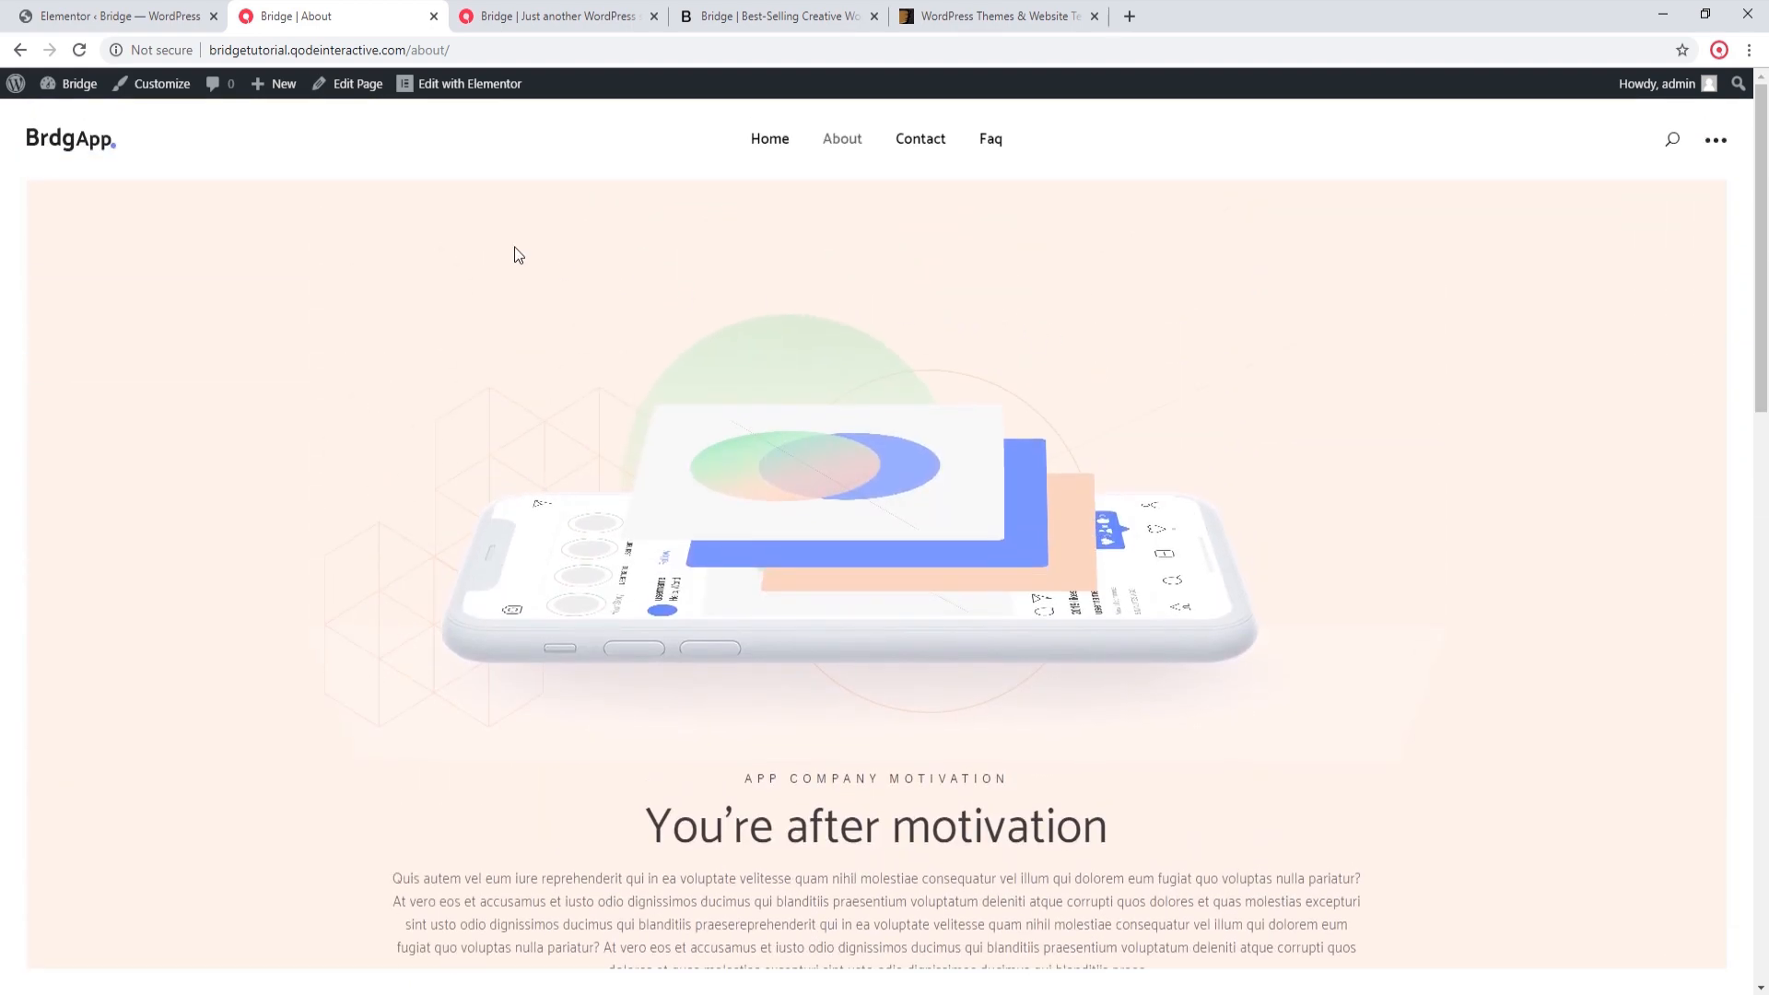
Step: Open the site's Reading settings in the admin and check which static page is assigned as the homepage
click(101, 15)
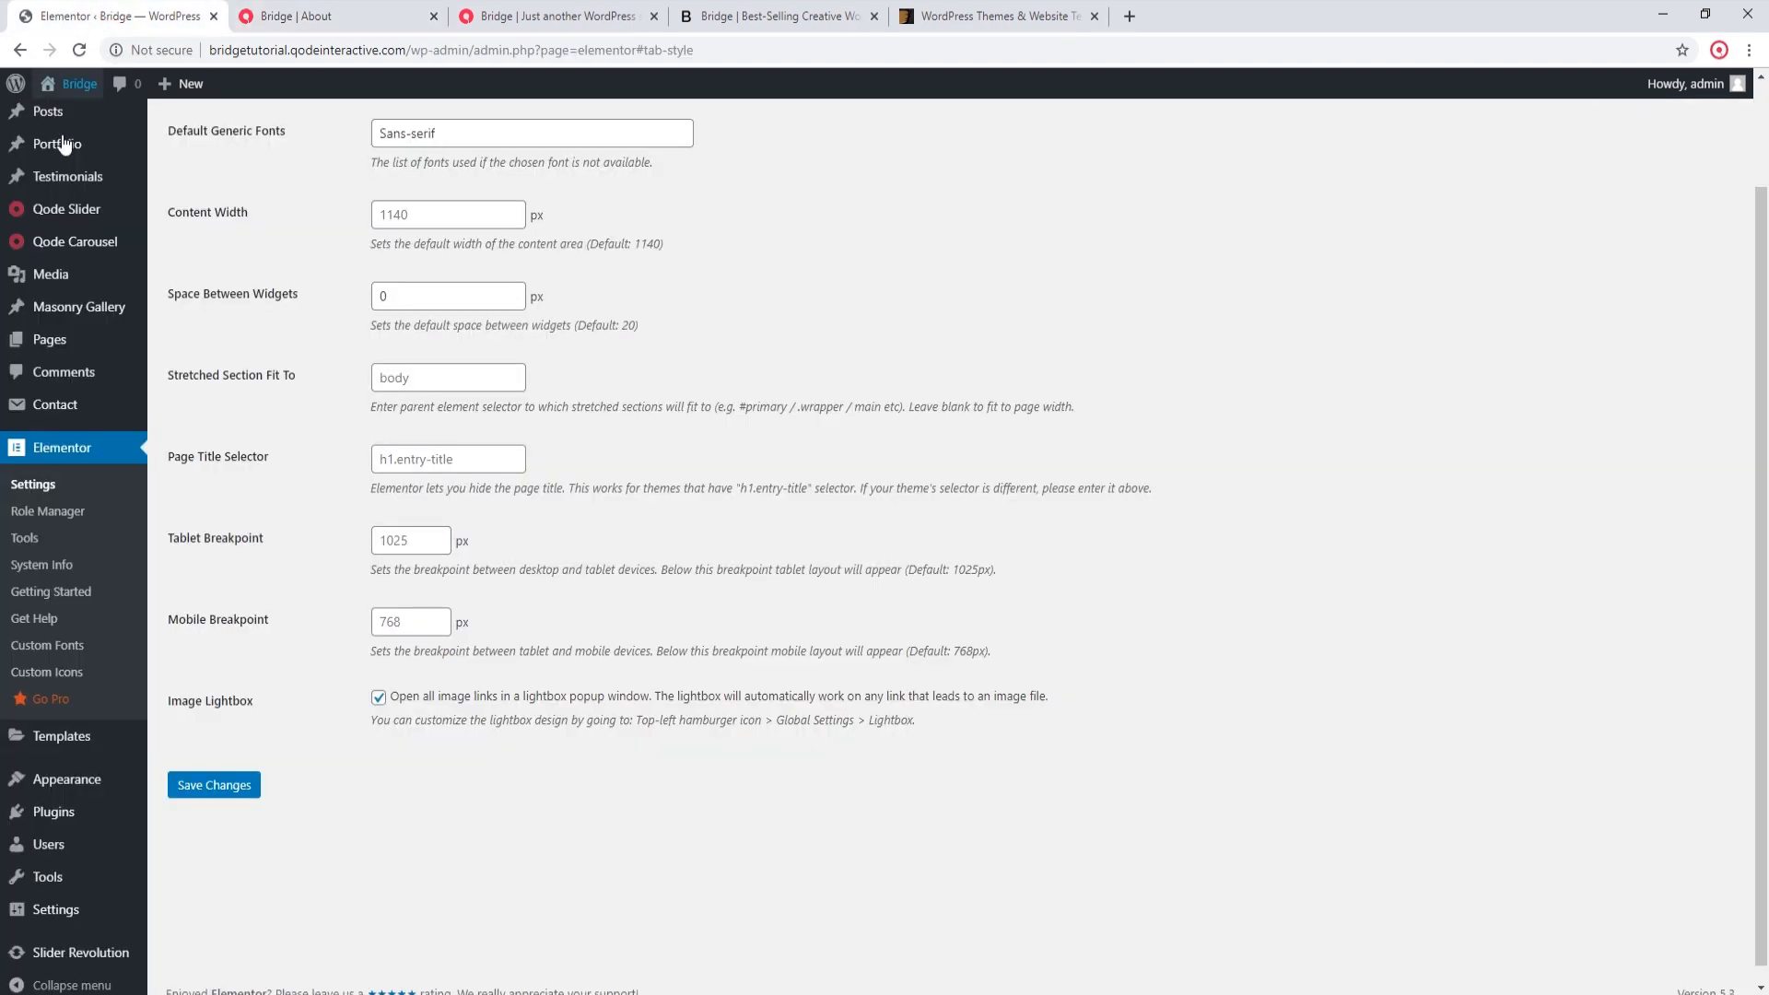
mouse_move(54, 913)
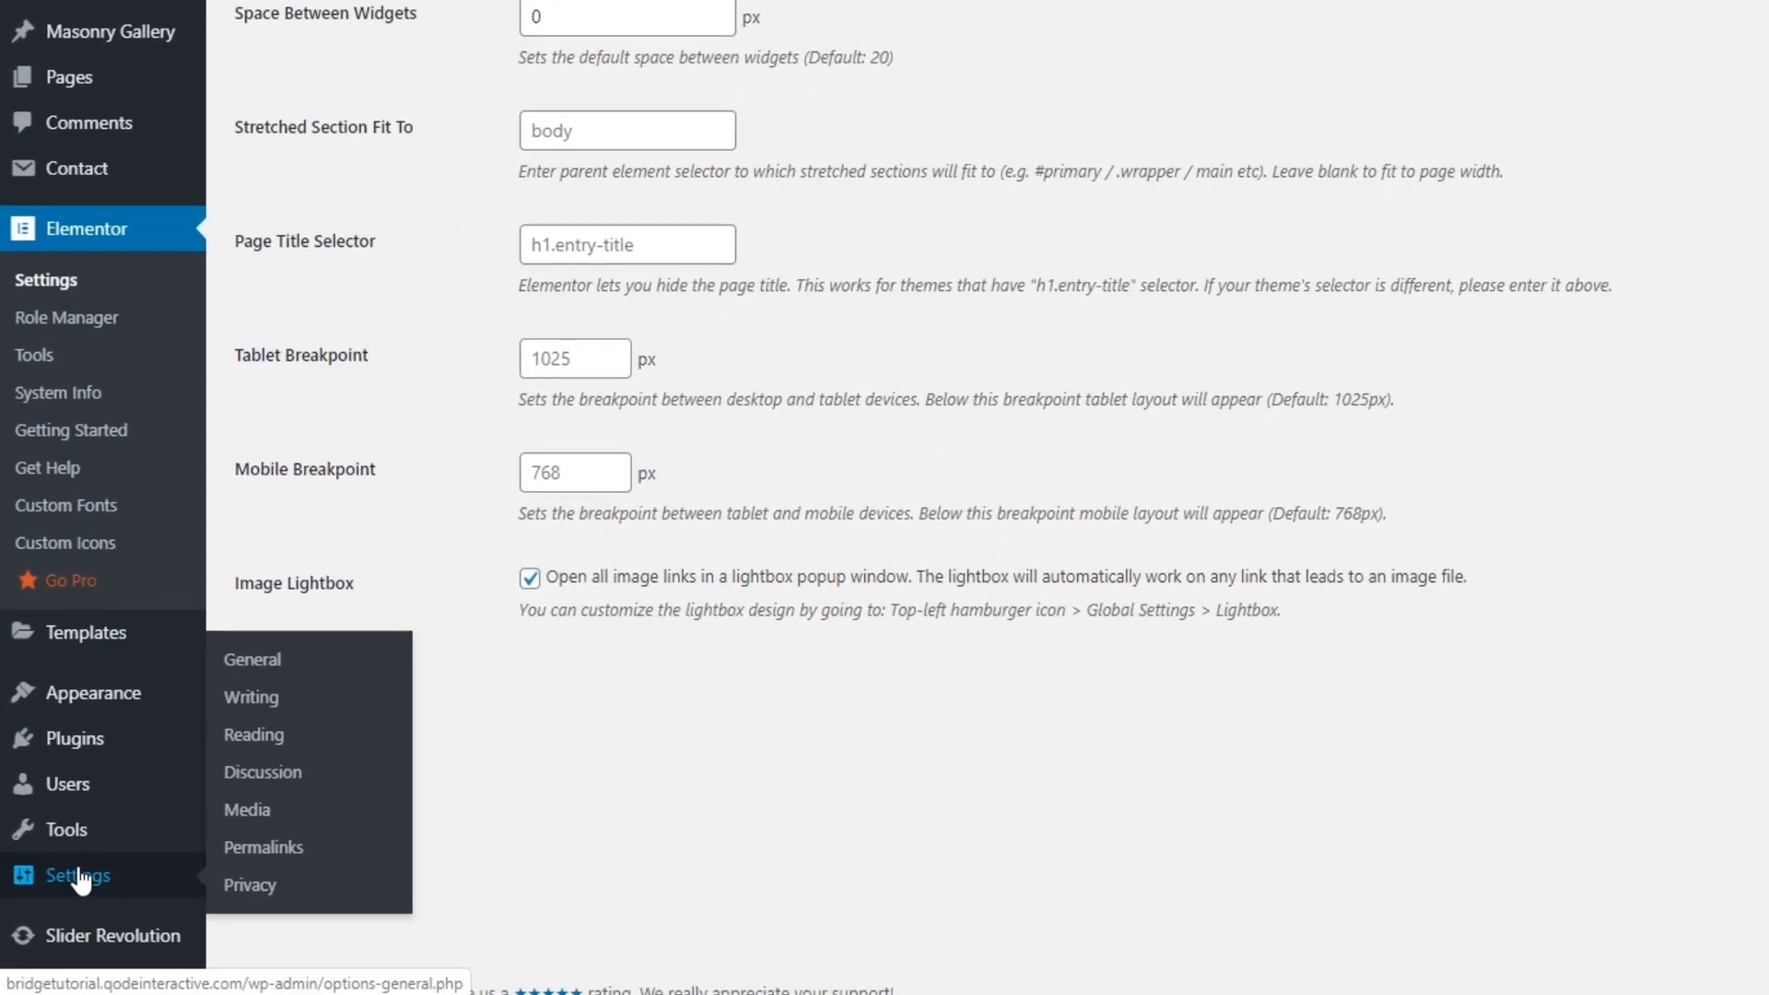
click(242, 735)
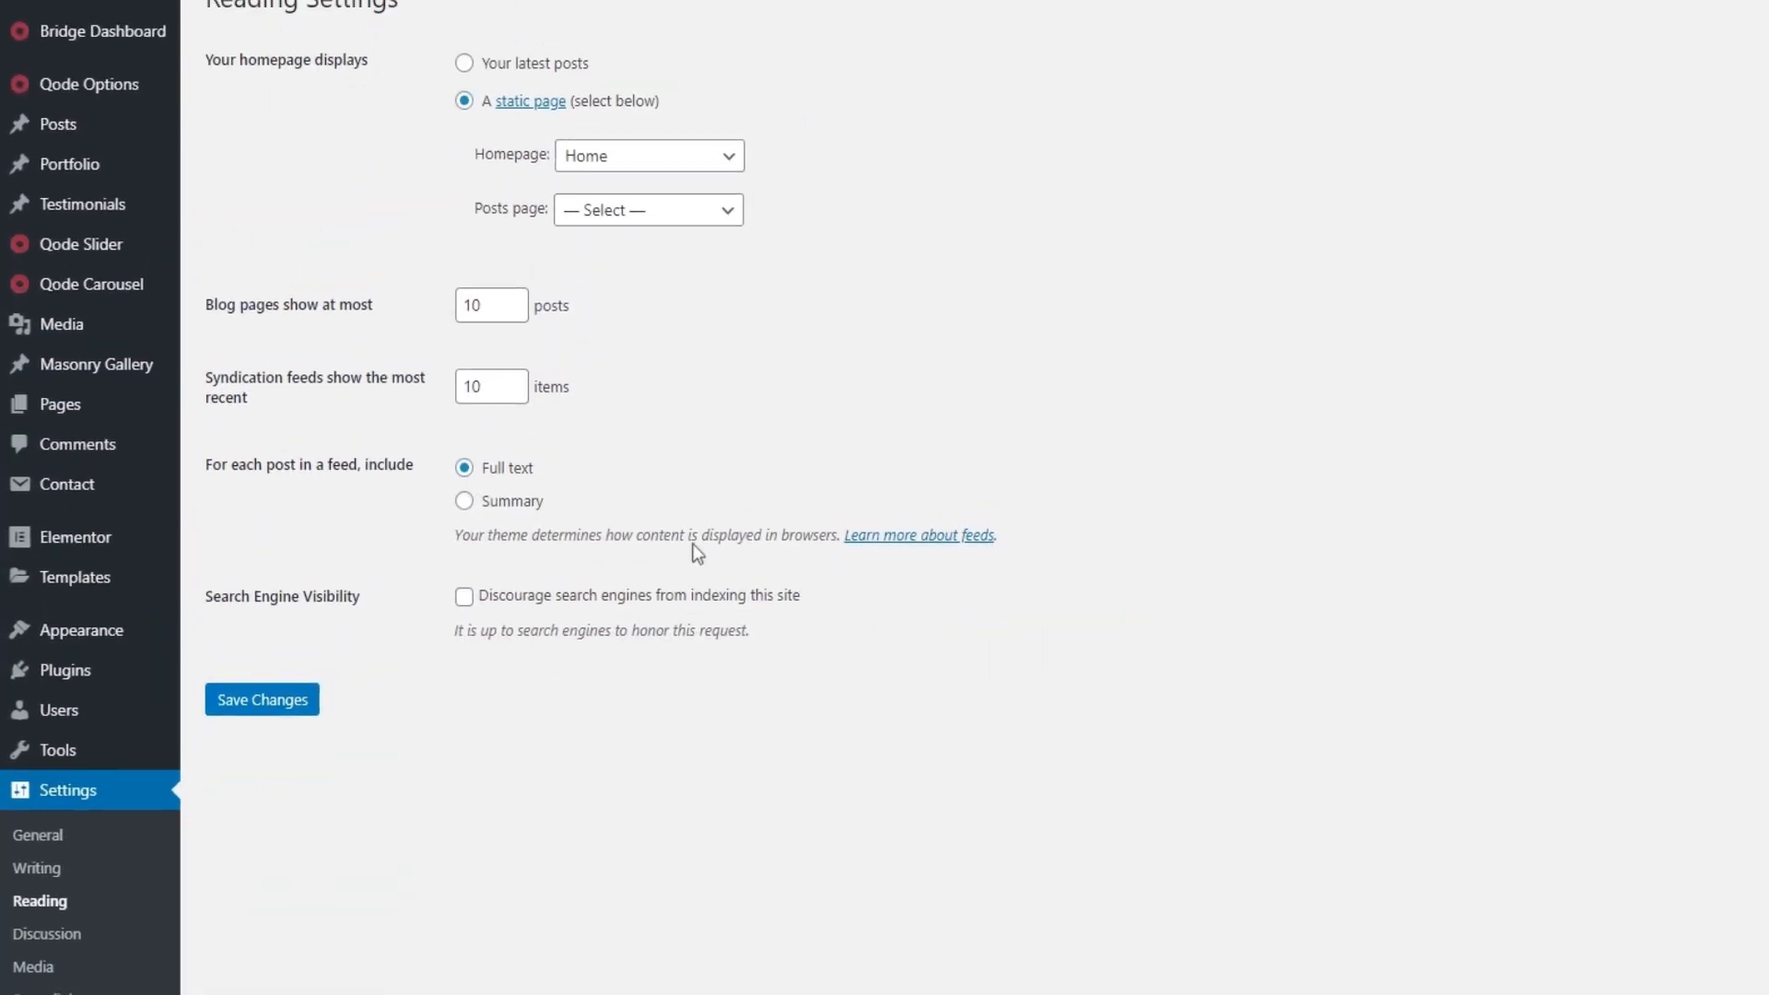
click(681, 153)
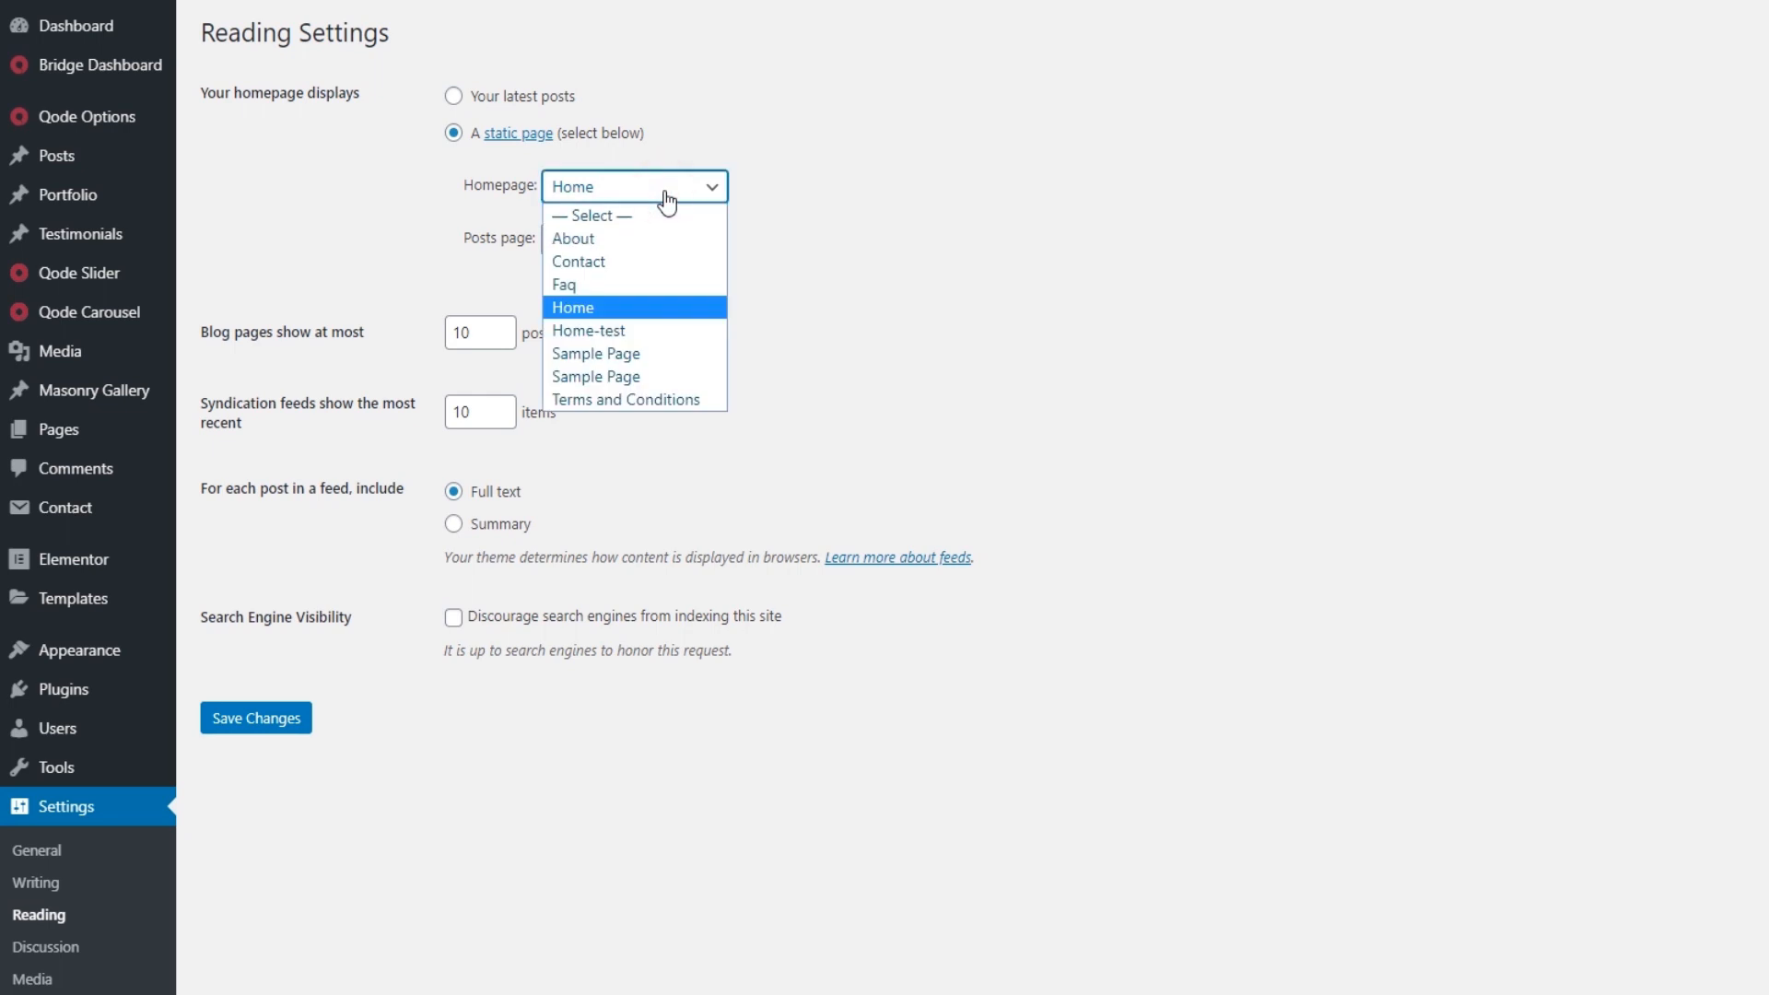
click(824, 361)
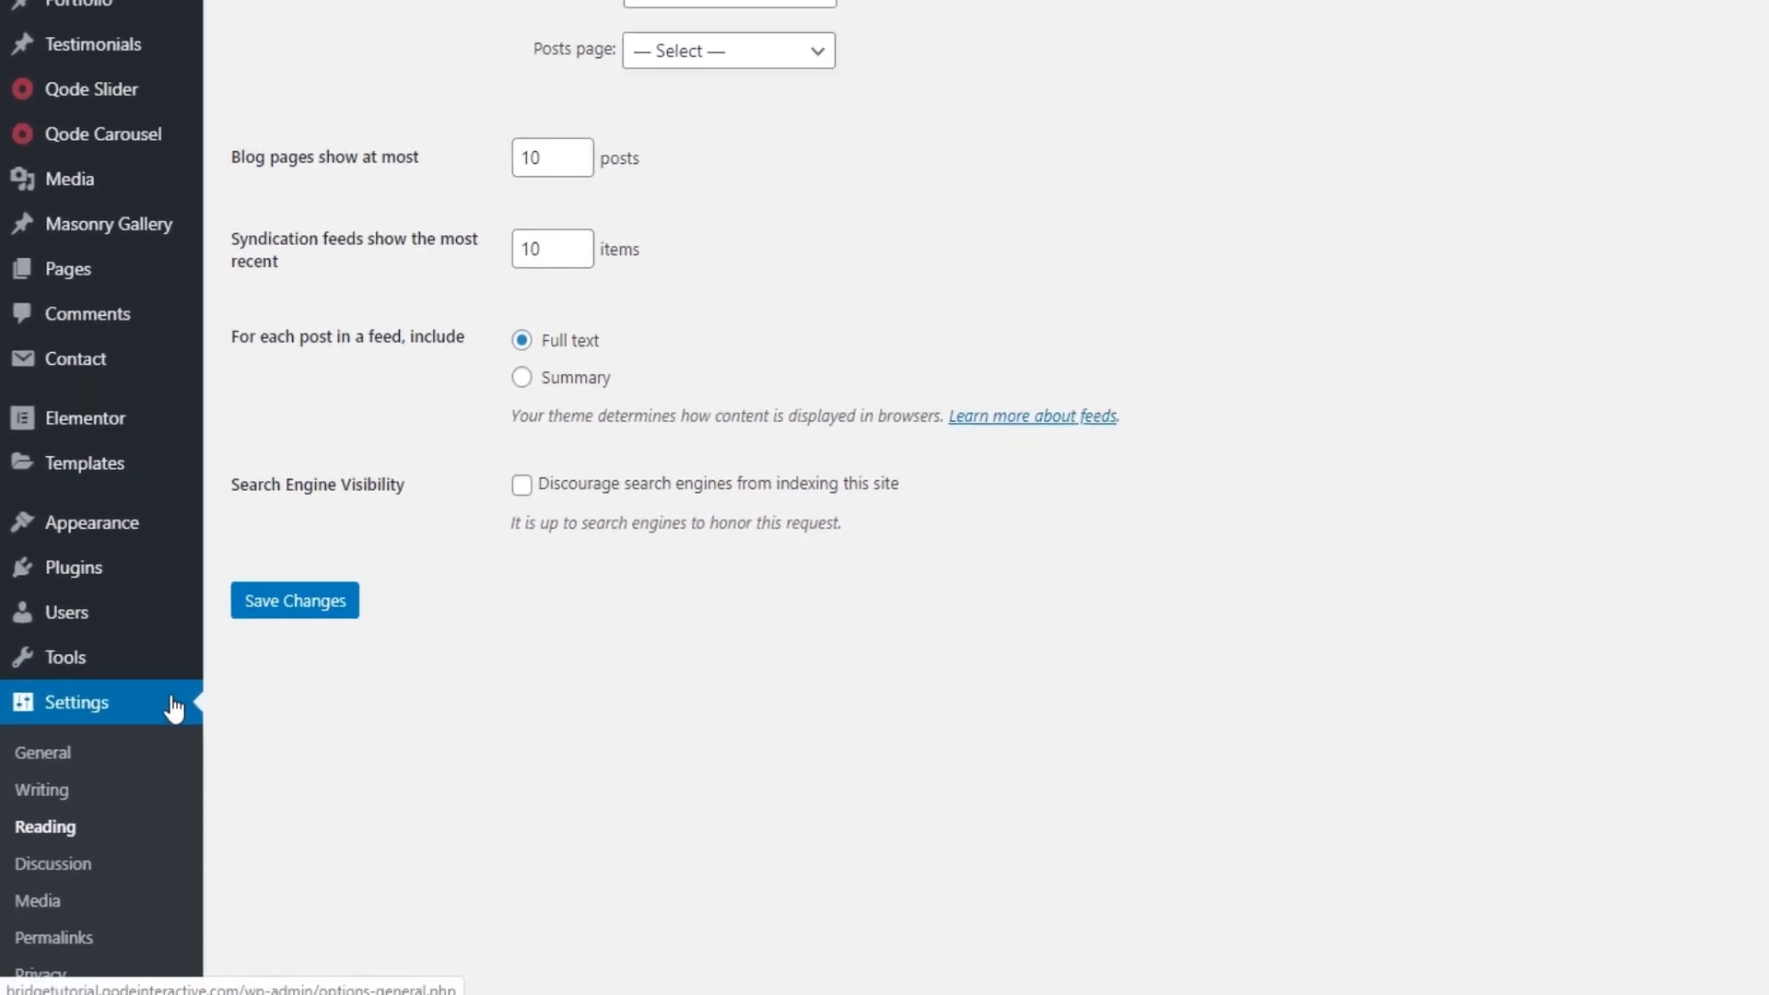
Step: Set the permalink structure to Post name and save the permalink settings
click(83, 937)
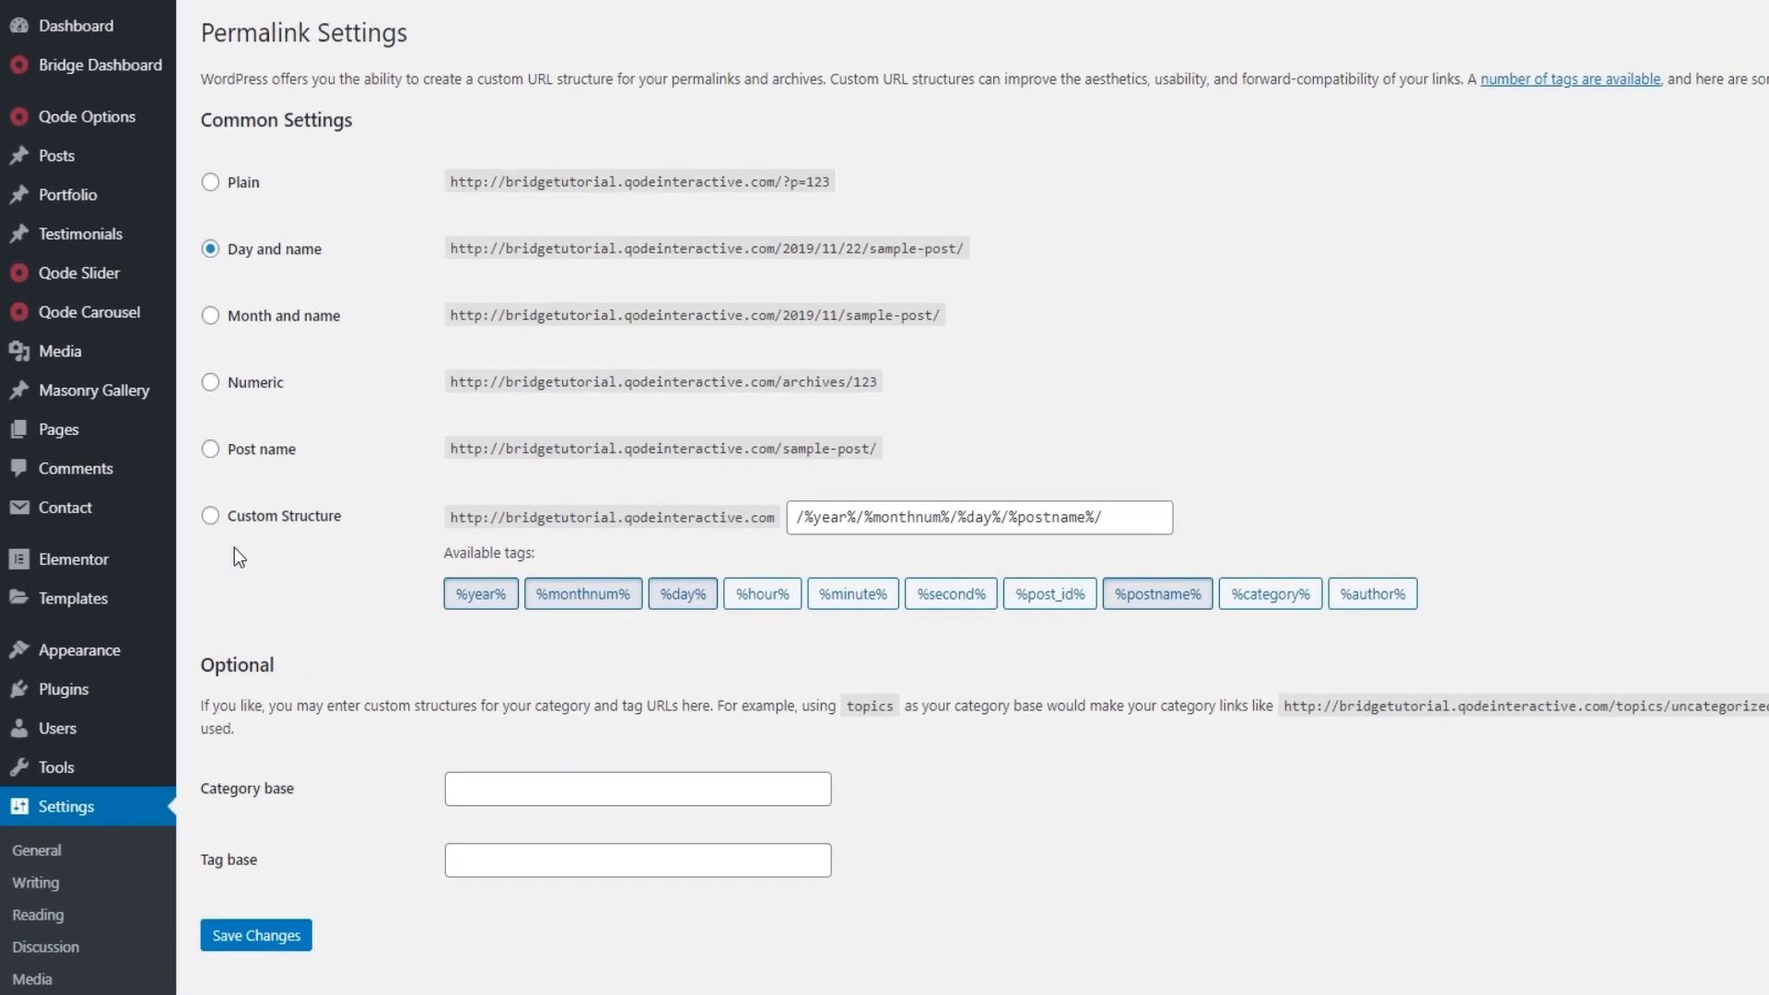
click(259, 452)
click(244, 949)
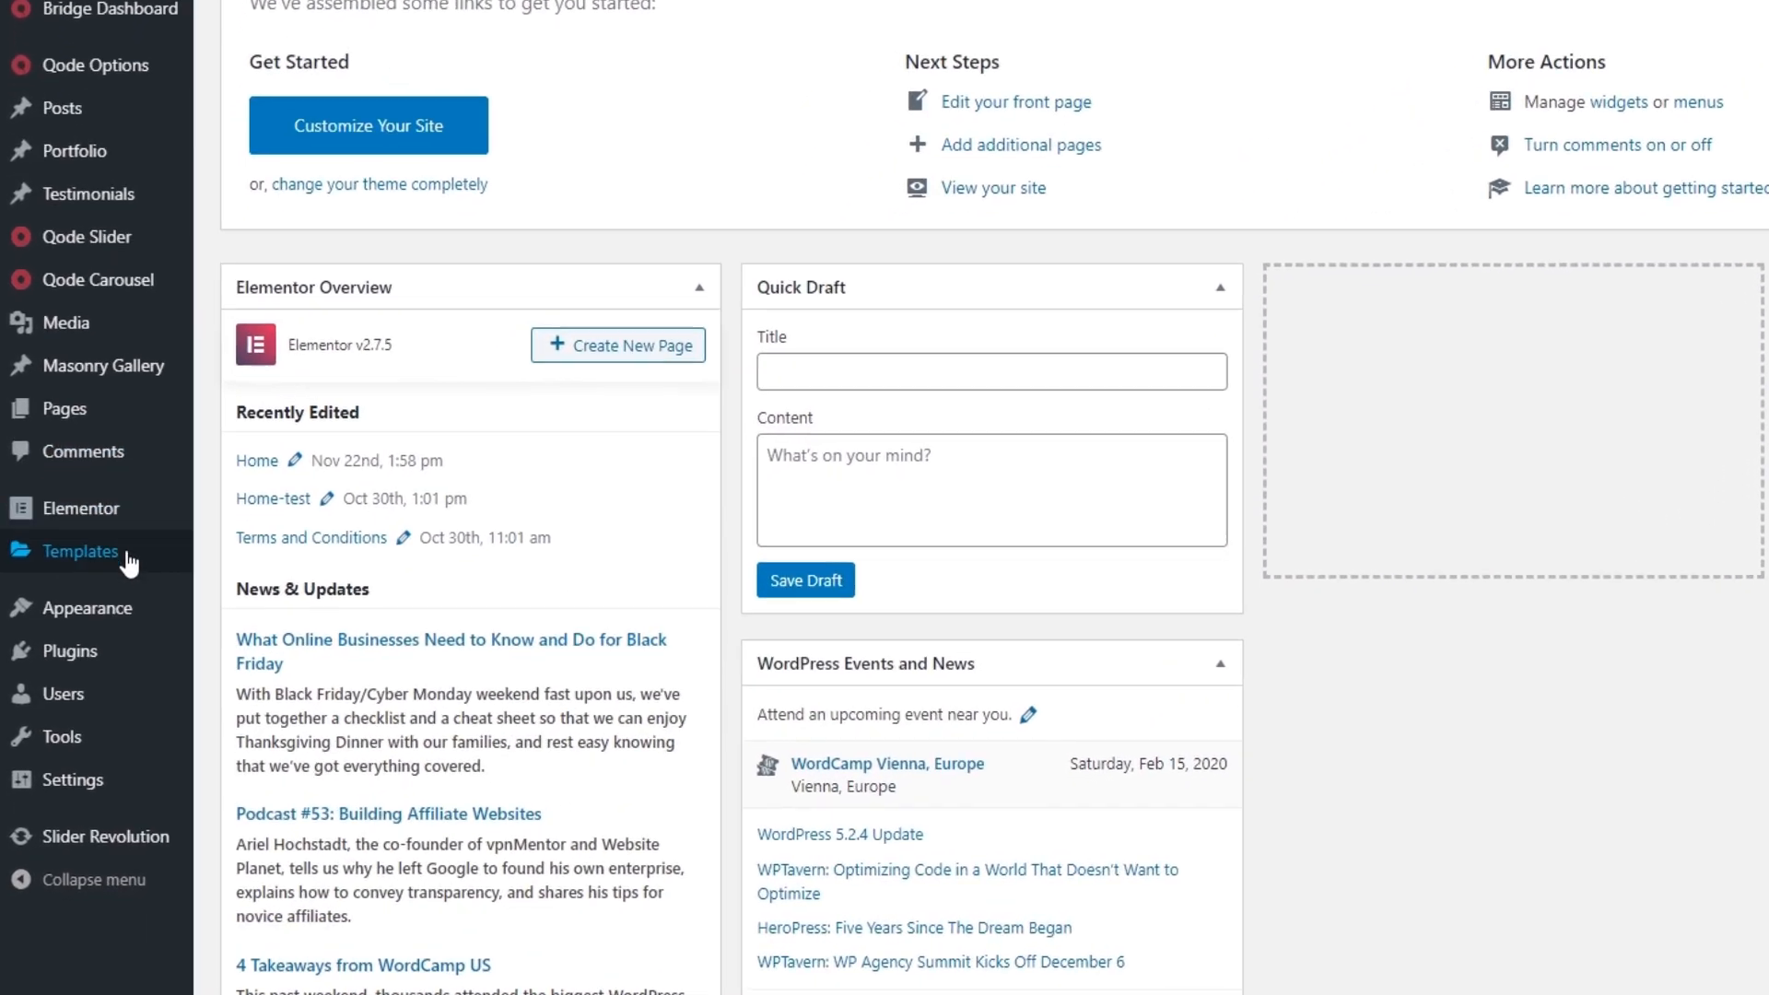
Step: Open the site's menu editor and delete the Faq Menu
mouse_move(130, 612)
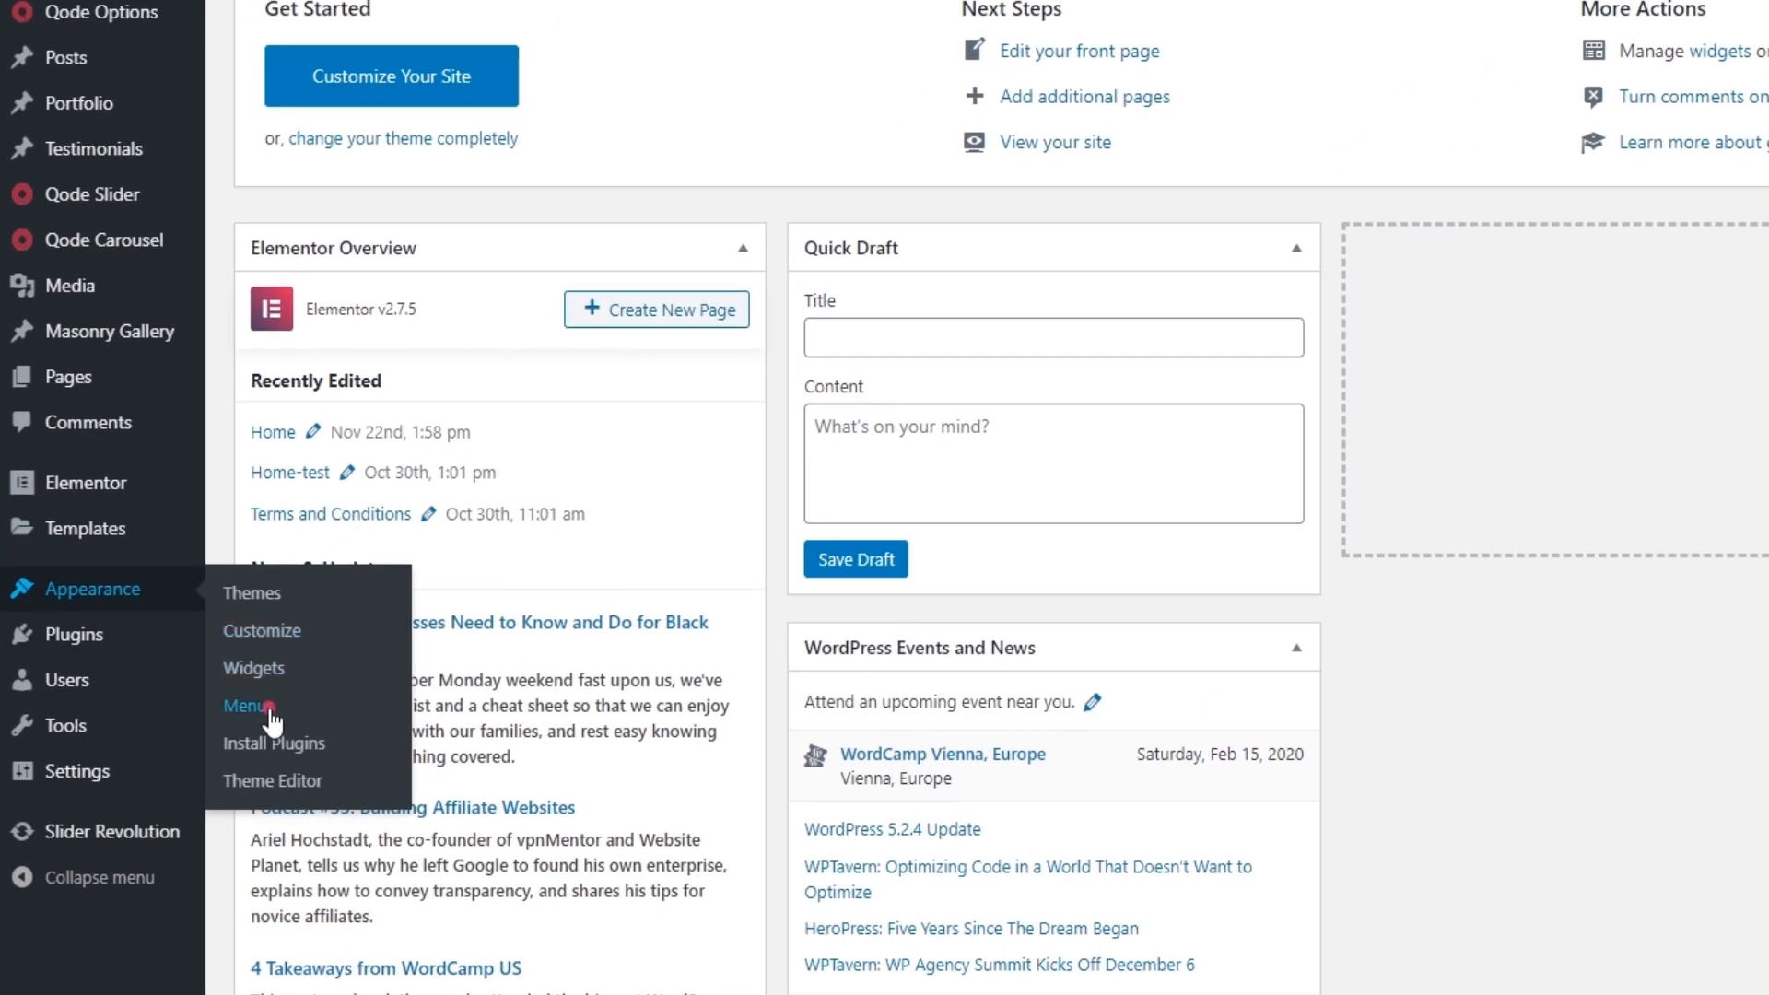
click(268, 710)
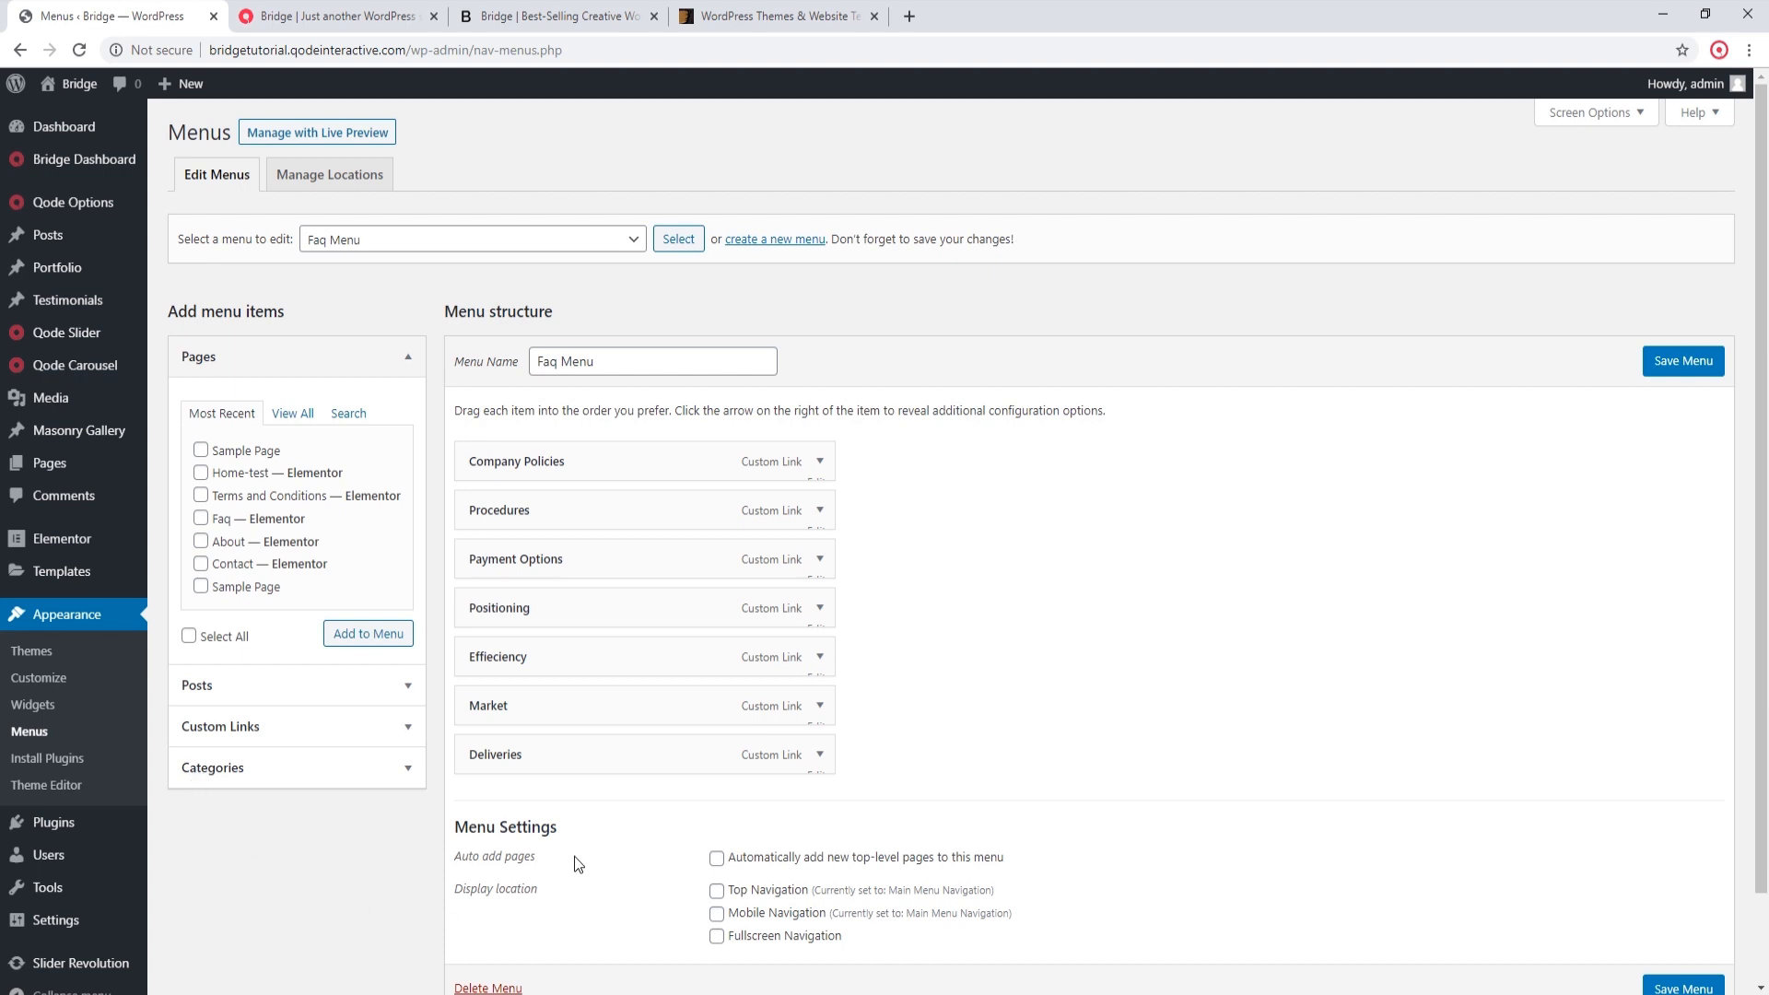
scroll(577, 864, down, 1)
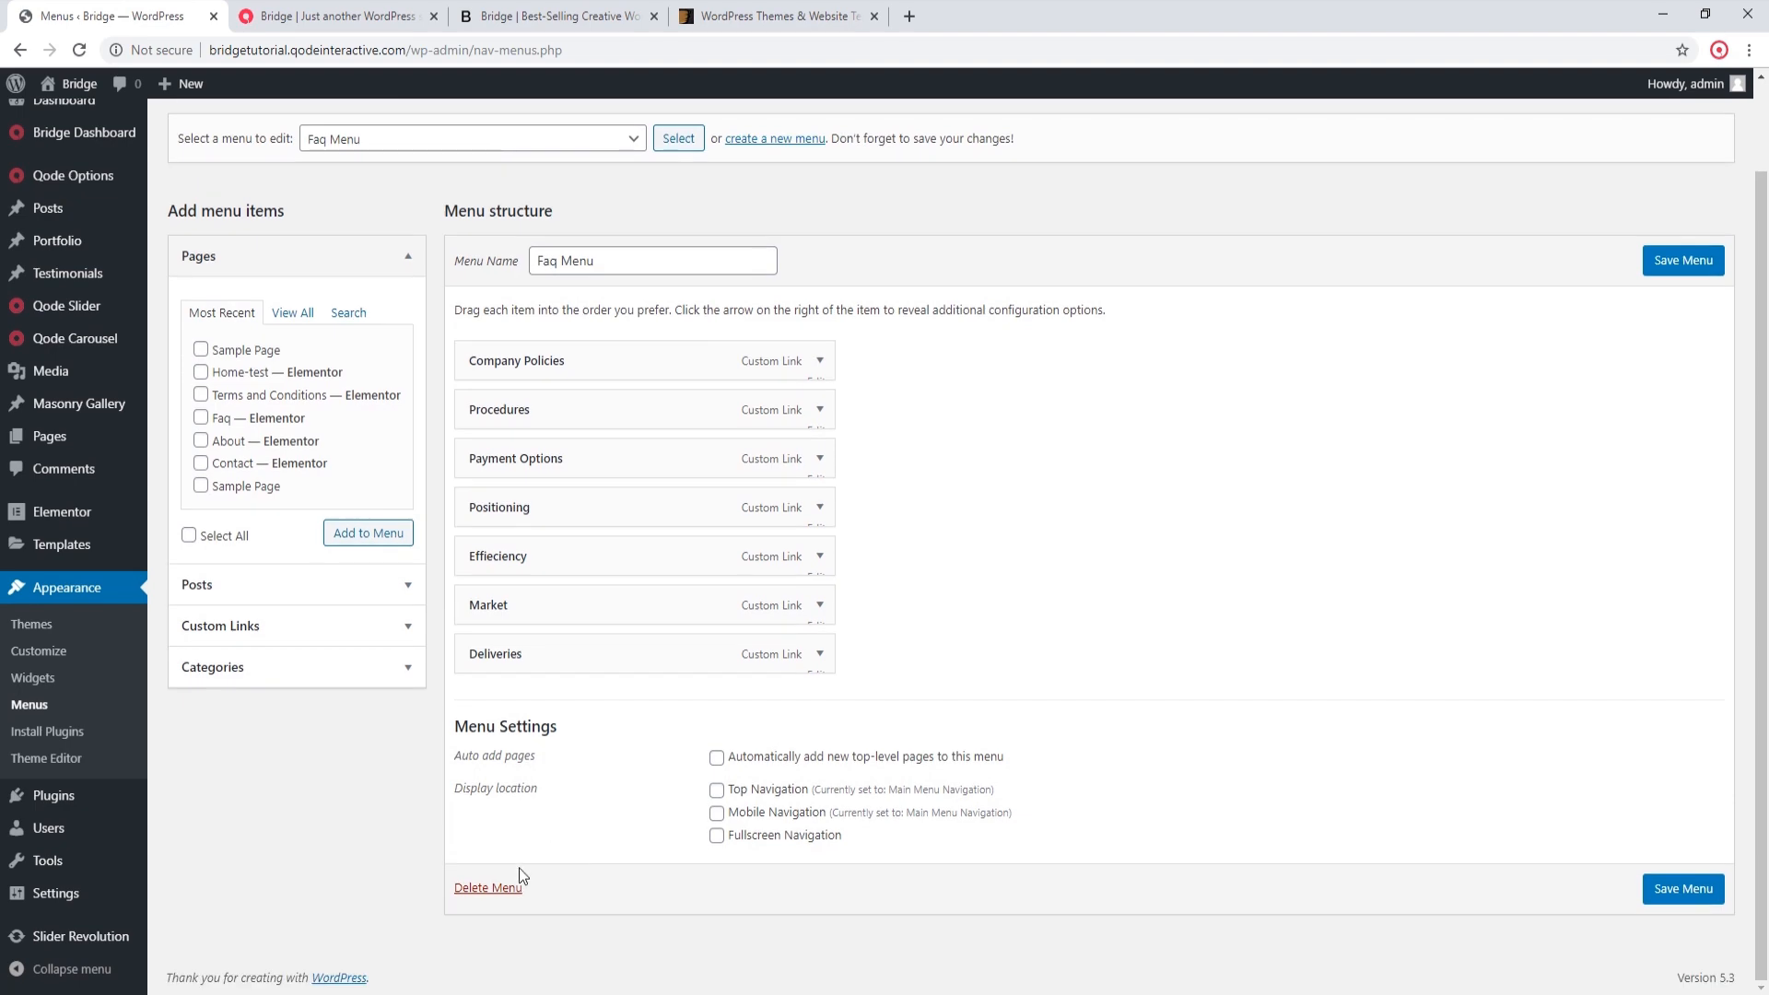
click(488, 887)
click(964, 179)
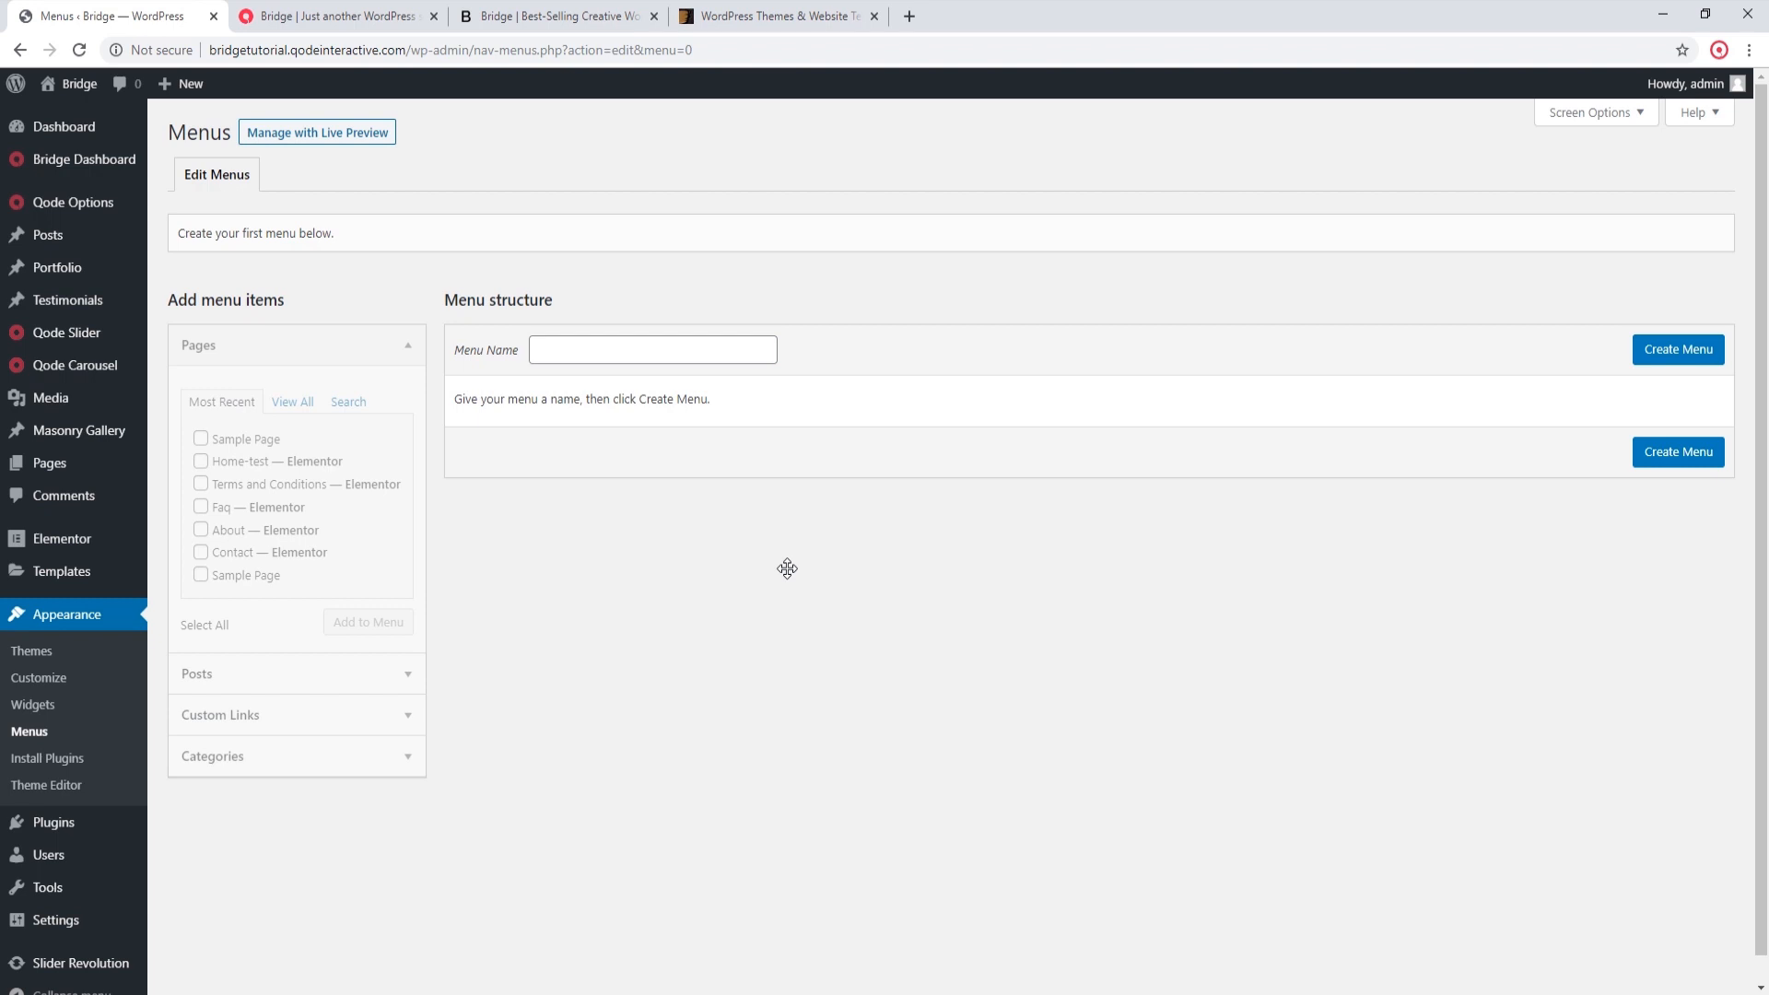
Step: Open the import options for the Elementor demo New Demo 279 - App Landing and activate its required Contact Form 7 plugin
mouse_move(129, 162)
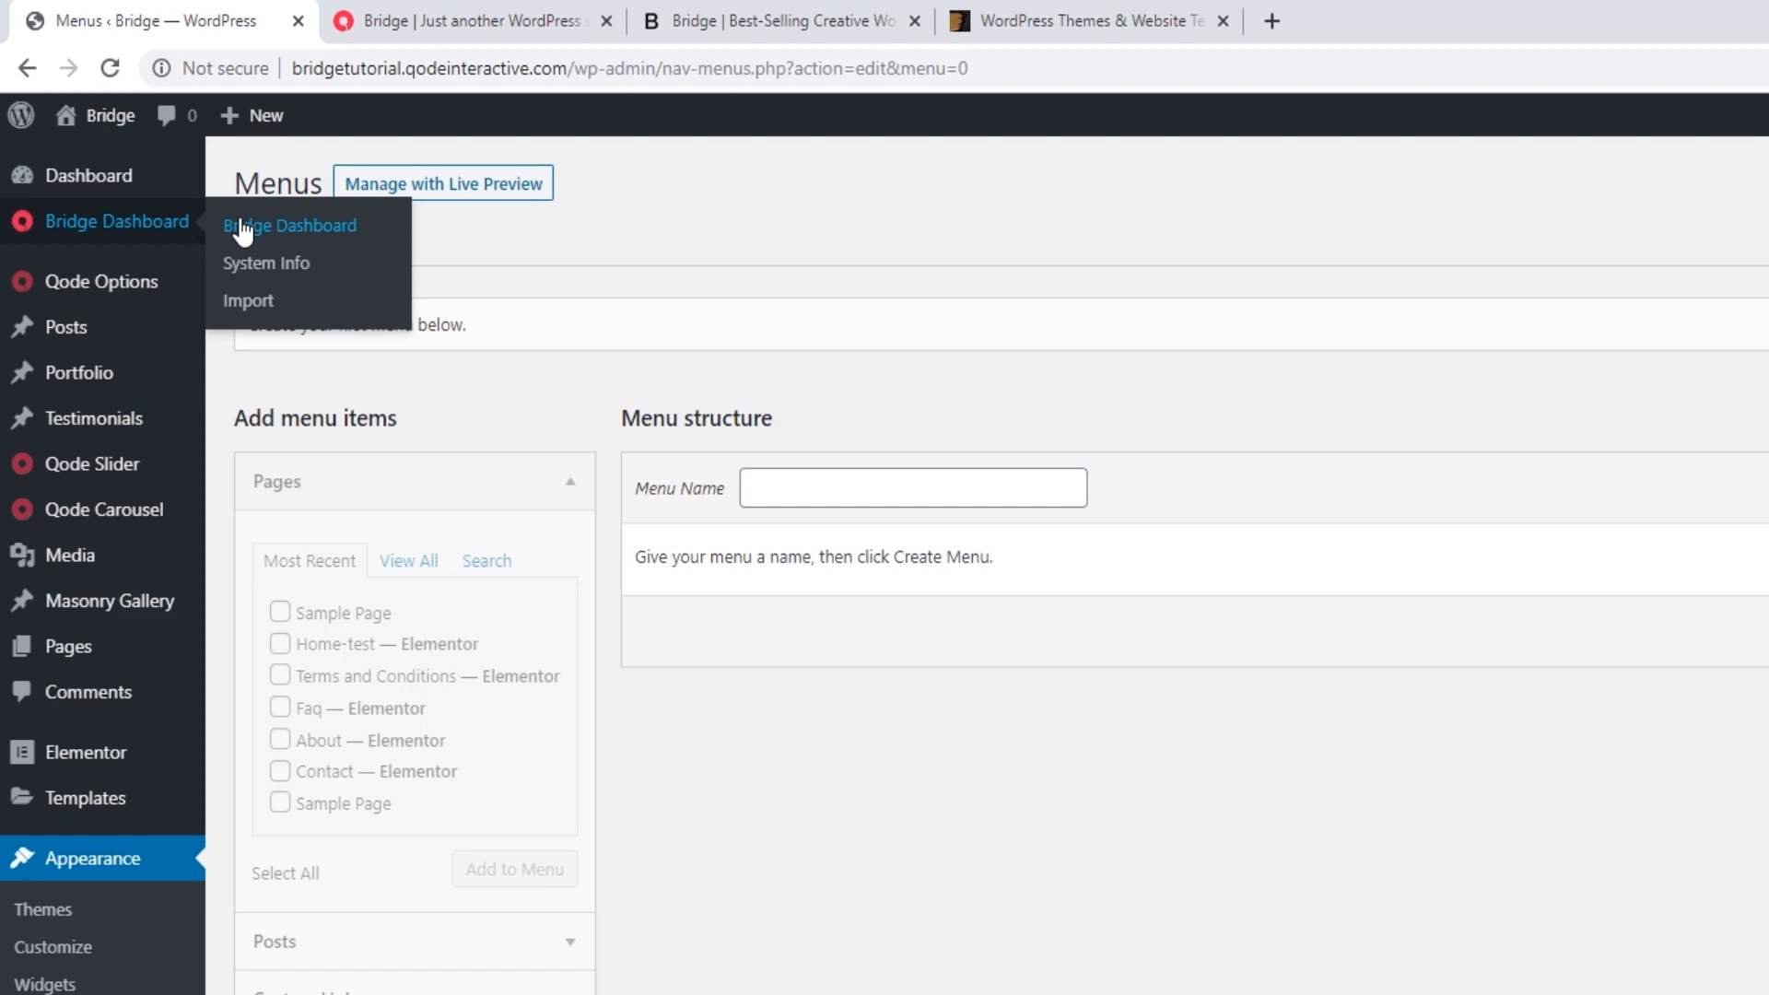
click(251, 302)
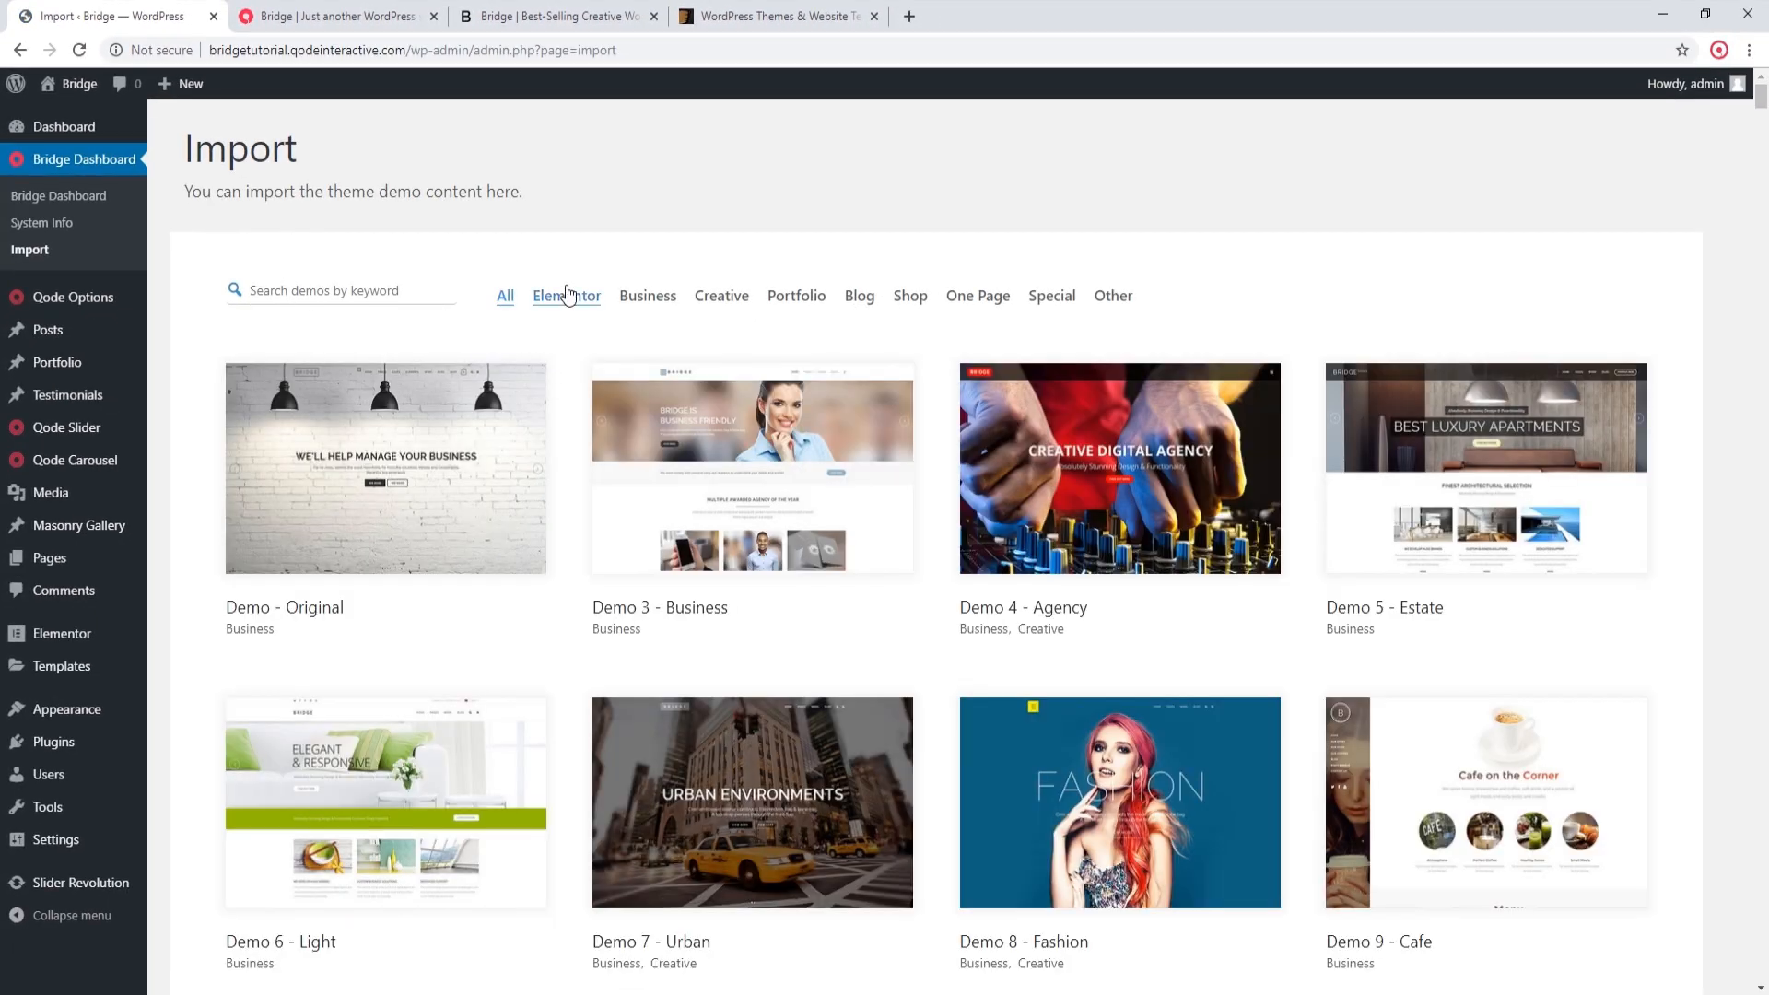
click(568, 294)
scroll(575, 330, down, 12)
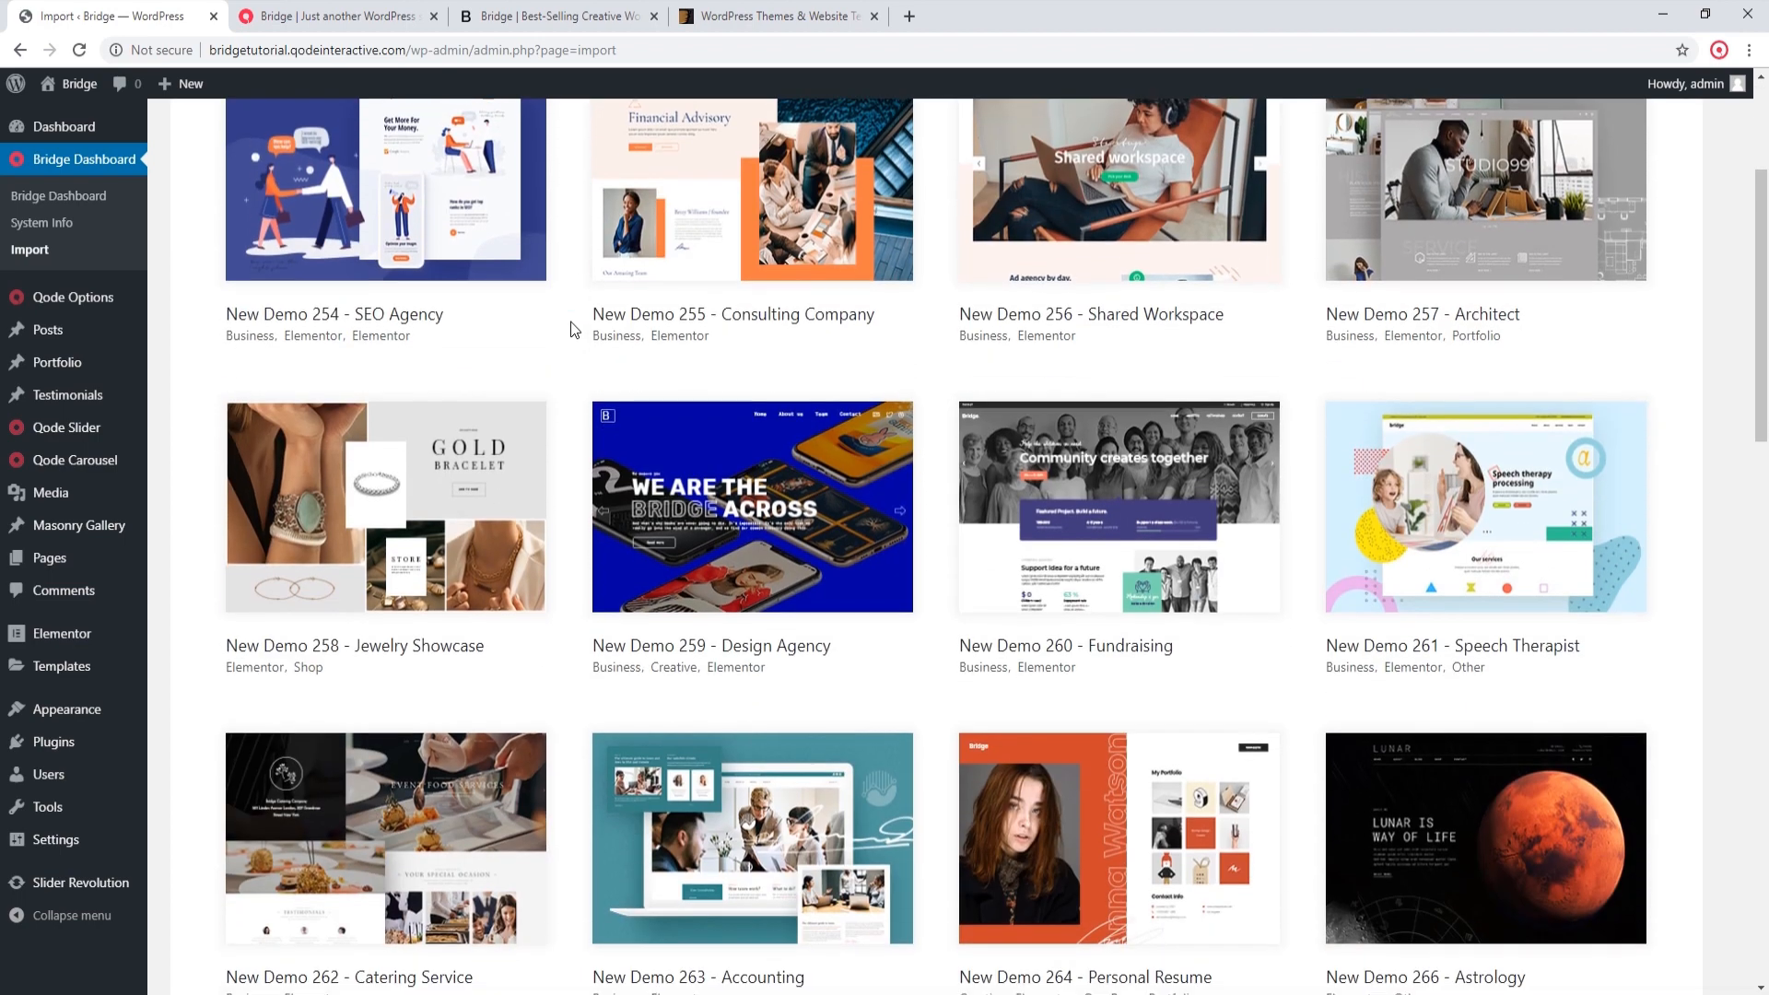
scroll(575, 330, down, 4)
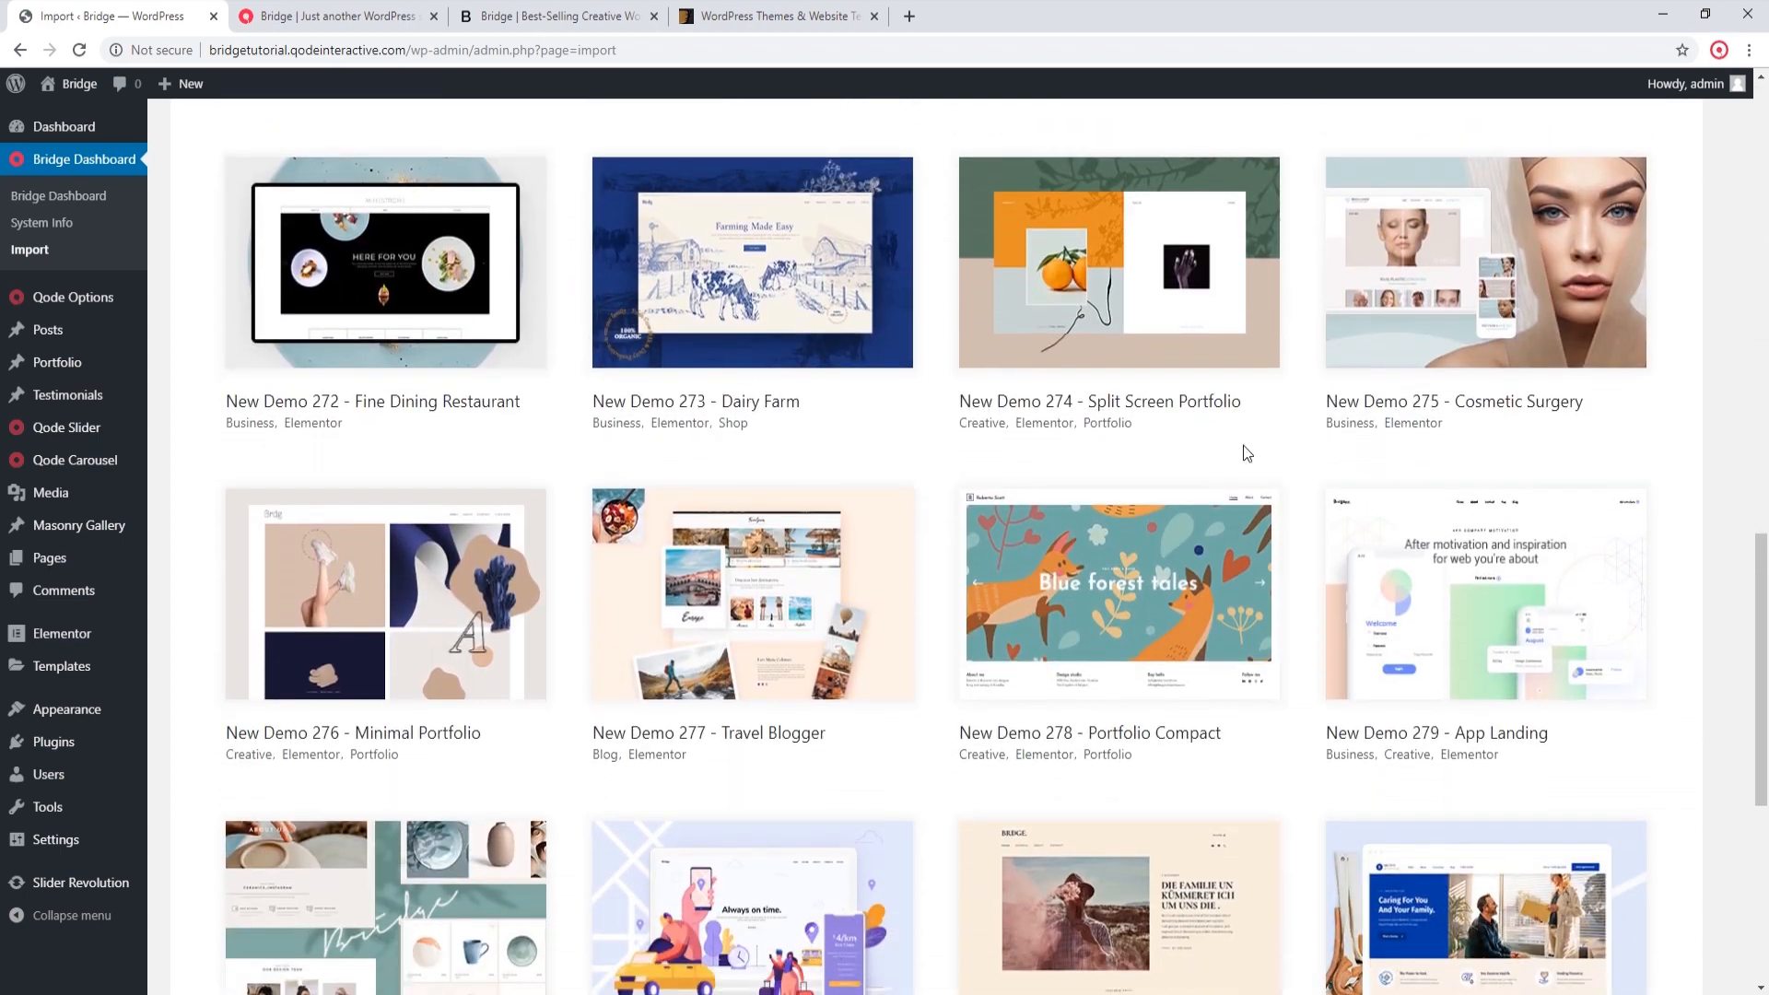
click(1533, 576)
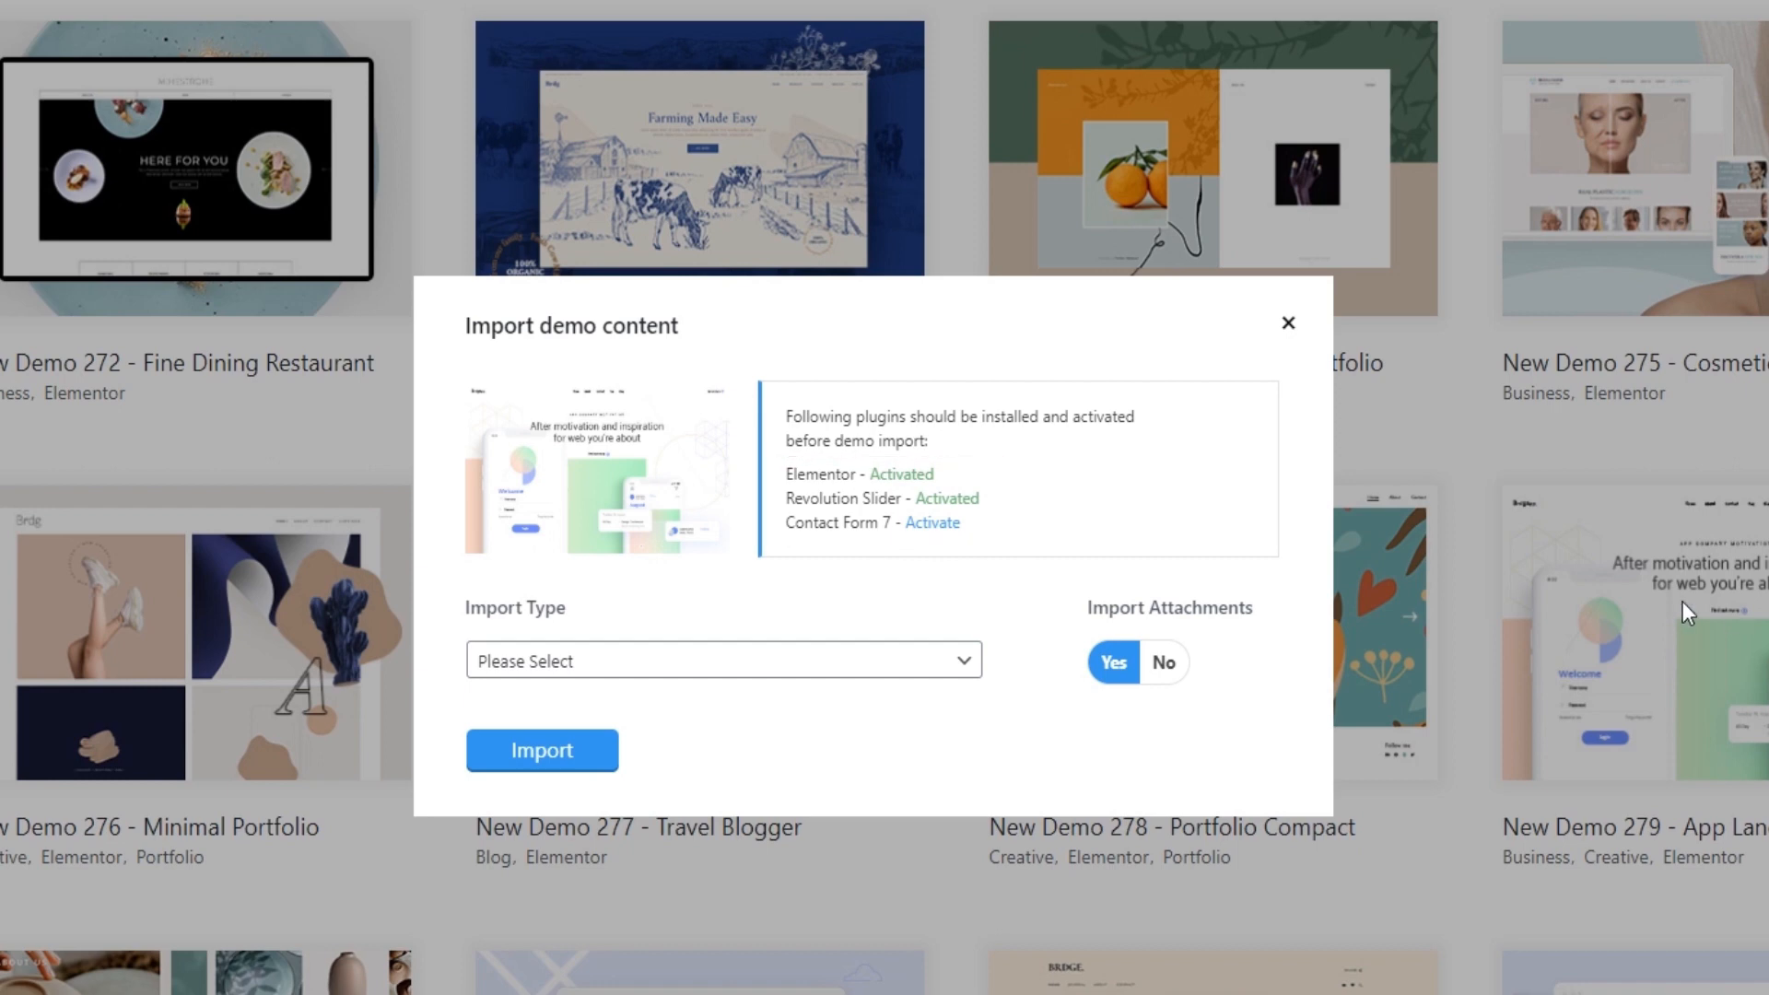
click(933, 523)
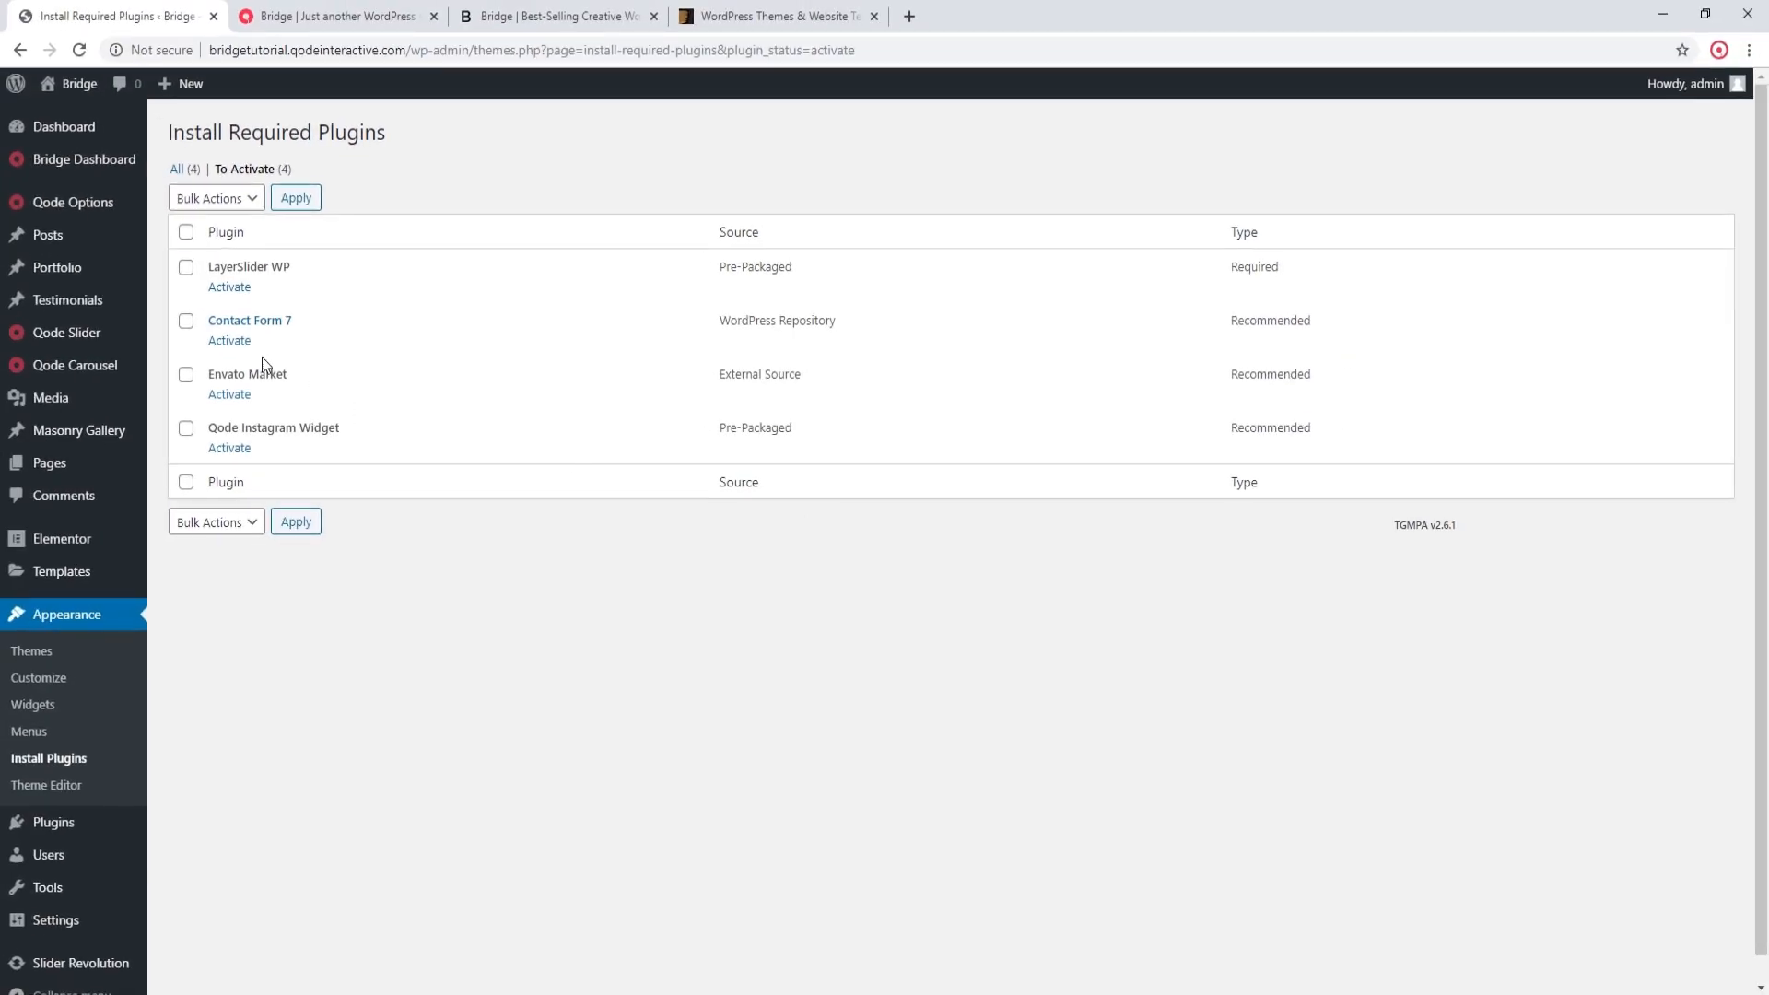
click(225, 342)
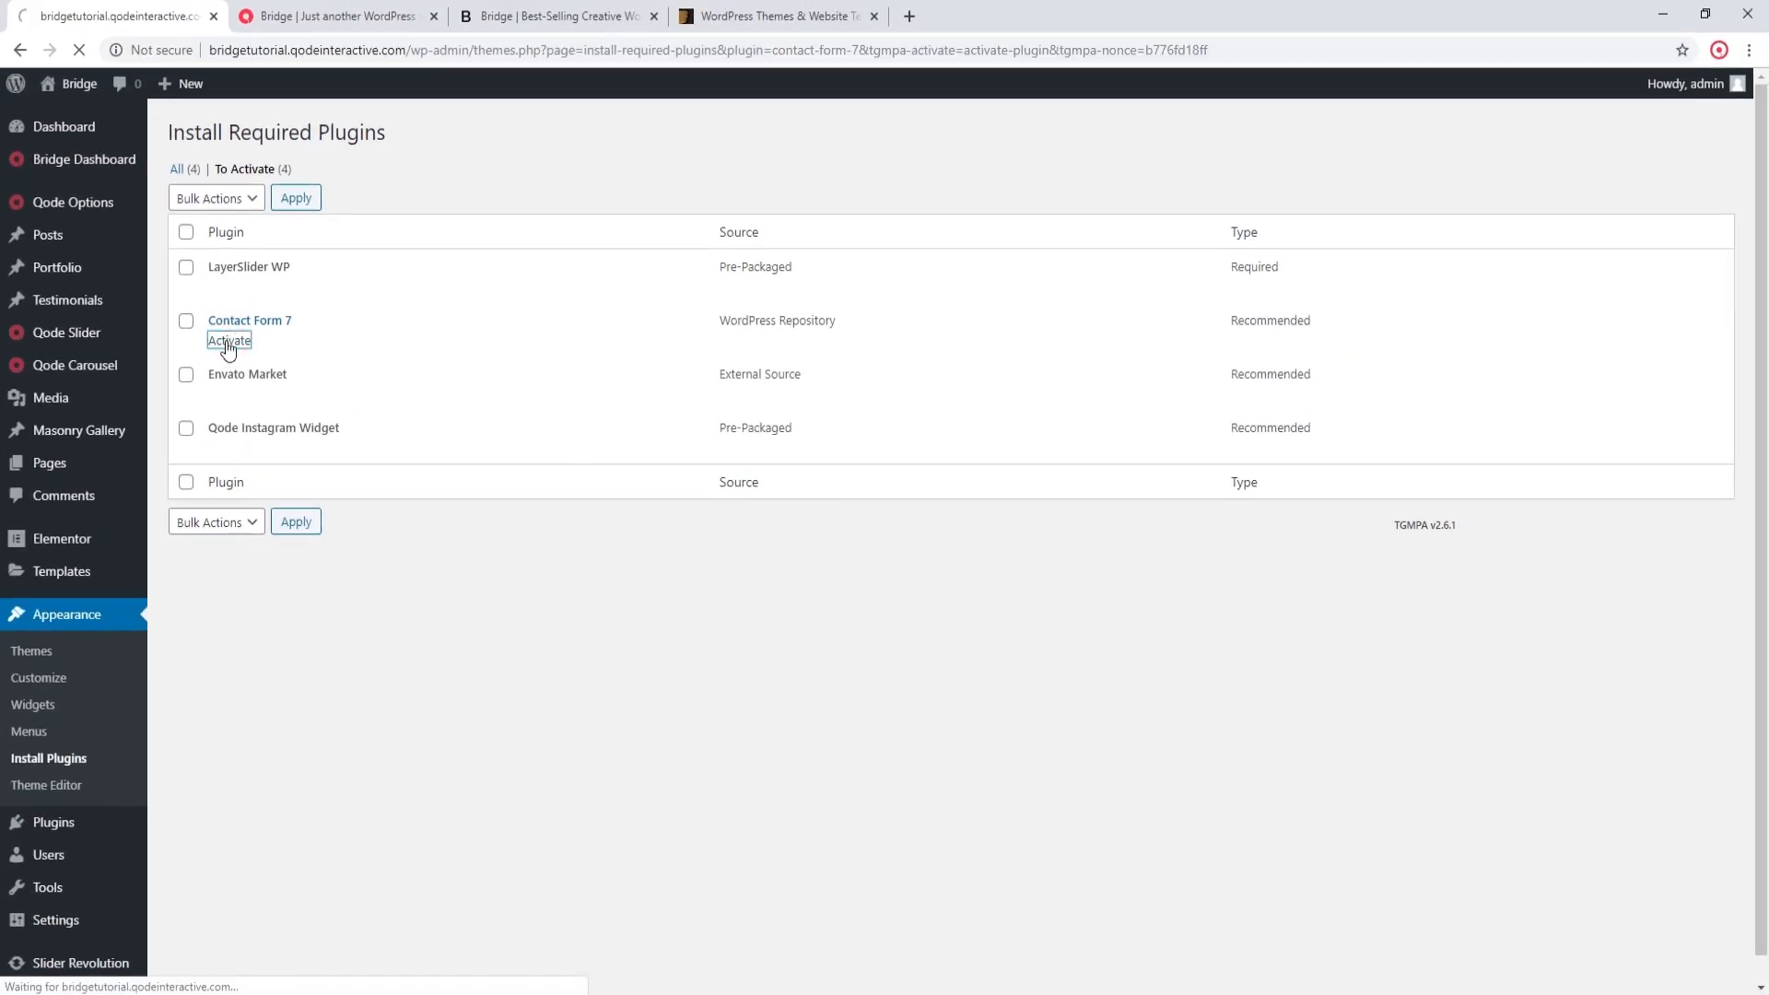
Step: Deactivate the Qode News and Qode Twitter Feed plugins in bulk, and deactivate Slider Revolution
mouse_move(107, 538)
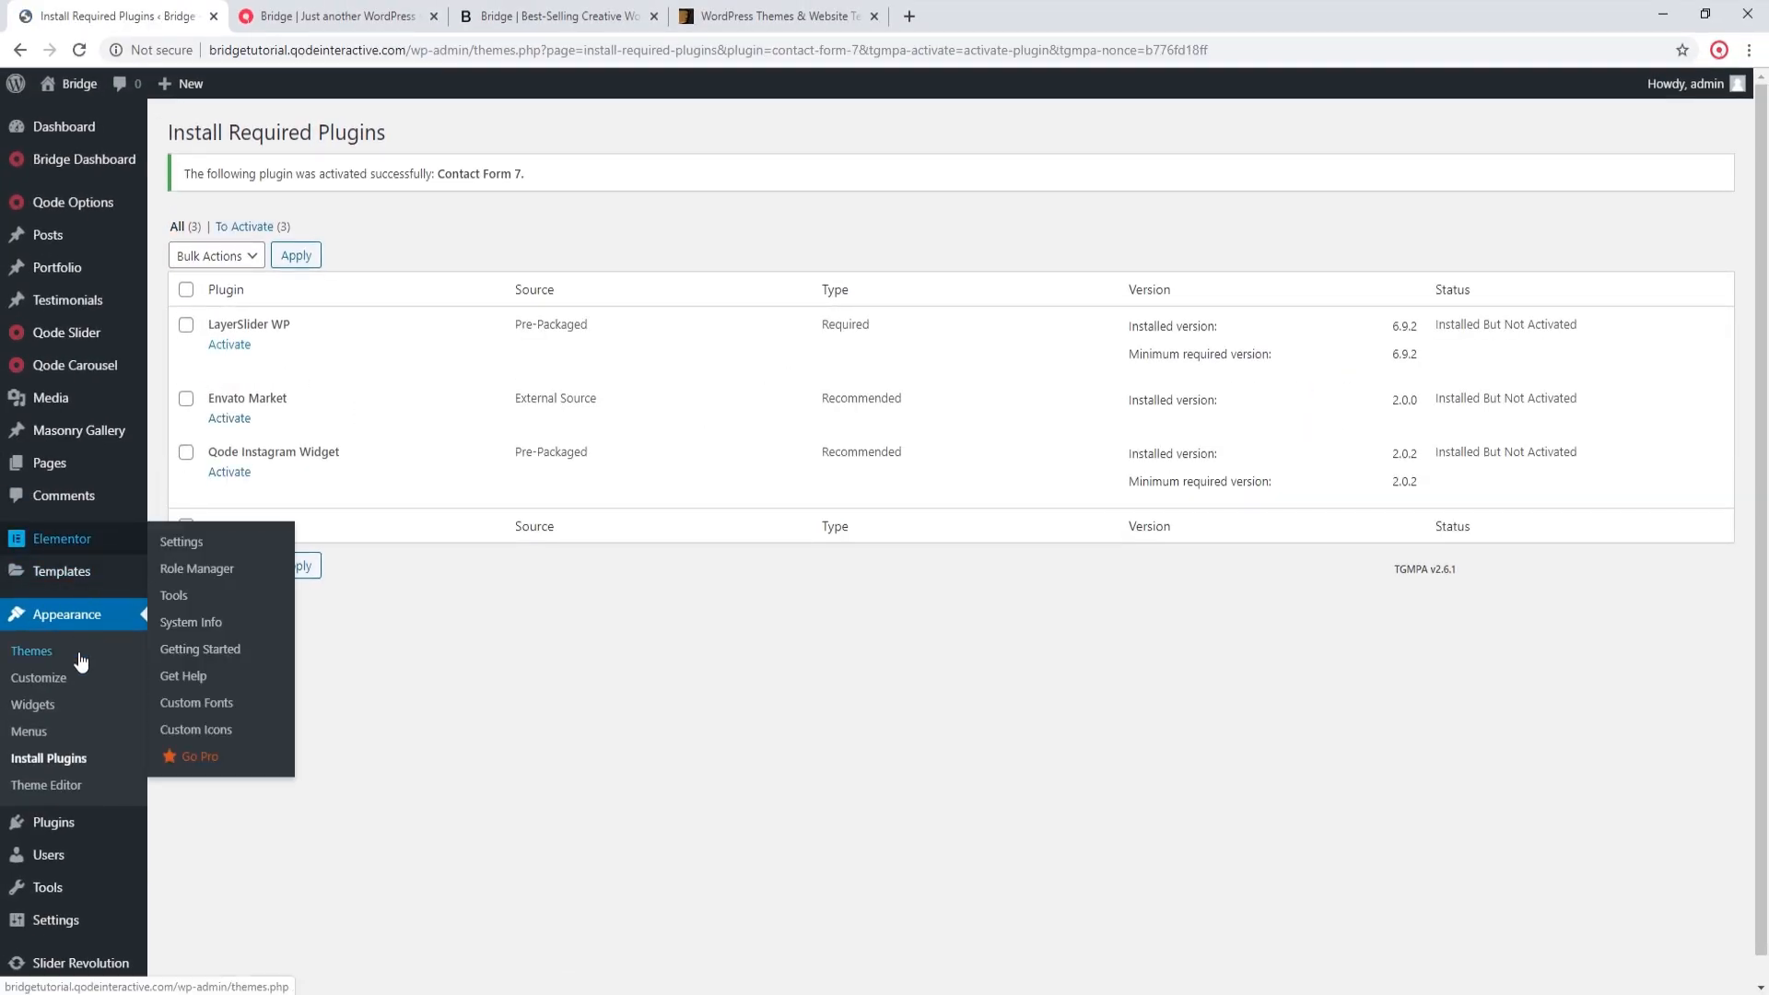
click(61, 823)
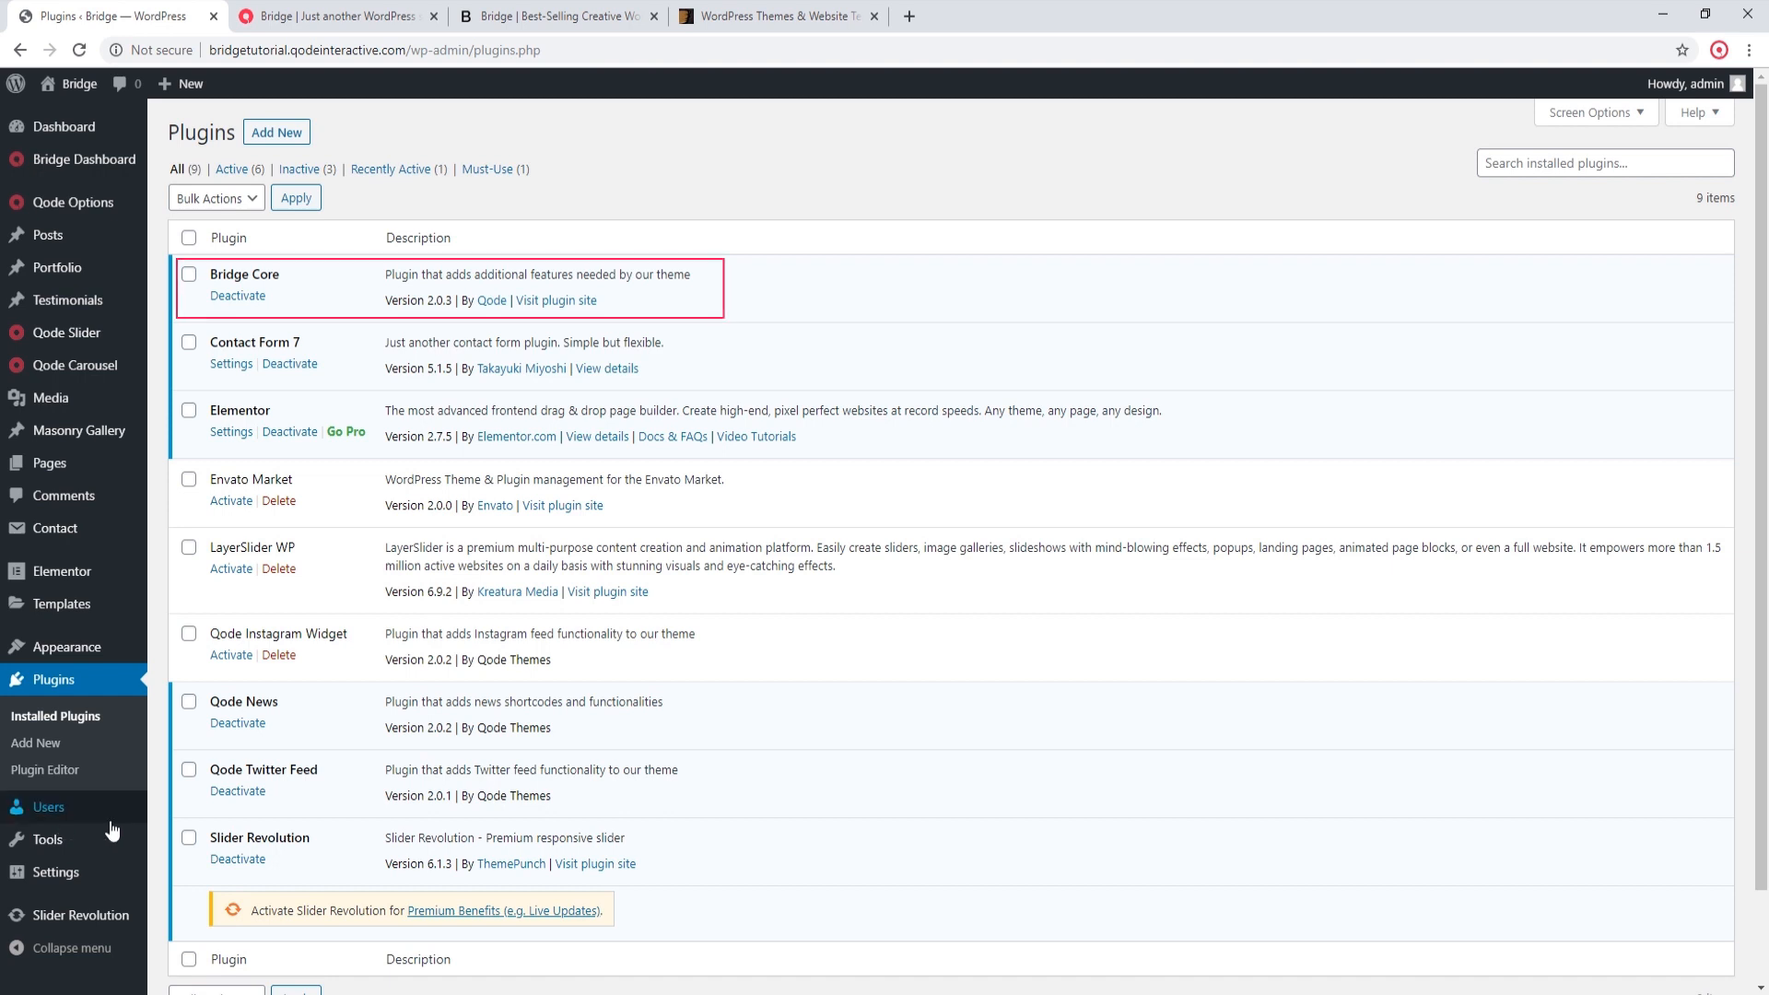
scroll(280, 715, down, 2)
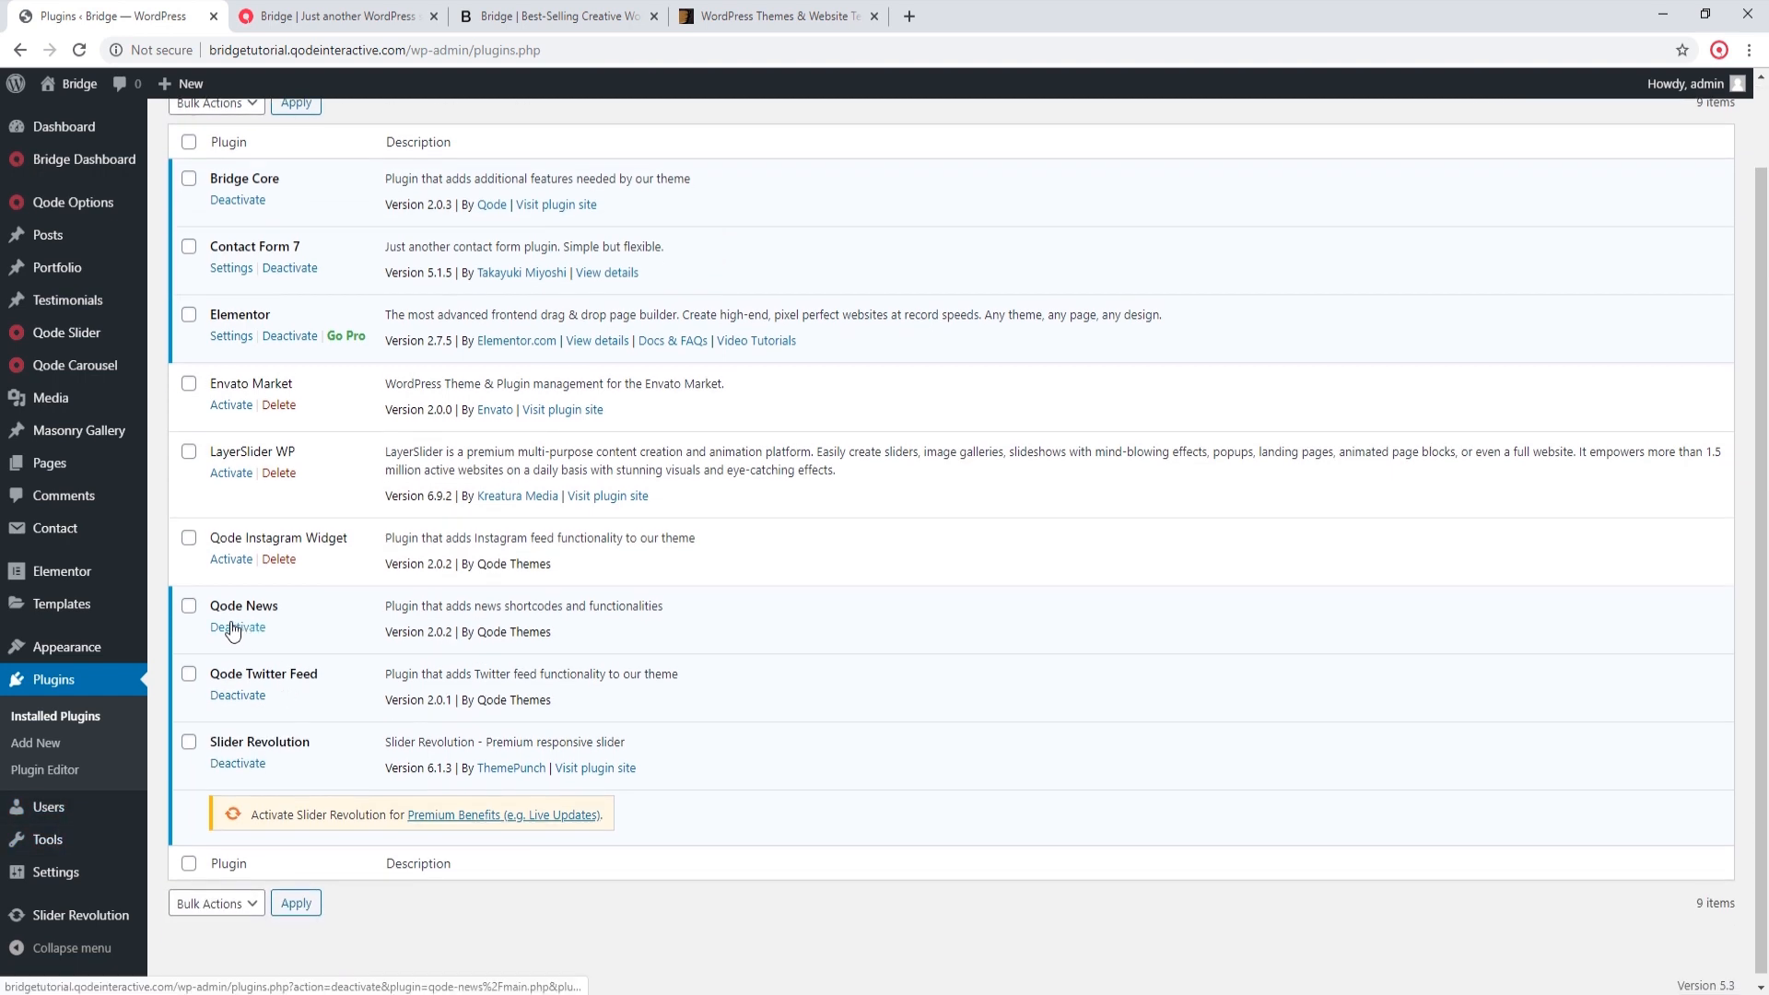
click(189, 607)
click(189, 674)
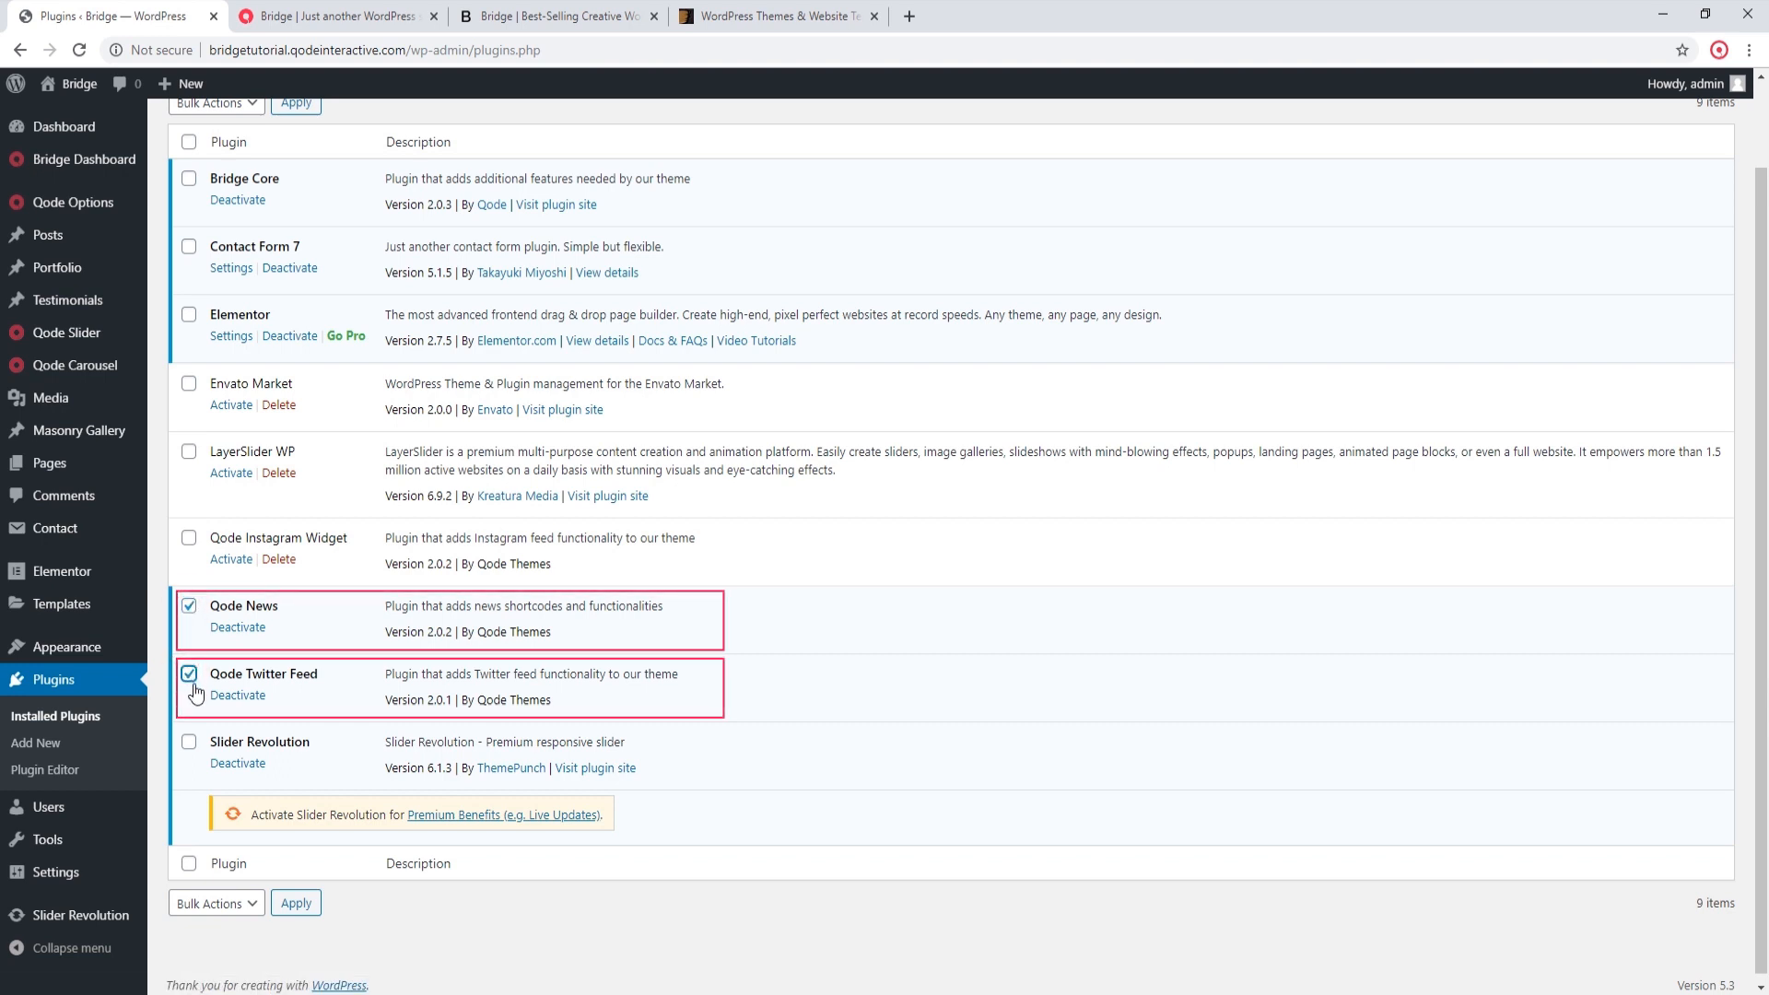
click(226, 903)
click(221, 846)
click(296, 903)
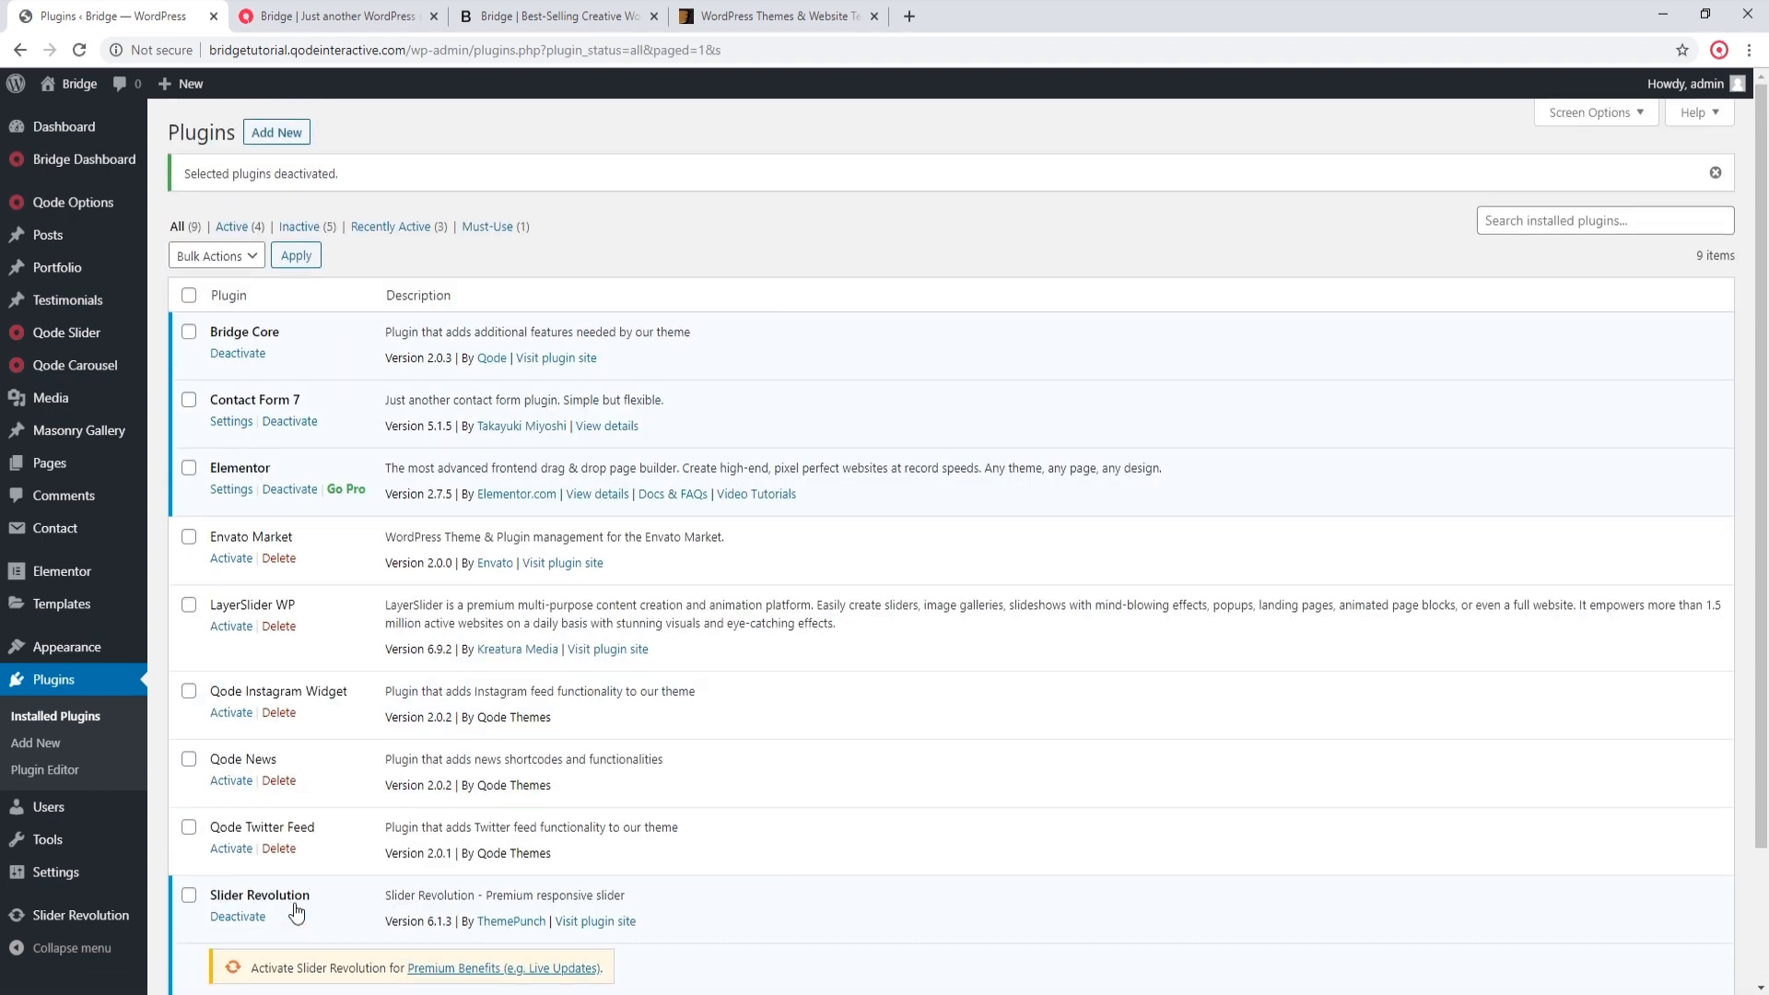
scroll(676, 636, down, 1)
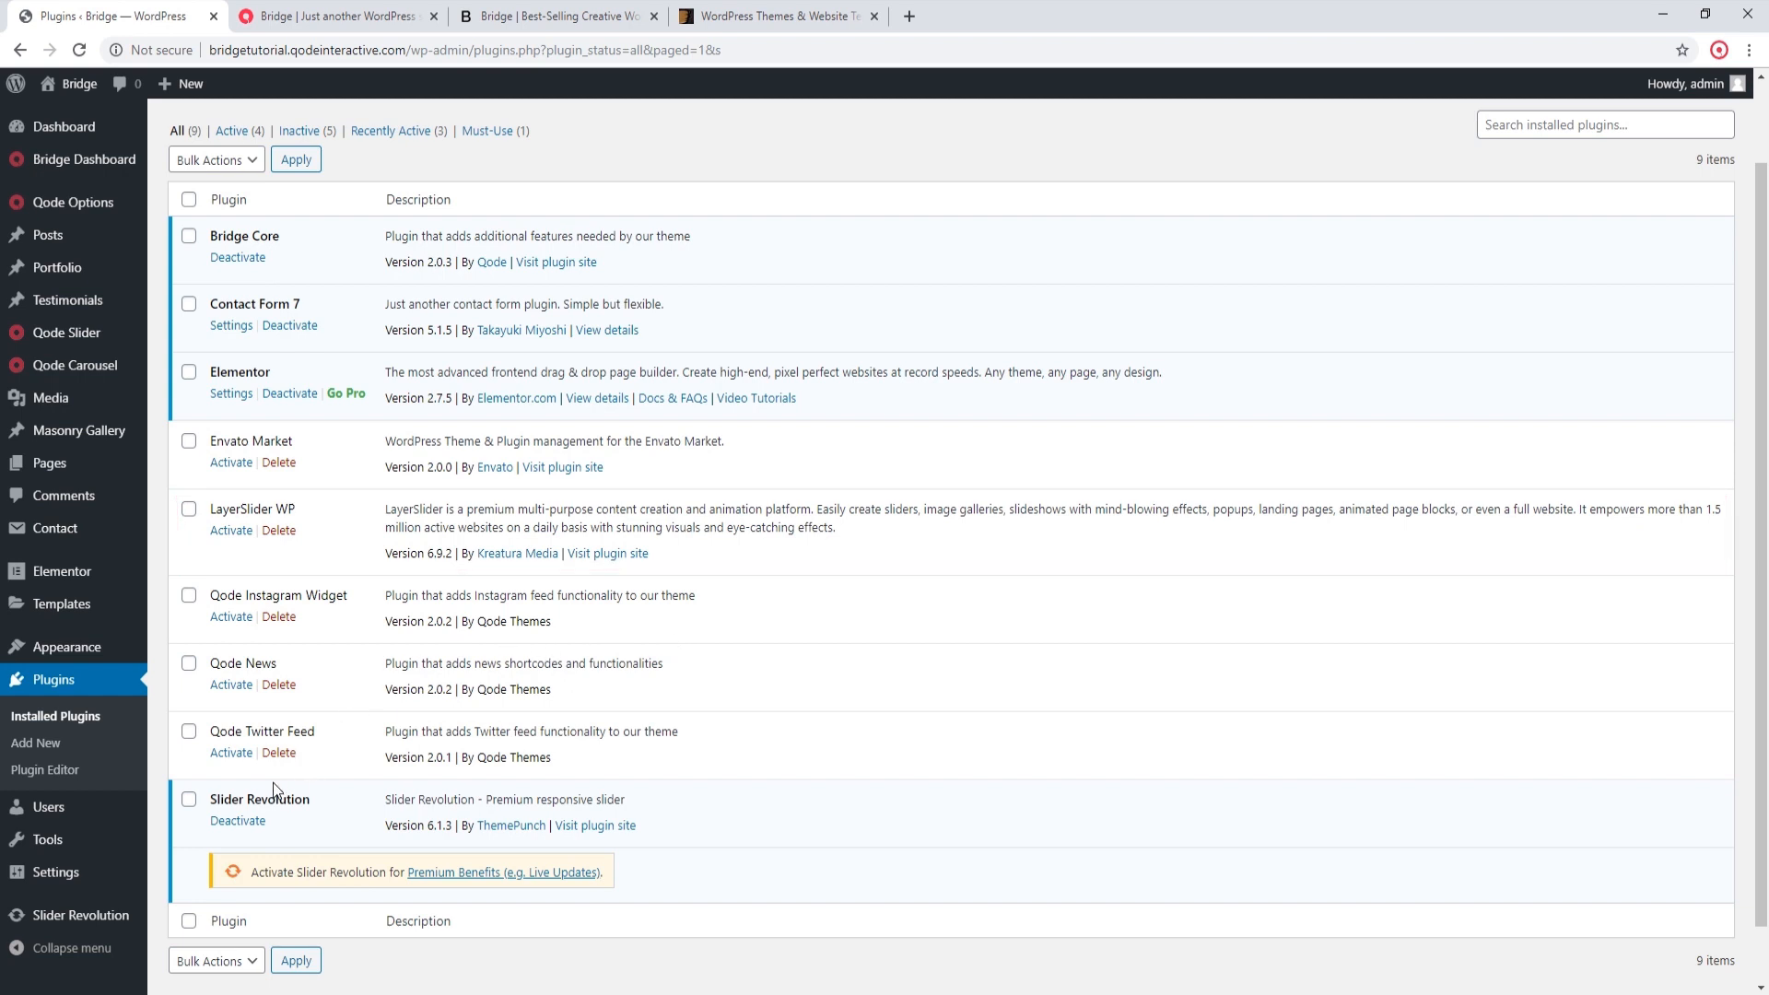
click(239, 823)
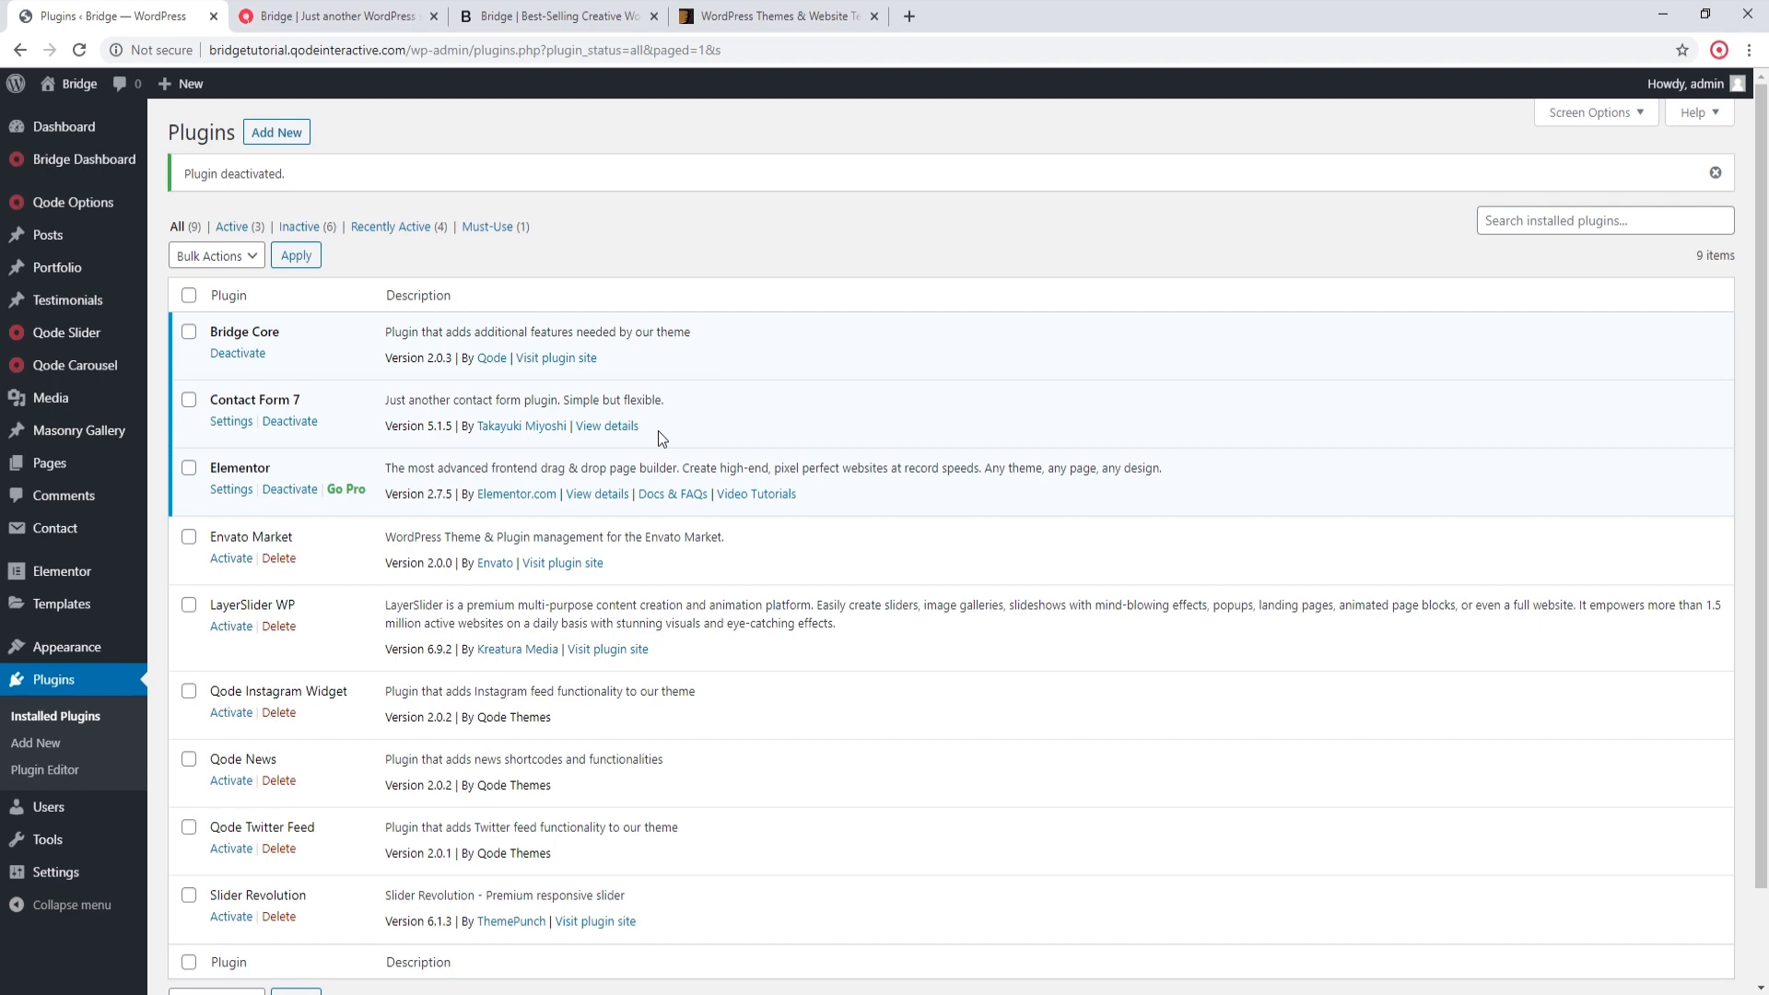
Step: Switch to ThemeForest, open the account's purchased downloads, and download all files and documentation for the Bridge theme
click(813, 11)
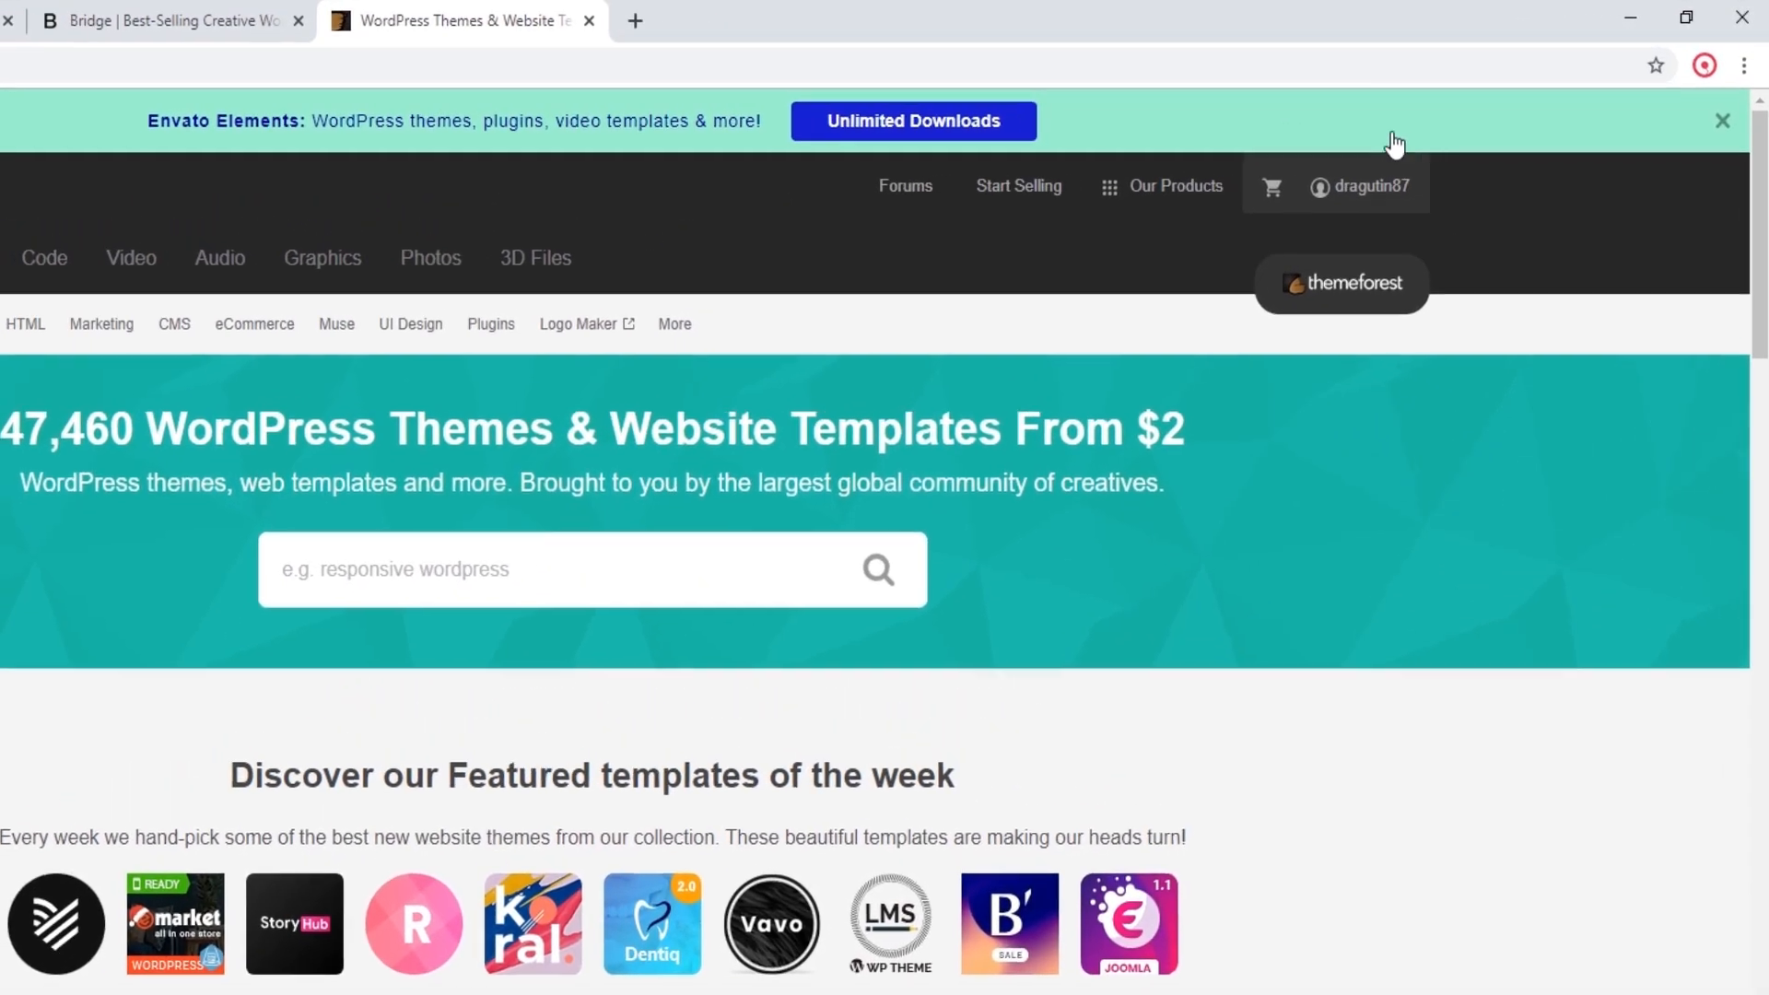
mouse_move(1406, 167)
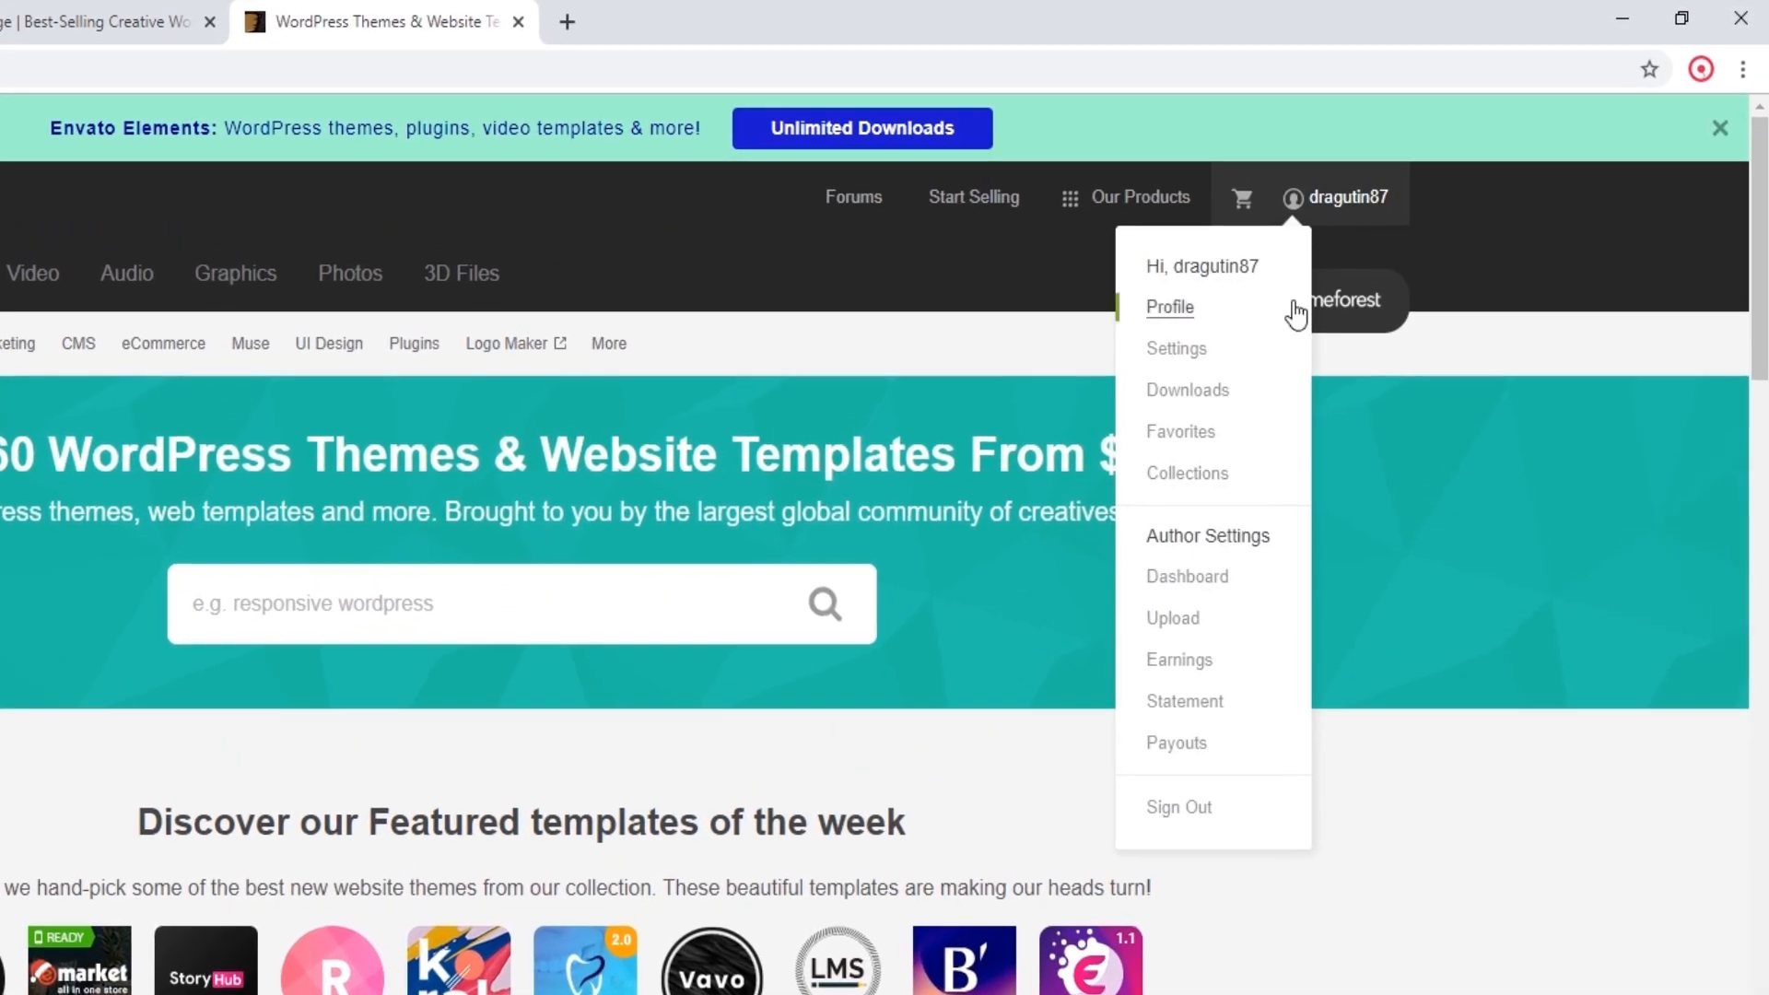
click(1197, 390)
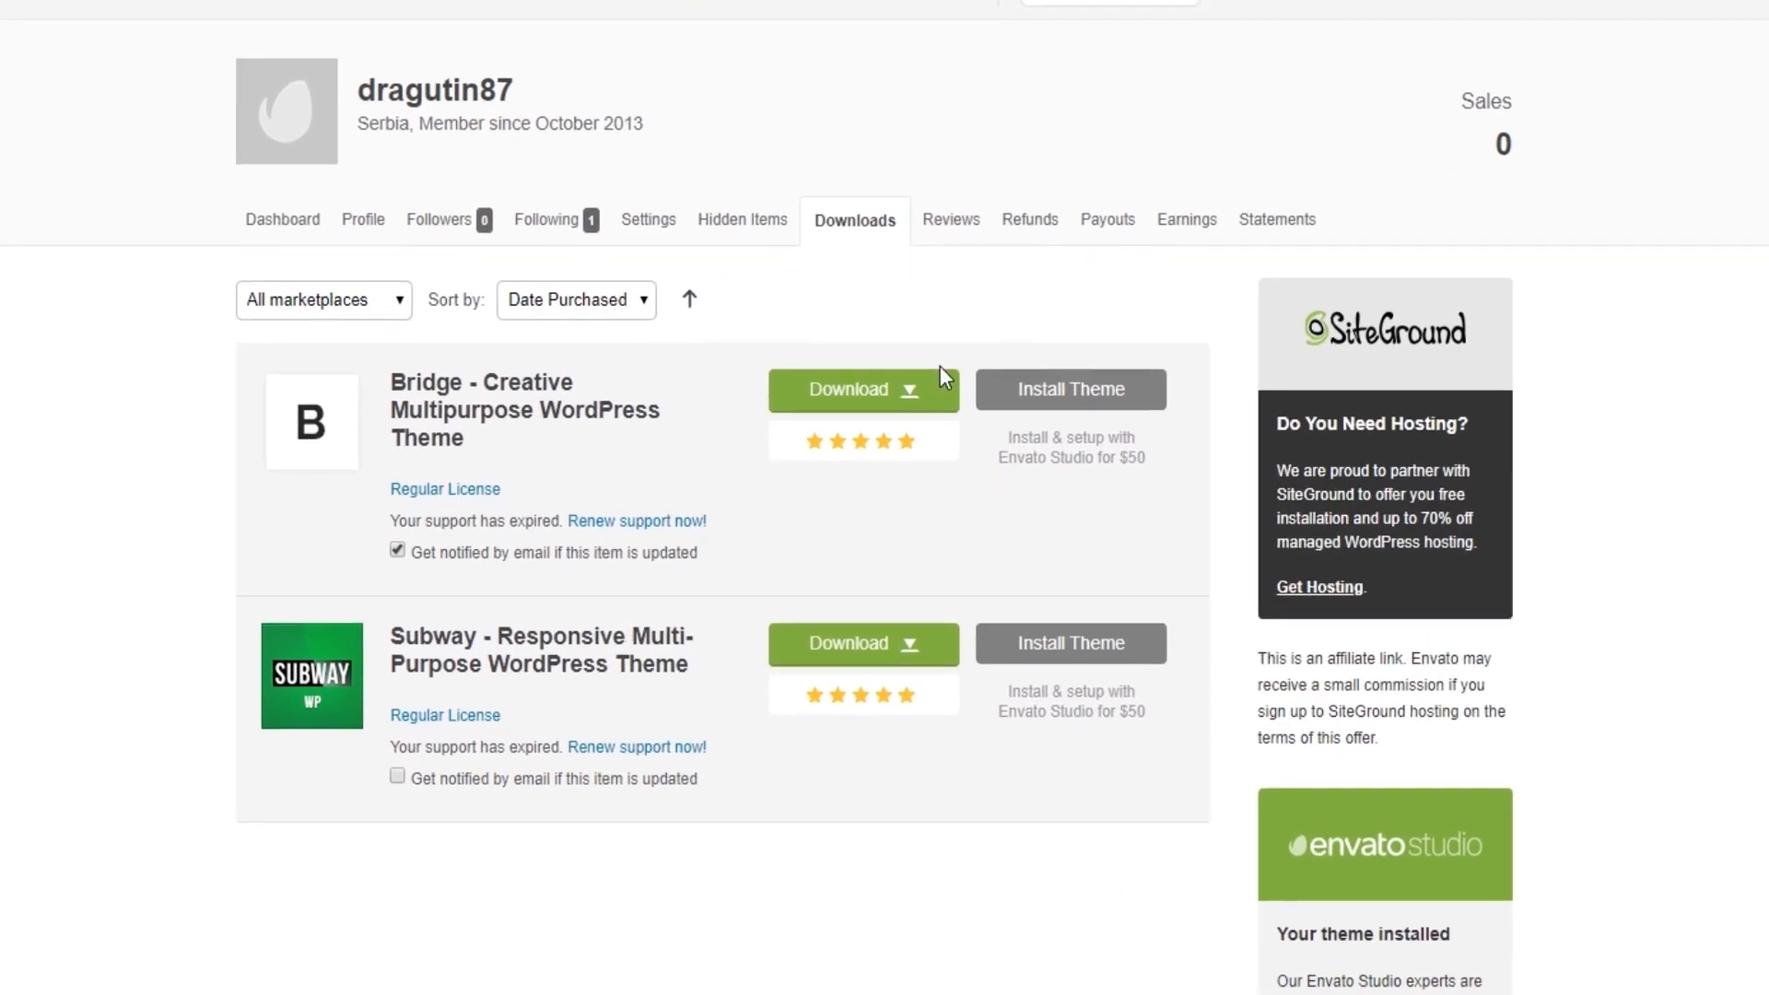
click(915, 391)
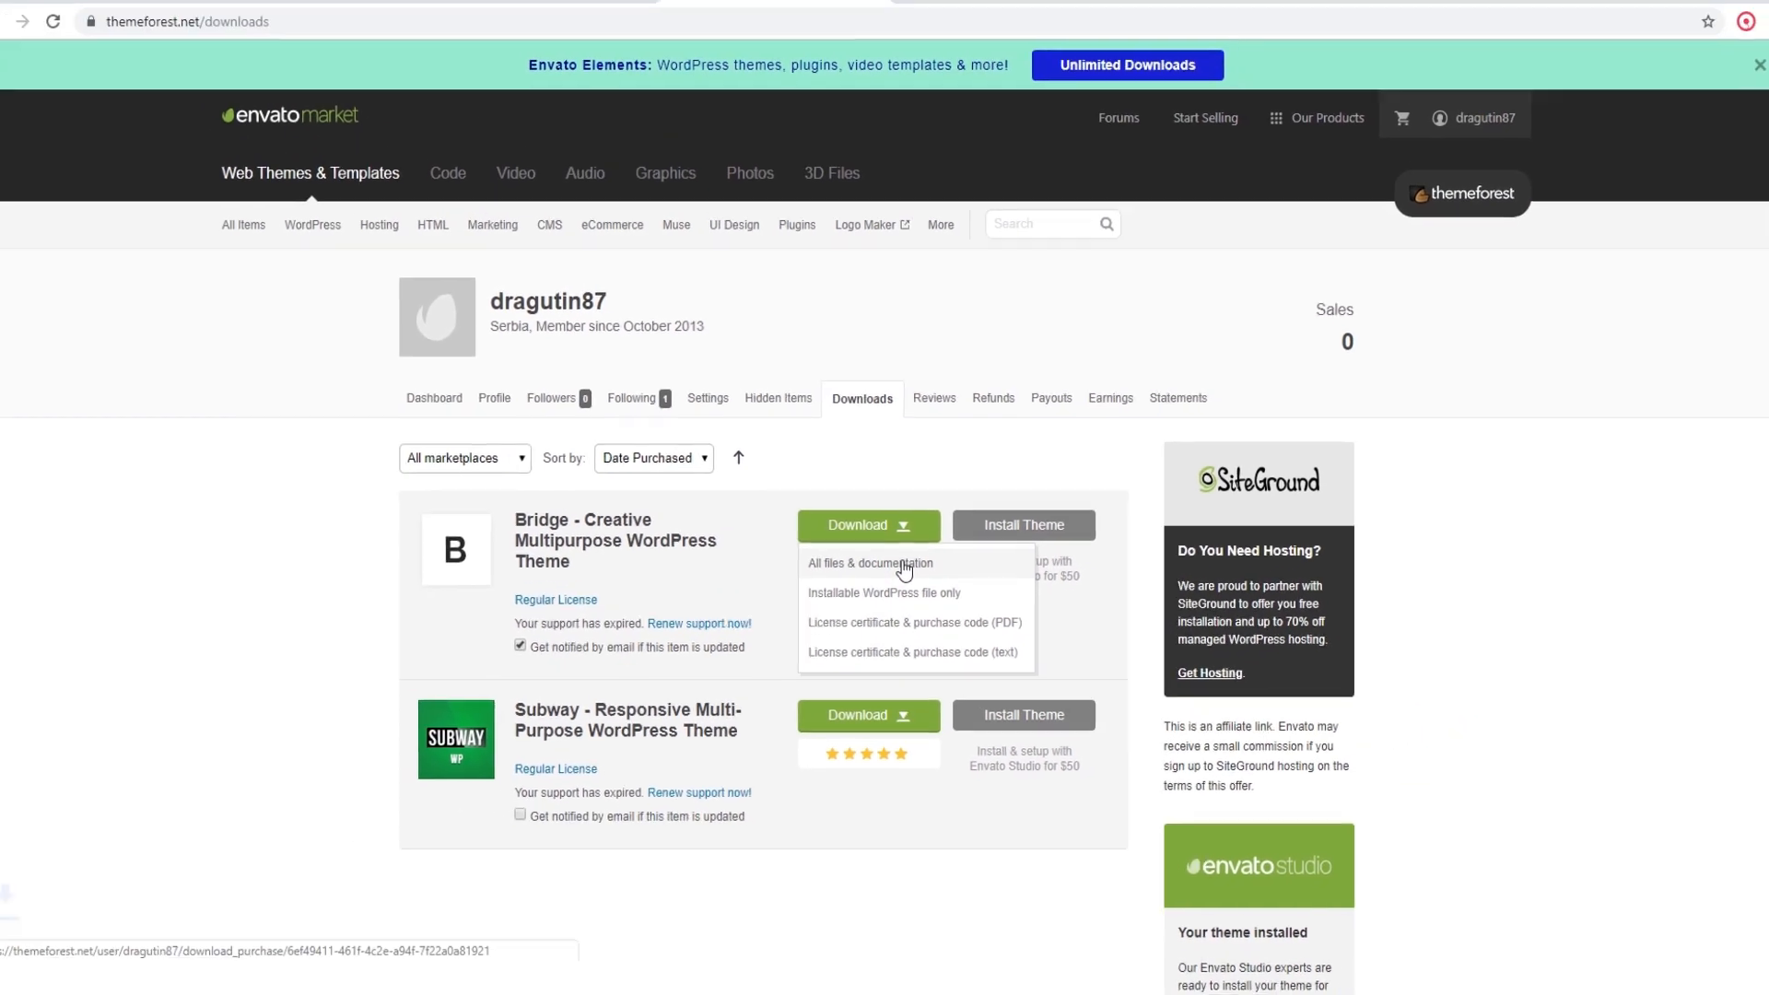
click(904, 564)
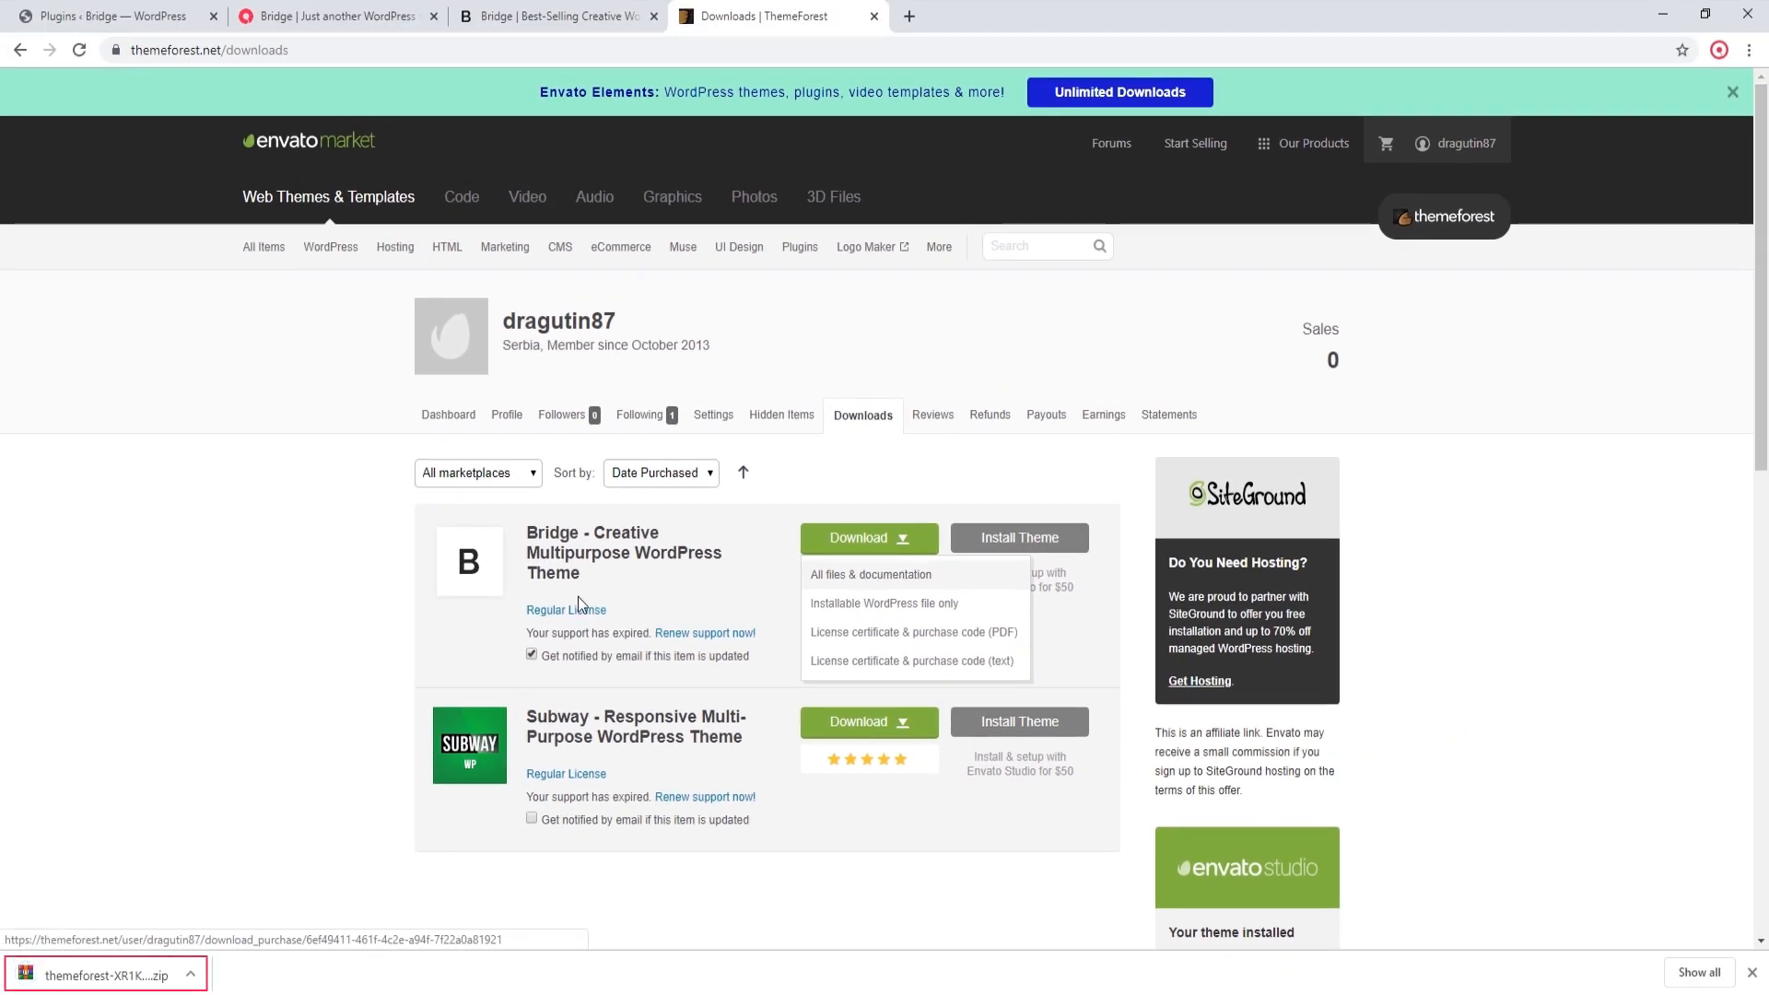
Step: Open the downloaded Bridge theme archive and launch index.html from xml export/demos, replacing all existing temporary files
click(141, 981)
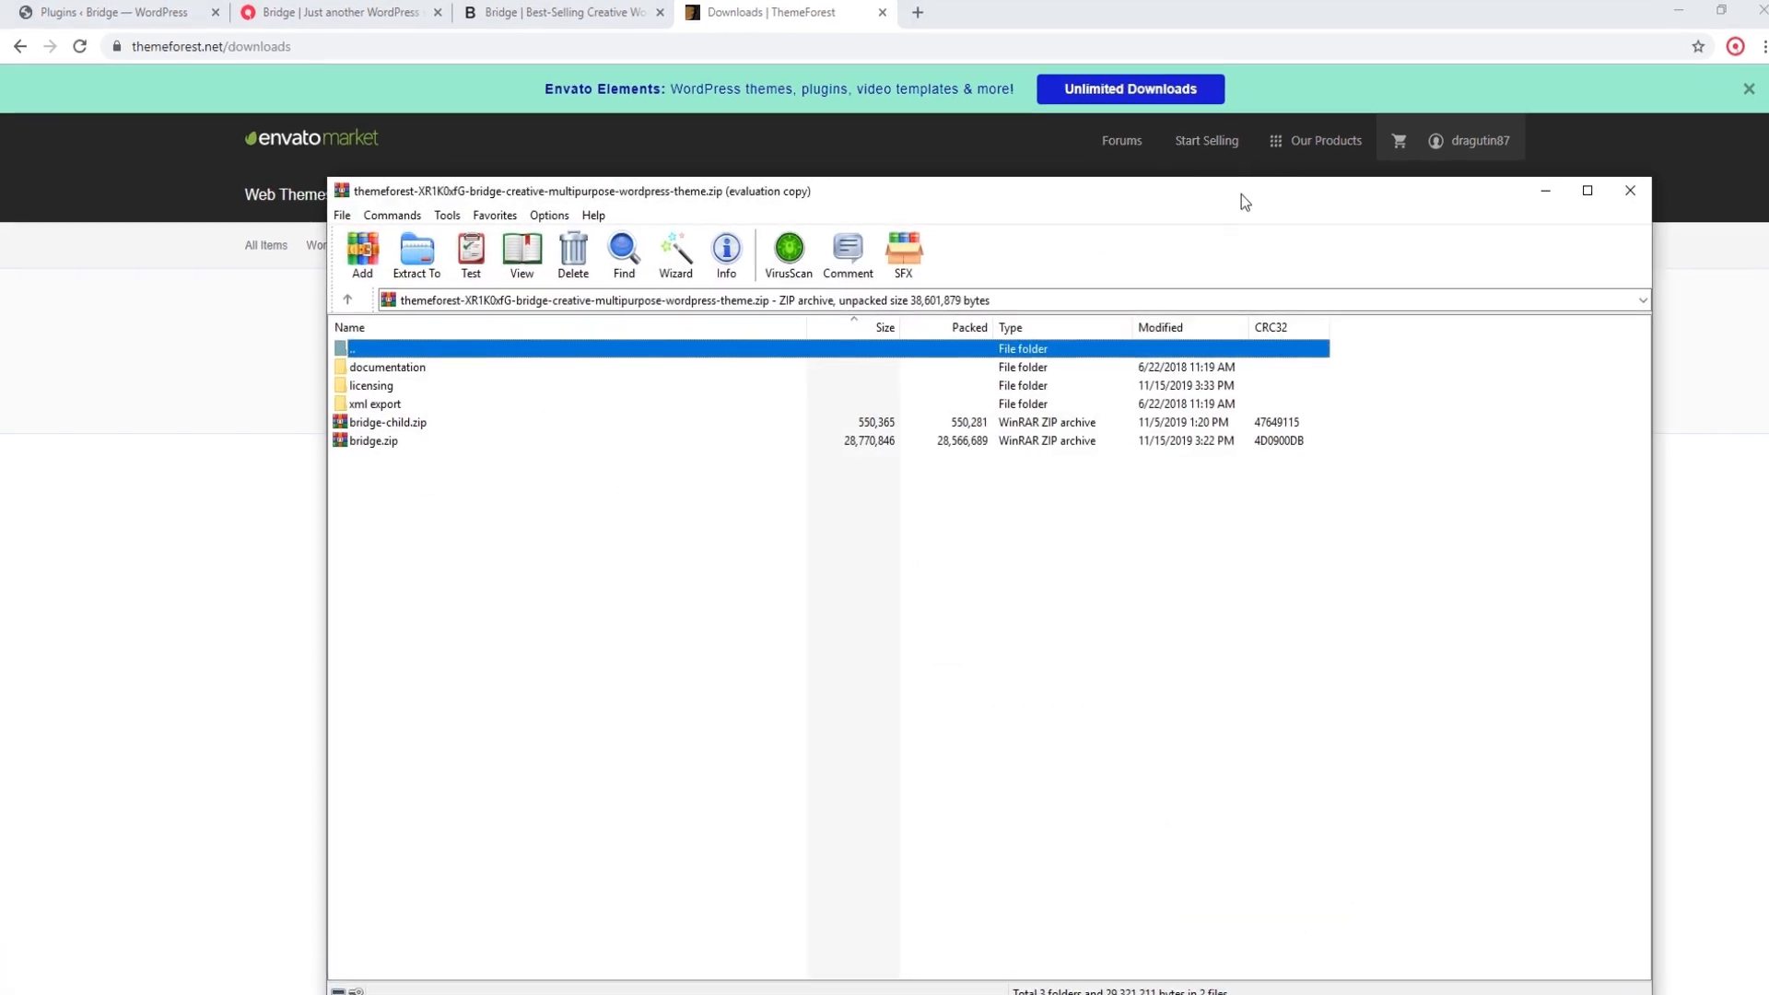
click(394, 403)
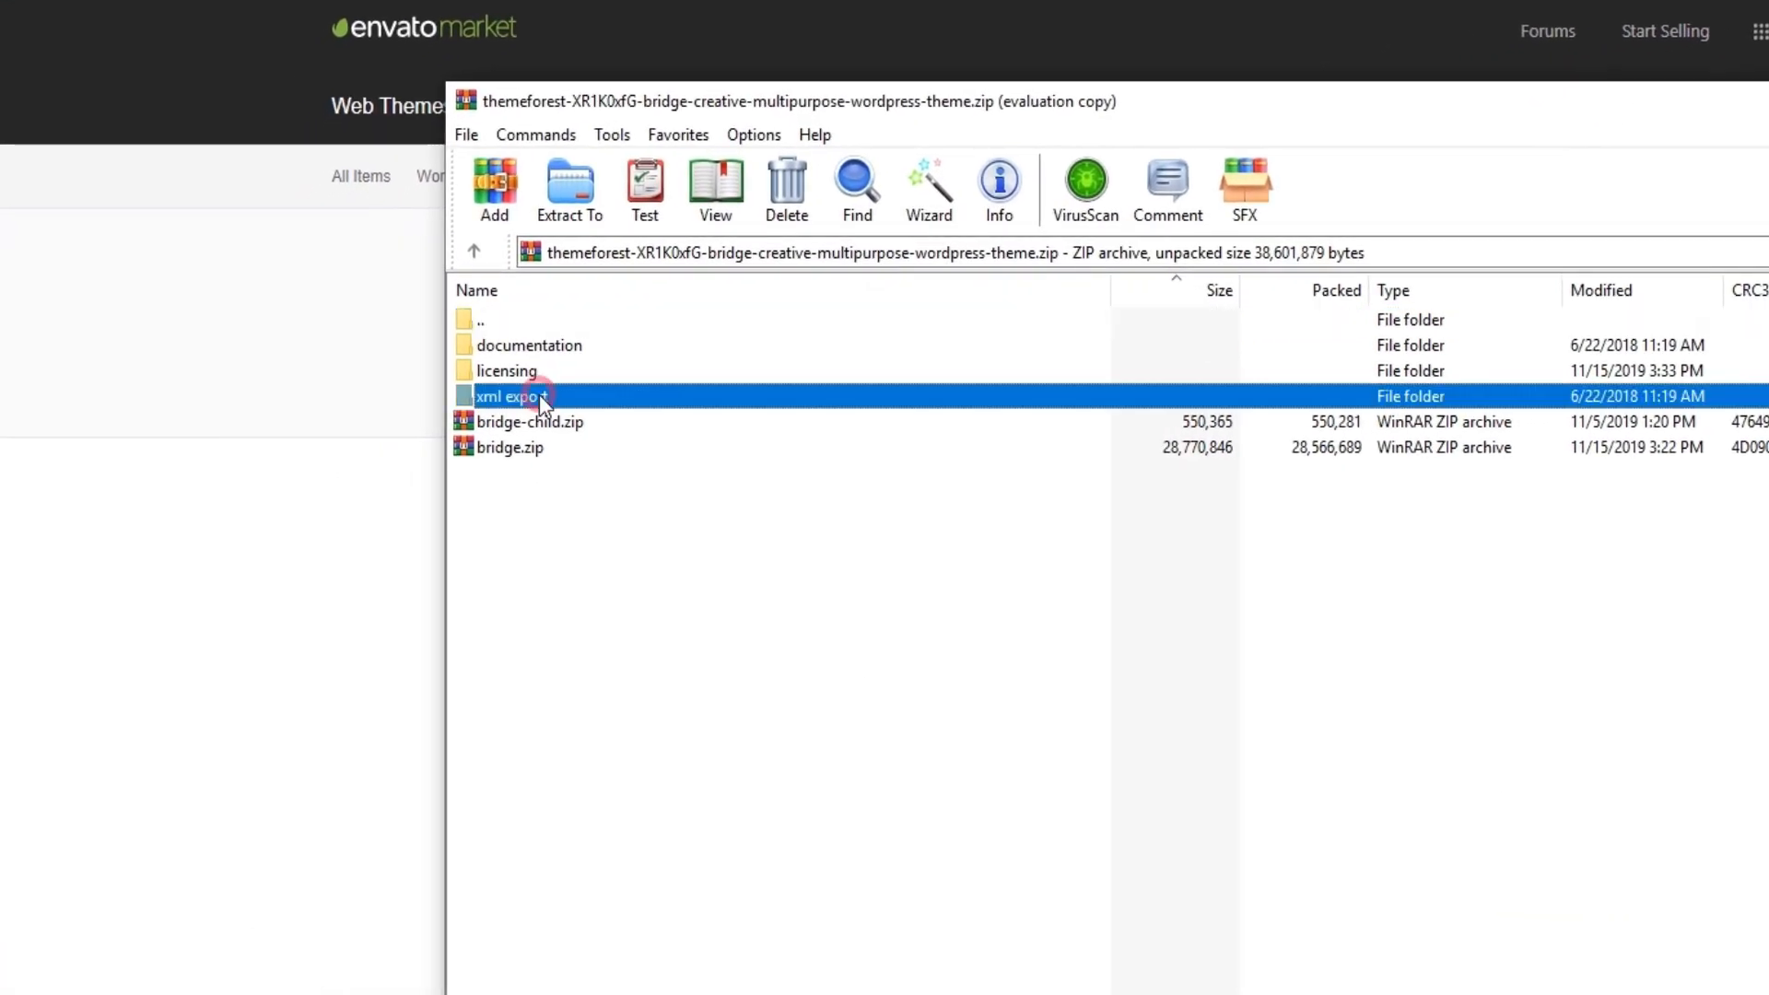
double_click(539, 396)
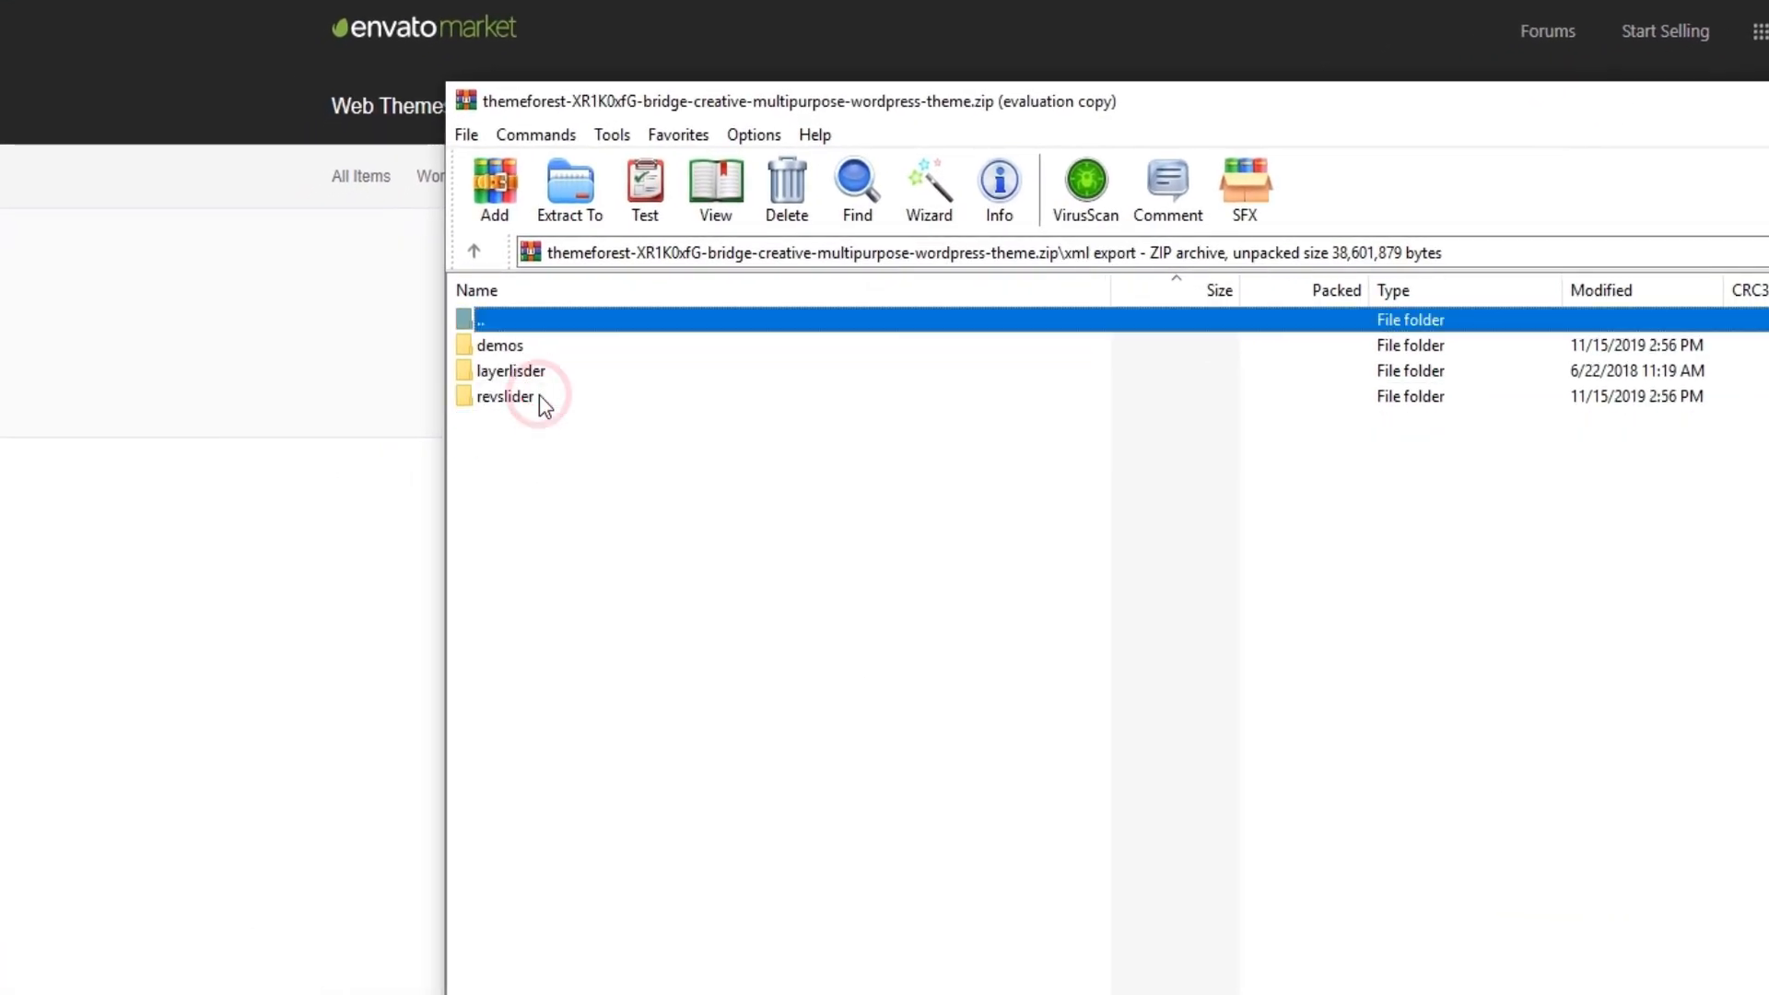
double_click(518, 347)
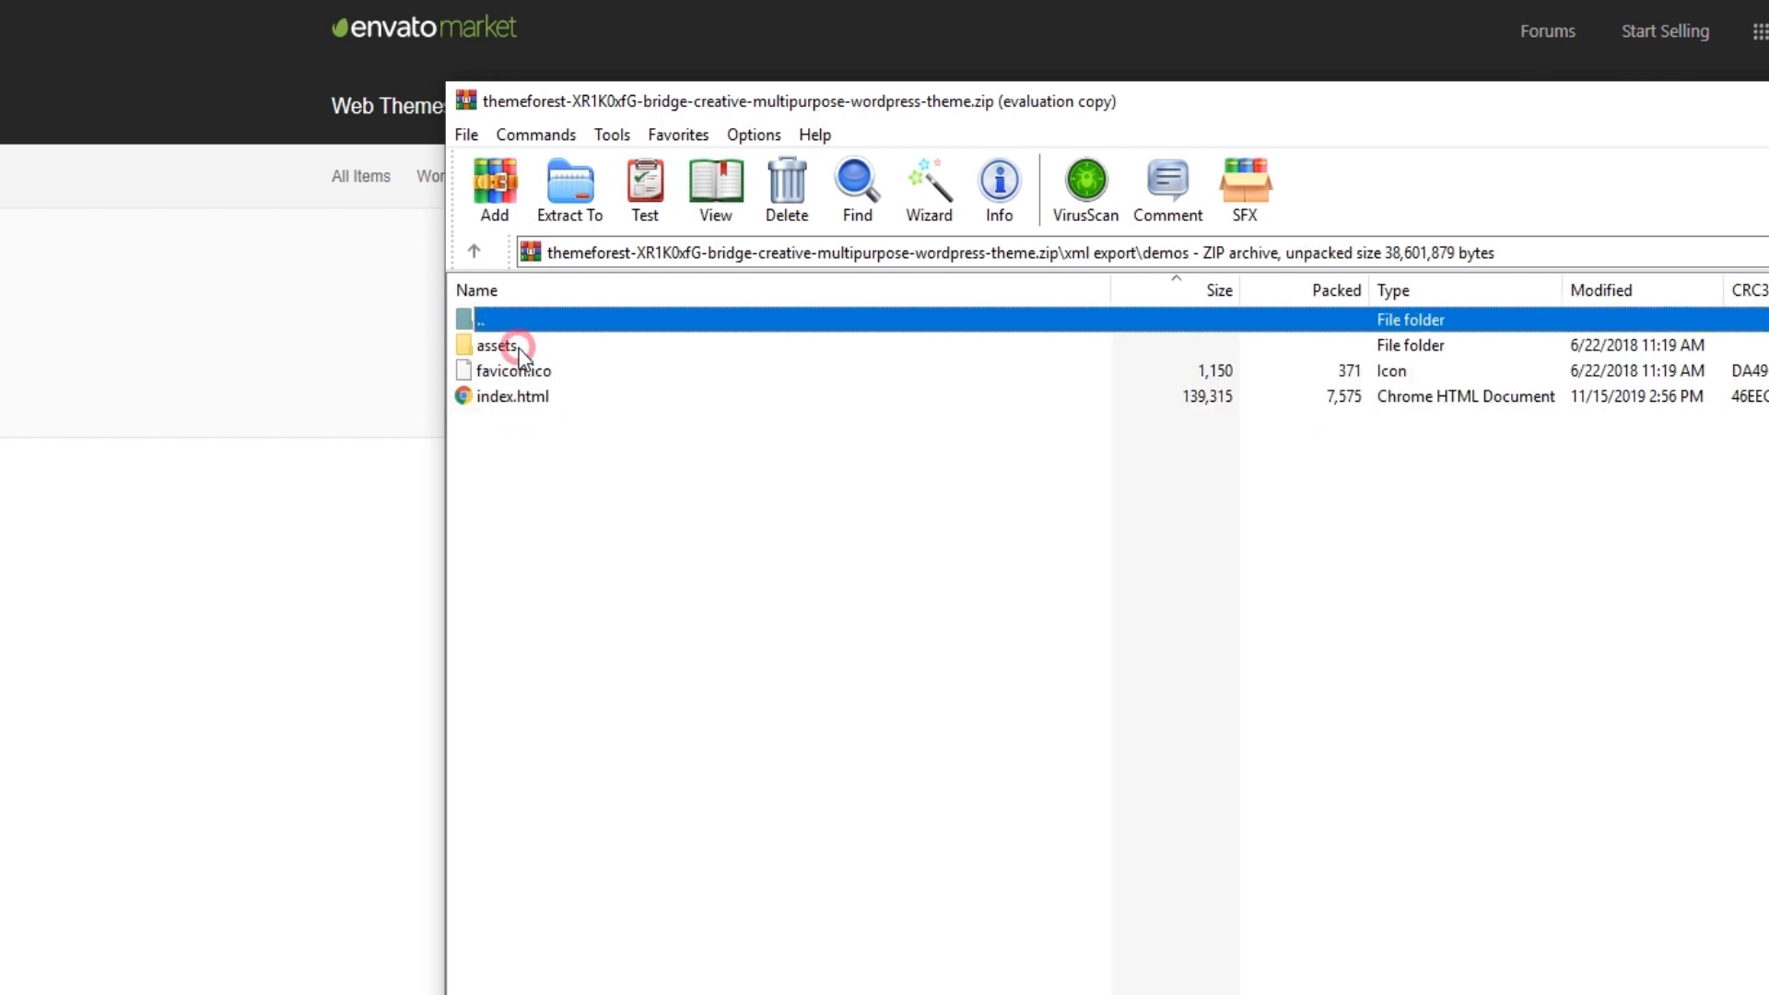
double_click(494, 396)
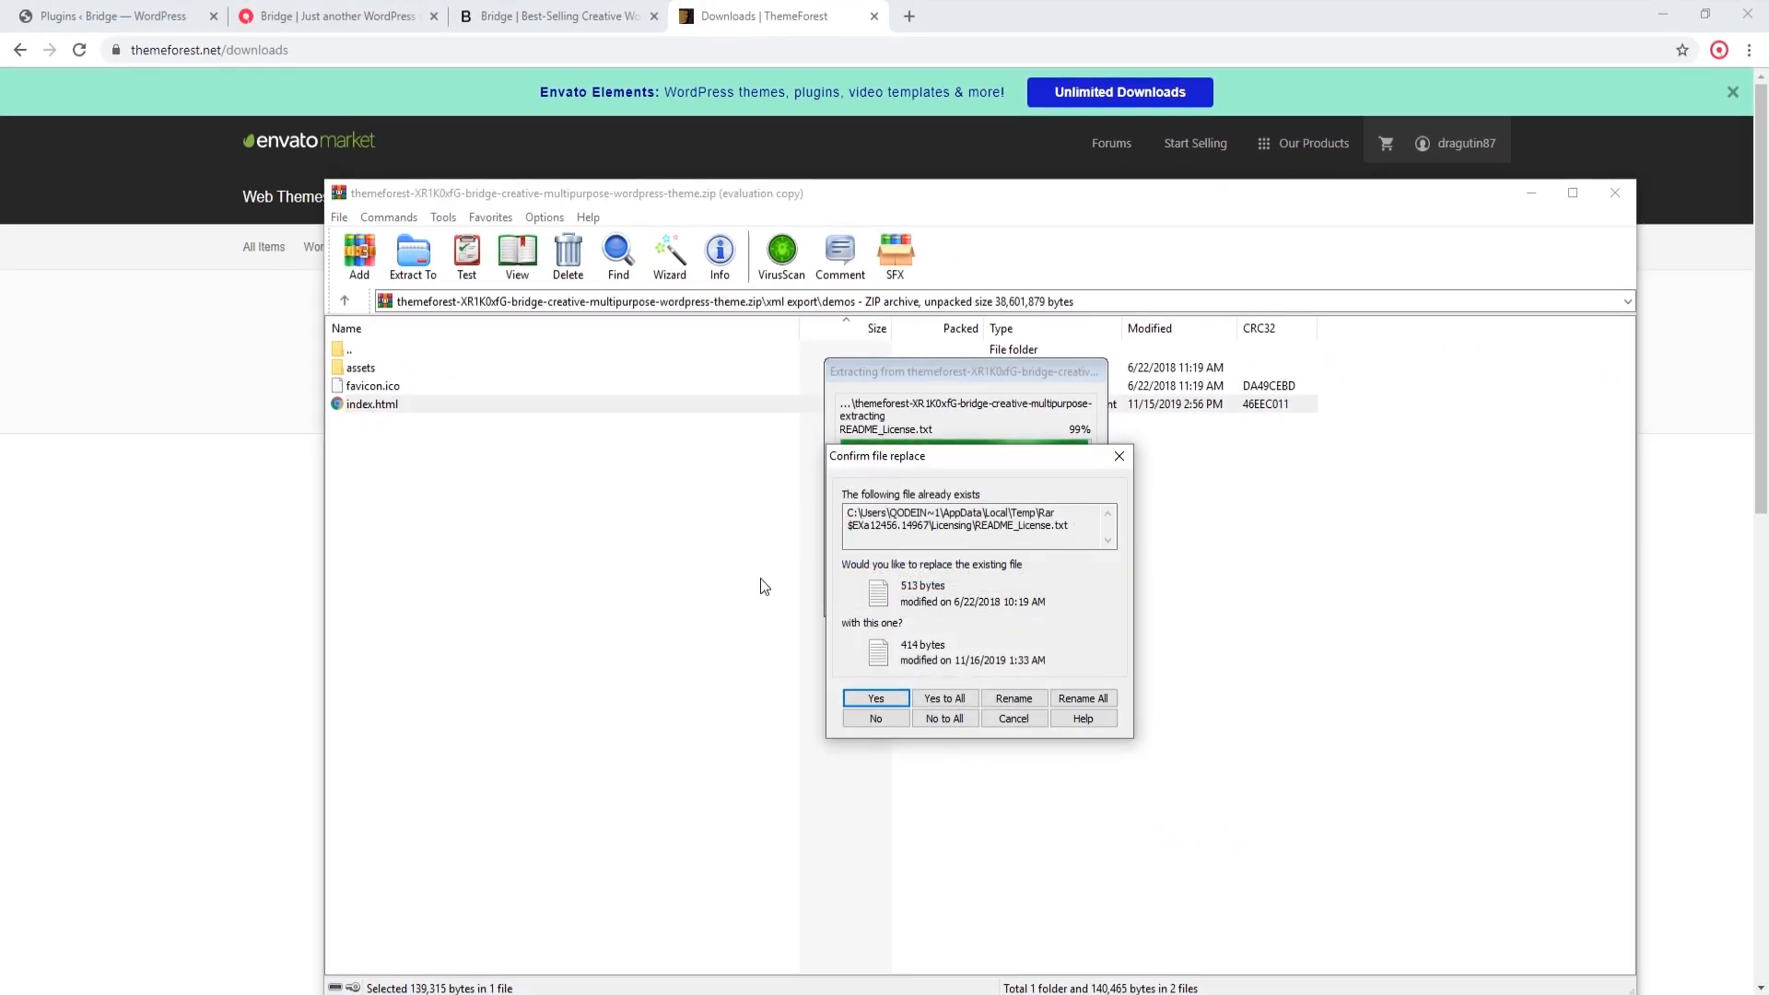
click(969, 704)
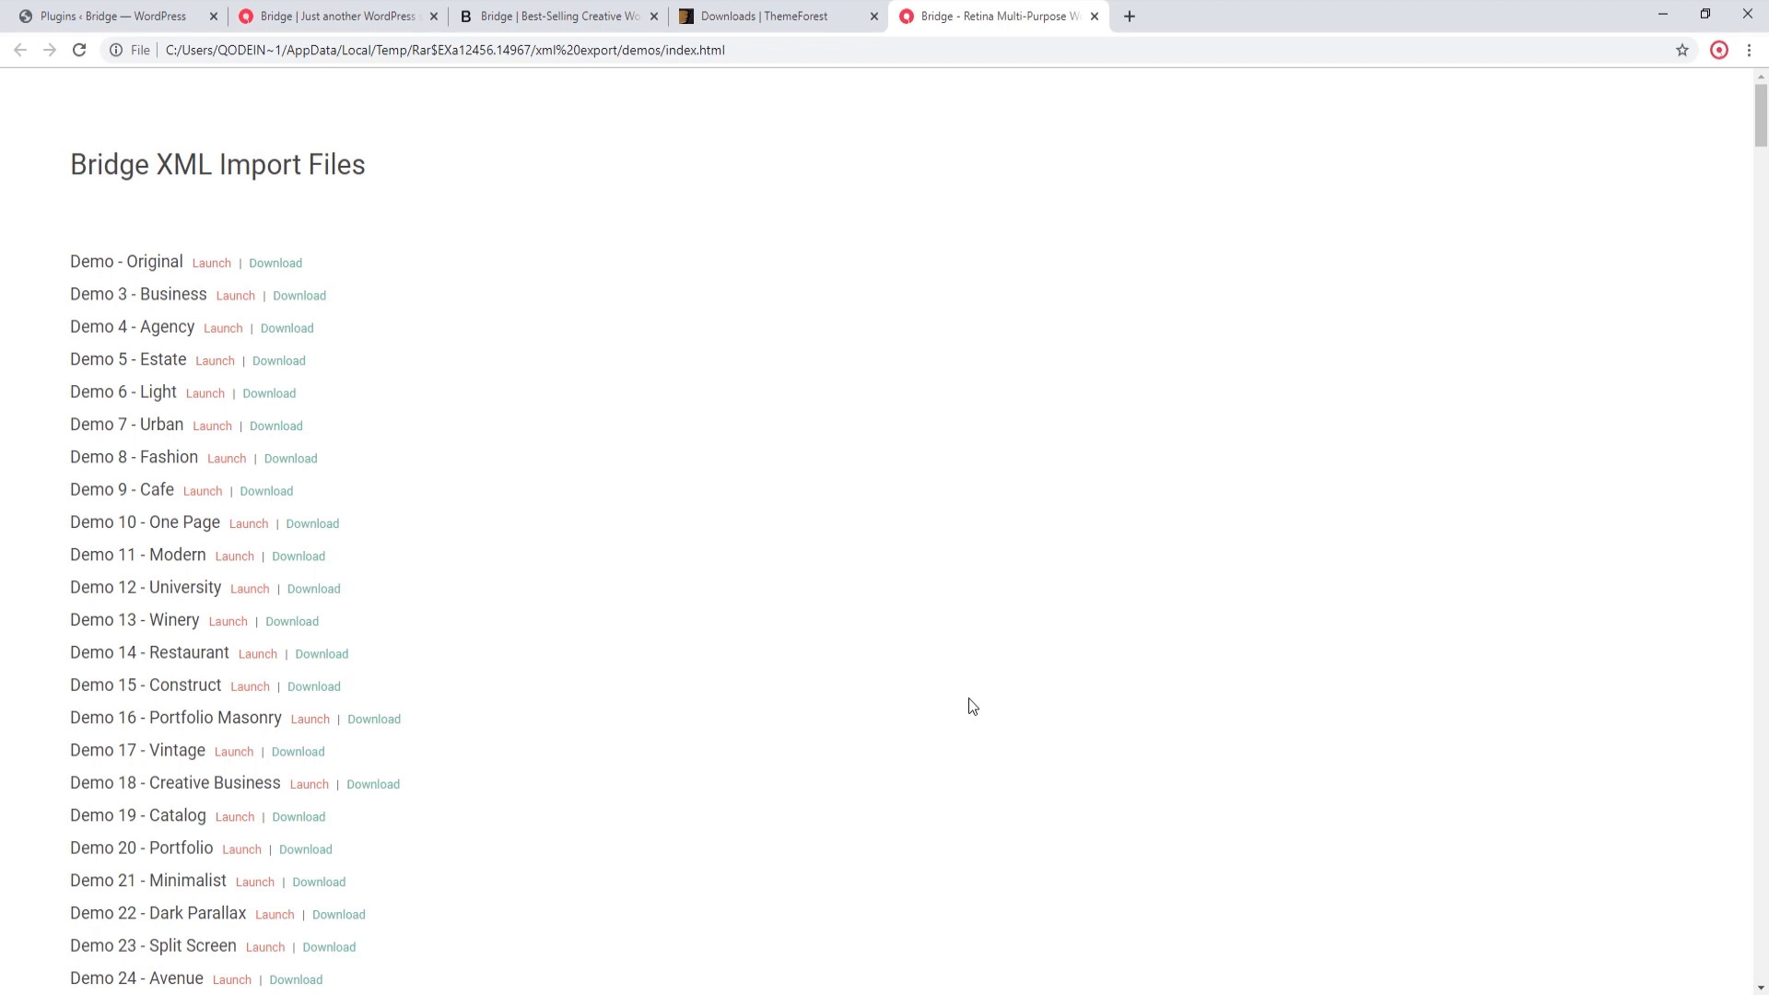
Step: Search the XML import files list for "app lan" and launch the New Demo 279 - App Landing preview
key(ctrl+f)
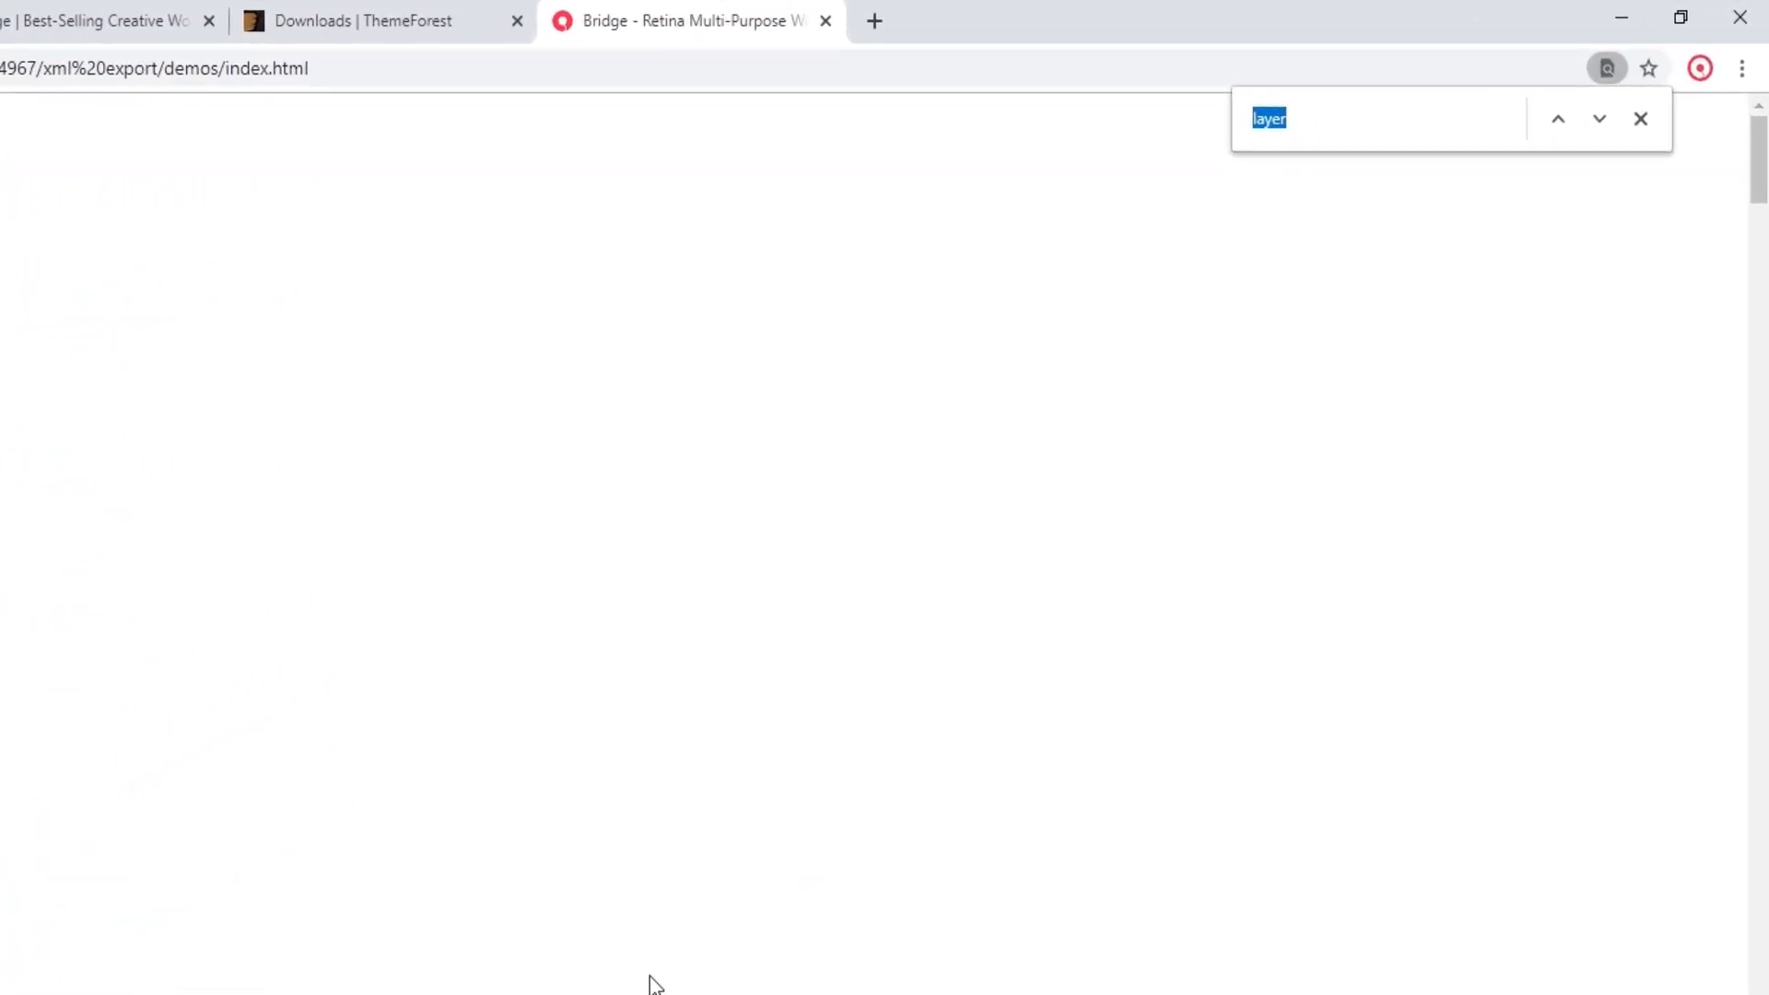
text(app lan)
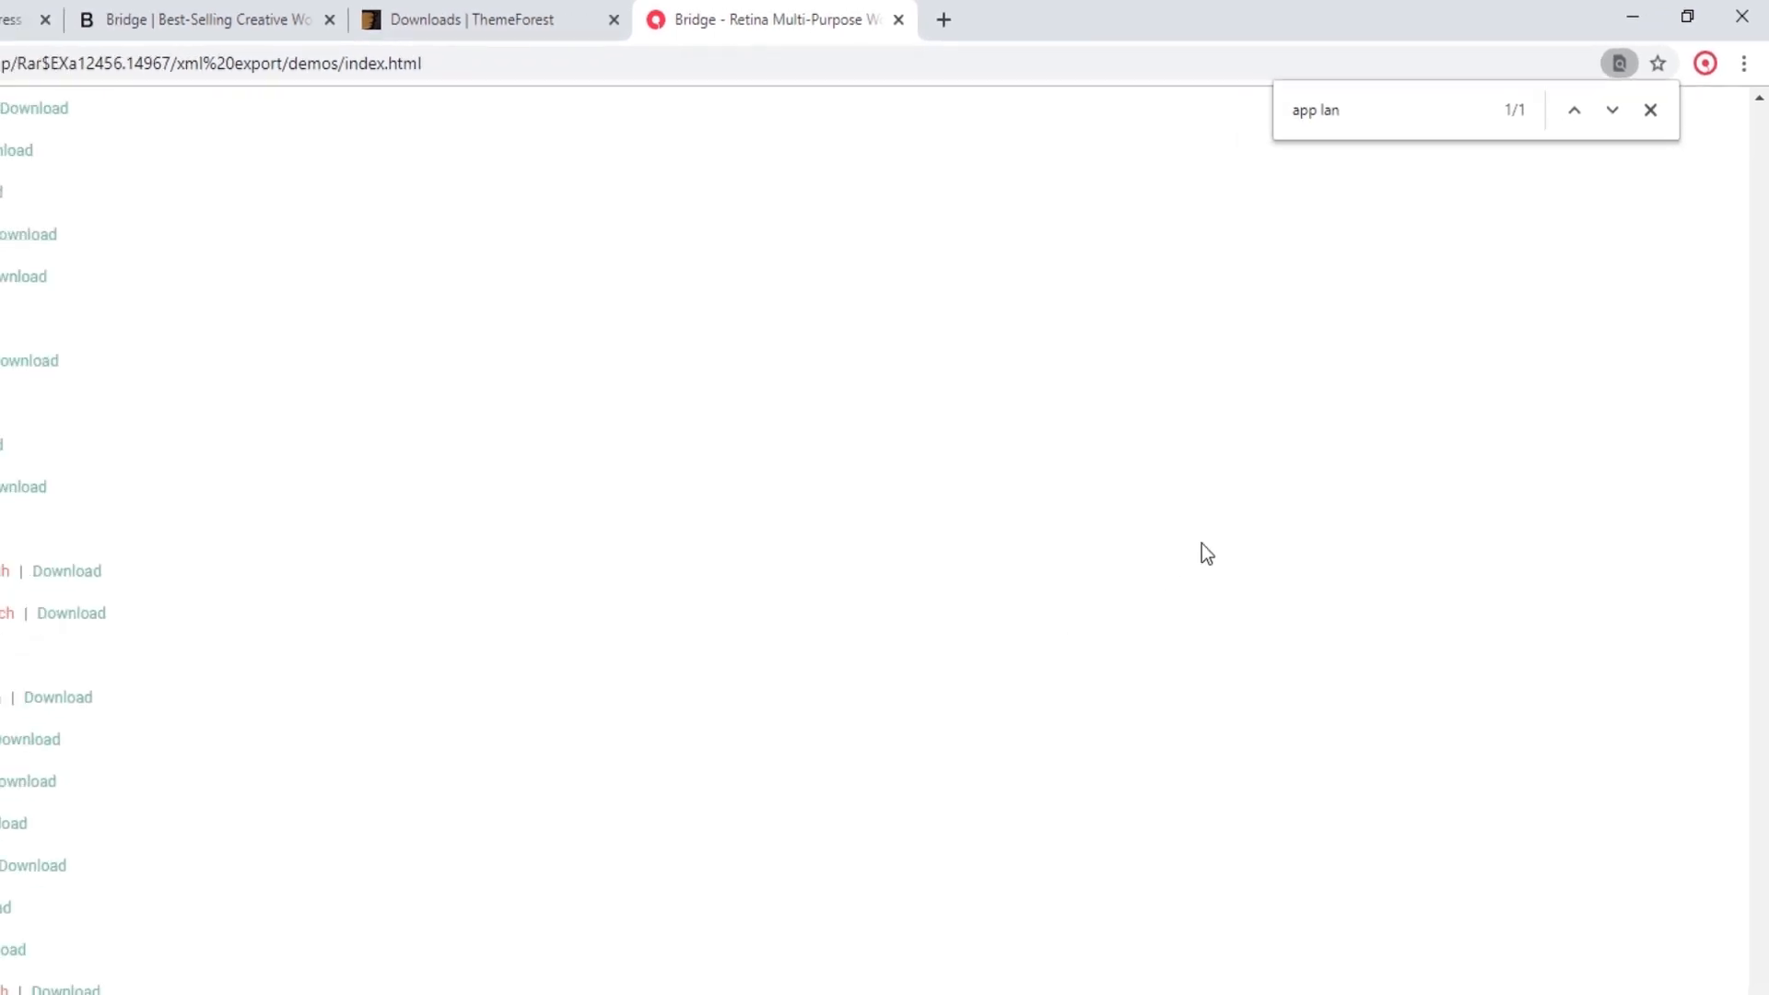
key(Escape)
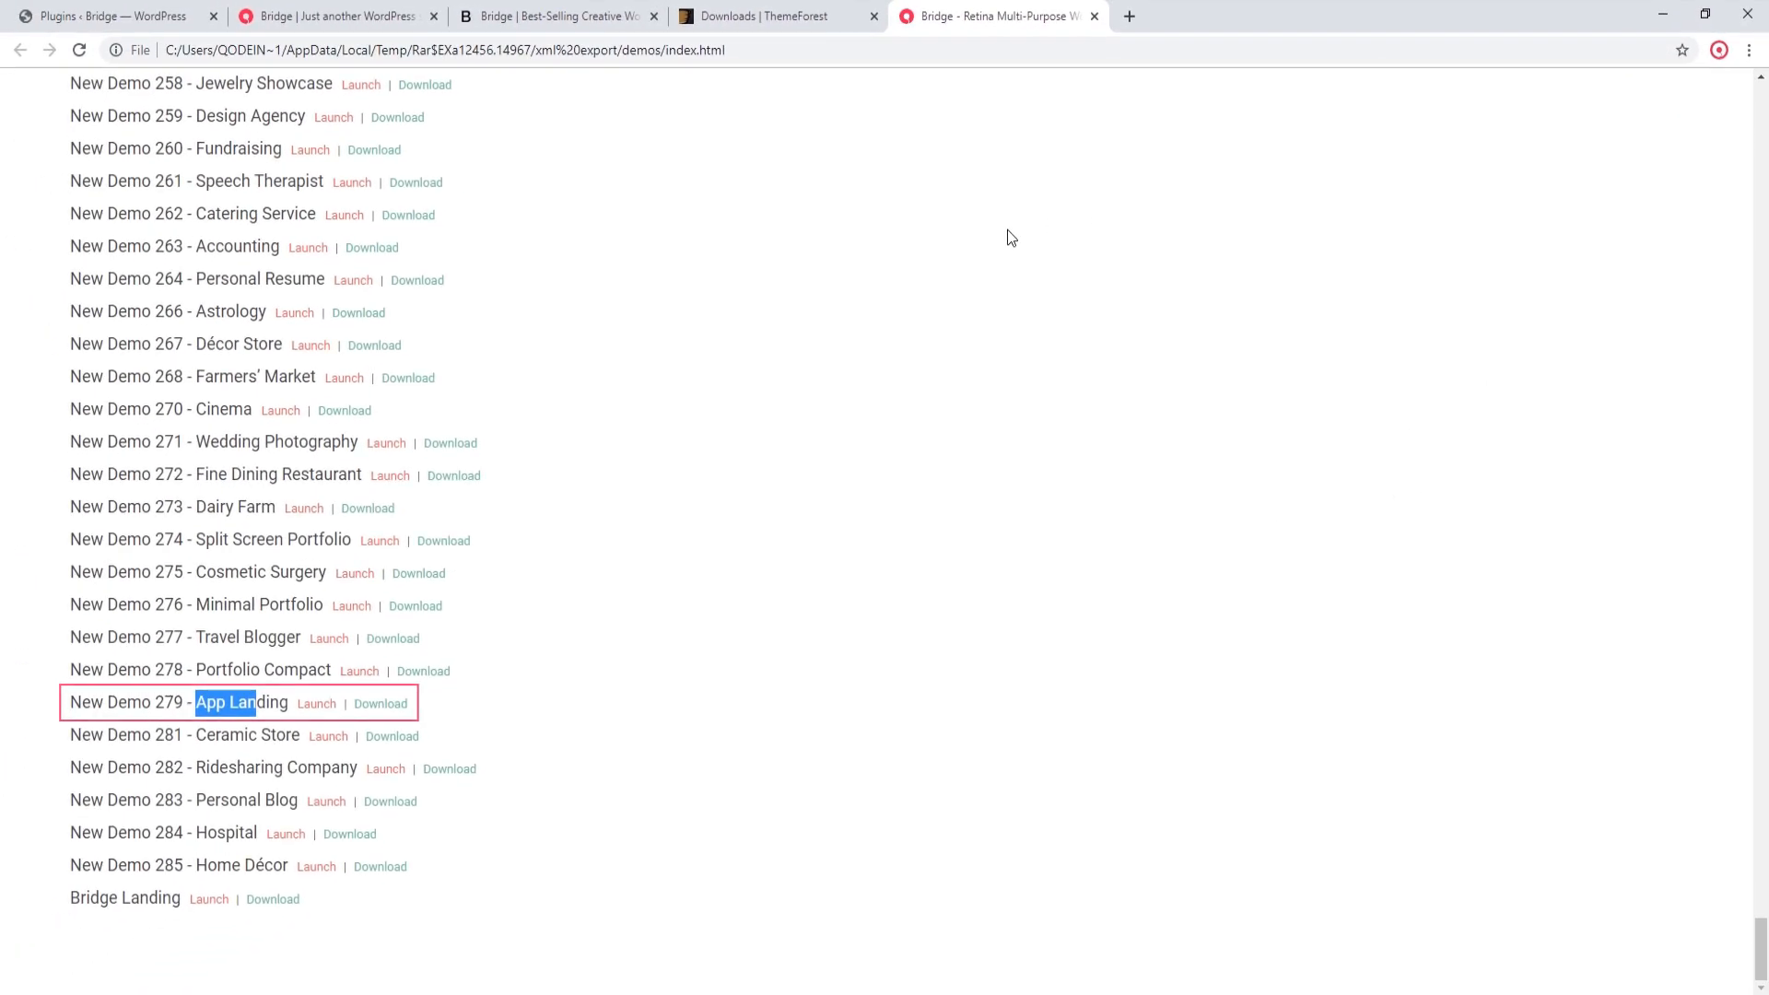
click(452, 708)
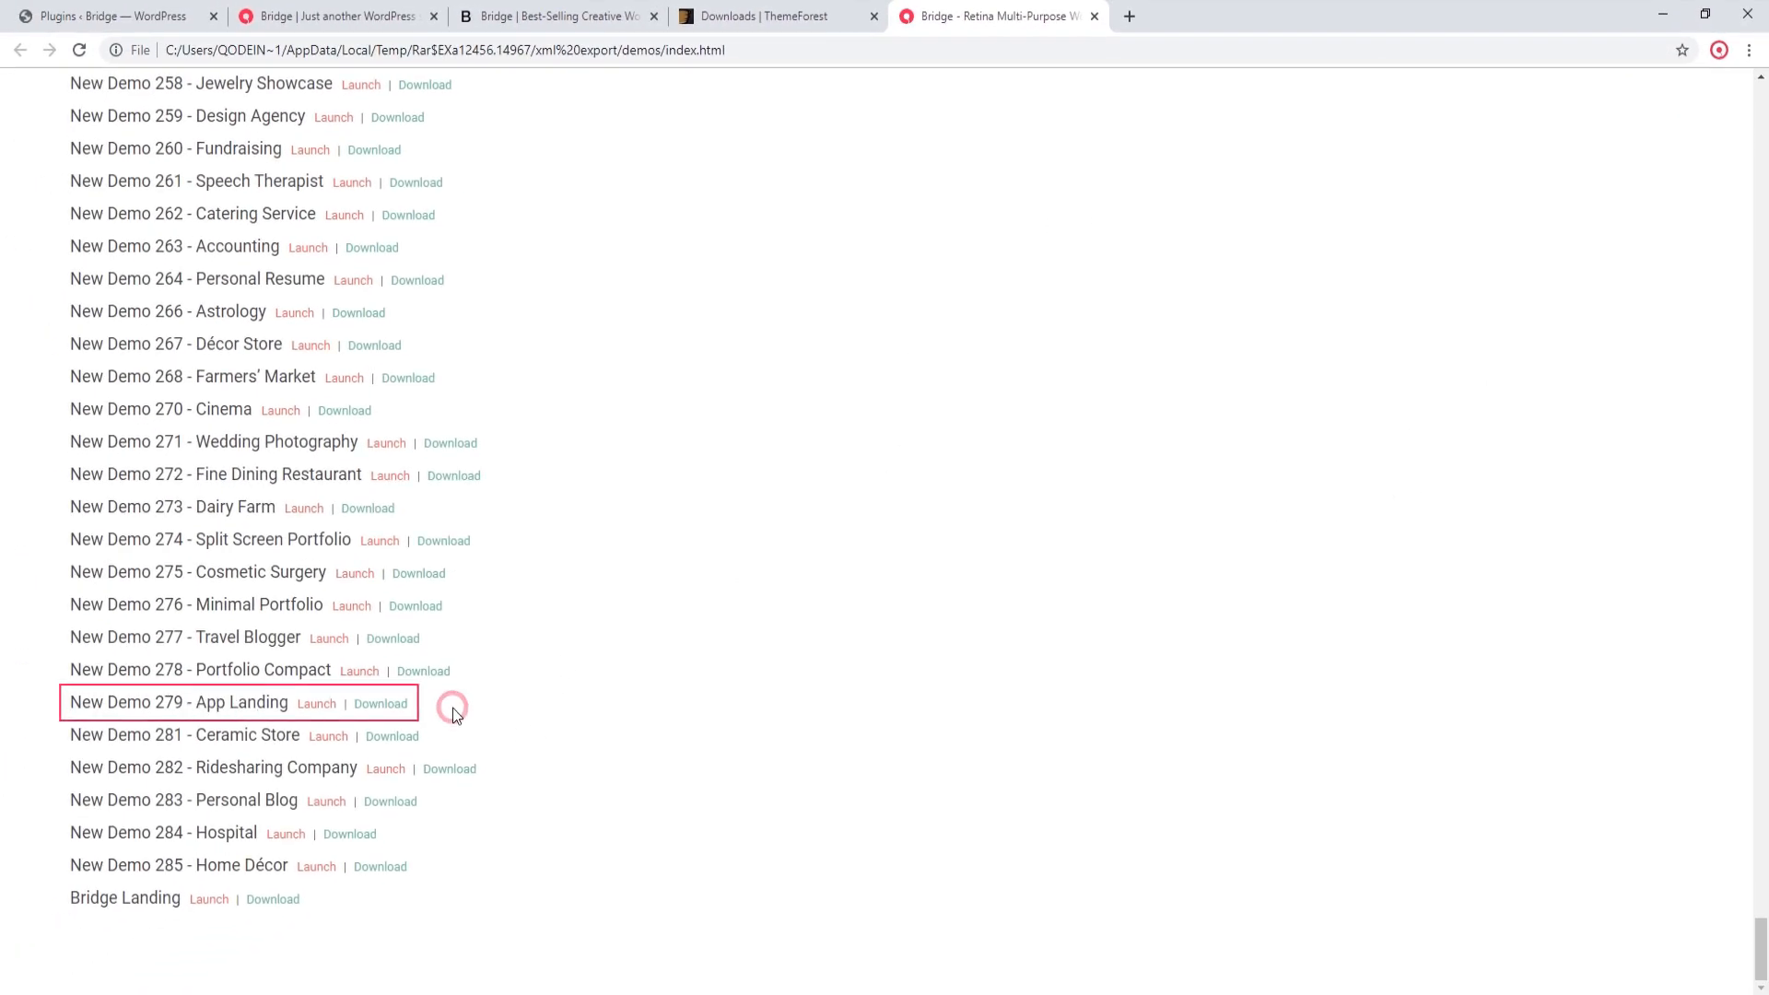
click(322, 707)
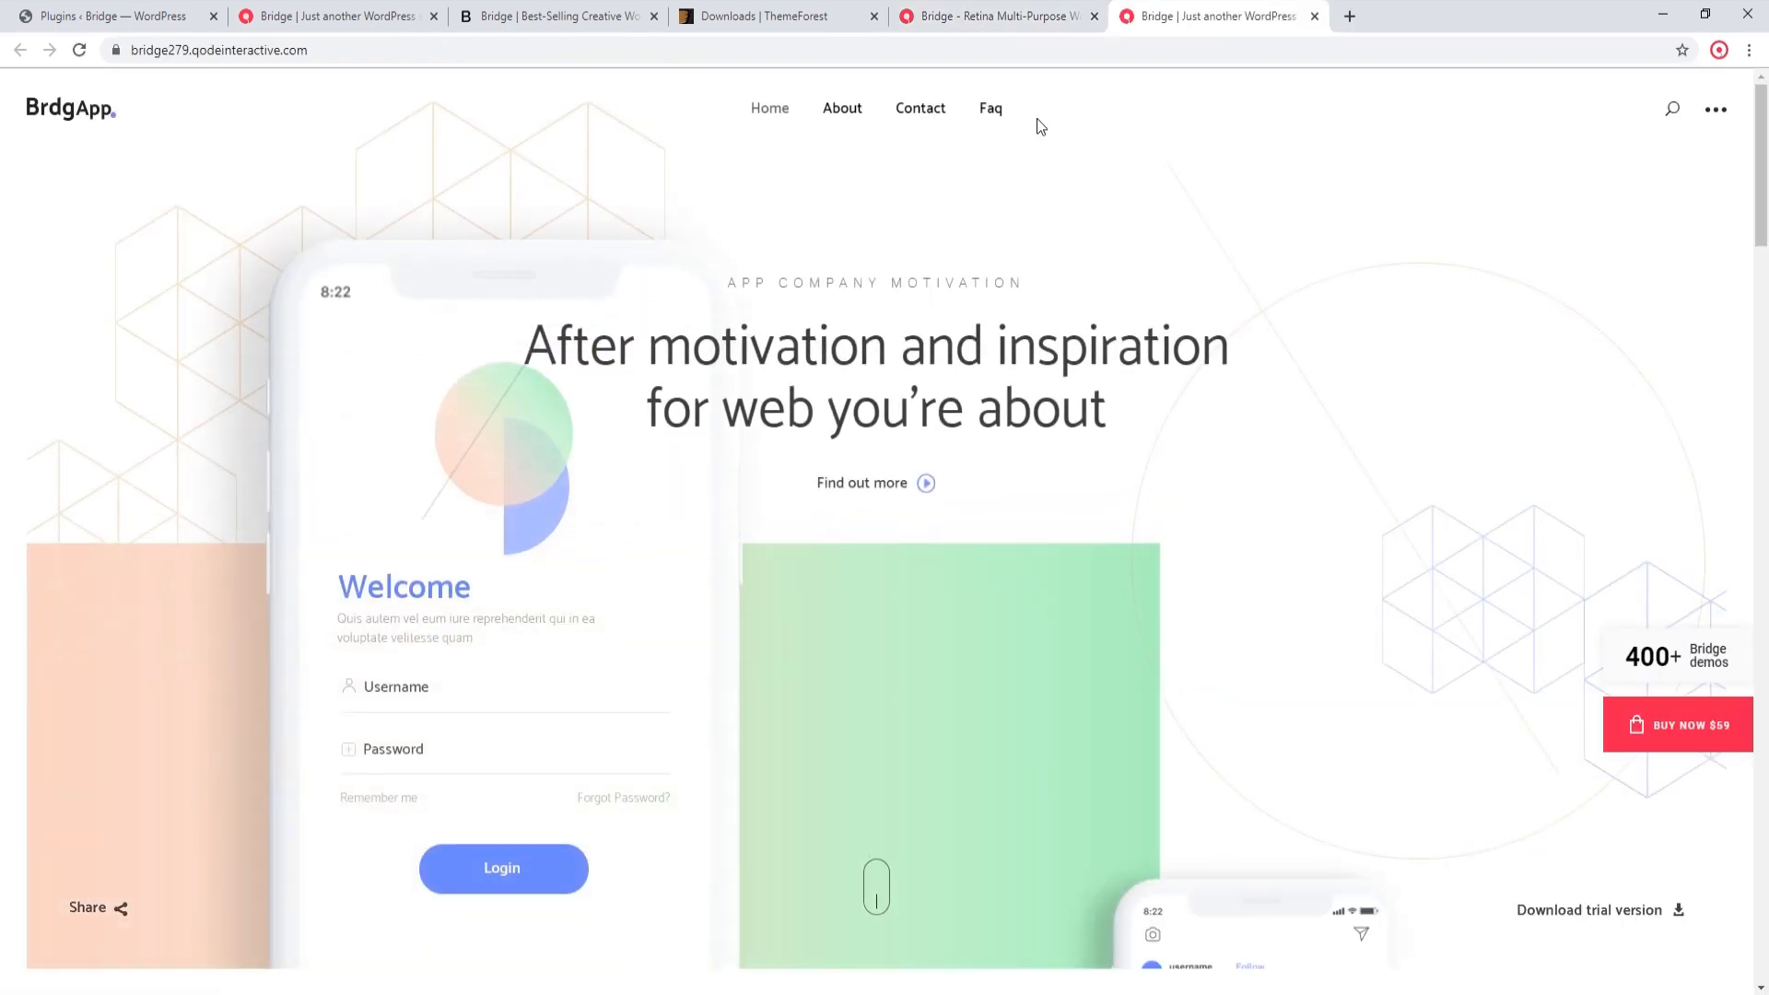
Step: Download the New Demo 279 - App Landing export archive and extract bridge279-export.xml from it to the desktop
click(1019, 15)
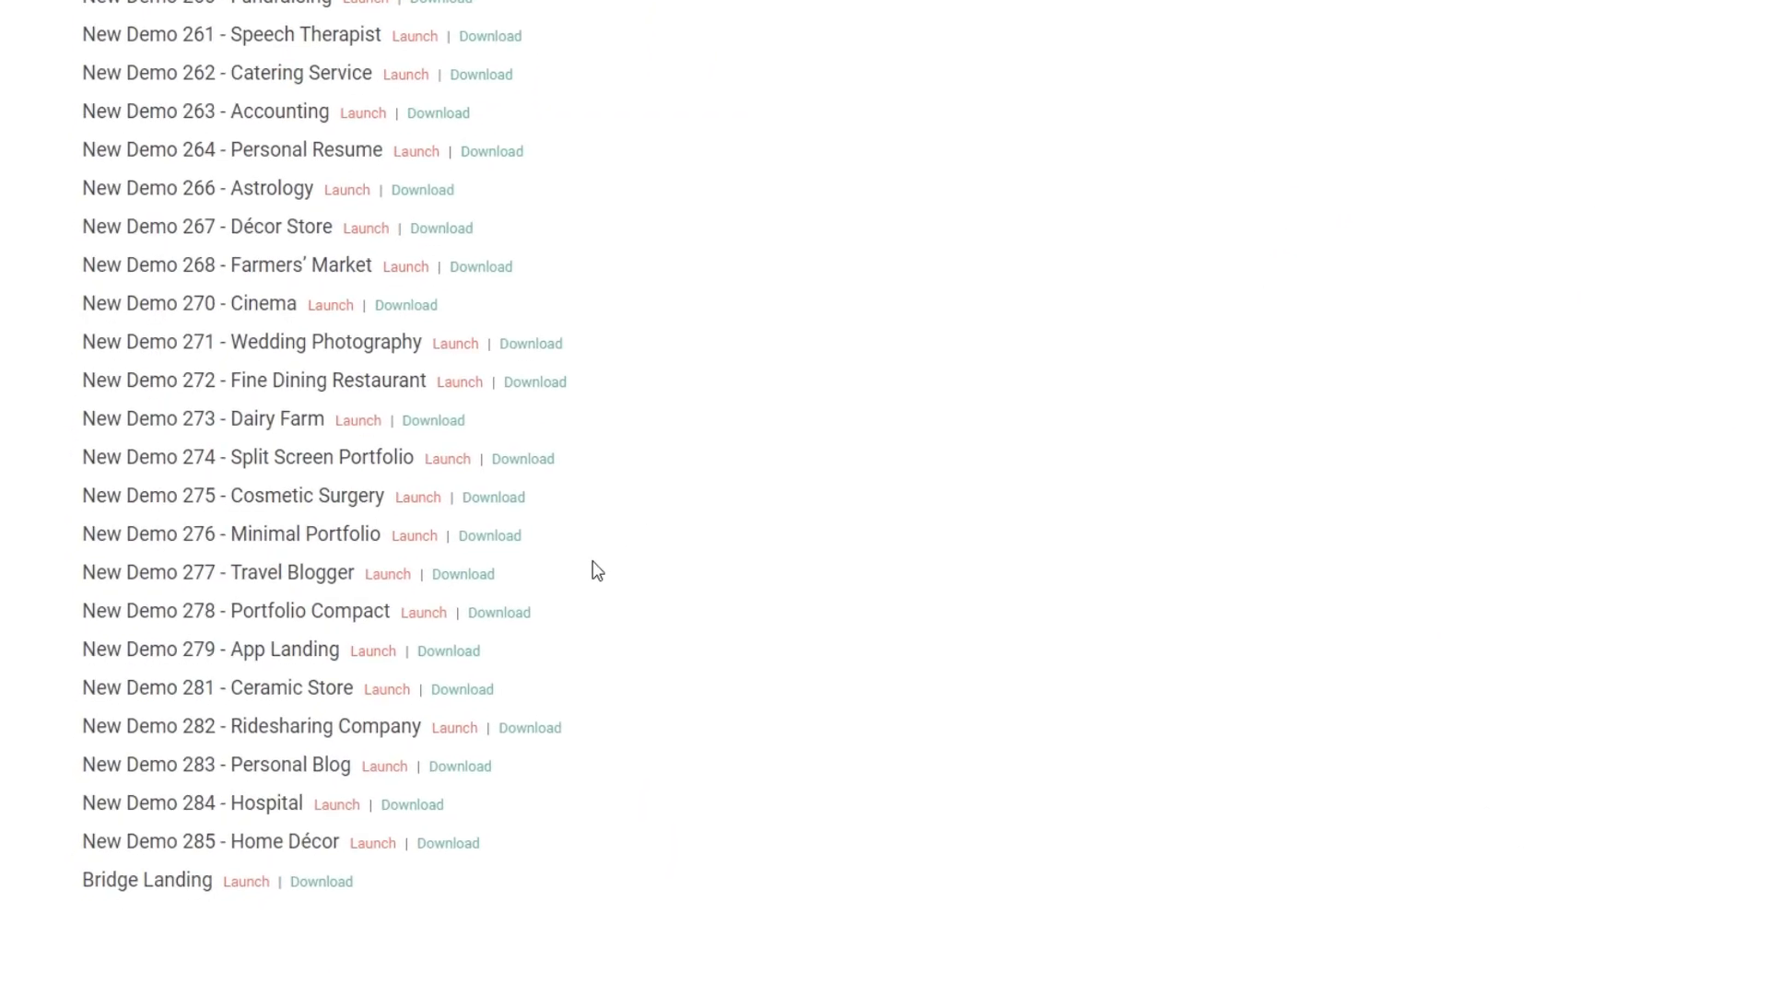
click(466, 653)
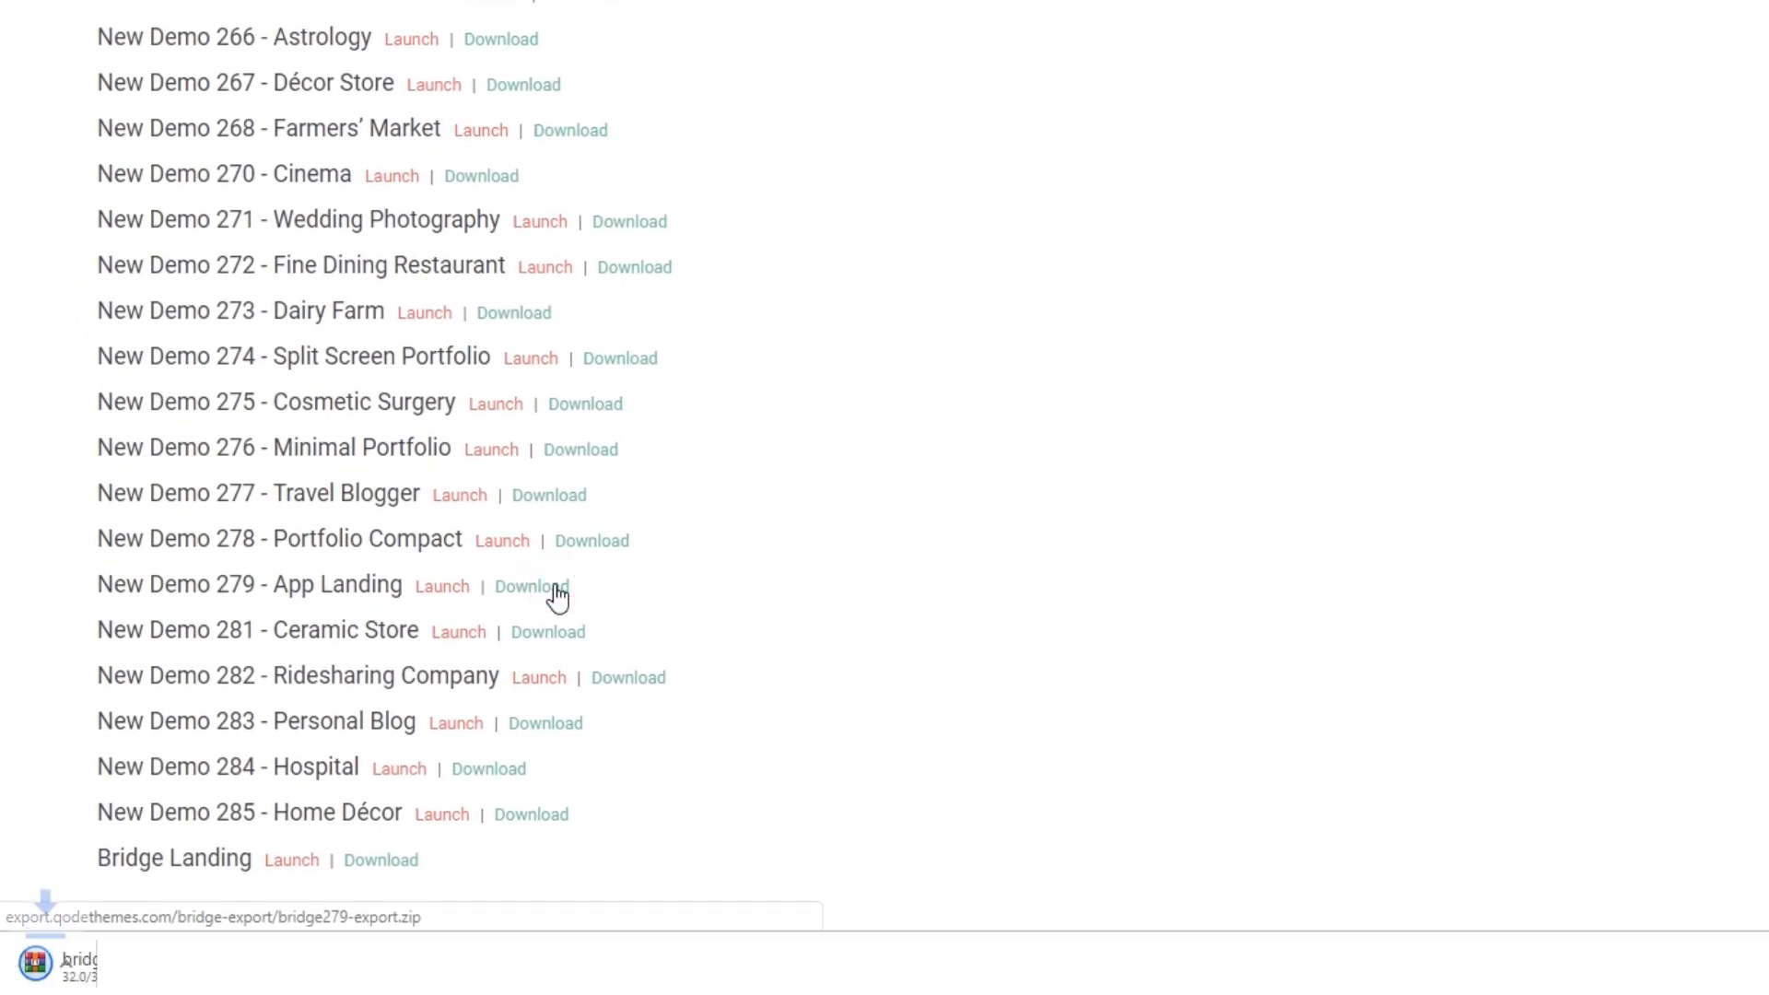
click(201, 977)
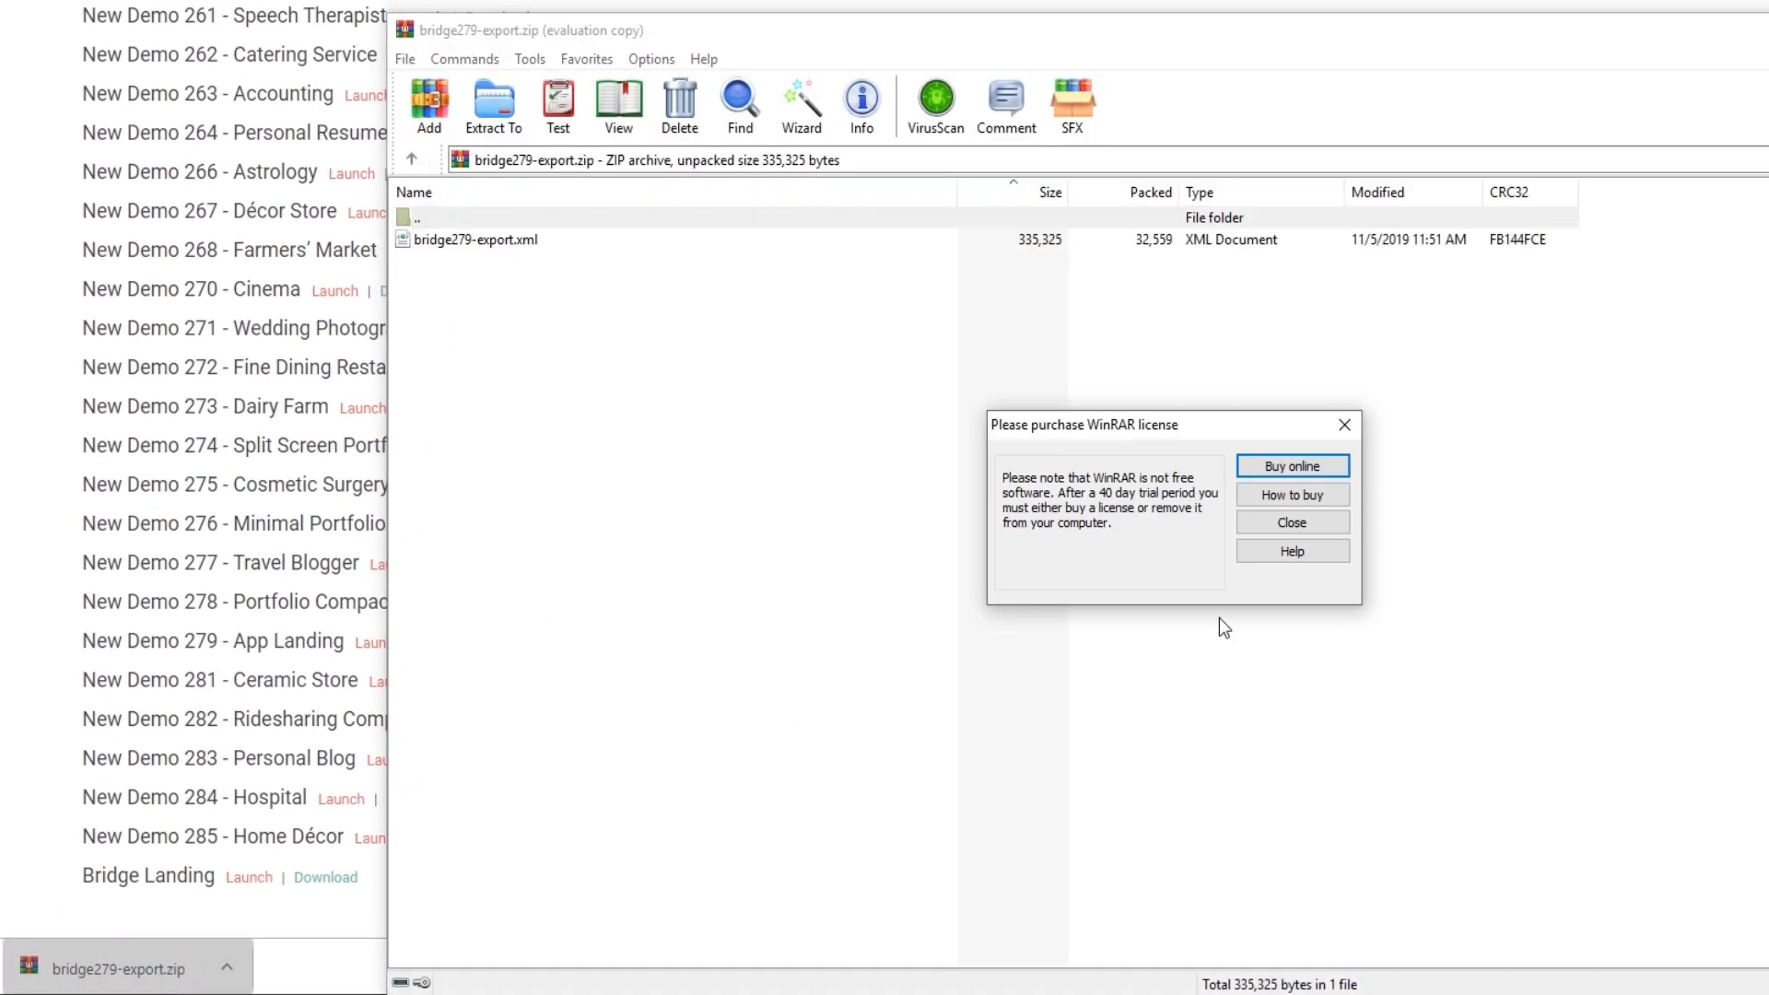
click(1258, 526)
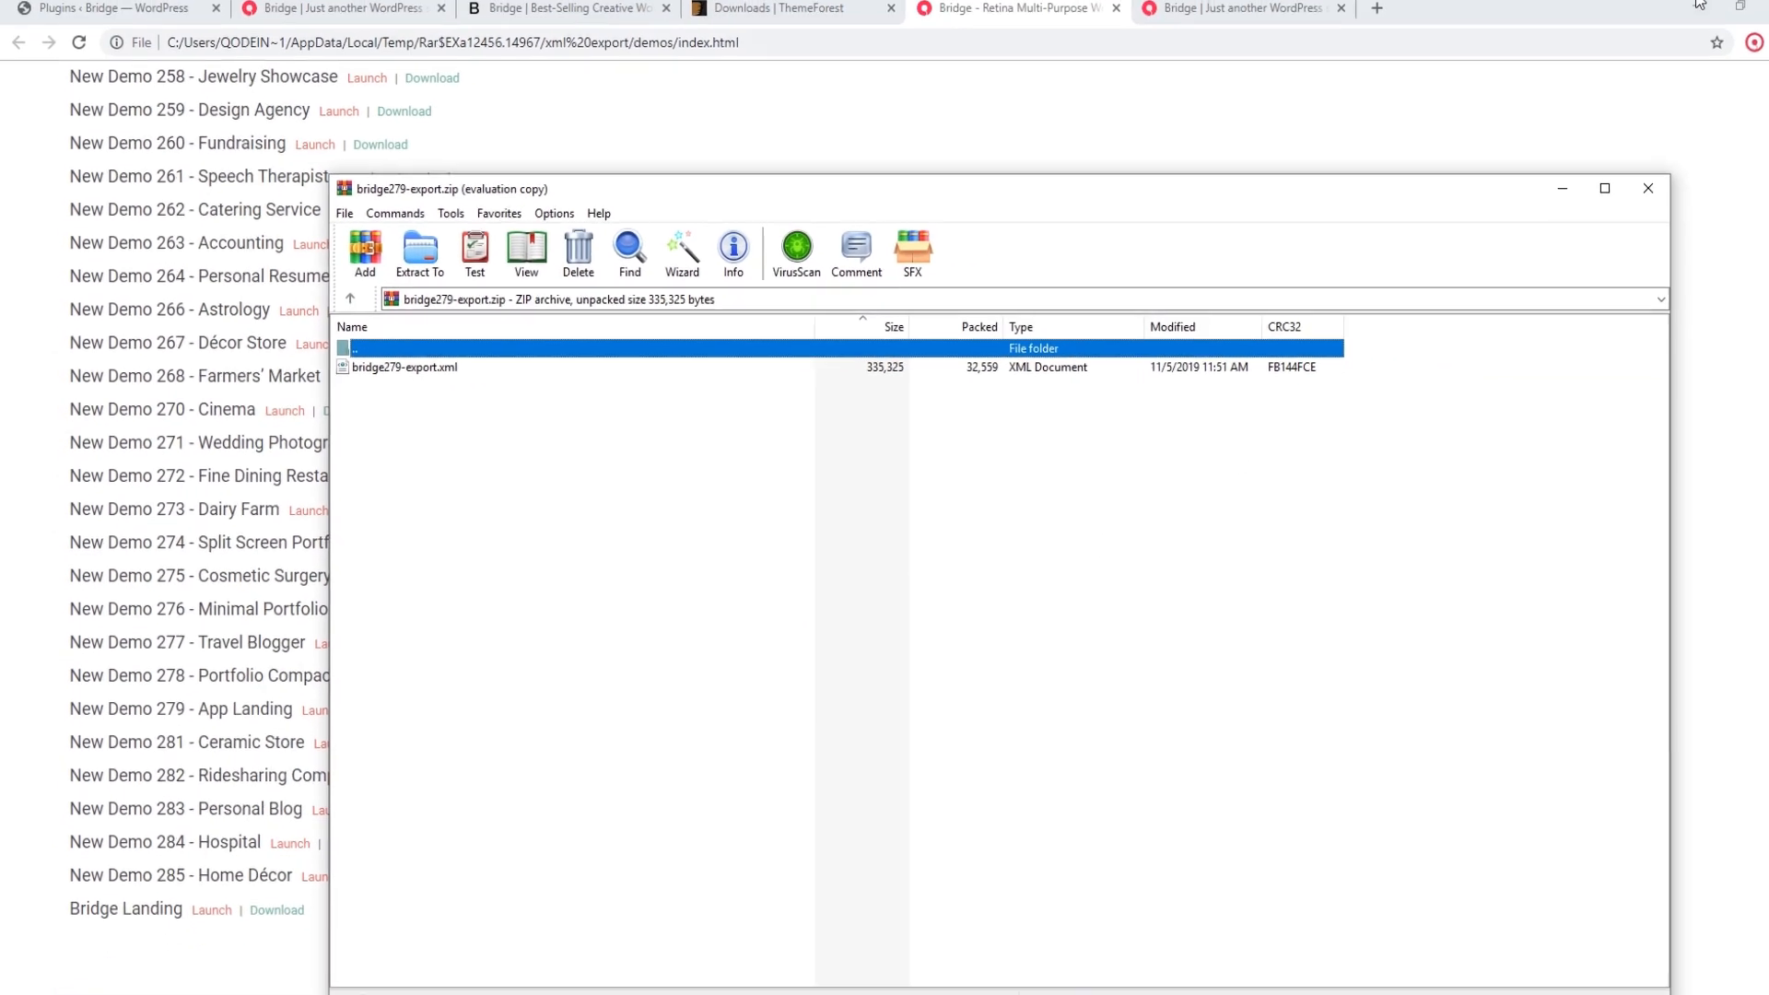
click(1669, 9)
drag(360, 368, 156, 353)
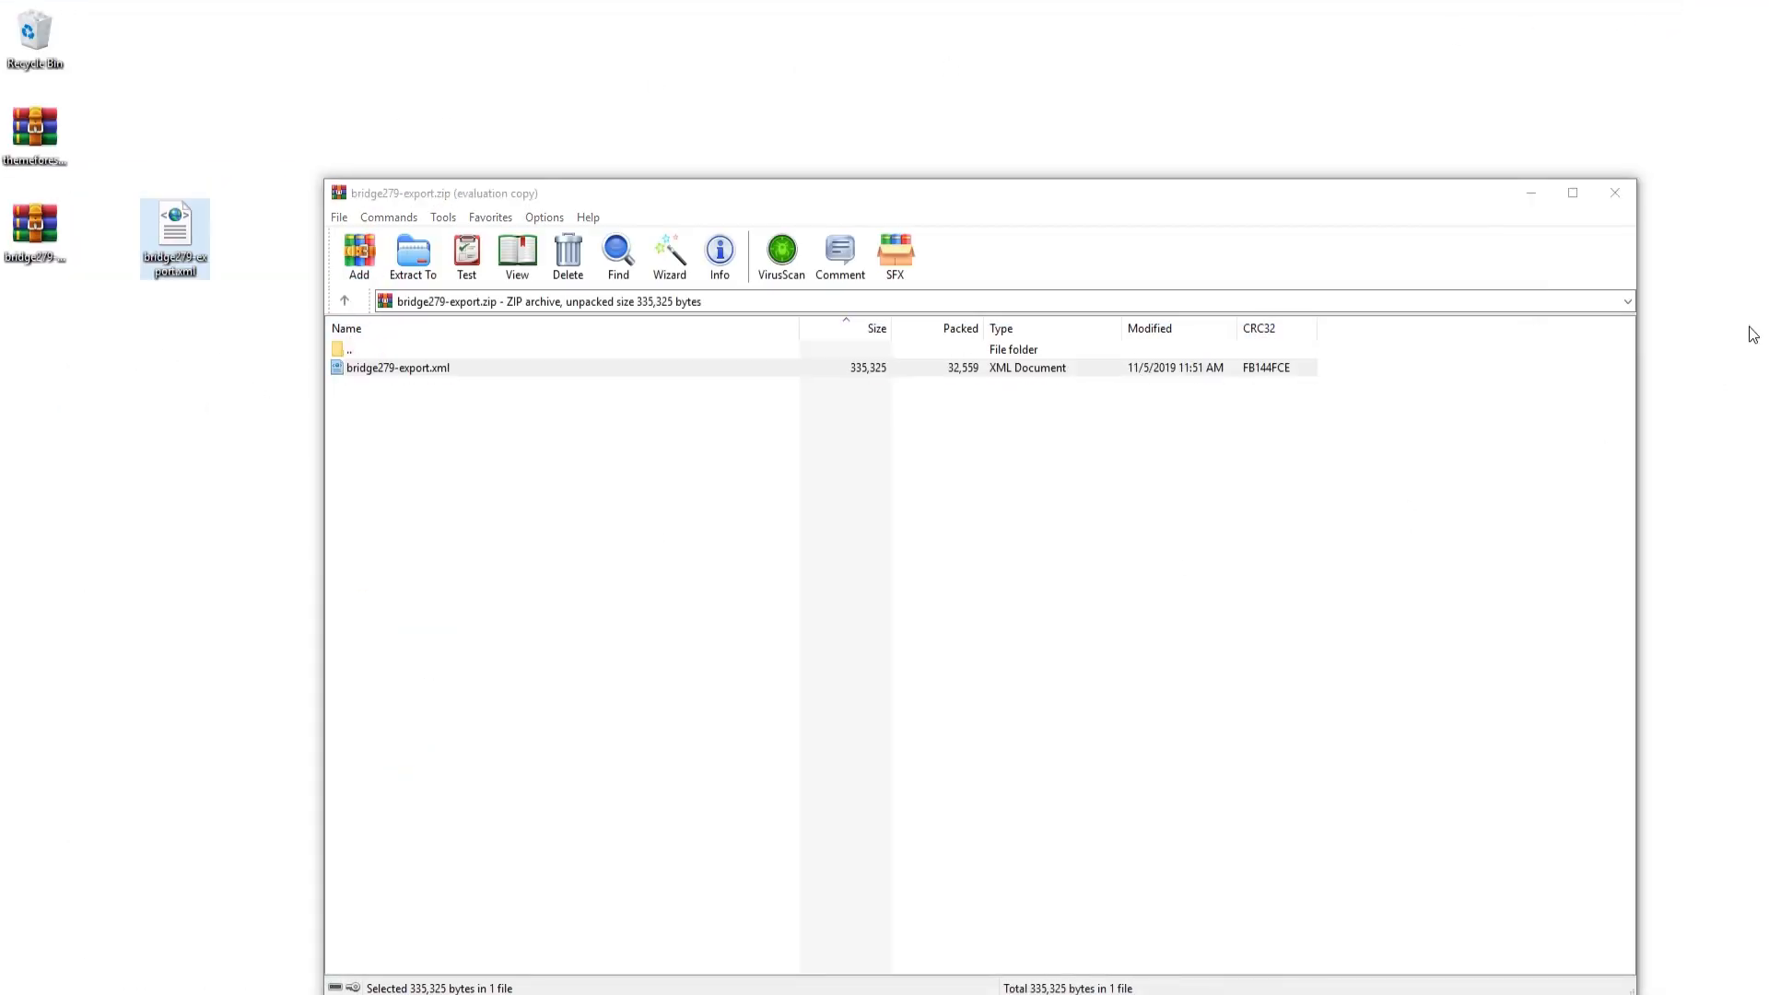
click(1615, 193)
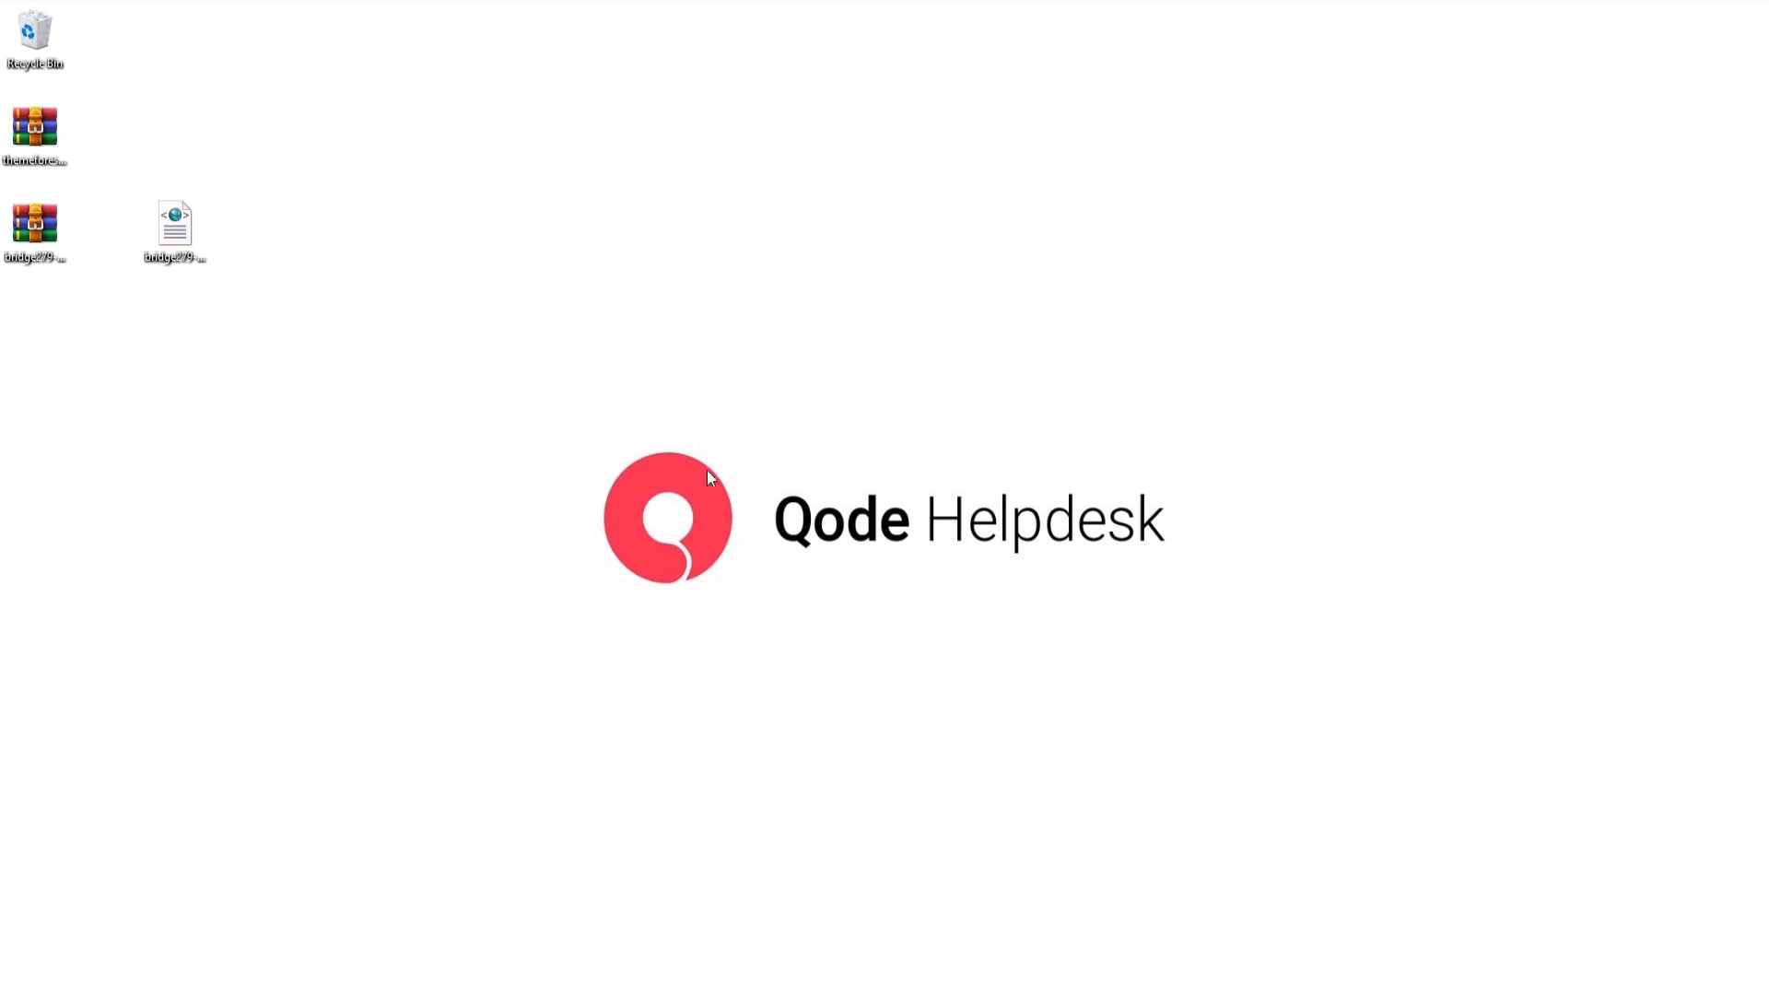
Step: Return to the WordPress admin in the browser, install the WordPress importer and run it
click(156, 994)
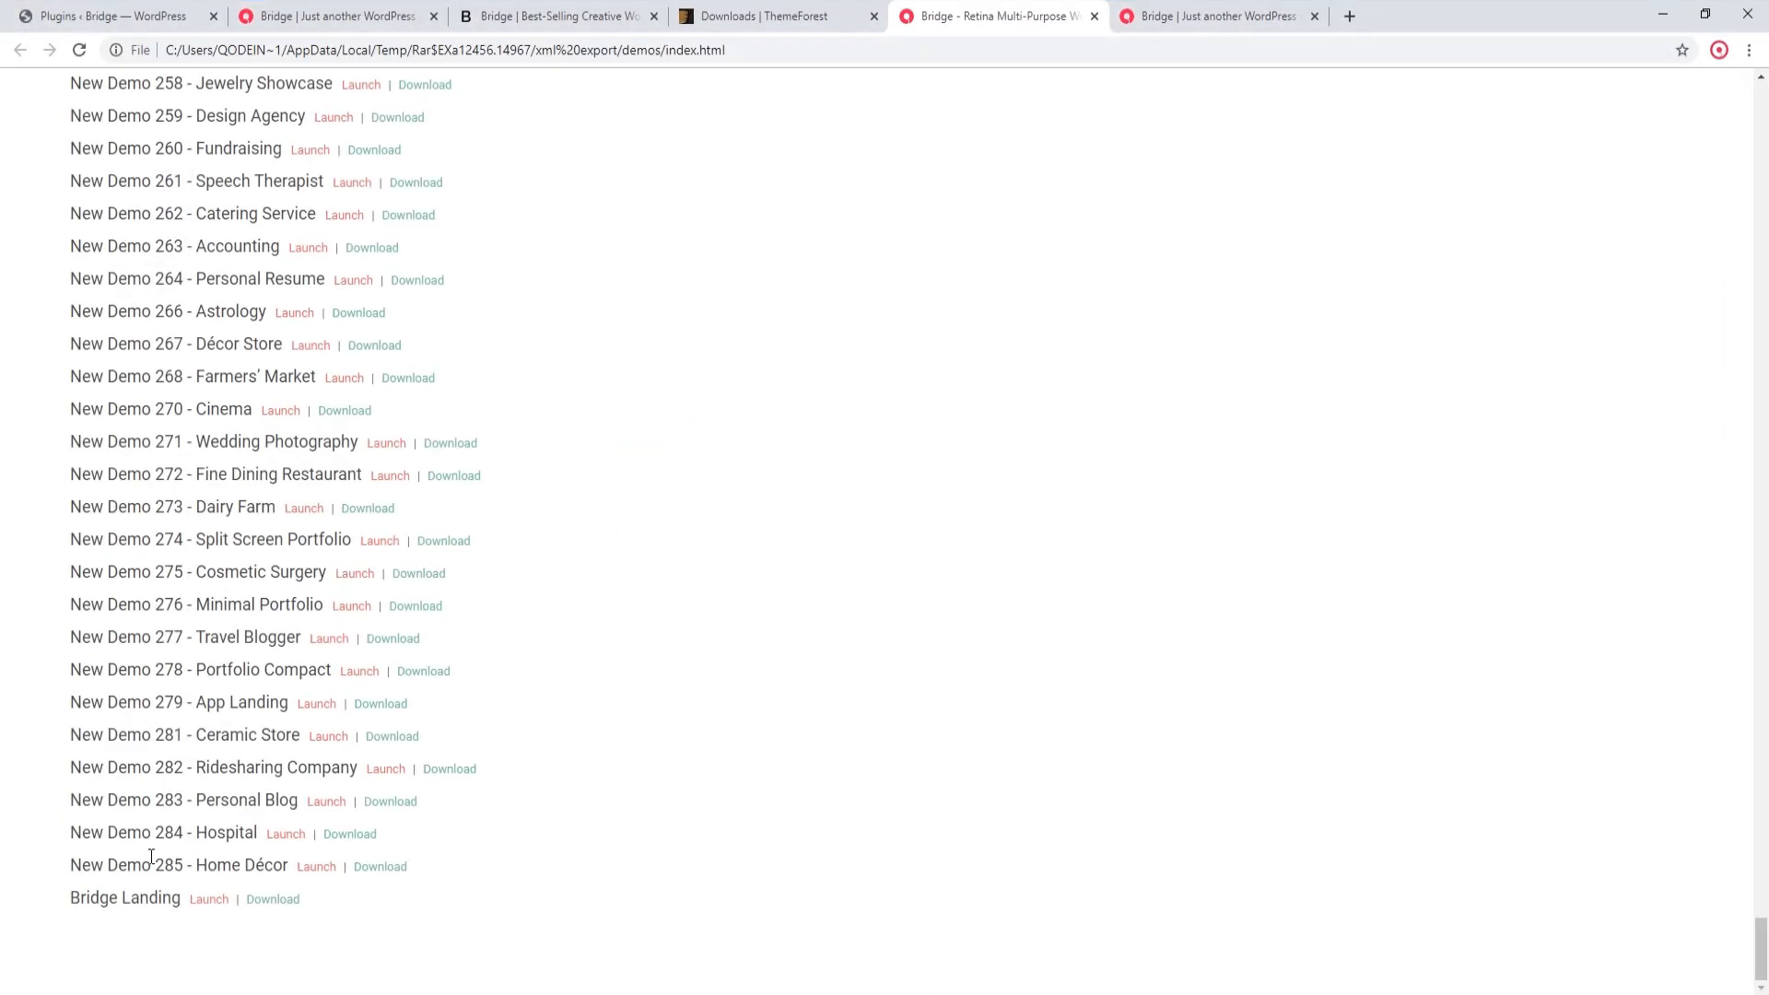
click(153, 9)
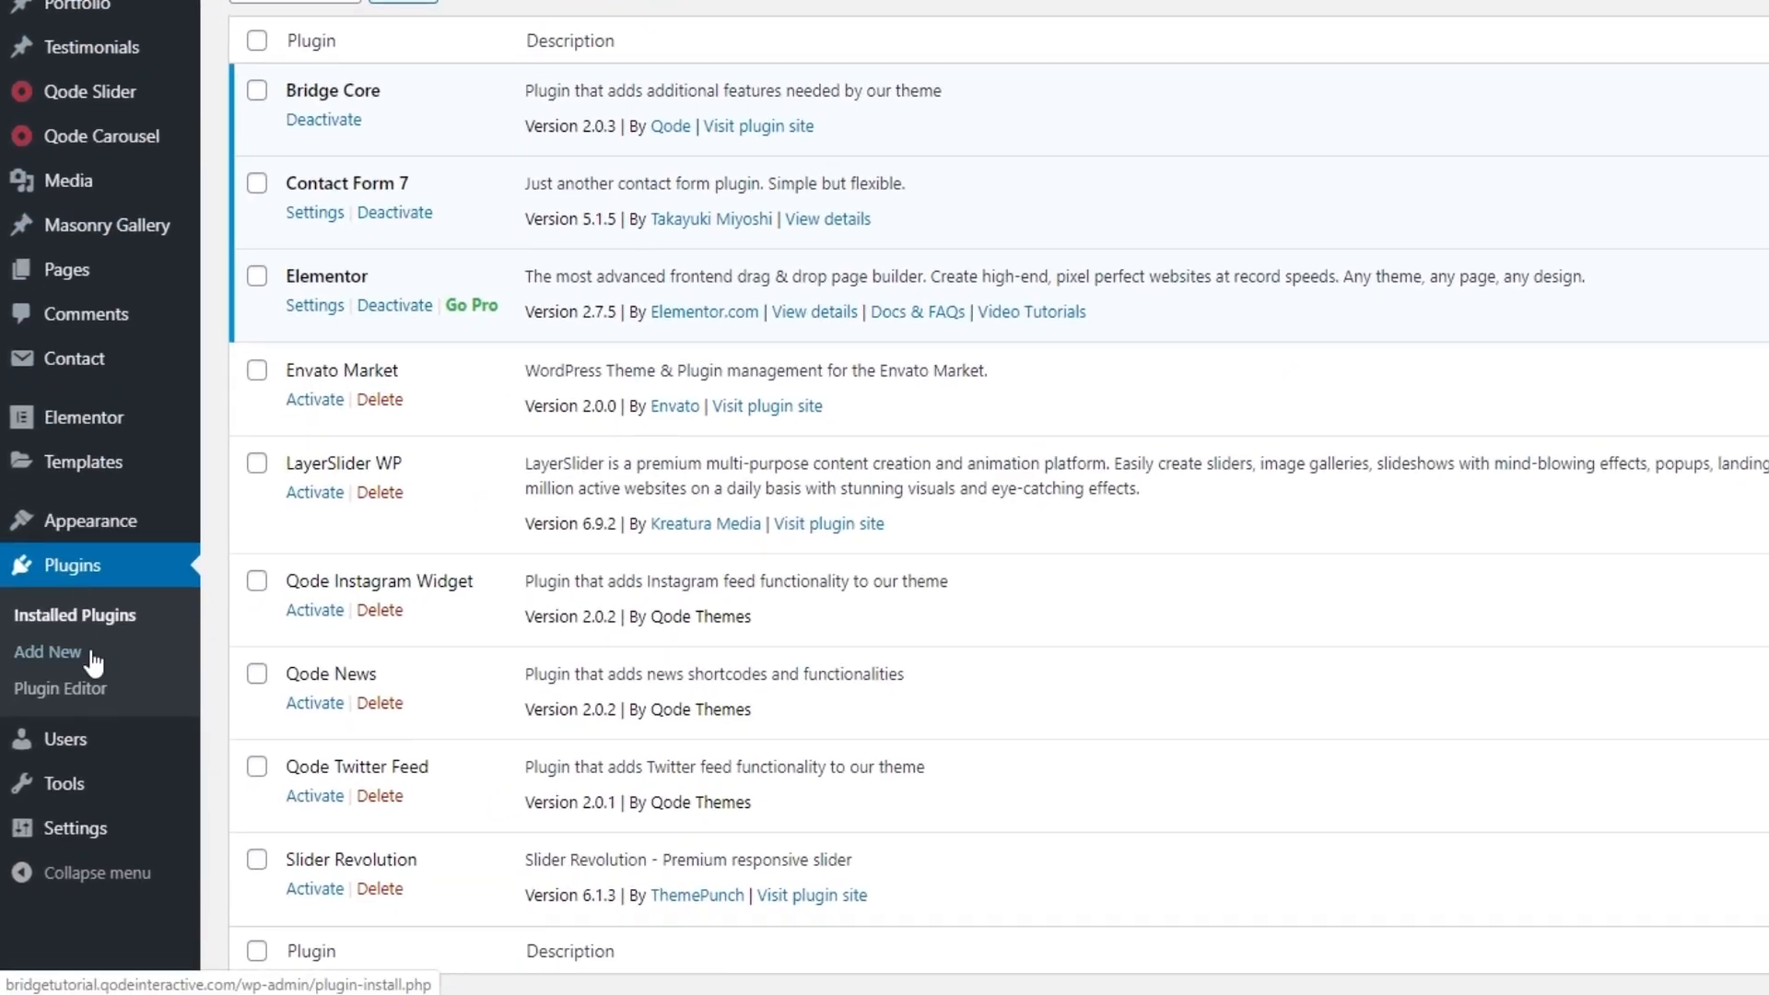
mouse_move(60, 839)
click(245, 771)
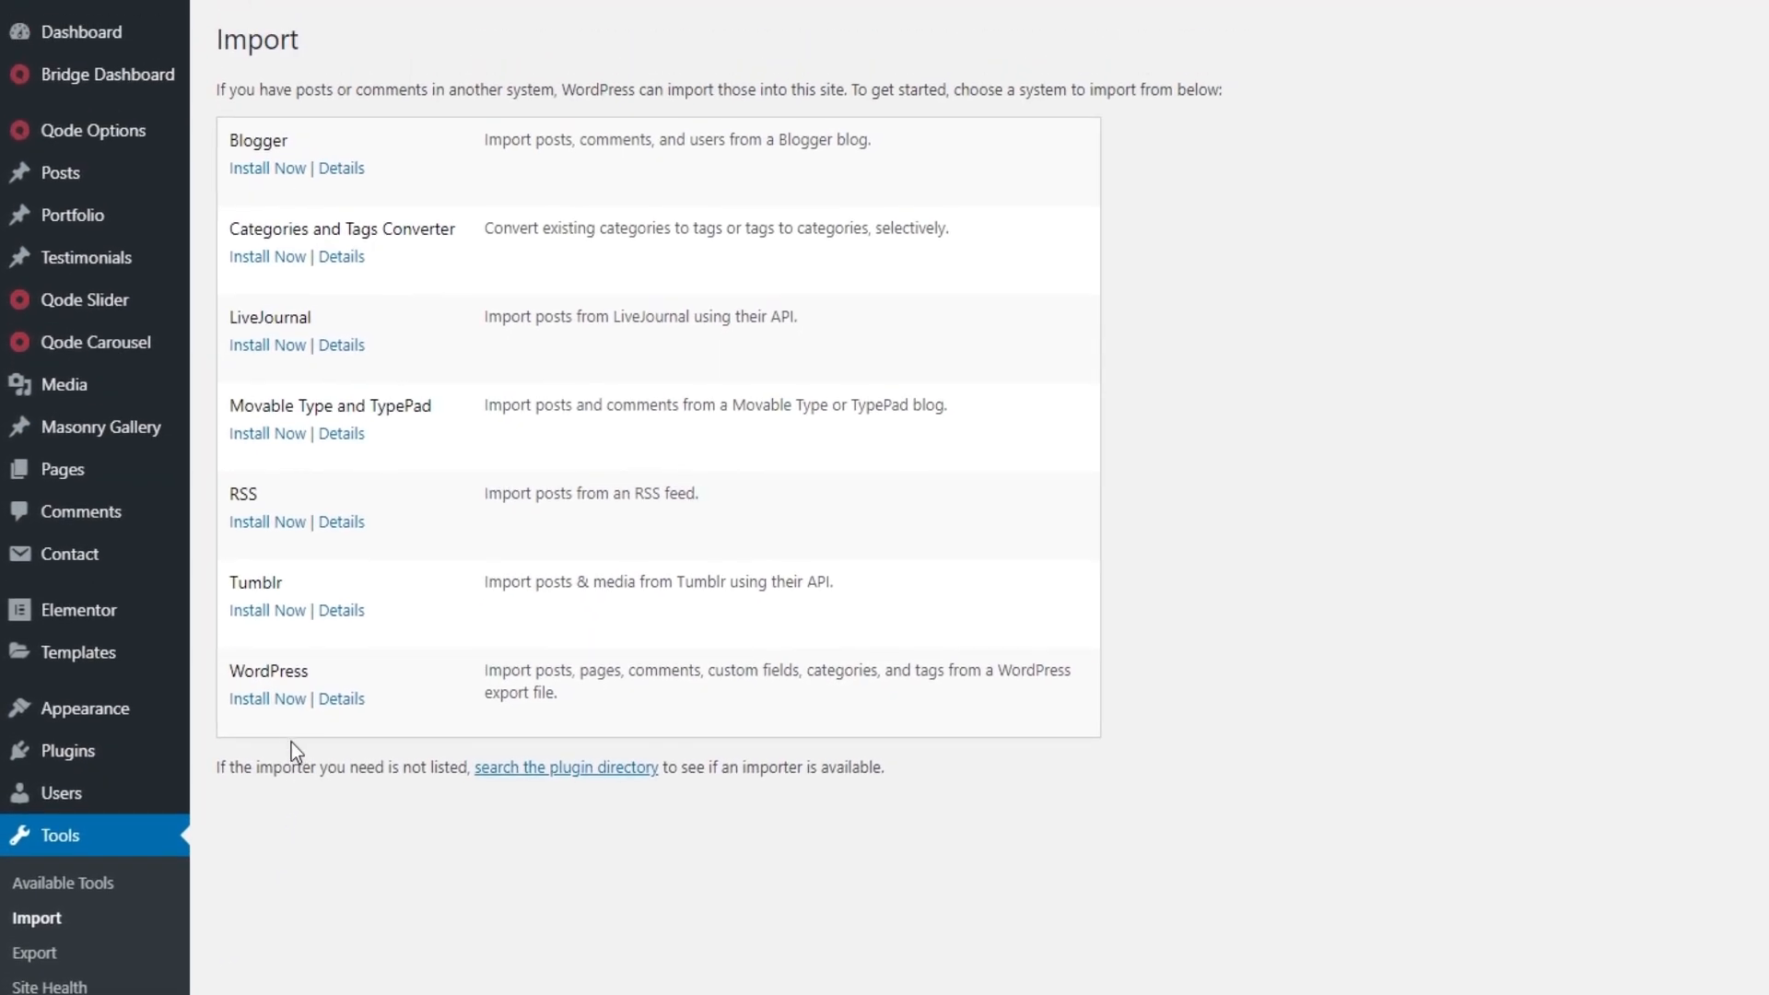
click(283, 702)
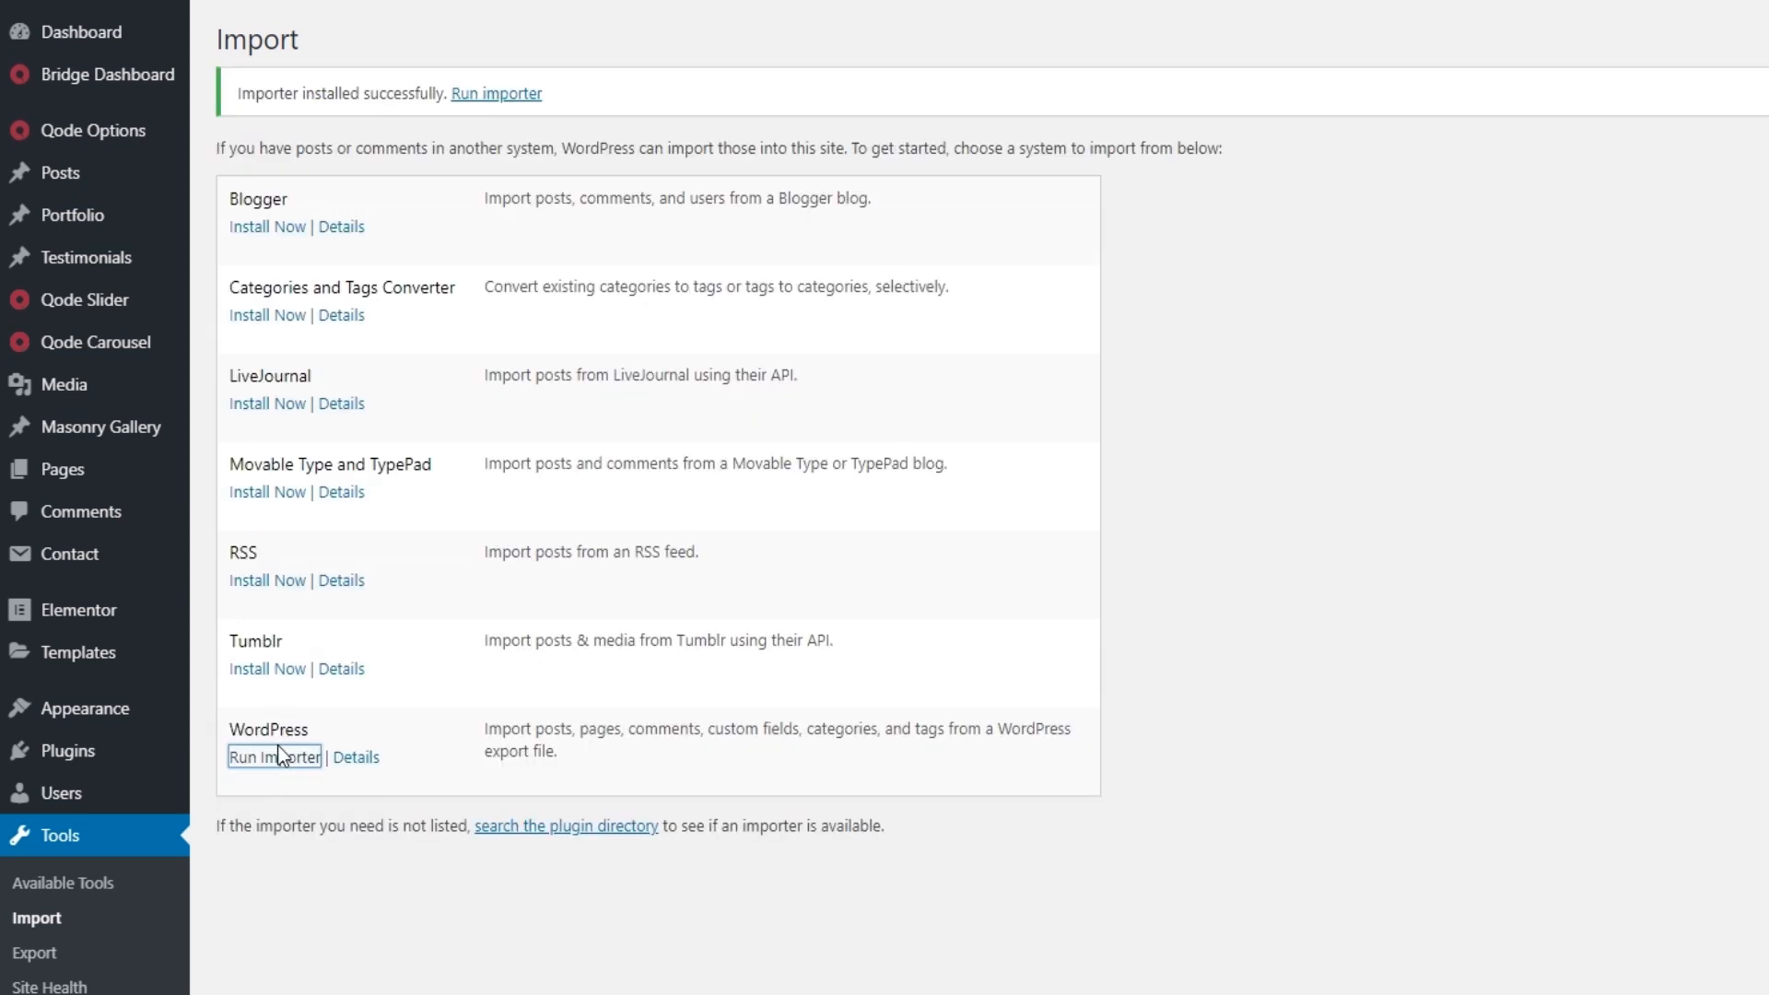
click(273, 758)
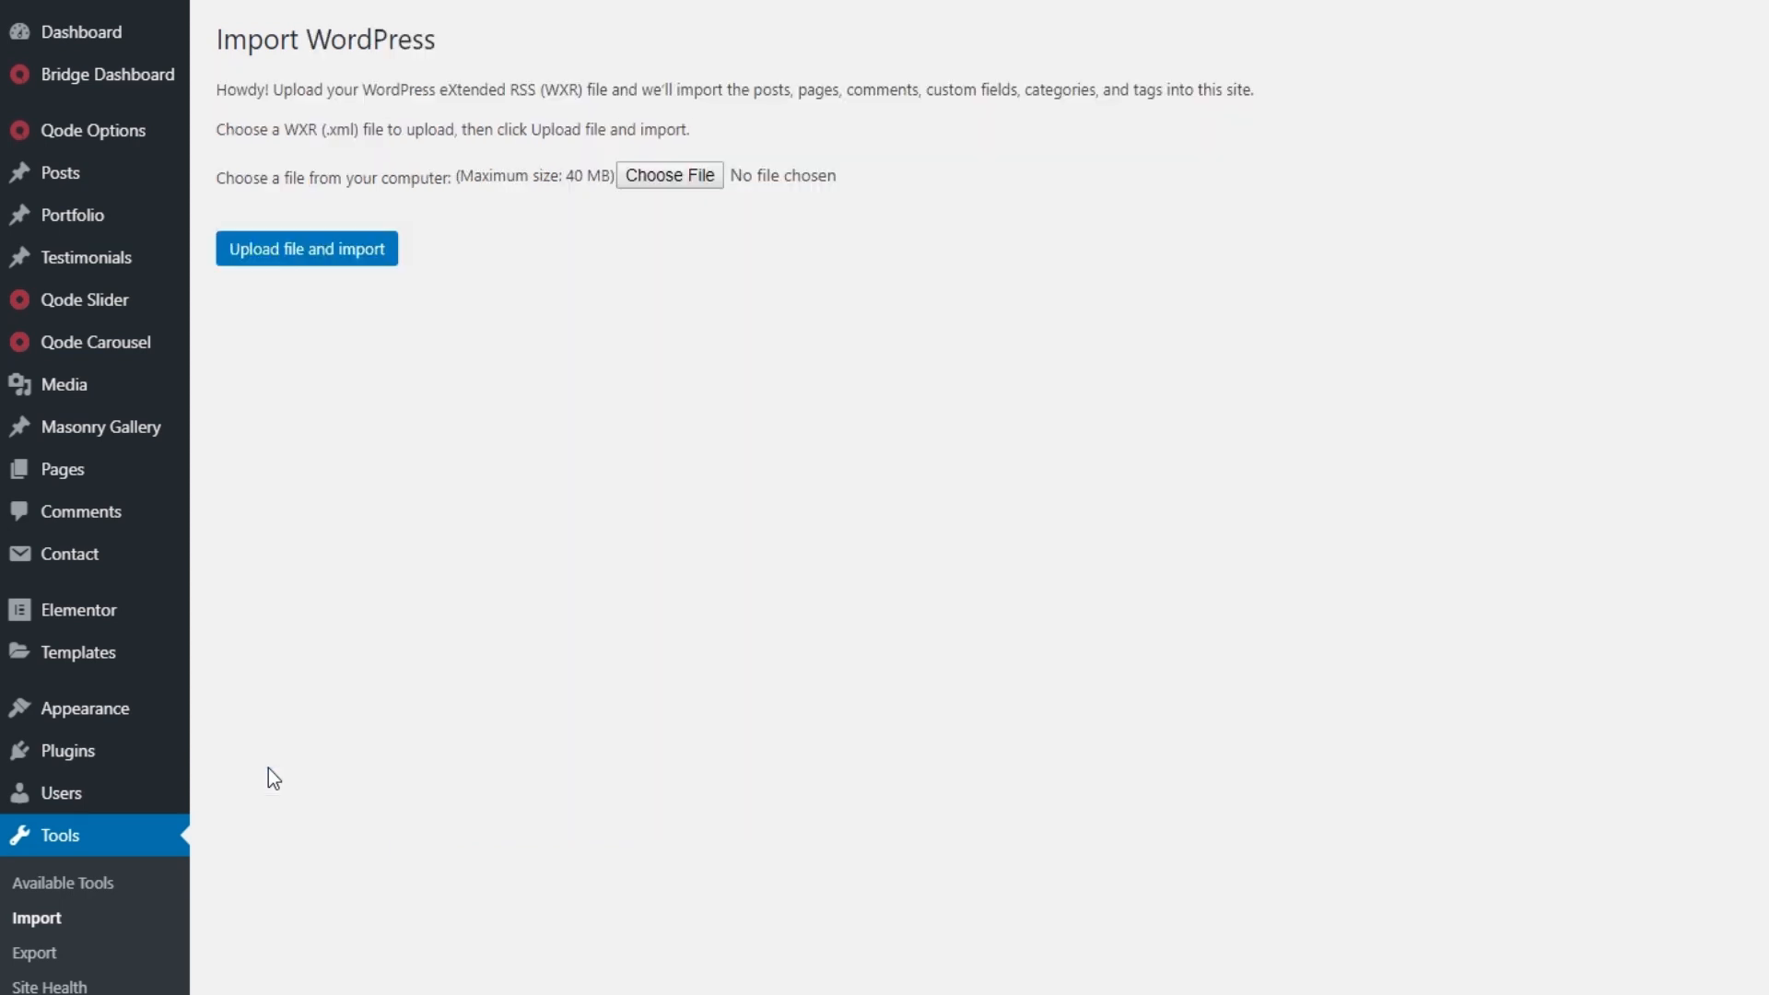
Step: Choose bridge279-export.xml from the desktop and upload it to the WordPress importer
click(683, 175)
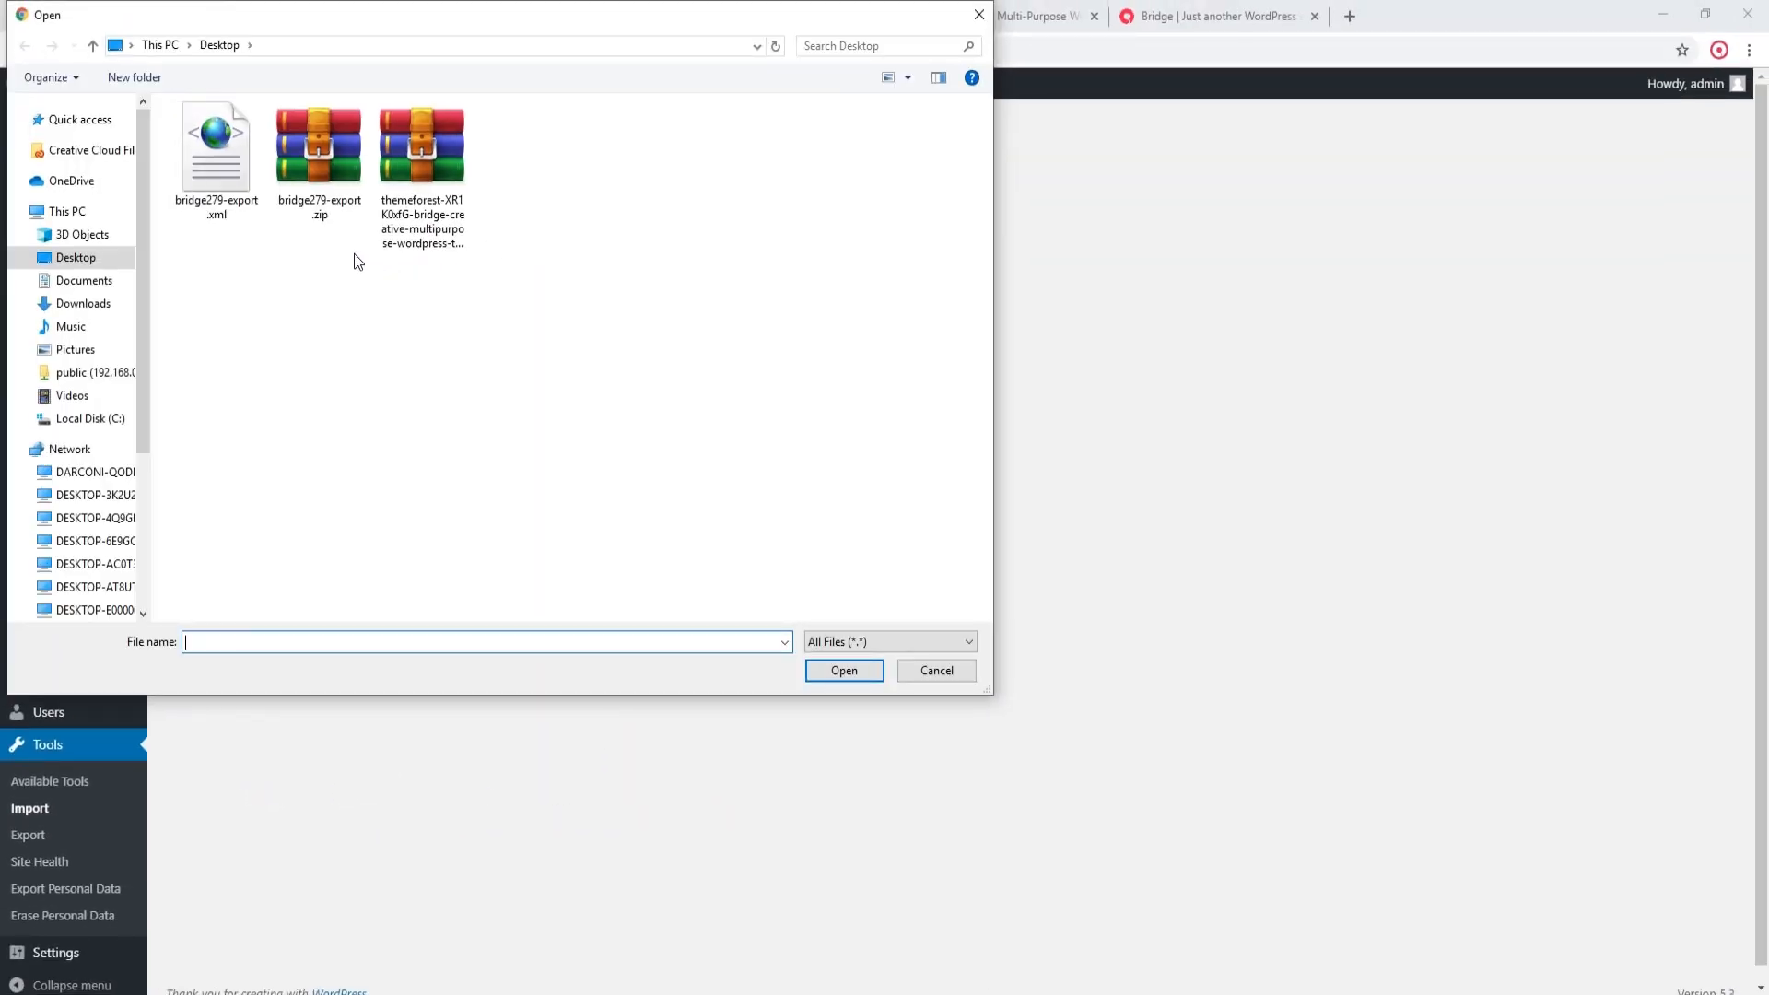
click(238, 178)
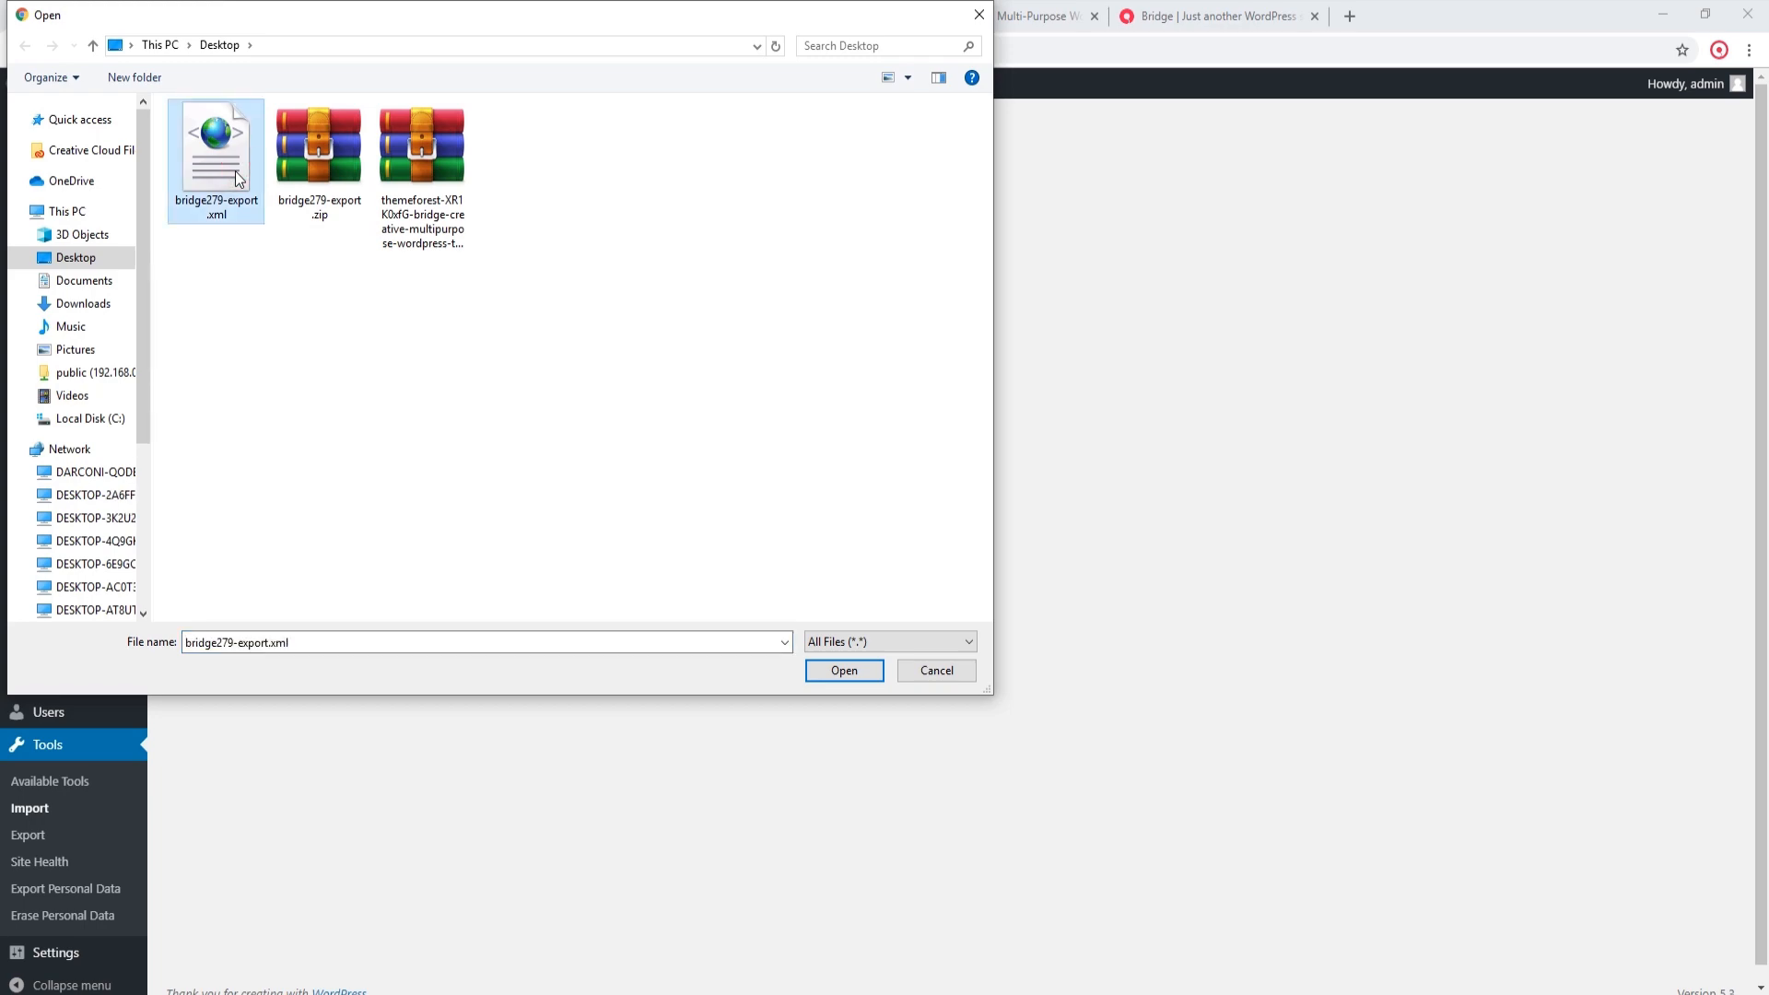
click(841, 673)
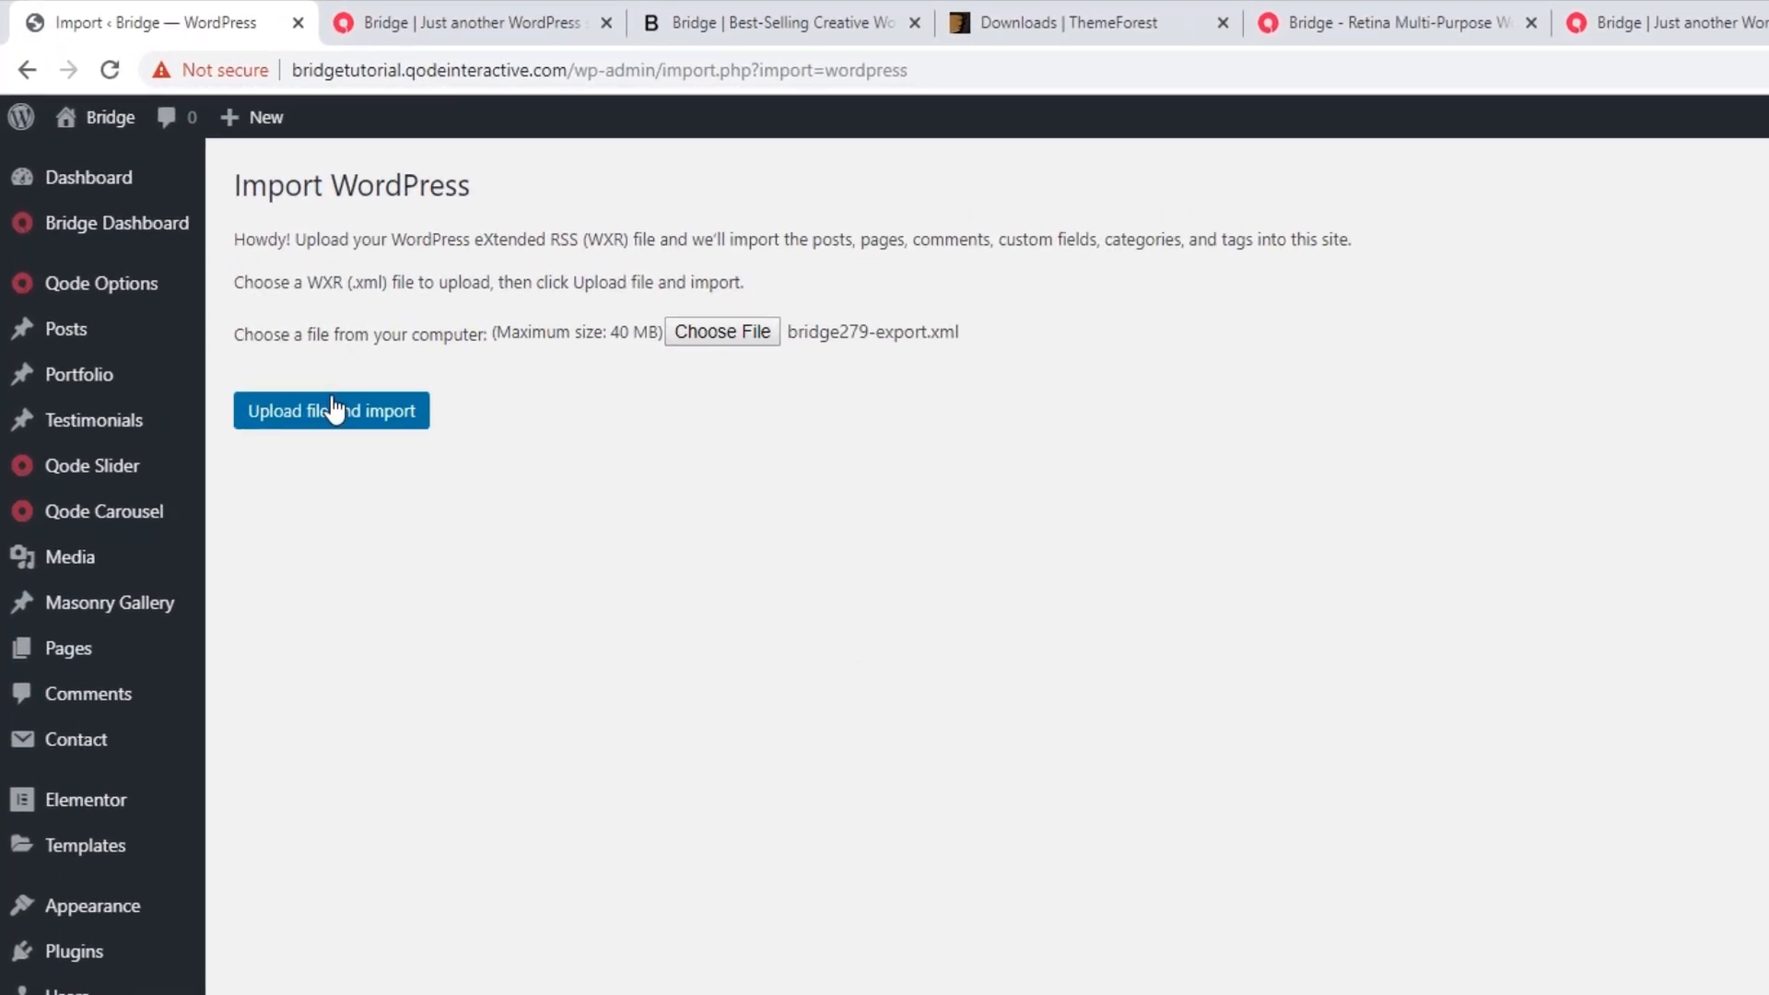
click(334, 408)
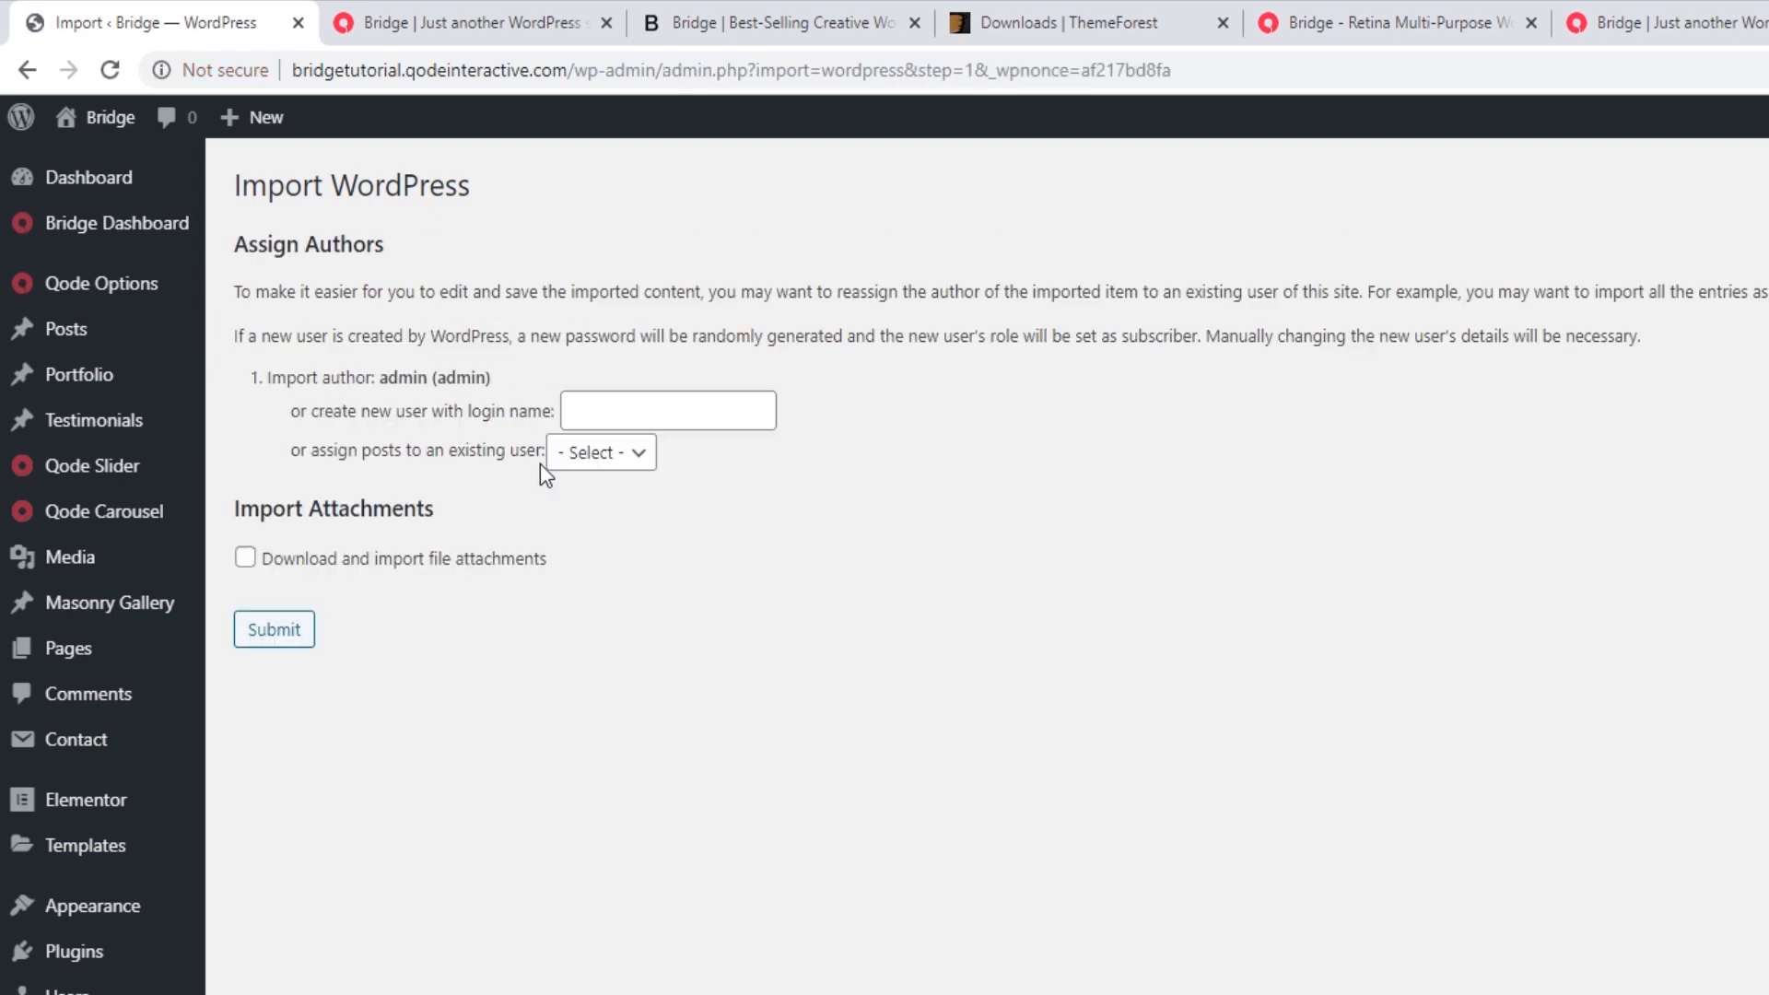
Step: Assign the imported posts to the existing admin user, include file attachments, and submit the import
click(599, 456)
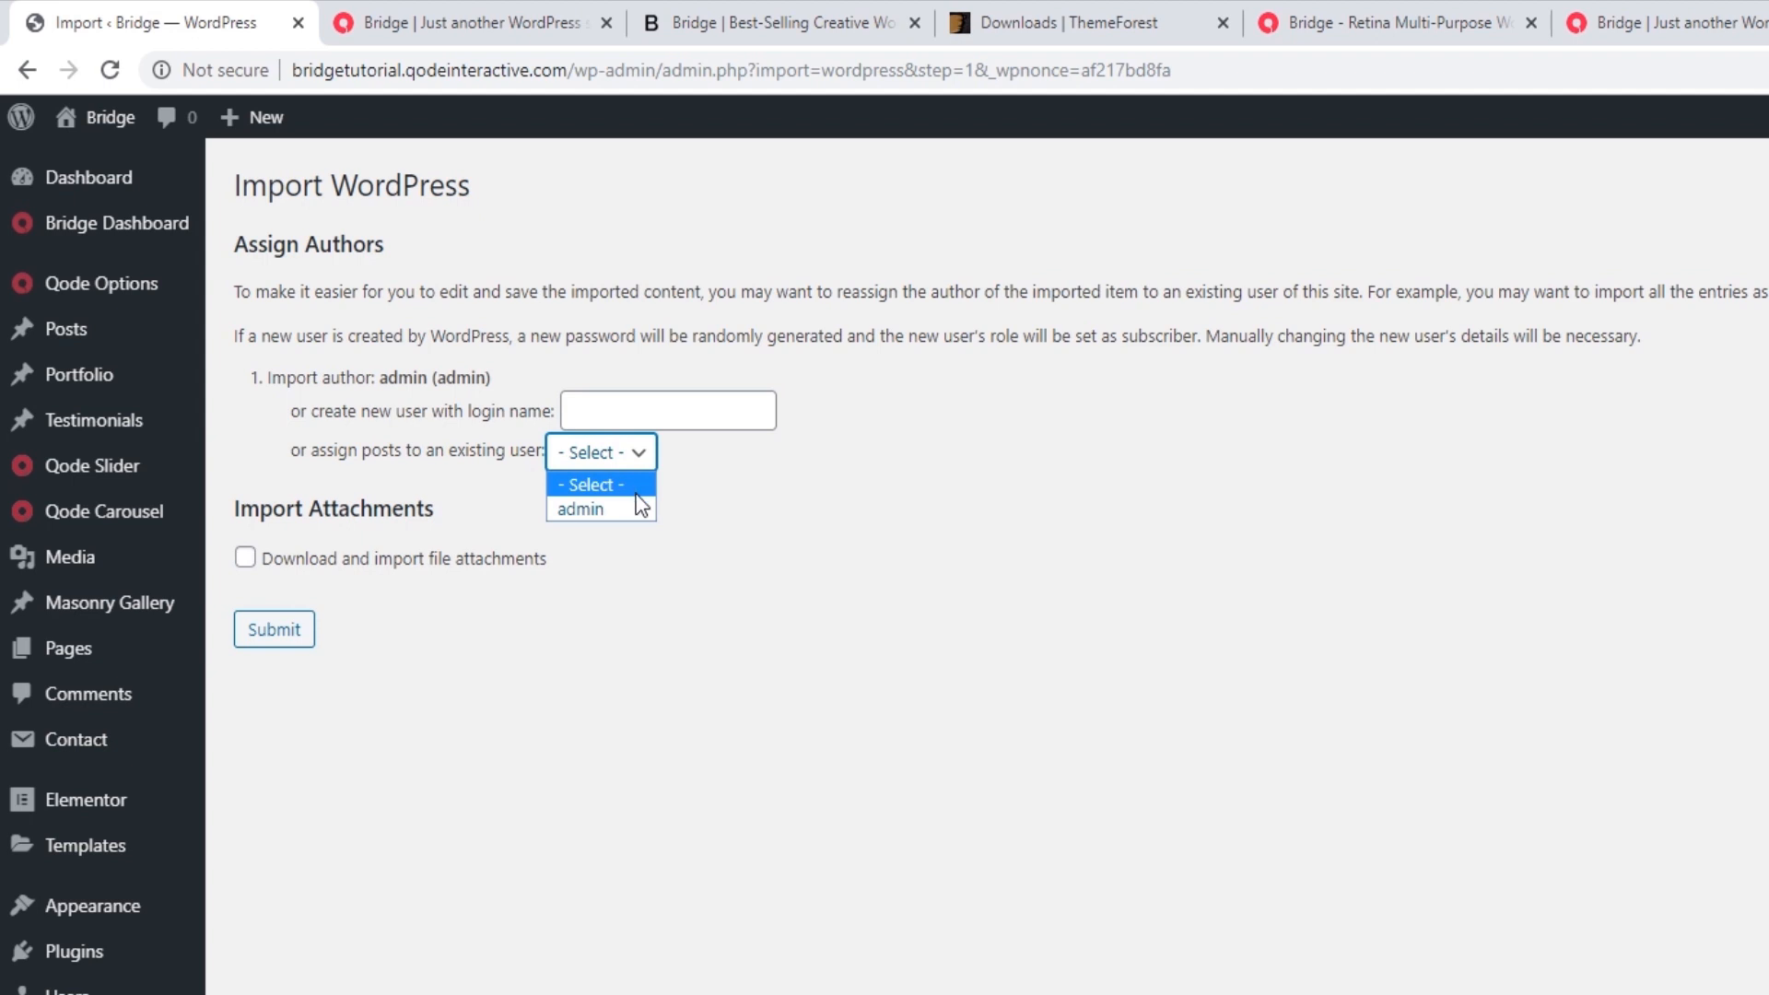
click(632, 508)
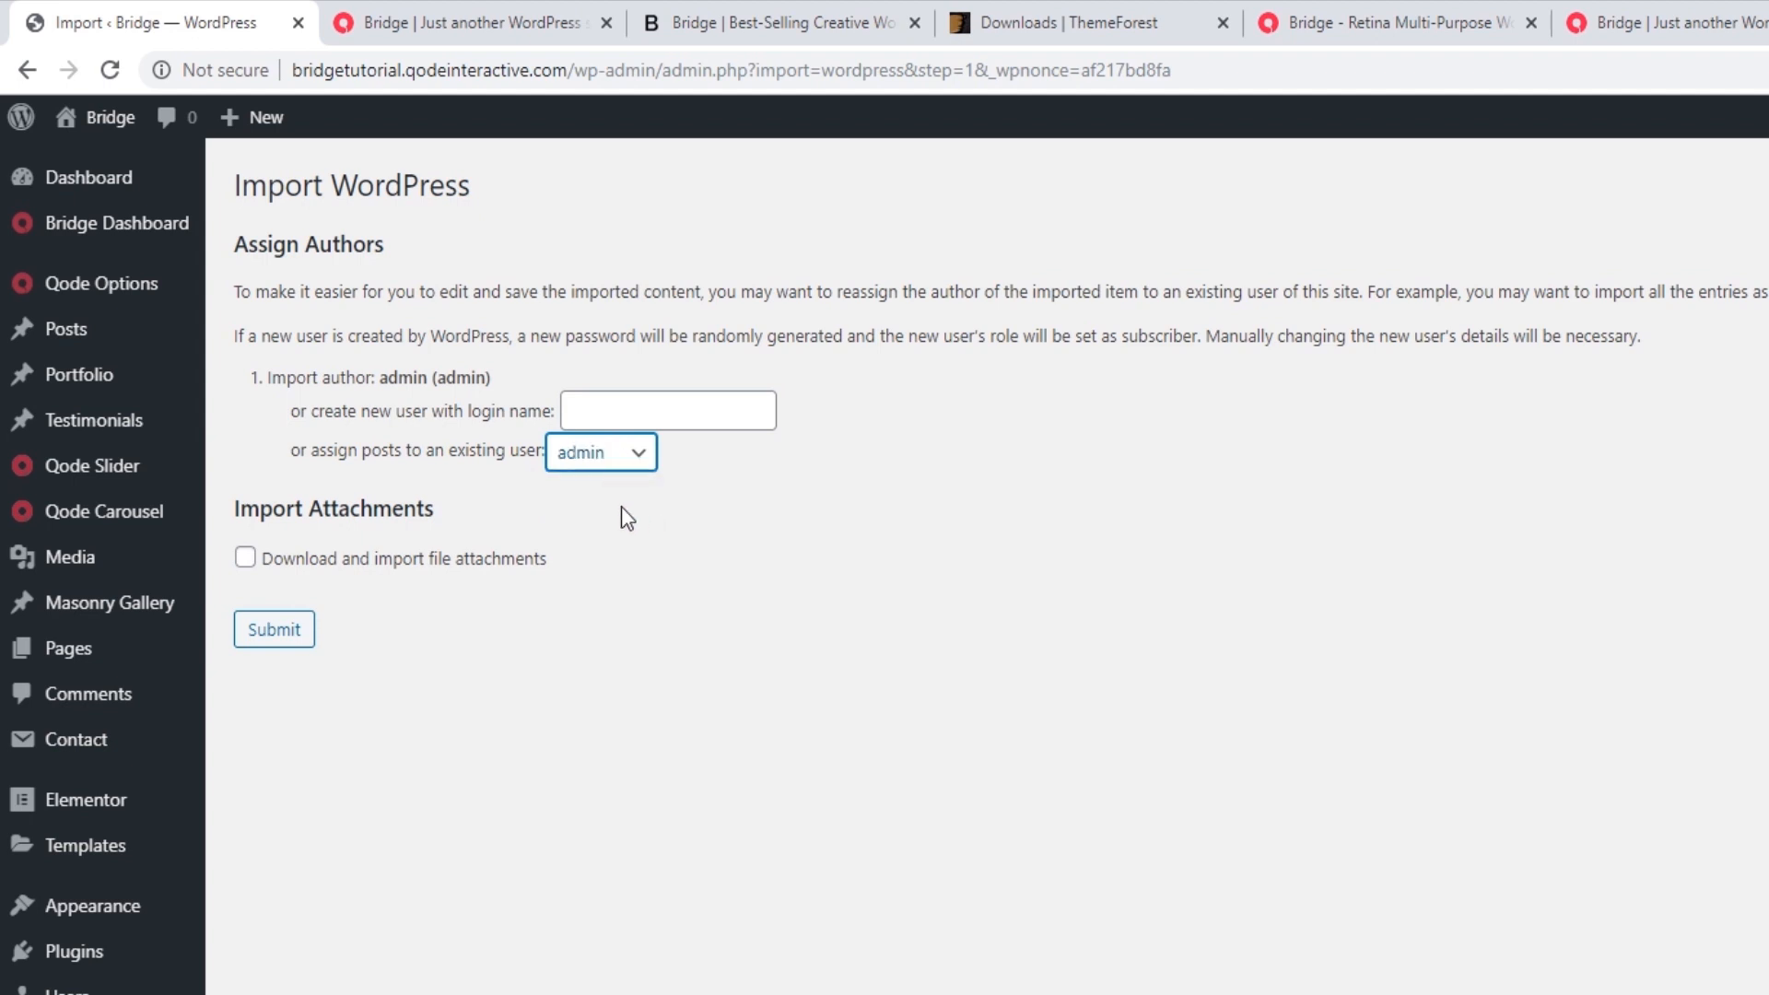
click(243, 559)
click(276, 635)
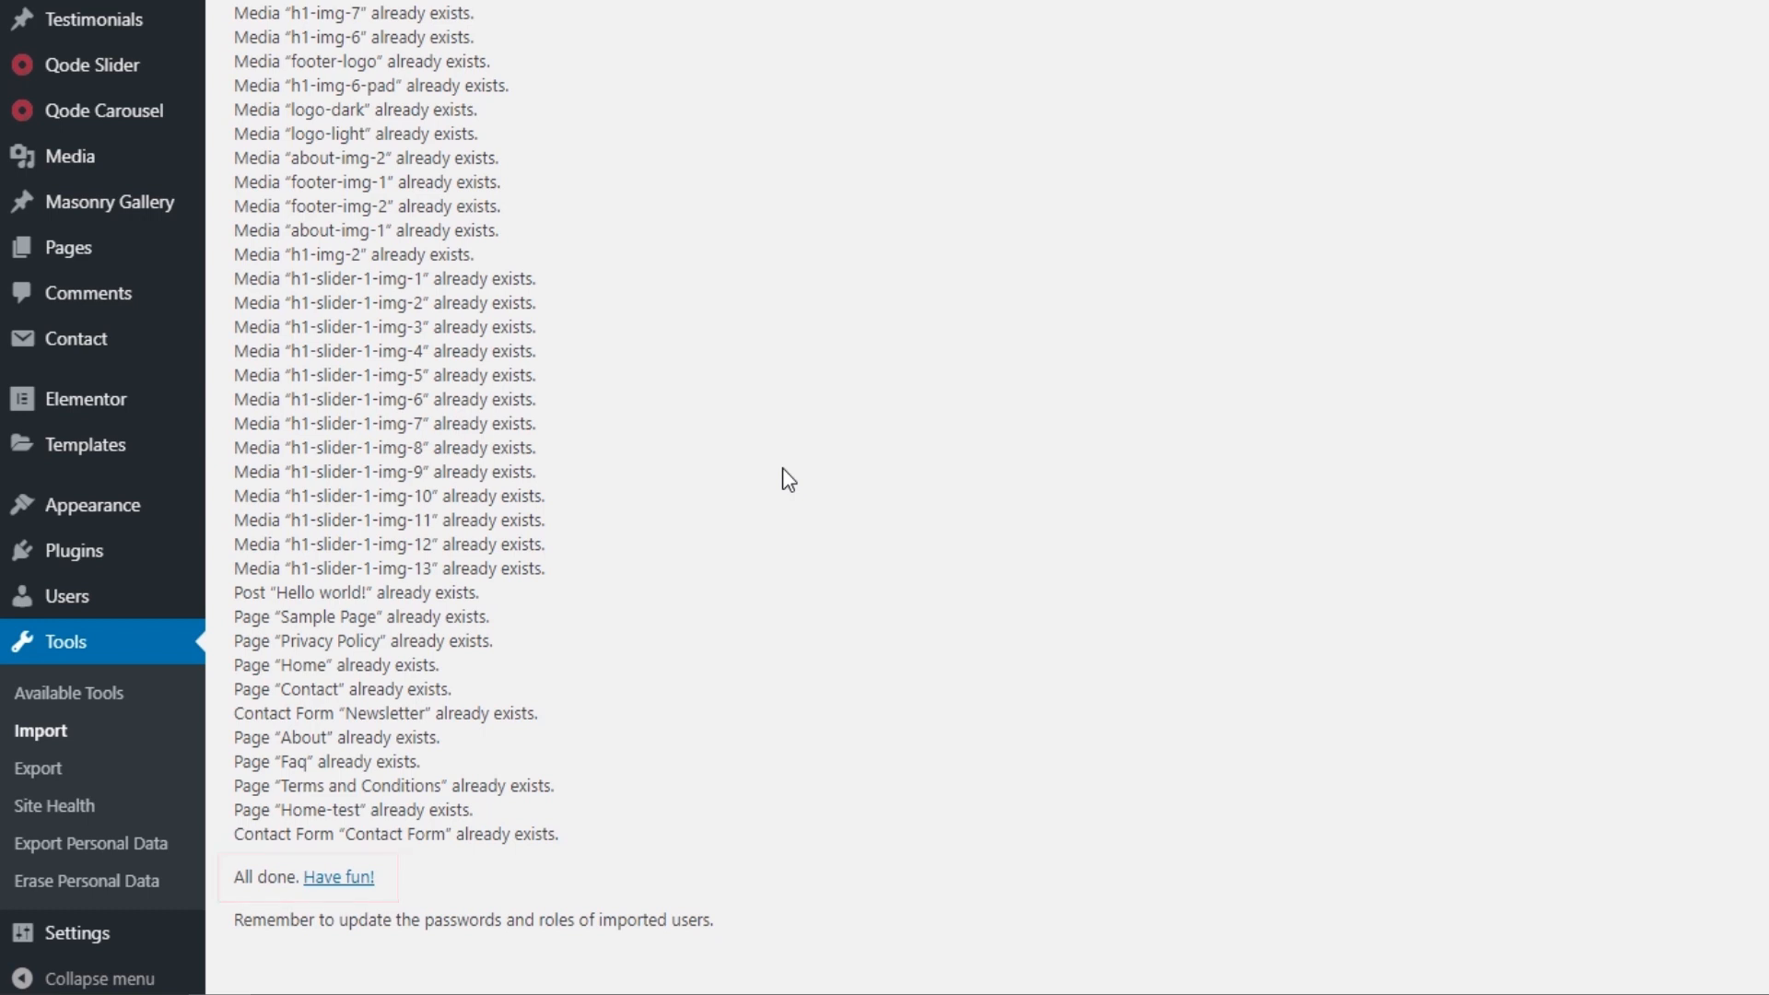
Step: Run the WordPress importer again and upload the same bridge279-export.xml file
click(41, 734)
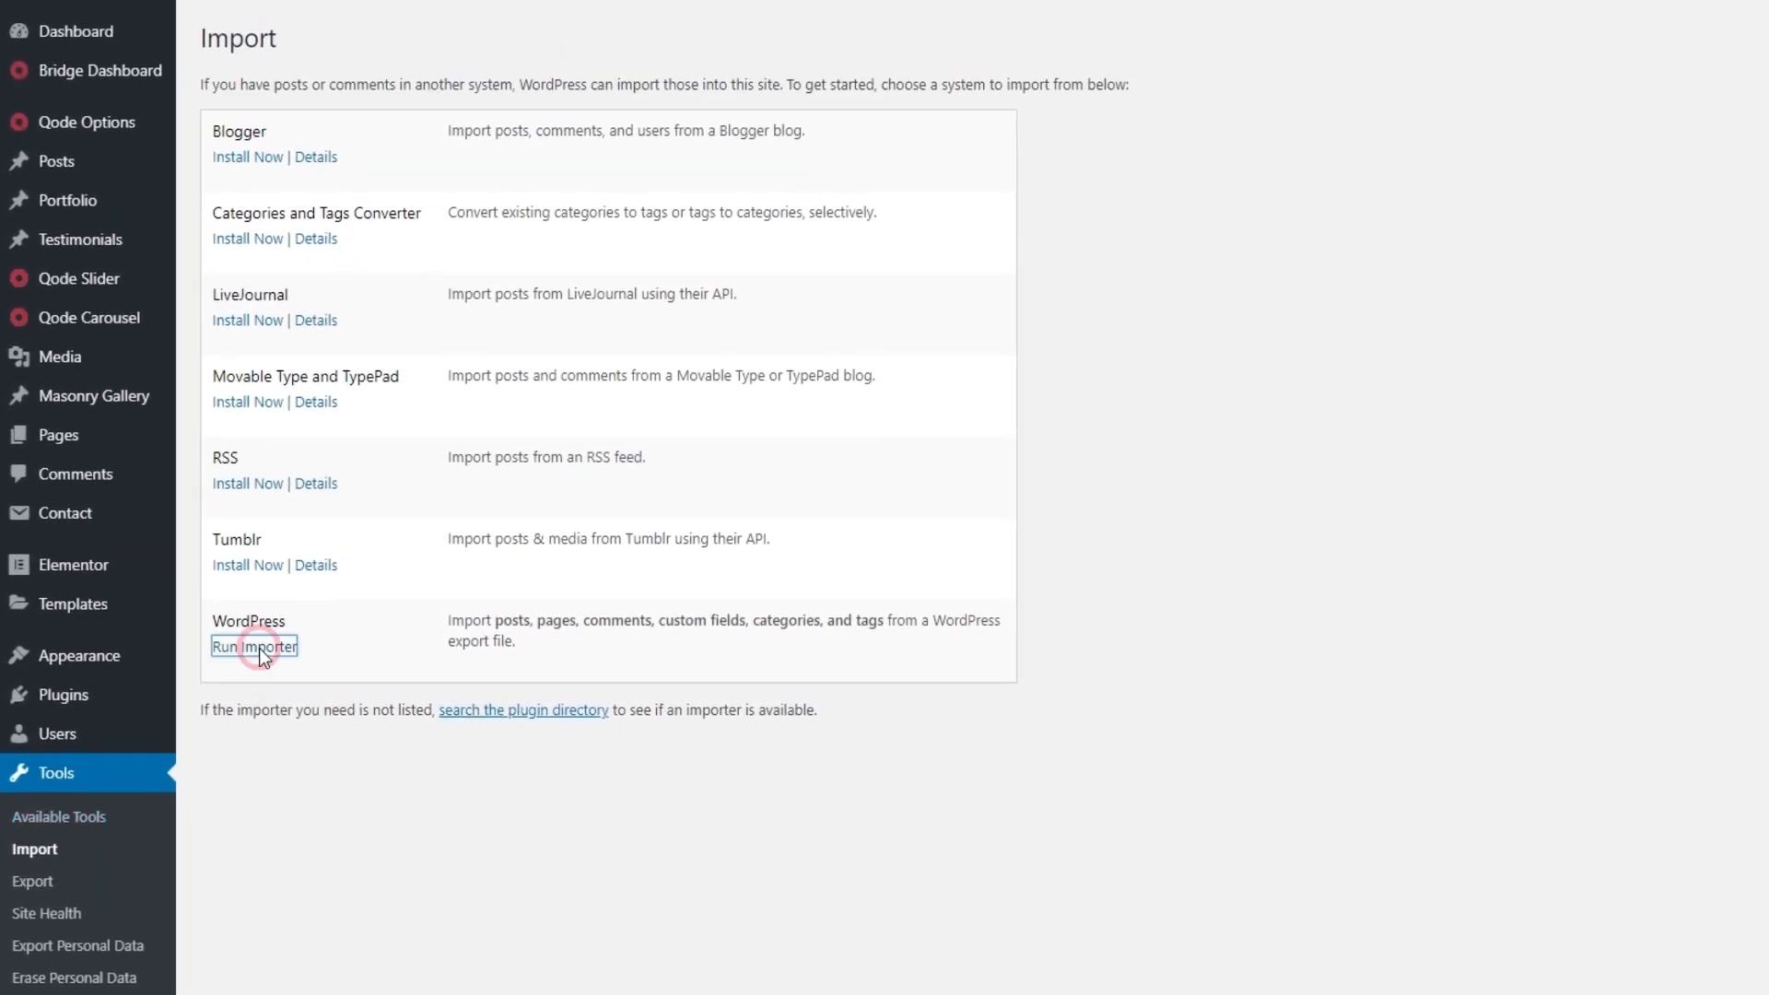
click(258, 647)
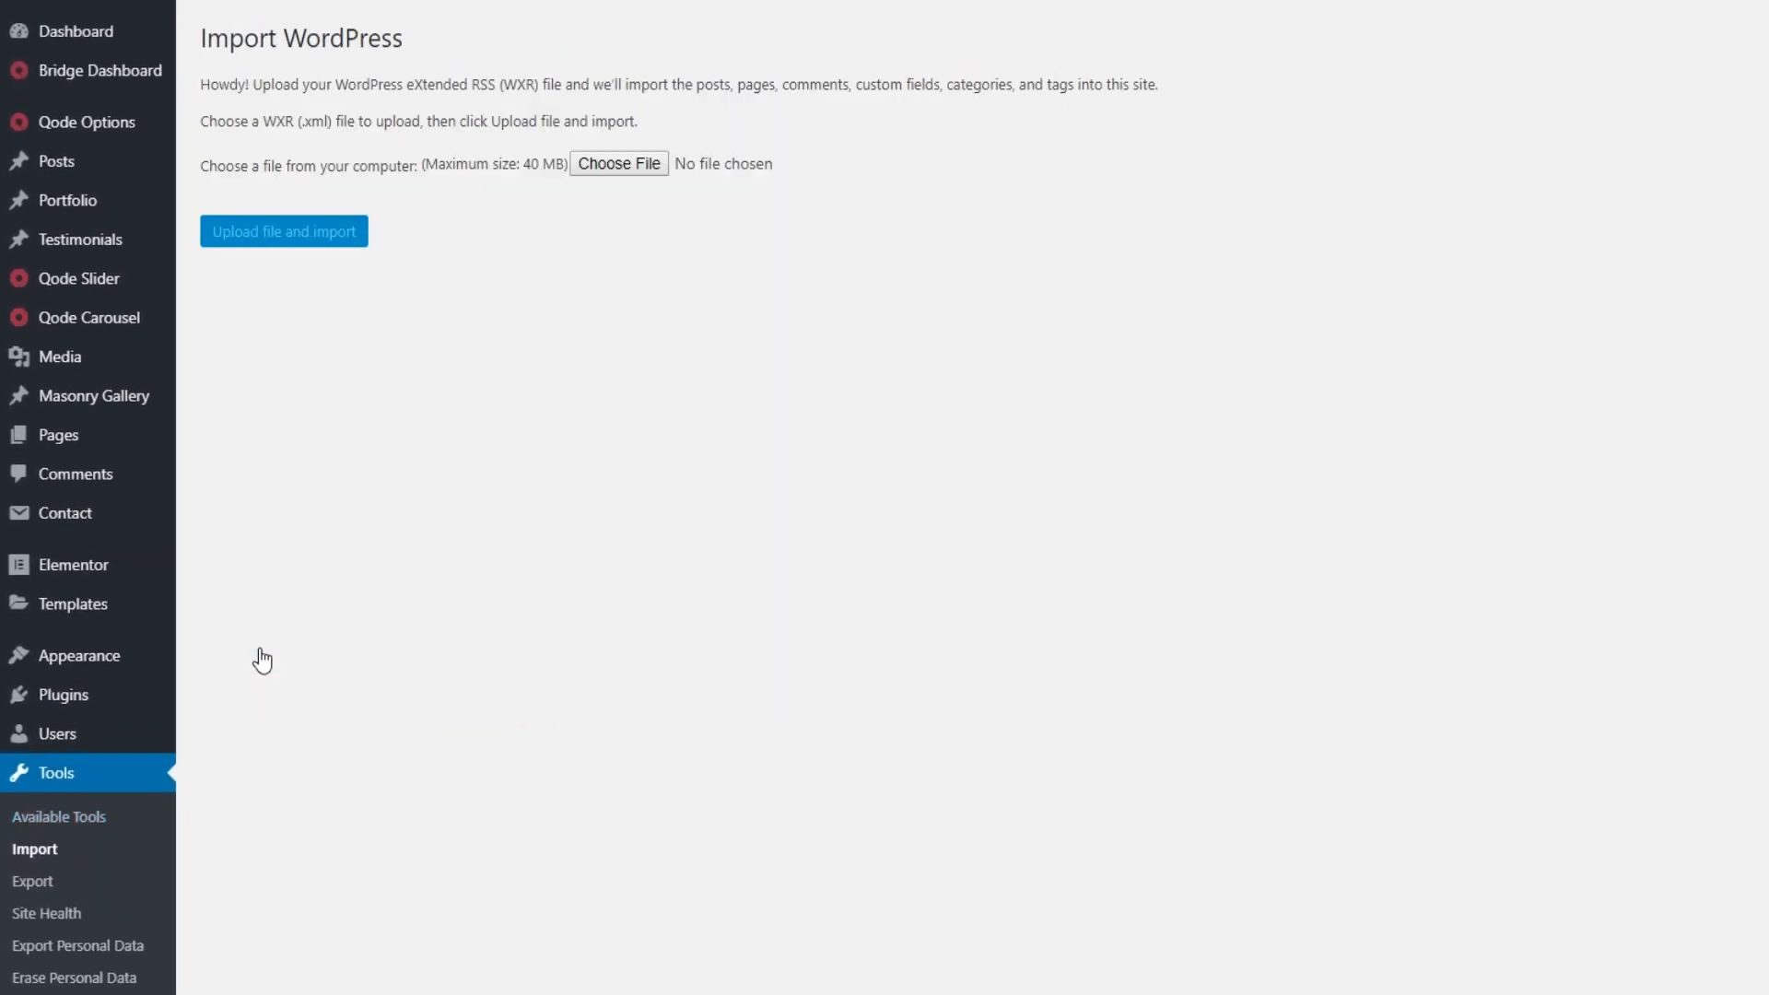
click(627, 169)
double_click(233, 202)
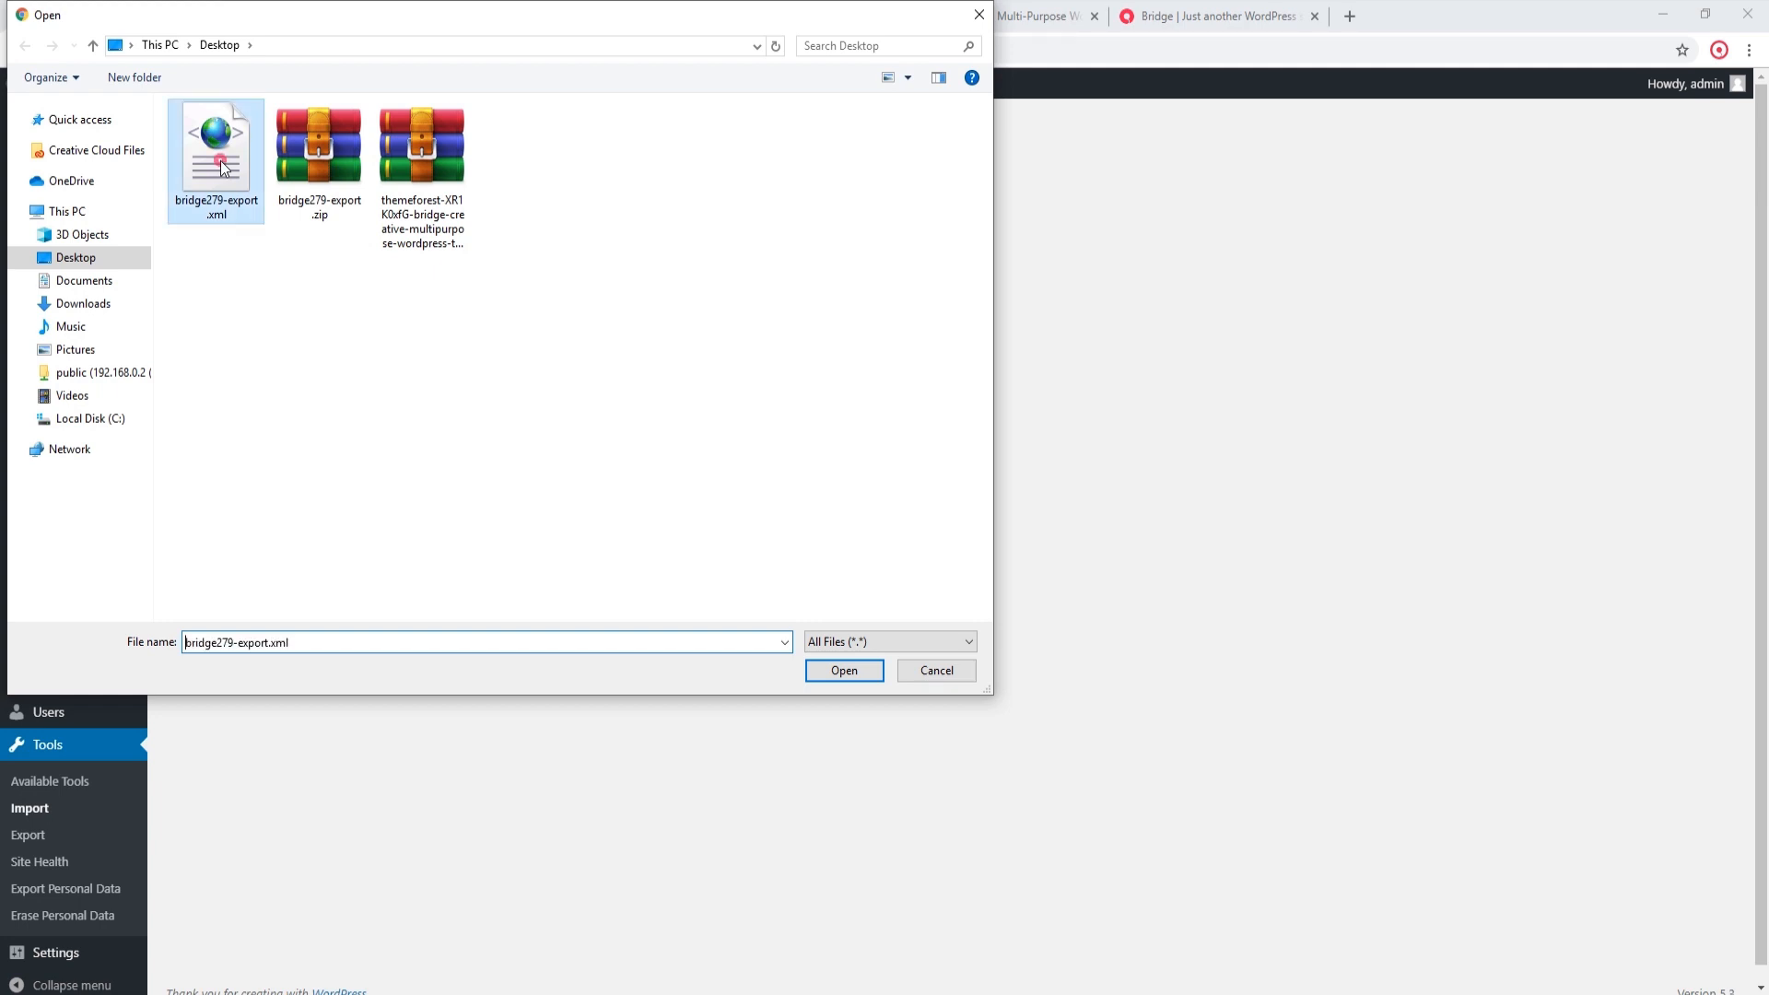
click(237, 295)
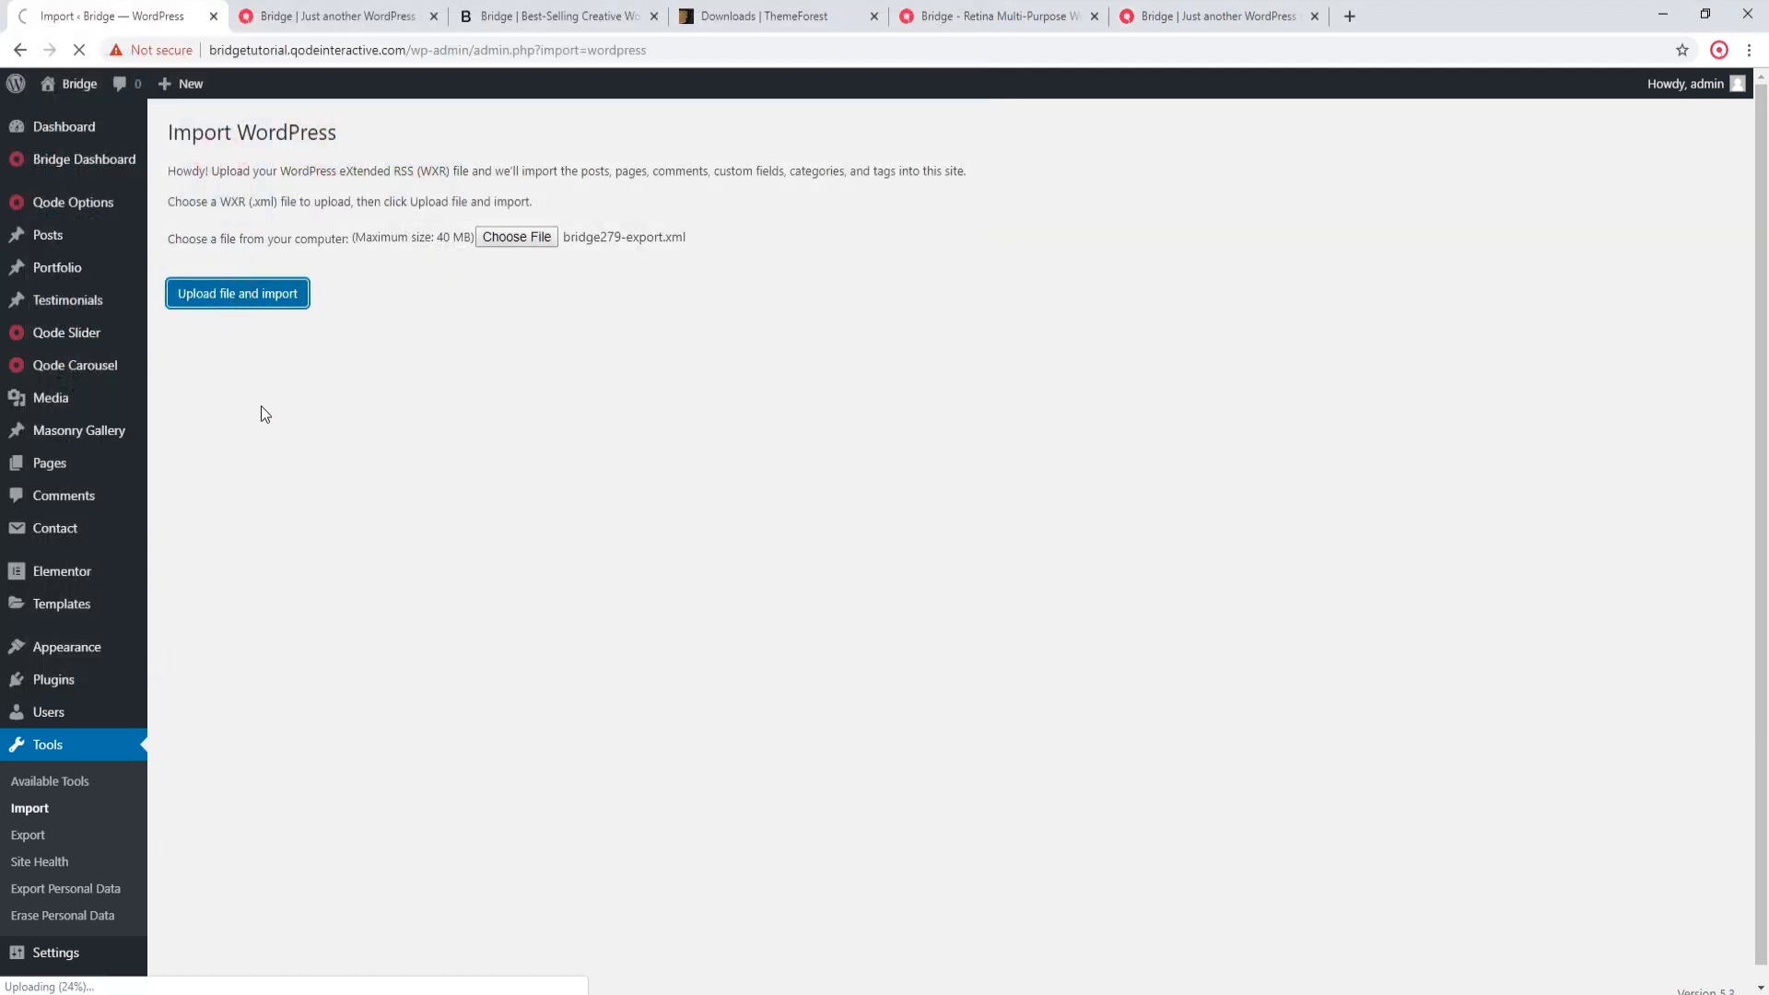
Step: Submit the repeated import with posts assigned to the existing admin user and file attachments downloaded
click(428, 324)
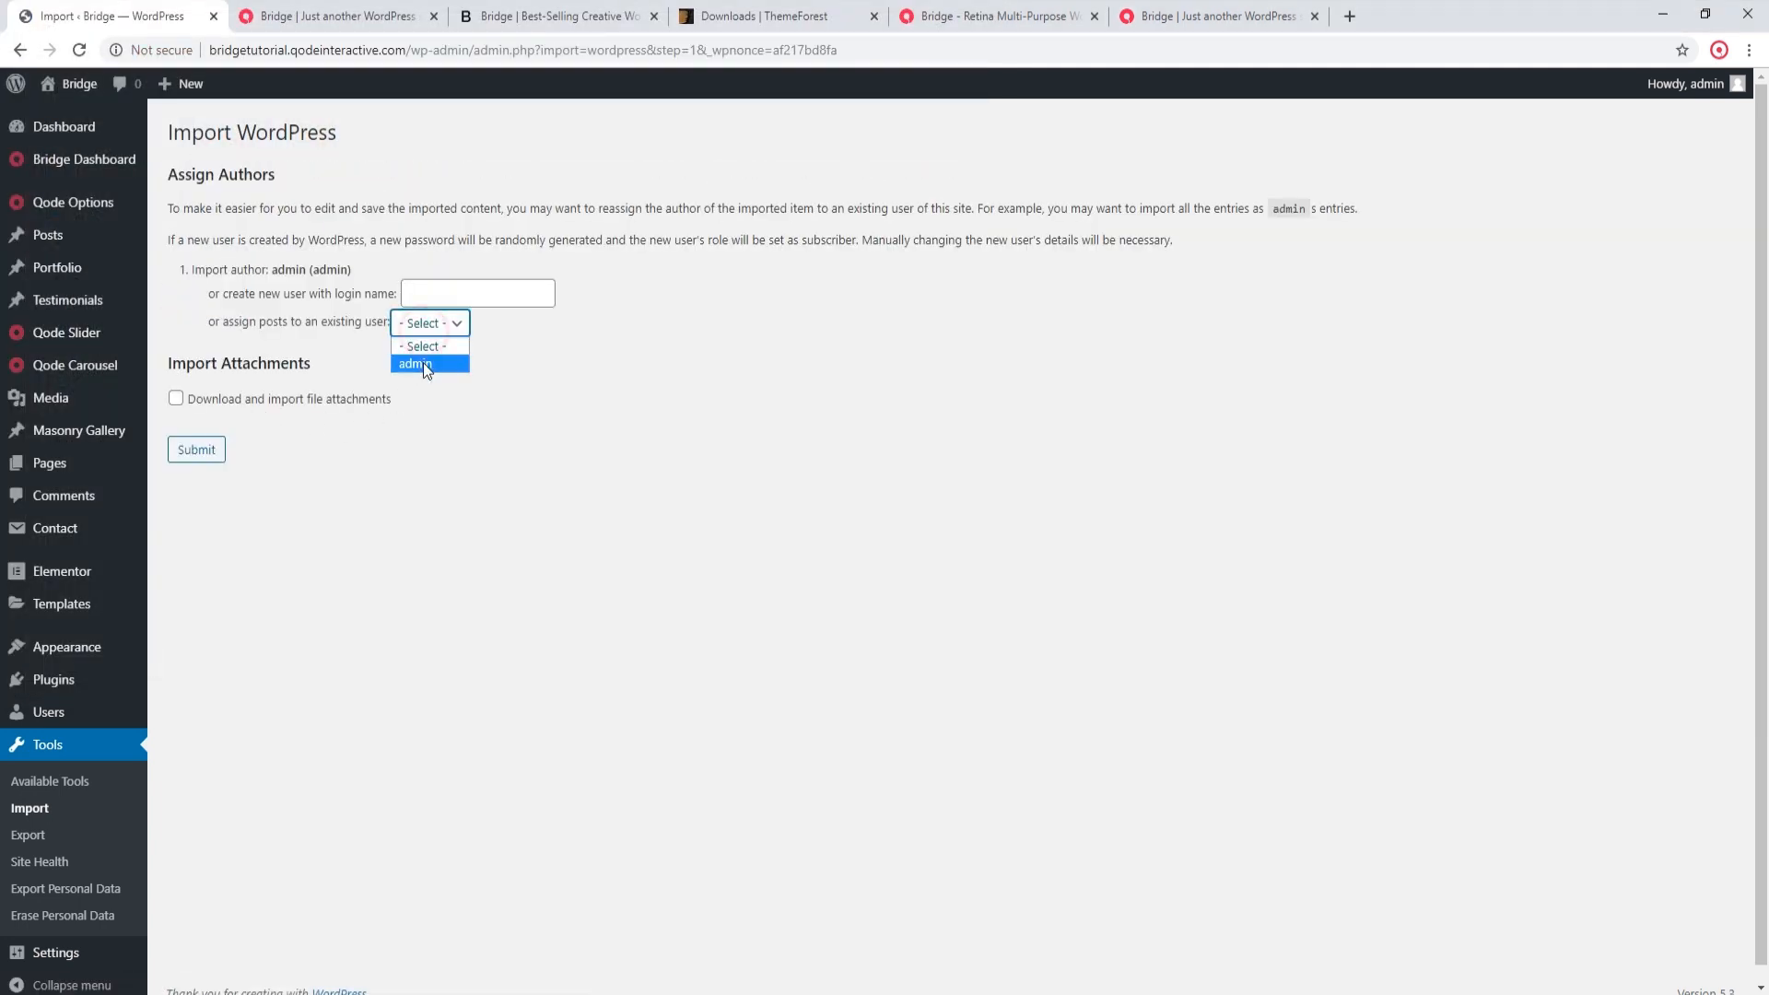
click(423, 363)
click(228, 405)
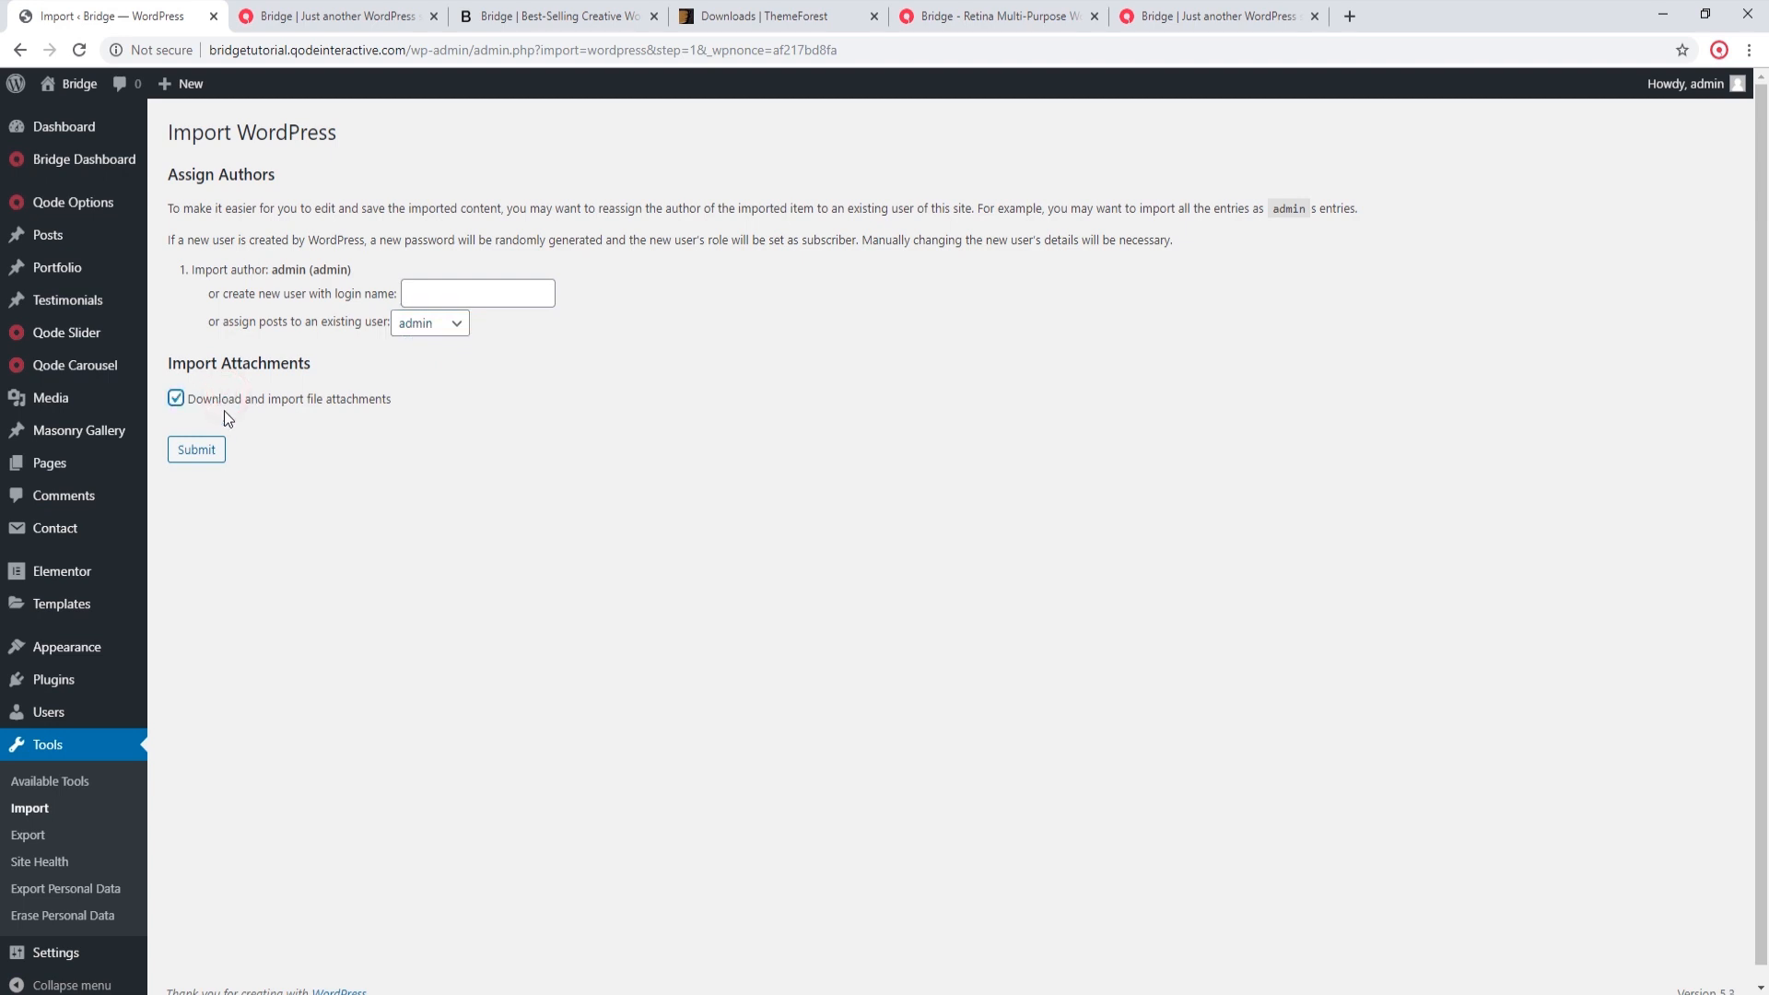
click(212, 450)
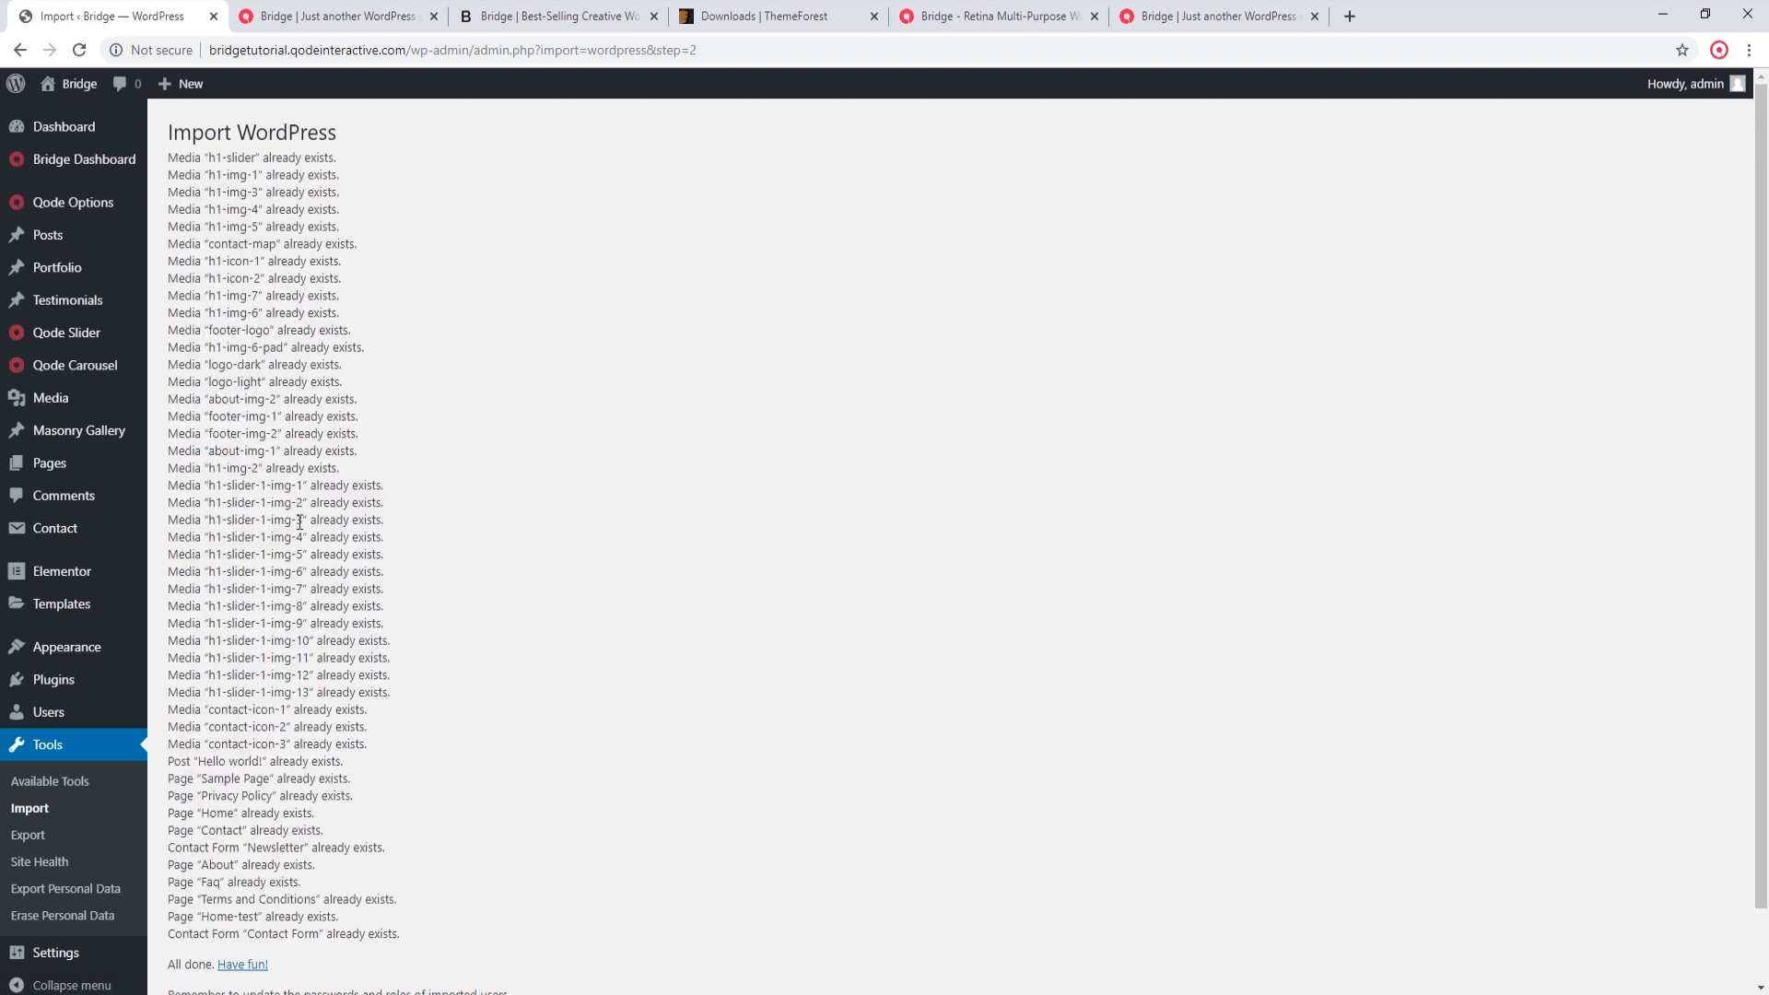
Step: Import only the Widgets of New Demo 279 - App Landing from the Elementor demos in the Bridge demo importer
scroll(566, 664, down, 2)
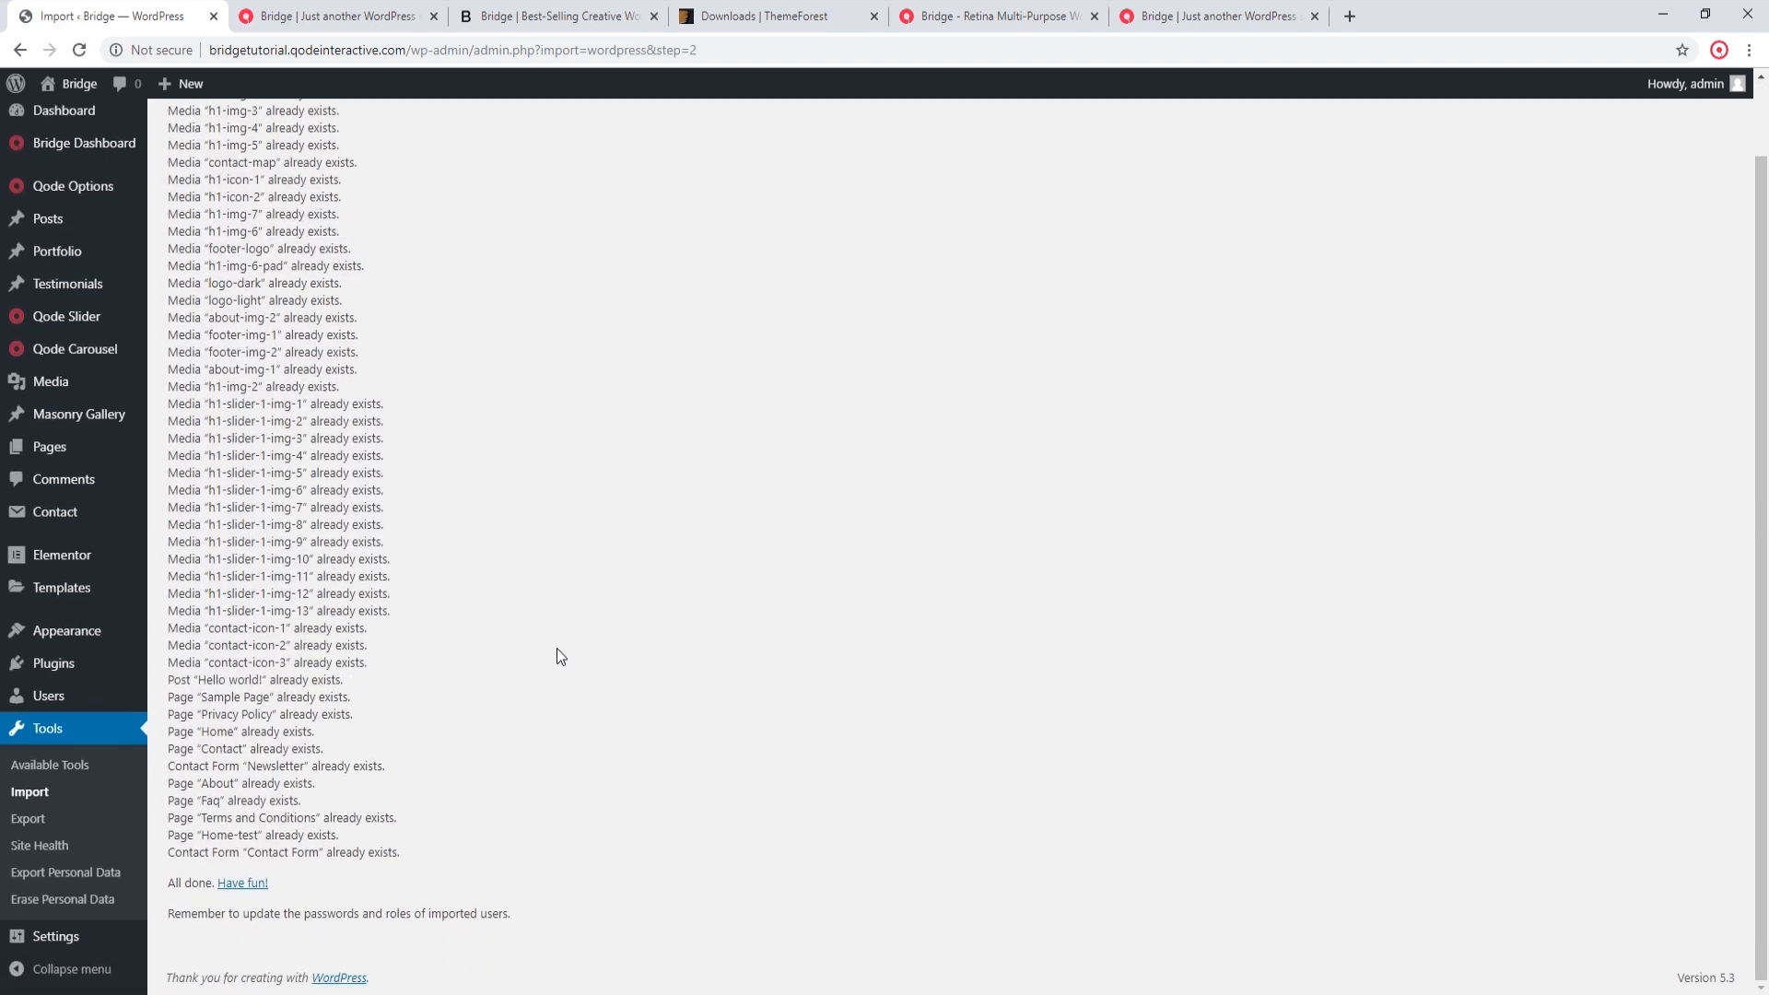
mouse_move(73, 189)
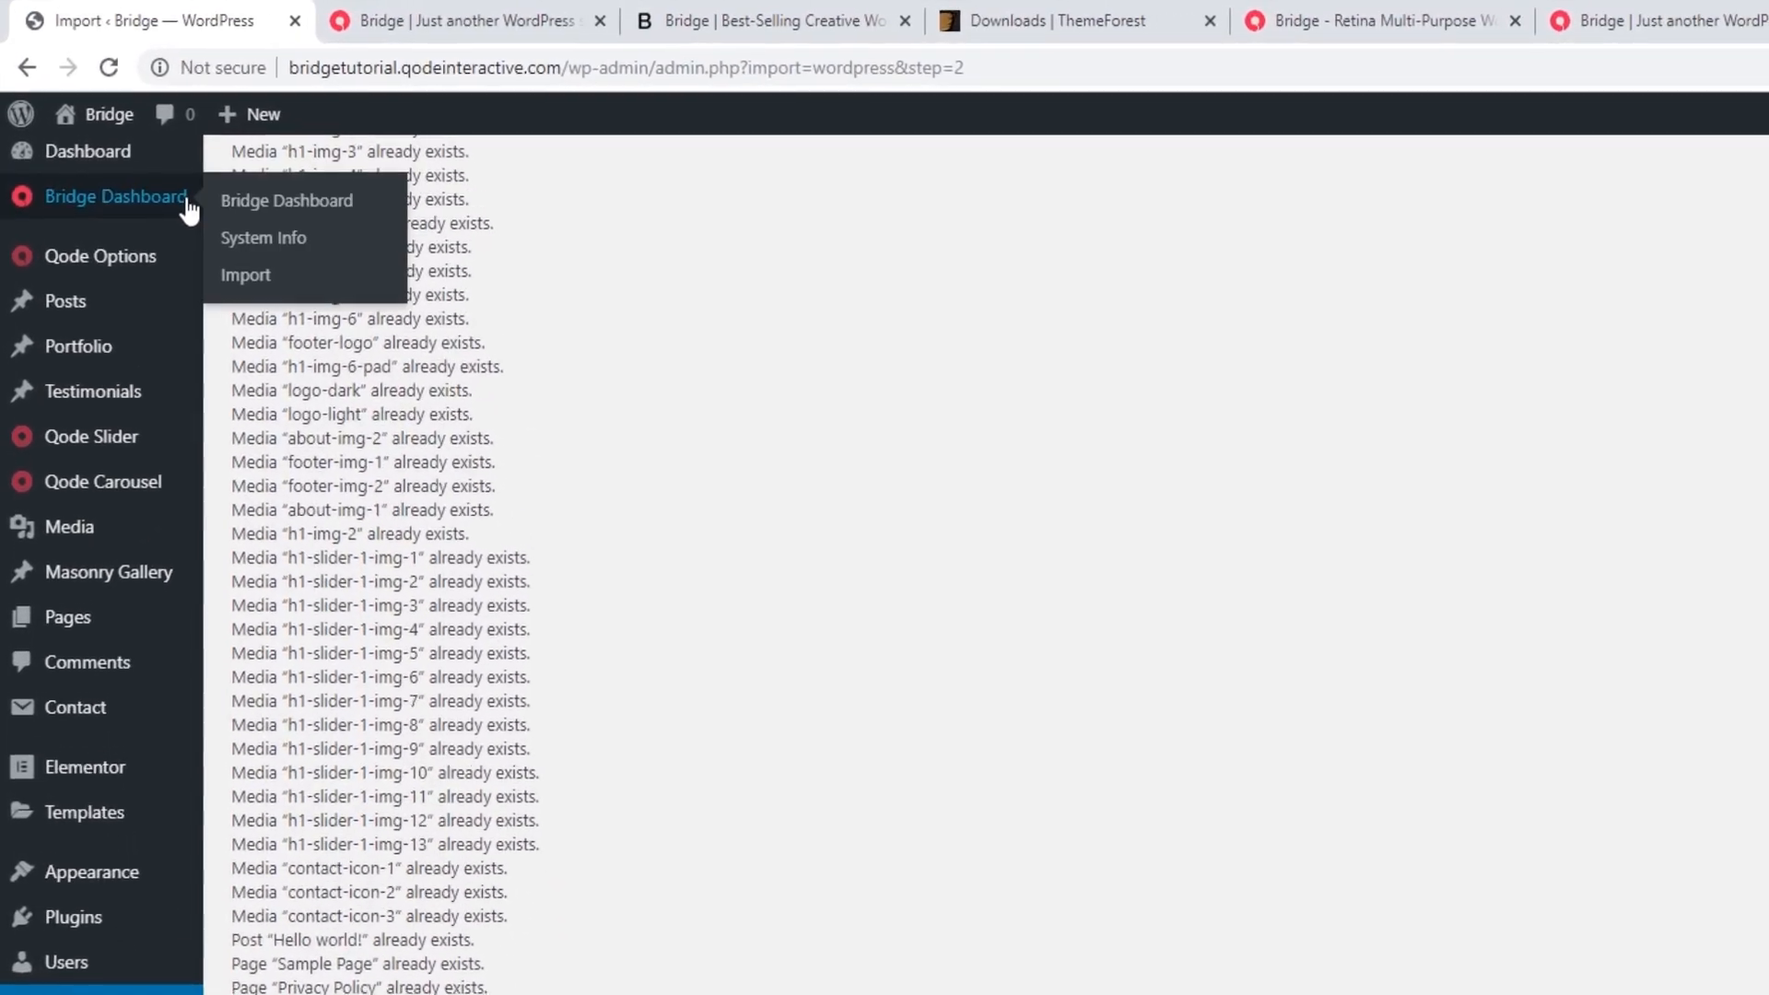
click(222, 255)
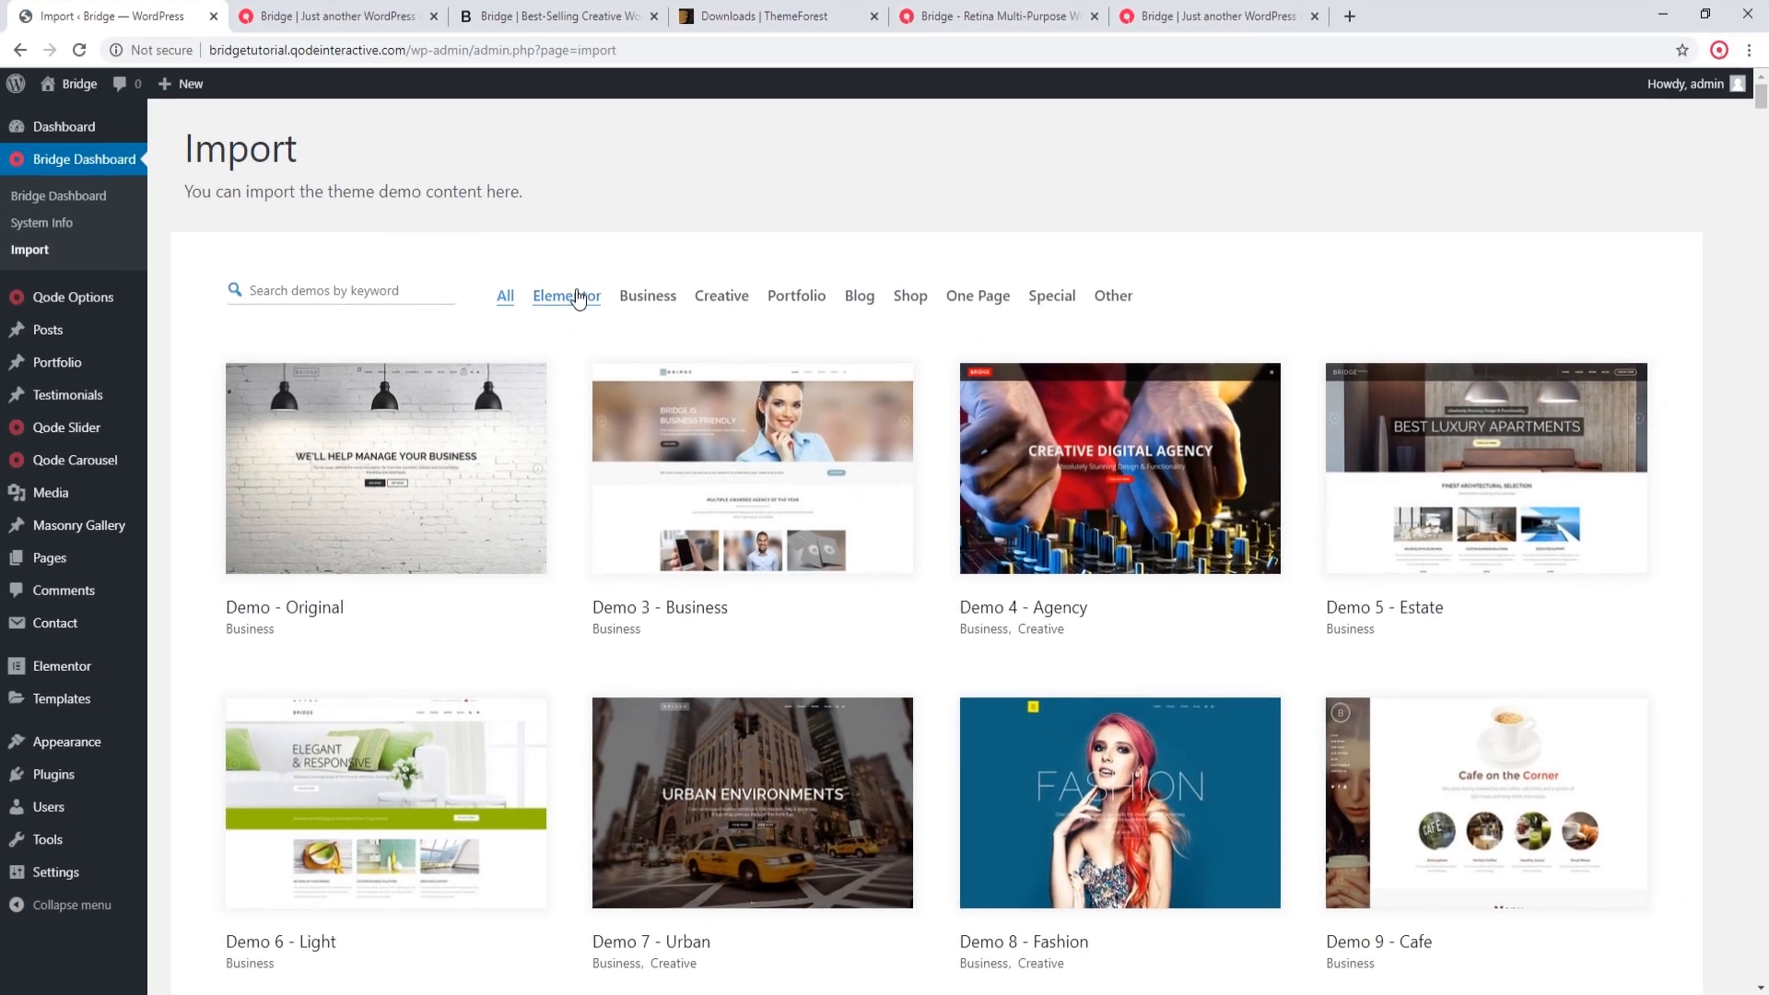
click(579, 297)
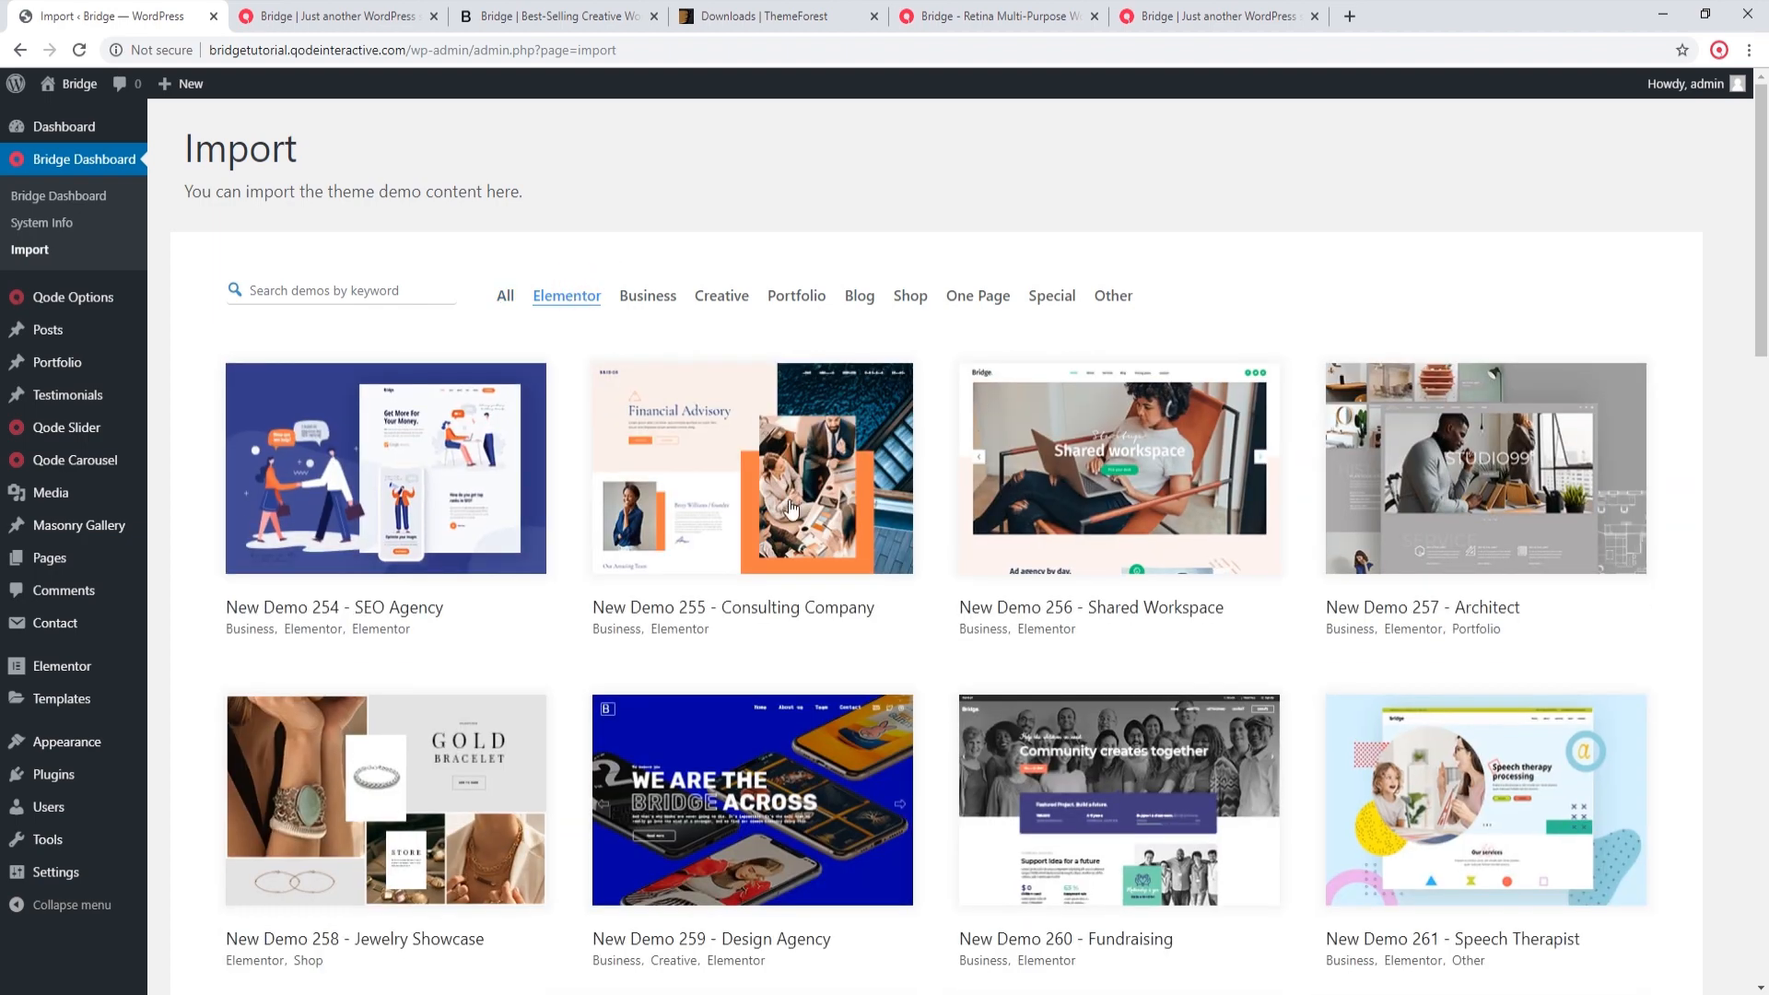
scroll(784, 500, down, 7)
scroll(785, 500, down, 9)
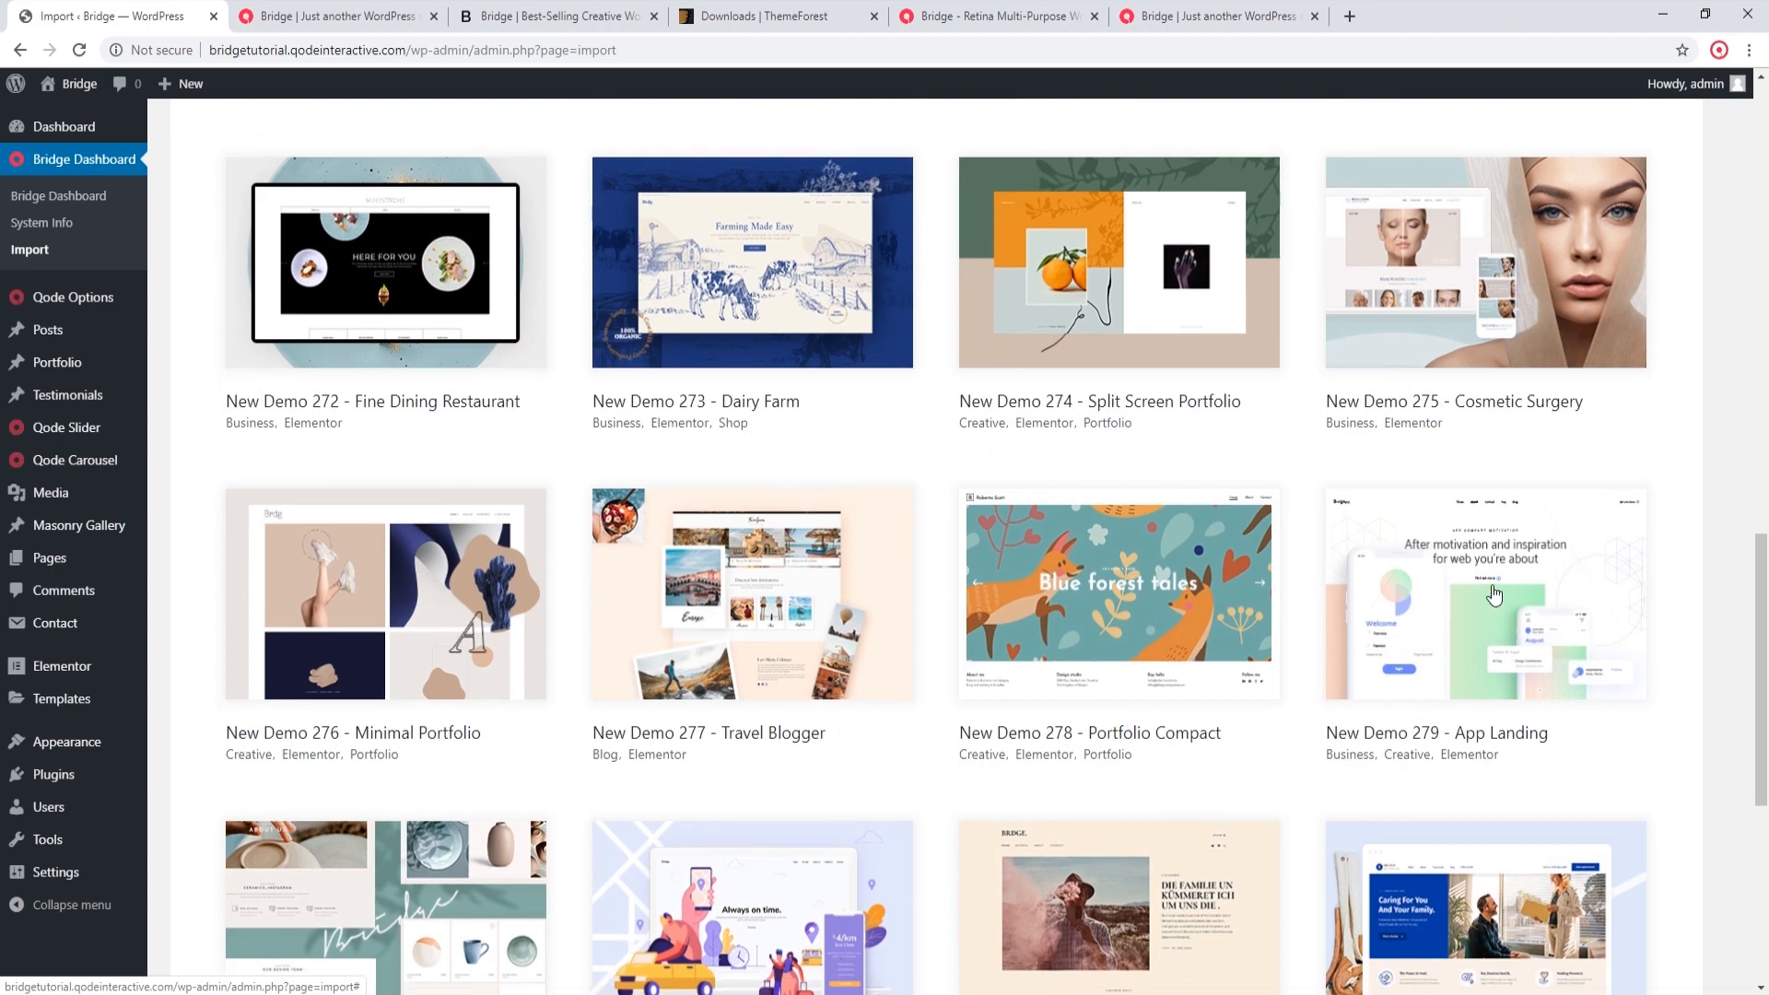
click(1336, 649)
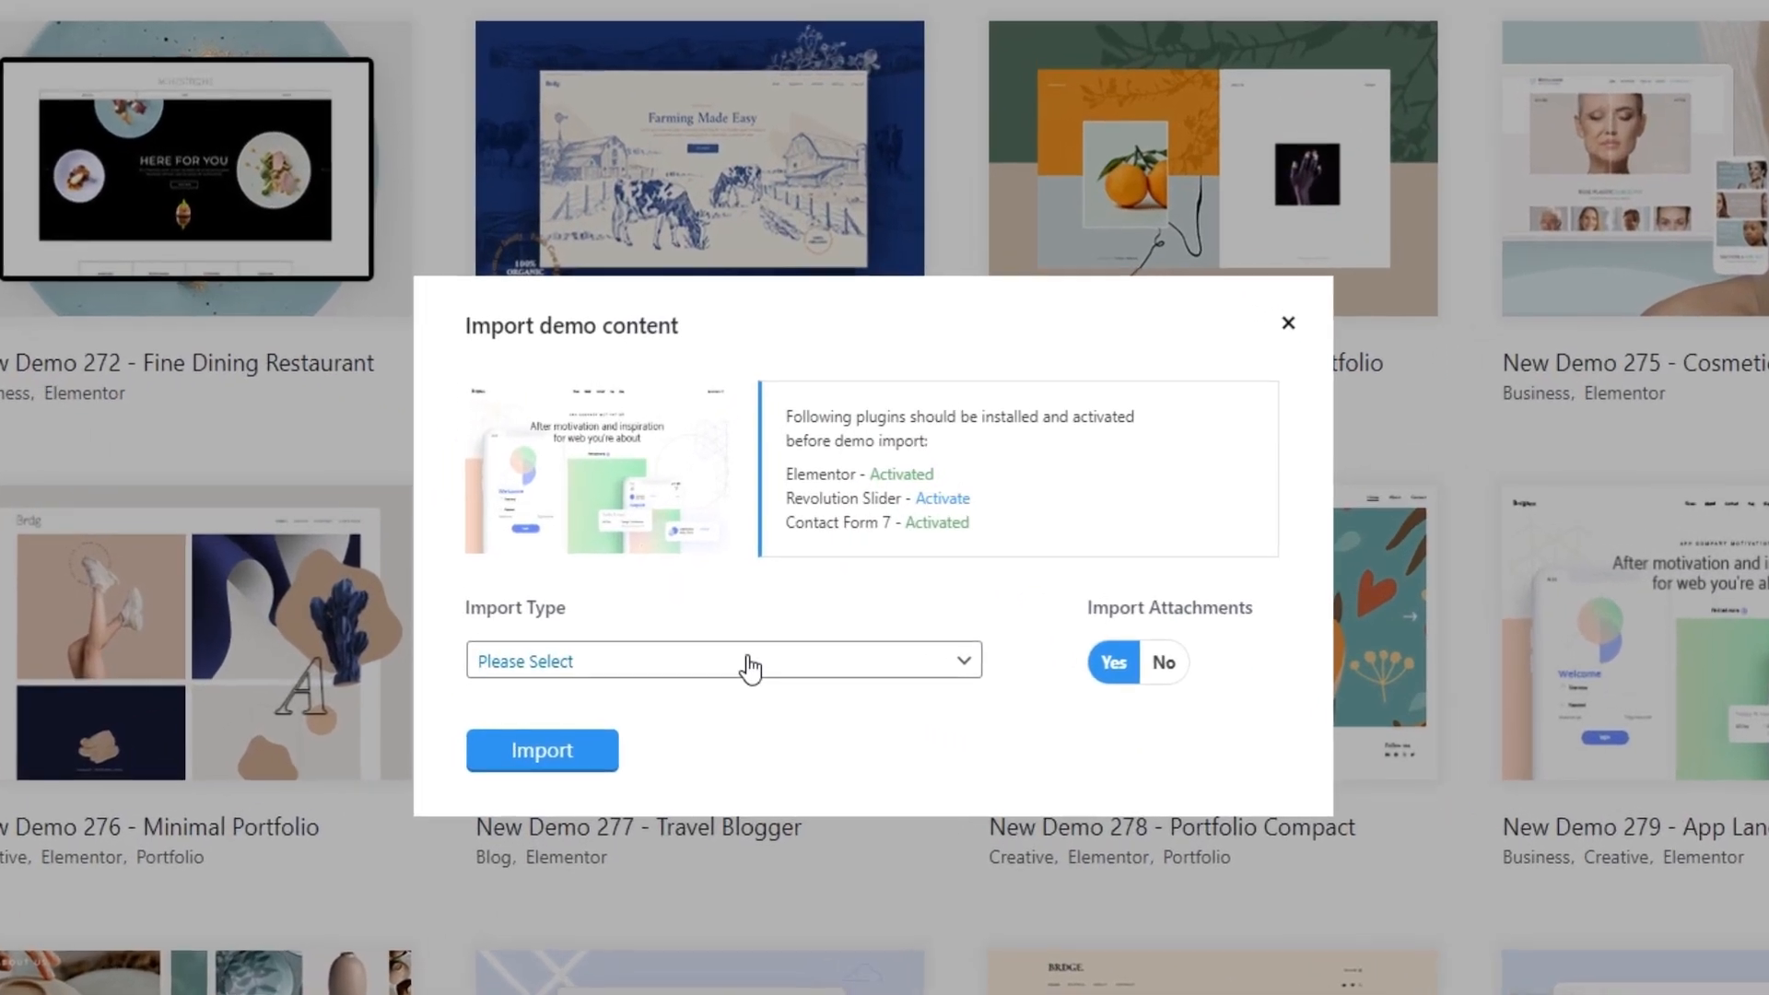
click(765, 645)
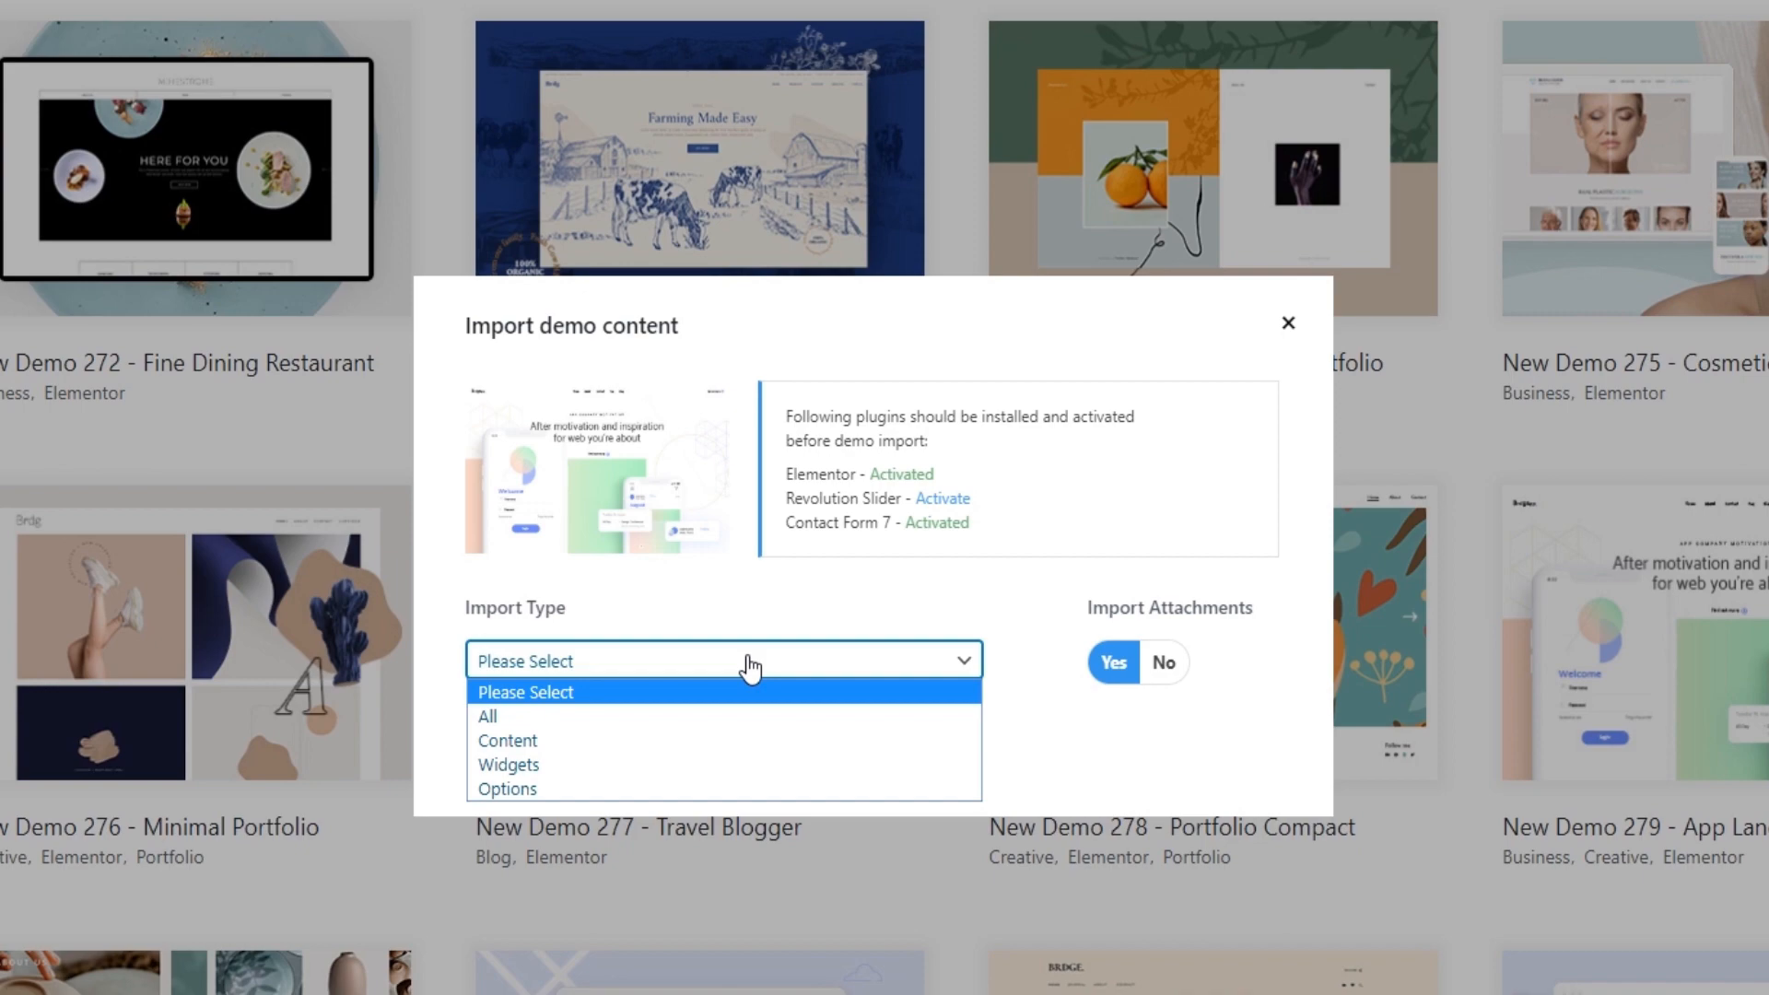
click(568, 761)
click(569, 762)
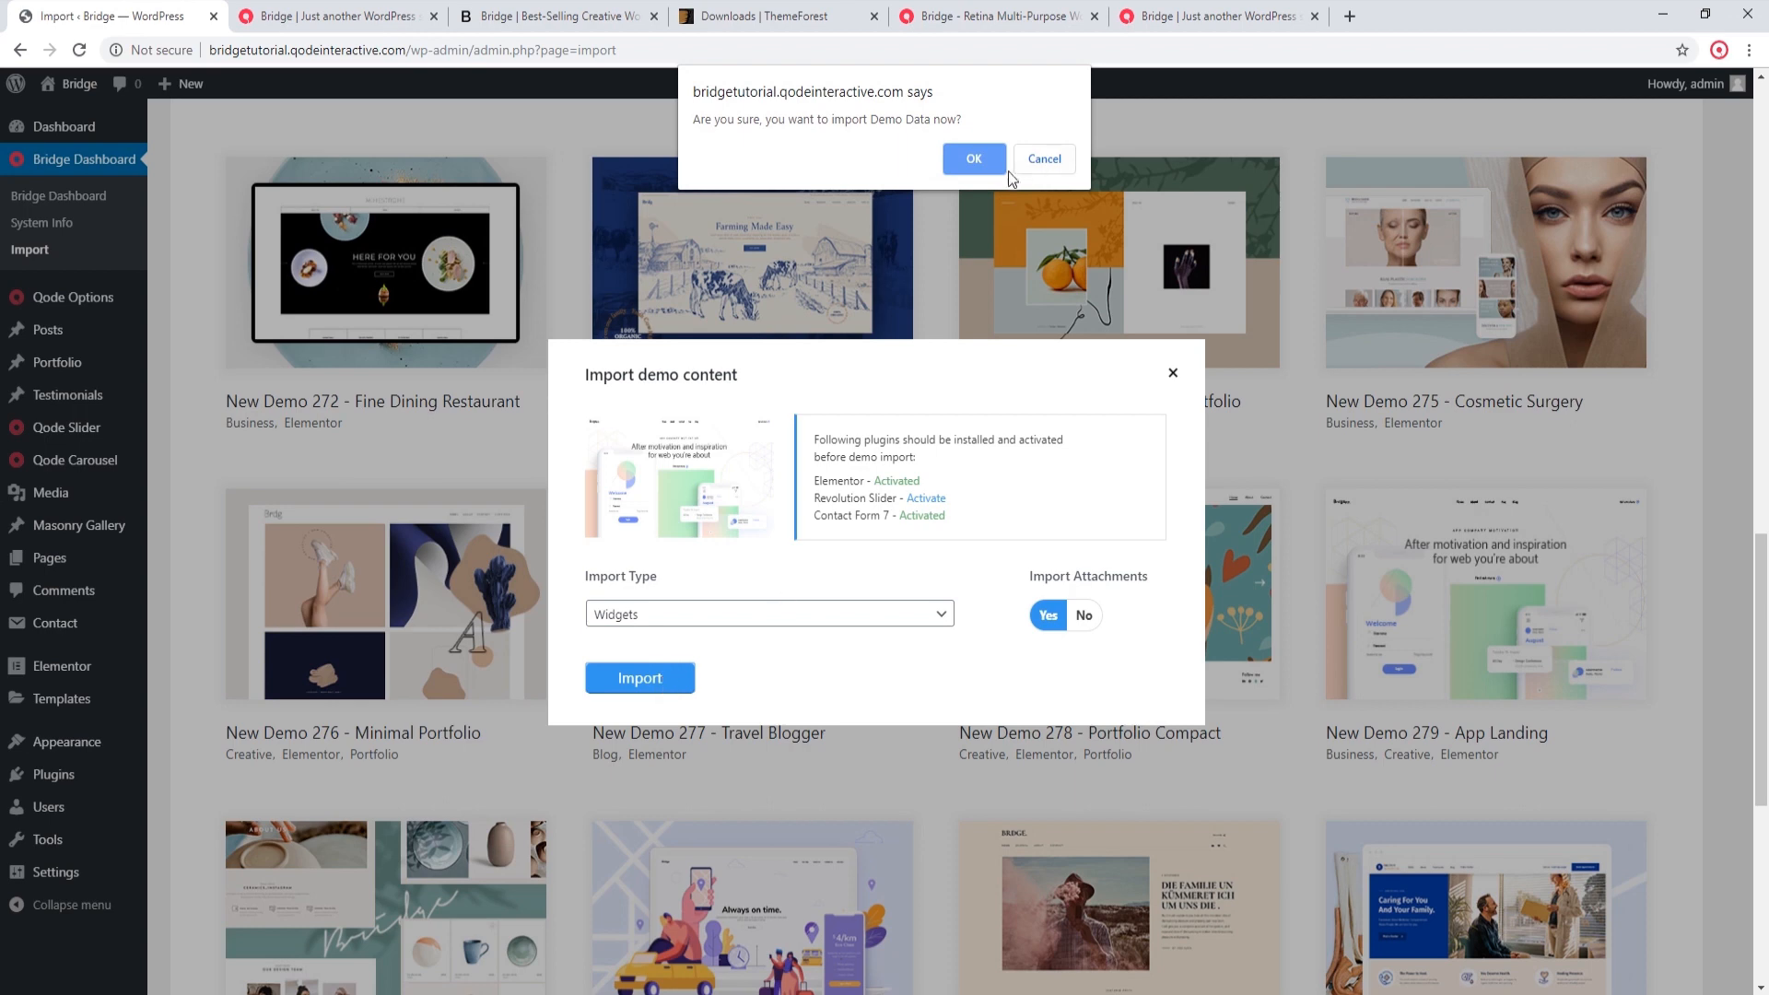
click(982, 157)
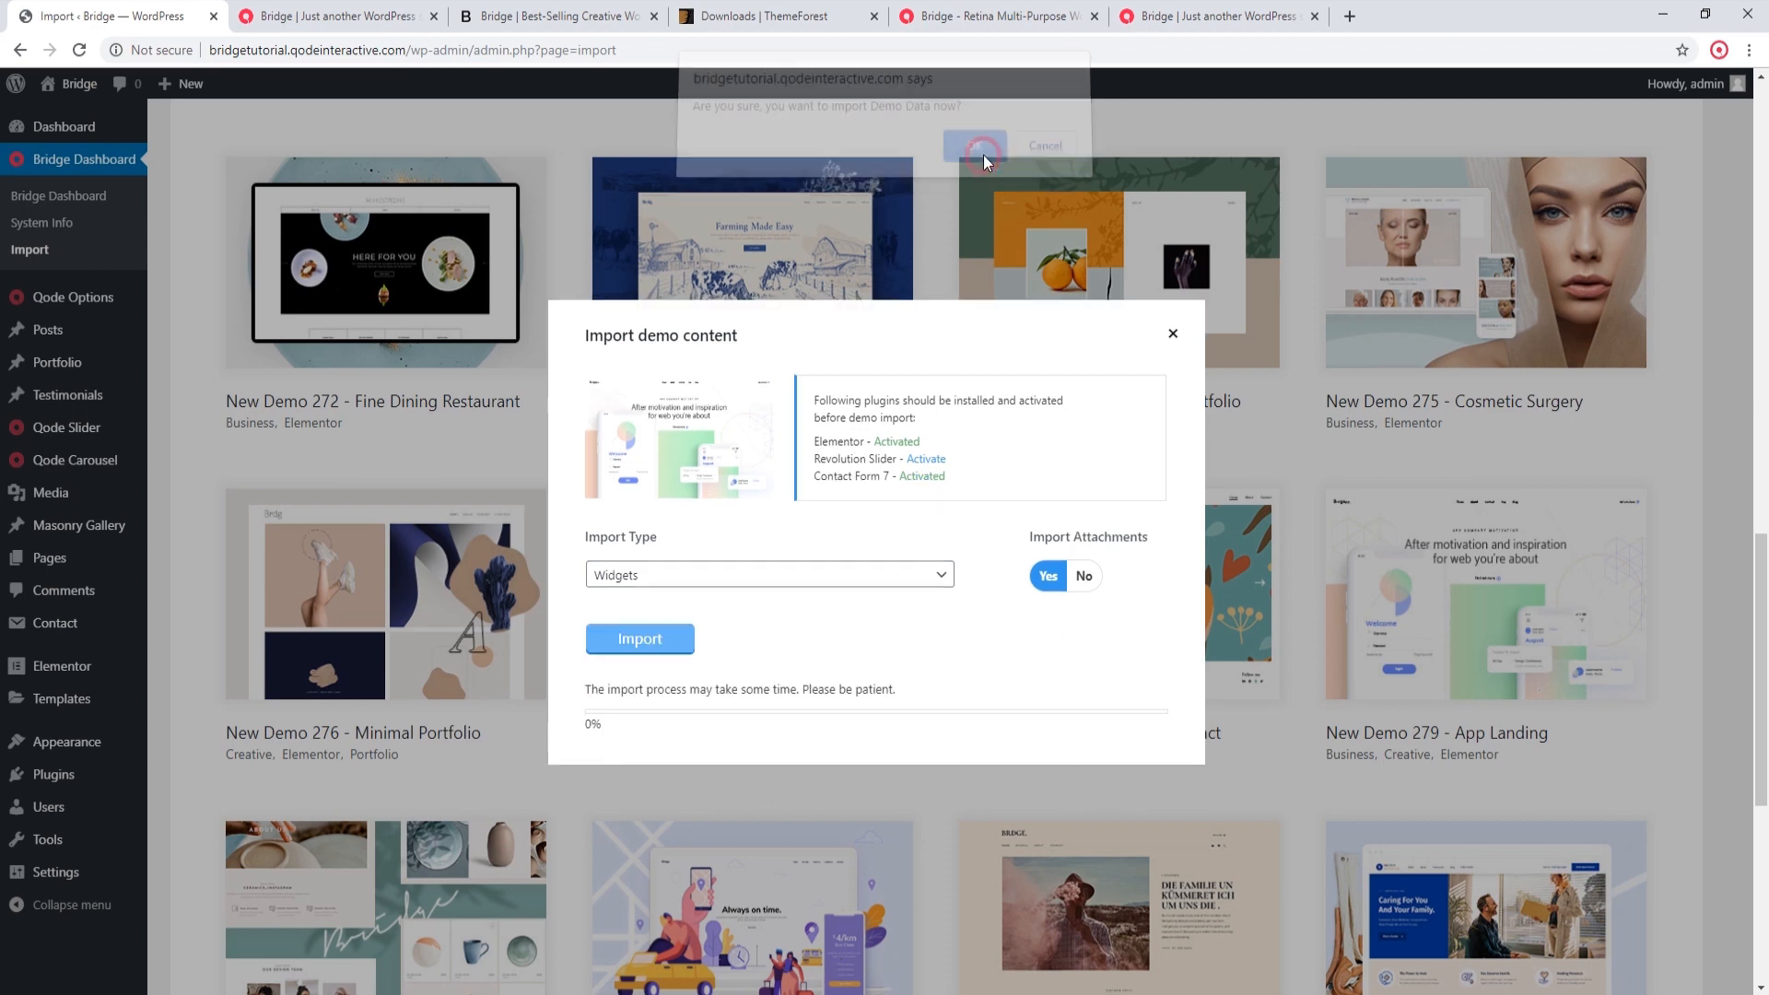
click(1179, 345)
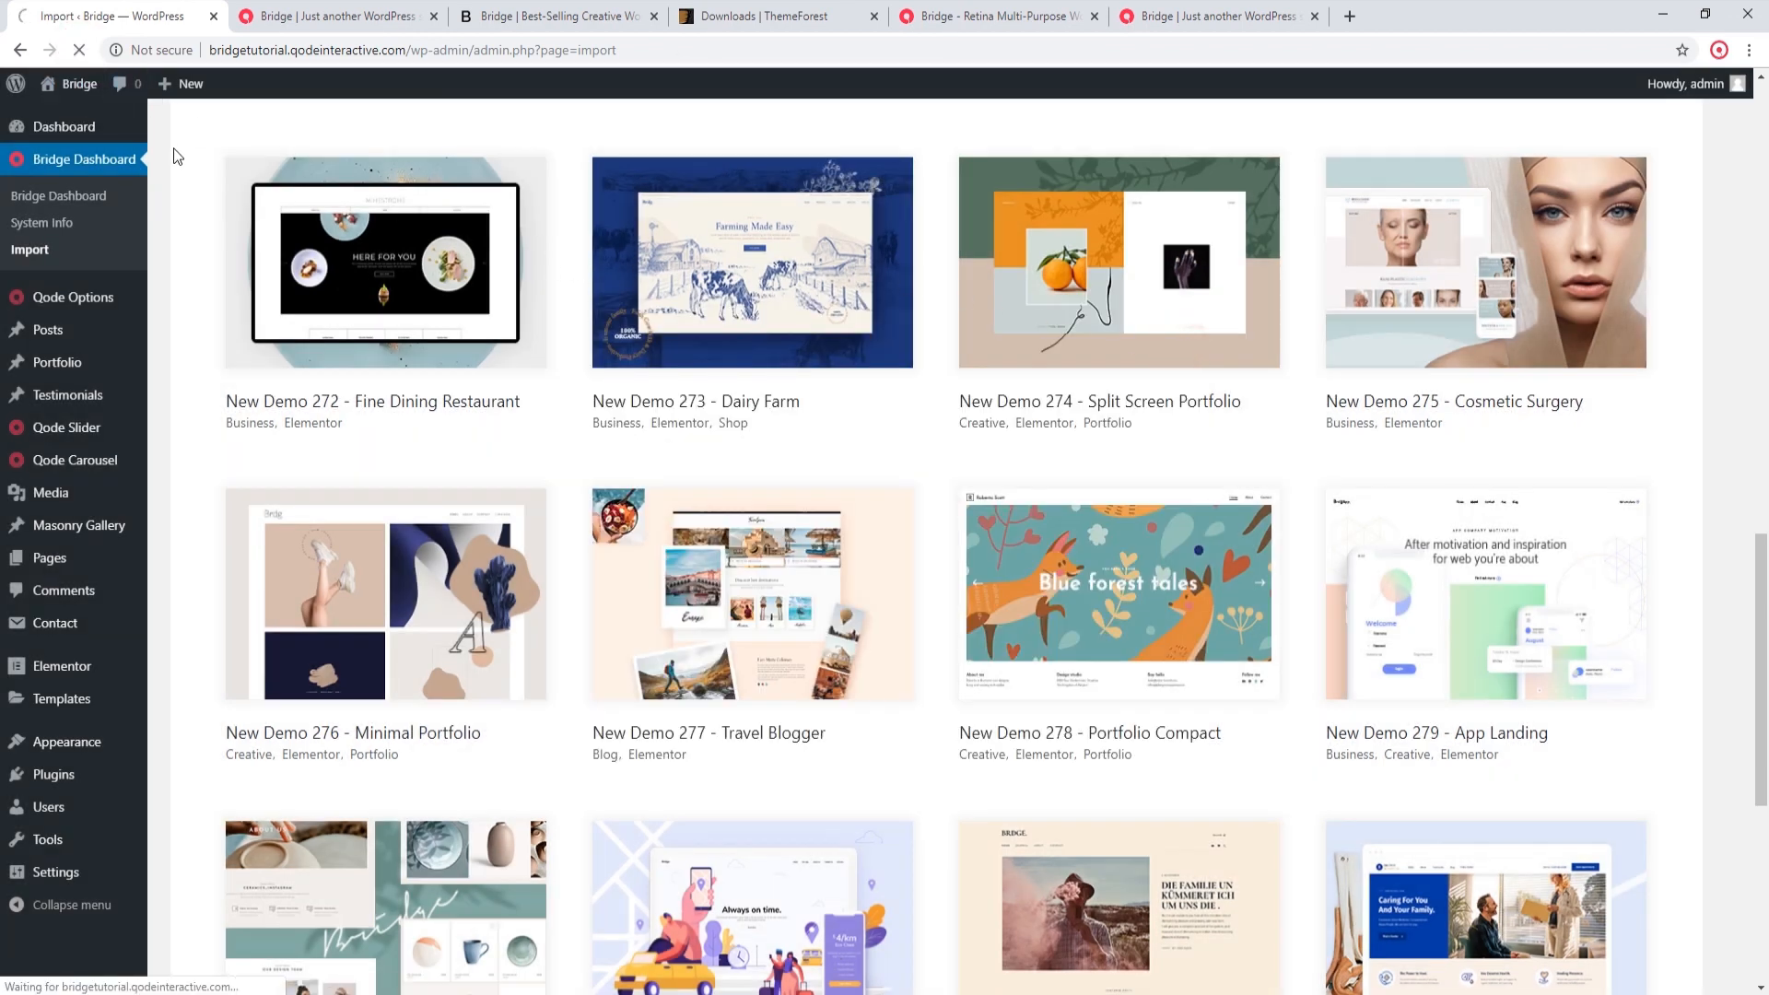
Step: Import only the Options of New Demo 279 - App Landing from the Elementor demos and close the import dialog
scroll(296, 363, up, 10)
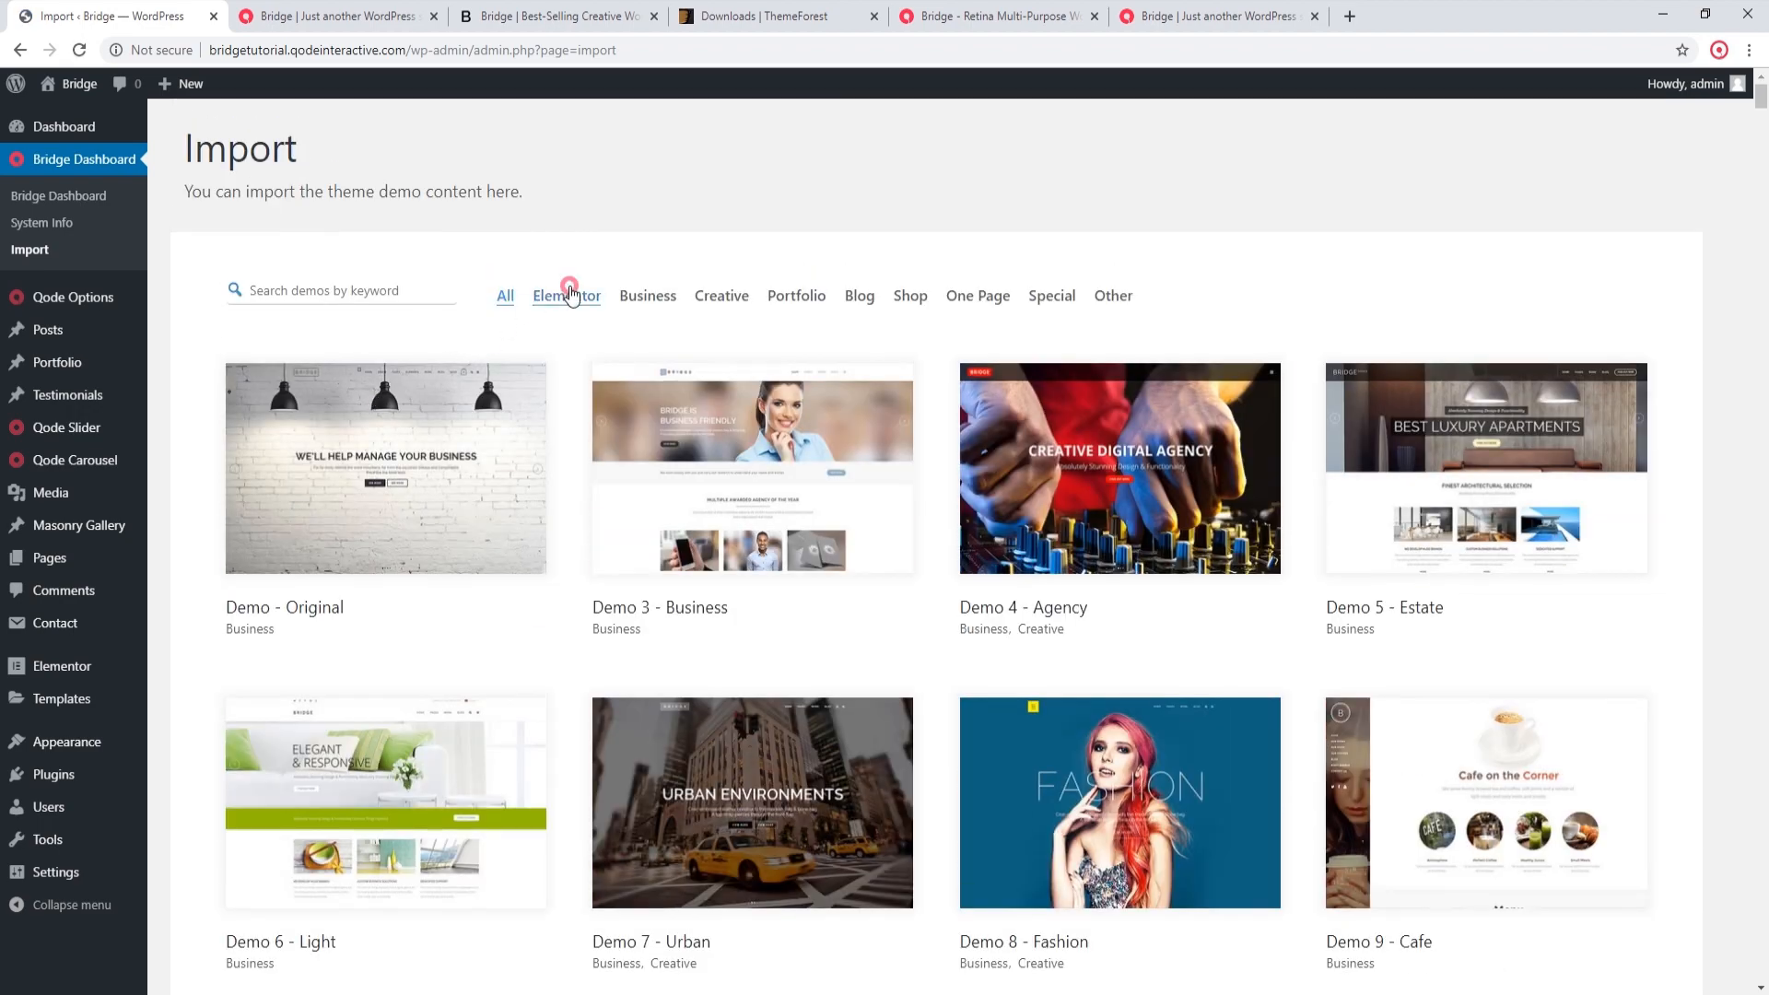
click(571, 293)
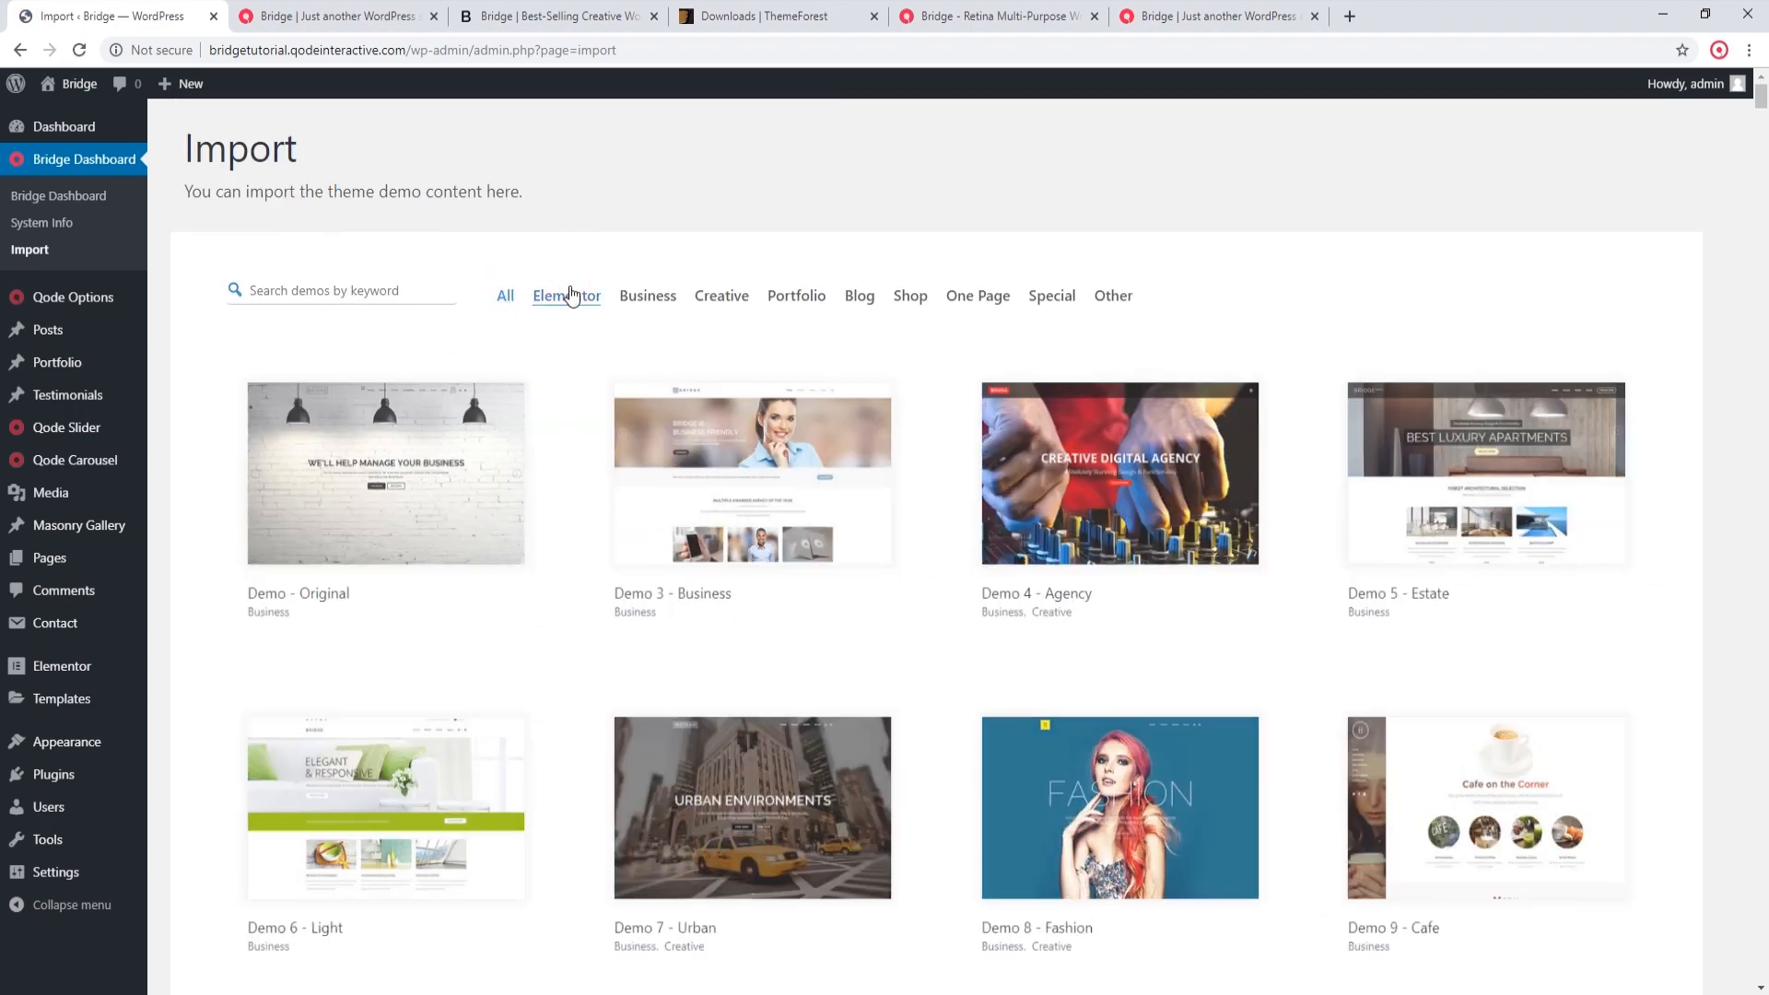
scroll(568, 308, down, 10)
scroll(572, 355, down, 5)
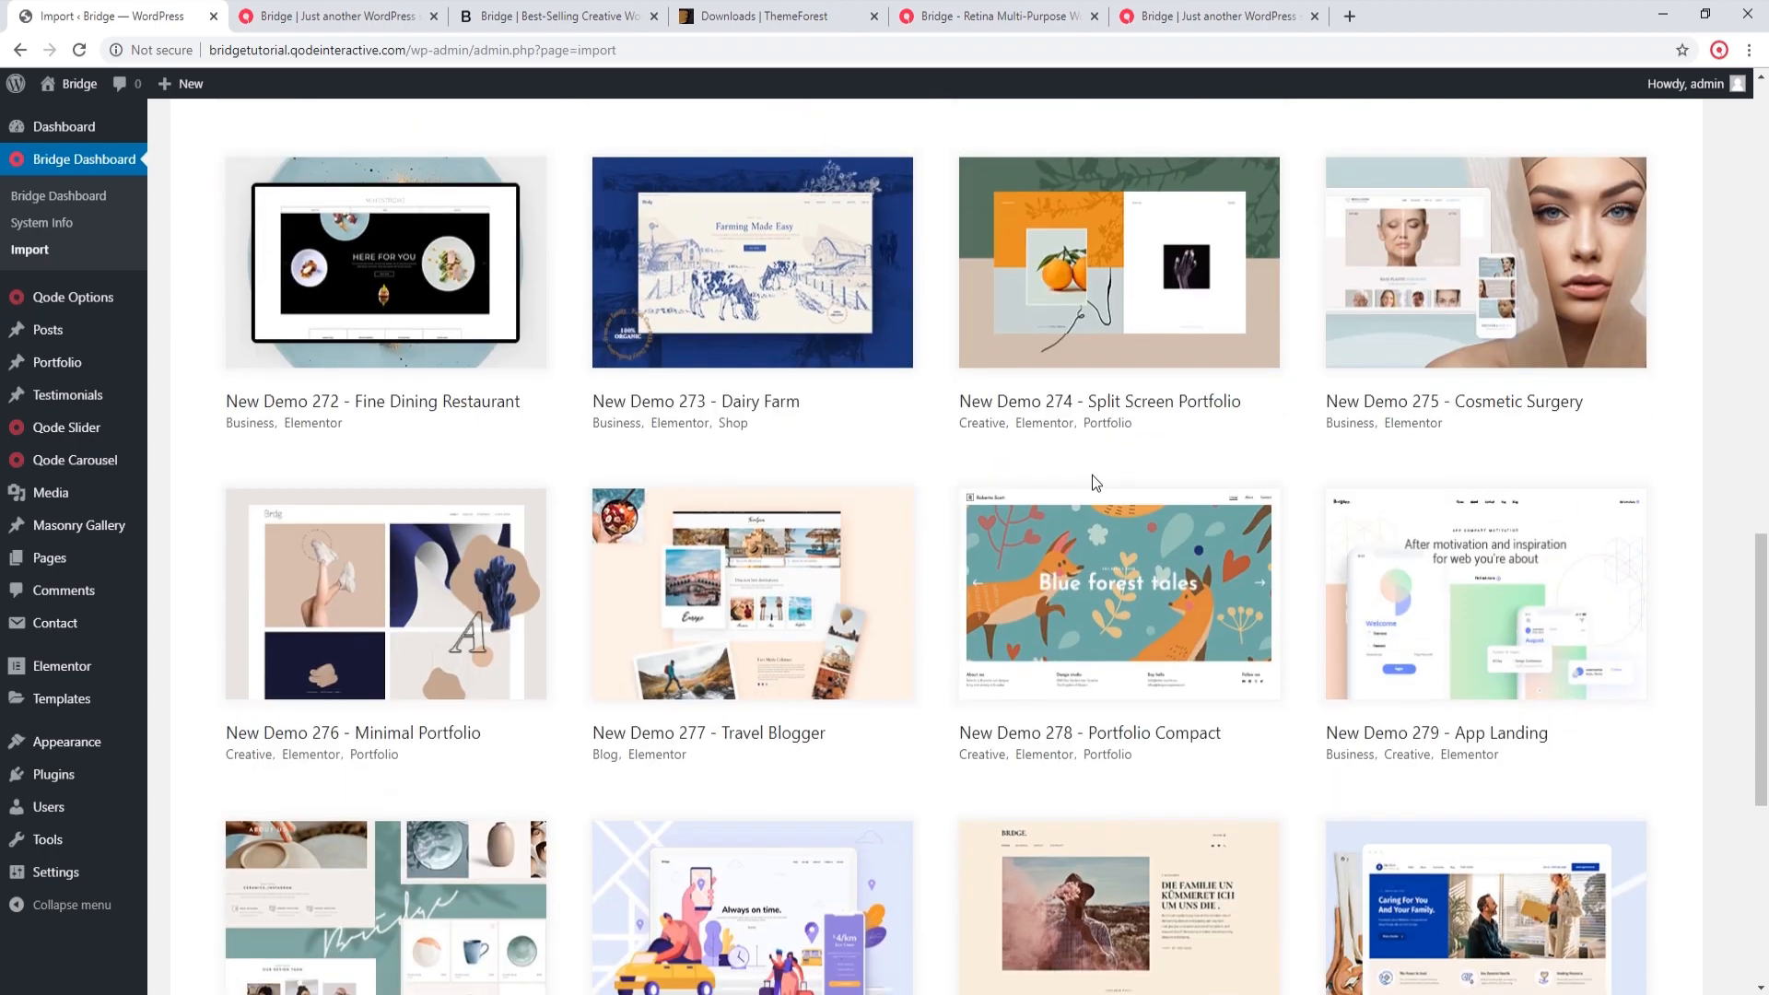
click(1484, 584)
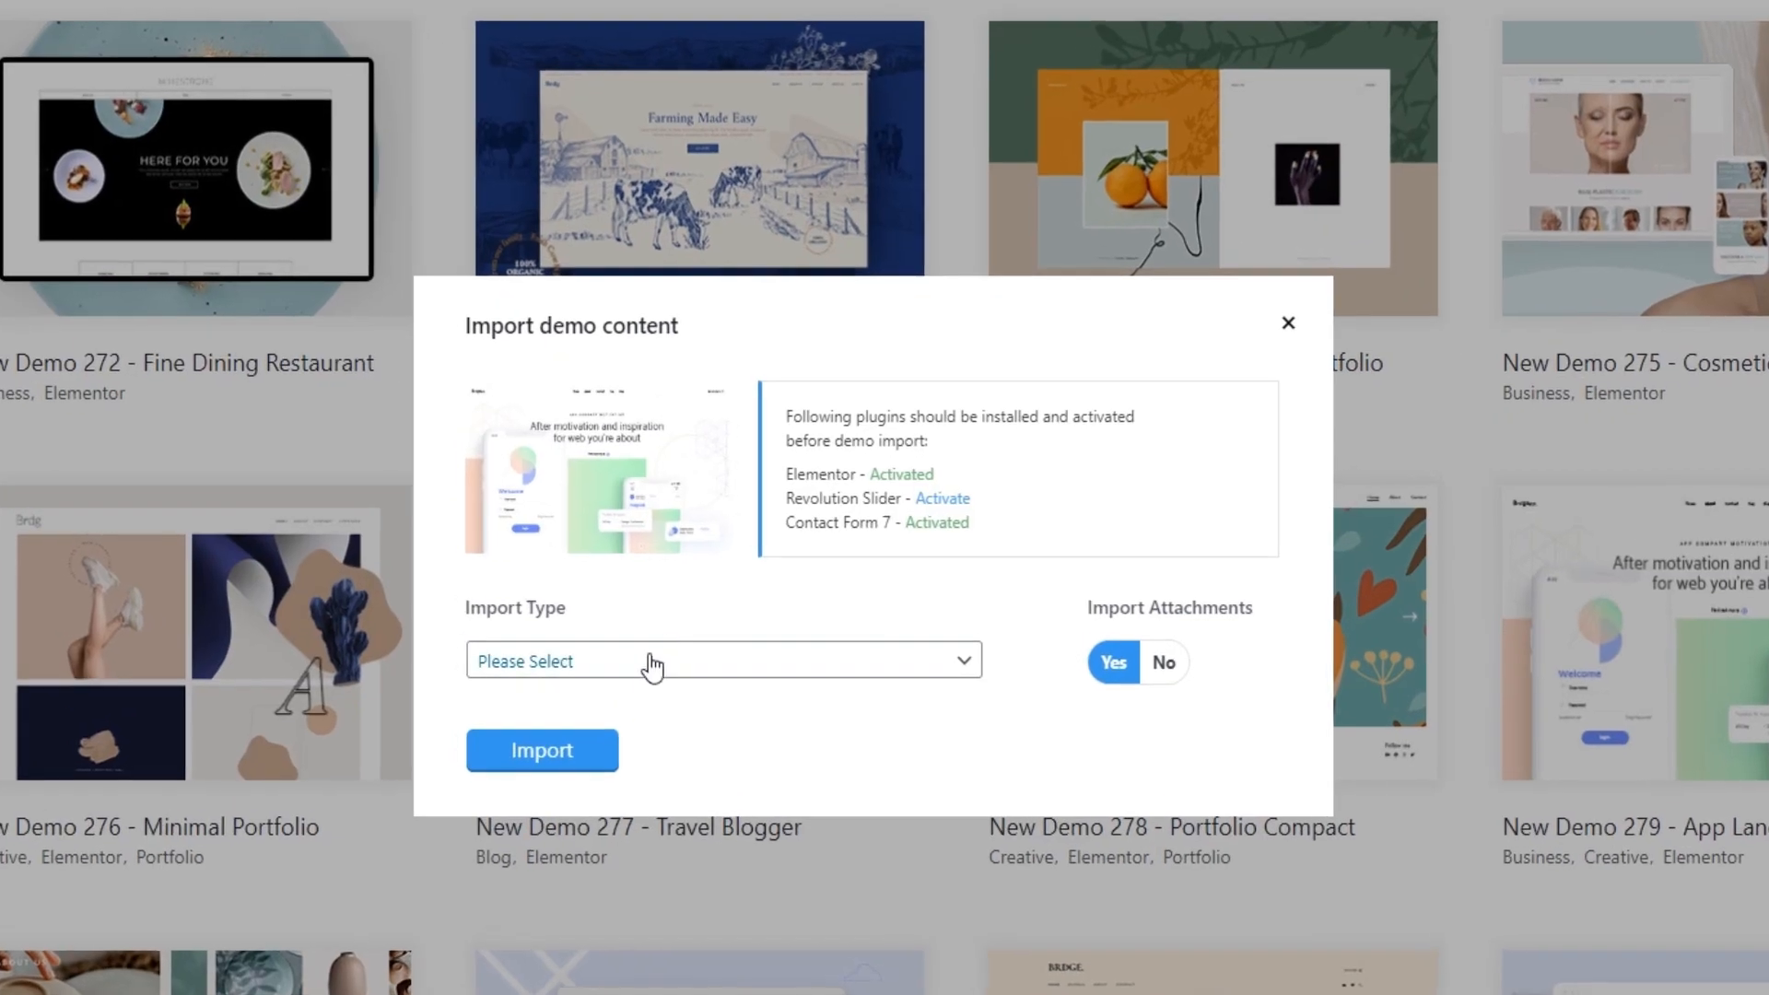
click(569, 649)
click(528, 790)
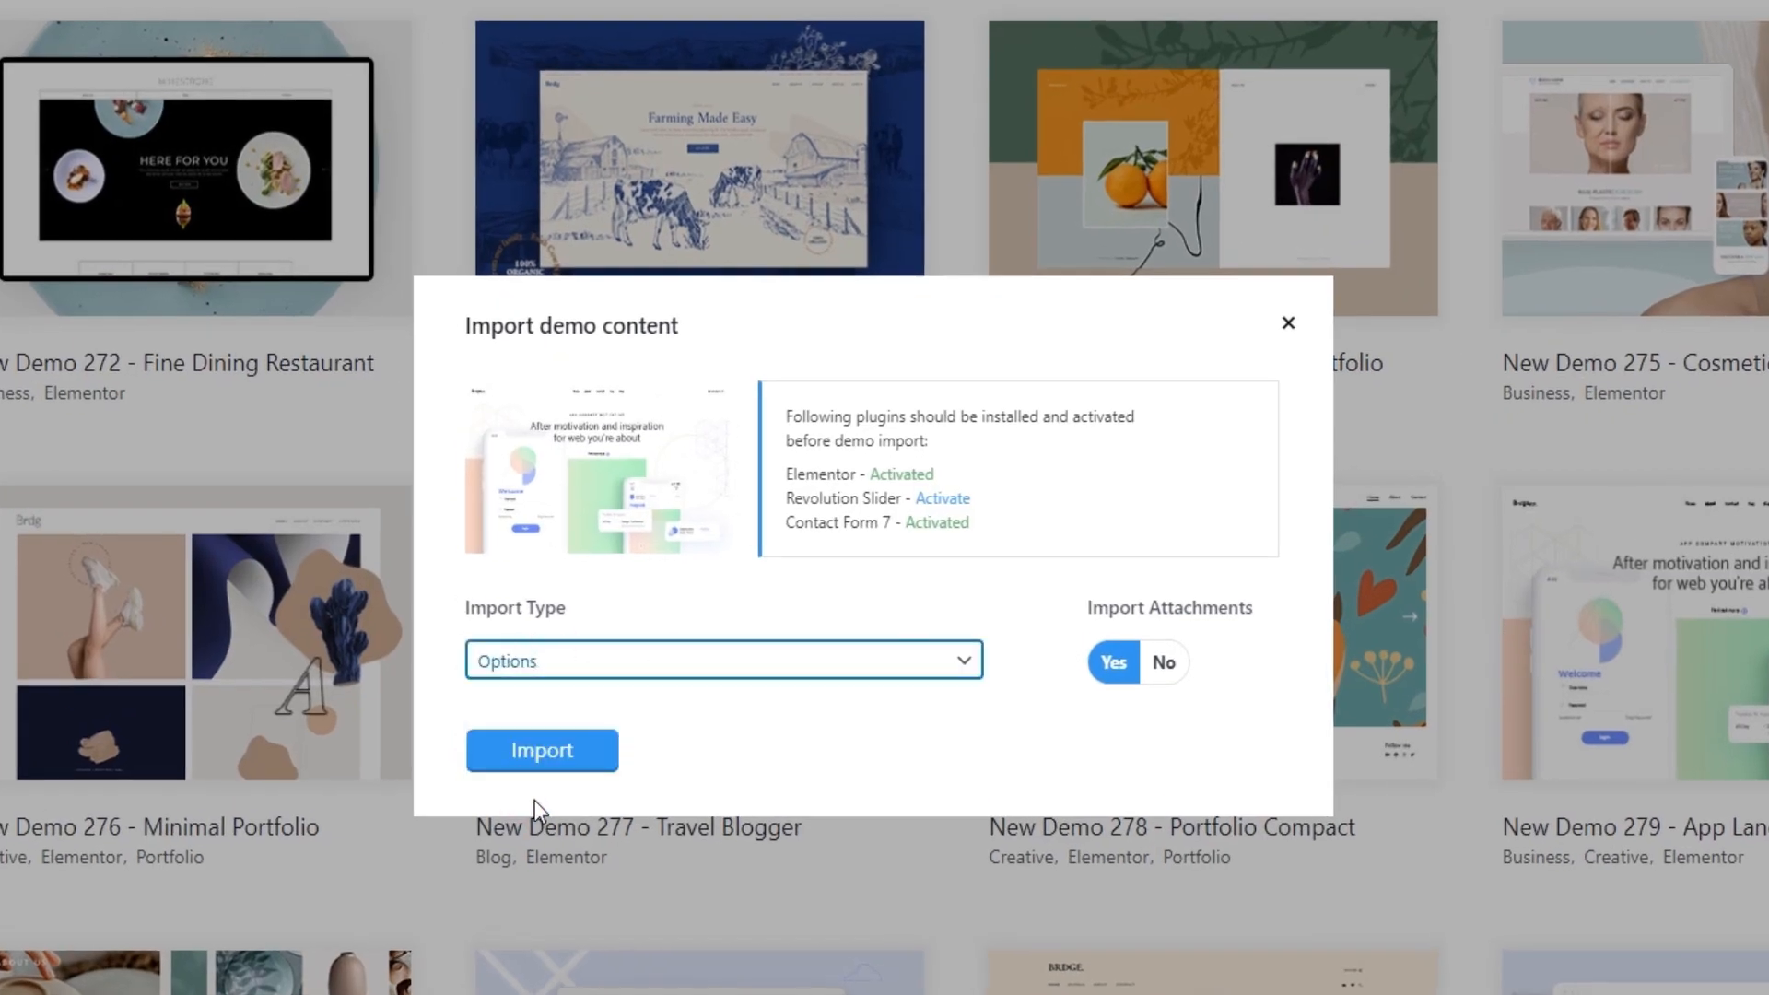
click(561, 751)
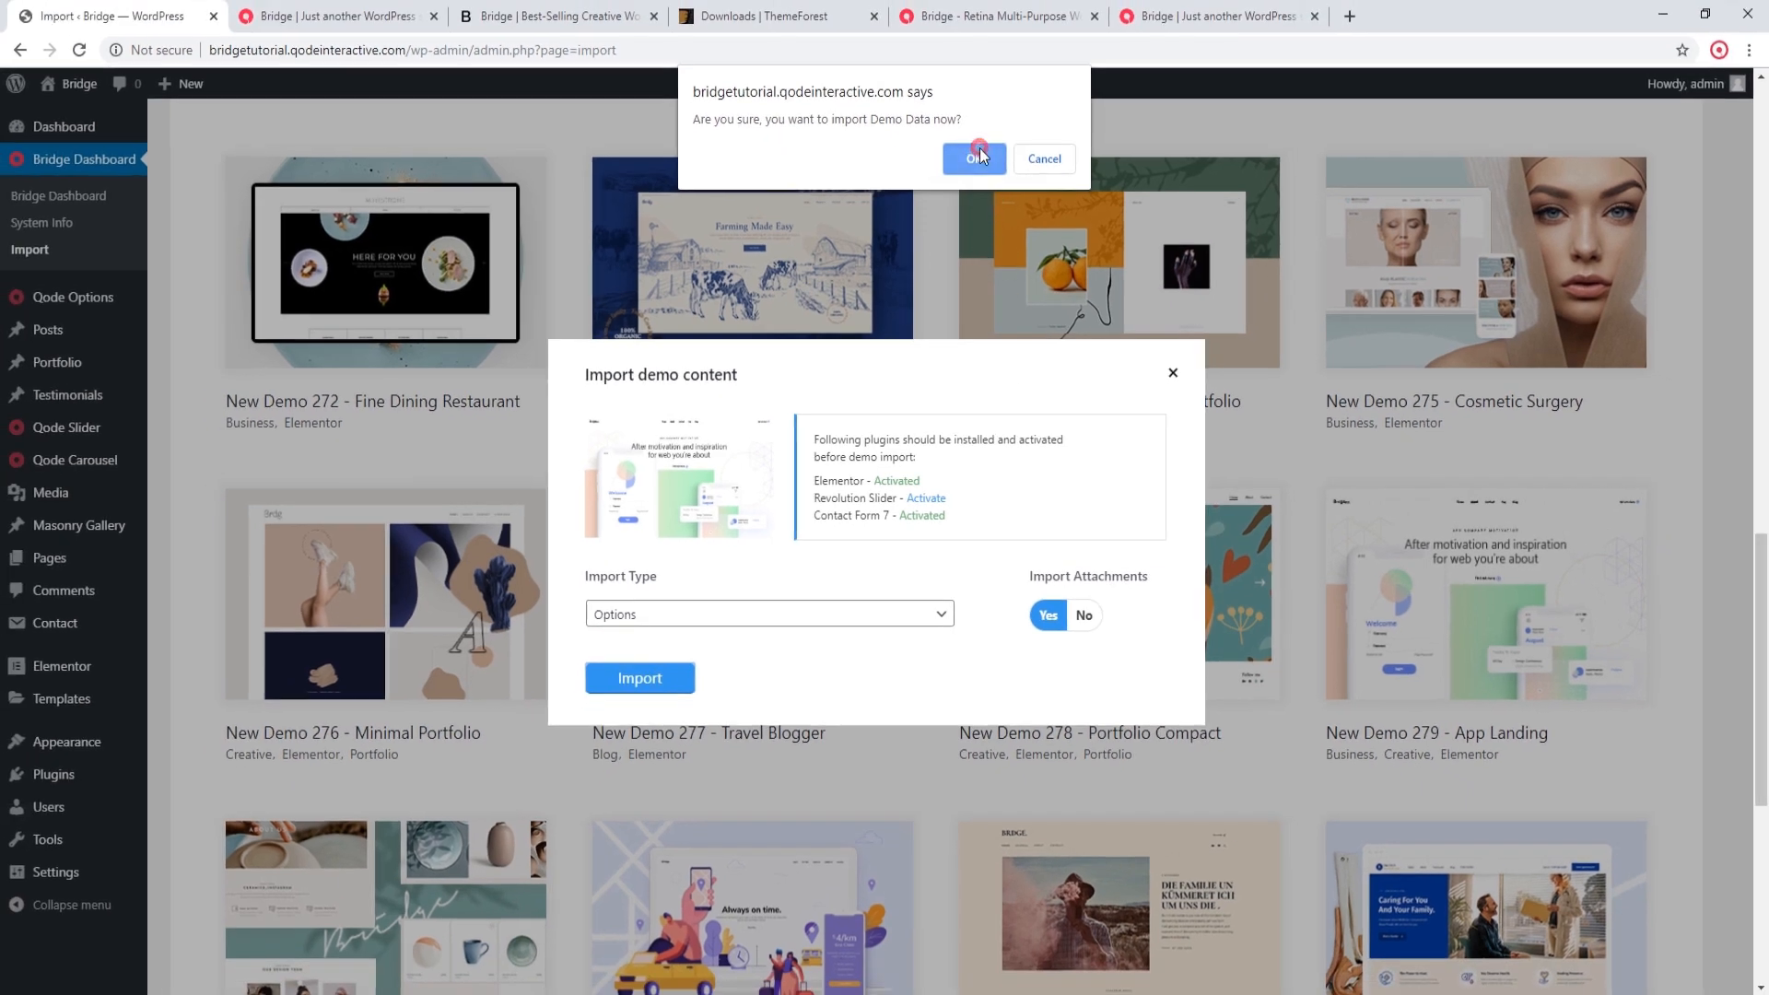
click(979, 157)
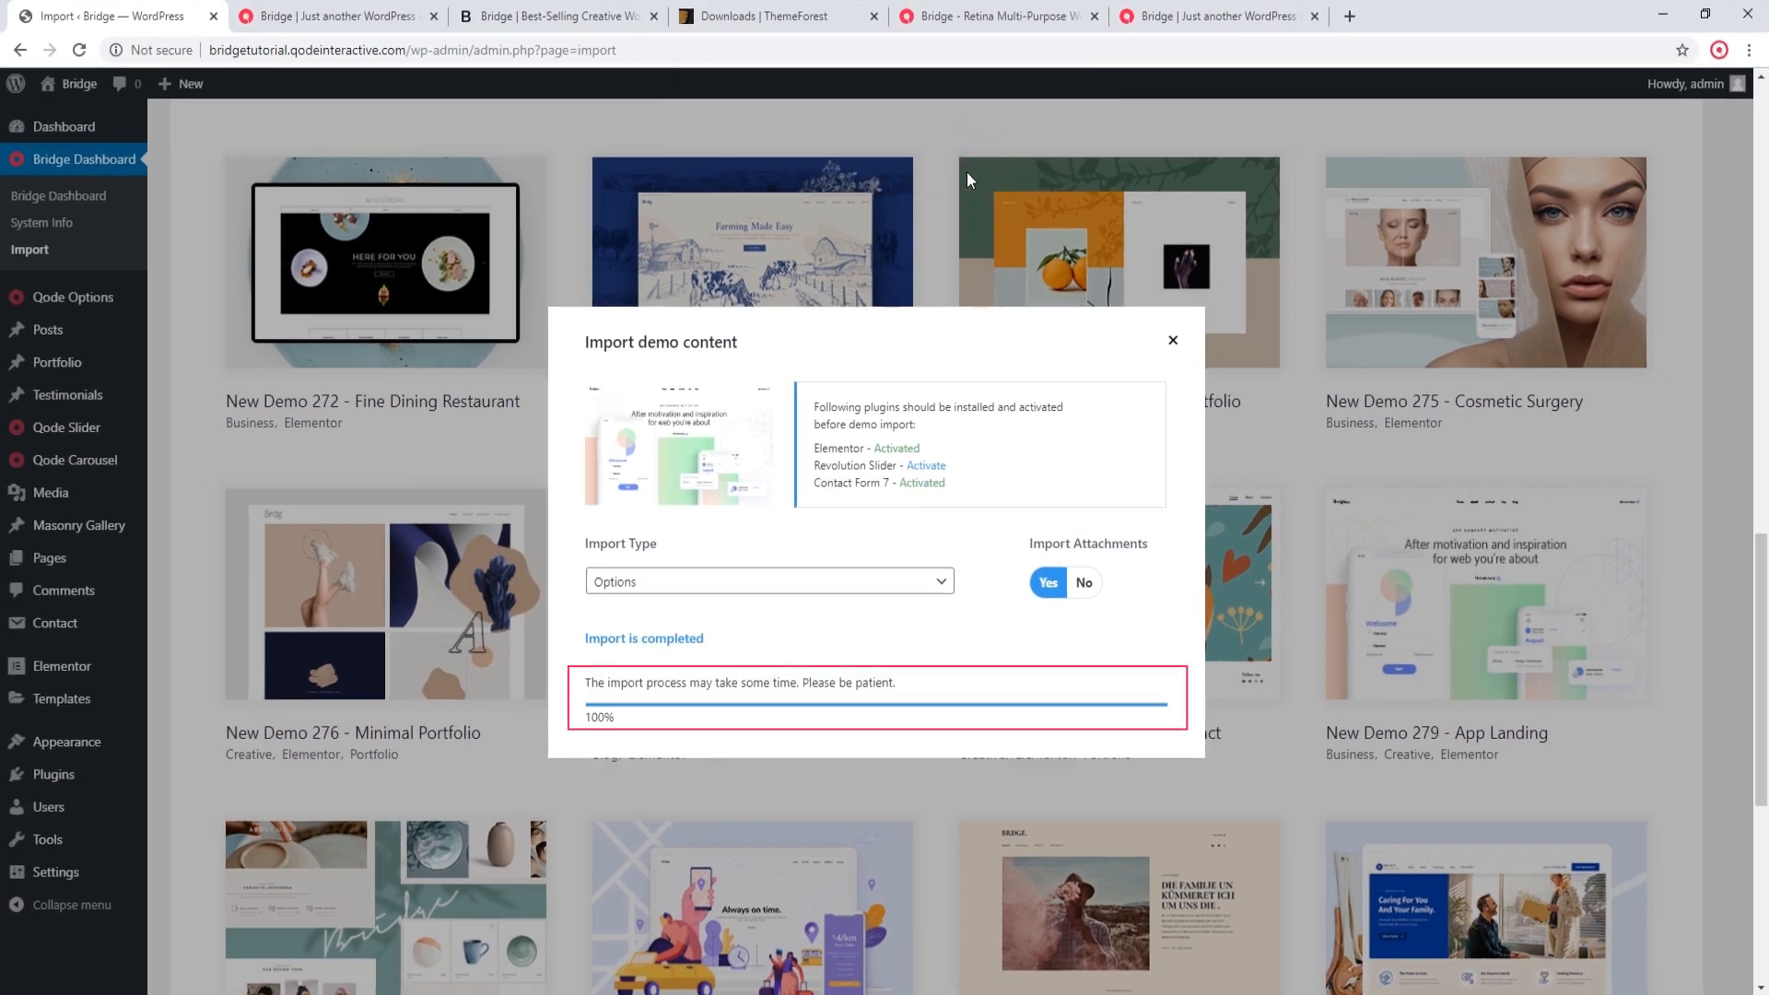
click(1173, 341)
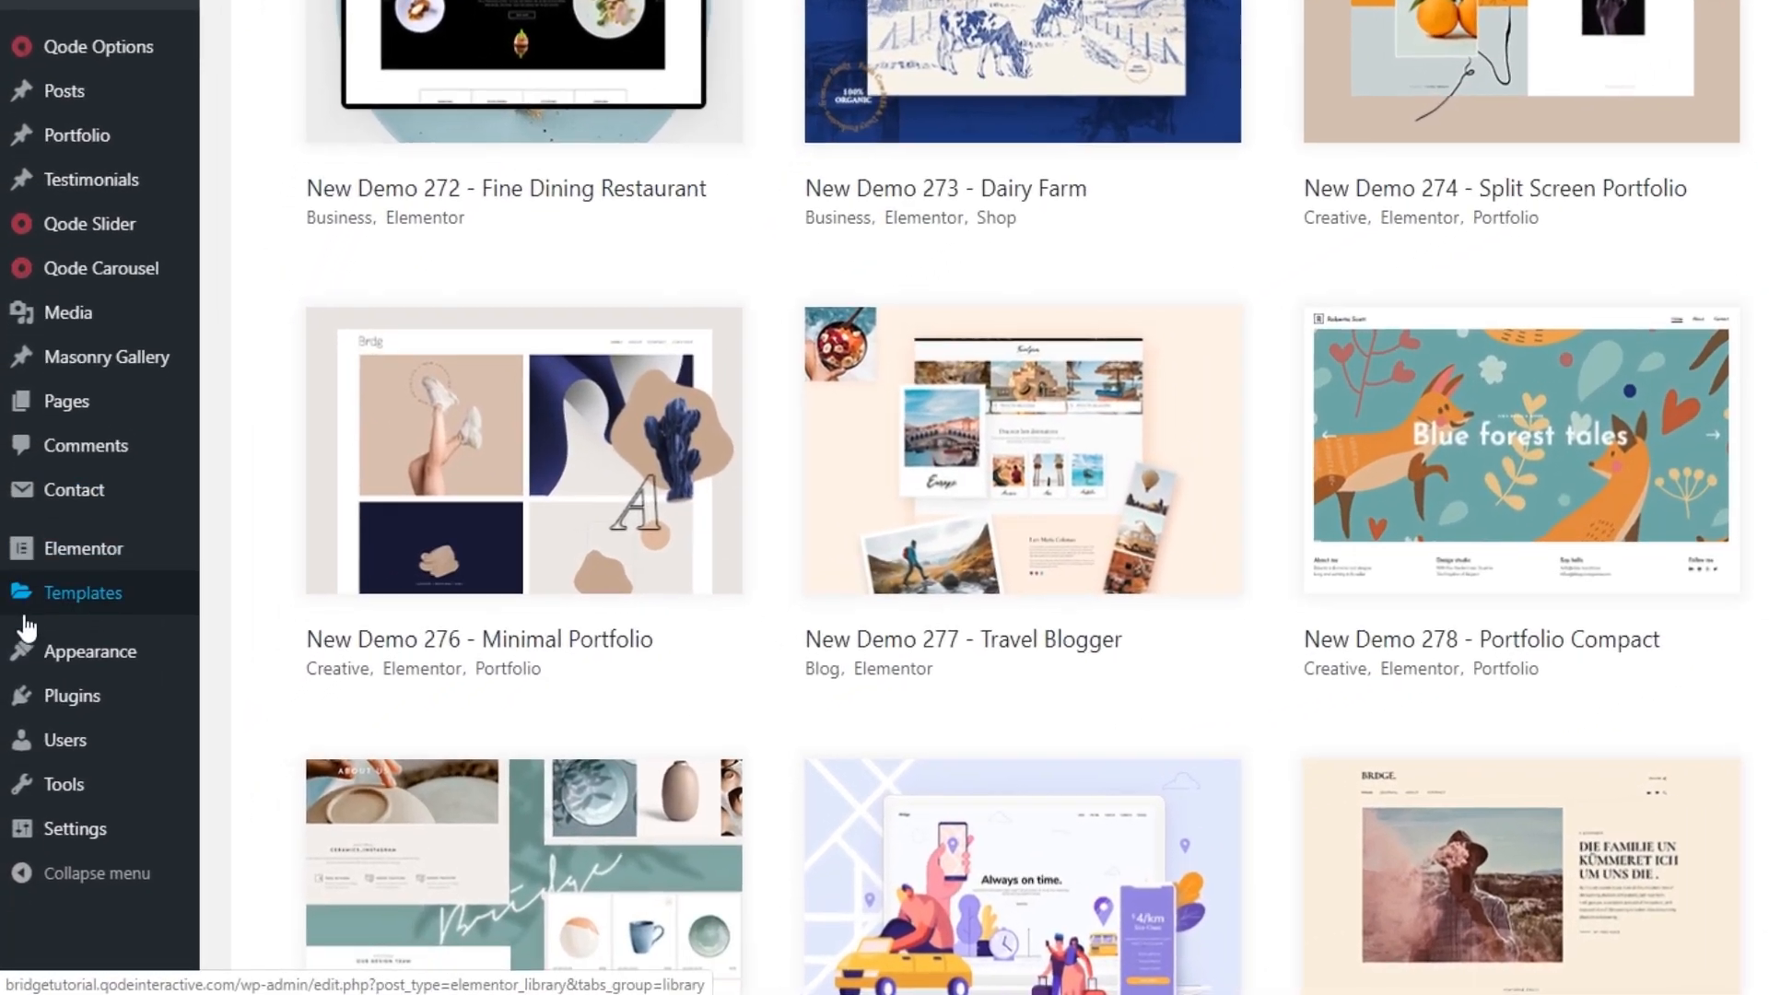
Step: Activate the Slider Revolution plugin in the installed plugins list
mouse_move(45, 783)
click(63, 693)
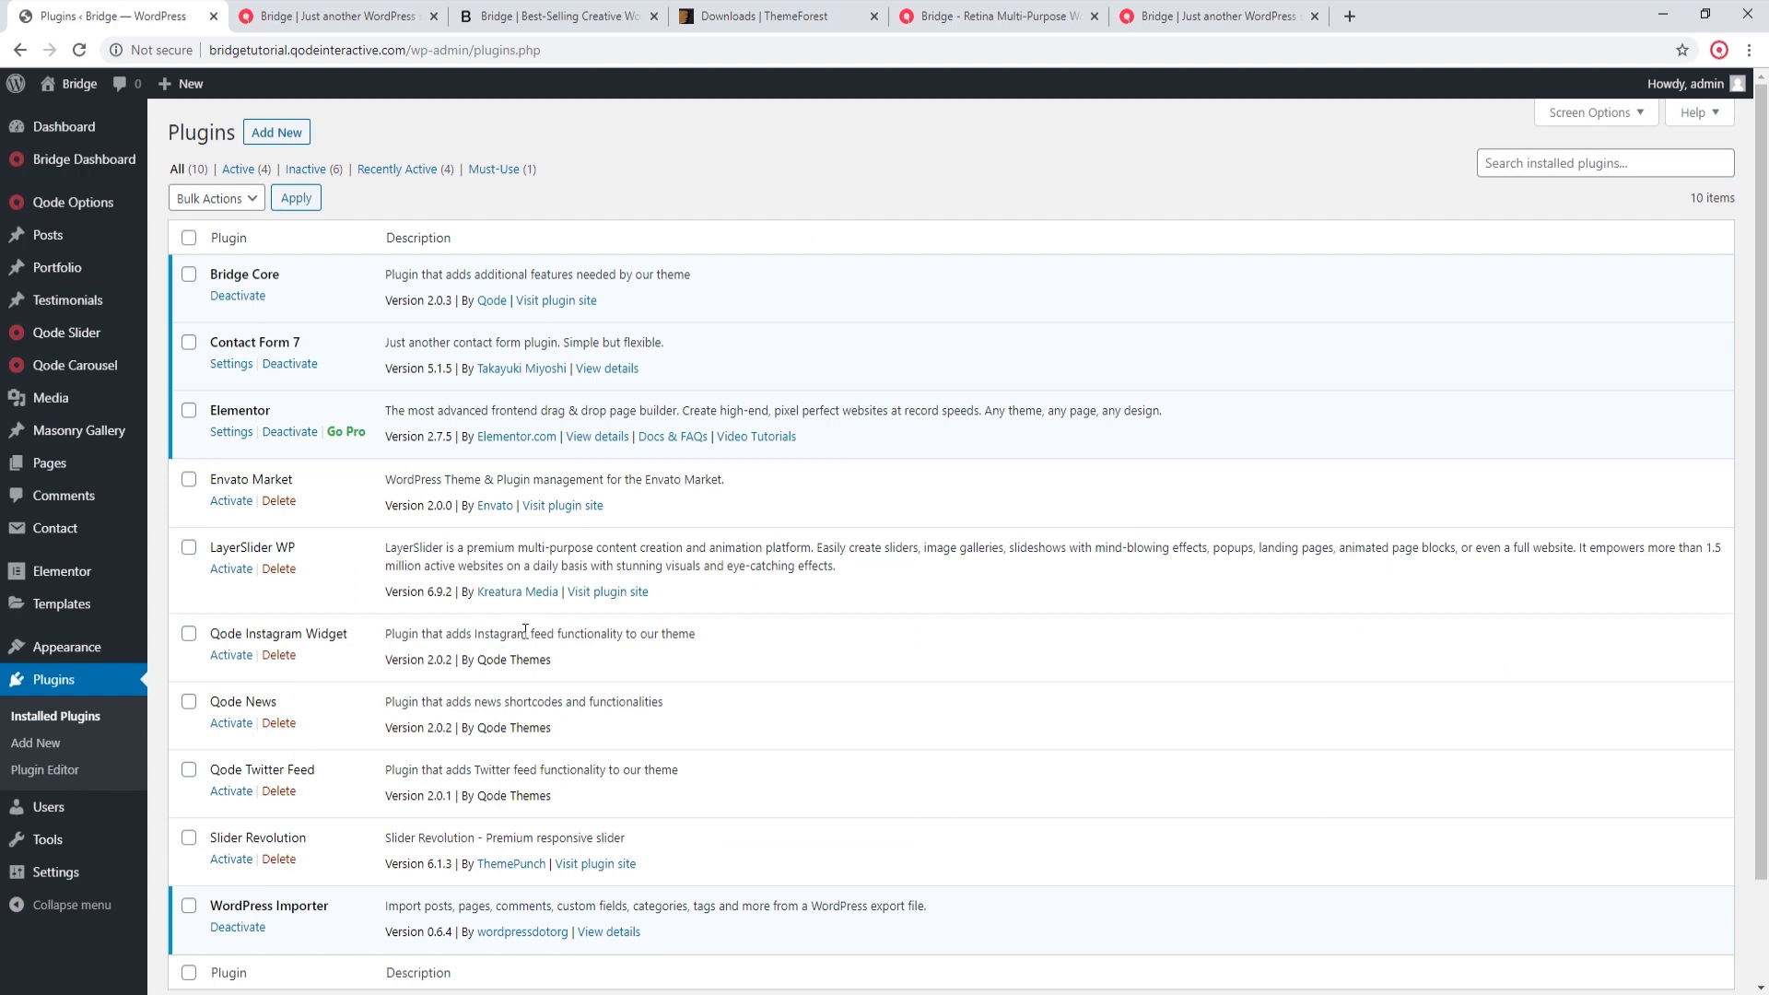
scroll(537, 630, down, 1)
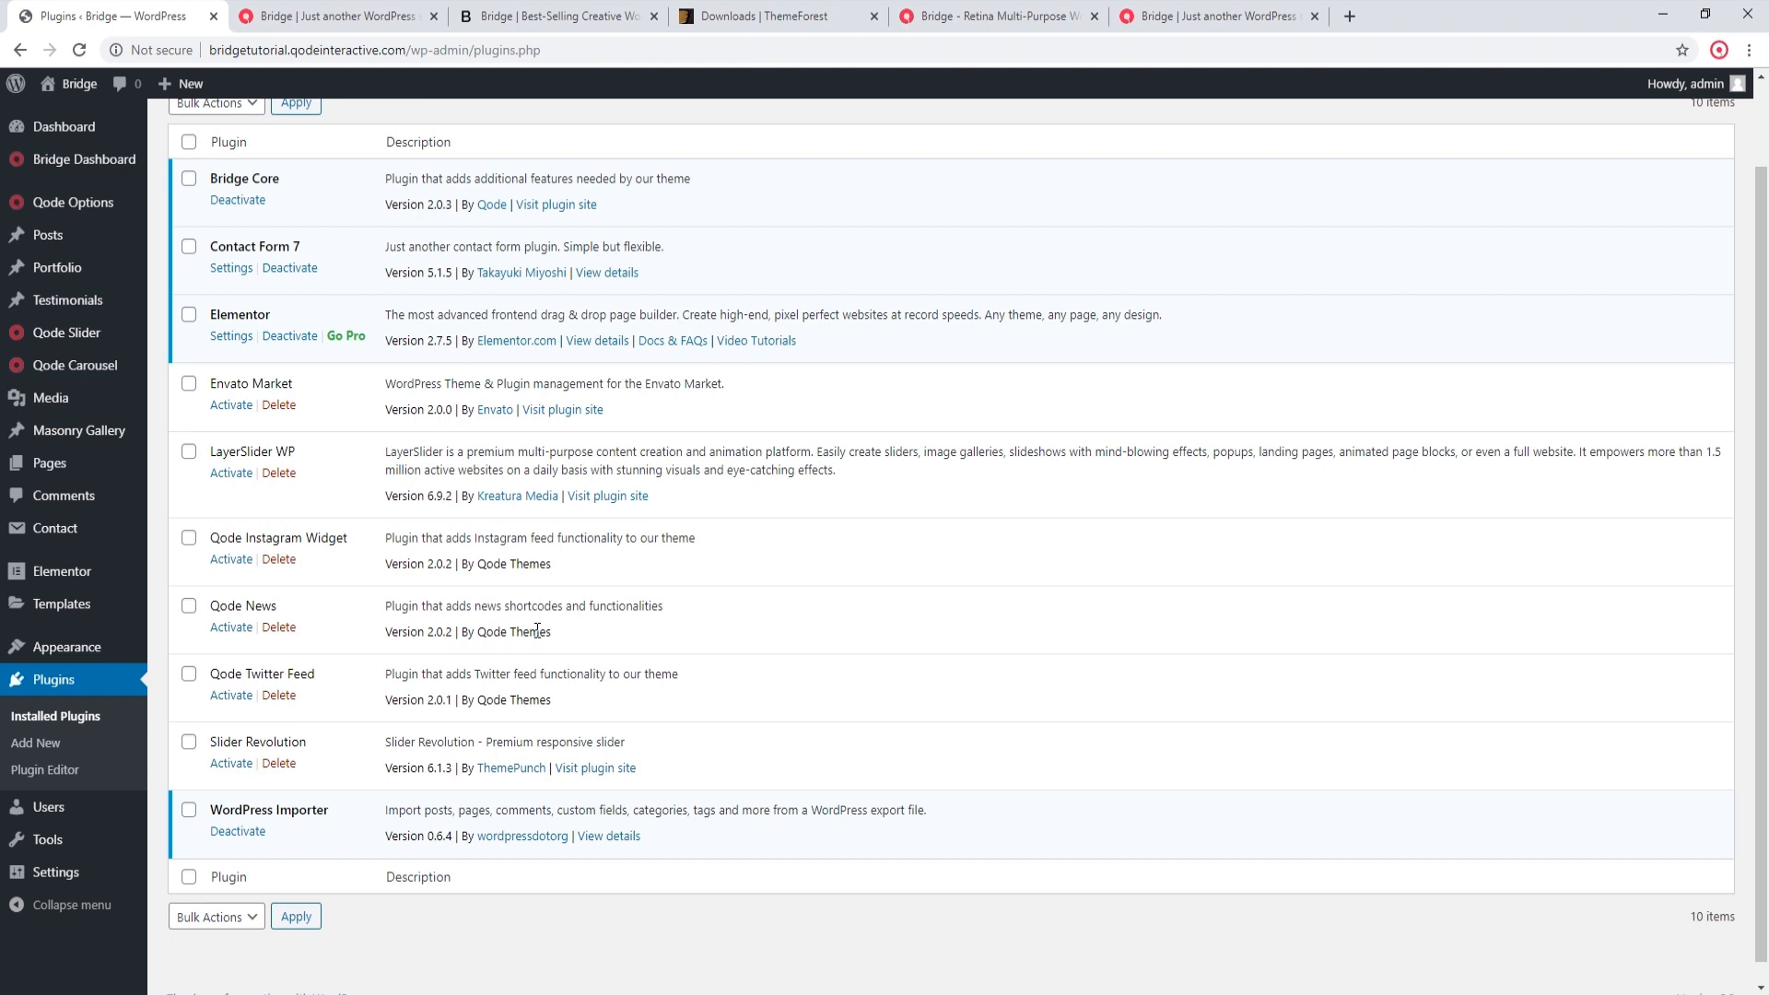
click(223, 766)
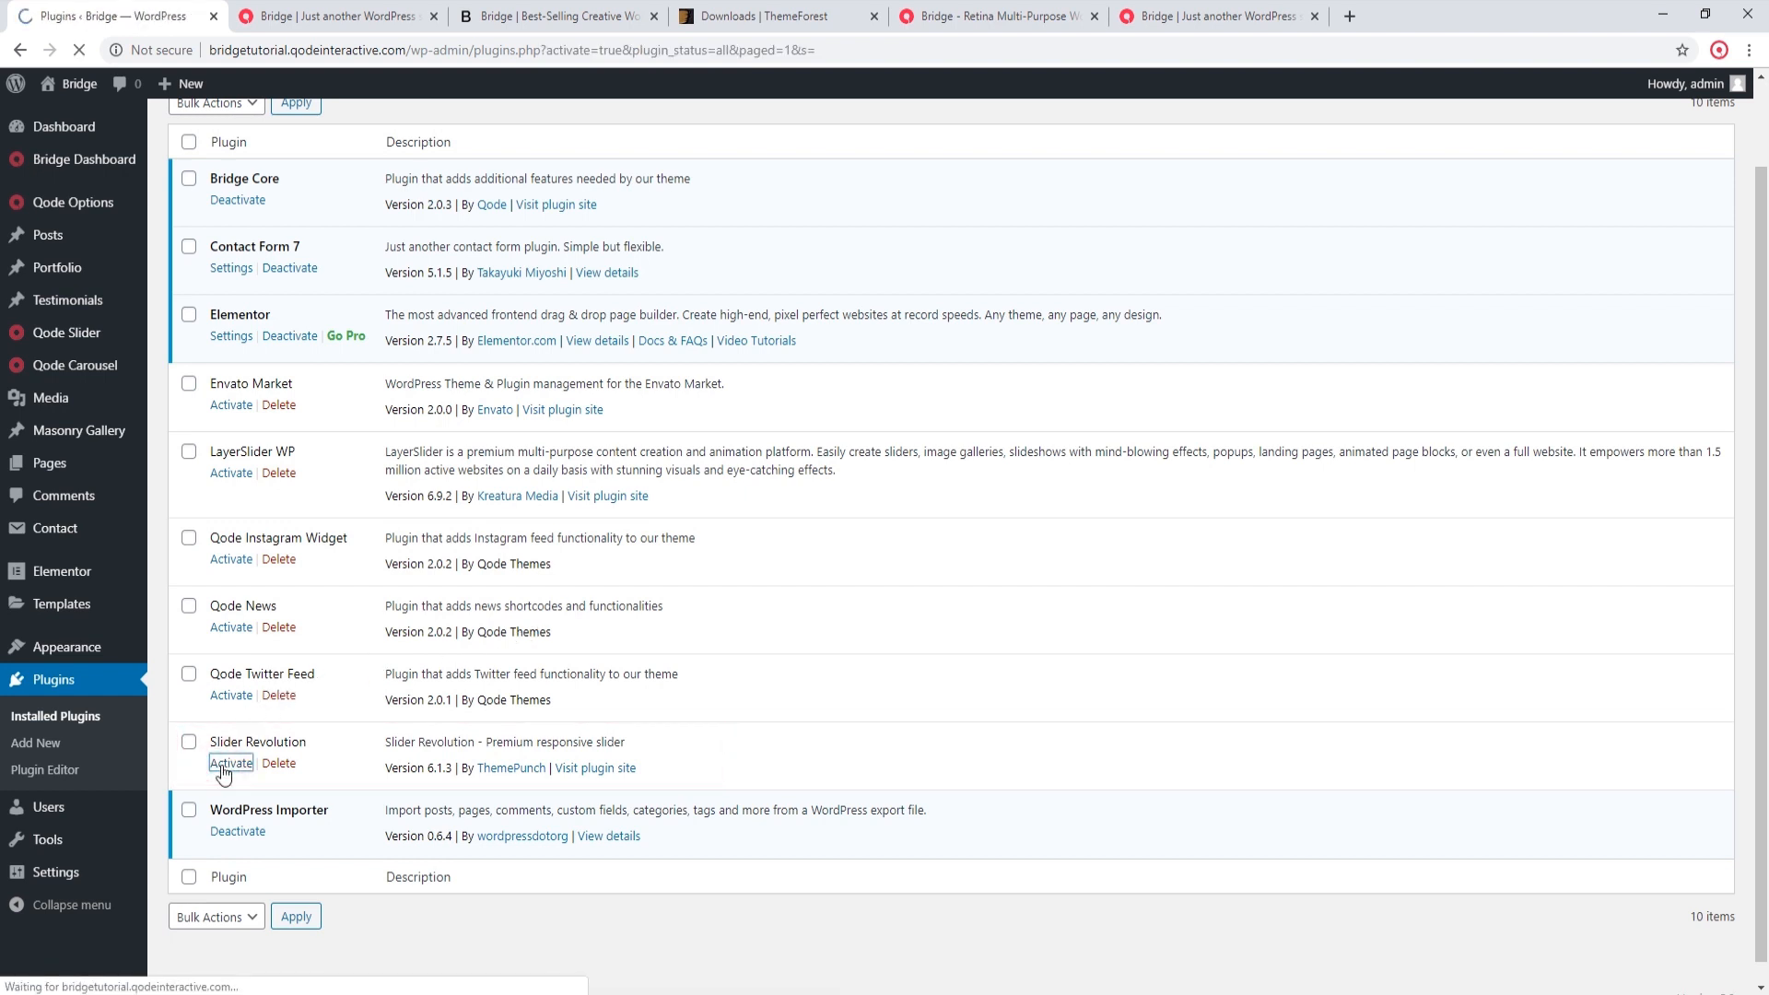
scroll(594, 693, down, 1)
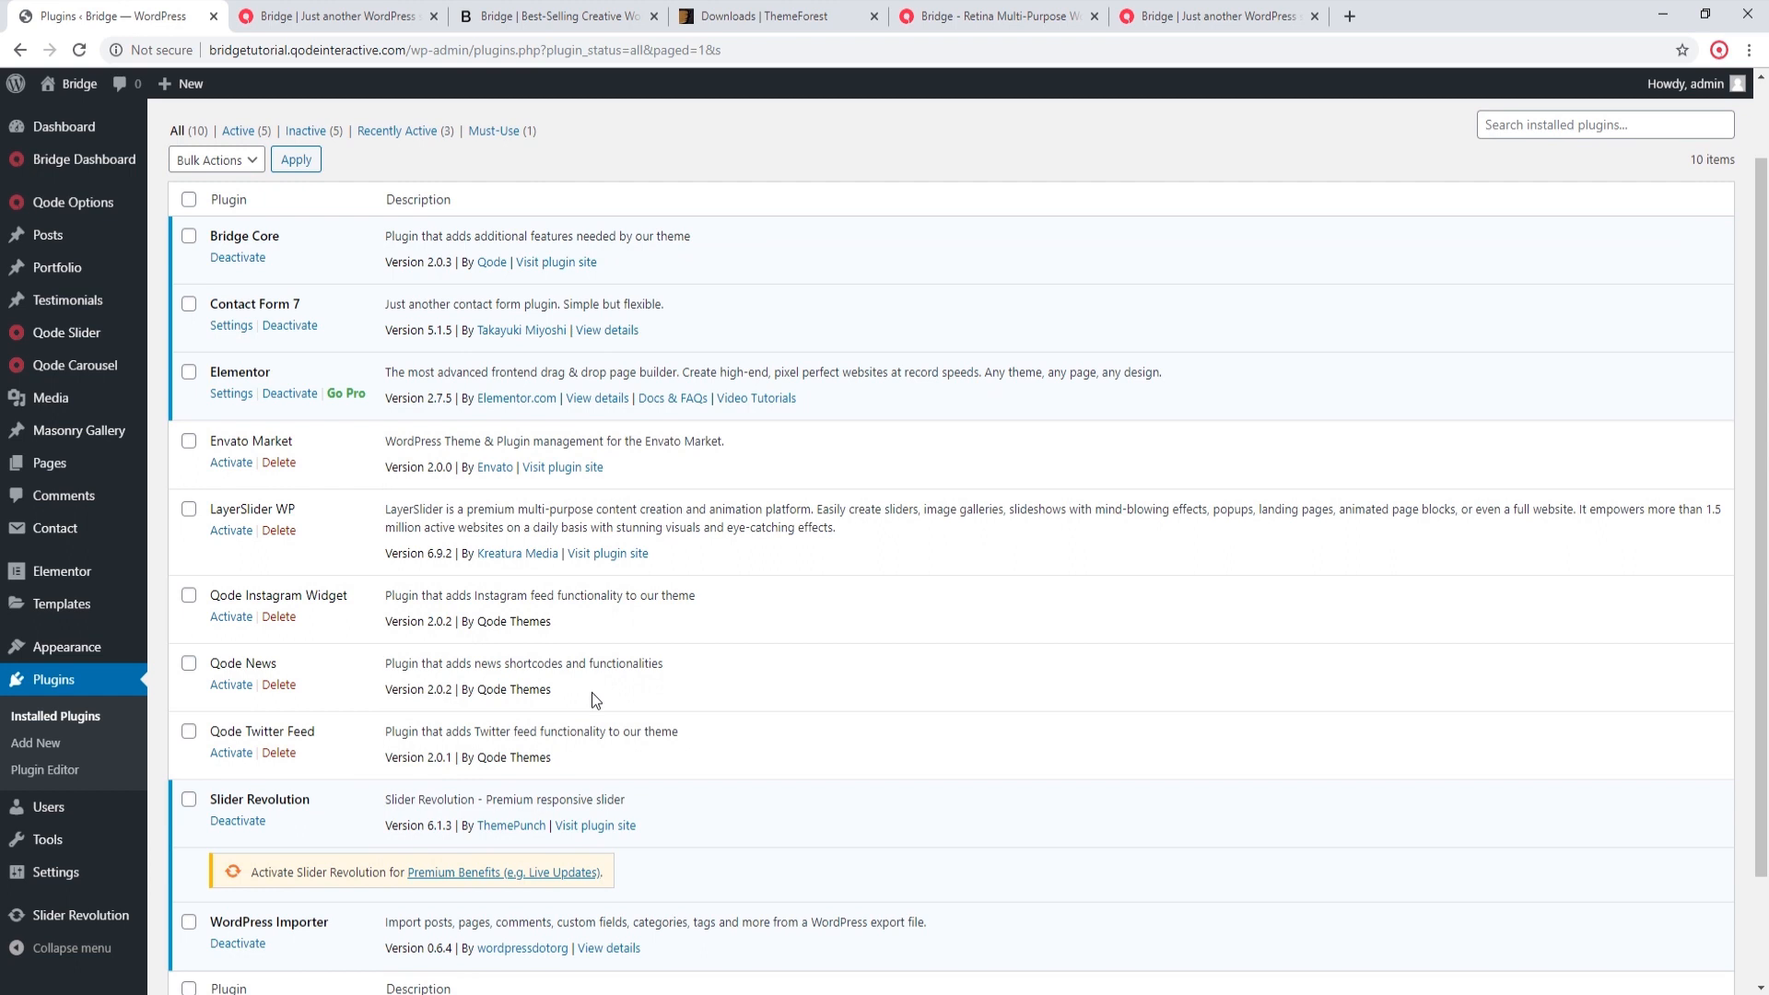
Step: Open the site's front end in a separate tab and look over the imported homepage
middle_click(63, 92)
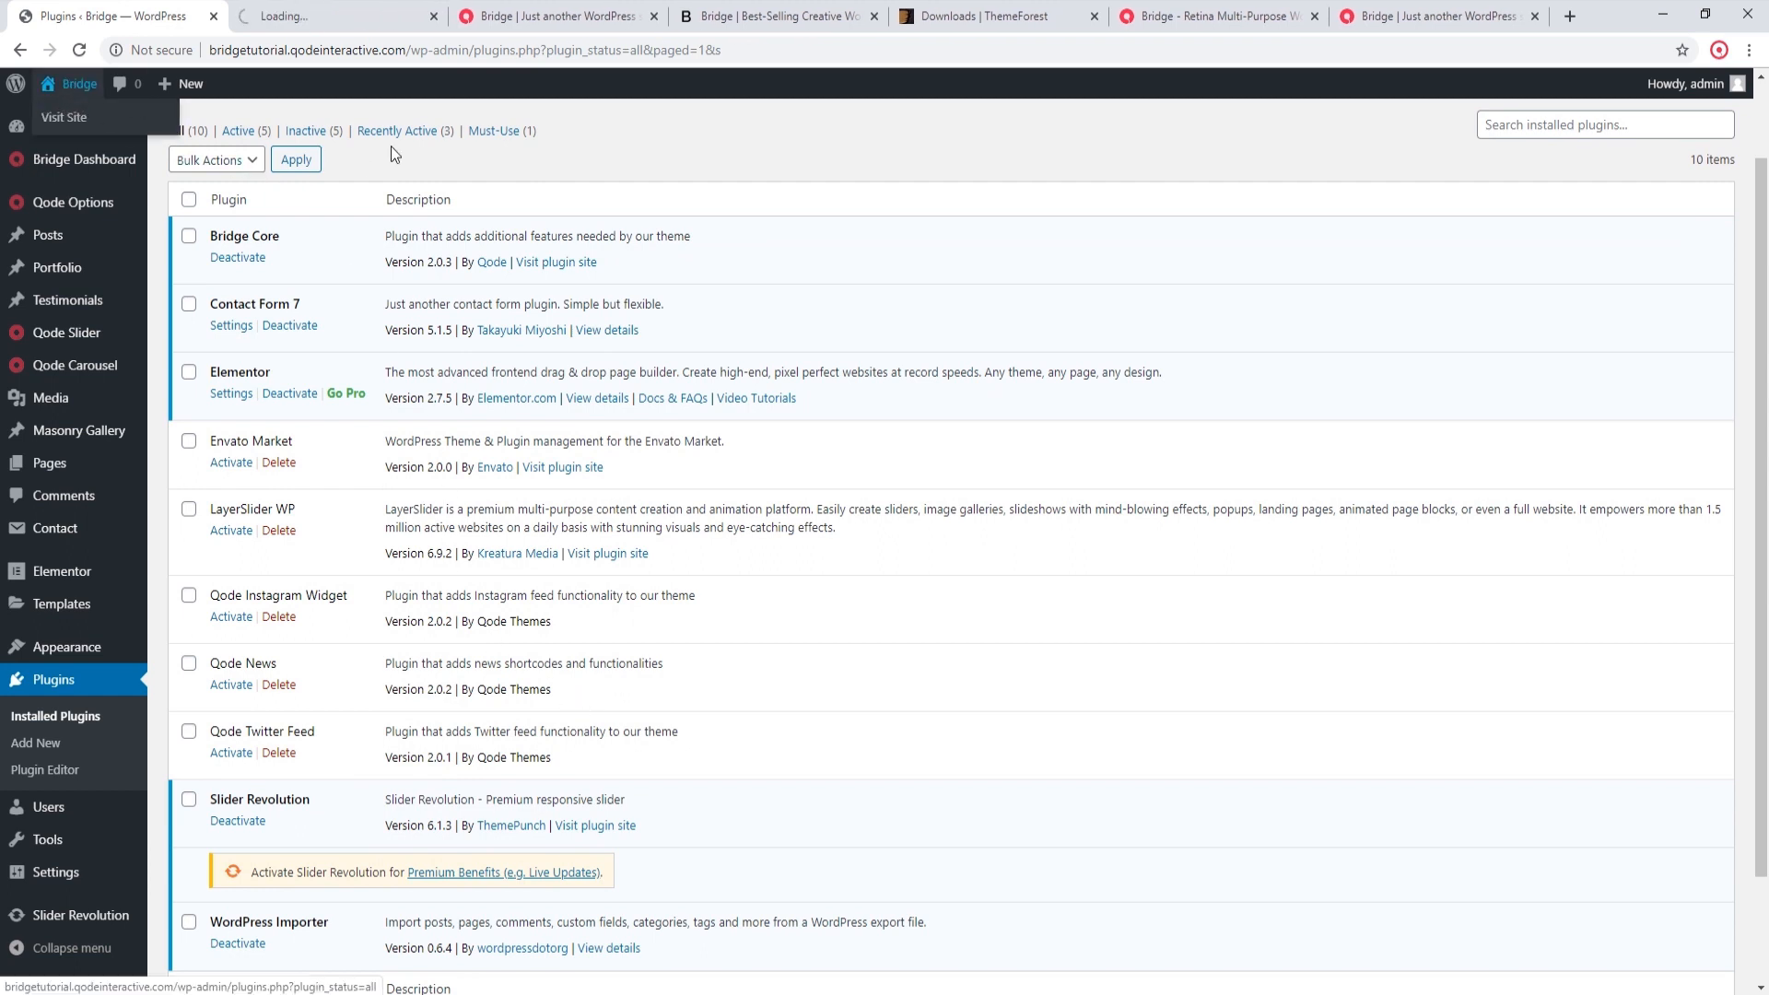
click(353, 11)
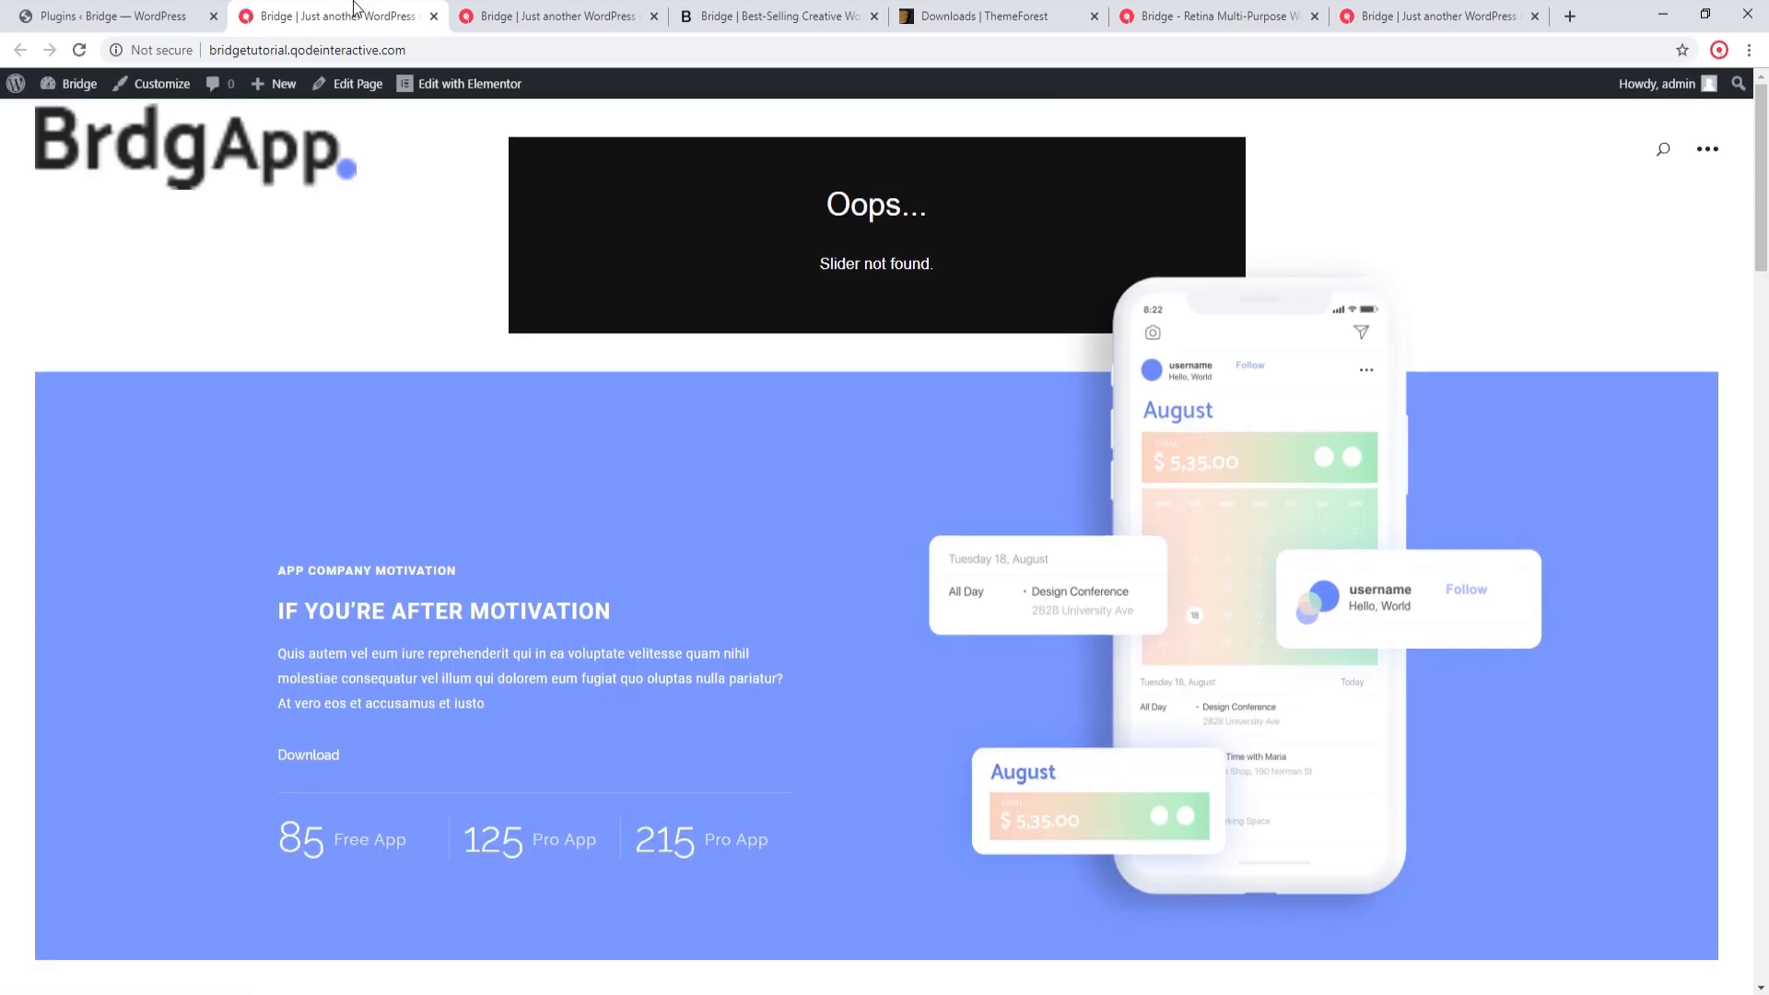
scroll(658, 426, down, 8)
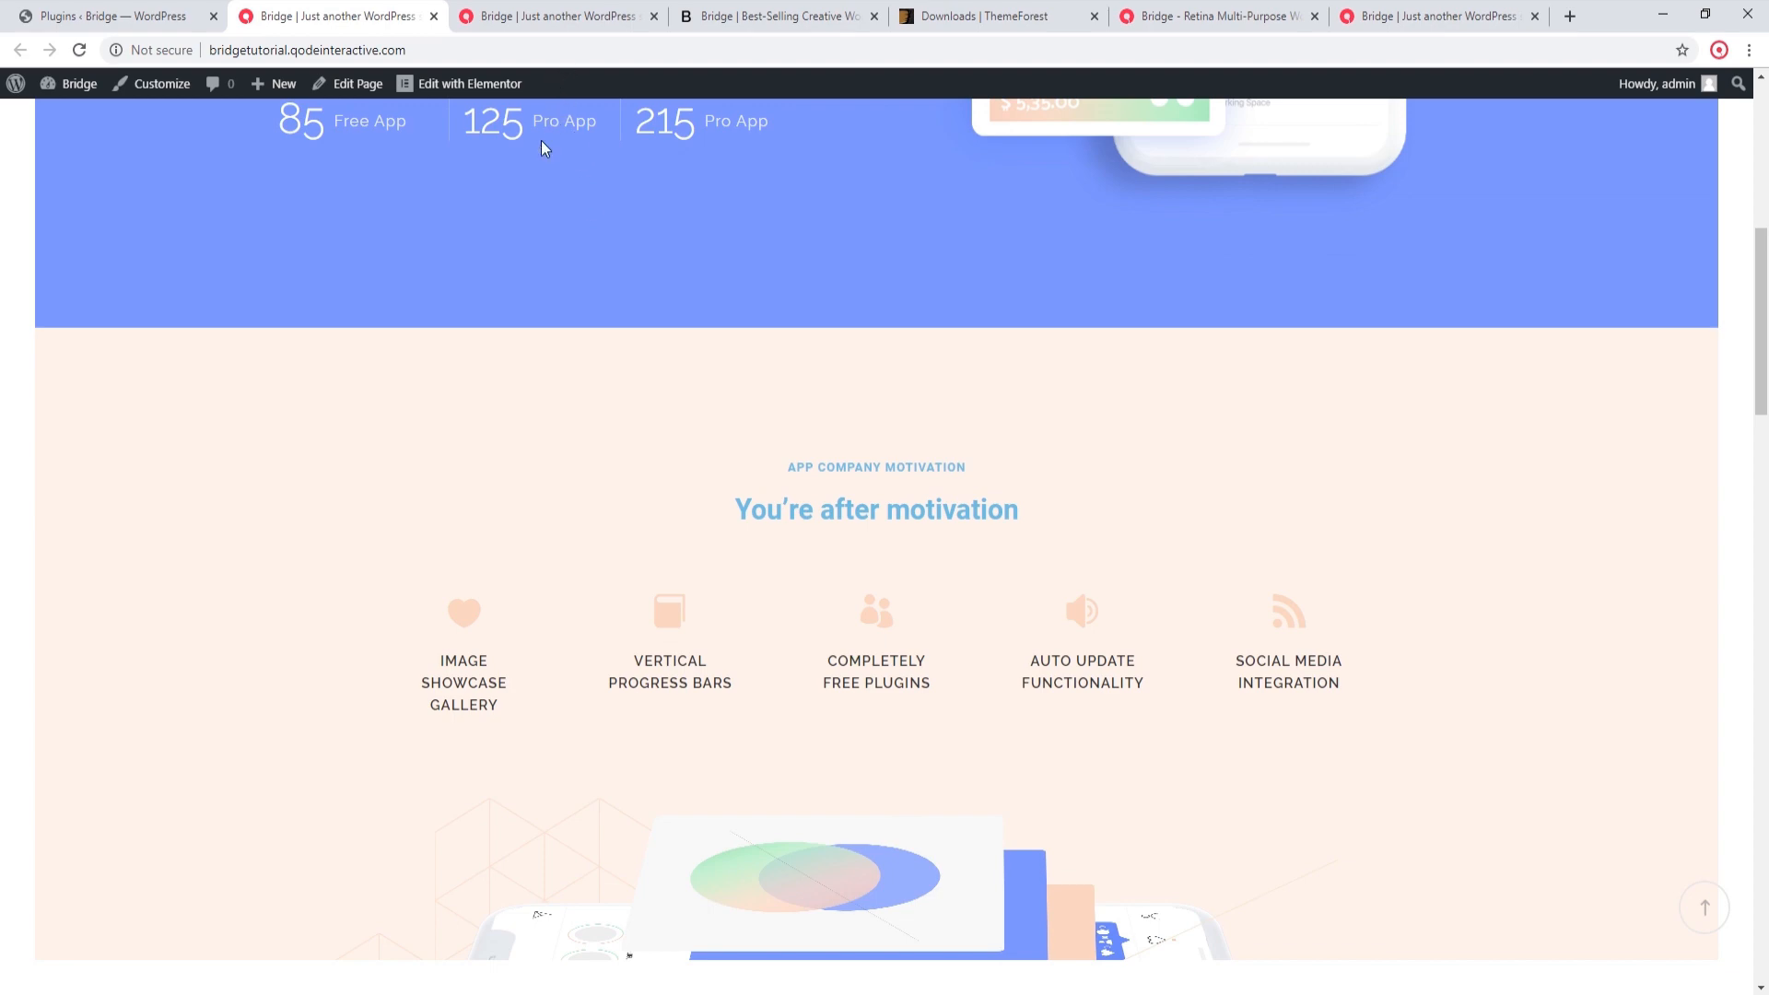
Step: Open the Qode Options general settings in the site admin and save them
click(181, 8)
click(107, 204)
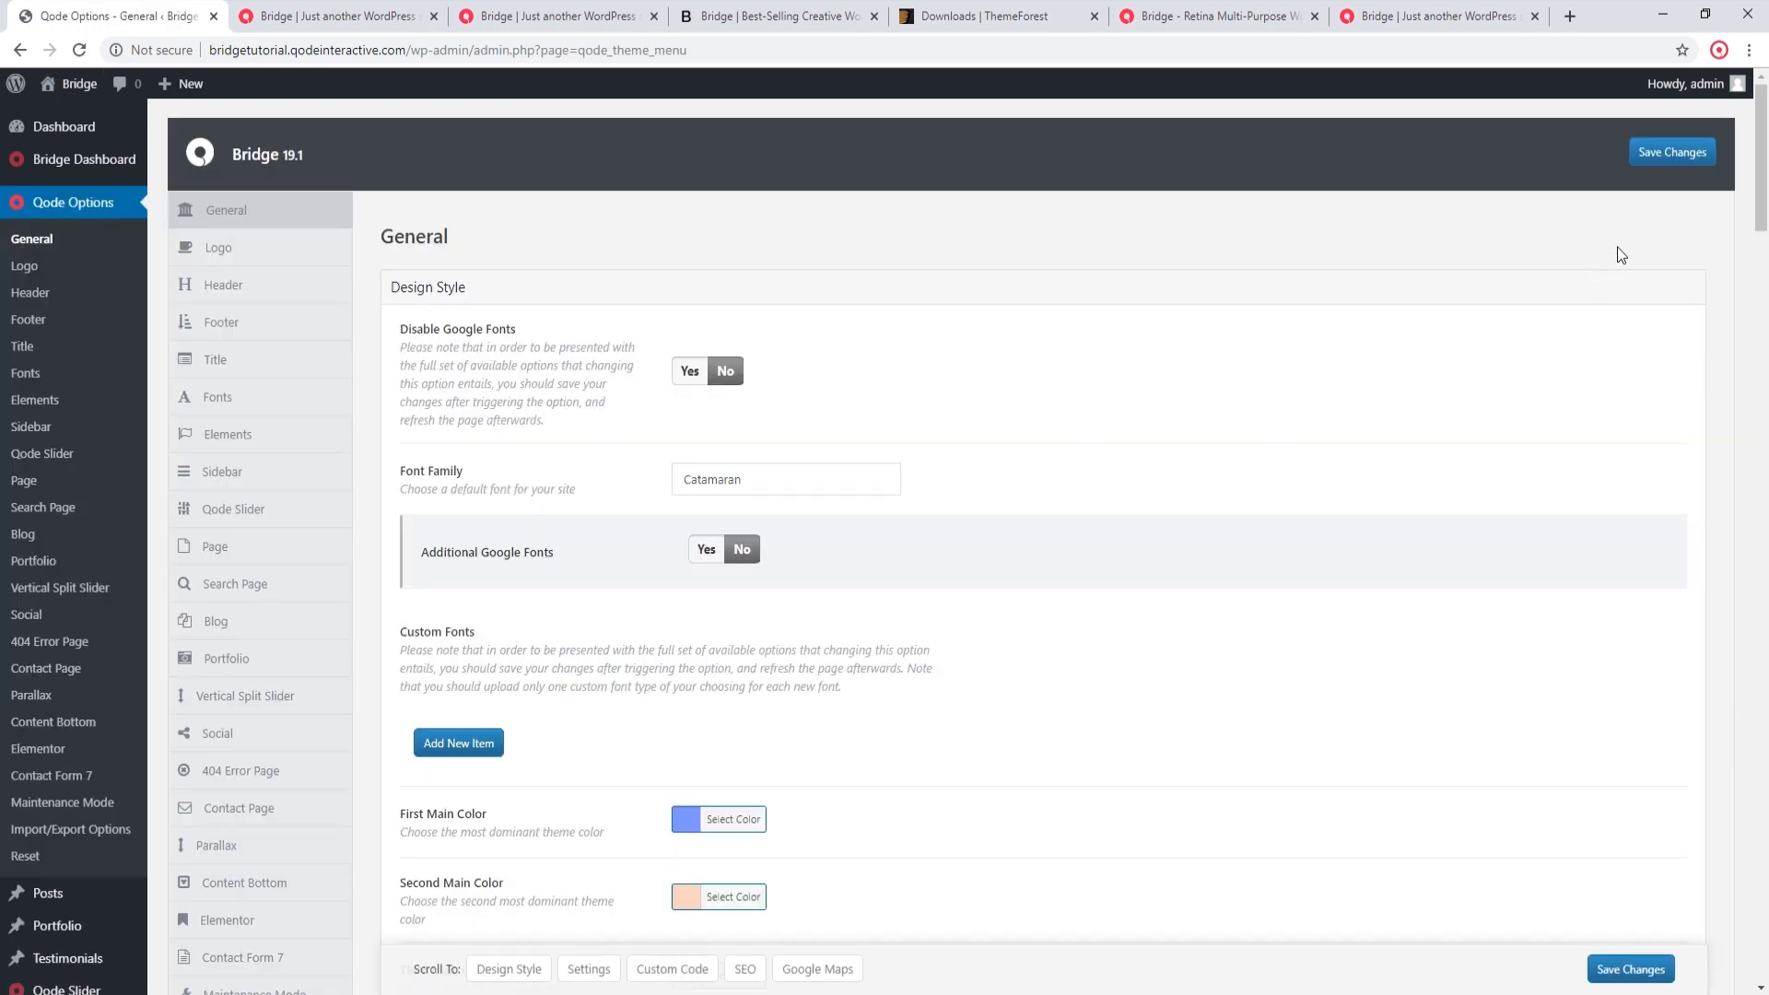
click(1672, 152)
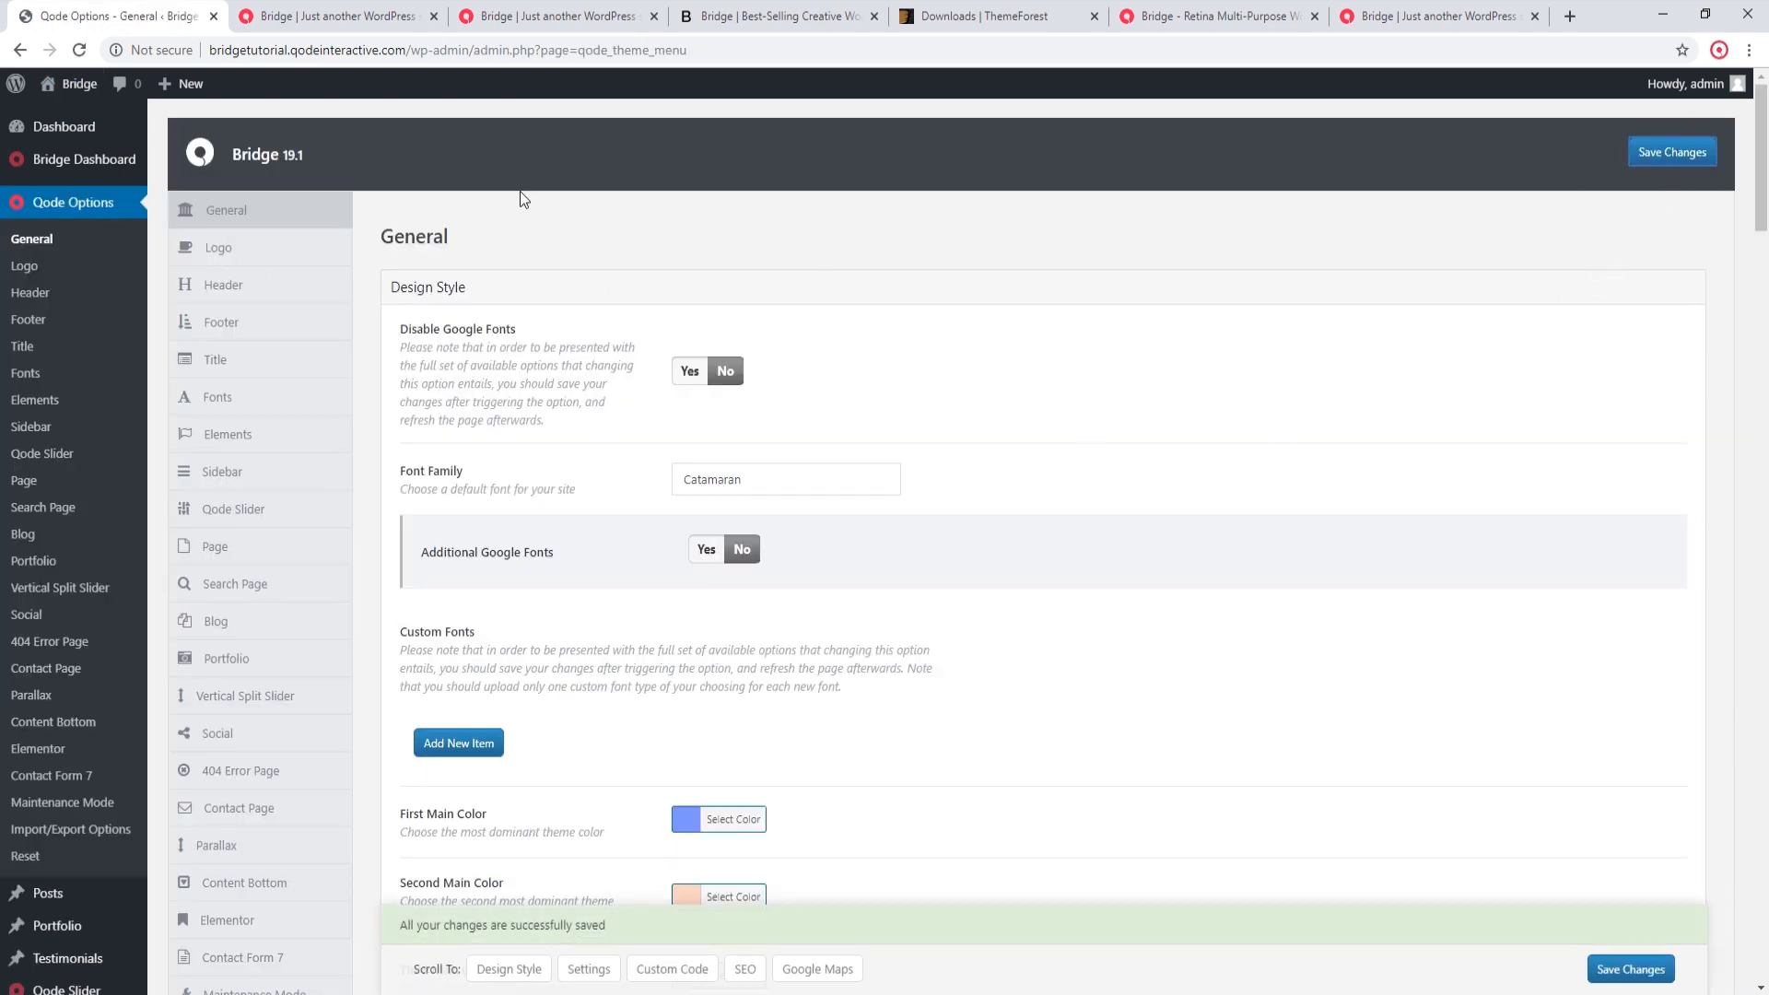
Step: Reload the site's homepage and examine its fonts, logo and slider area
click(332, 16)
click(81, 51)
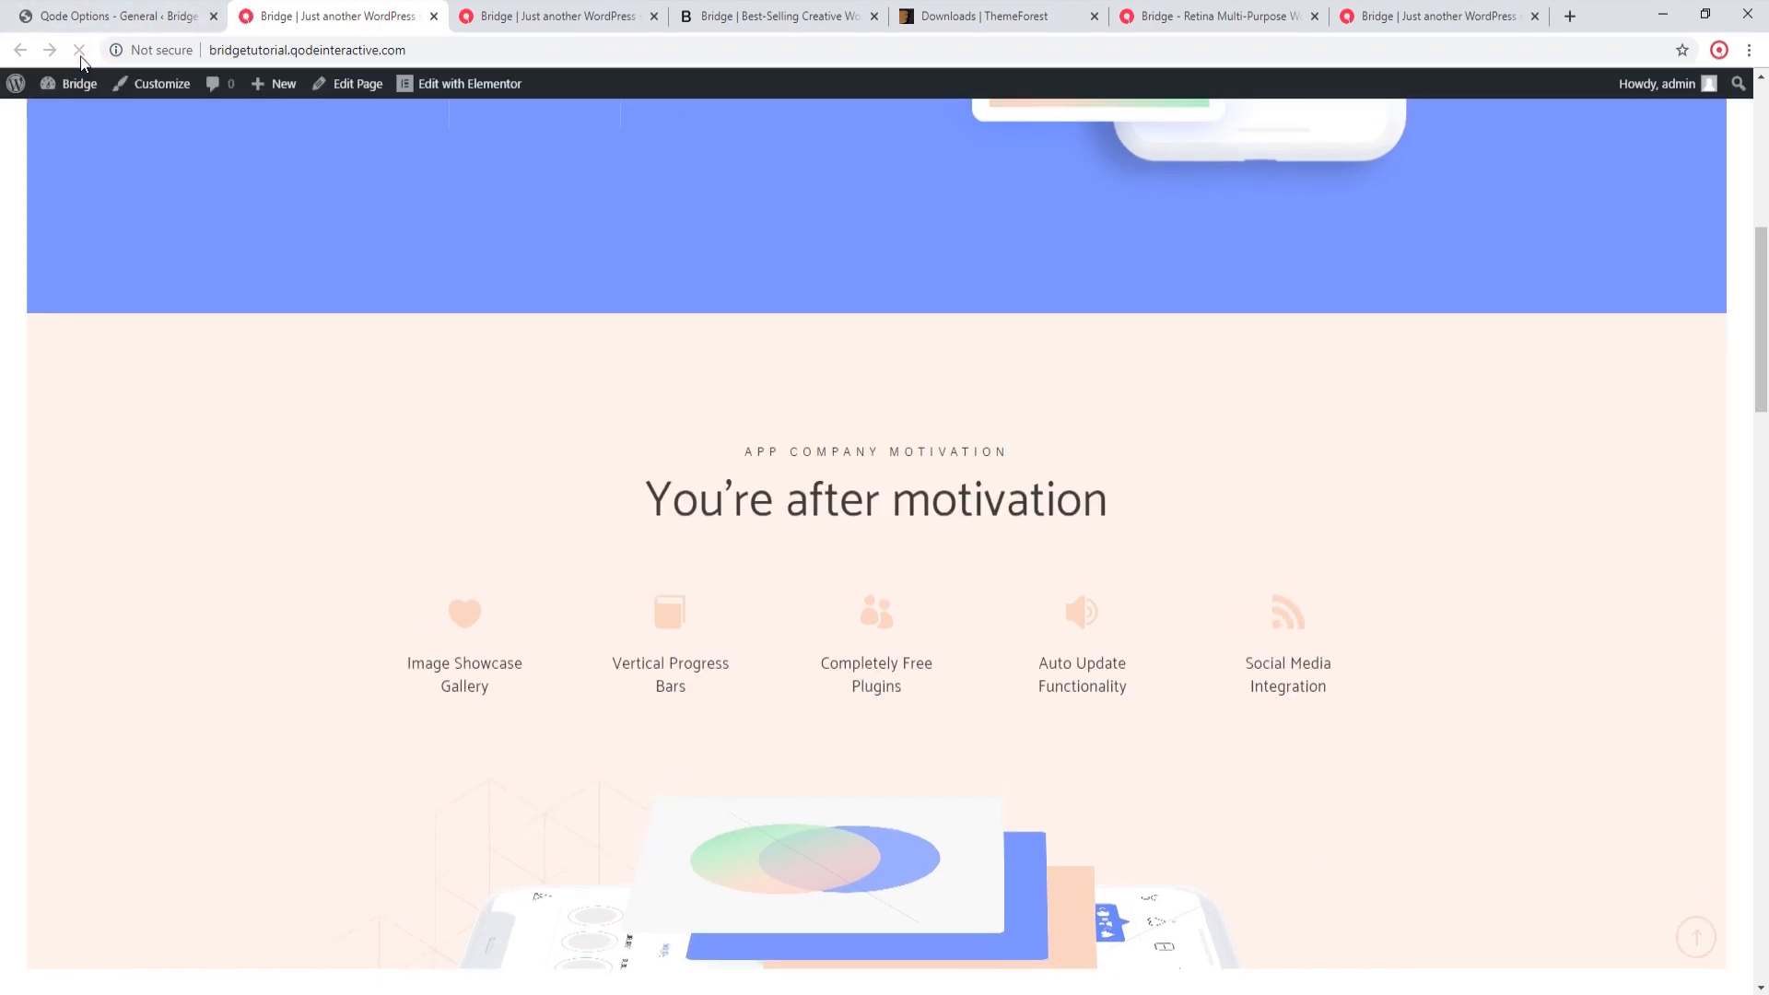
scroll(588, 426, down, 4)
scroll(562, 443, up, 5)
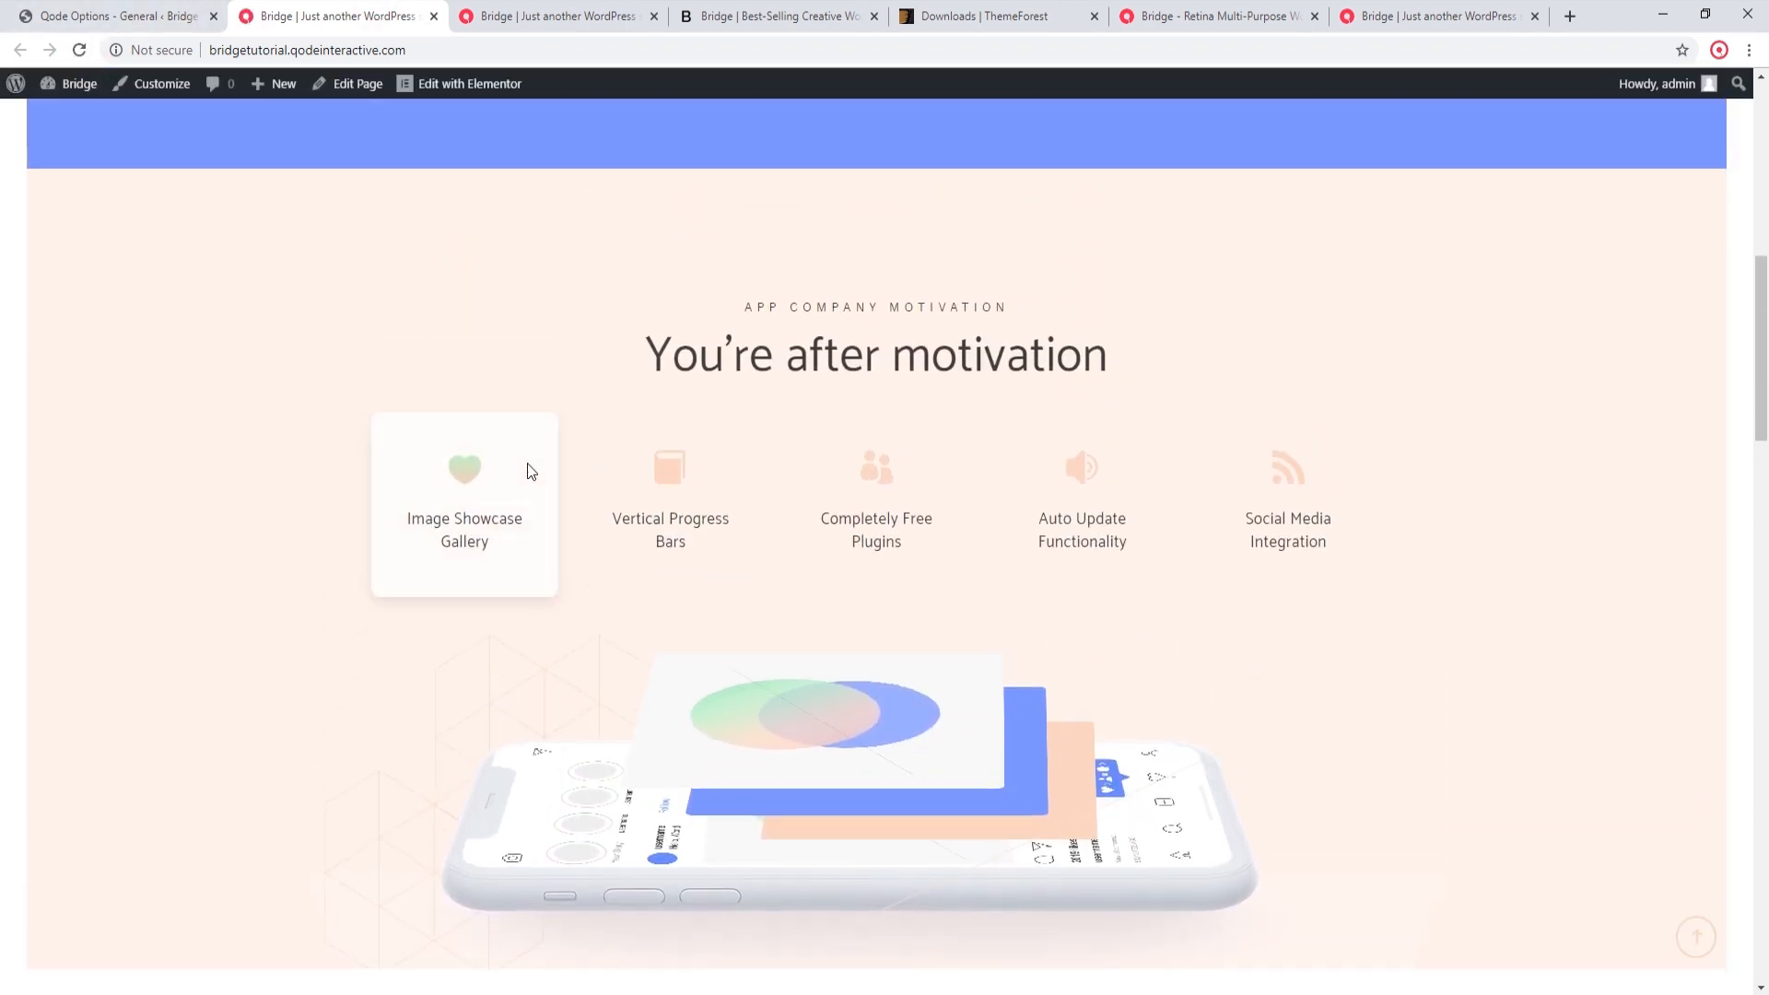
scroll(523, 463, up, 7)
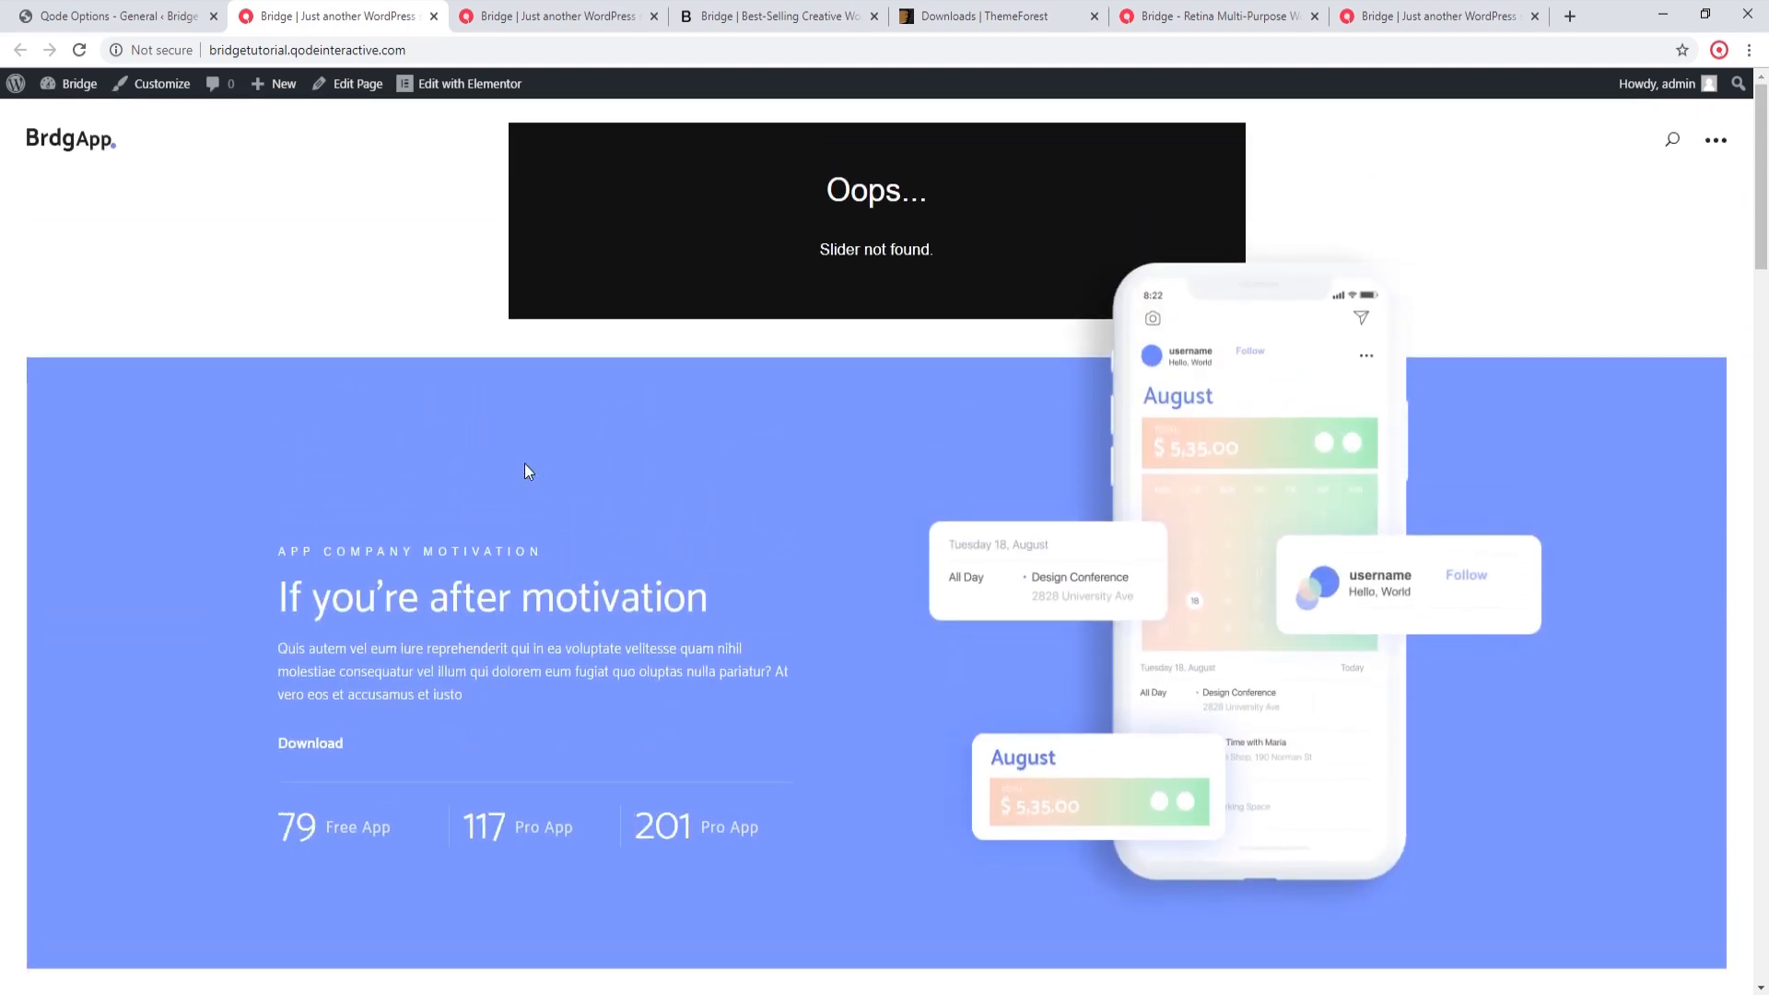
Step: Check the static homepage assignment in the Reading settings and open the Permalink settings to review the URL structure
click(176, 13)
scroll(73, 433, down, 5)
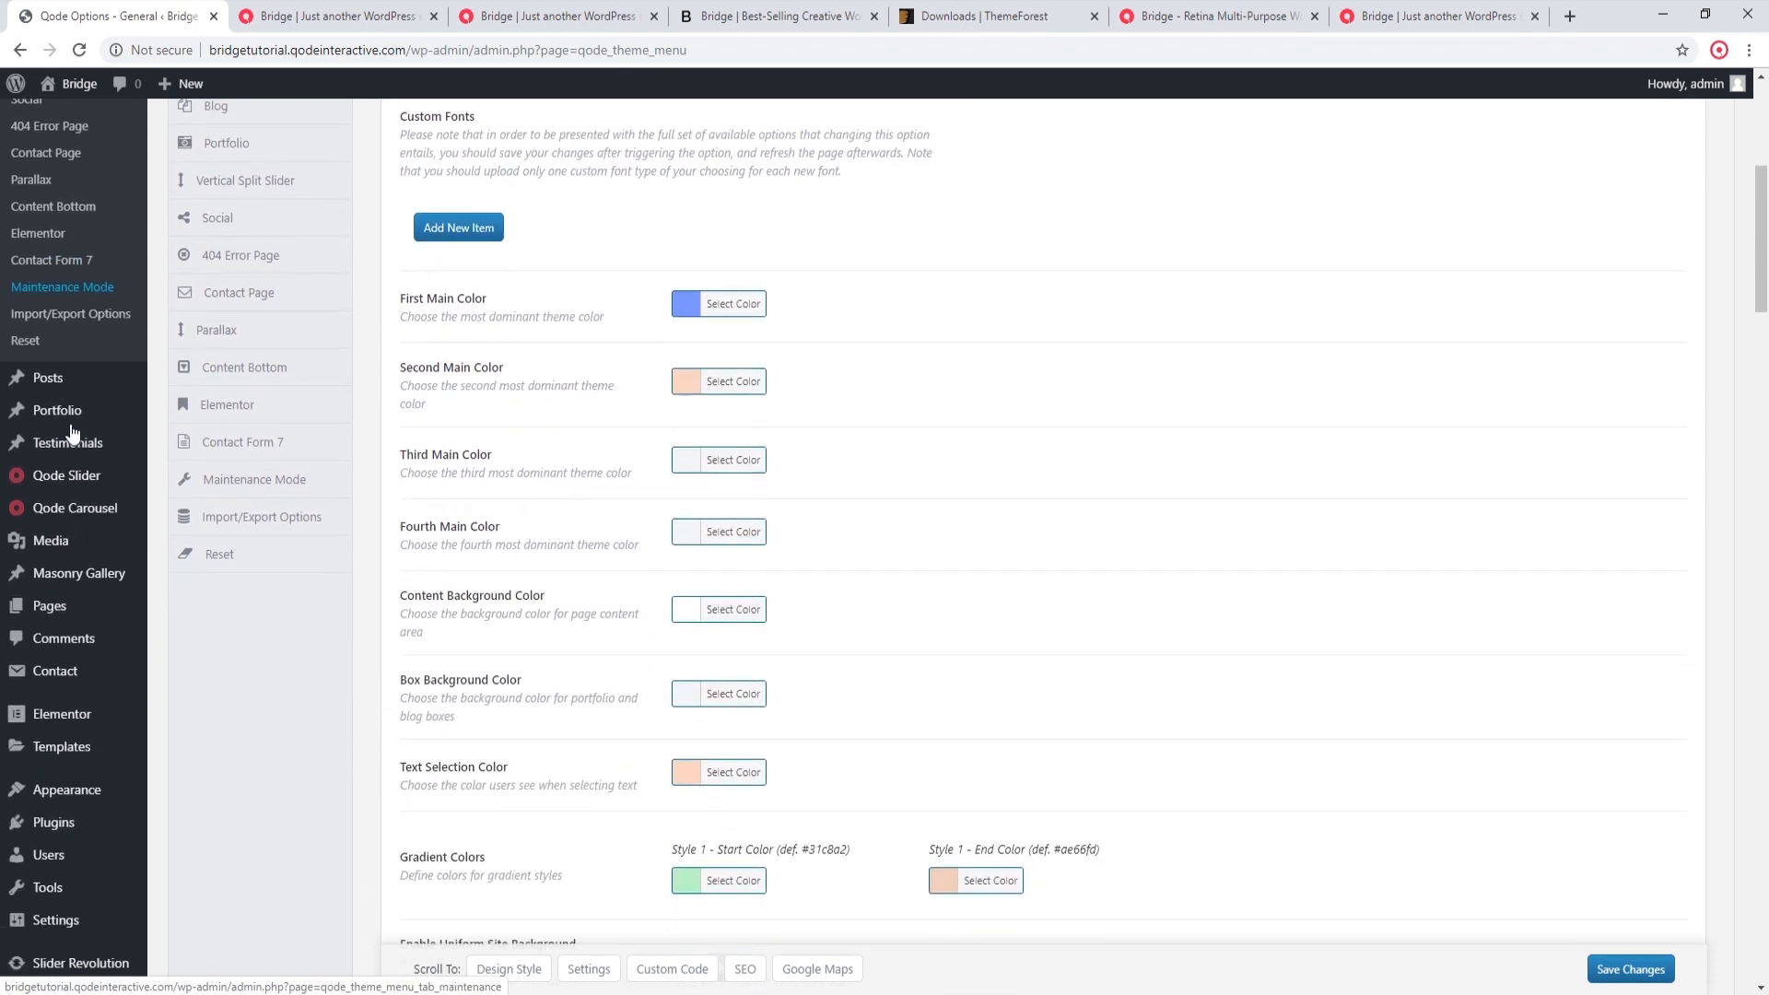
mouse_move(41, 920)
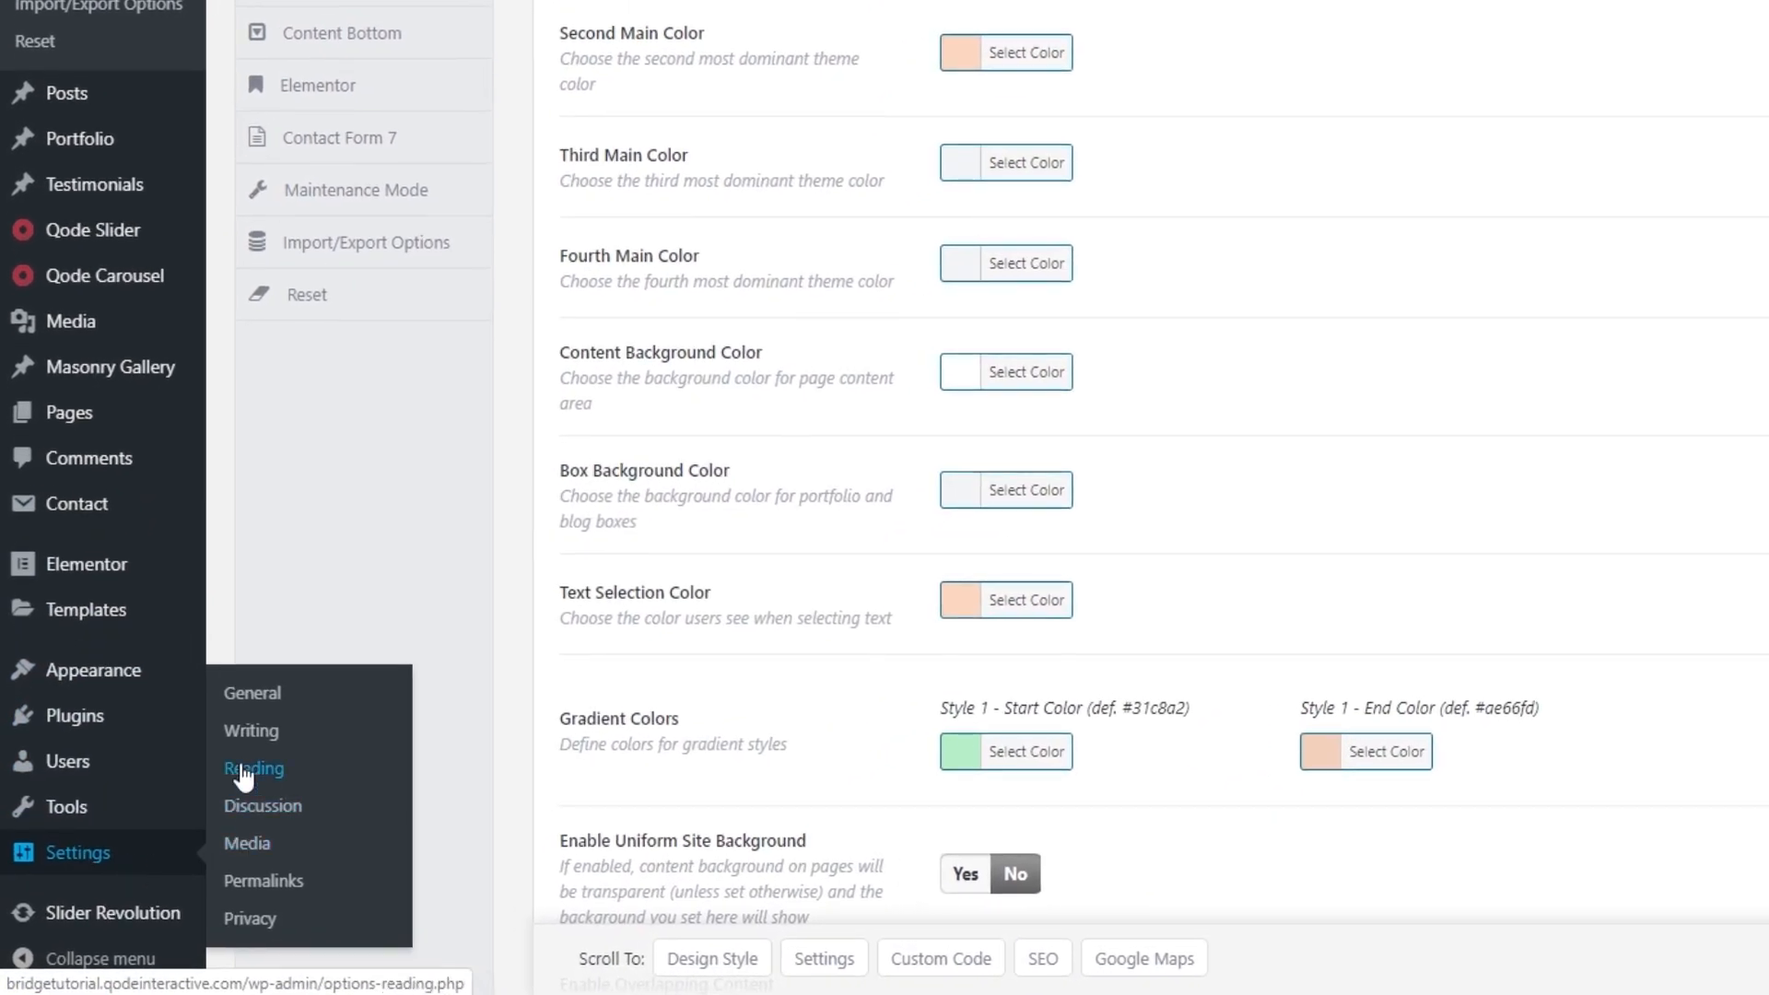
click(244, 777)
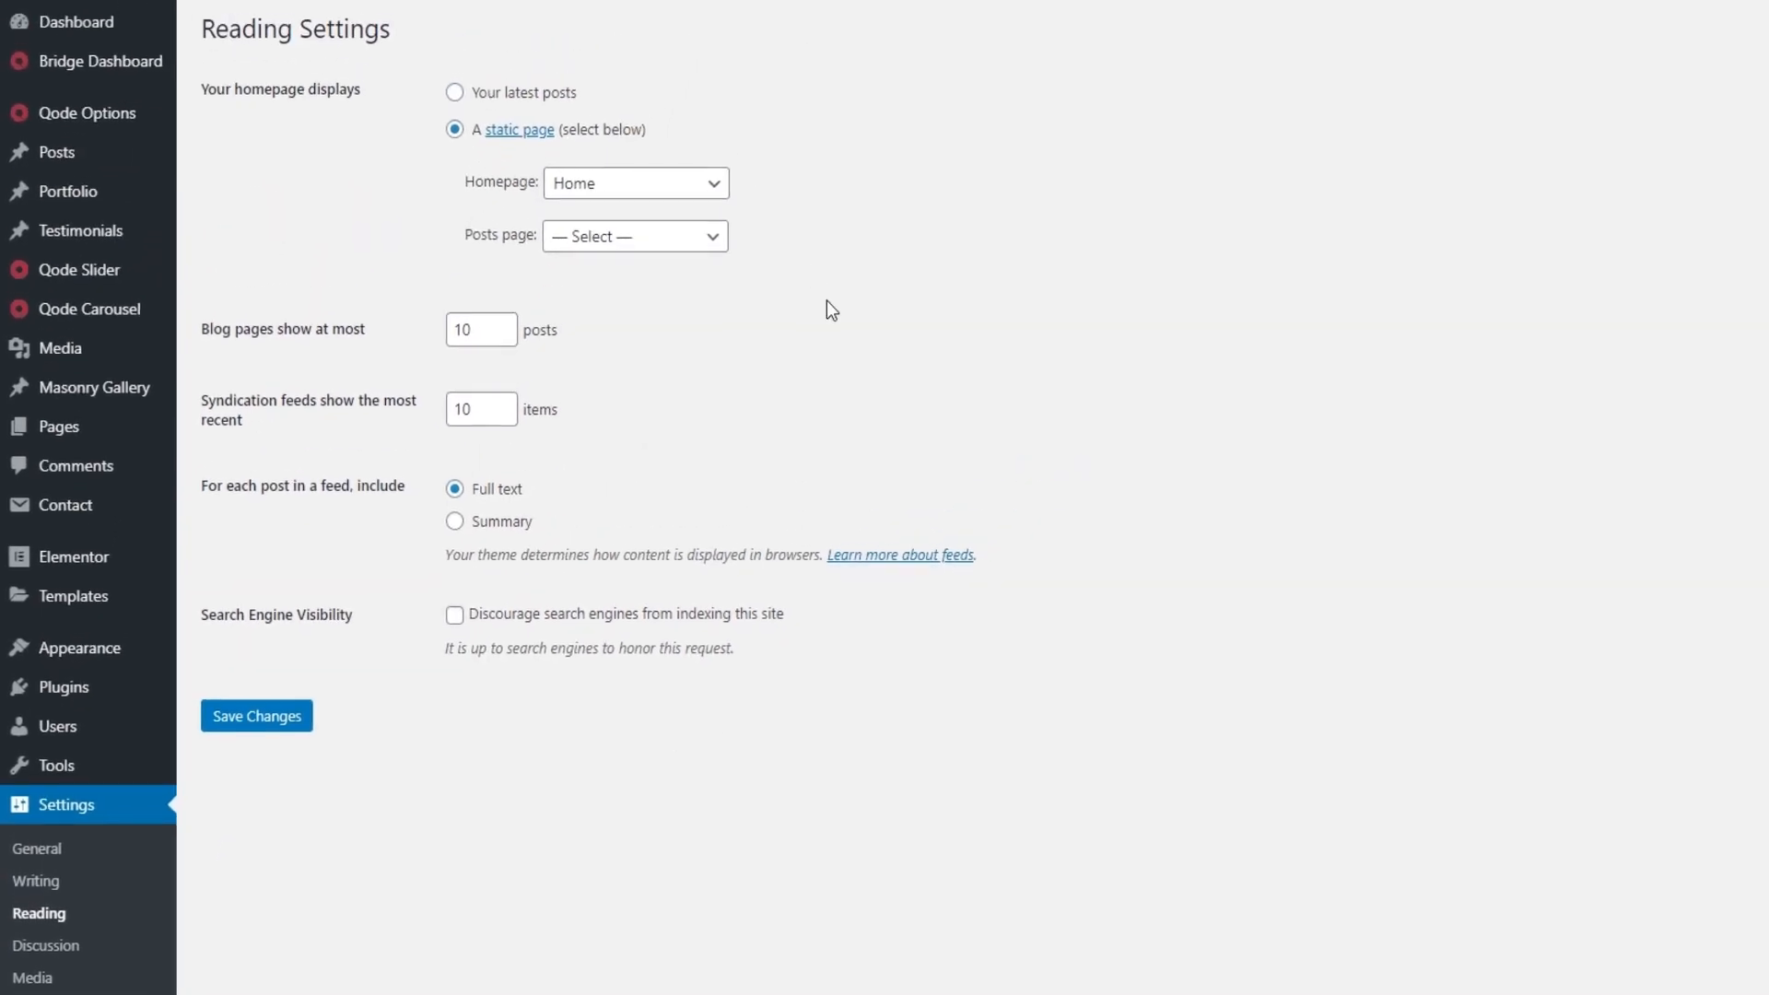
click(640, 183)
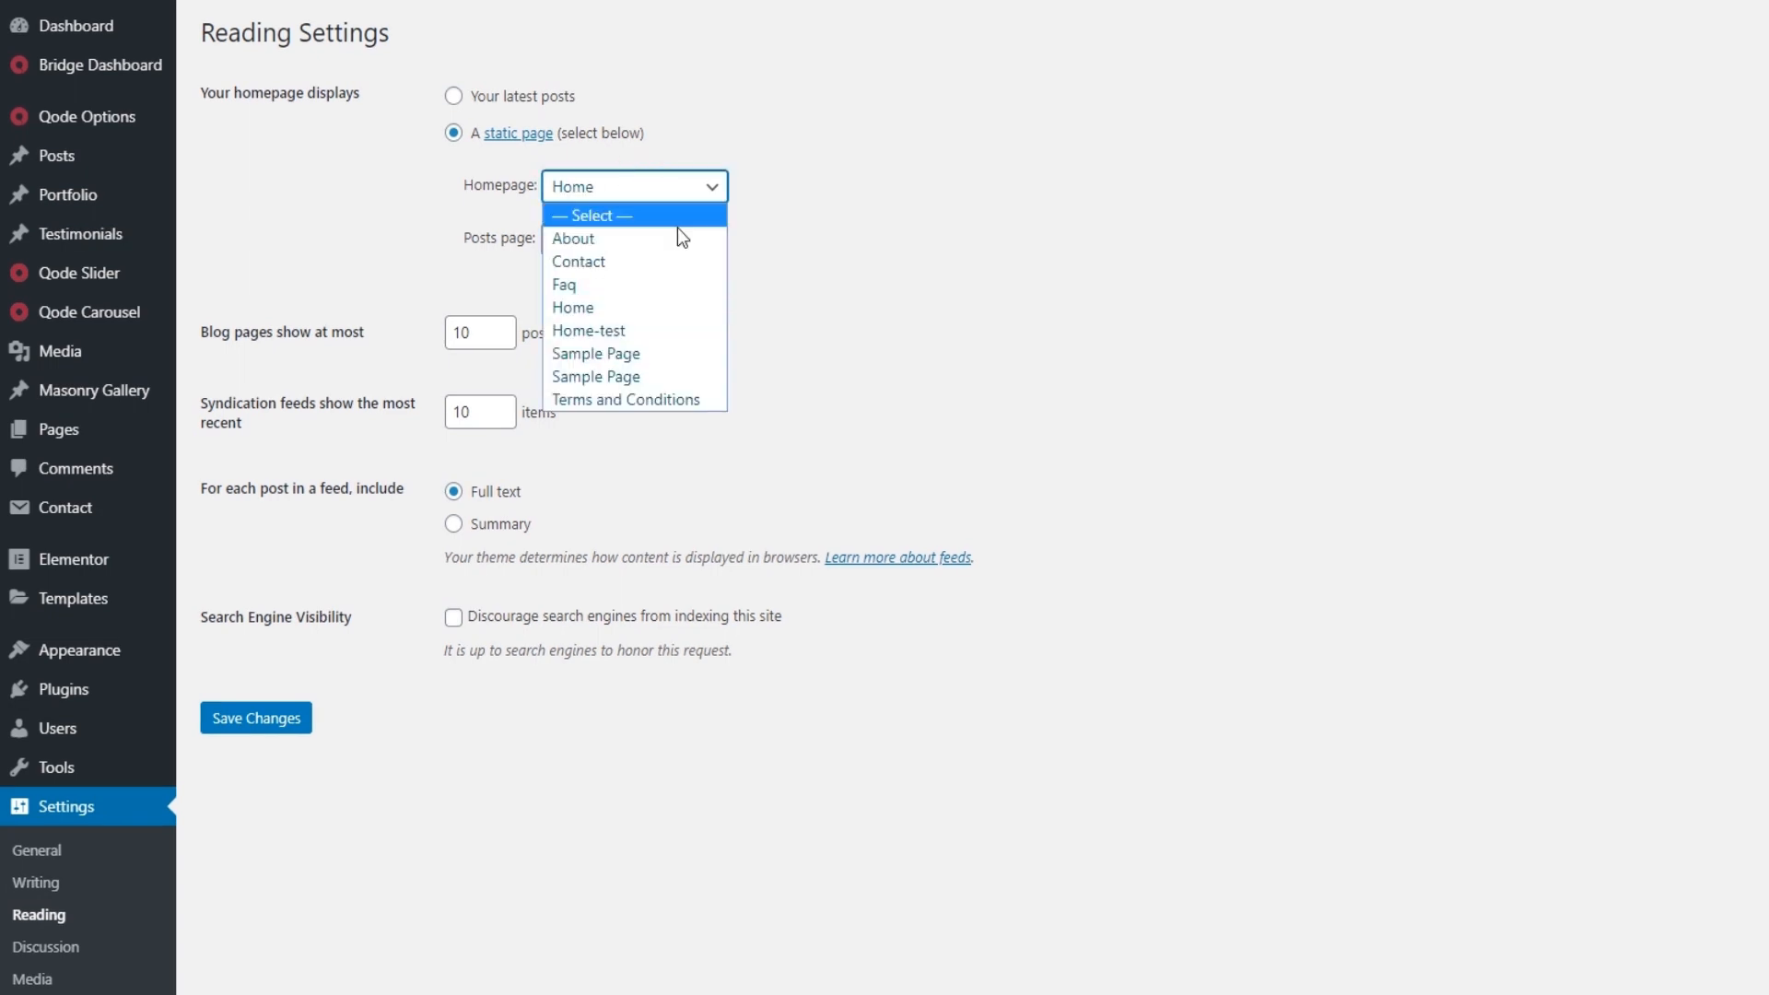
click(633, 476)
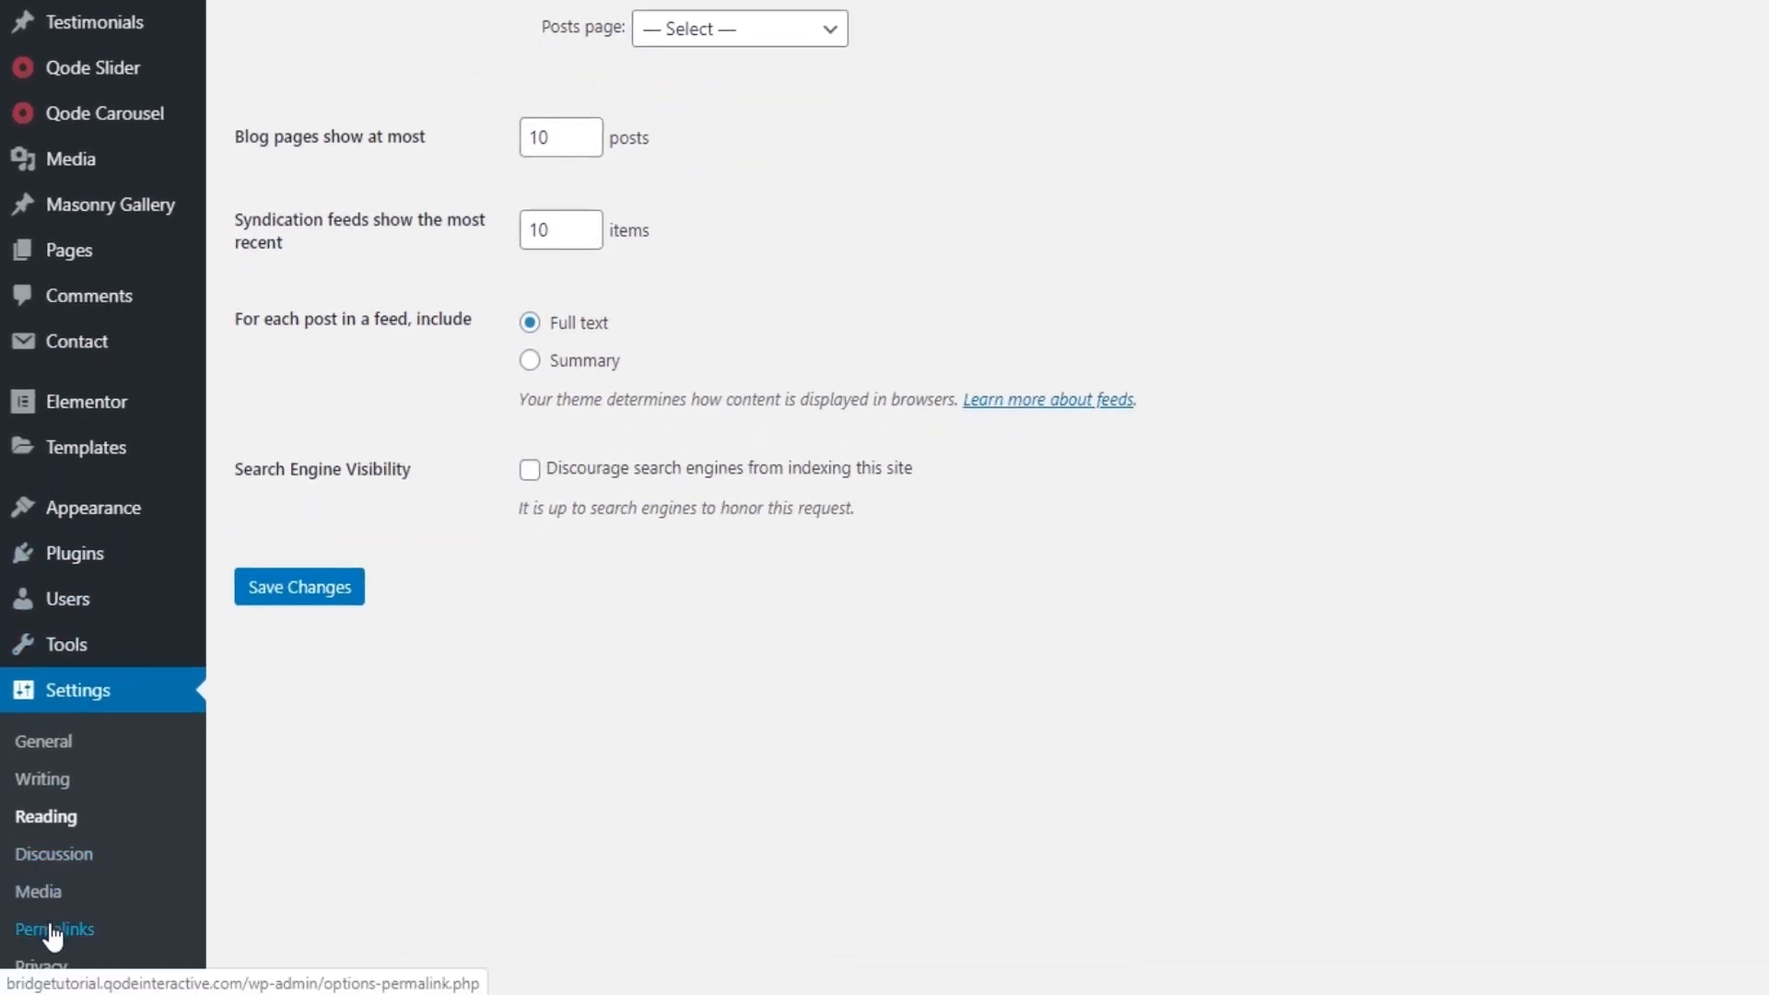
click(54, 933)
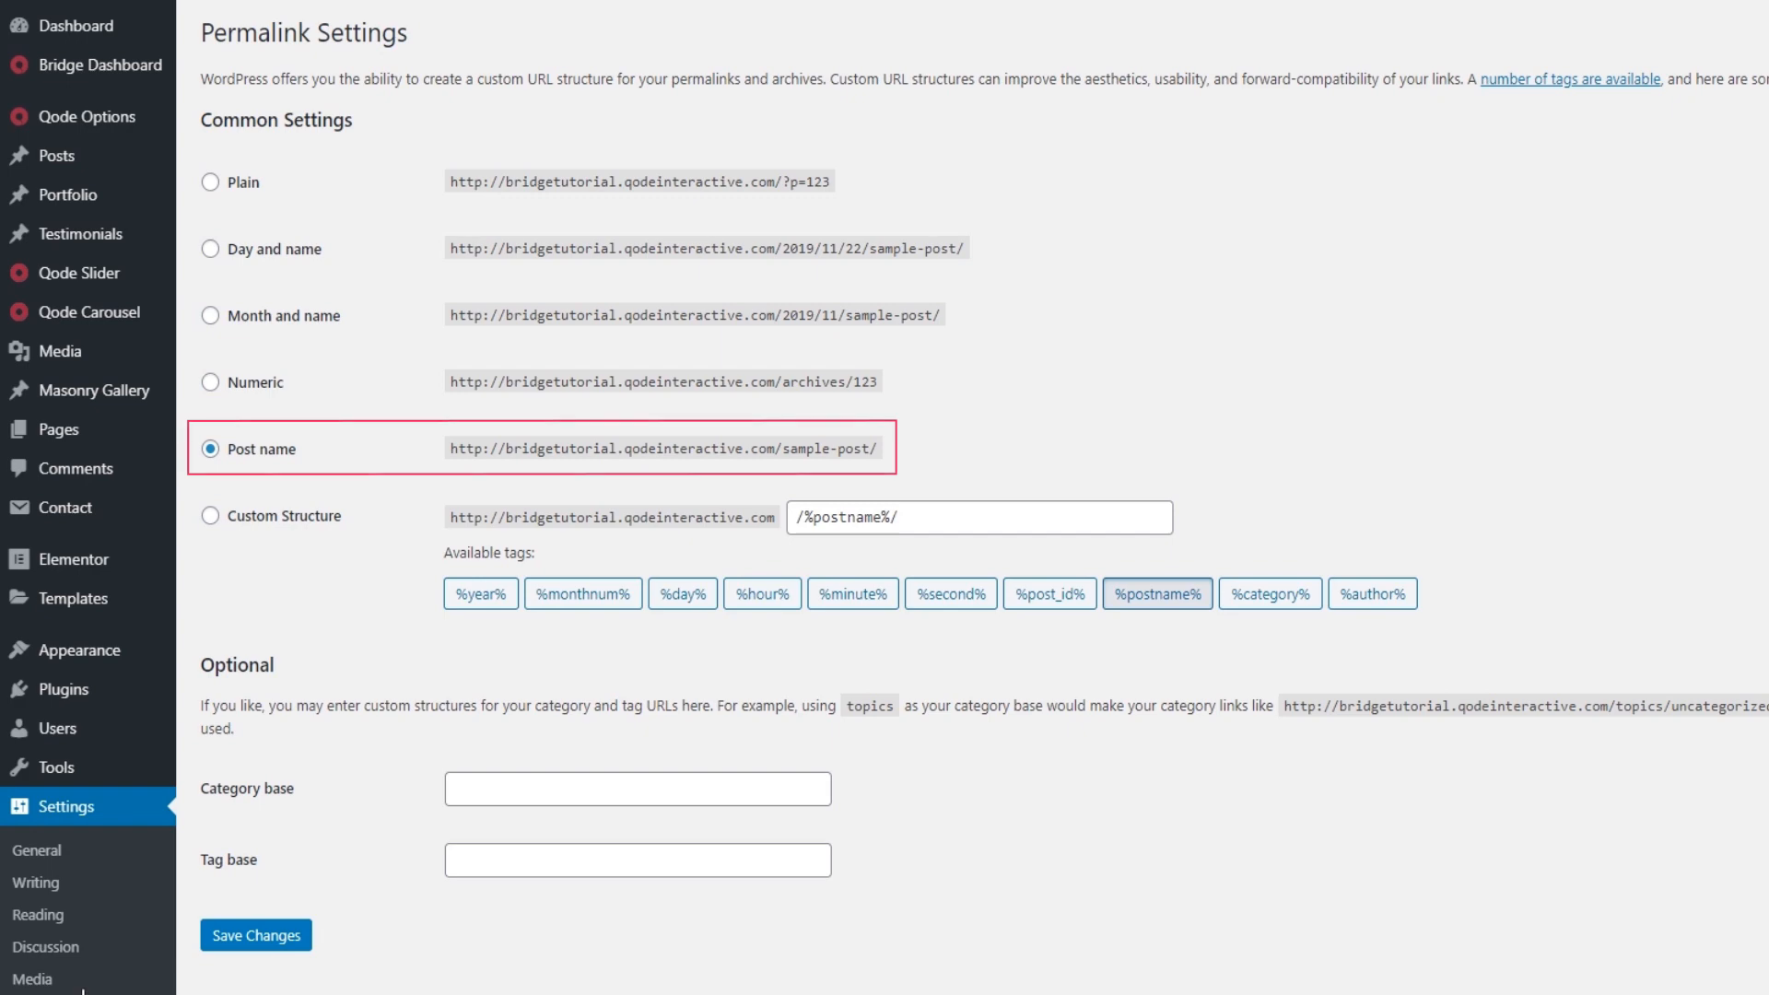
Step: Save the permalink settings with the Post name structure and check the site's homepage for its navigation menu
click(273, 935)
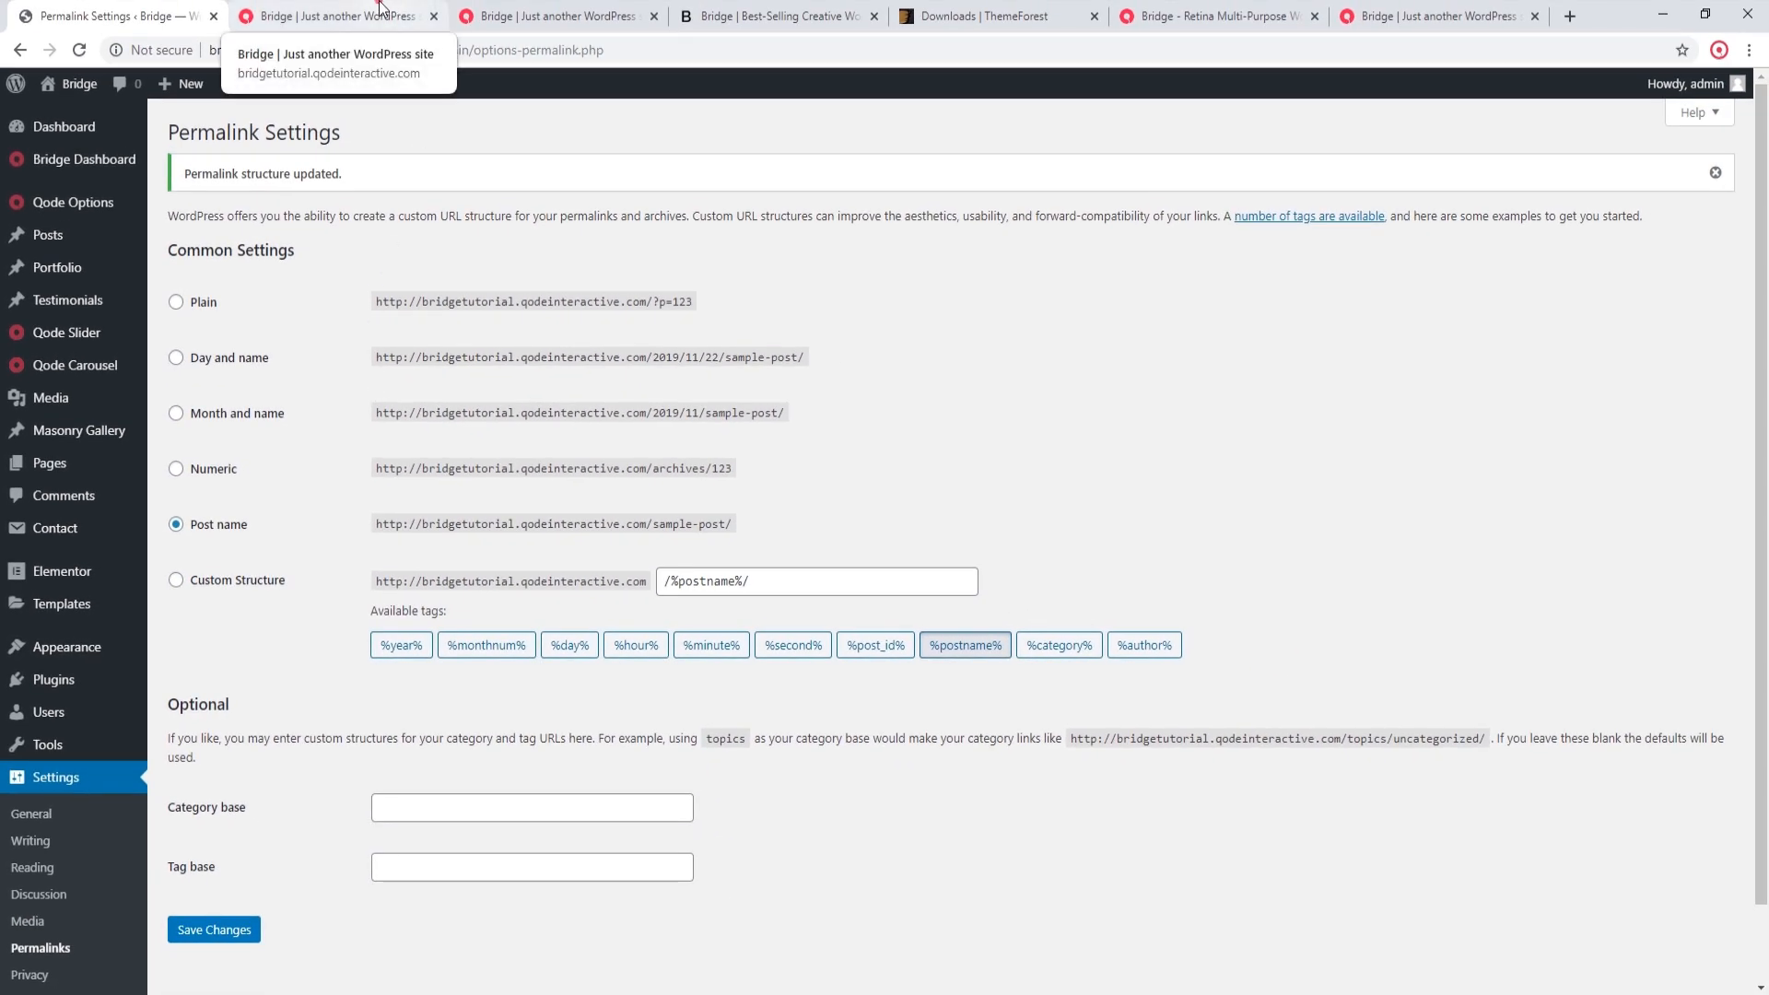
click(384, 9)
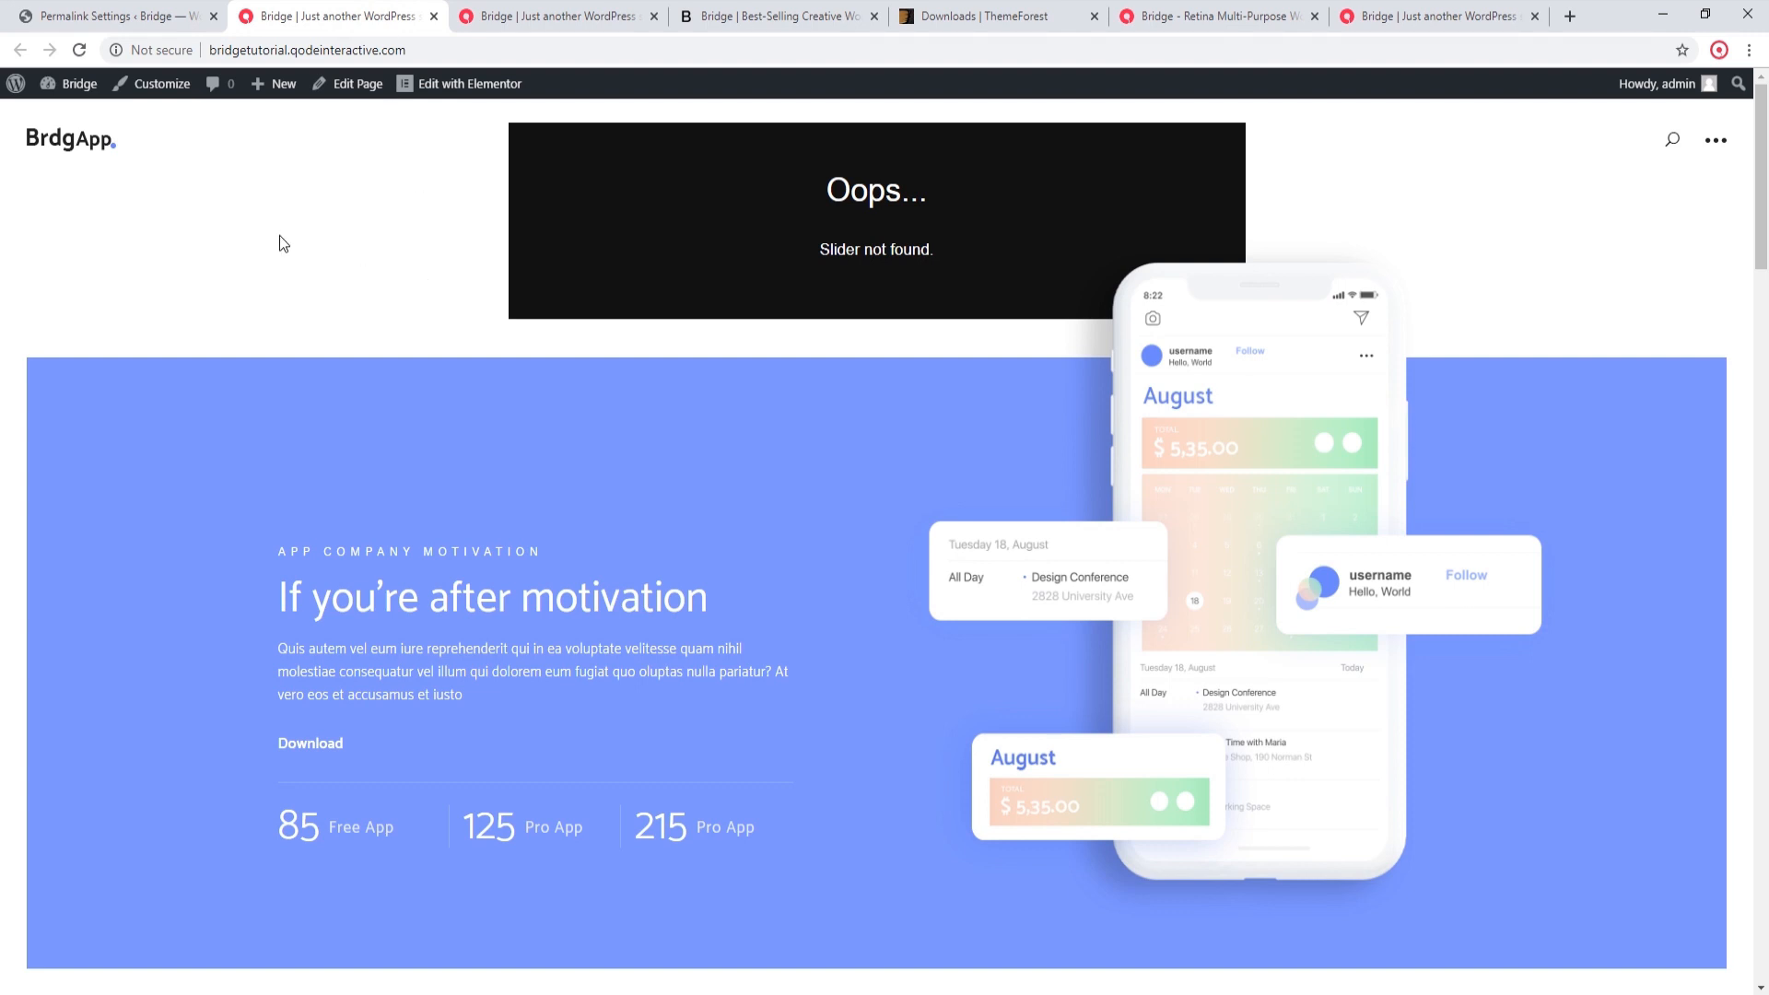
Step: Open the Menus page in the site admin and load Main Menu Navigation for editing
click(168, 7)
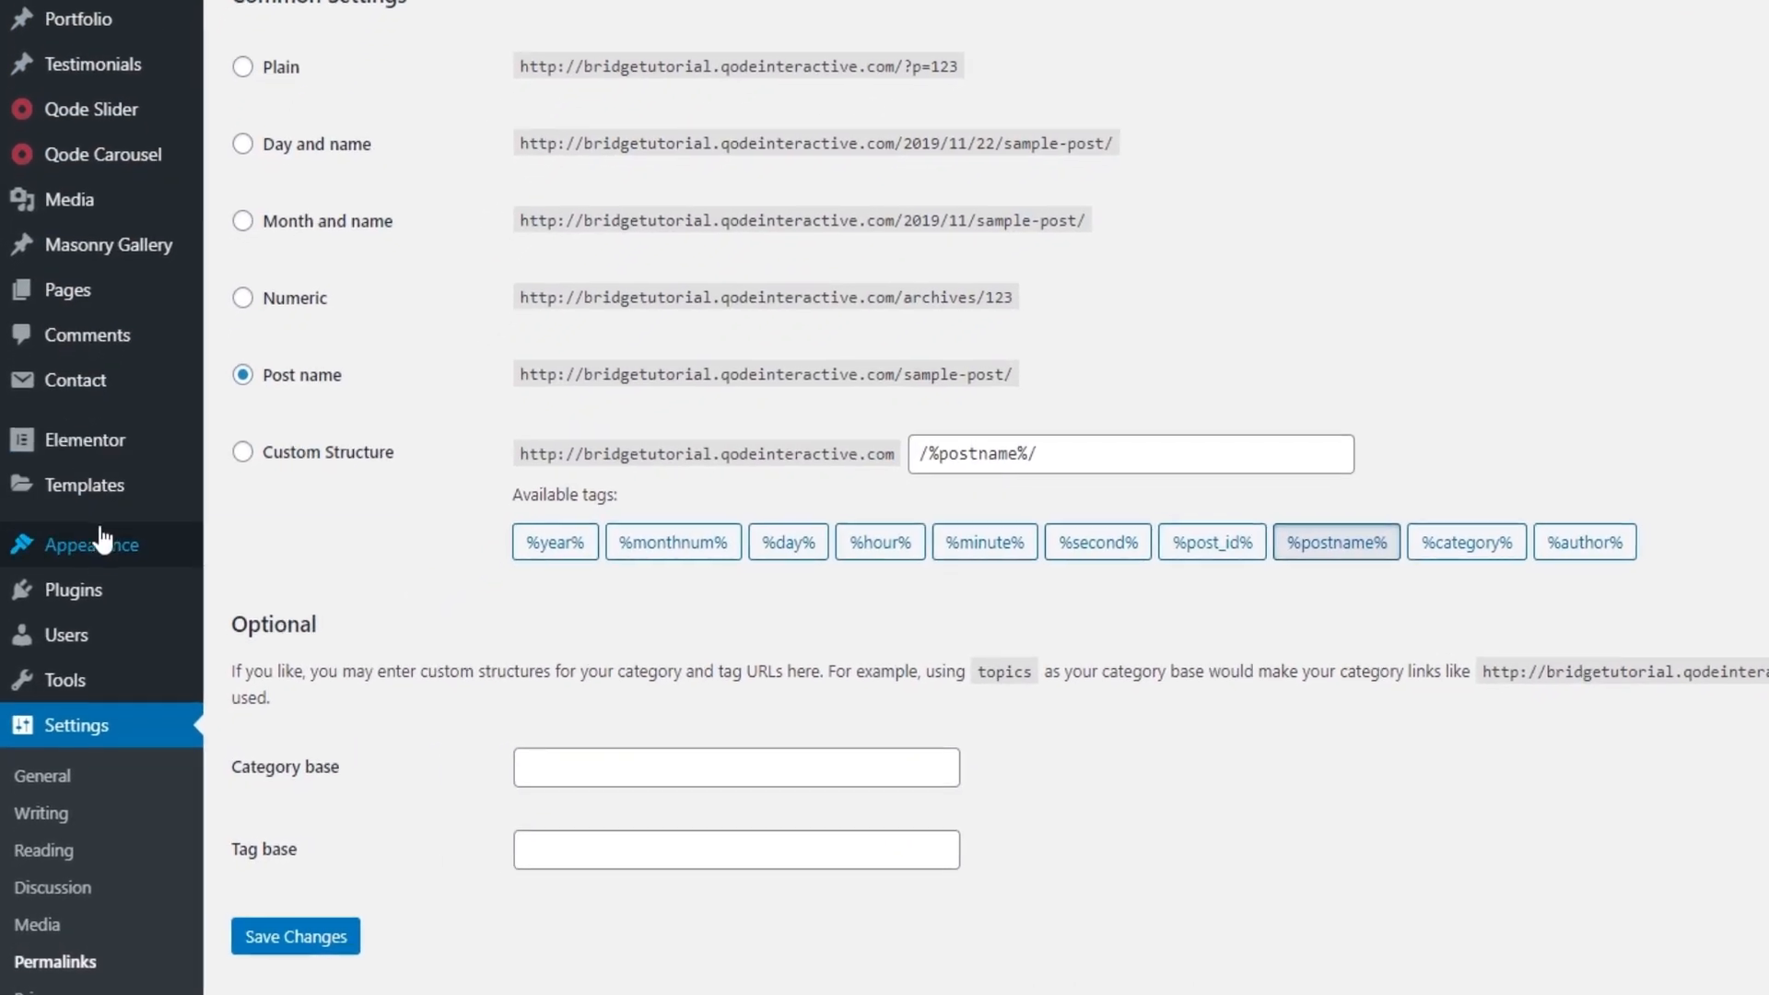
mouse_move(103, 542)
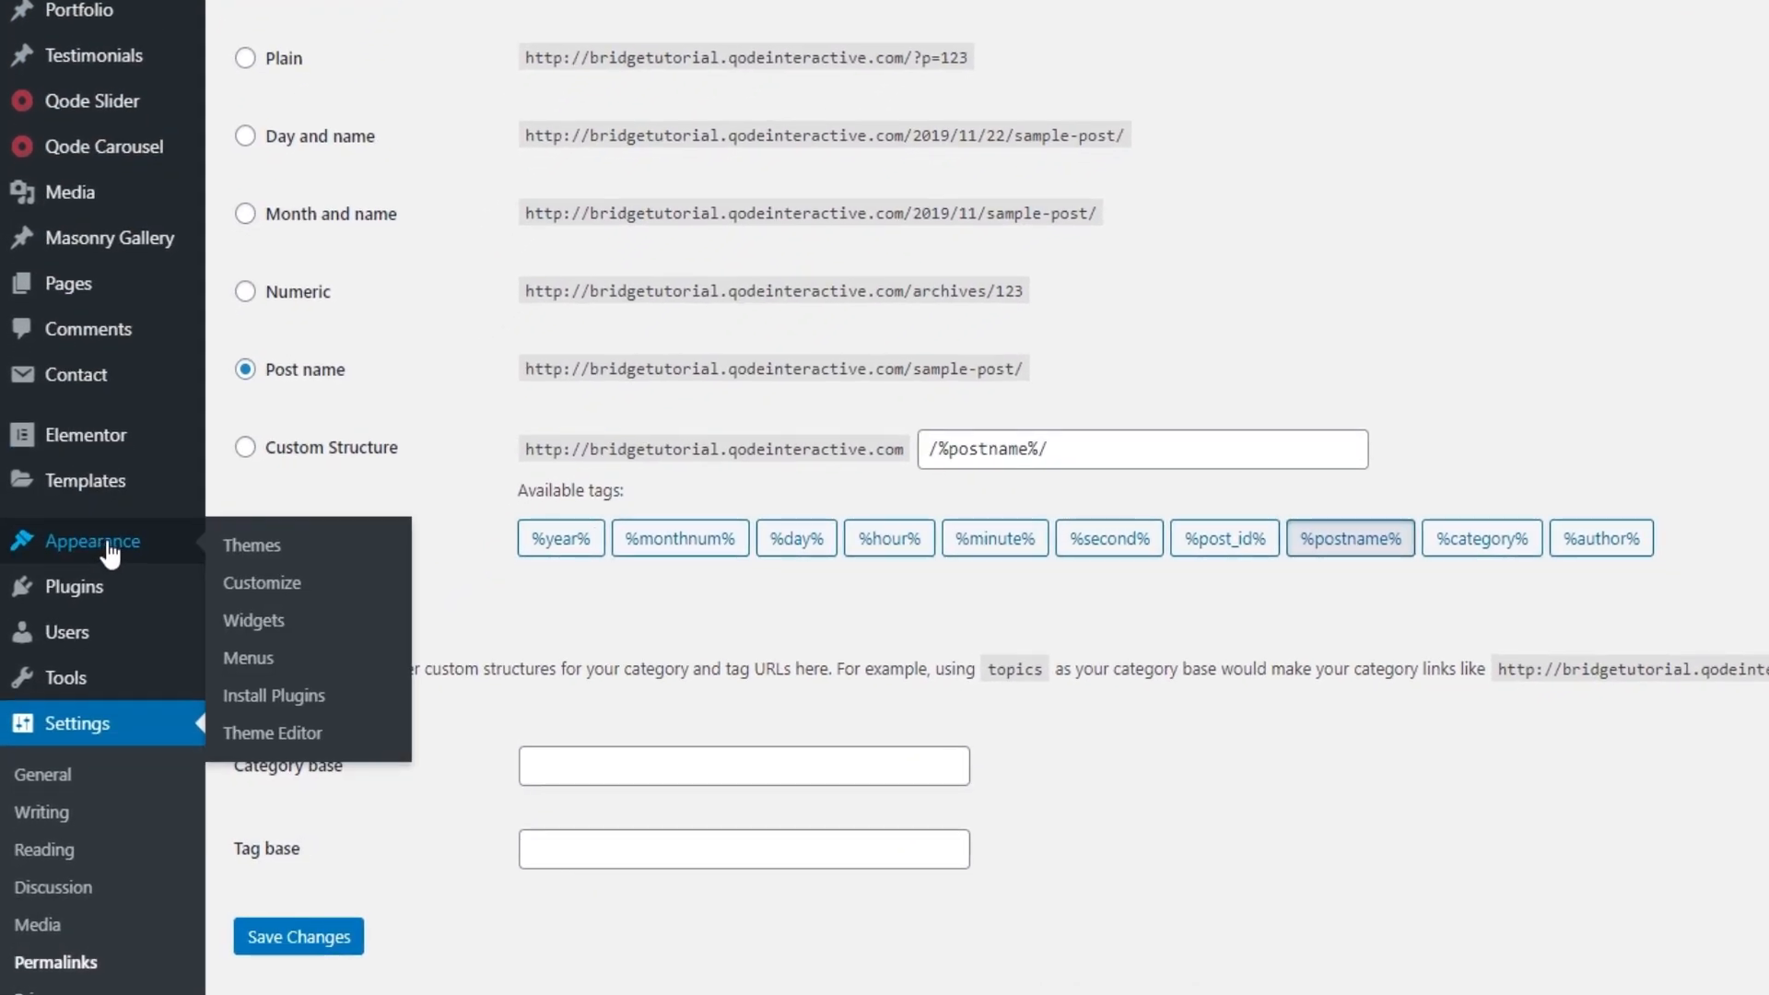
click(267, 656)
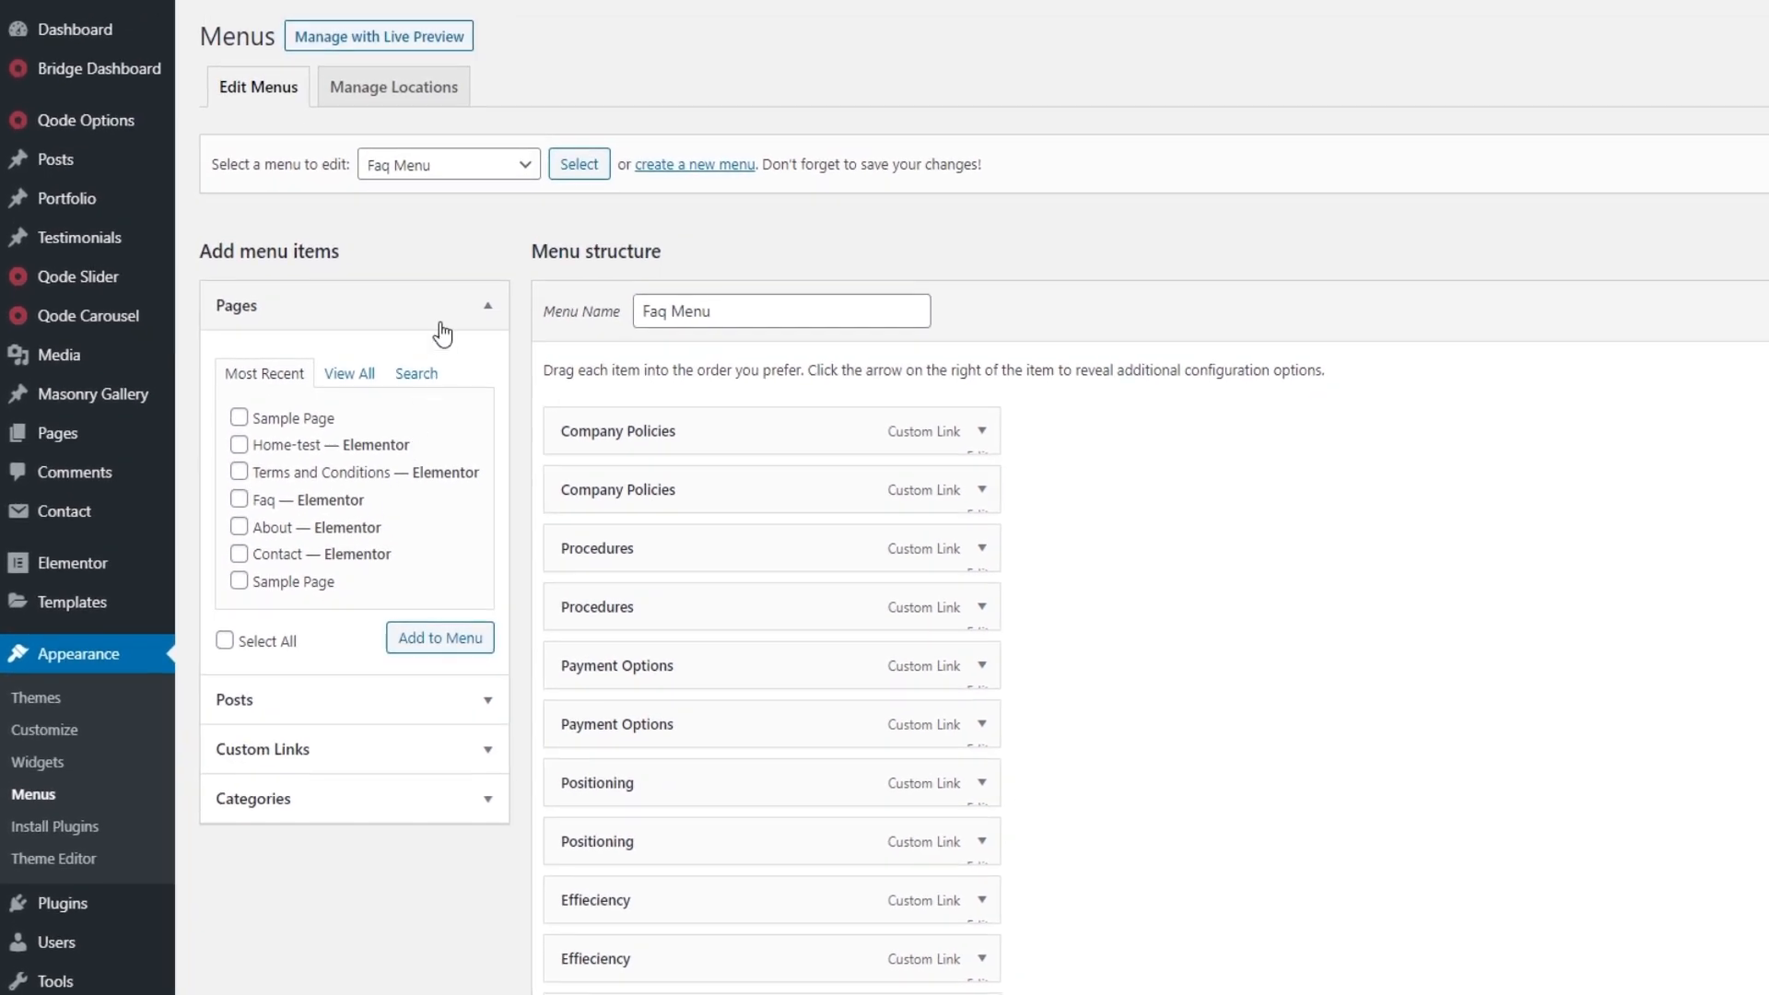
click(435, 173)
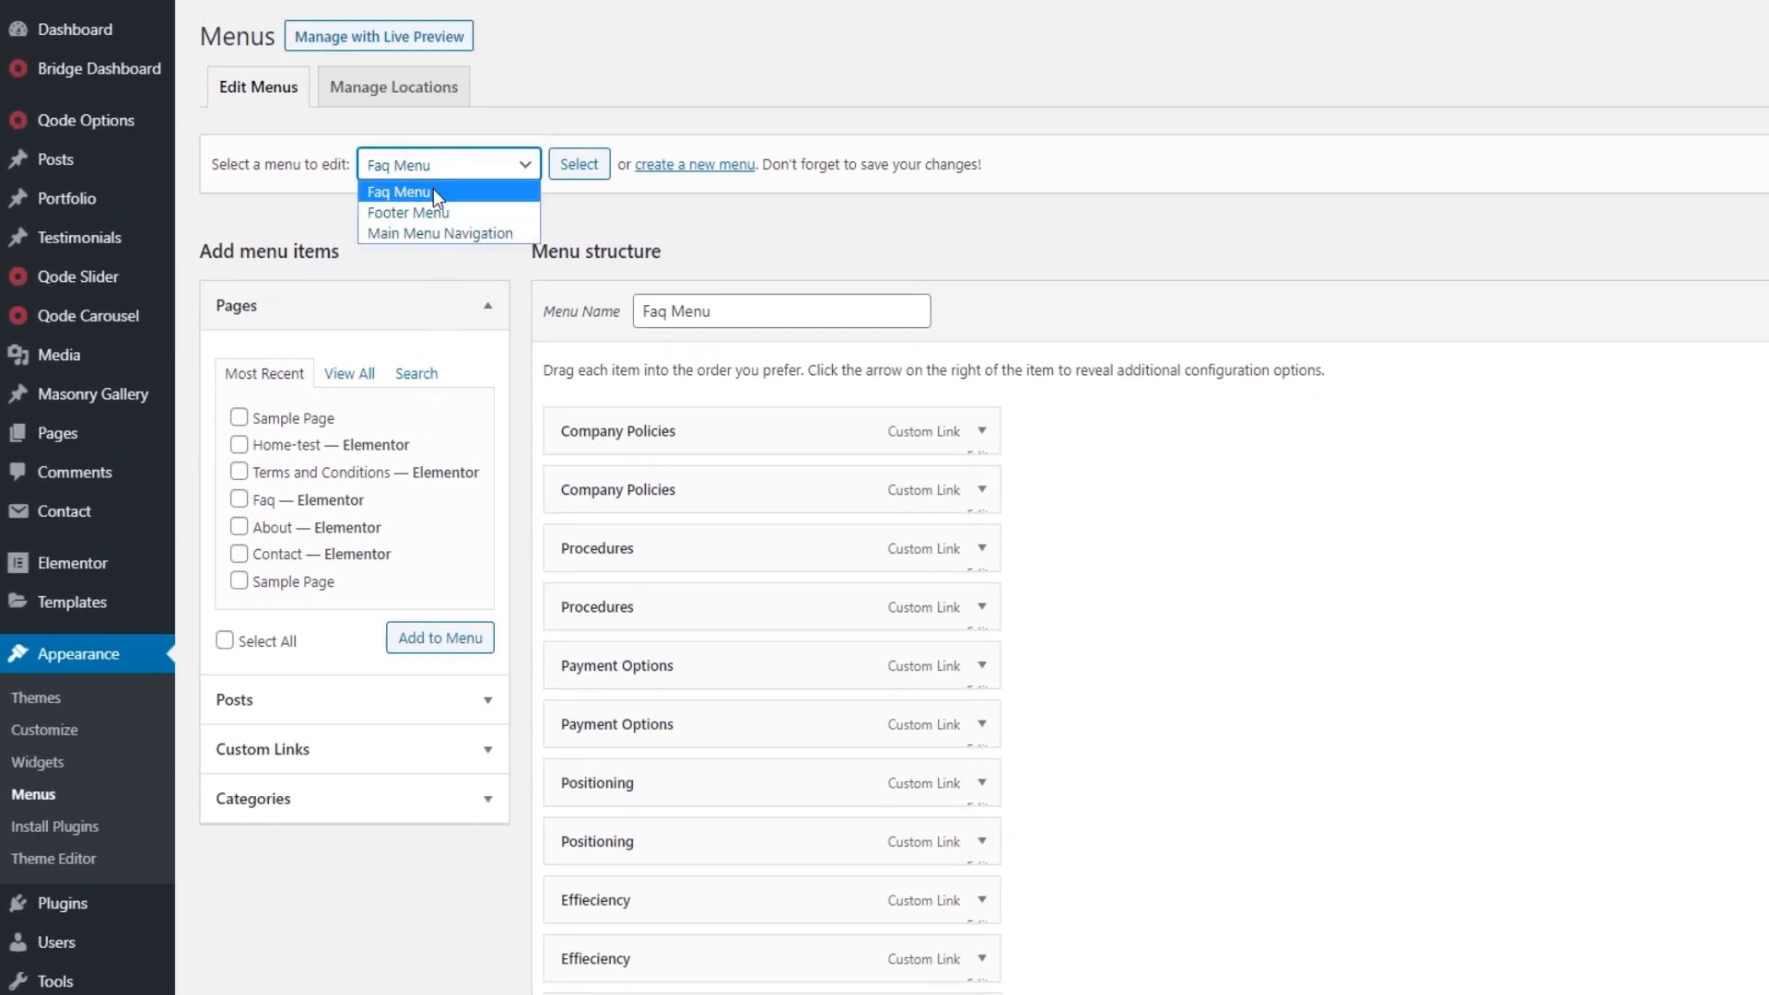
click(427, 233)
click(573, 165)
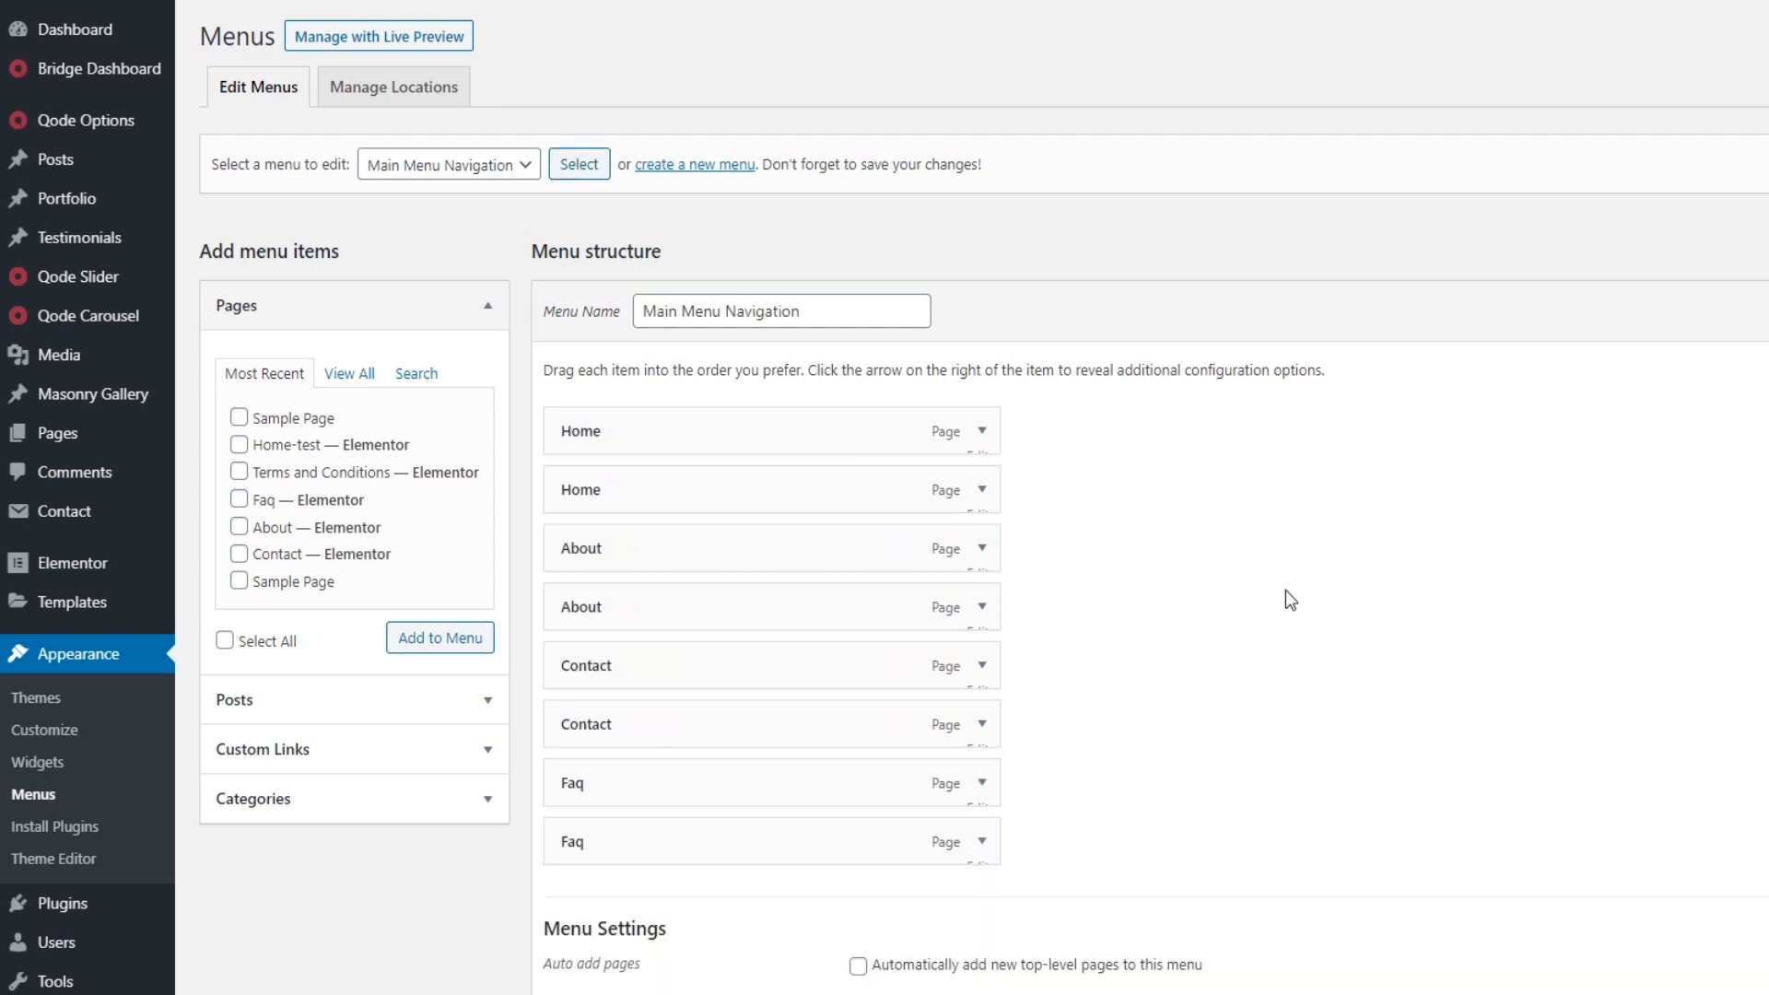
Step: Assign Main Menu Navigation to the Top Navigation and Mobile Navigation locations and save the menu
scroll(1207, 660, down, 2)
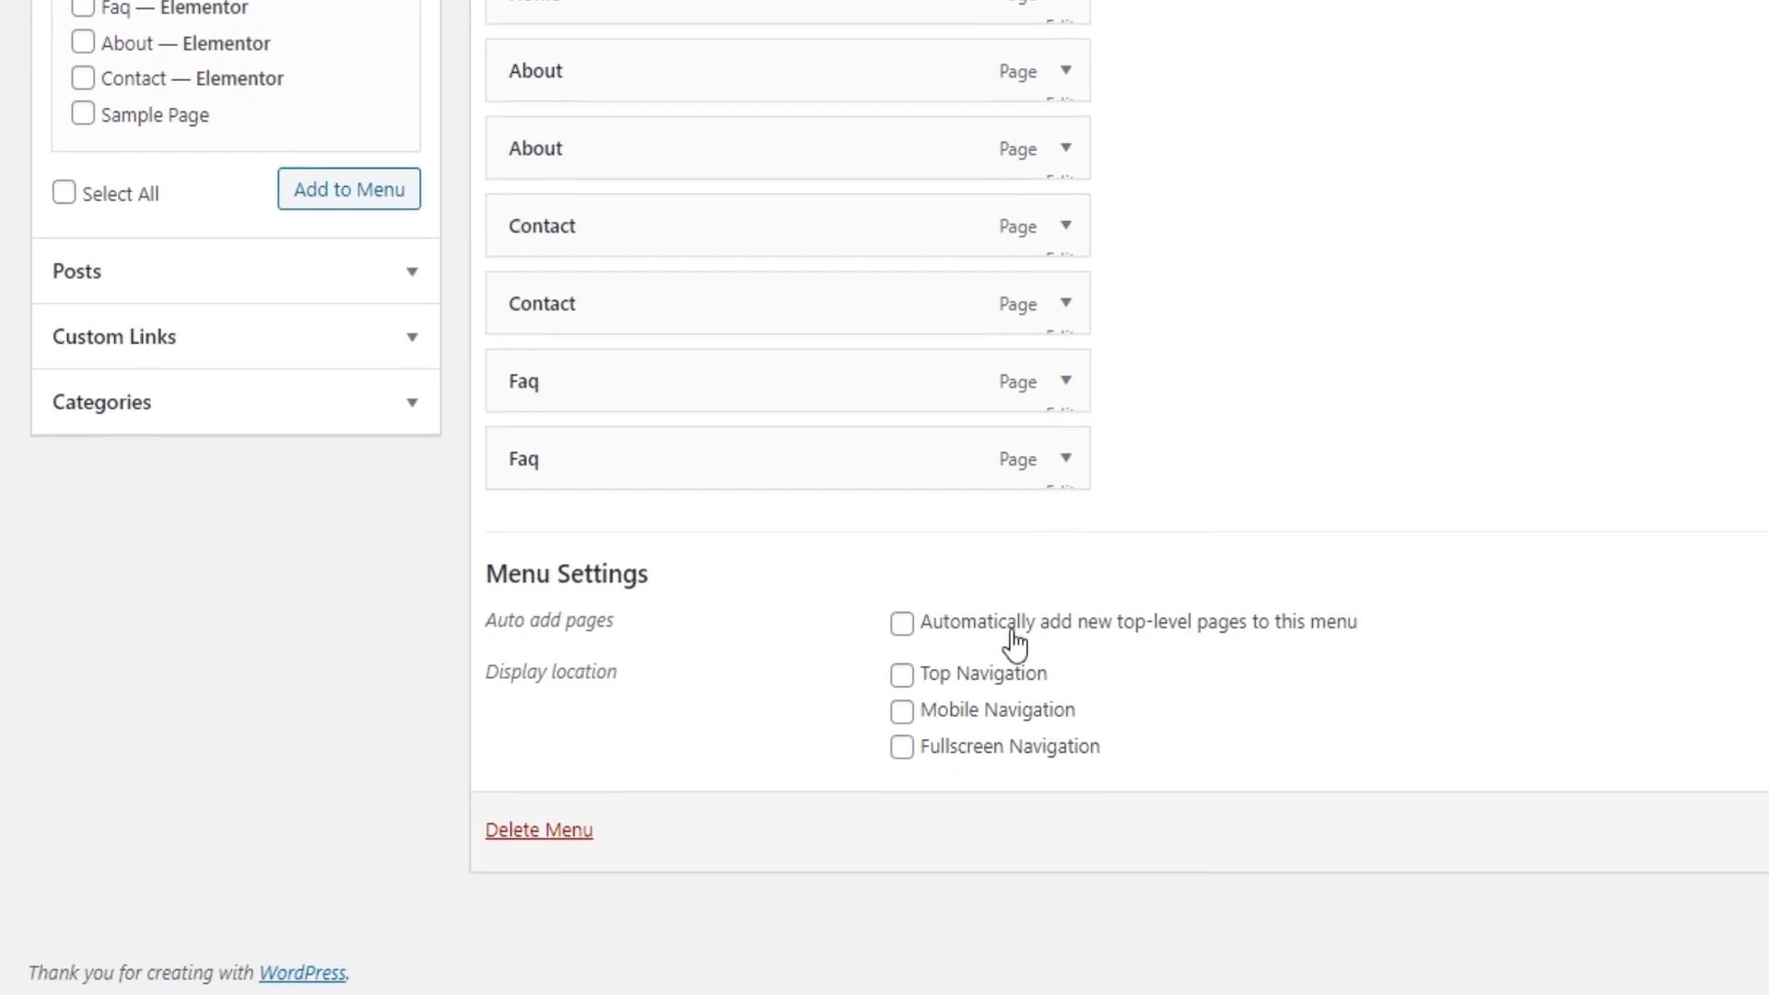
click(999, 673)
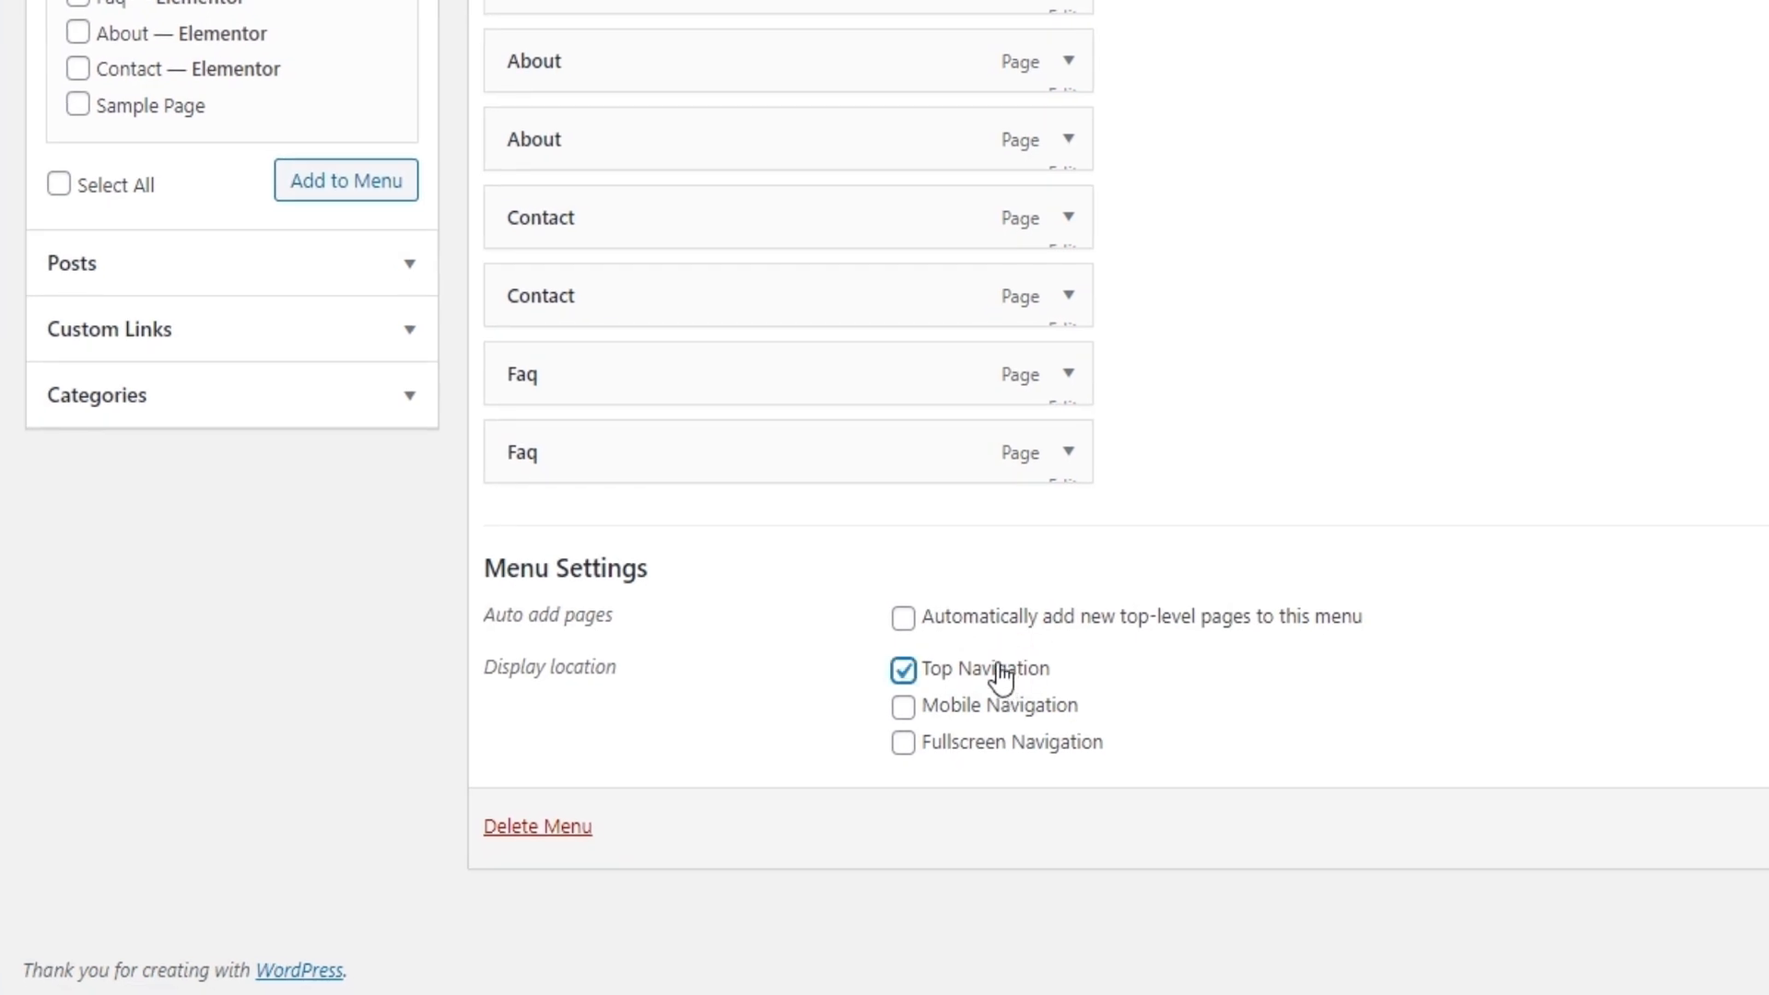
click(903, 710)
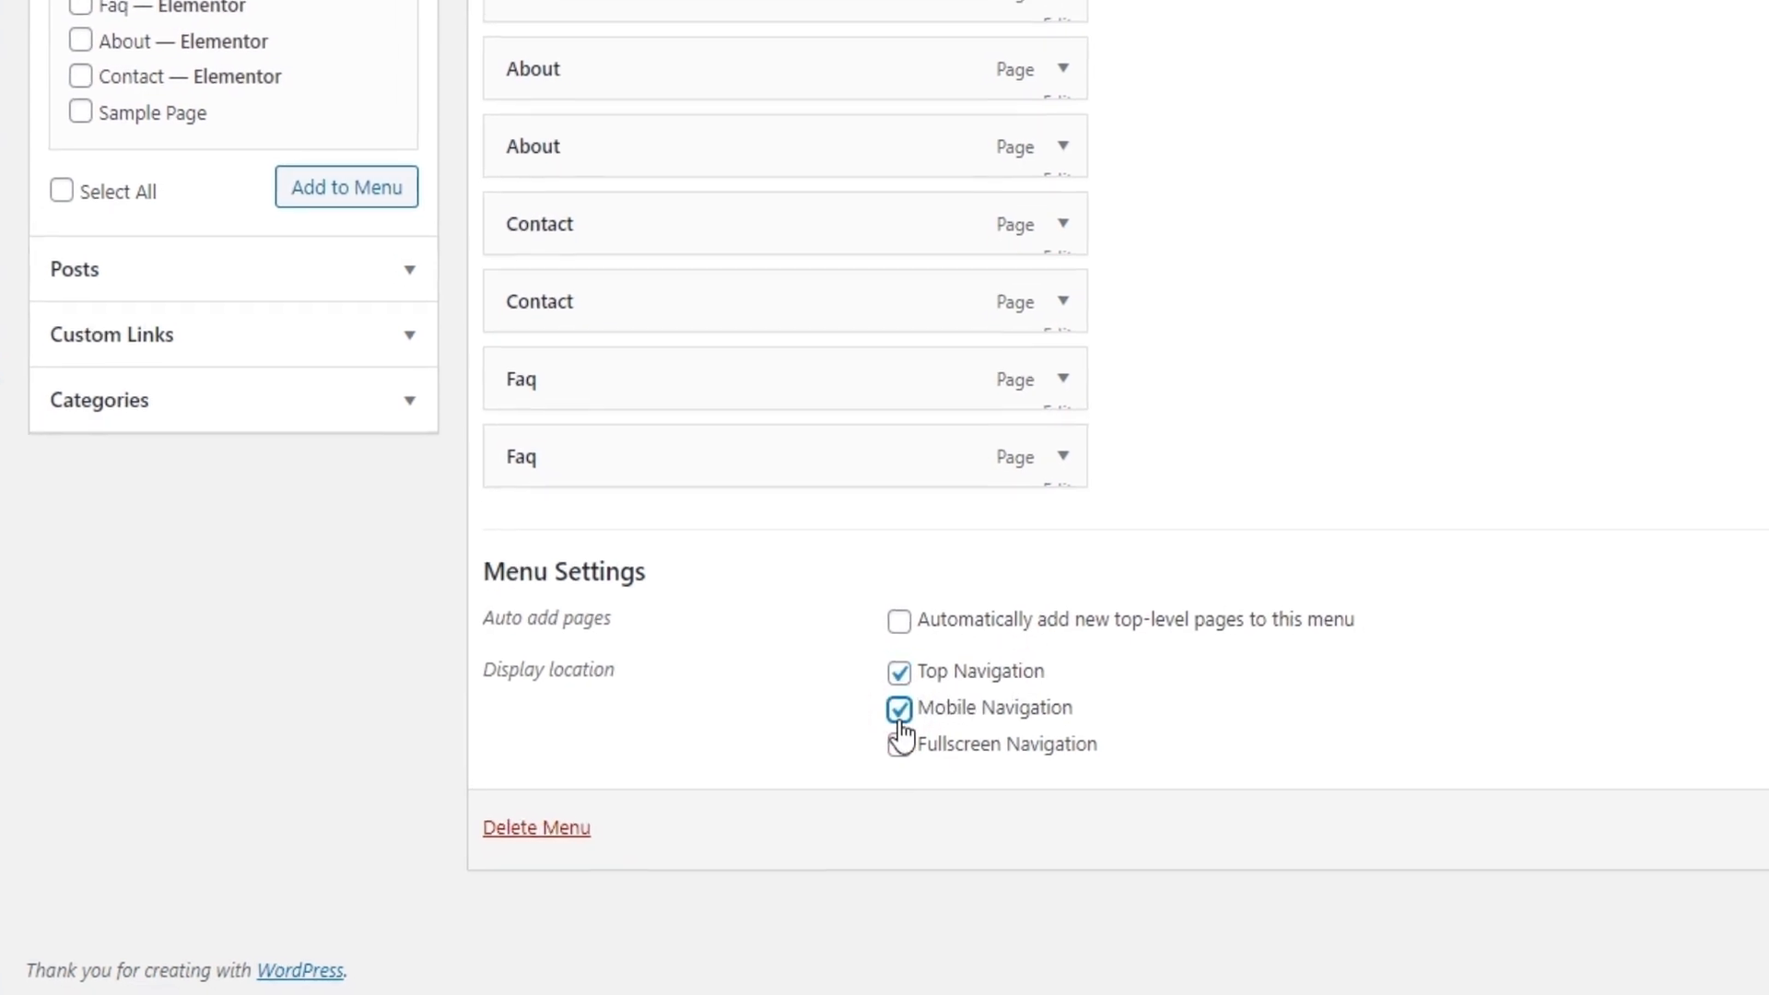
click(1768, 832)
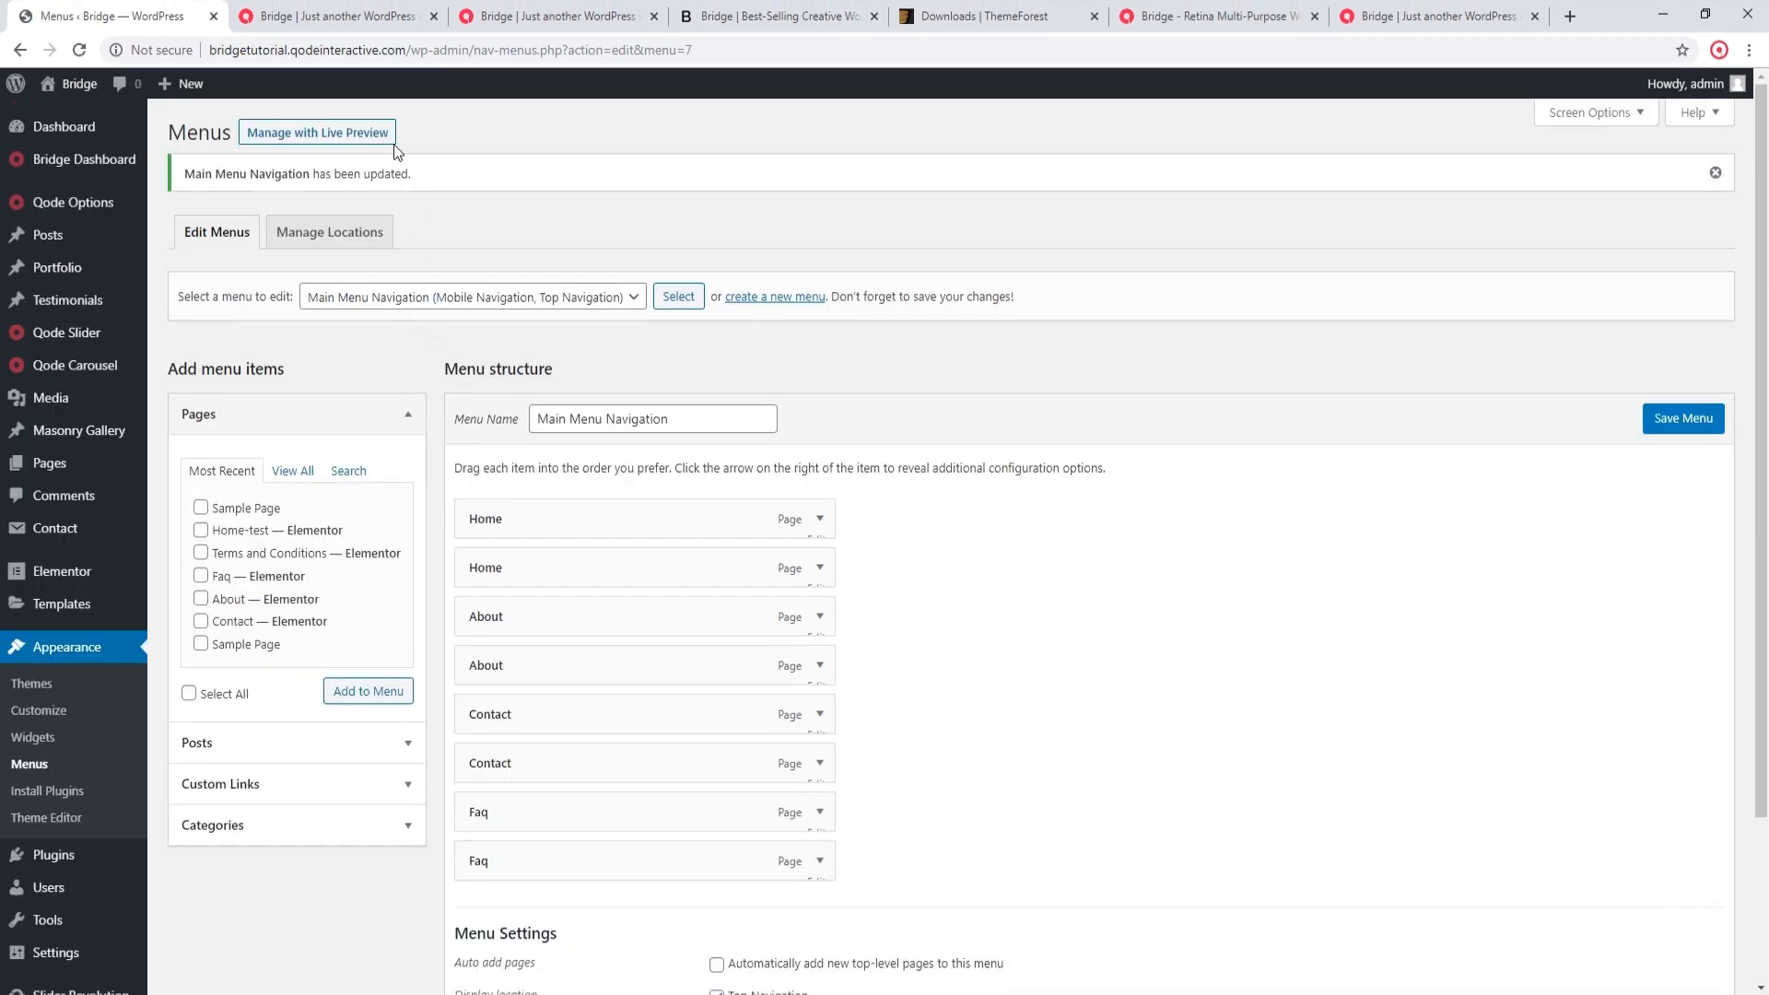
Step: Reload the homepage to check the navigation menu and follow its About link
click(336, 16)
click(80, 54)
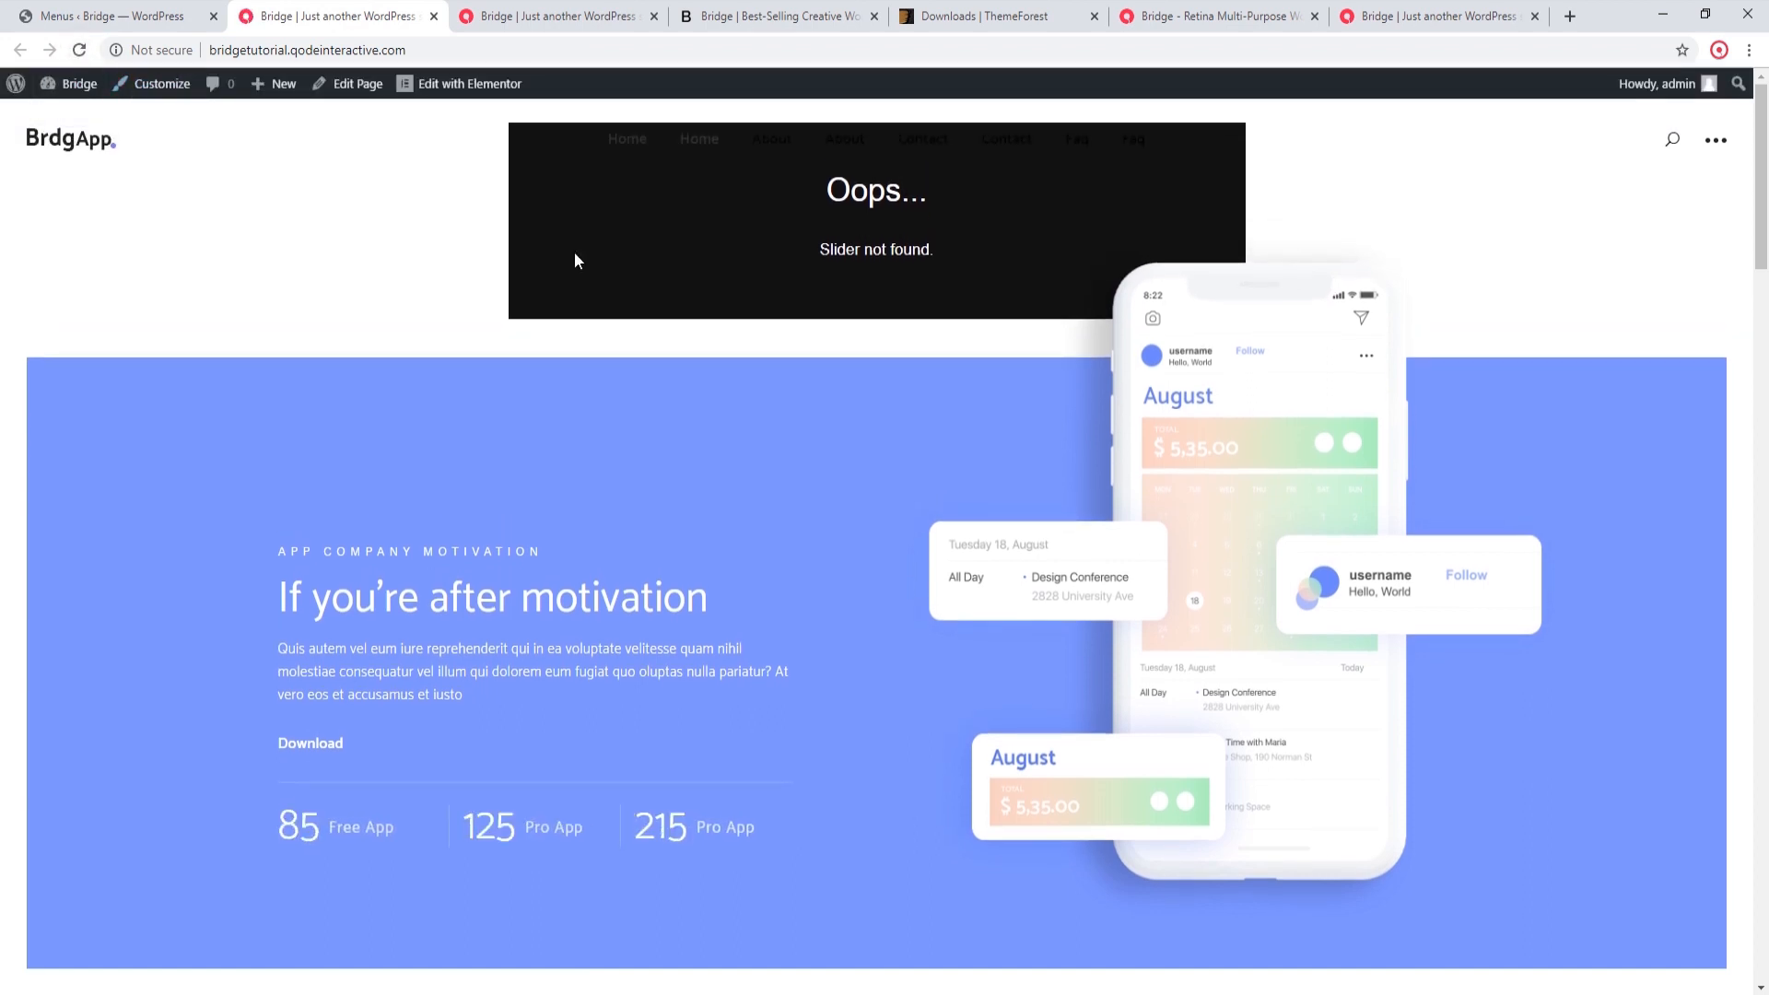
click(774, 143)
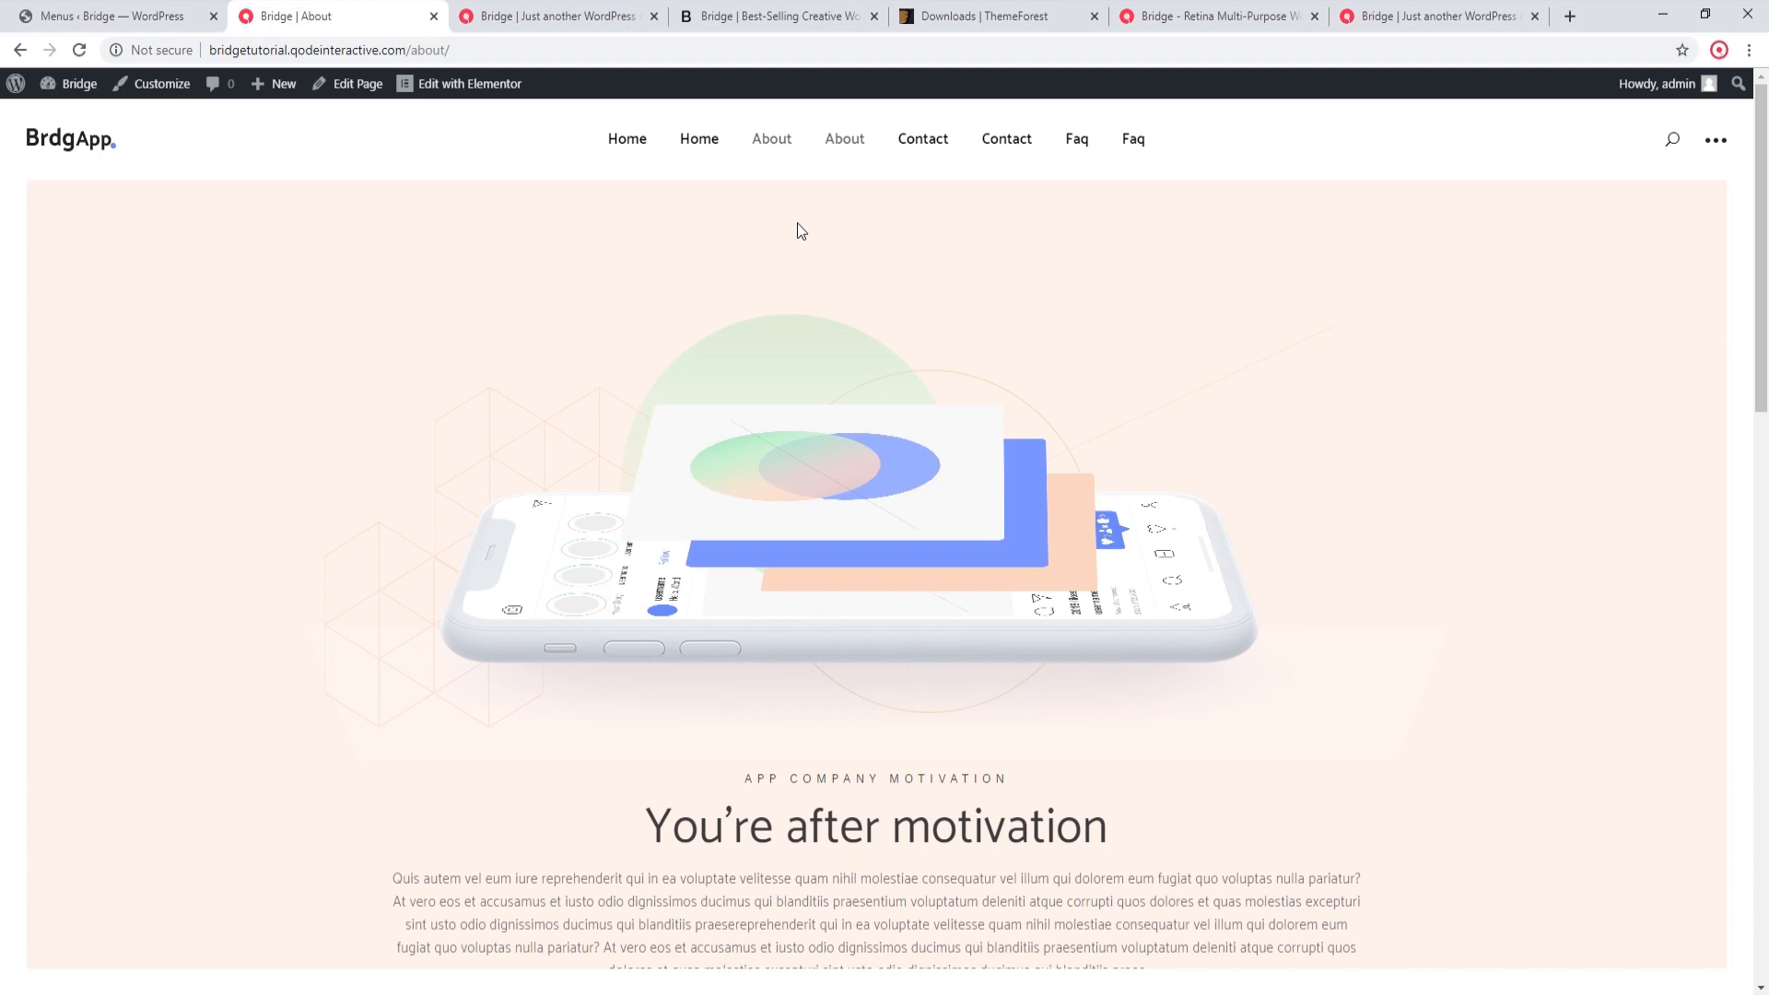
Step: Search the plugin directory for "quick remove menu hpthemes", then install and activate Quick remove menu item by hpthemes
click(56, 15)
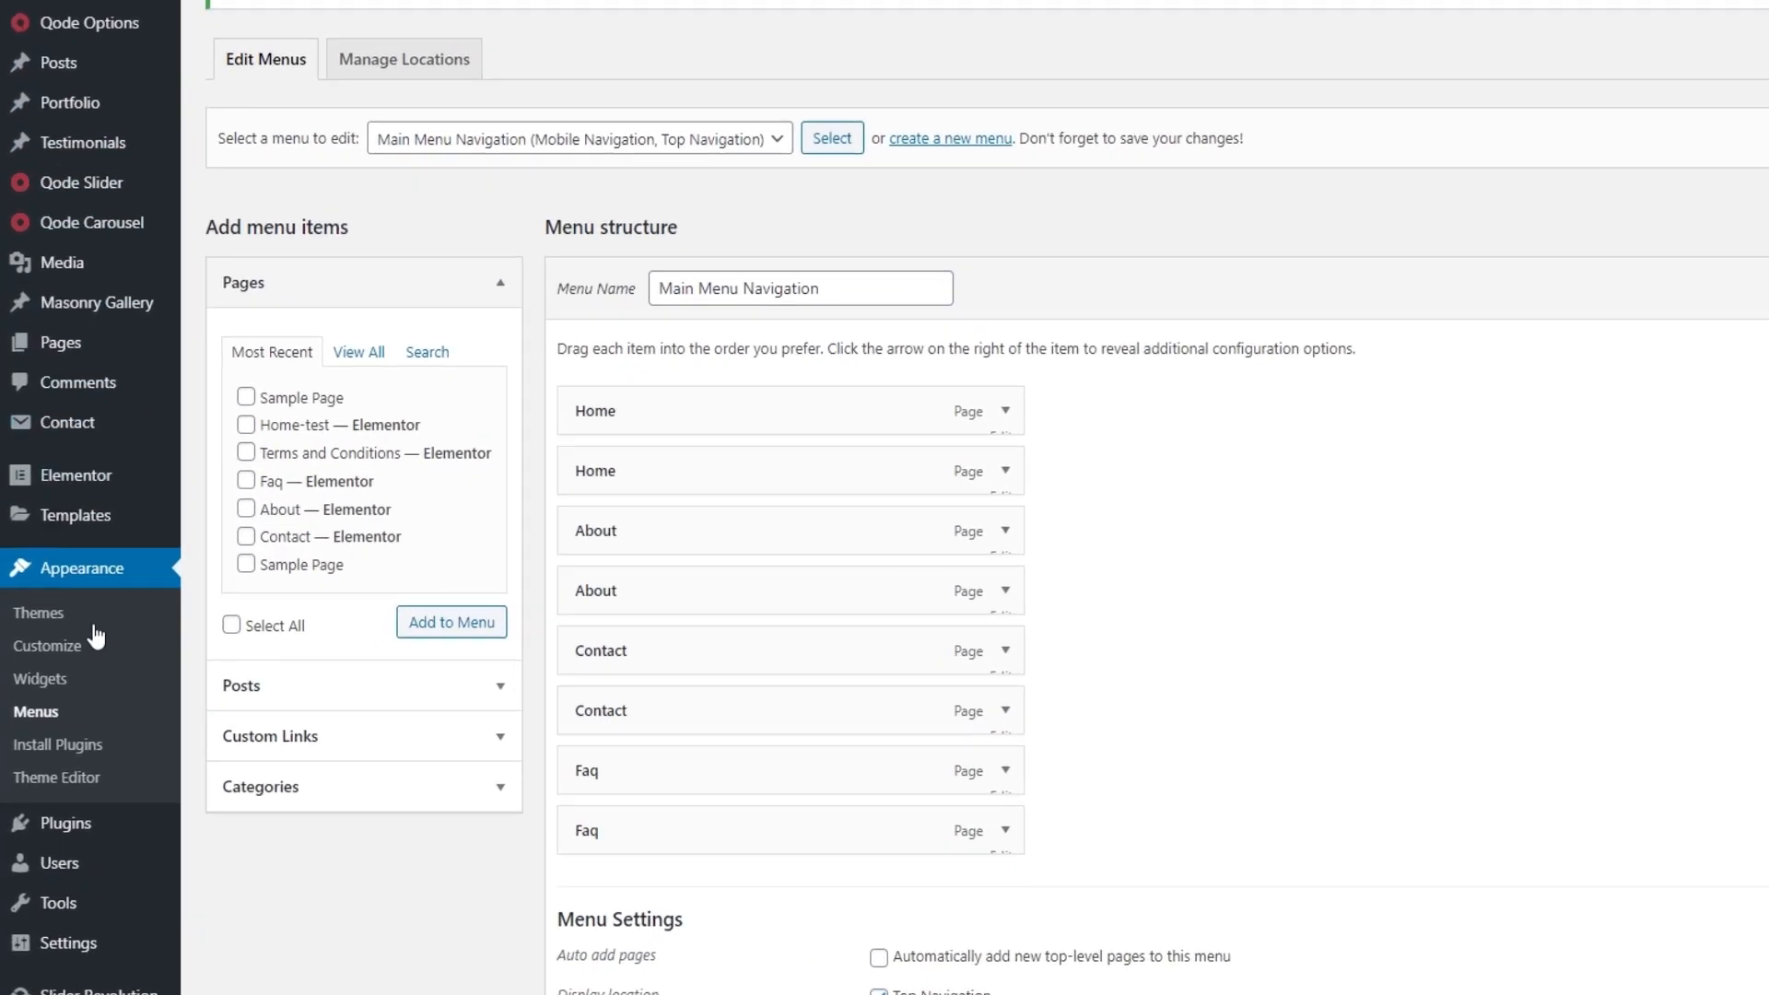
mouse_move(55, 854)
click(241, 854)
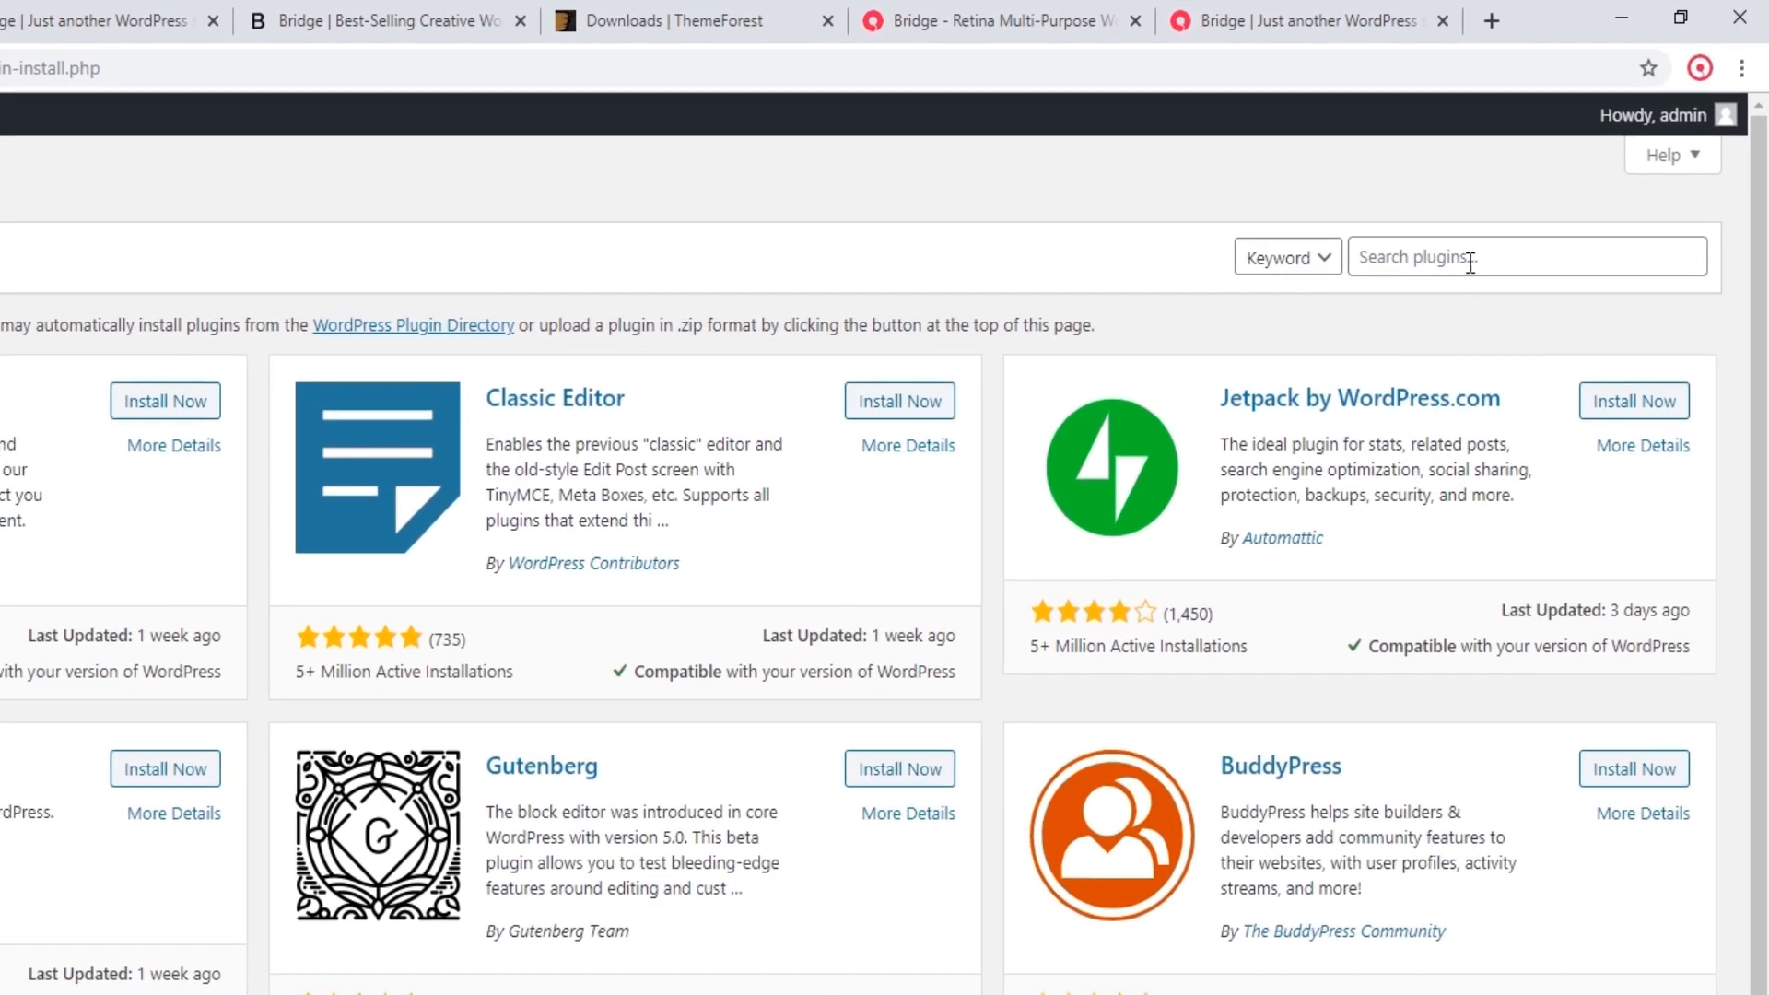
click(1555, 188)
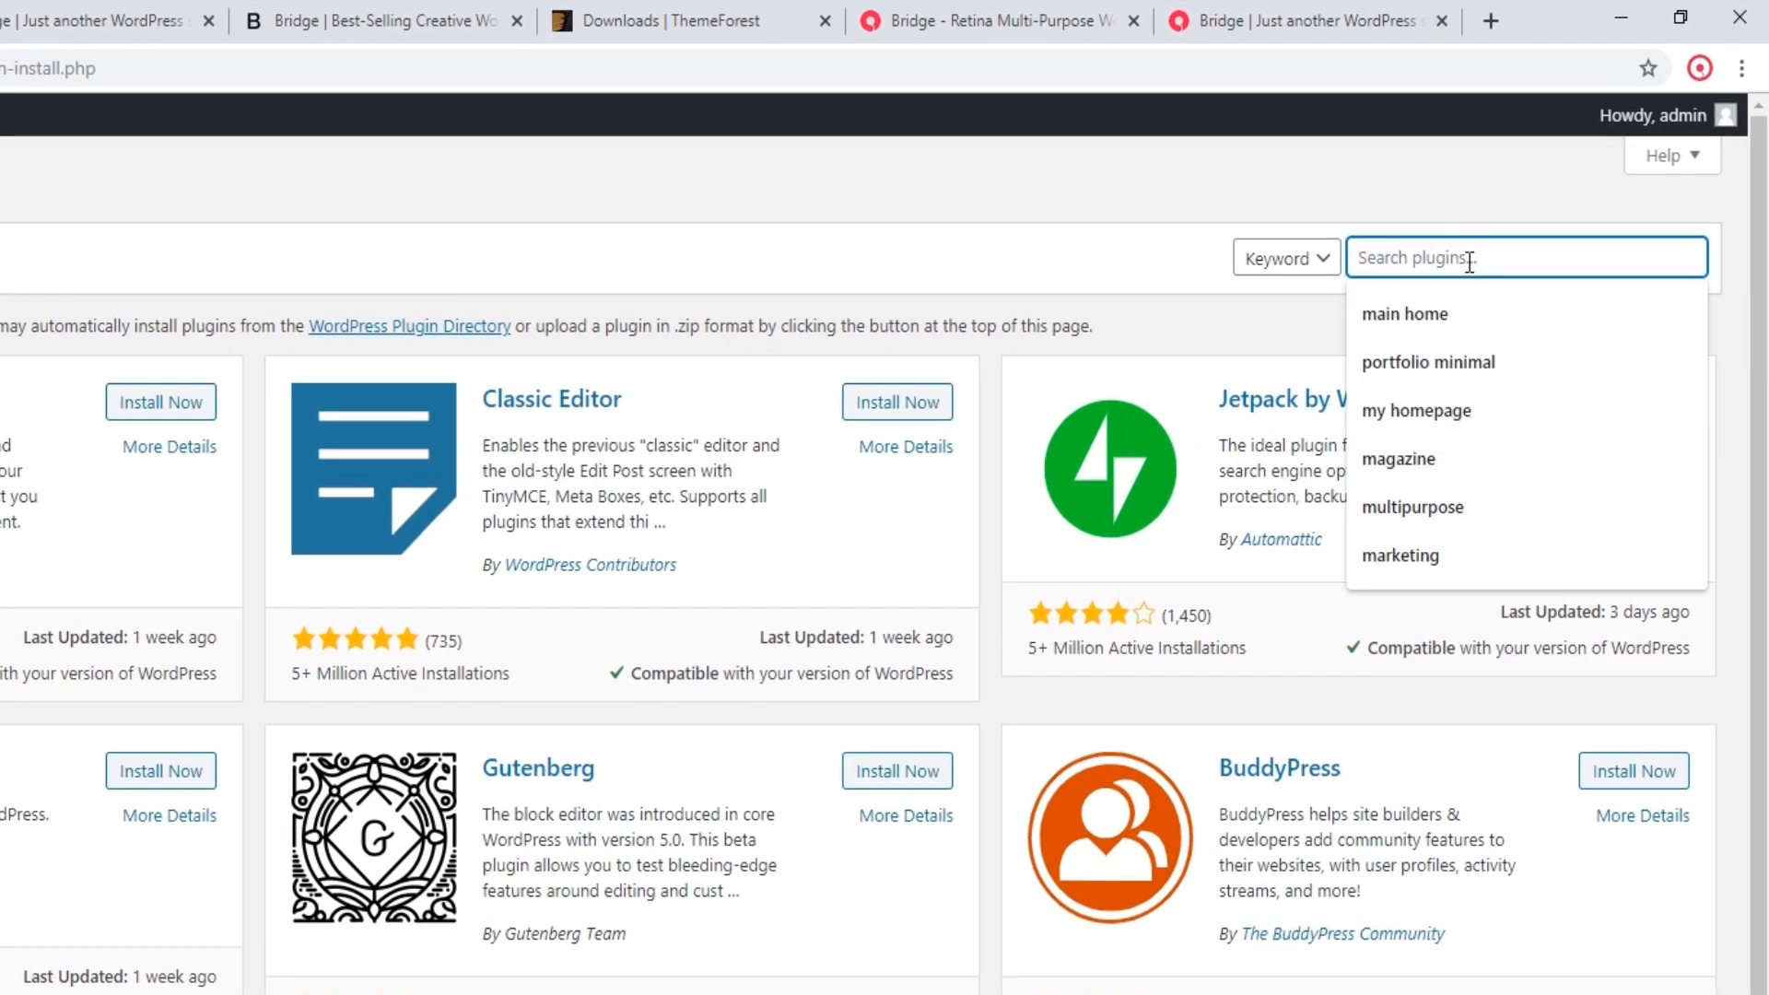
text(quick re)
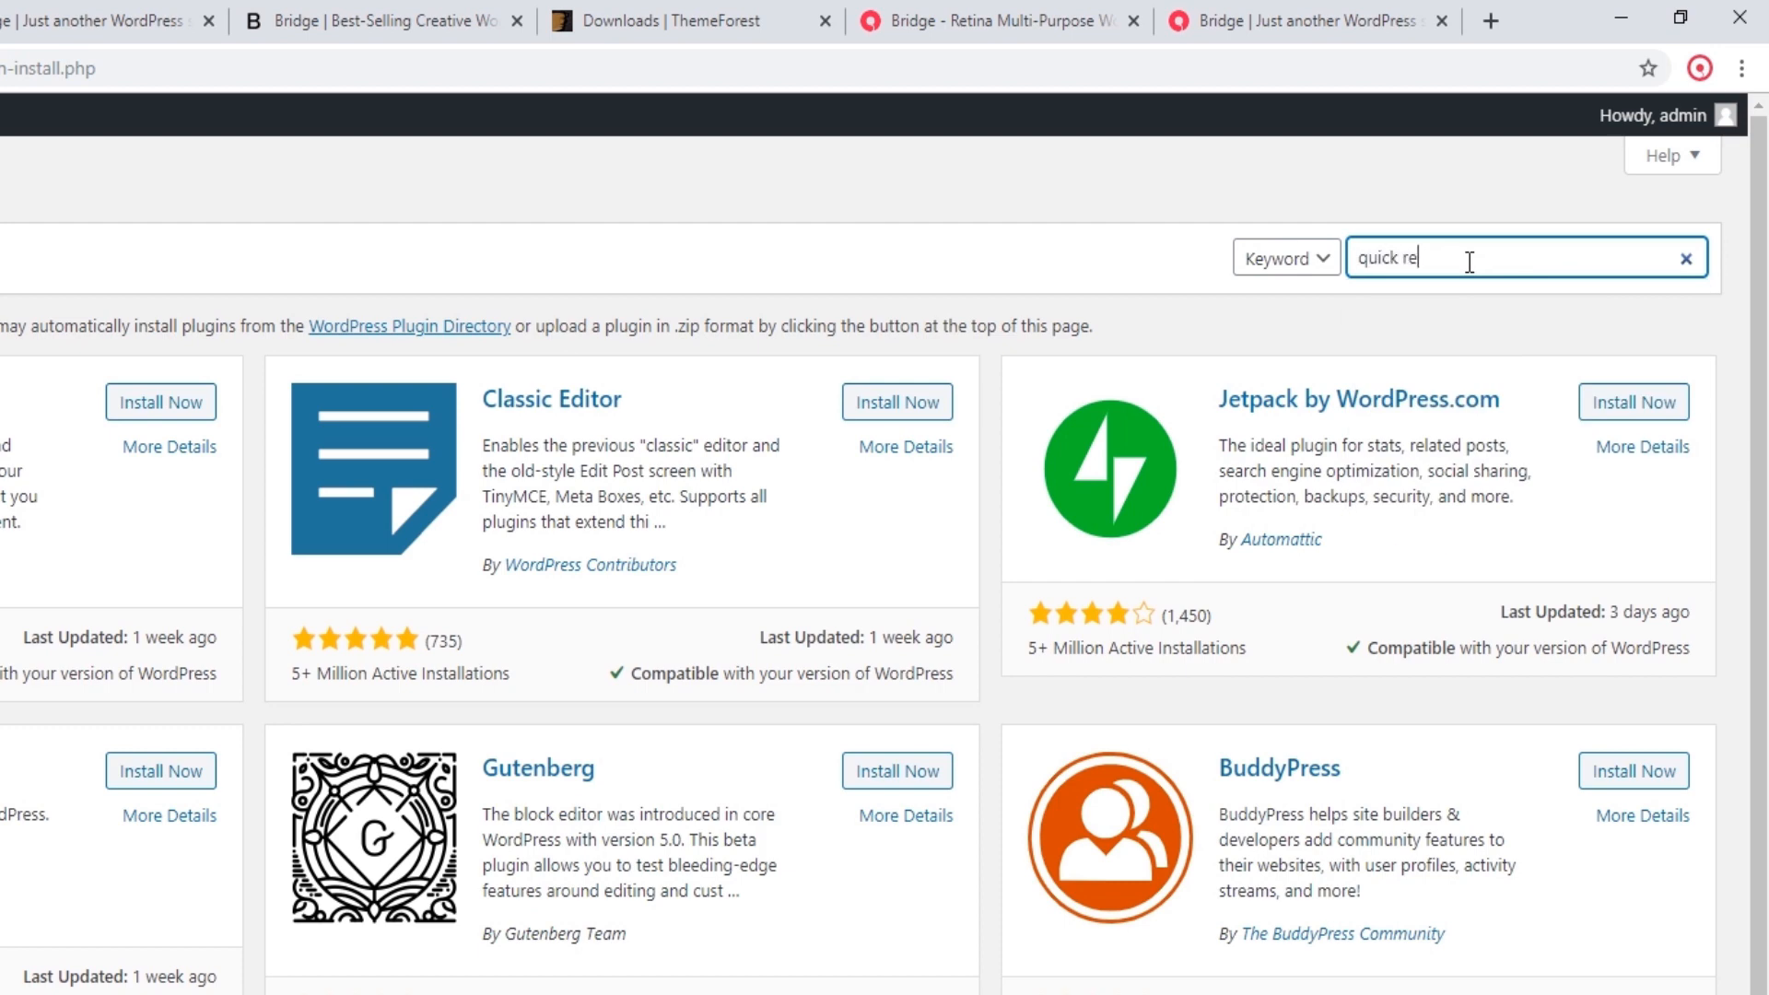
text(move menu hpthemes)
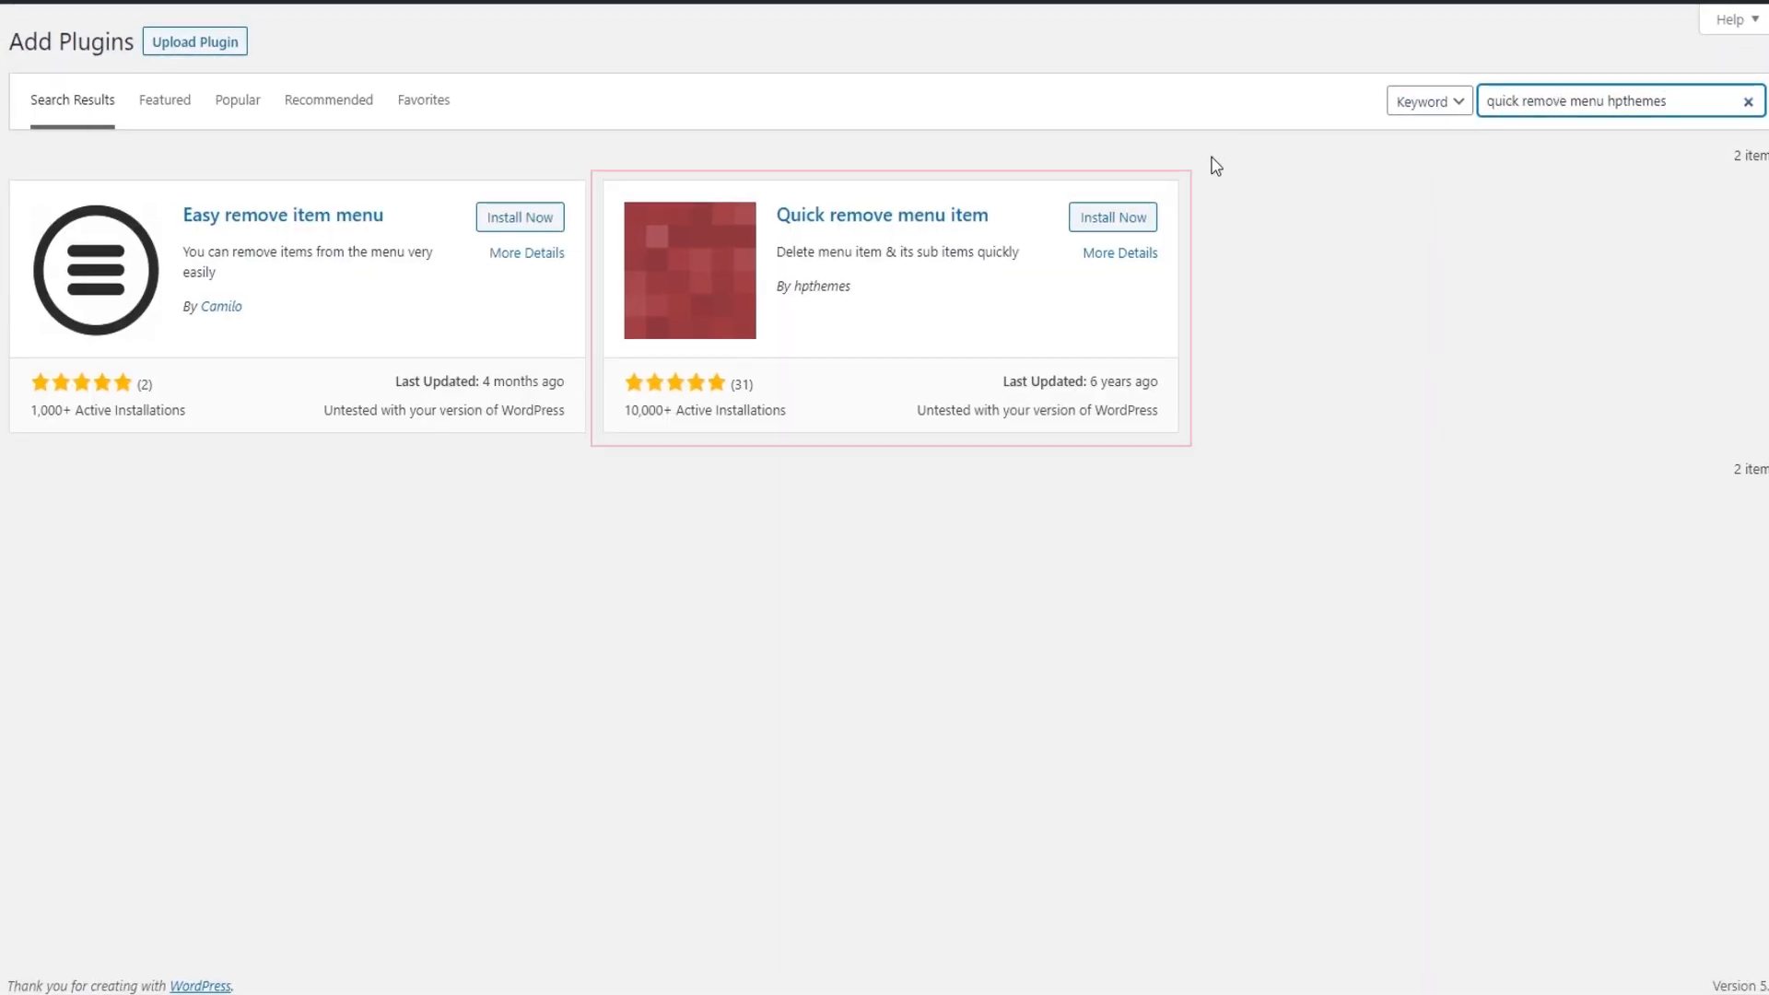
click(1131, 223)
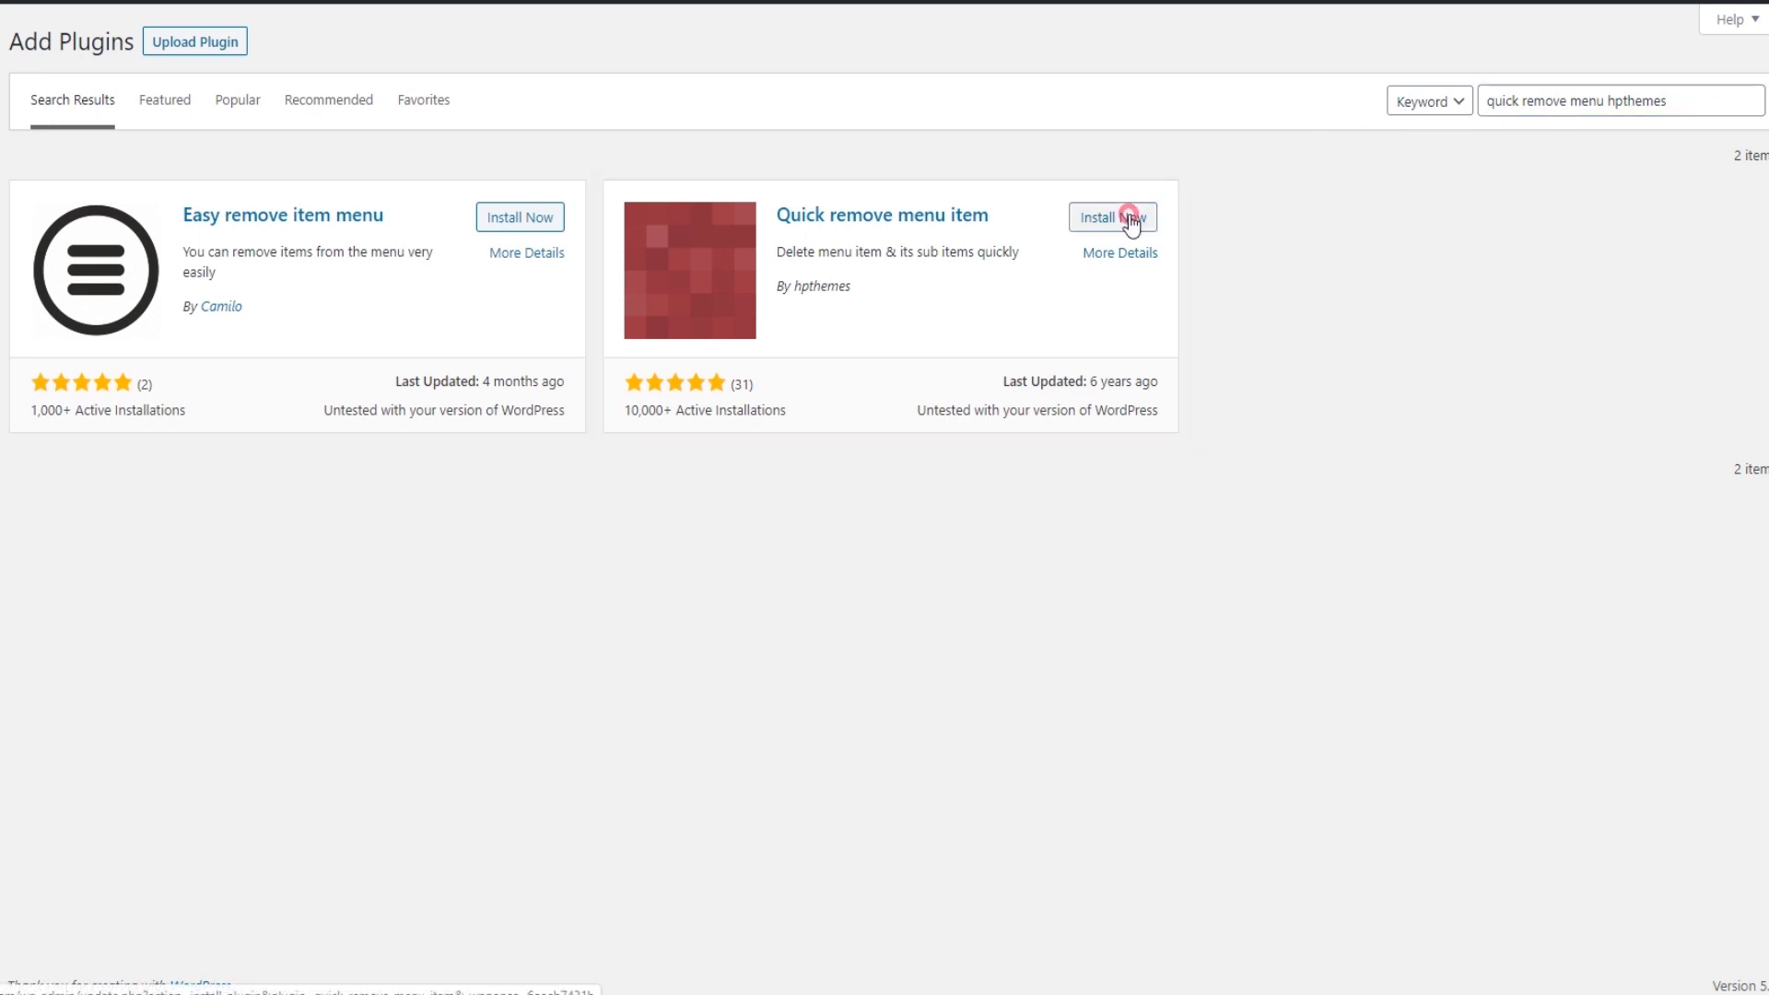
click(1131, 223)
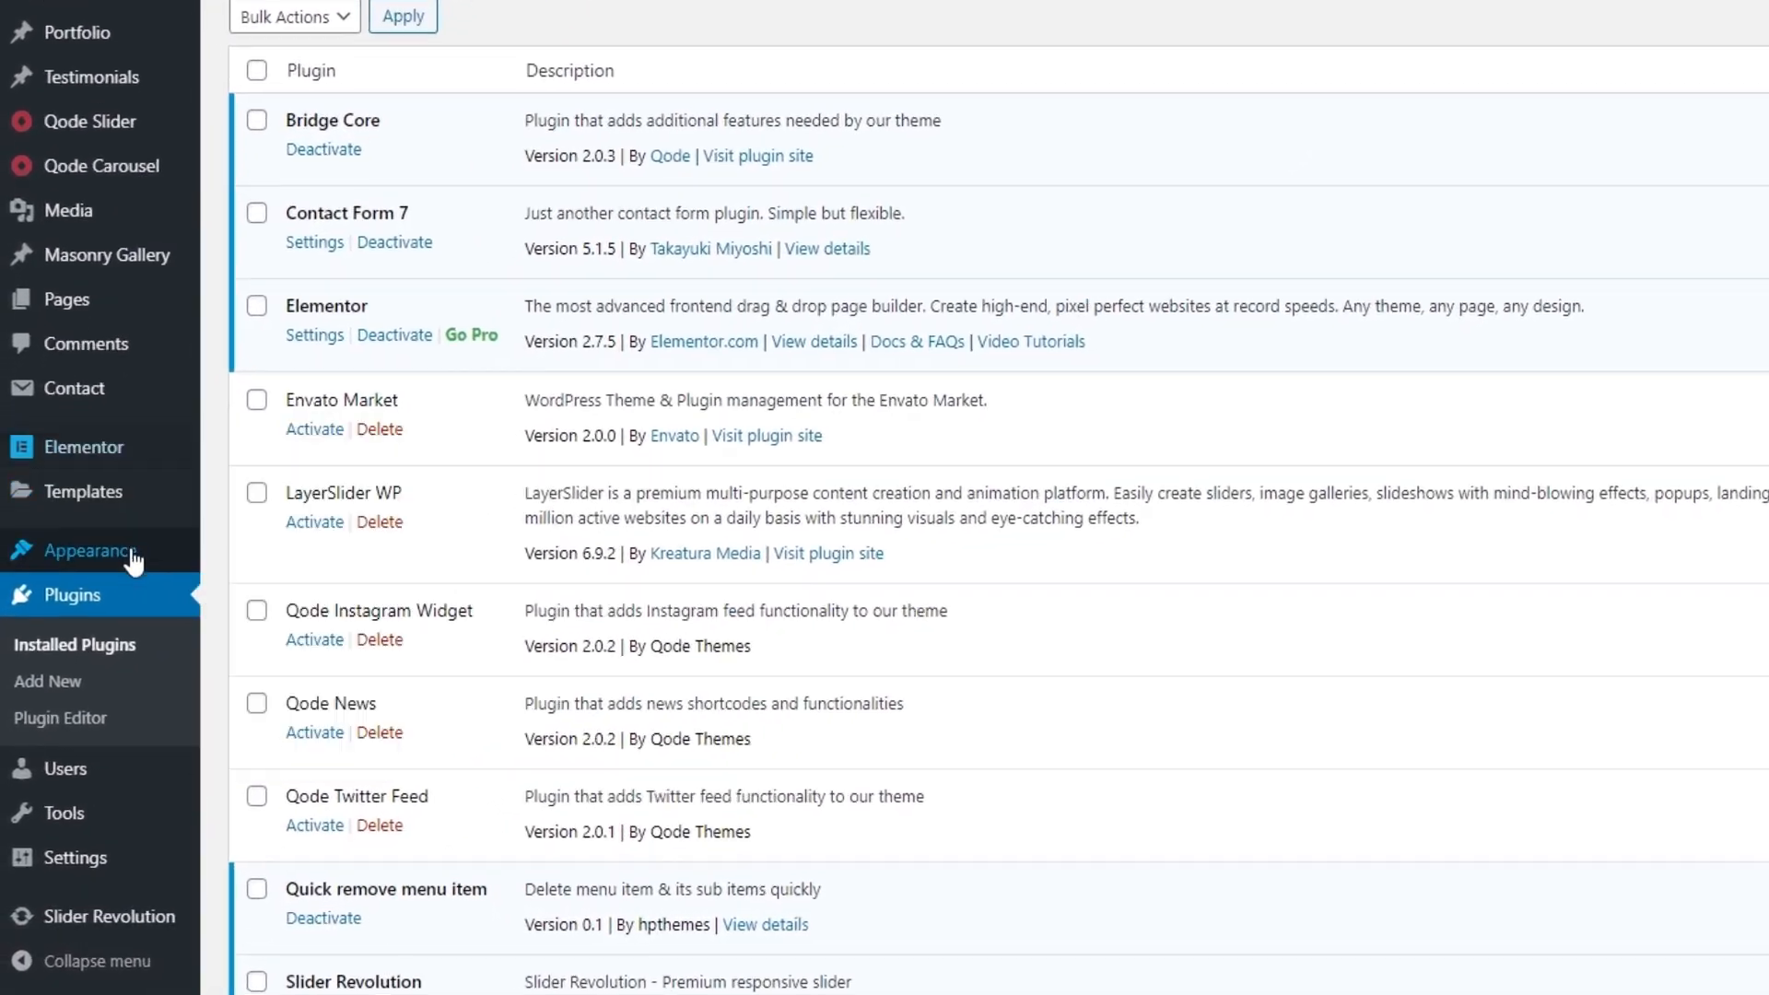
Step: Remove the duplicate Home, About, Contact and Faq items from Main Menu Navigation and save the menu
mouse_move(103, 654)
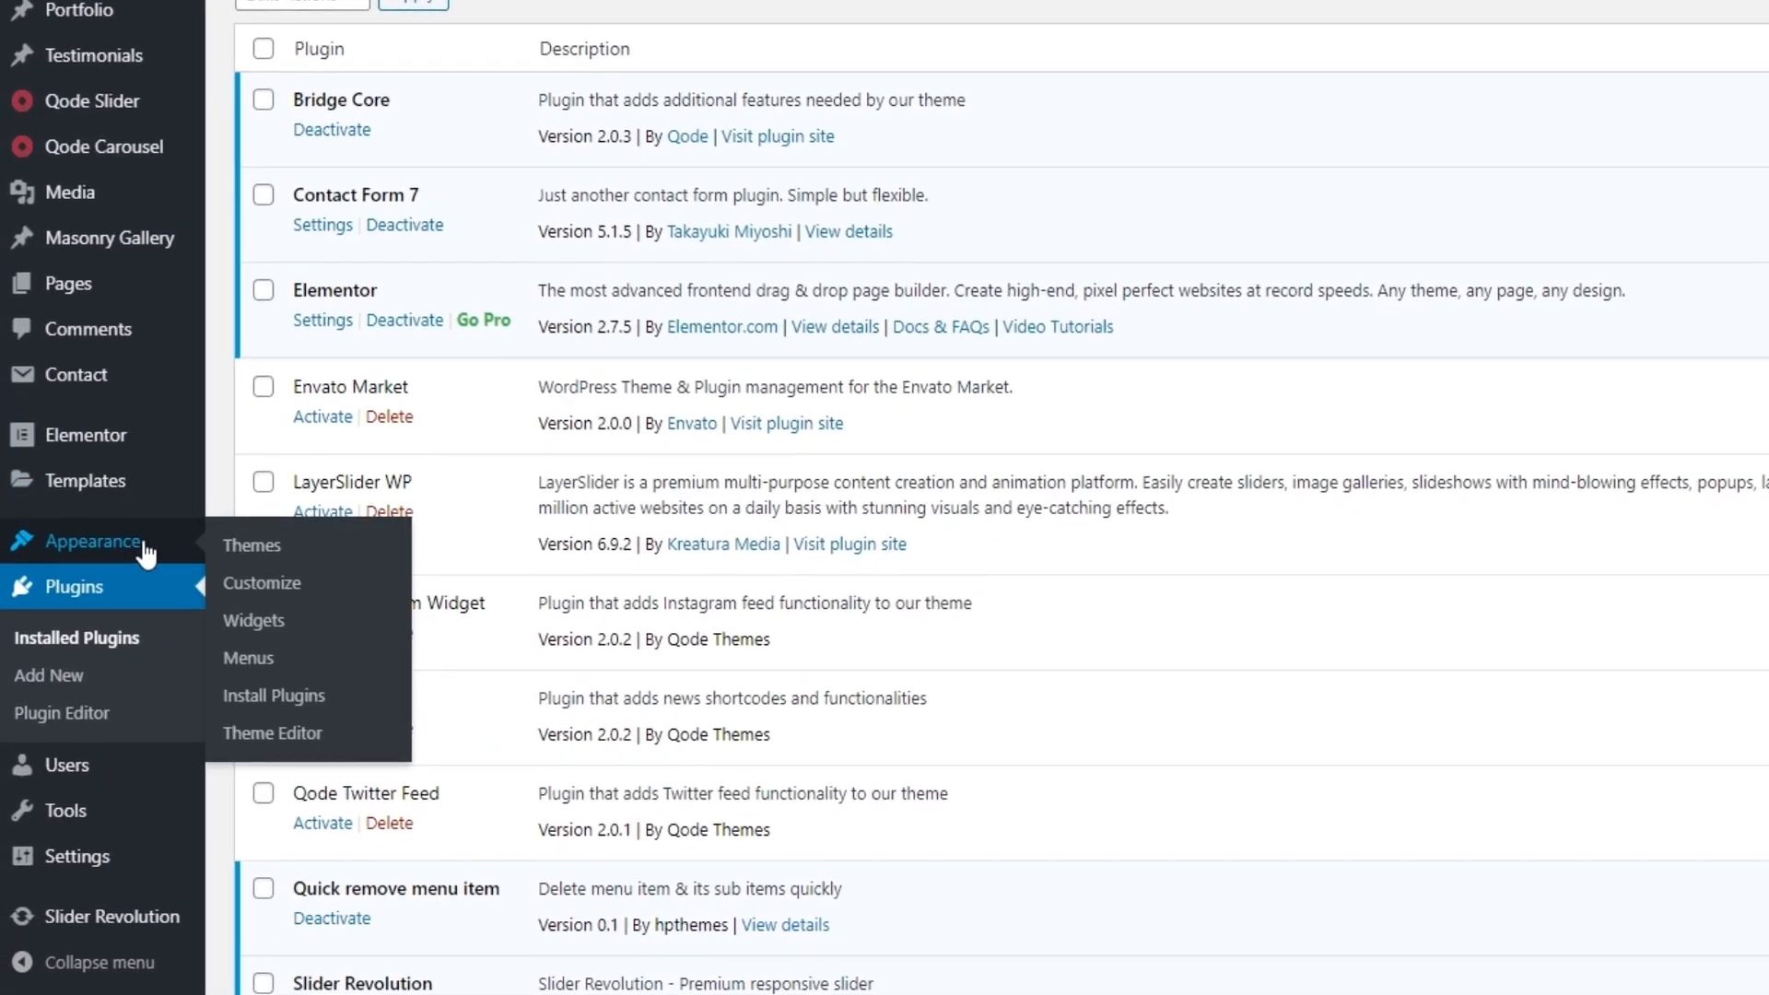
click(254, 660)
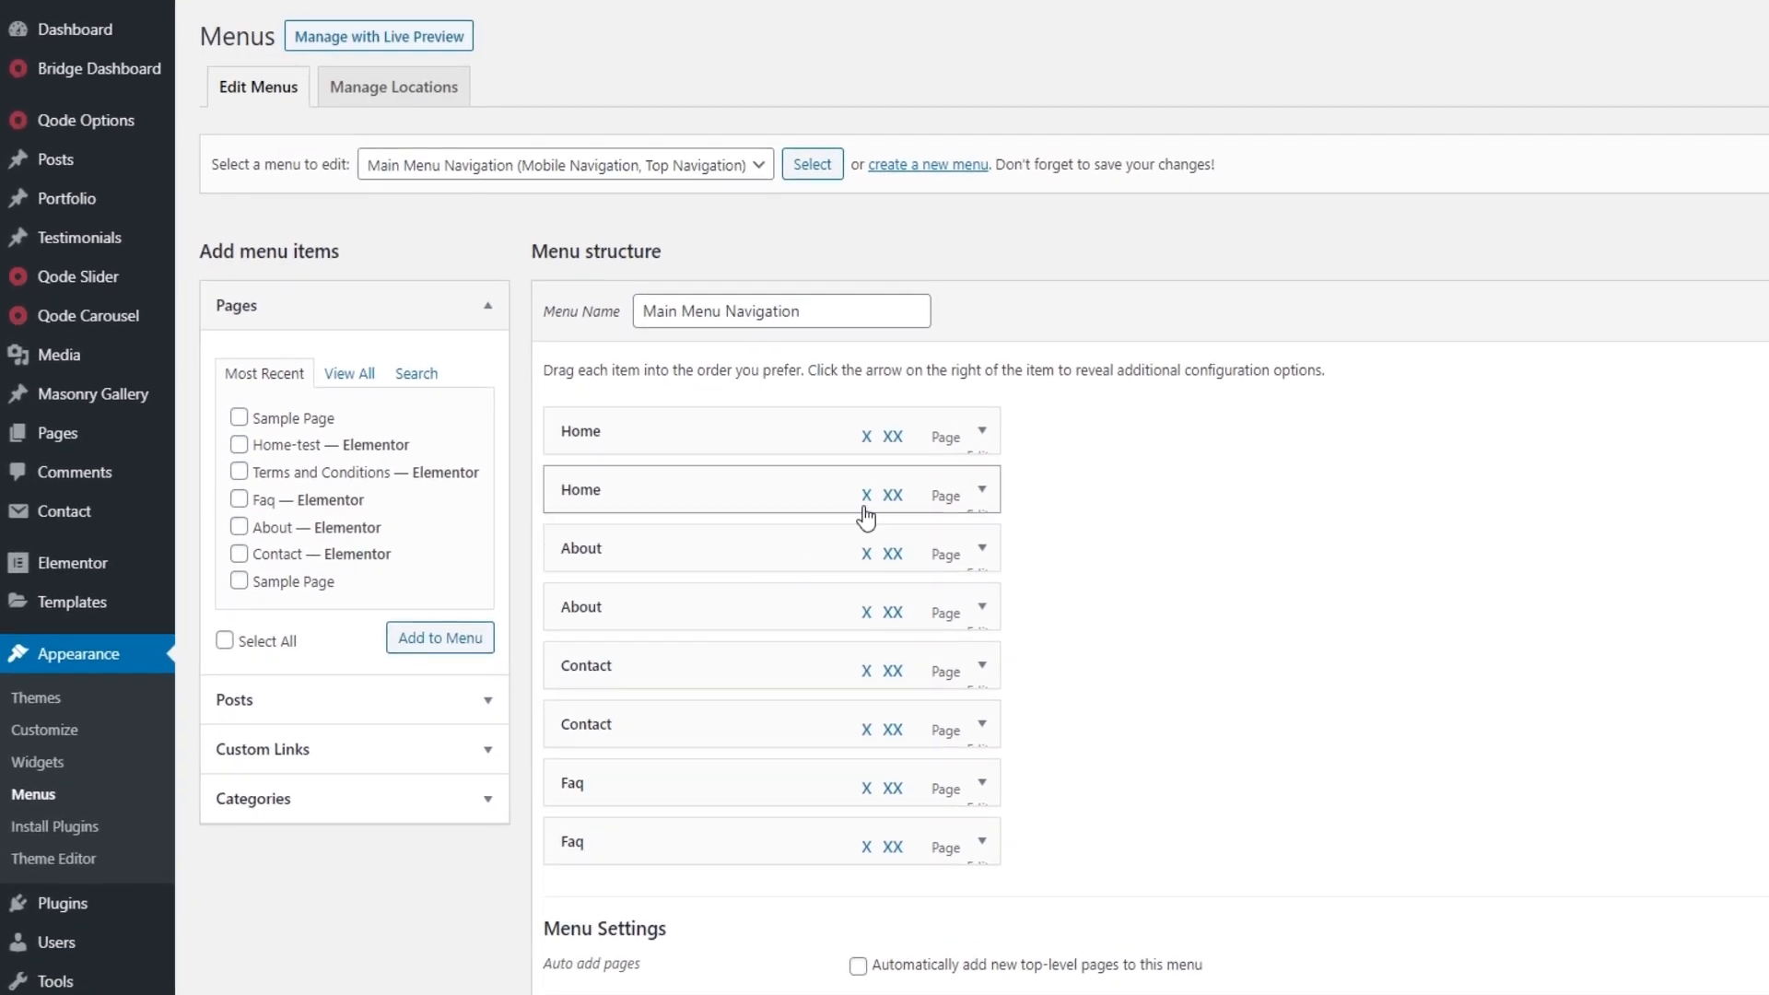
click(866, 497)
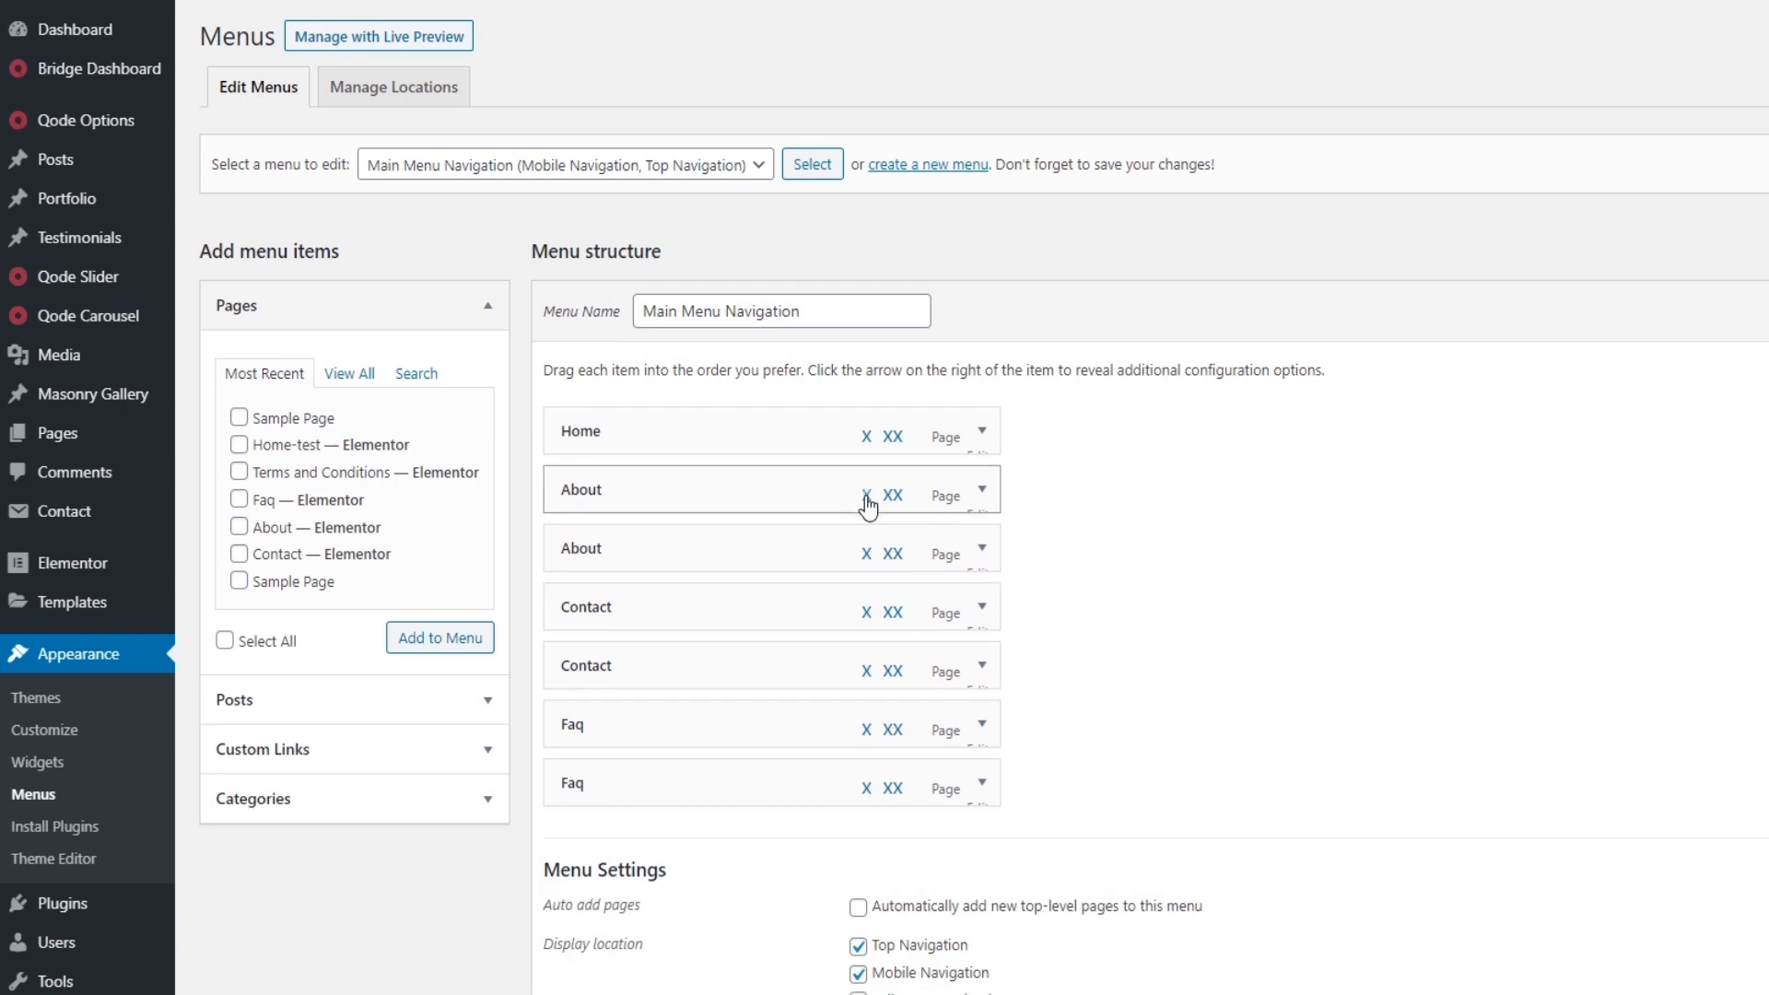
click(866, 498)
click(866, 555)
click(867, 613)
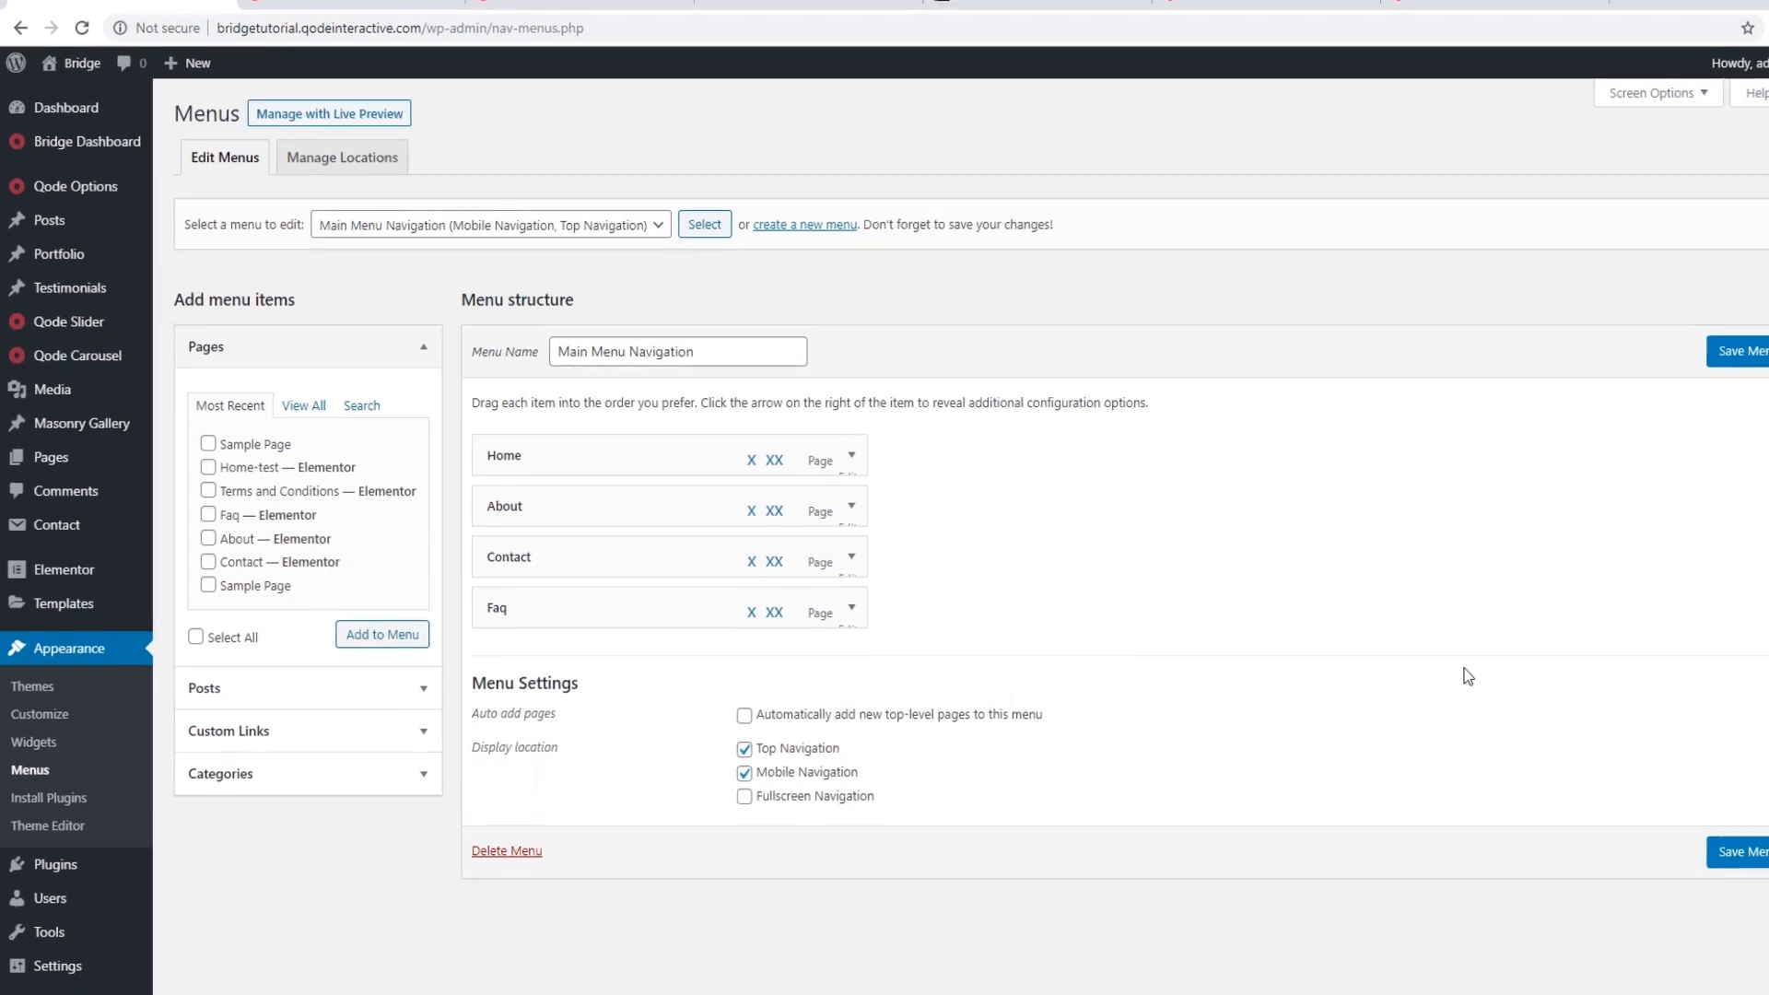
click(1674, 846)
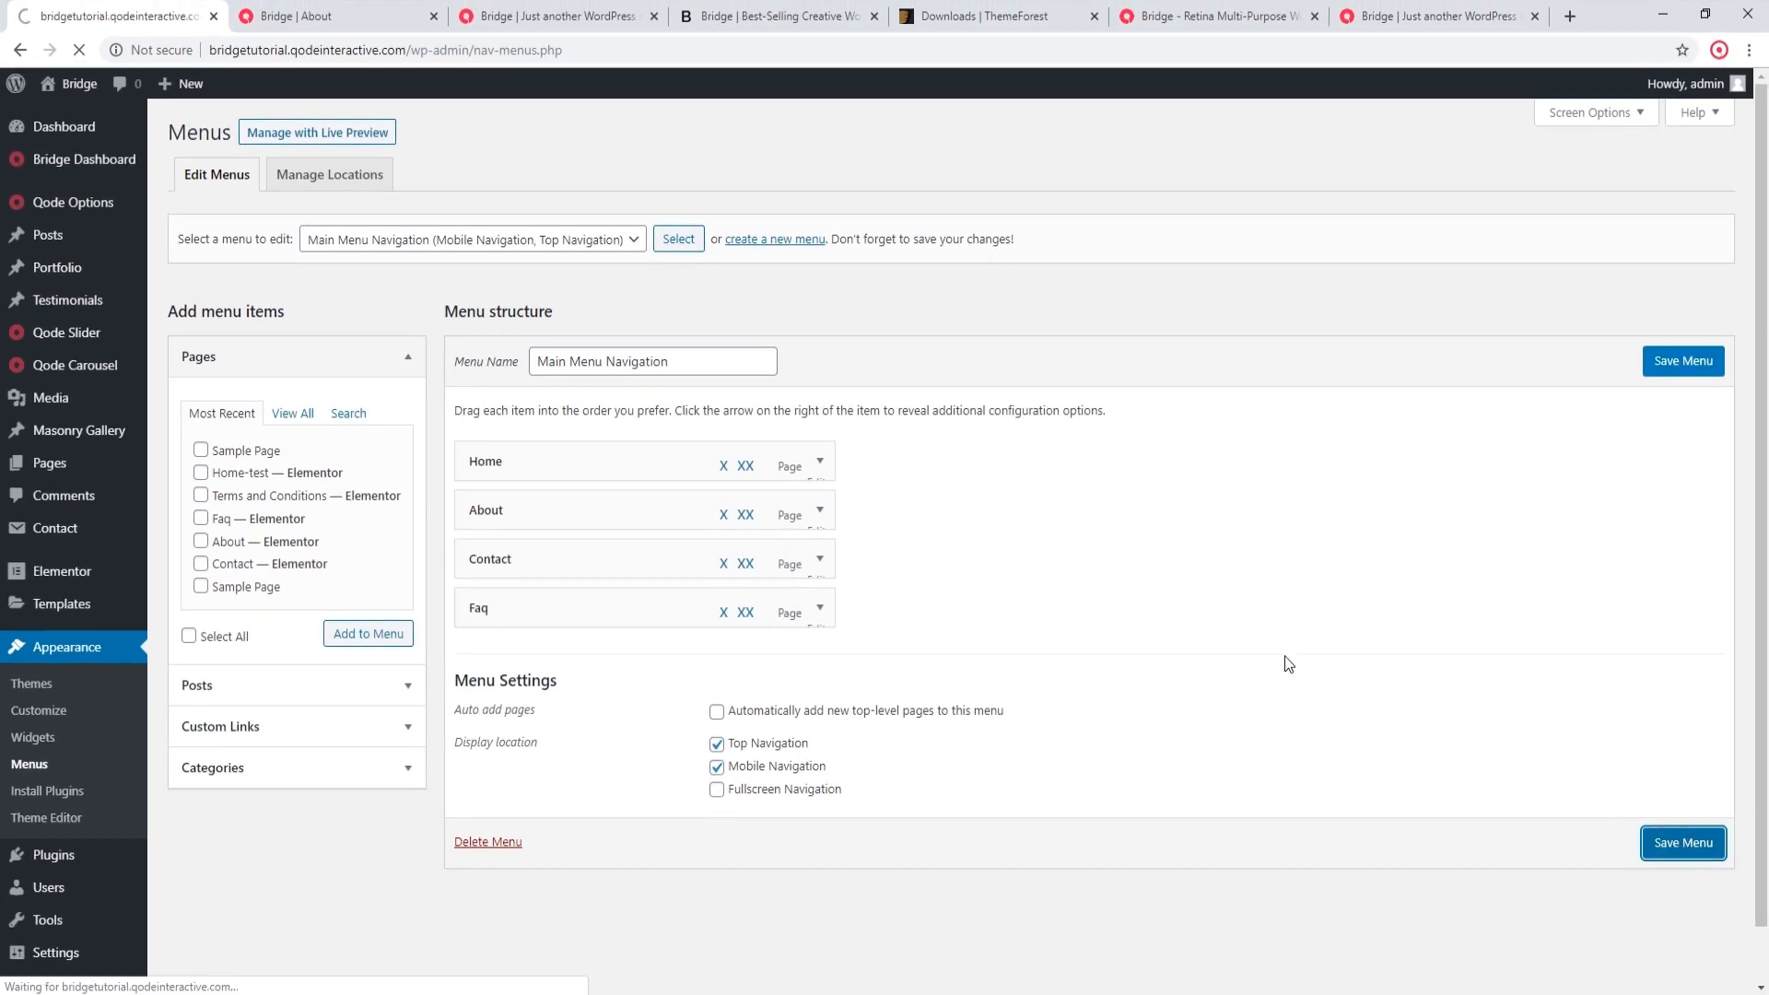
Step: Reload the About page to check the cleaned-up menu, close its tab and reload the homepage
click(304, 9)
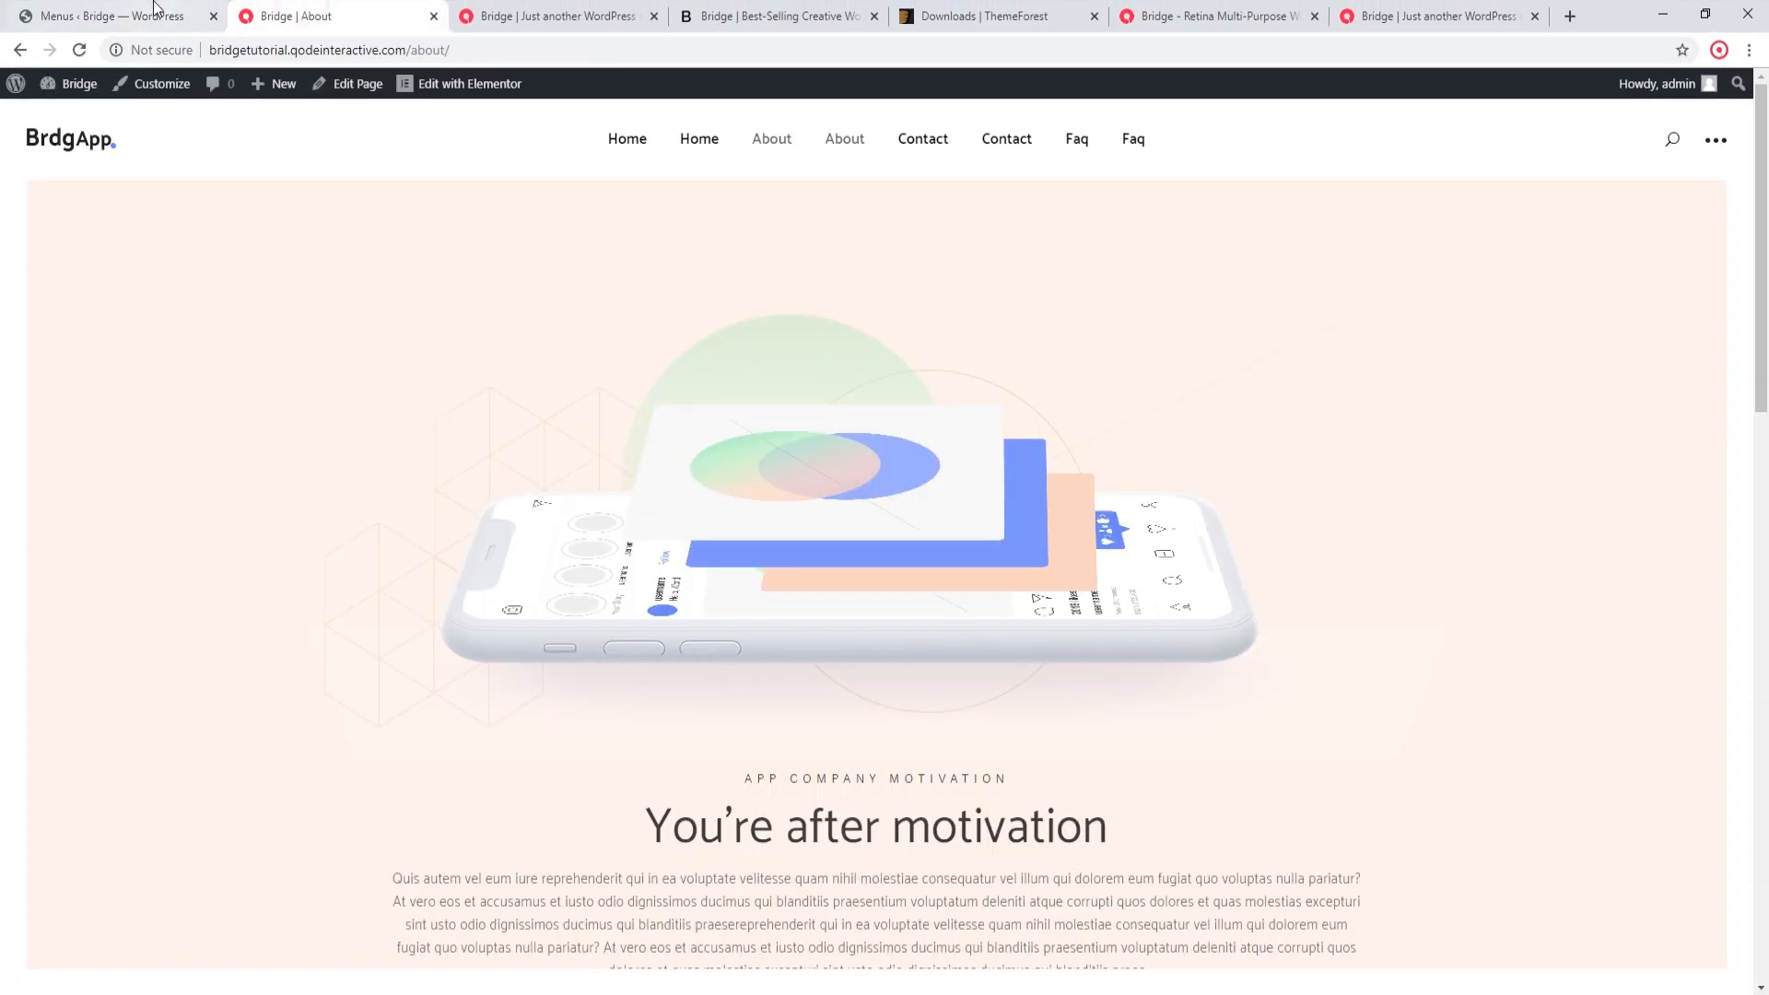
click(80, 51)
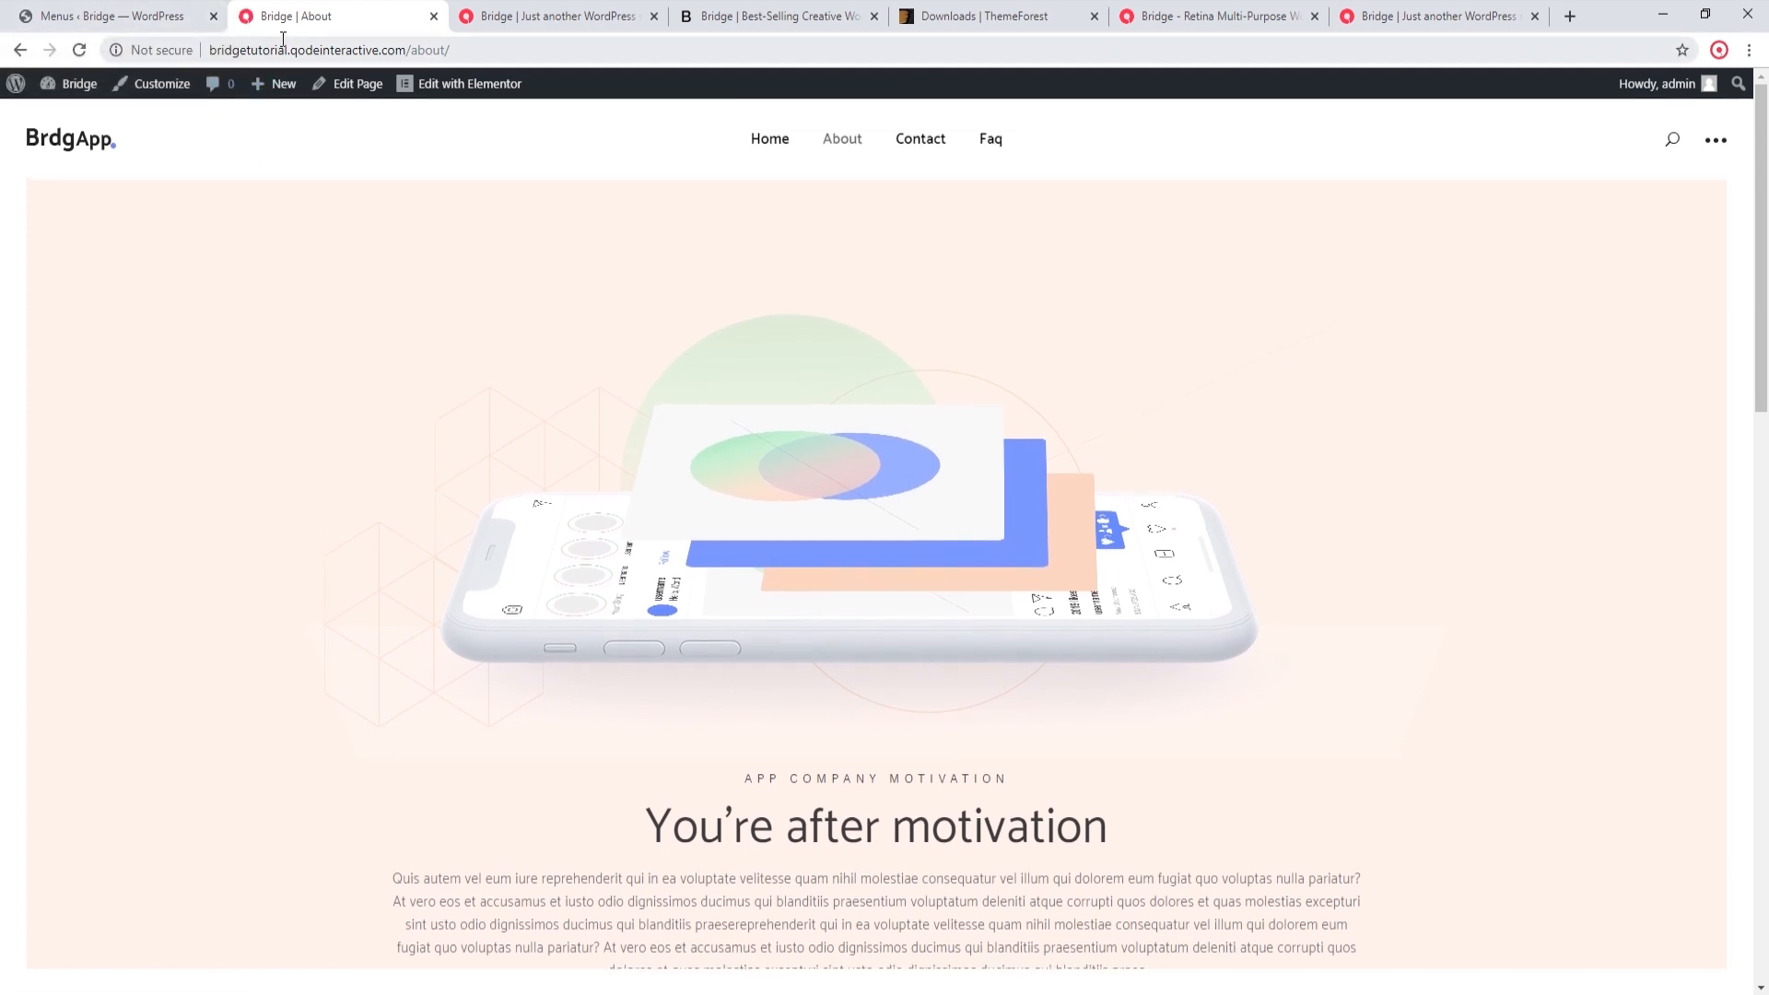
middle_click(283, 11)
click(286, 12)
click(82, 55)
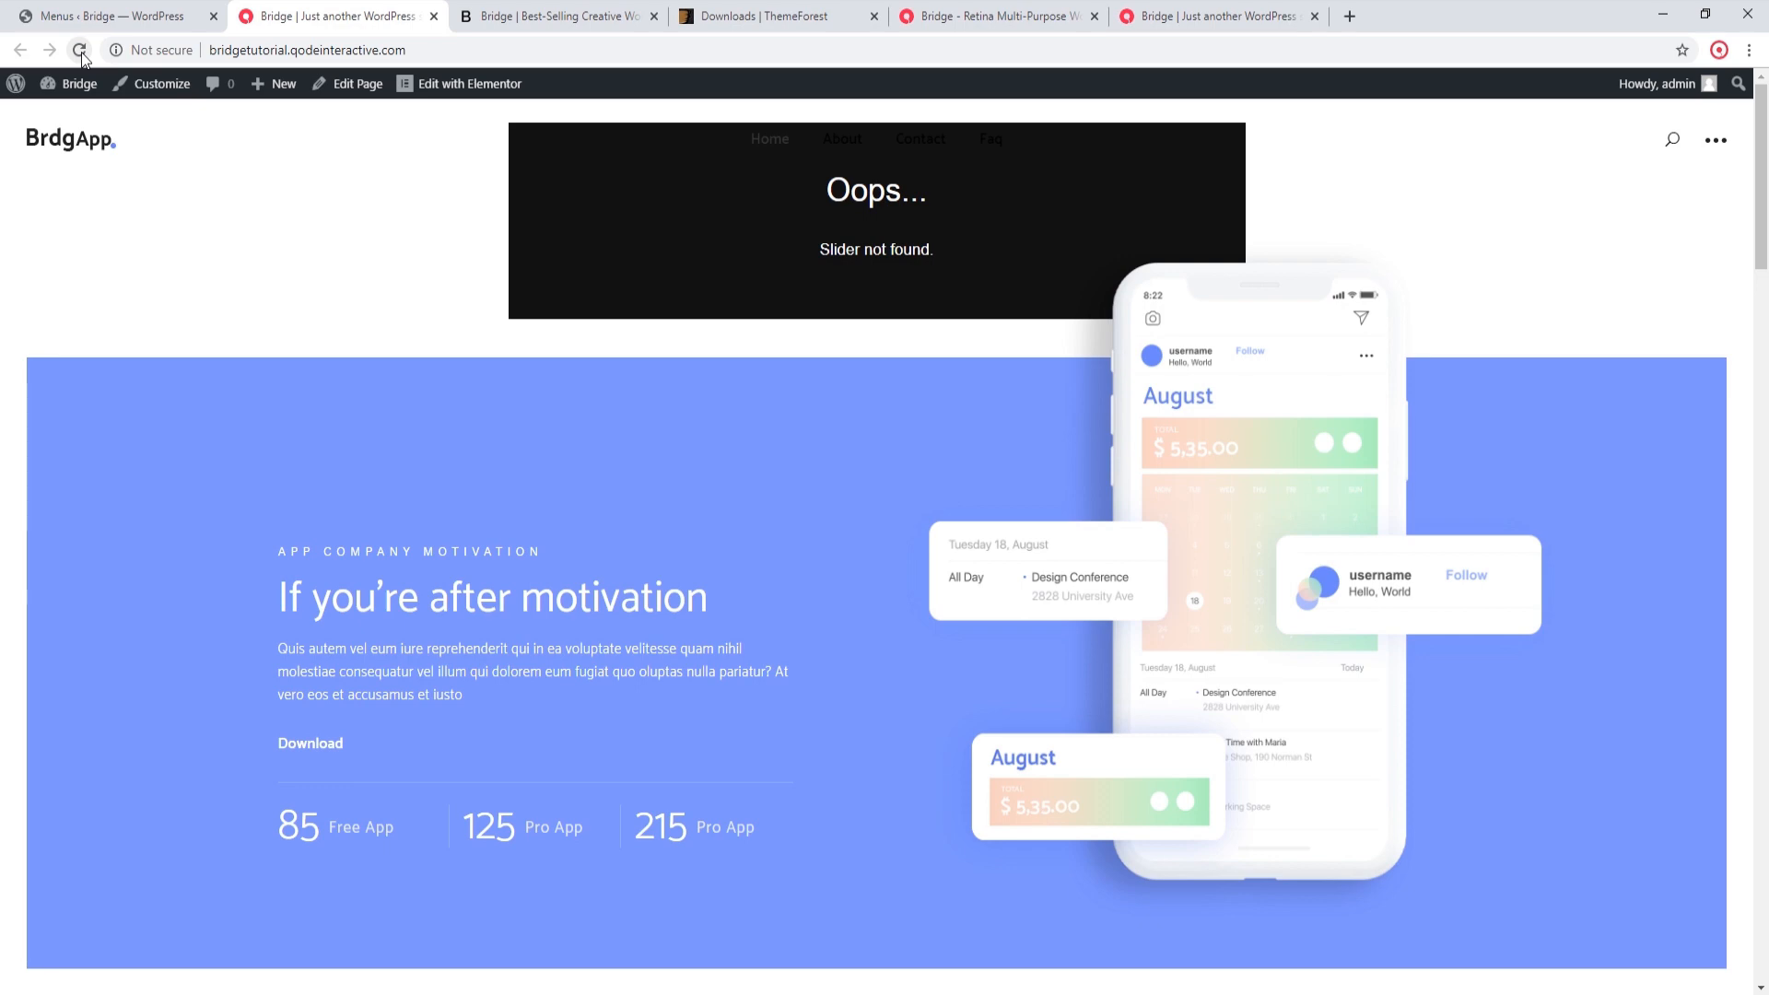
Step: Open the installed plugins list in the site admin and review the Slider Revolution entry
click(110, 16)
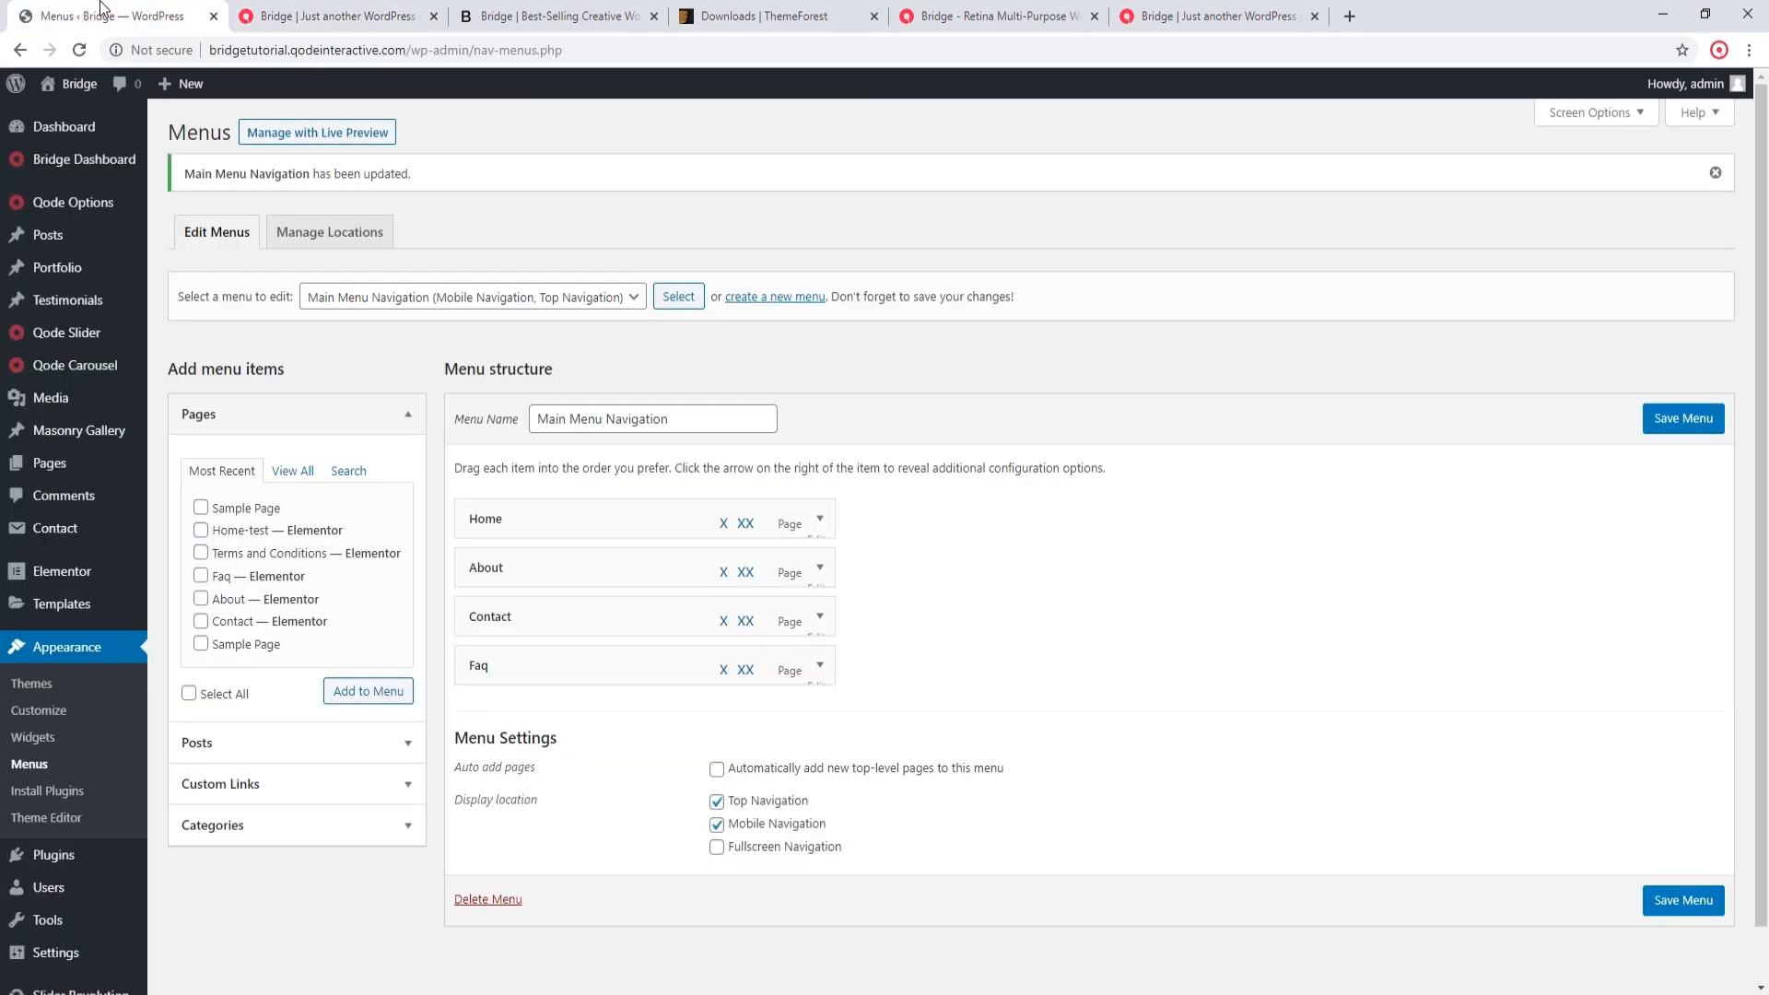
click(48, 855)
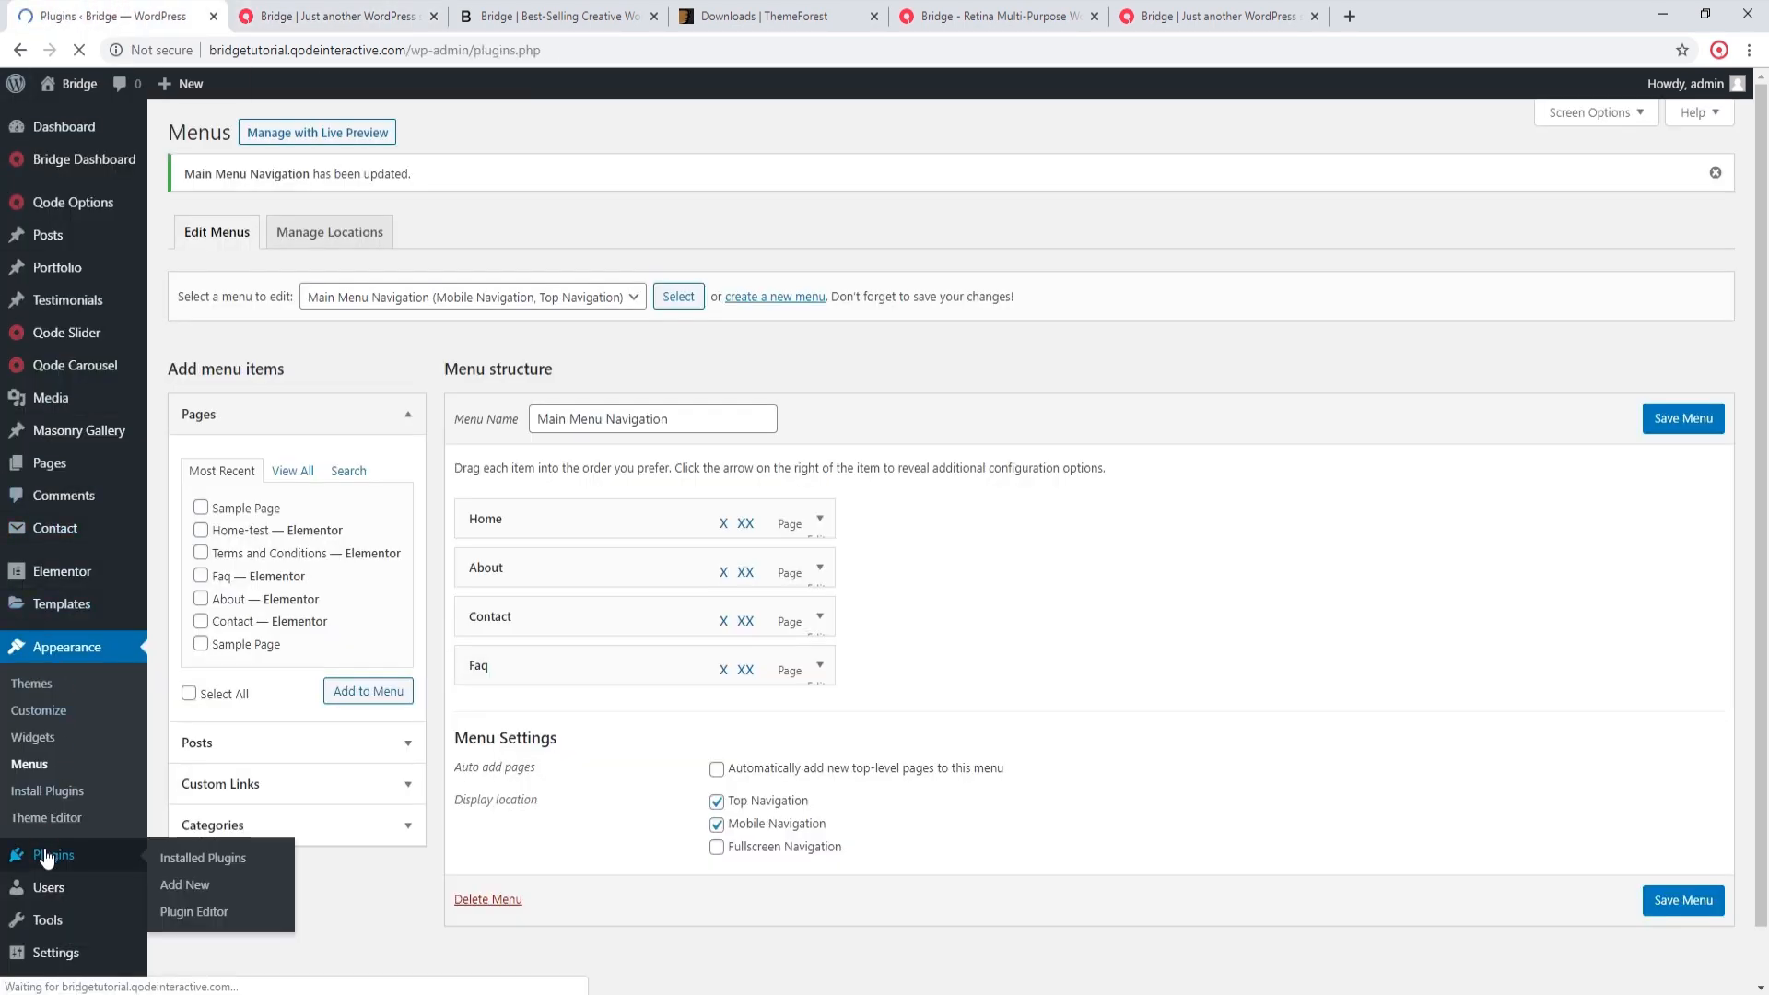
scroll(752, 756, down, 2)
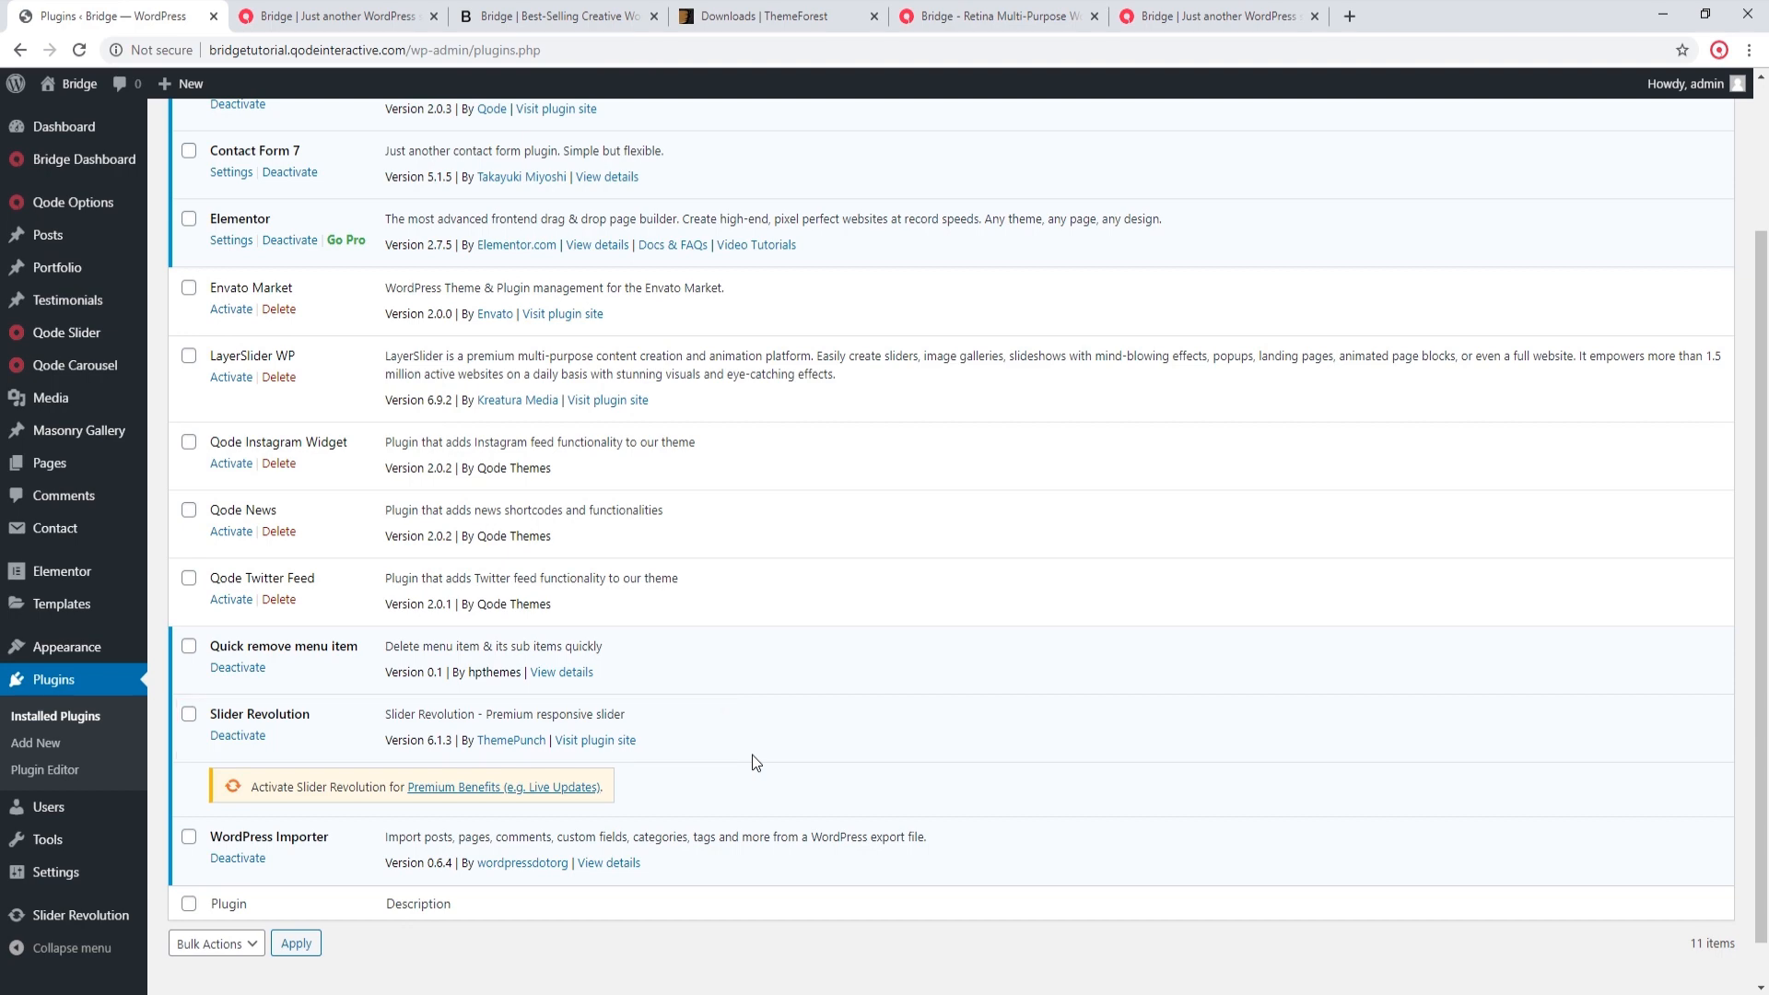
mouse_move(75, 656)
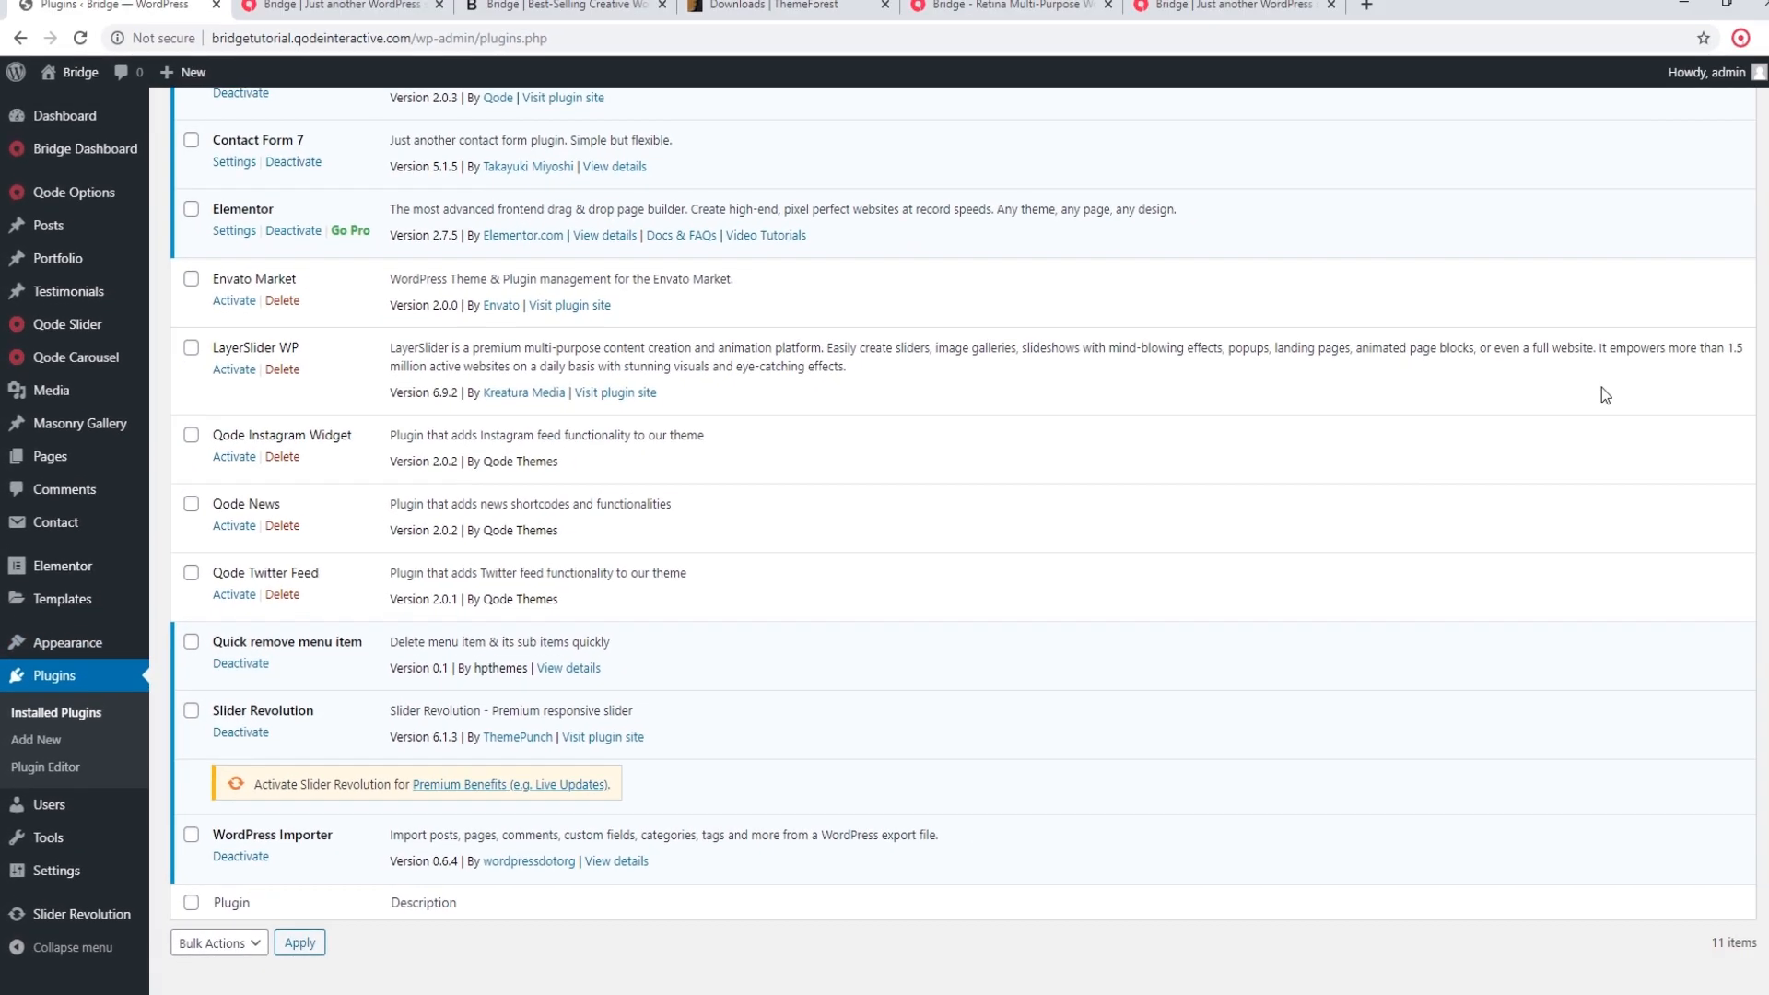
Step: Switch to the desktop, open the downloaded themeforest Bridge theme archive in WinRAR and dismiss the licence reminder
click(1666, 15)
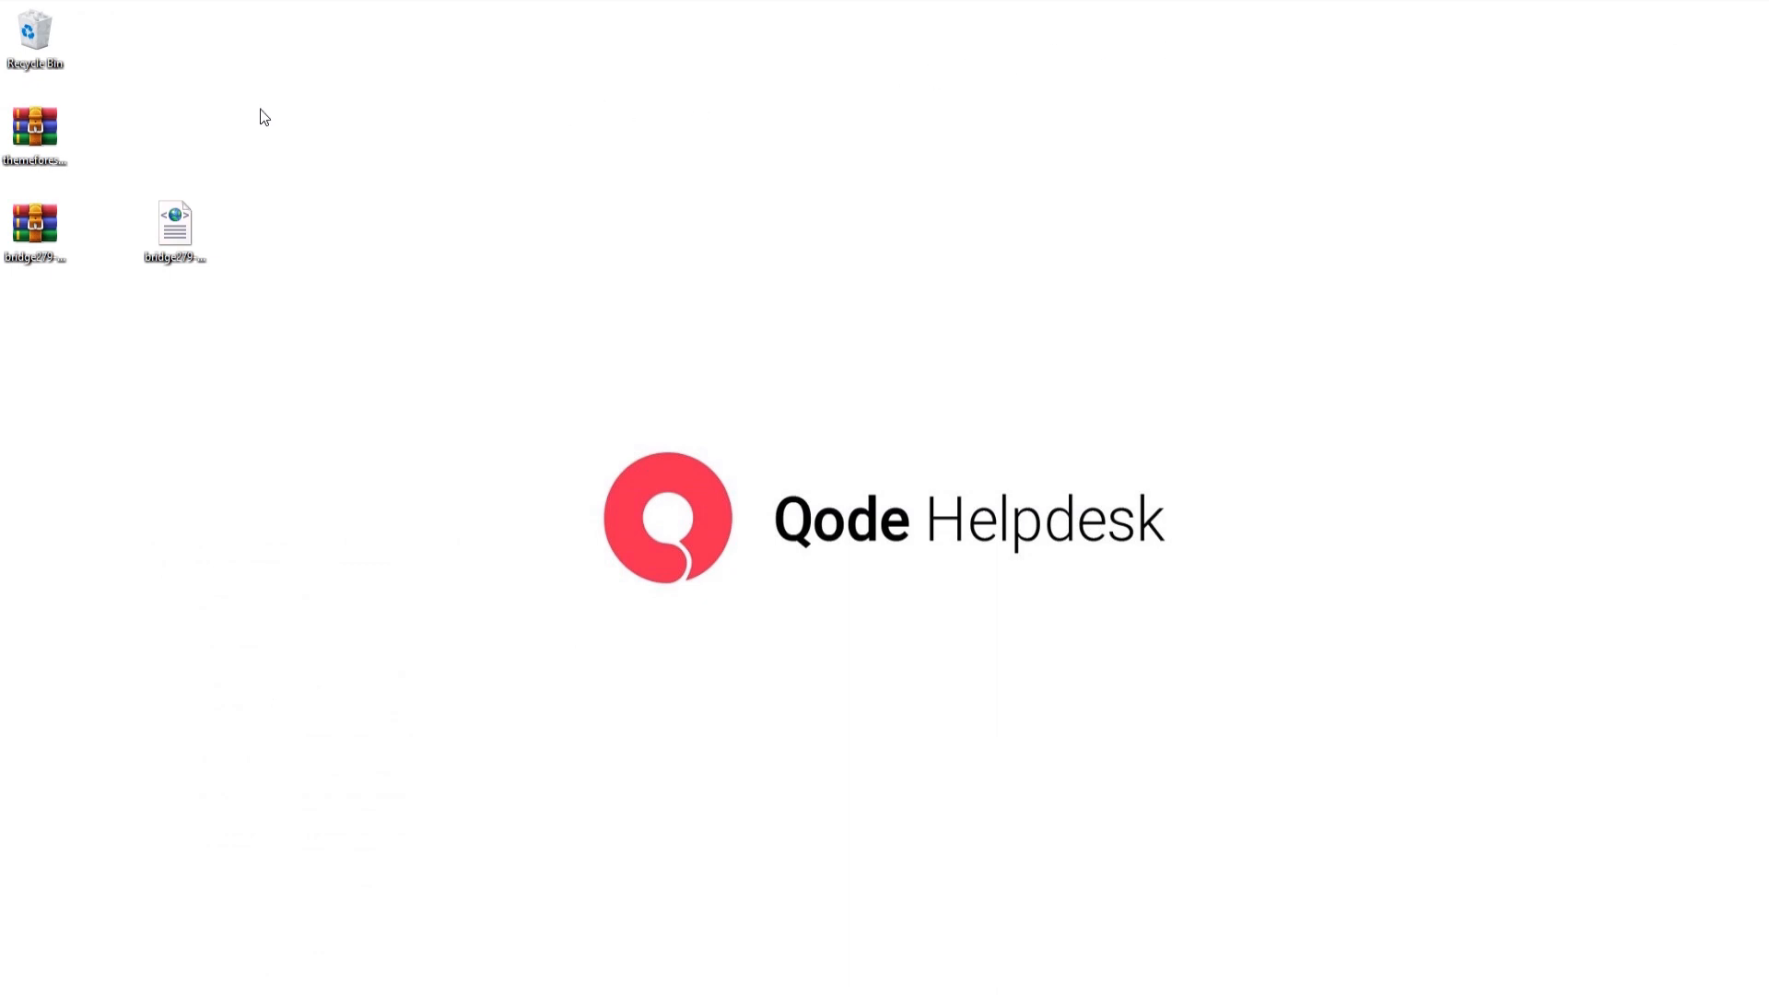
double_click(37, 131)
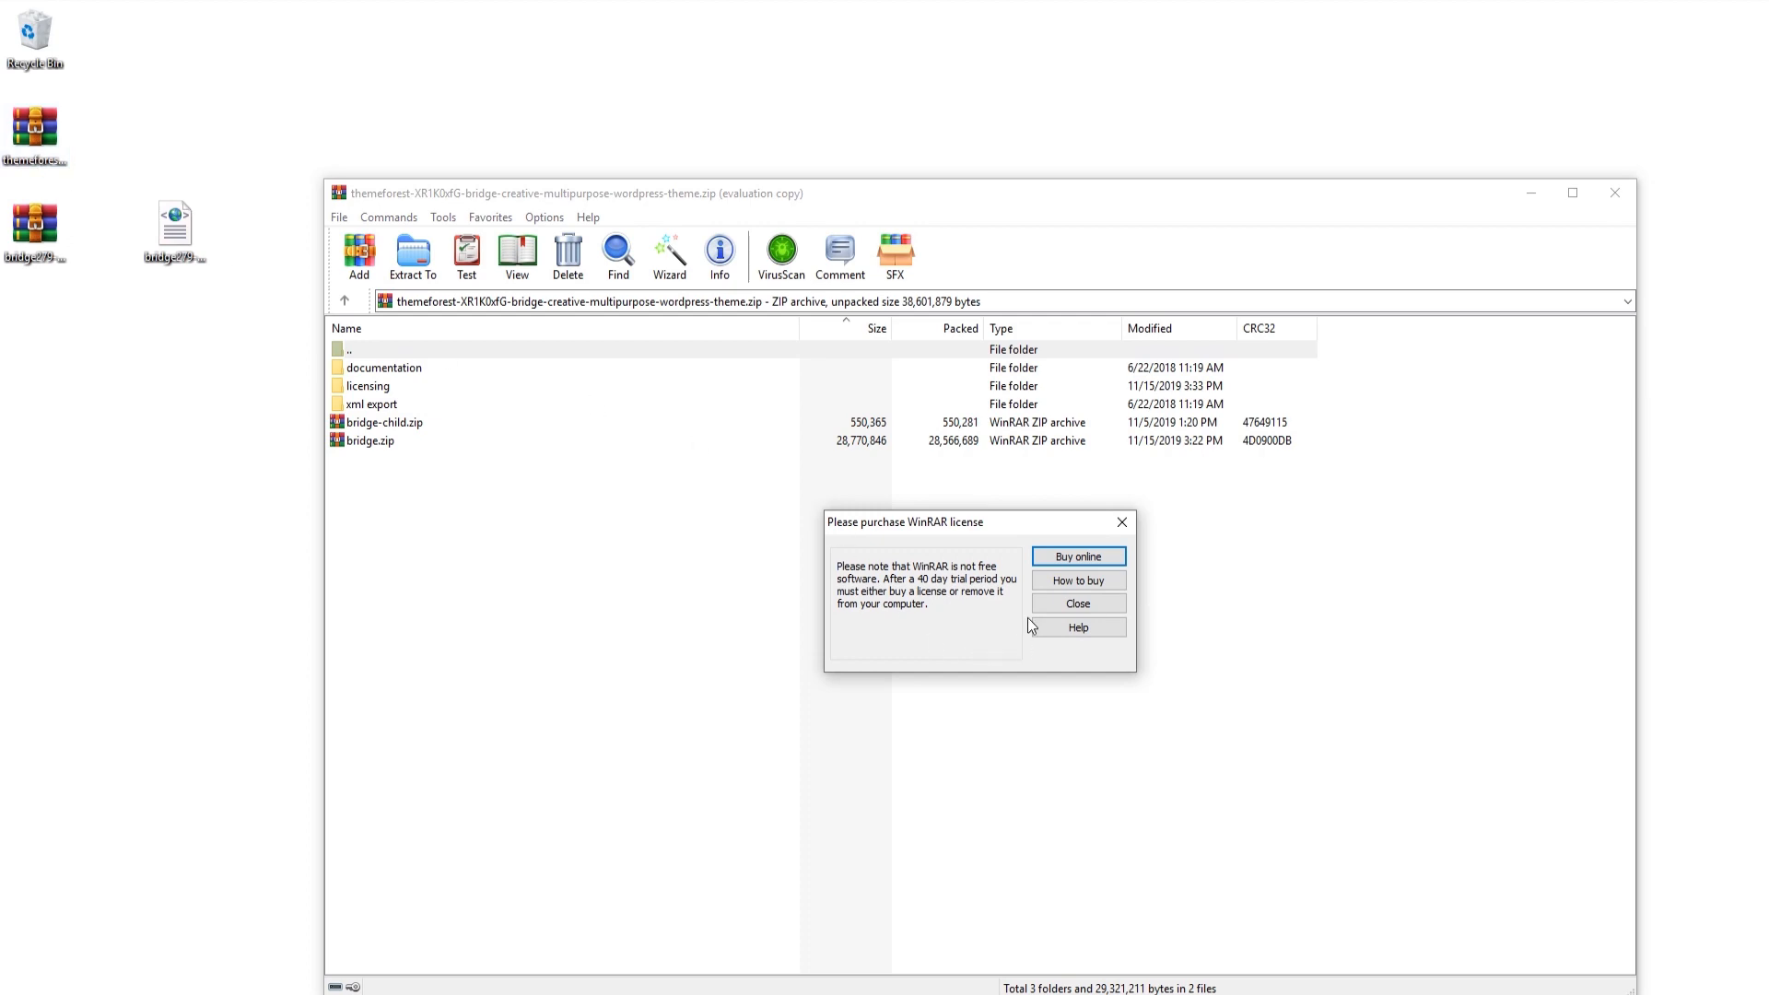
click(1050, 607)
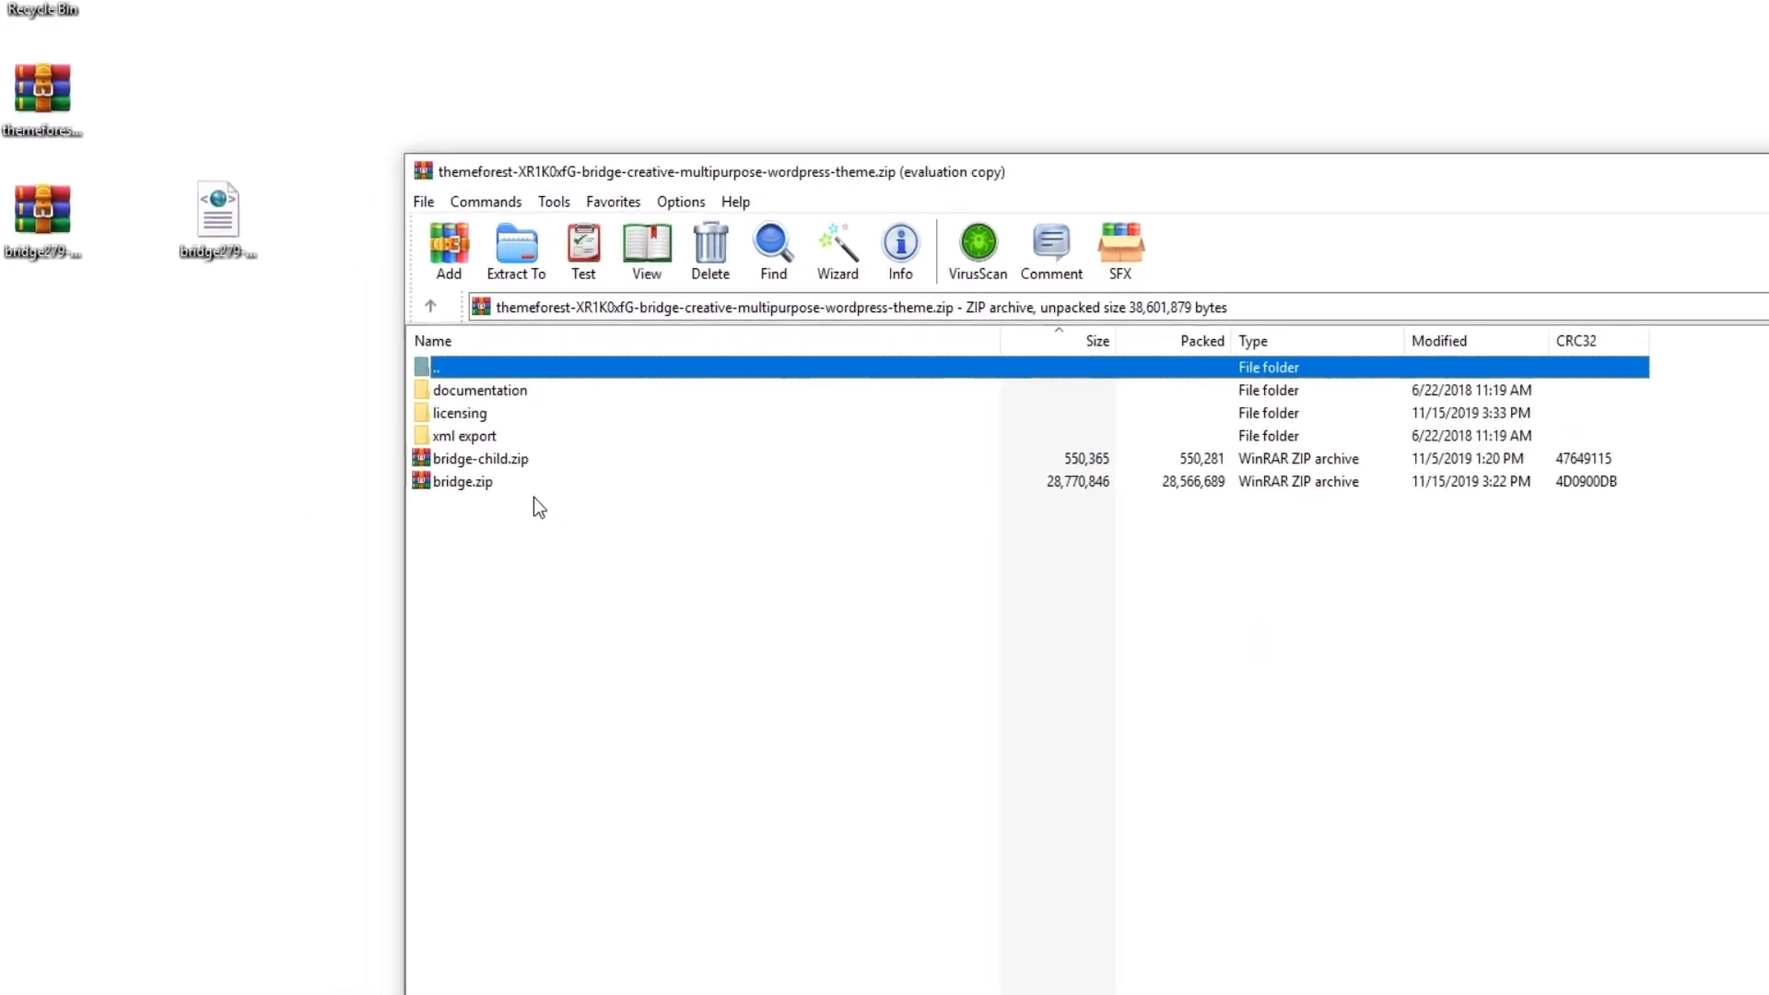
Step: Open index.html from the archive's xml export/revslider folder, replacing all existing temporary files during extraction
double_click(529, 457)
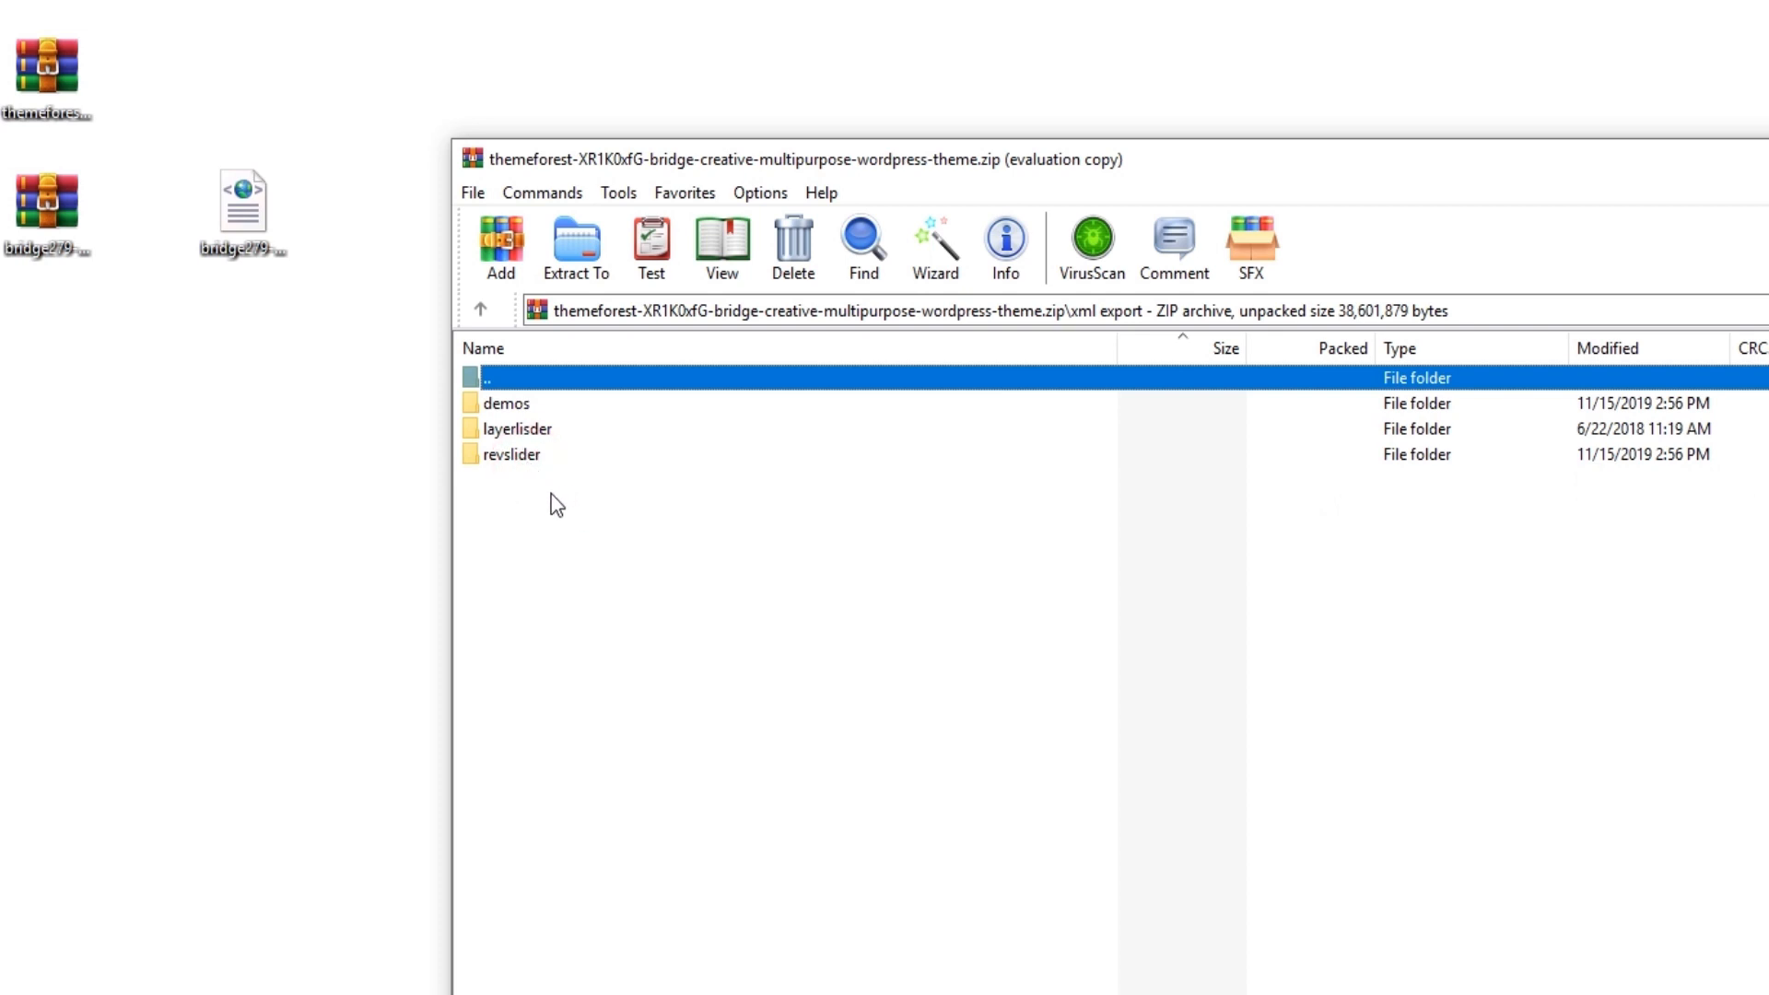
double_click(526, 461)
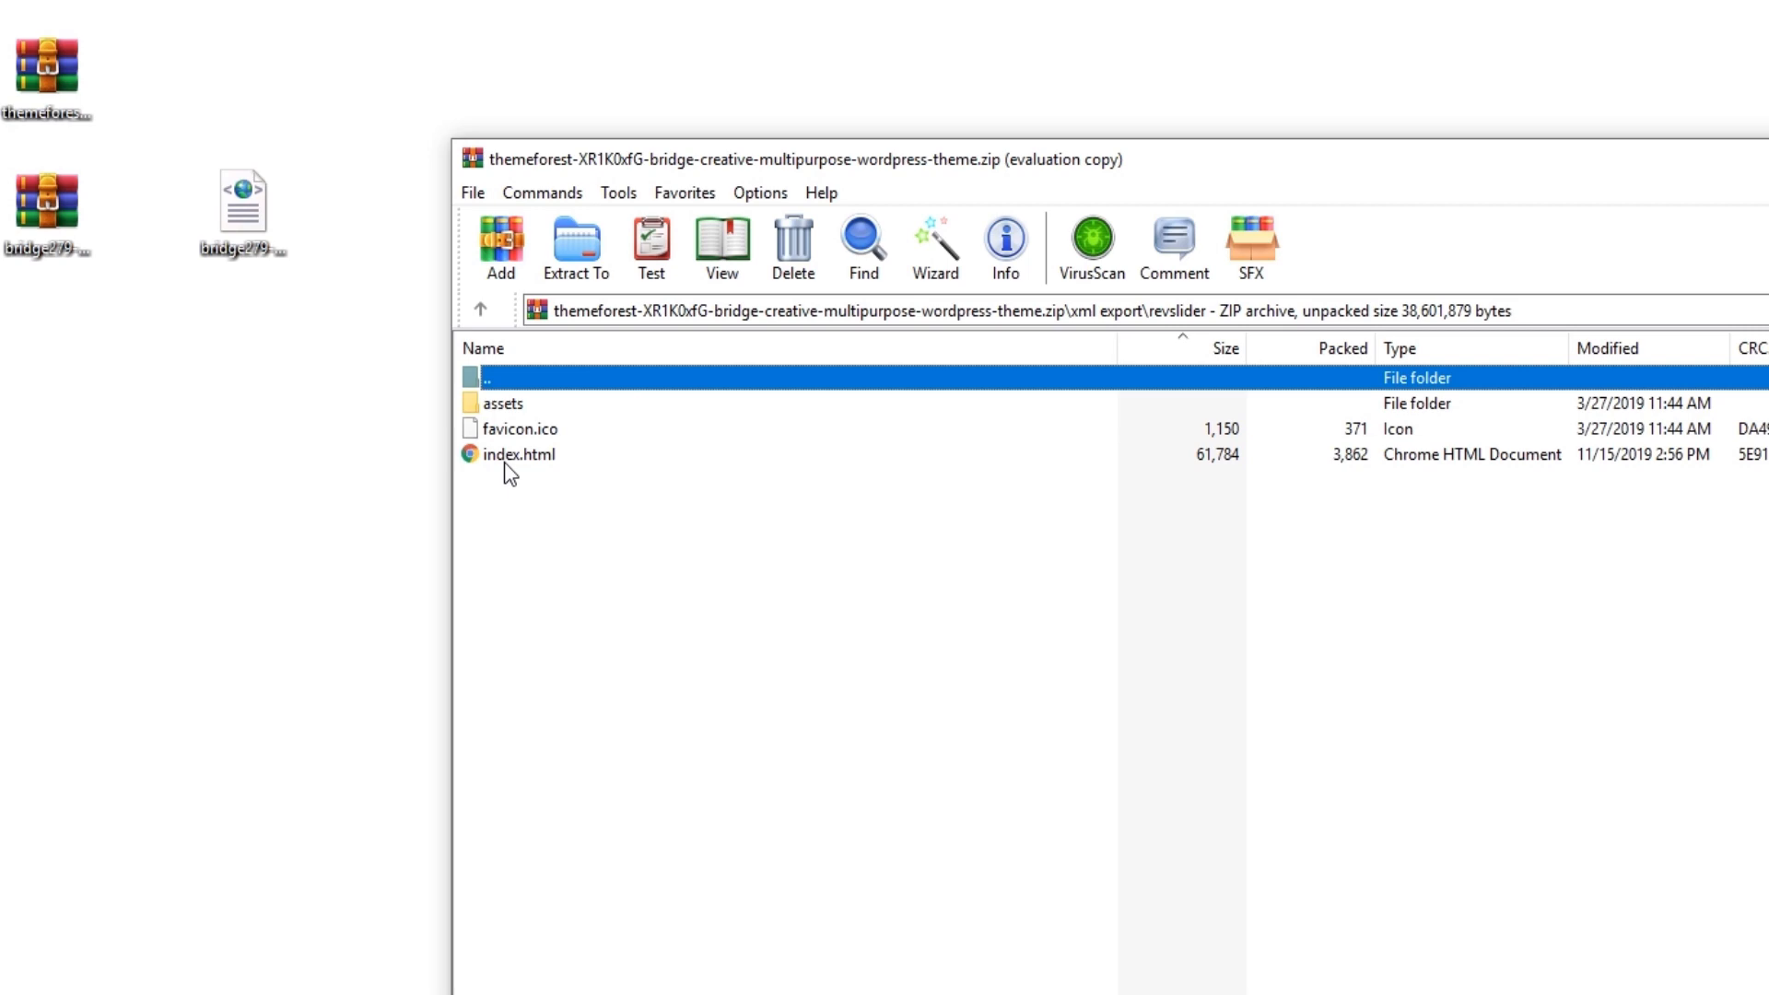
double_click(506, 458)
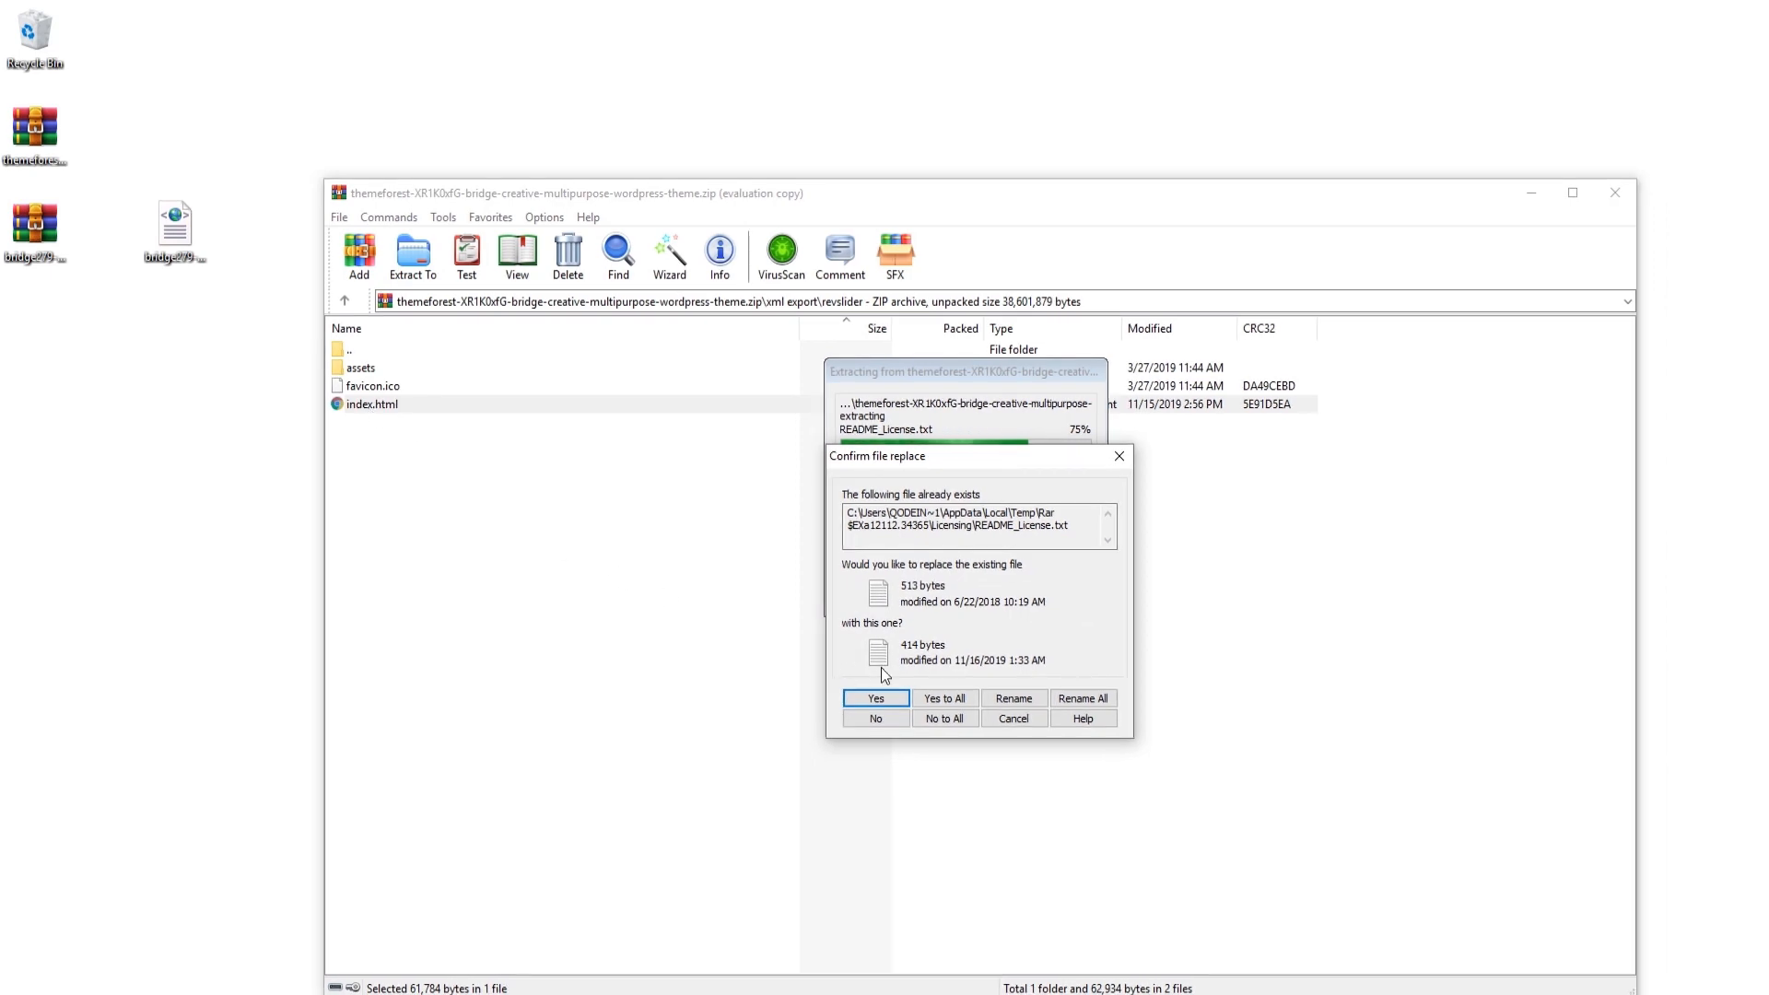
click(921, 701)
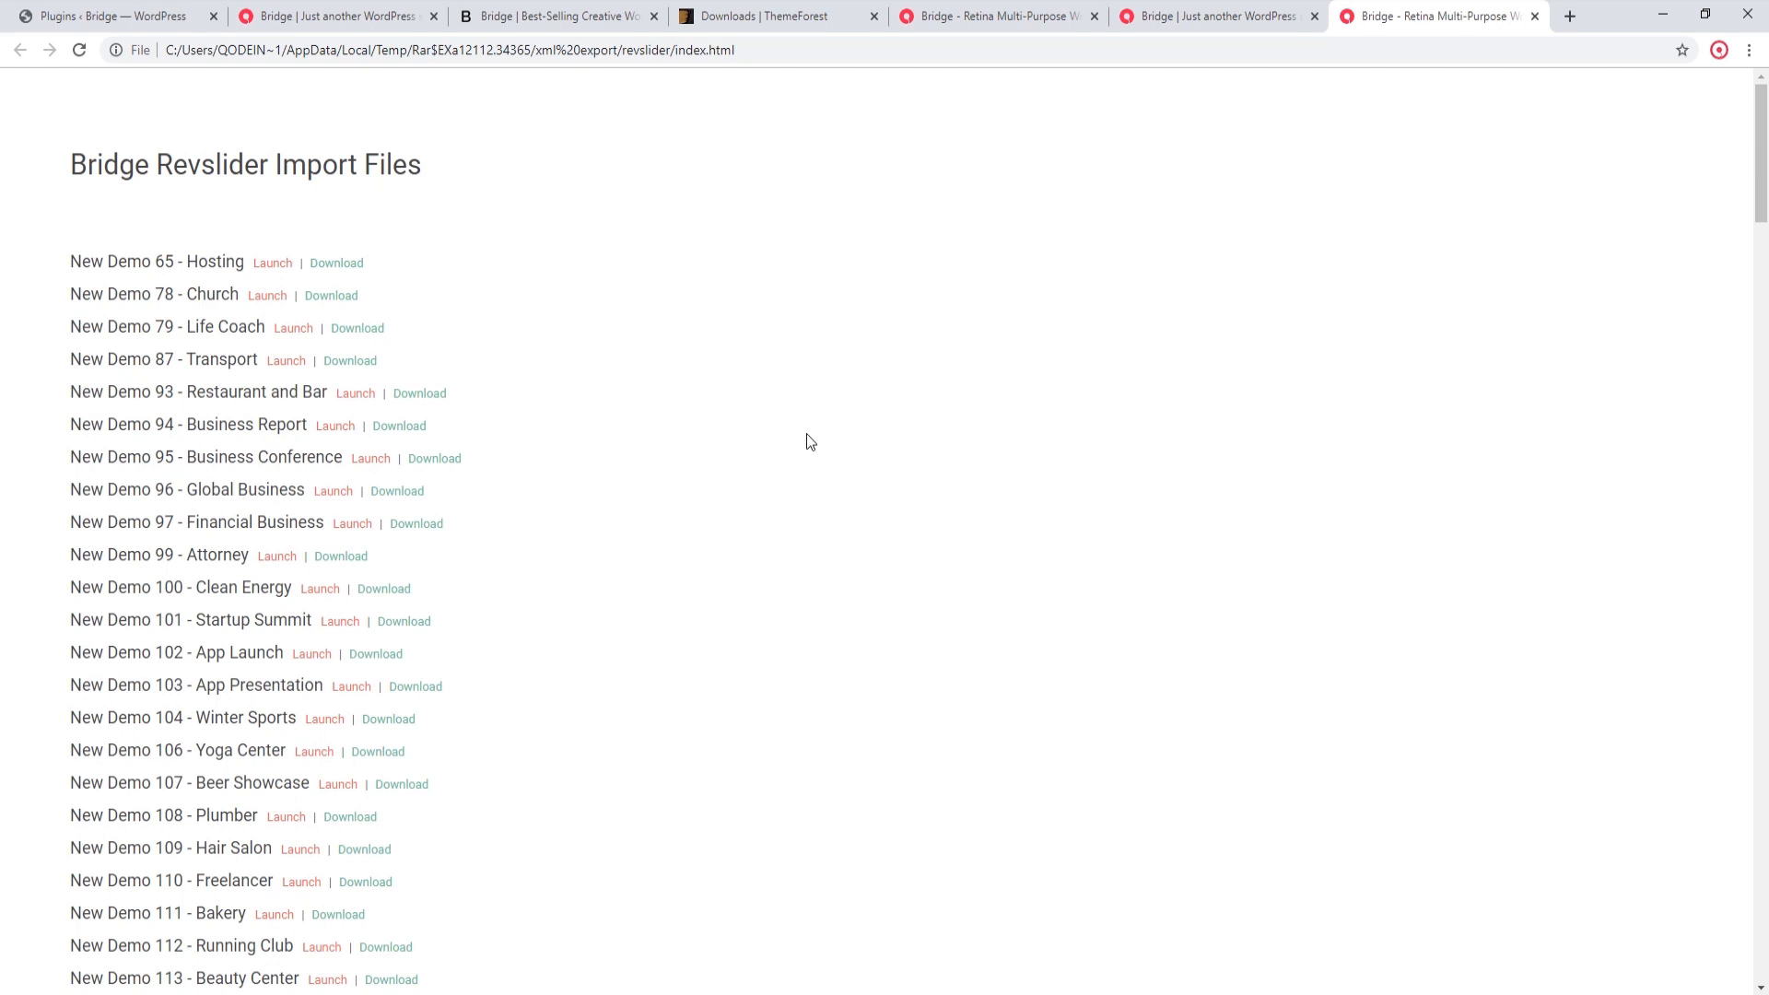
Step: Search the Bridge Revslider Import Files page for "app landing" and download the New Demo 279 - App Landing slider
key(ctrl+f)
text(ap)
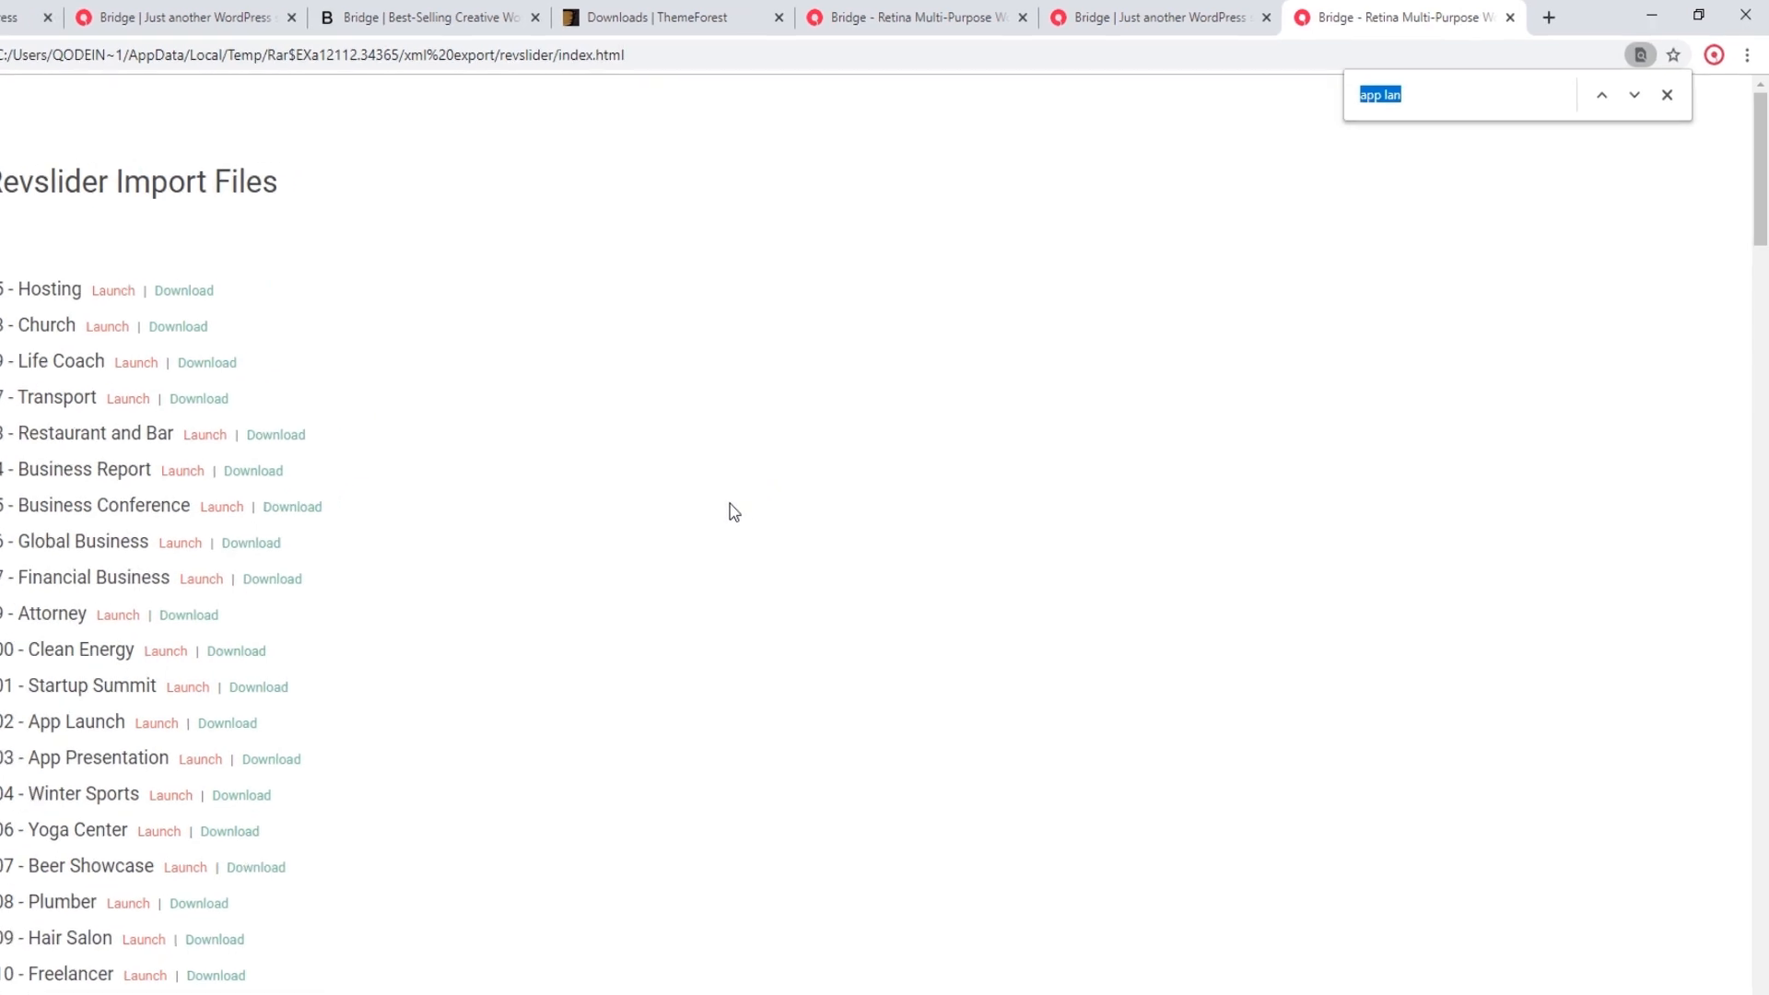
text(p lan)
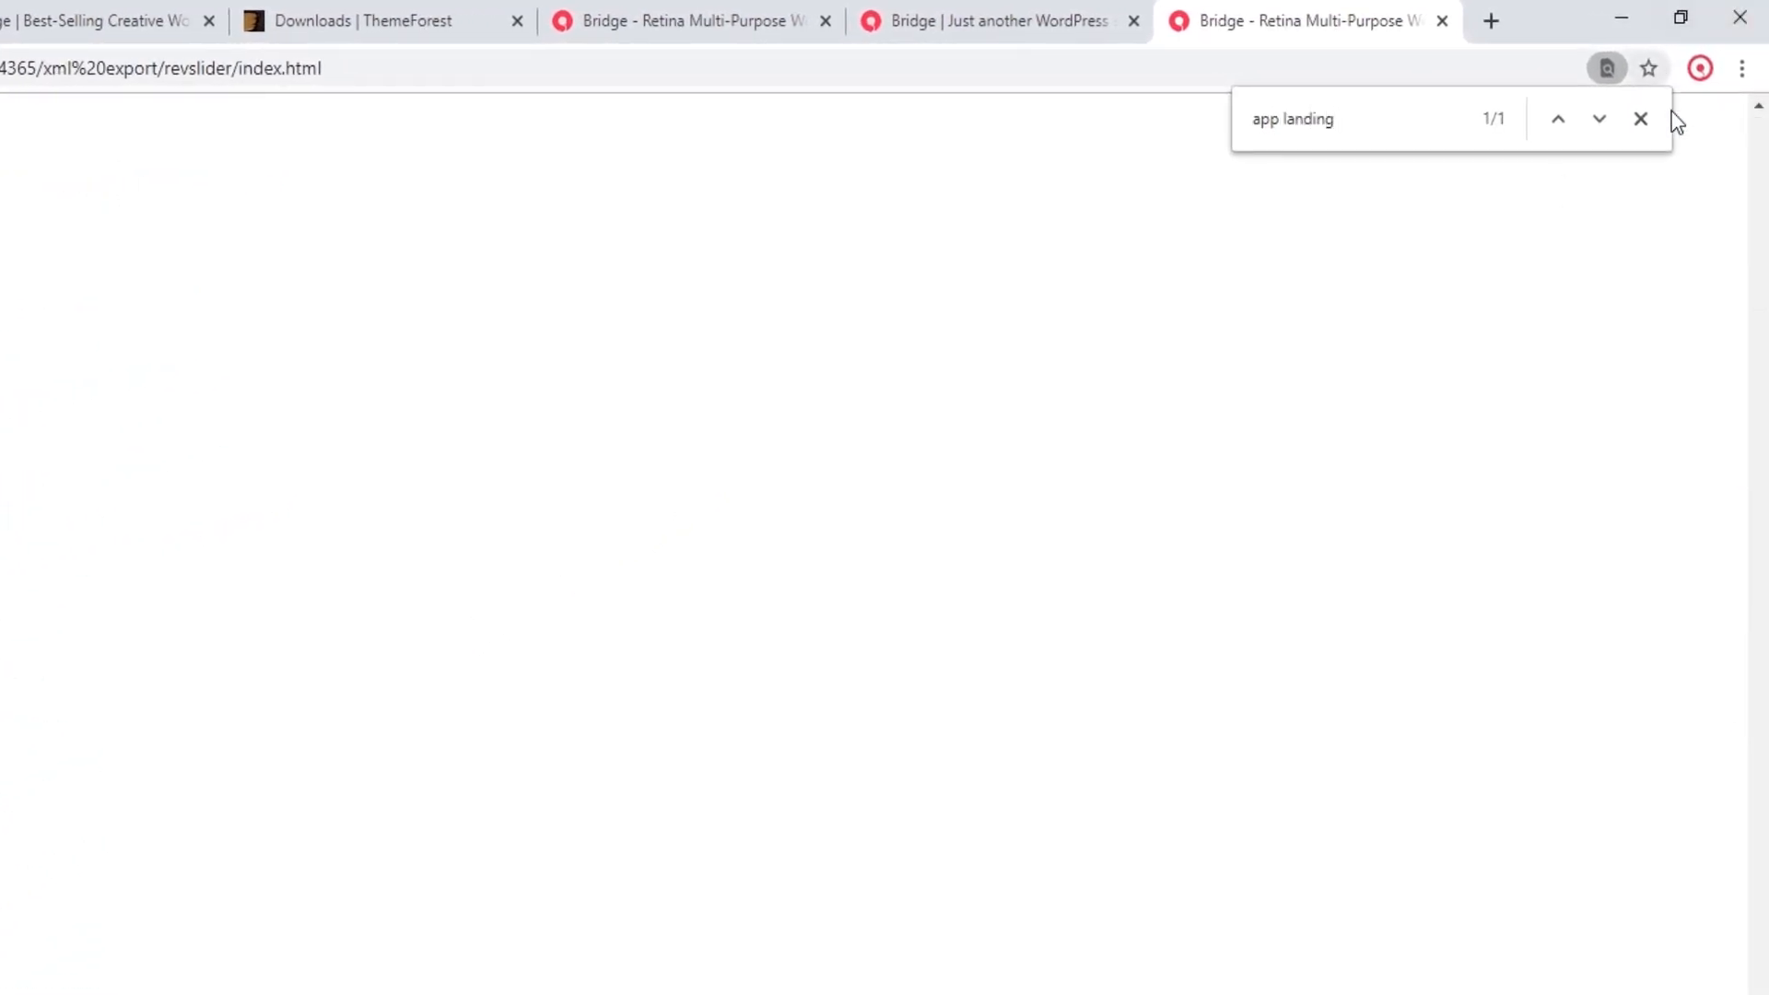
click(1642, 130)
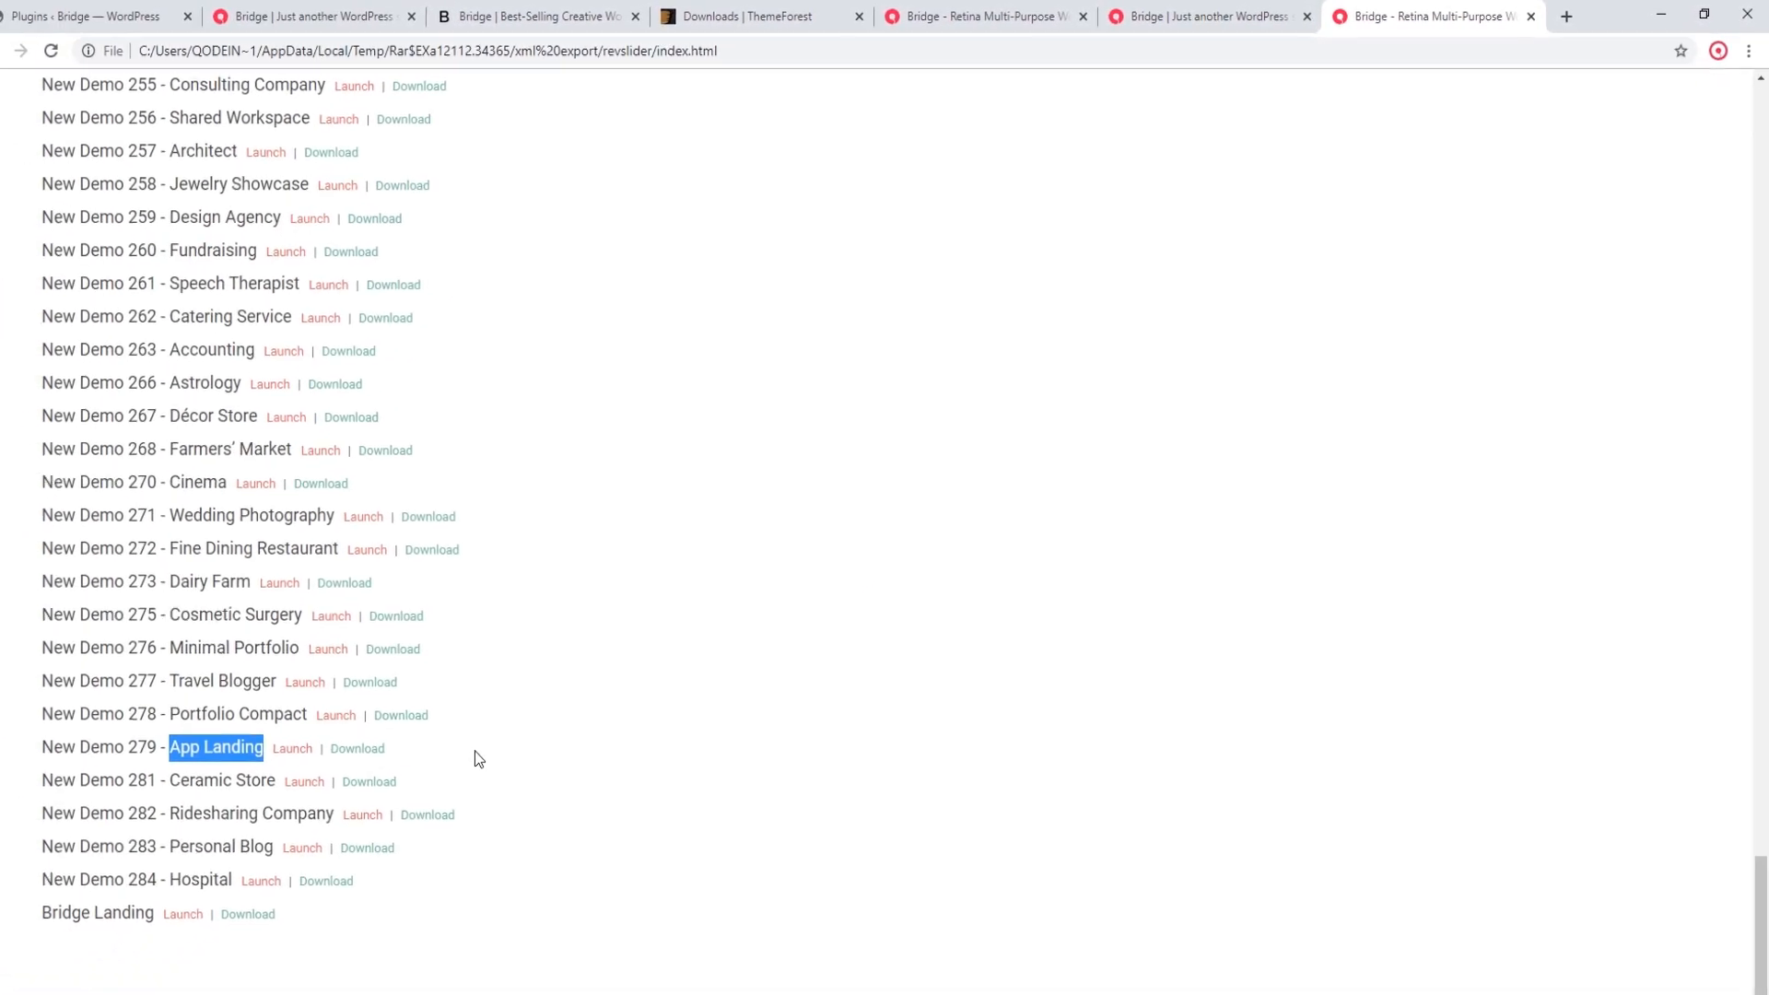
click(468, 751)
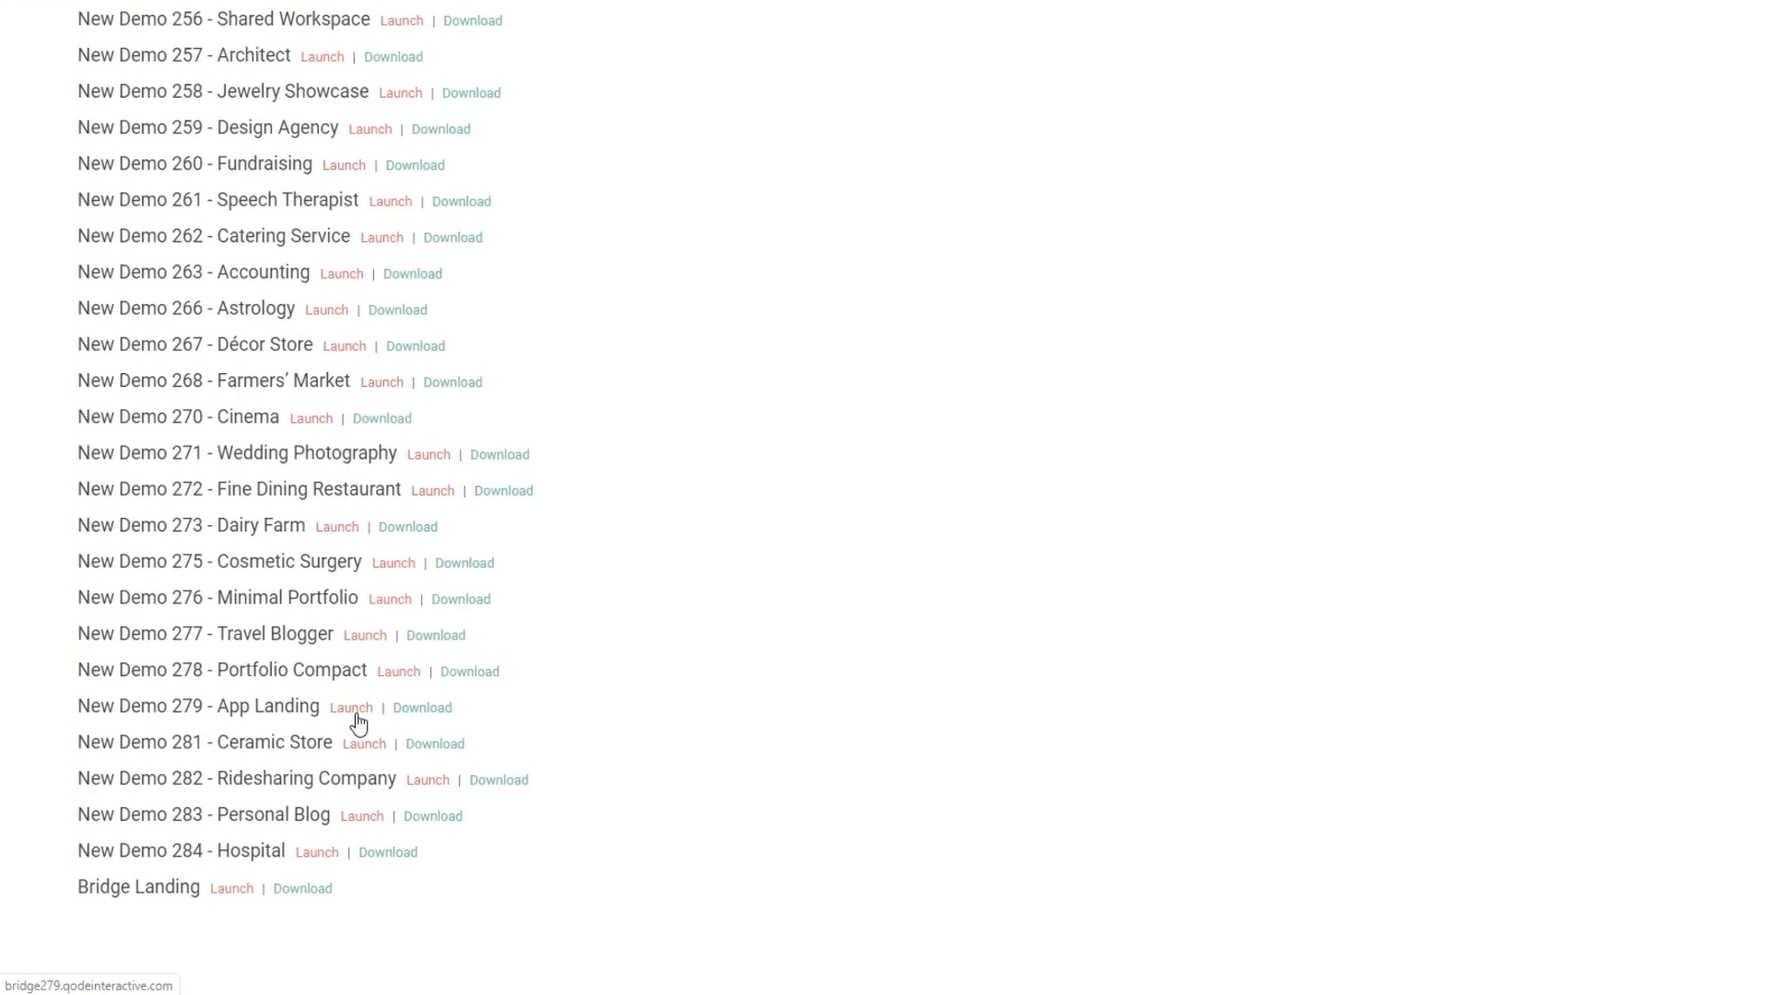
click(531, 636)
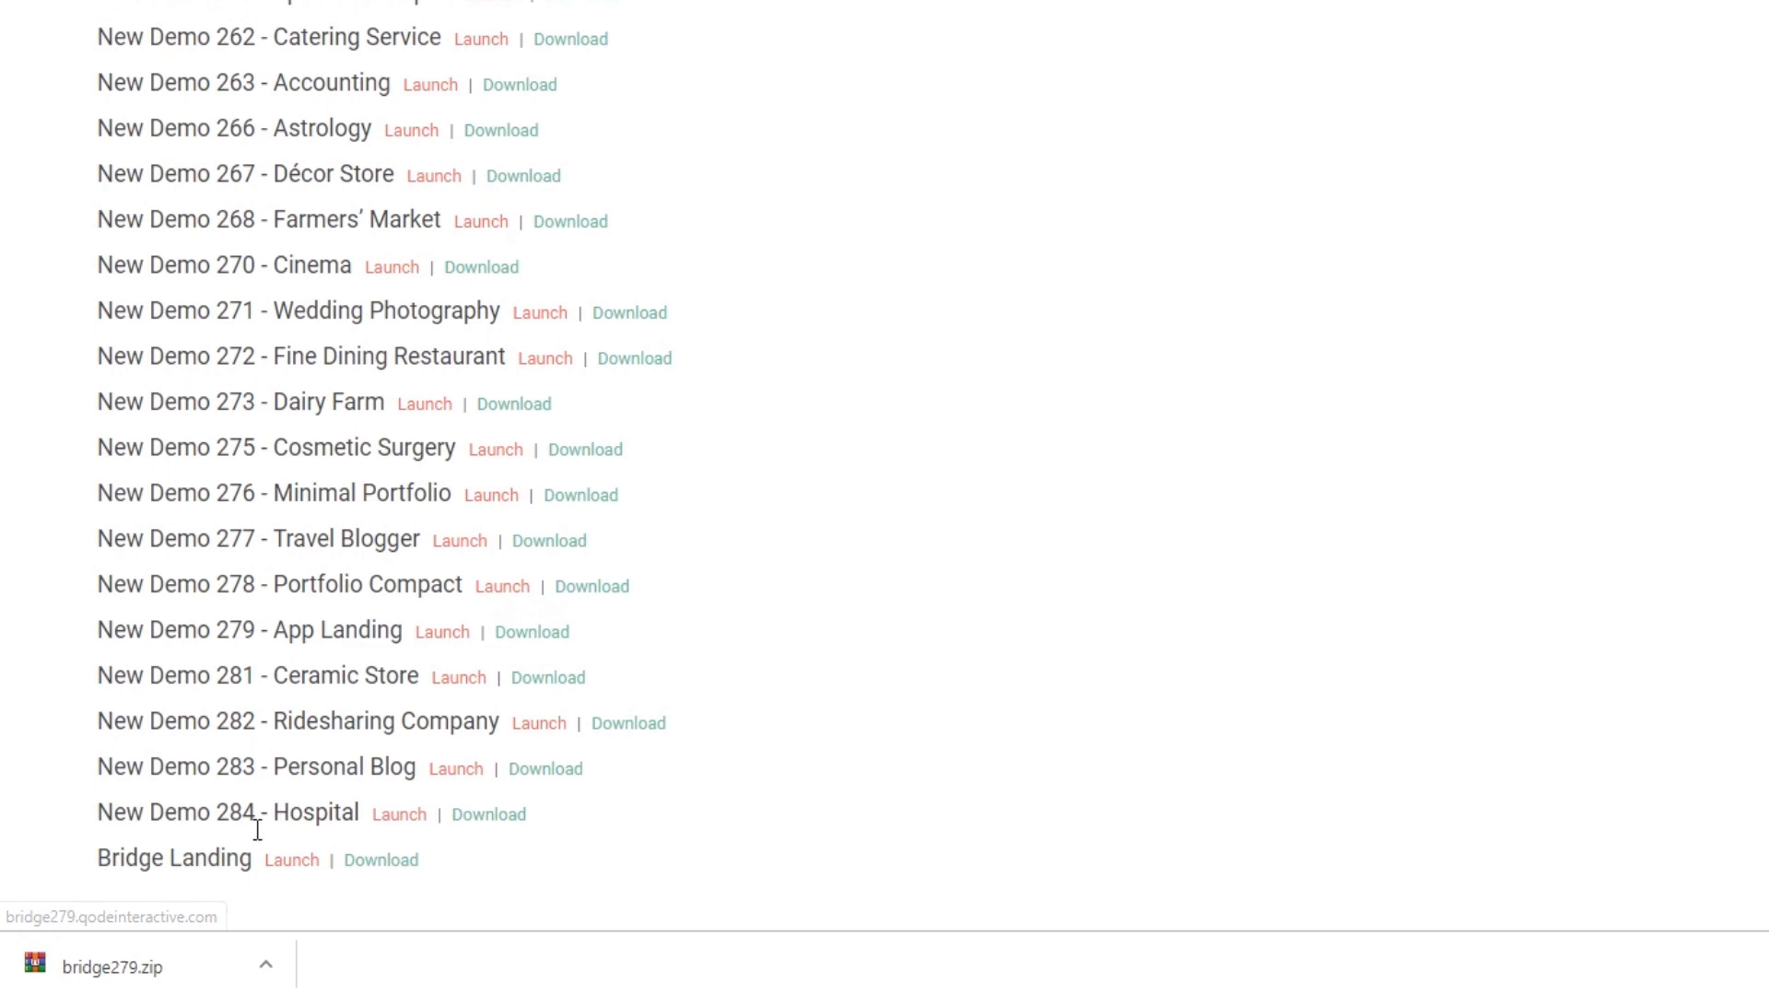
Step: Open the downloaded bridge279.zip and extract home-slider.zip from its bridge279 folder to the desktop
click(185, 964)
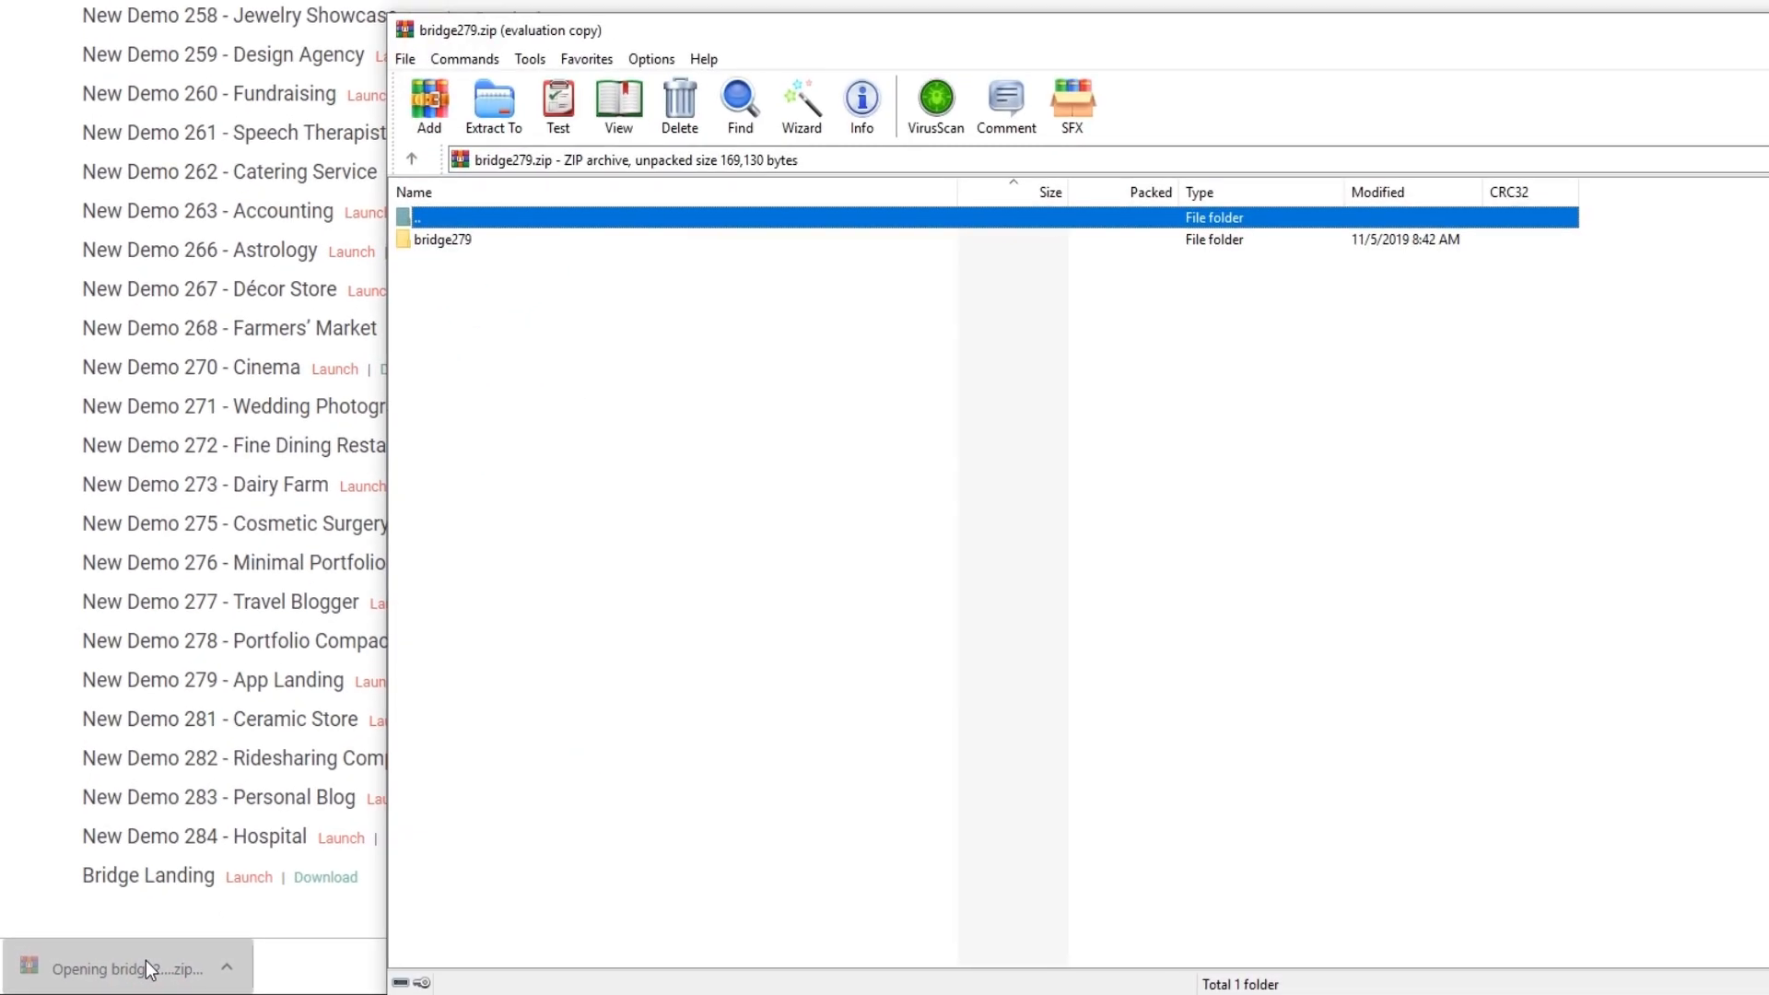
click(1308, 523)
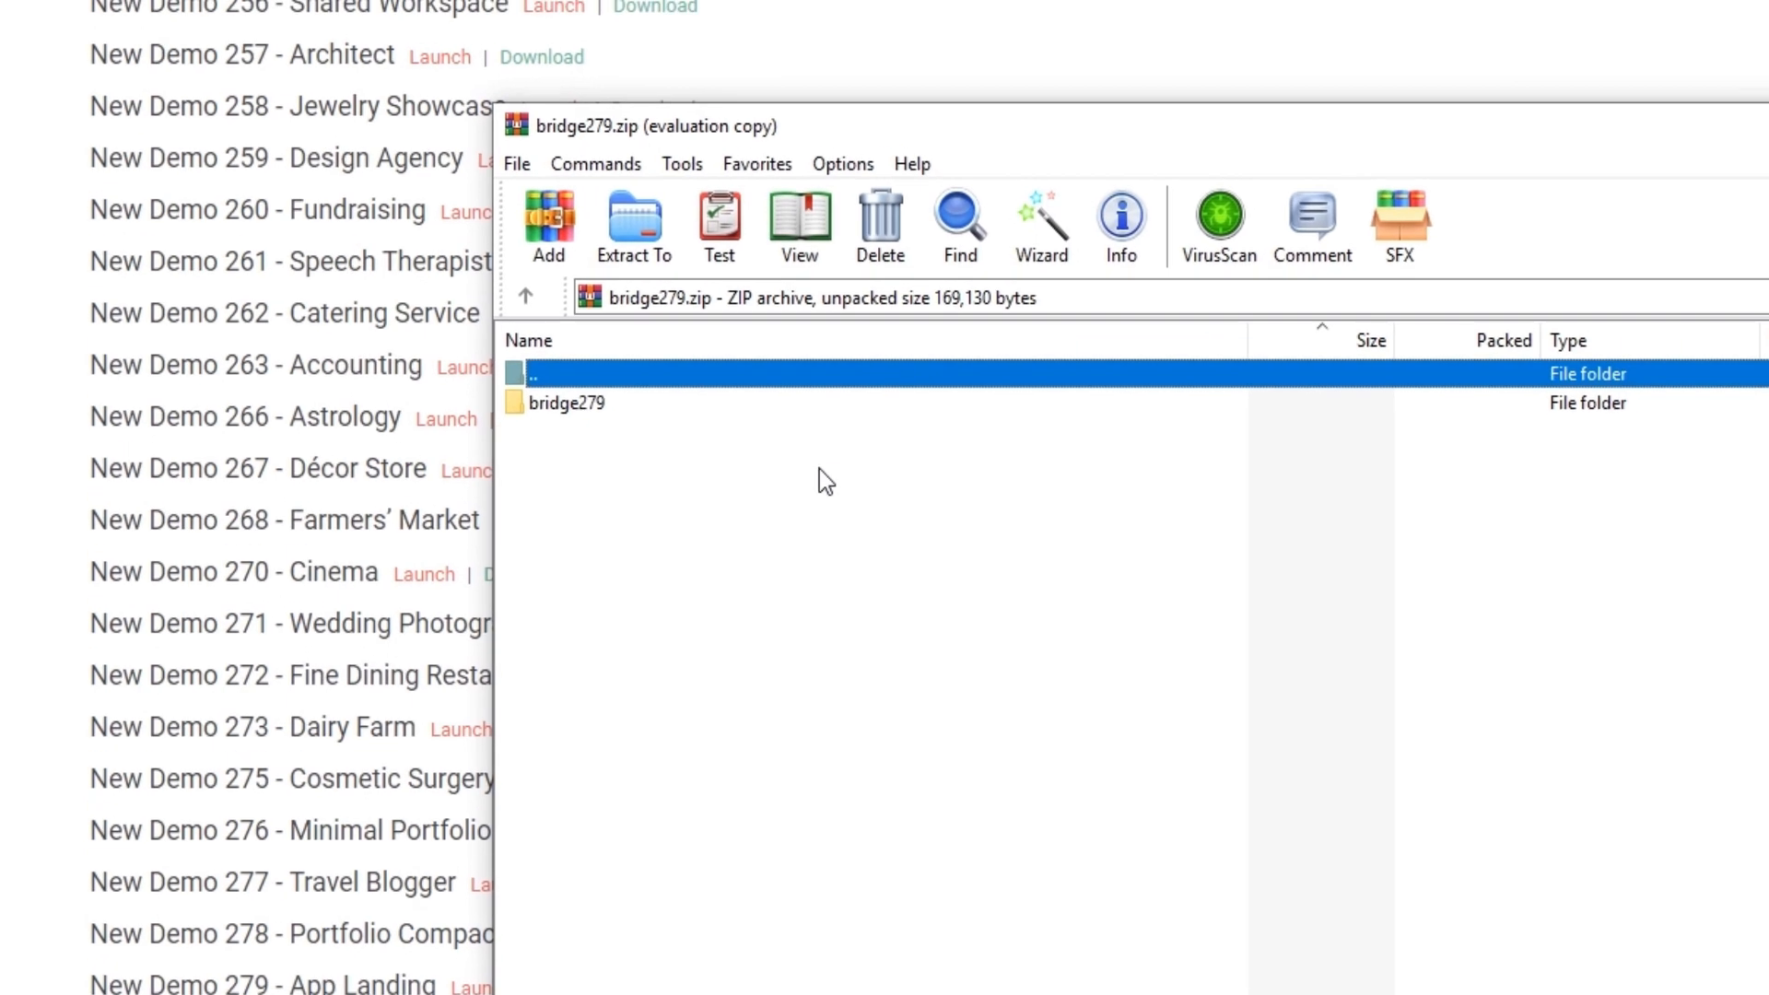
double_click(564, 405)
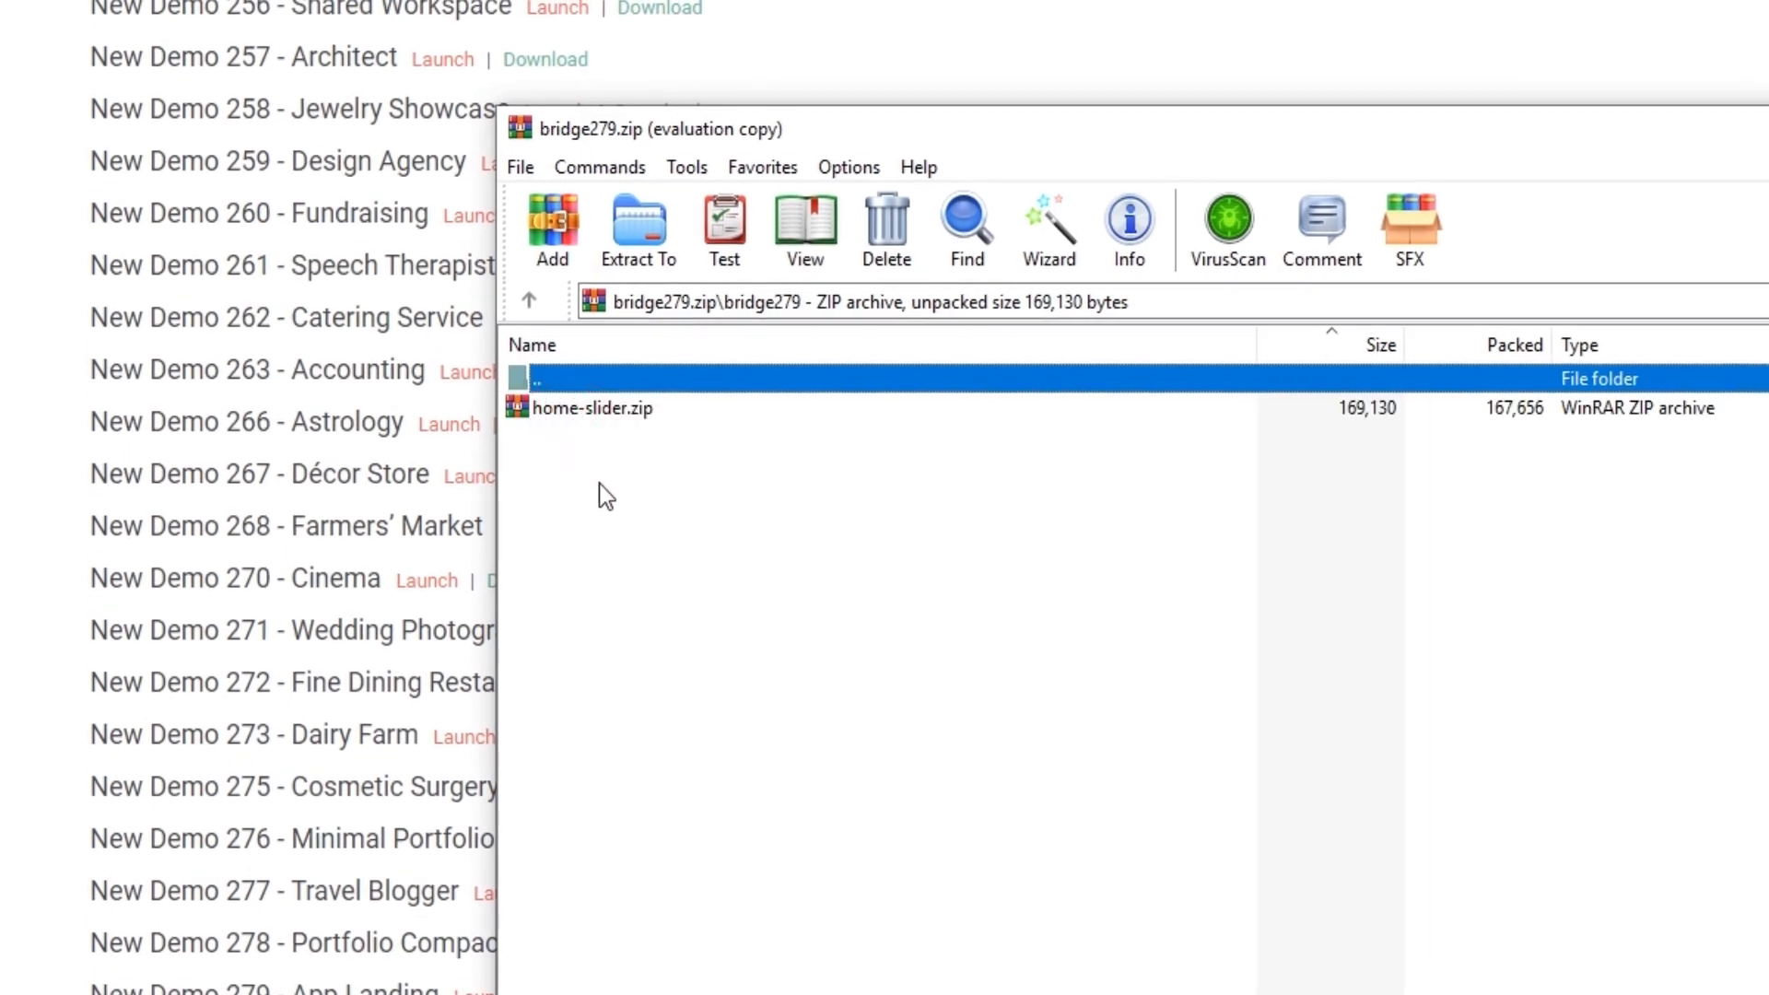
click(1659, 8)
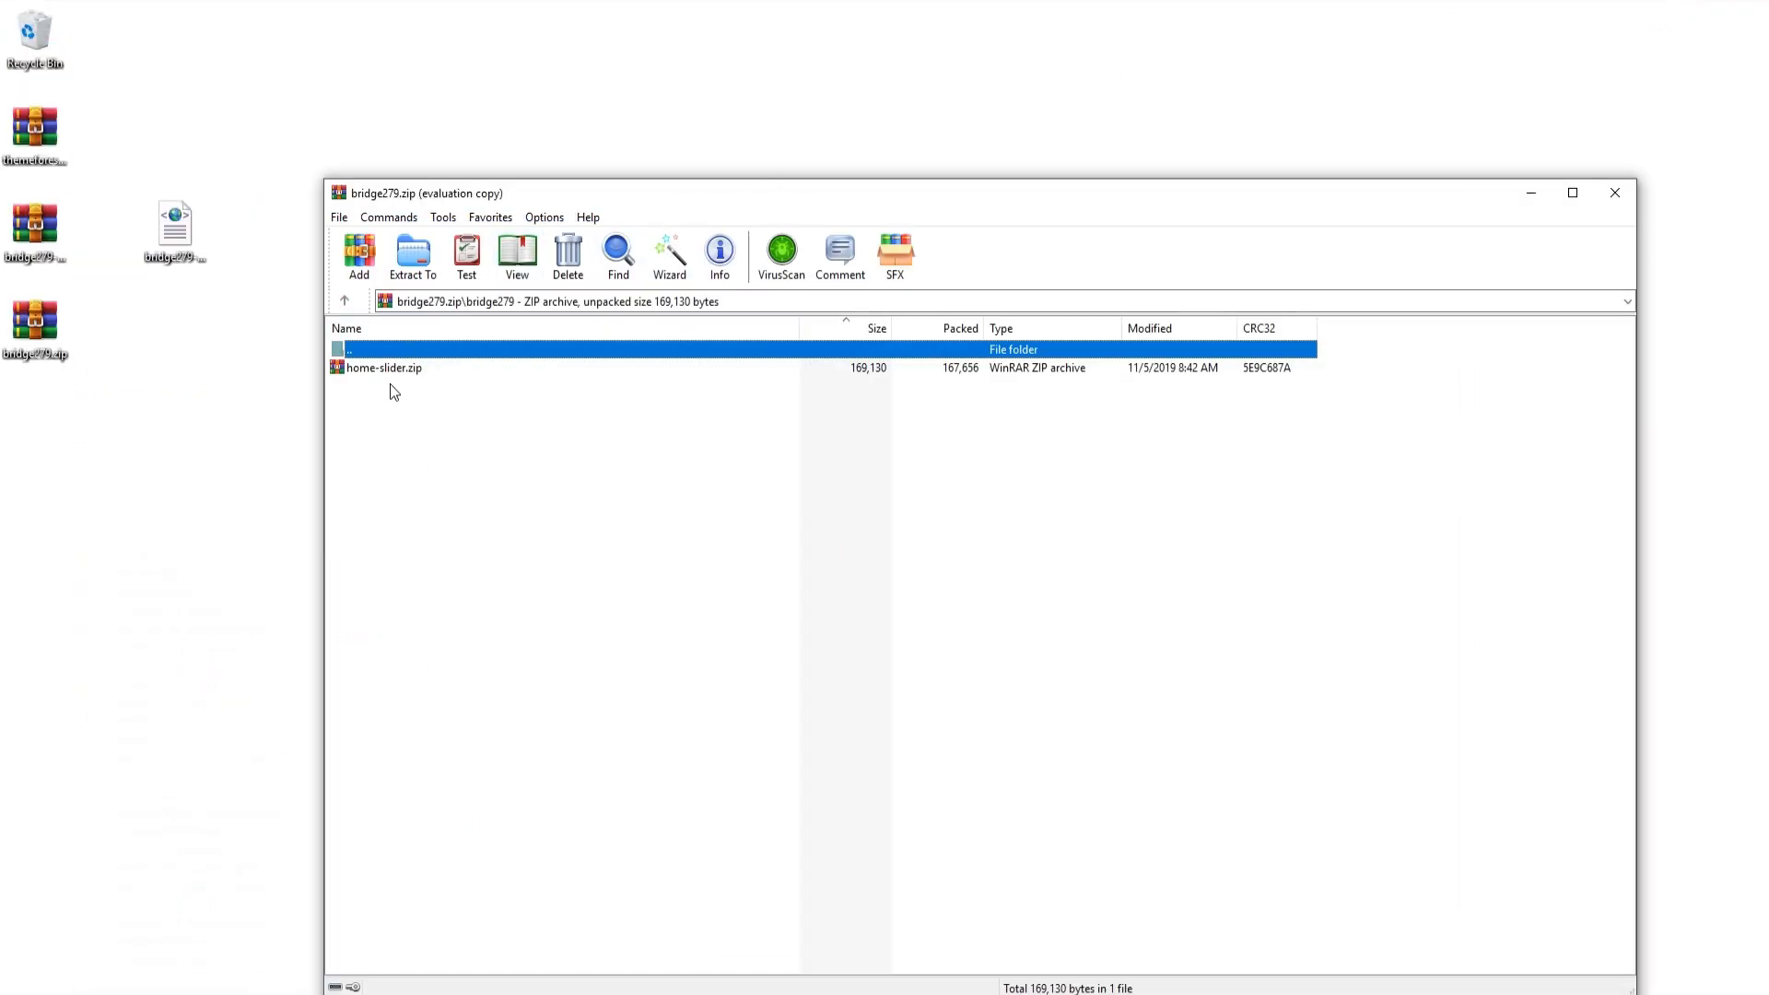
drag(398, 369, 93, 444)
Step: Switch back to the browser, open Slider Revolution in the site admin and manually import home-slider.zip from the desktop
key(alt+Tab)
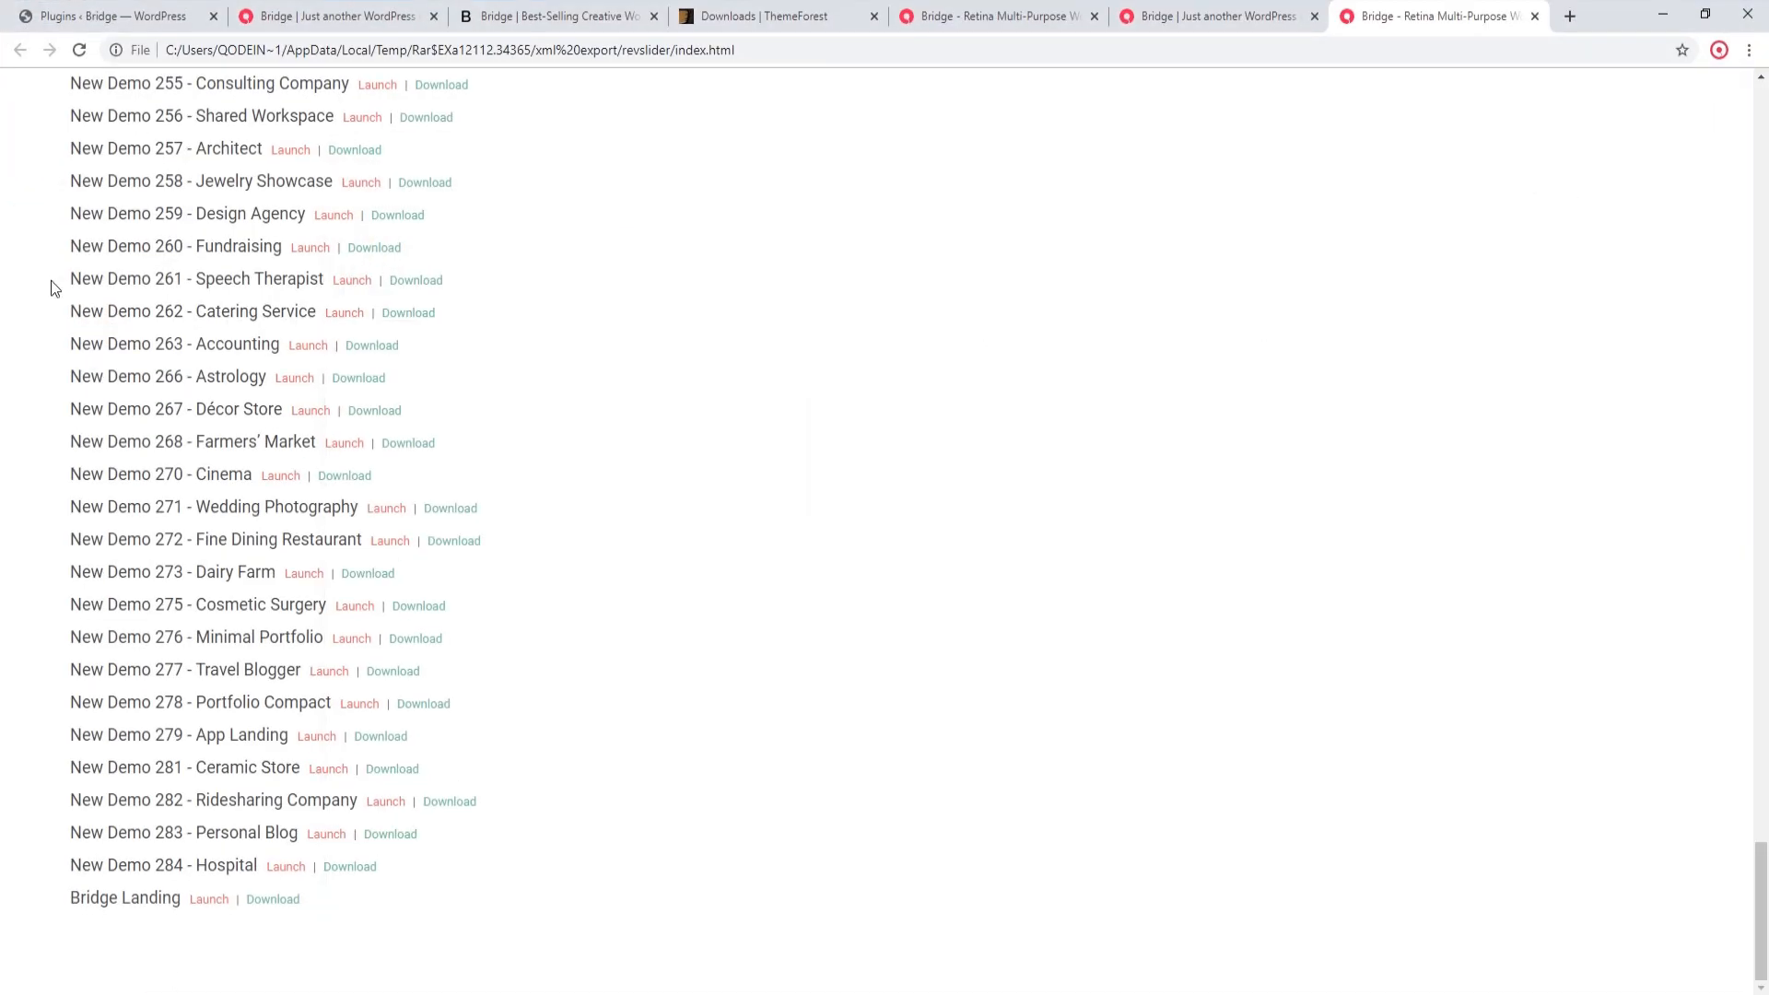
click(83, 16)
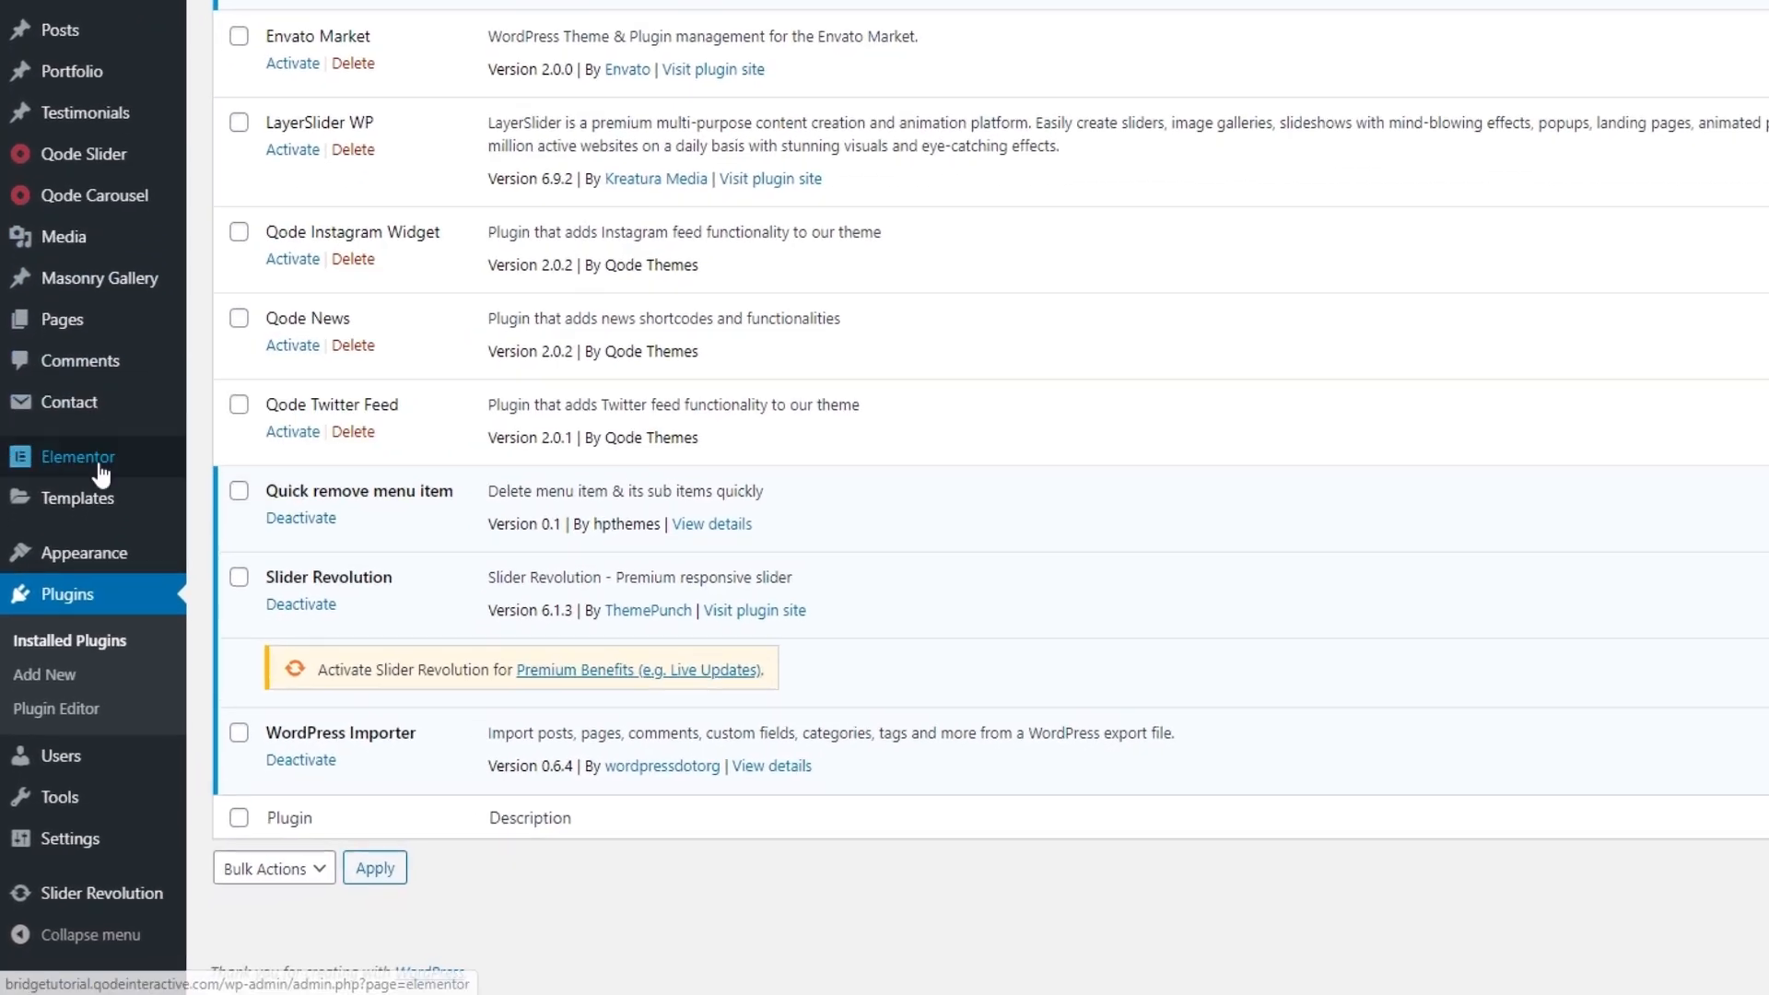
click(127, 887)
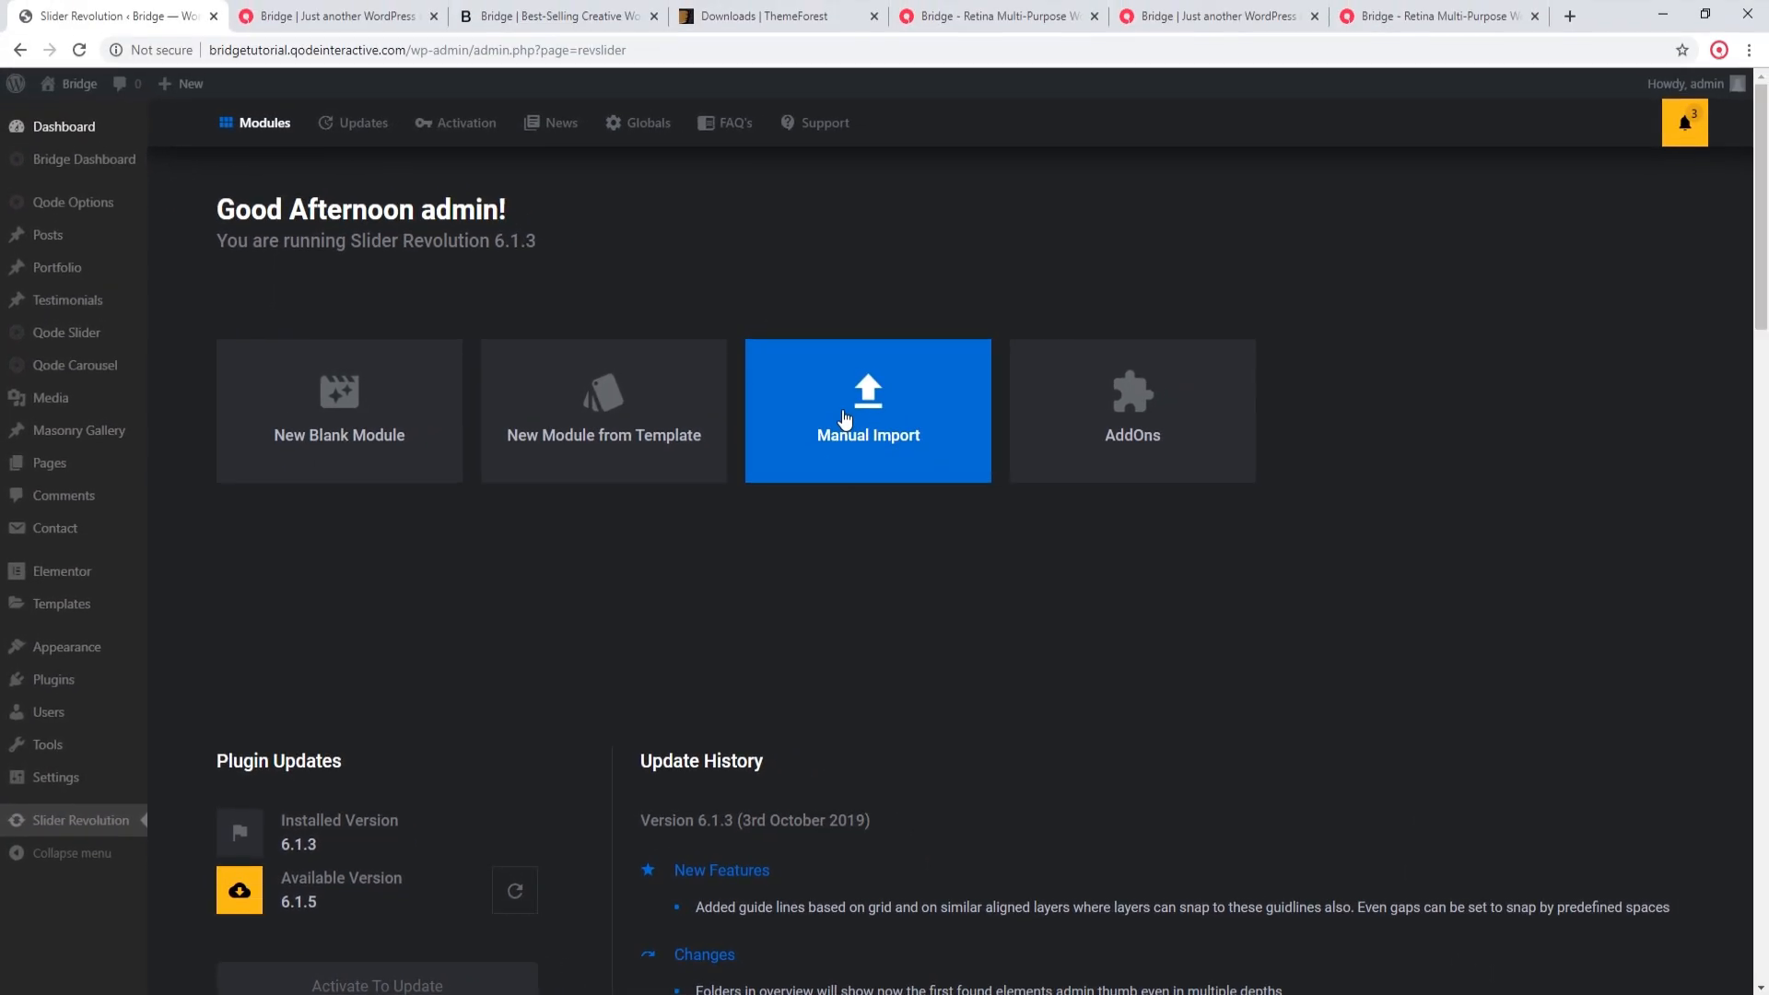
click(842, 416)
click(919, 577)
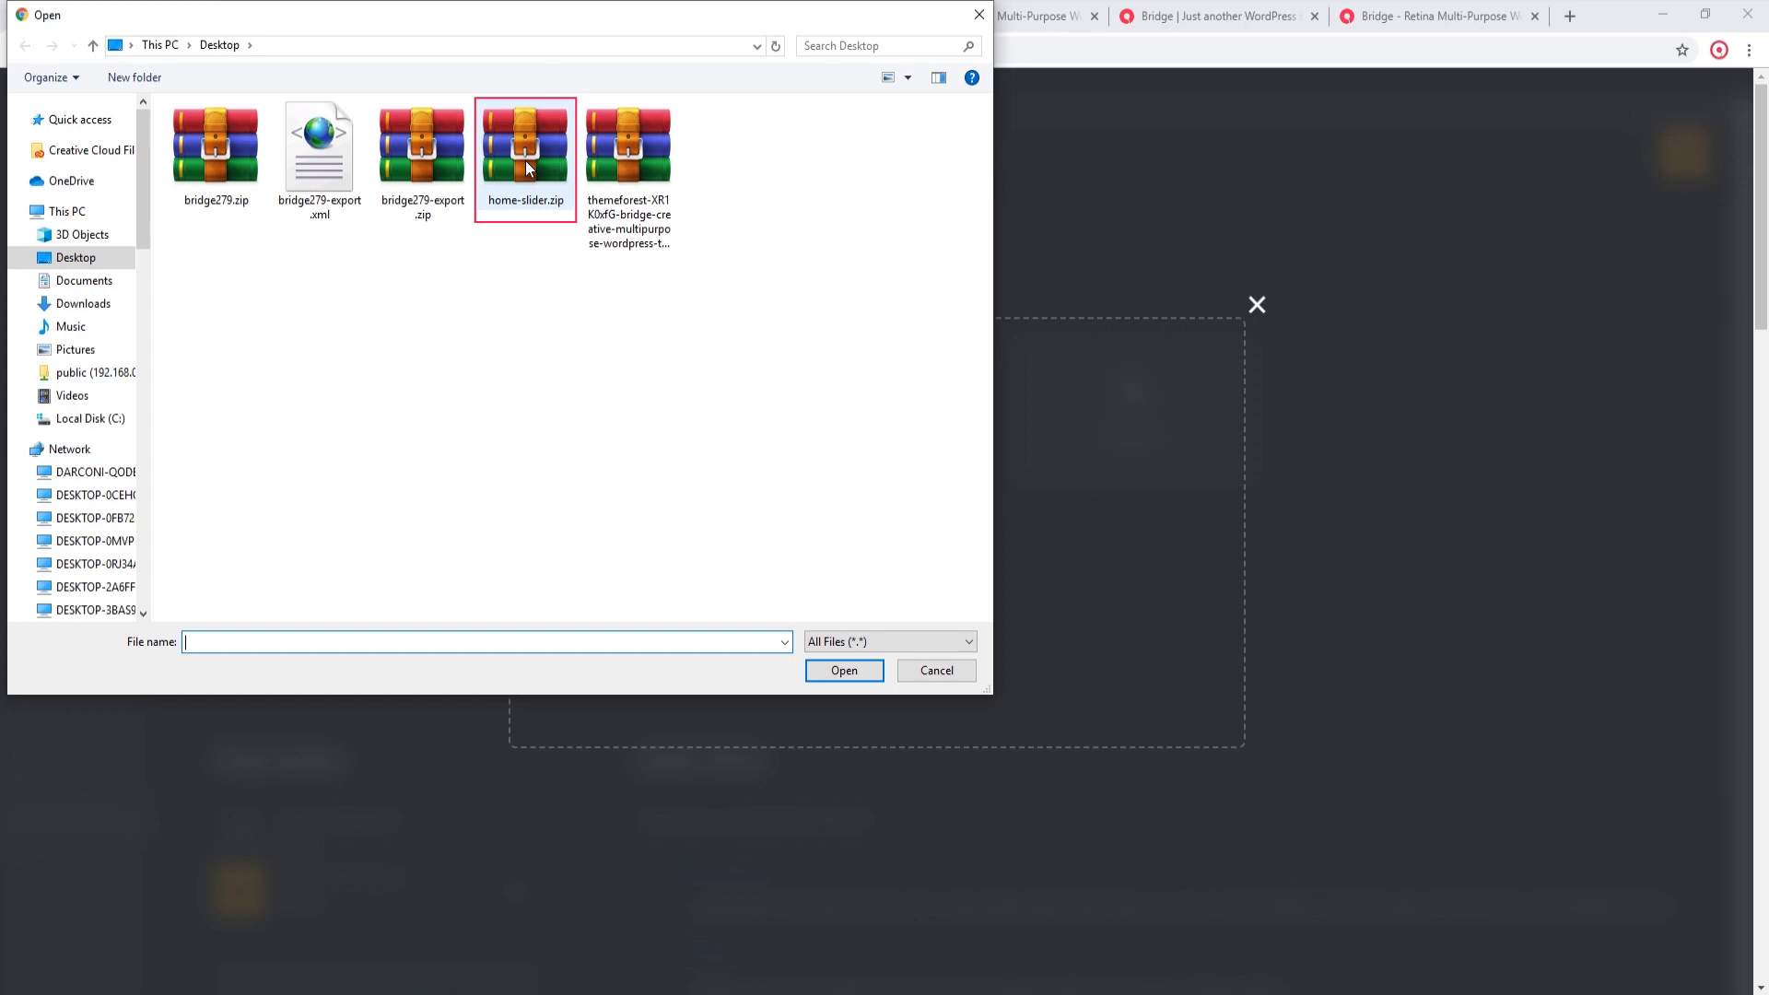
click(526, 160)
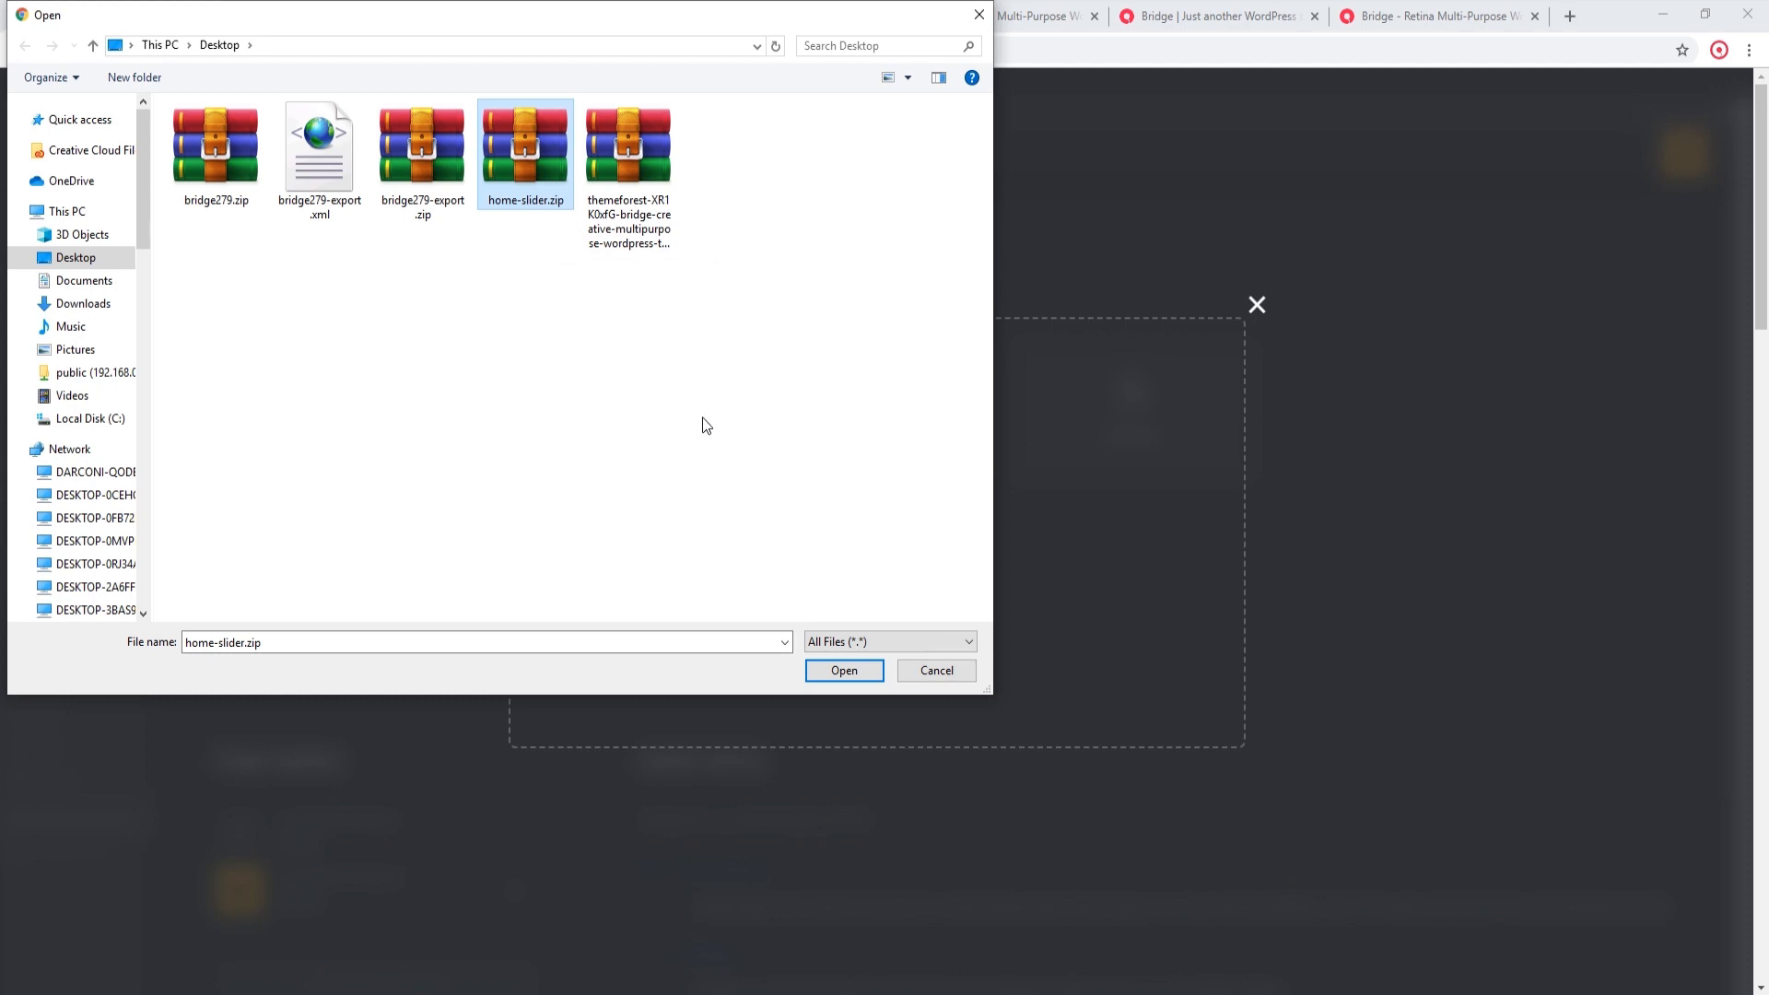
click(833, 671)
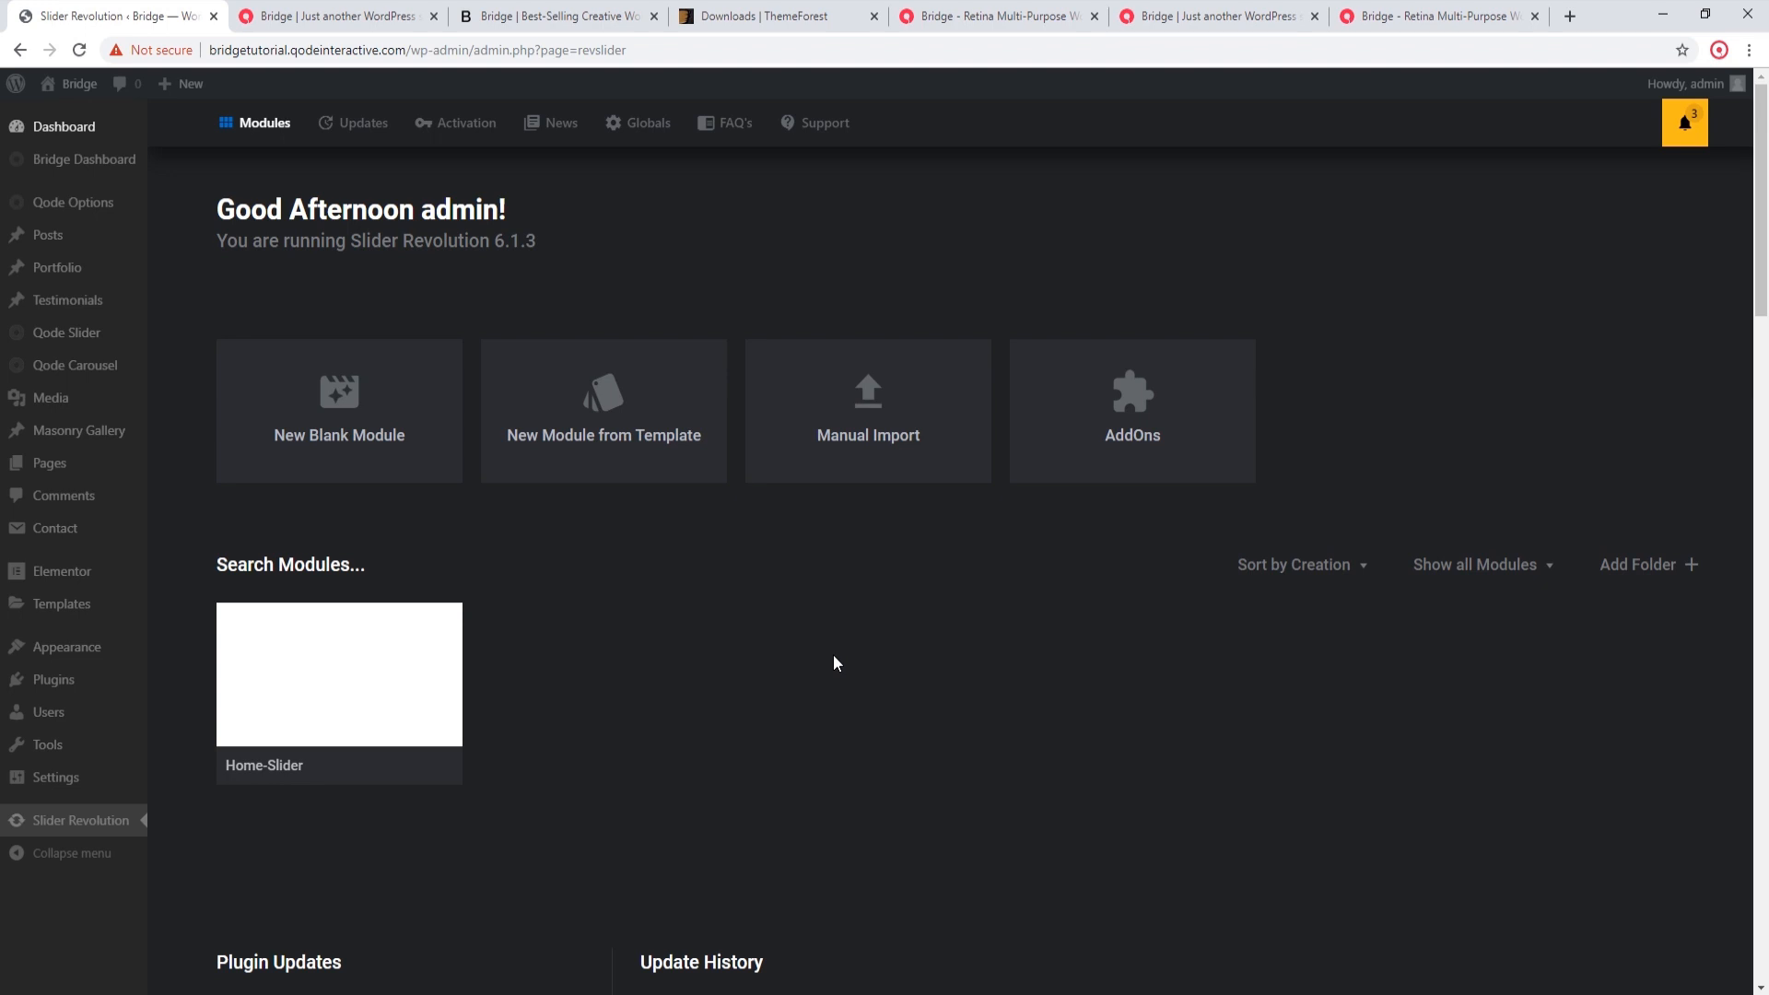
Step: Reload the site's homepage and open it for editing with Elementor
click(385, 11)
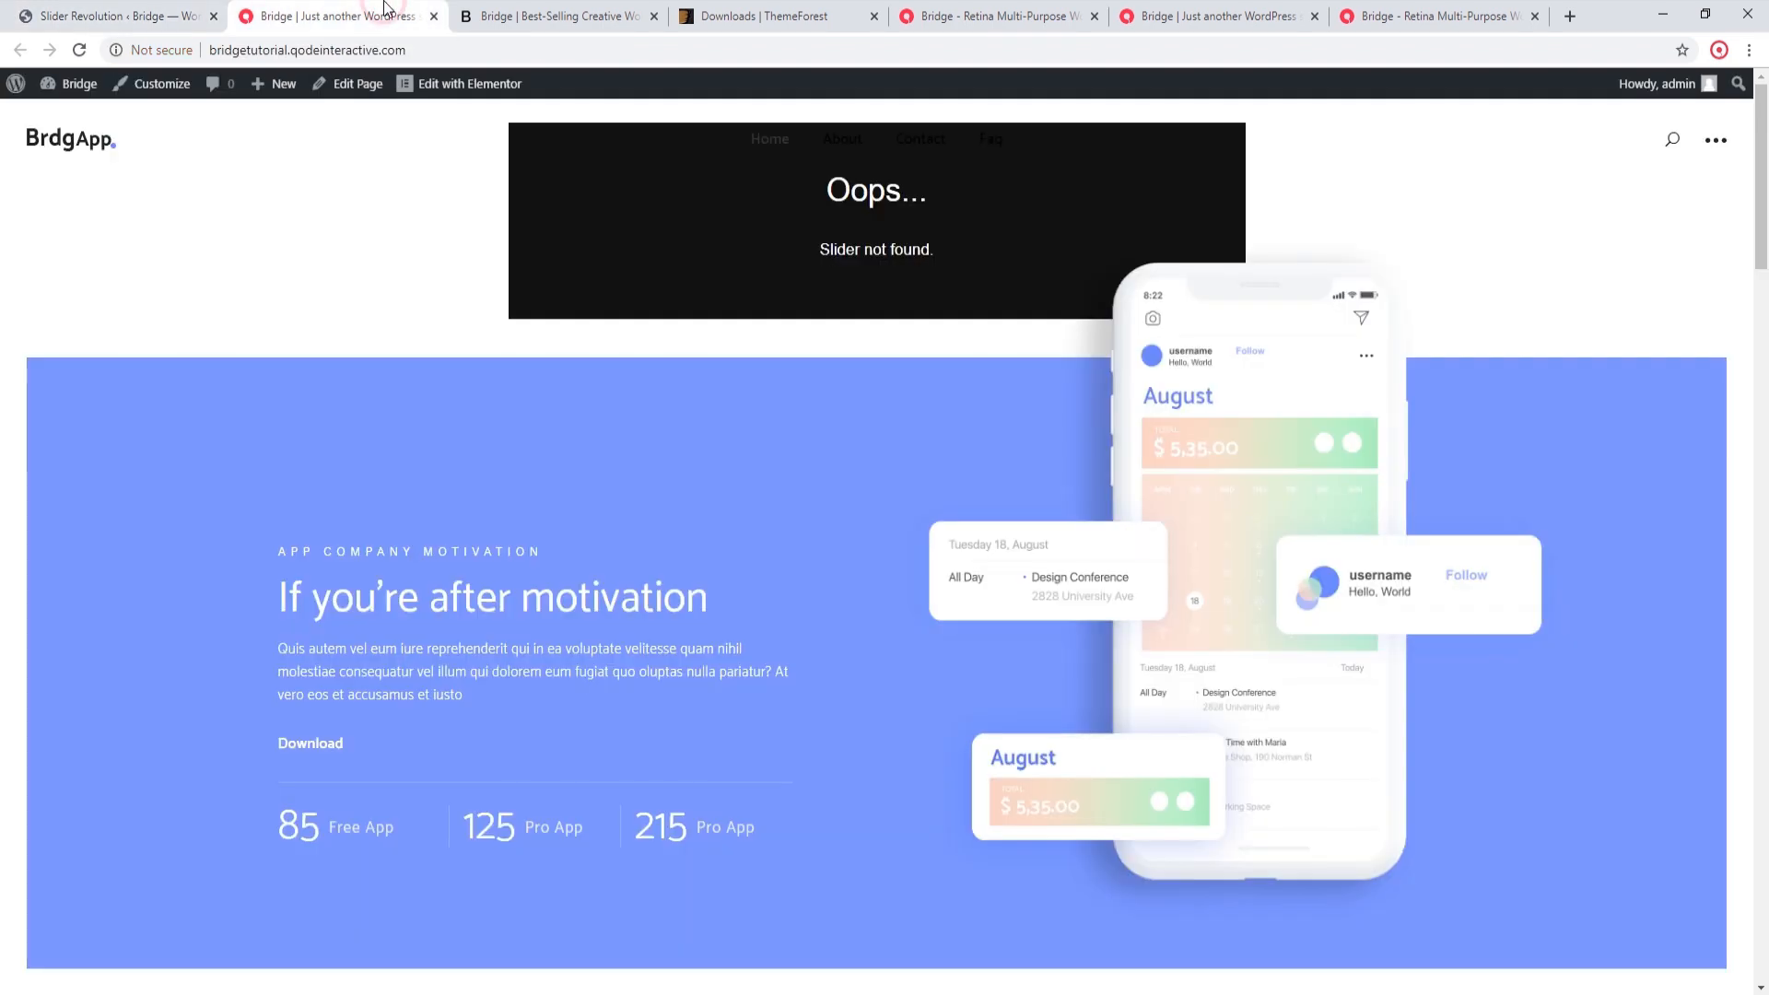
click(78, 51)
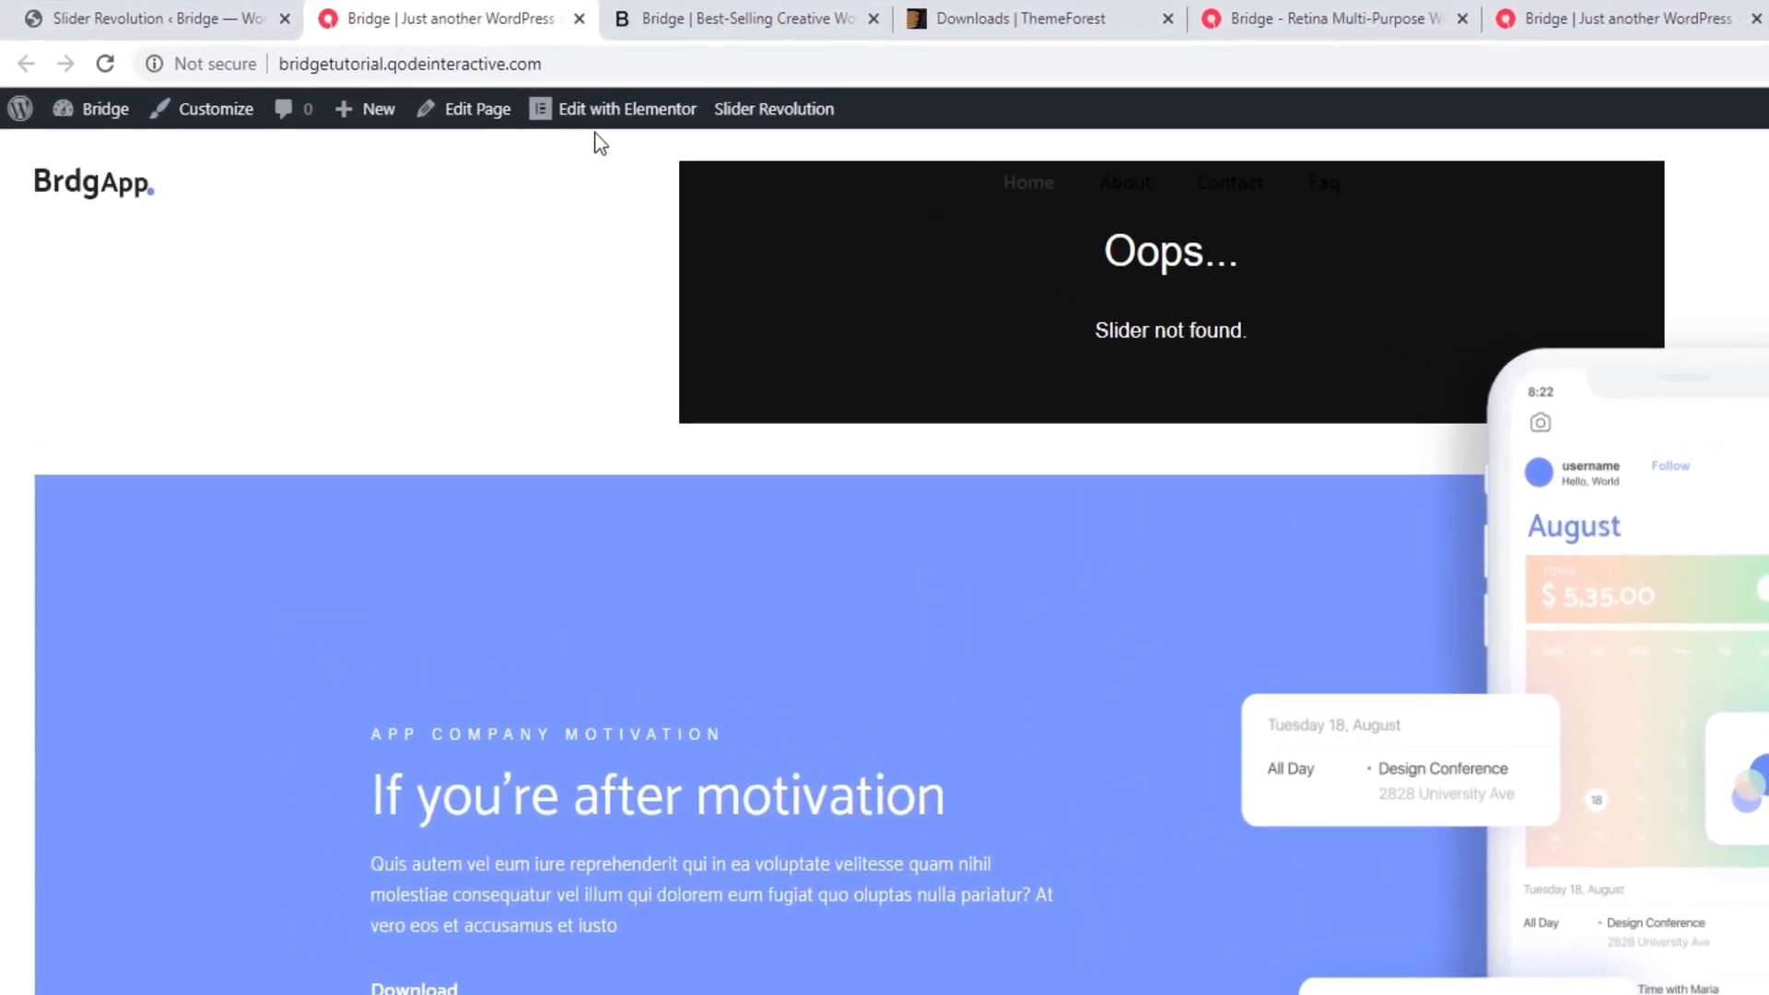
click(634, 113)
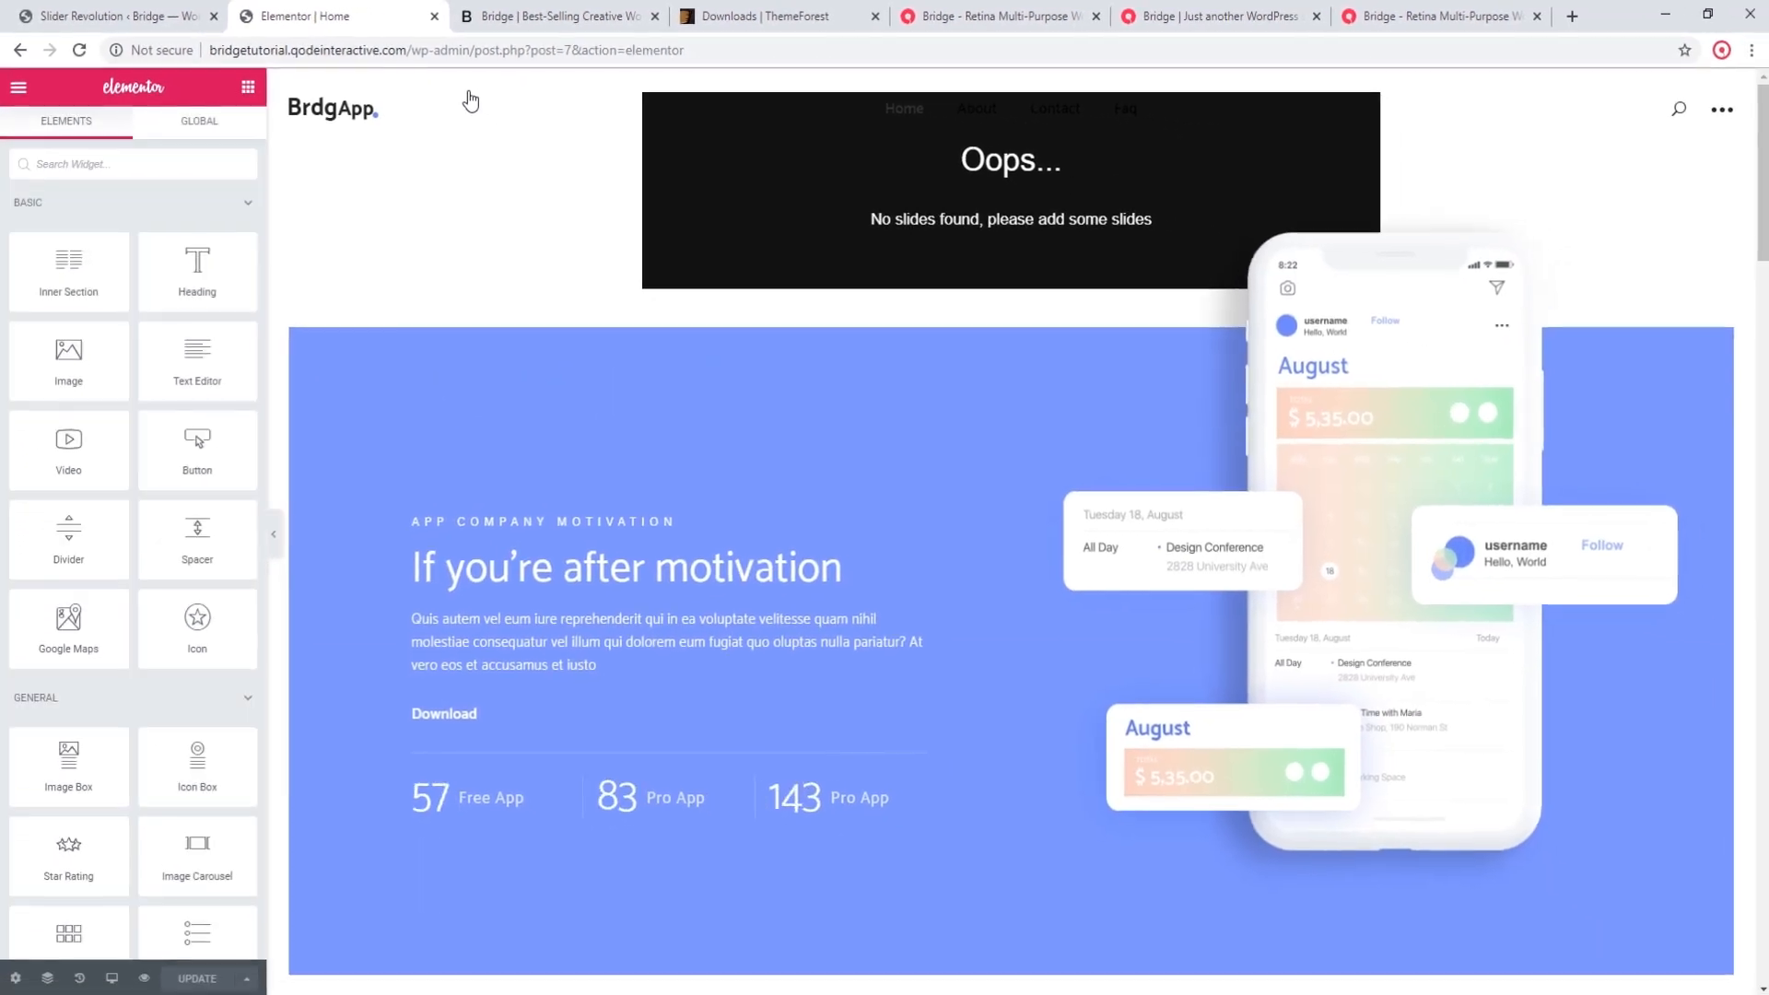
Step: Choose Home-Slider for the homepage's Slider Revolution element, toggle Home Page Only on and back off, and update the page
click(774, 184)
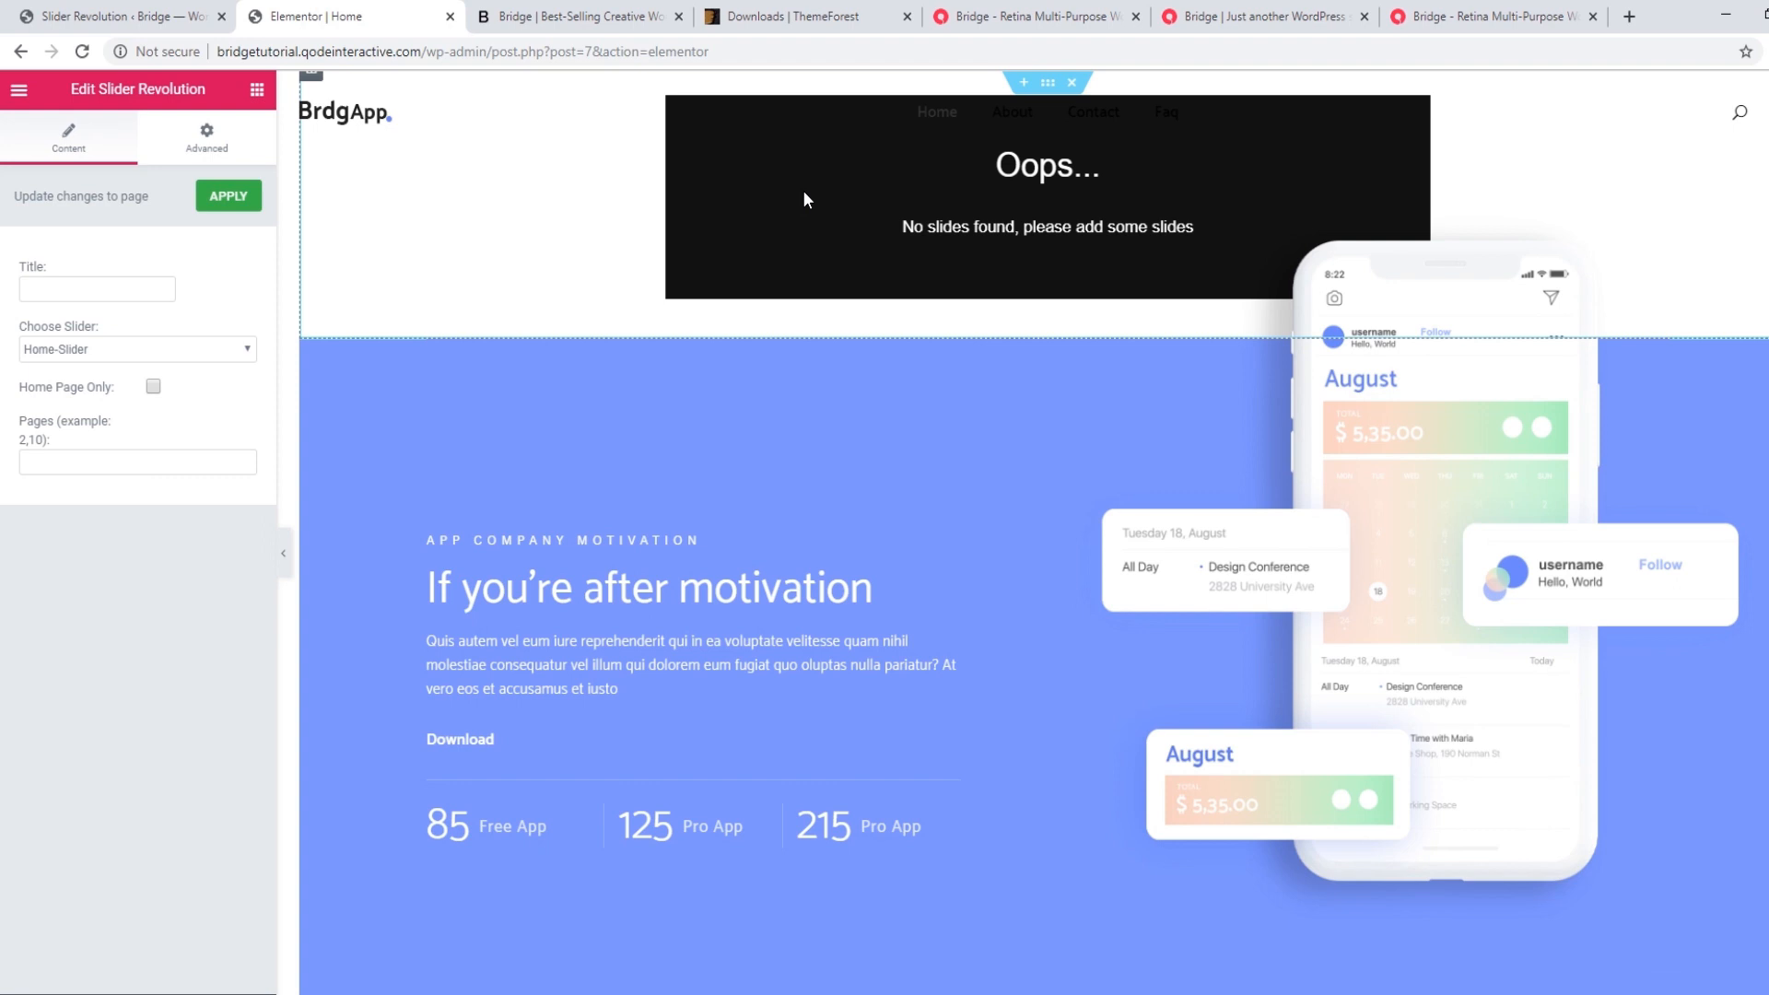
click(88, 349)
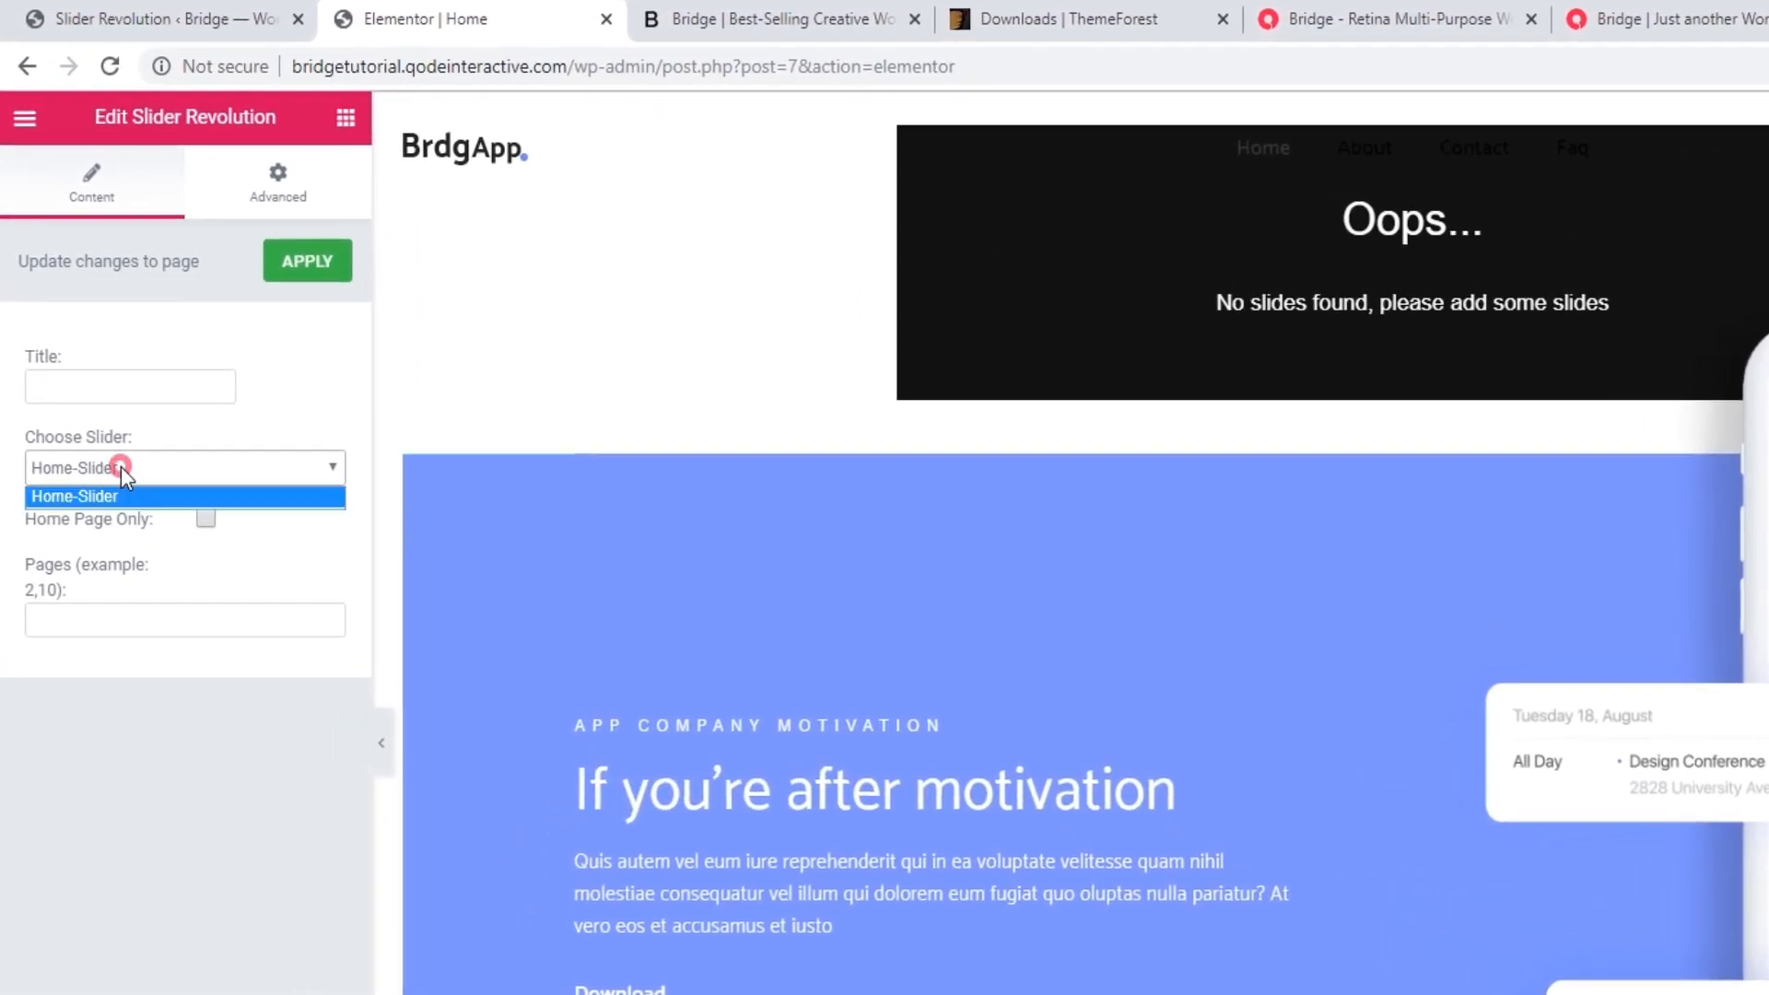
click(50, 496)
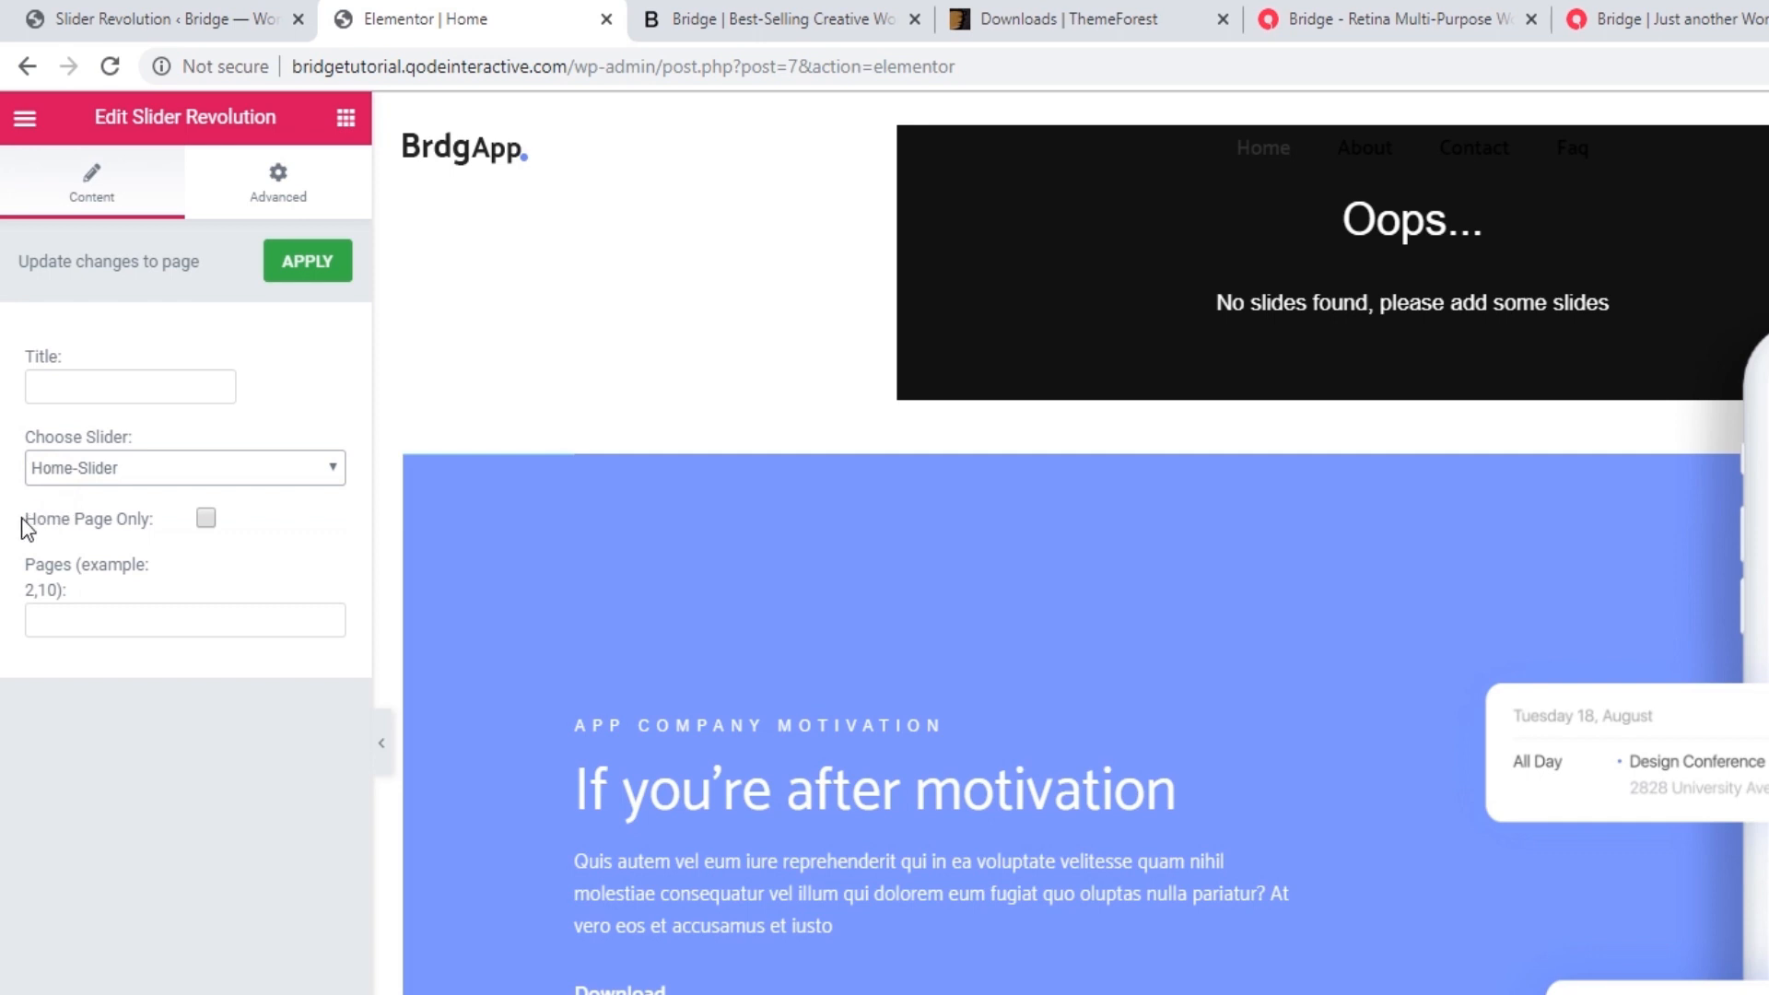
click(206, 519)
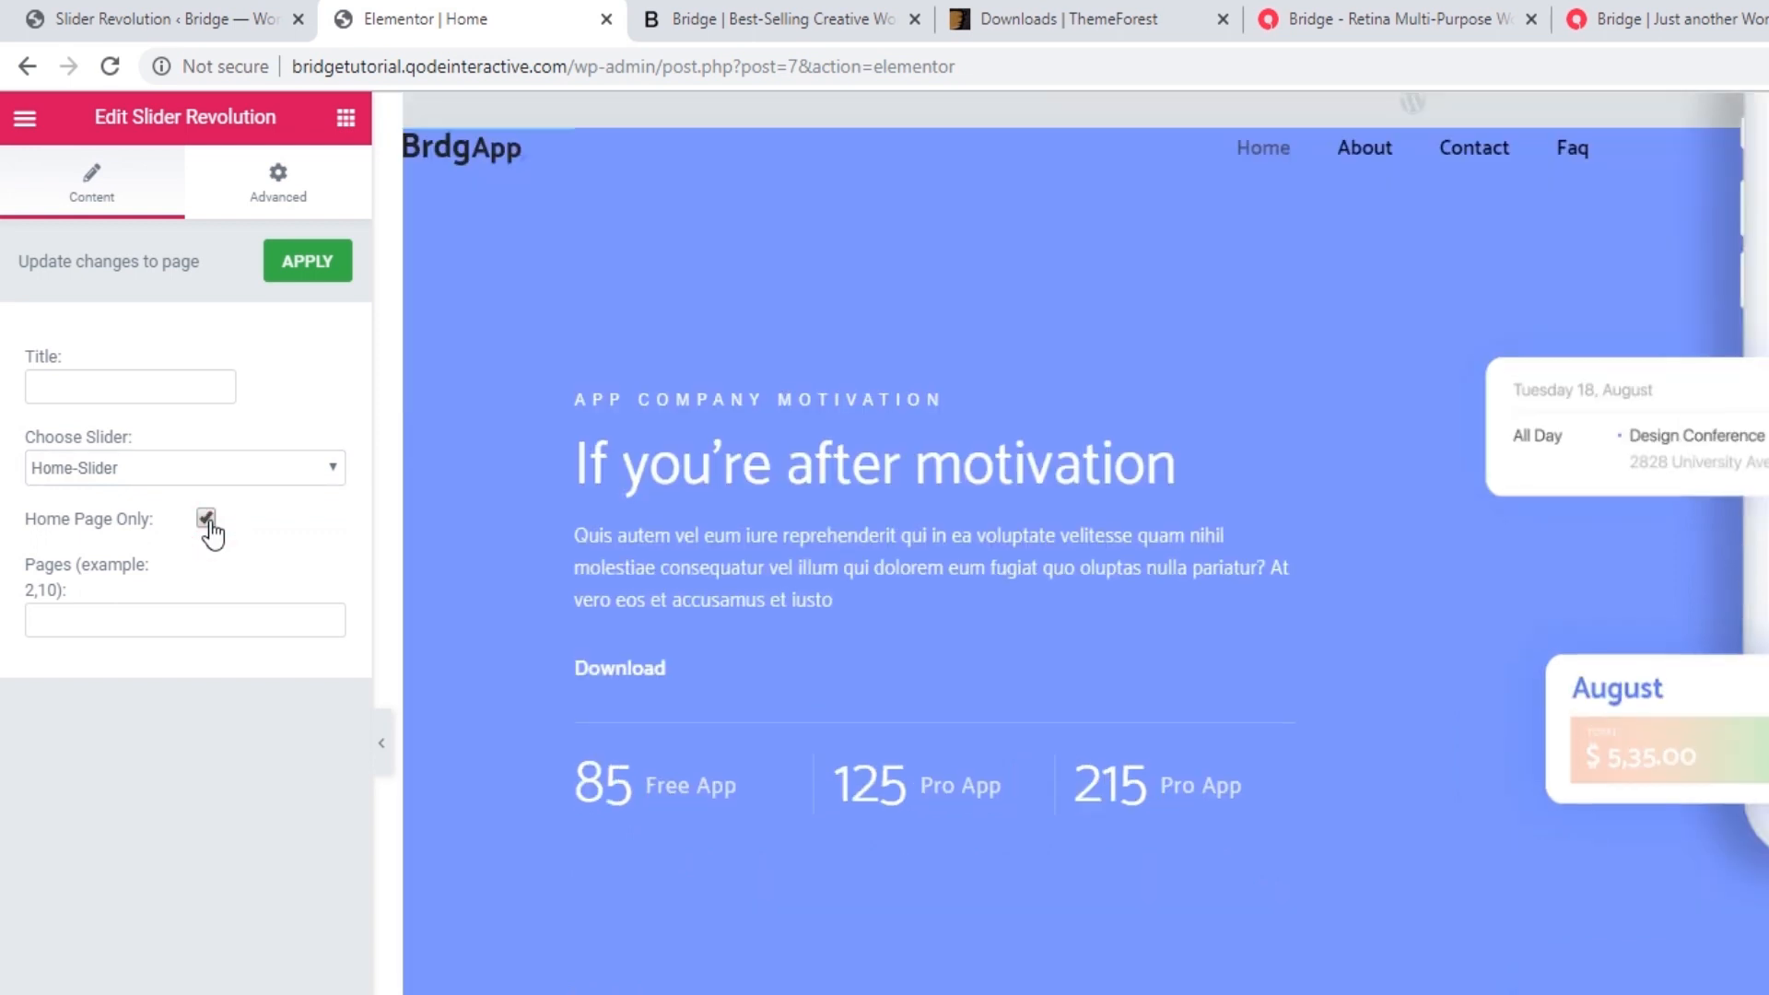
click(207, 520)
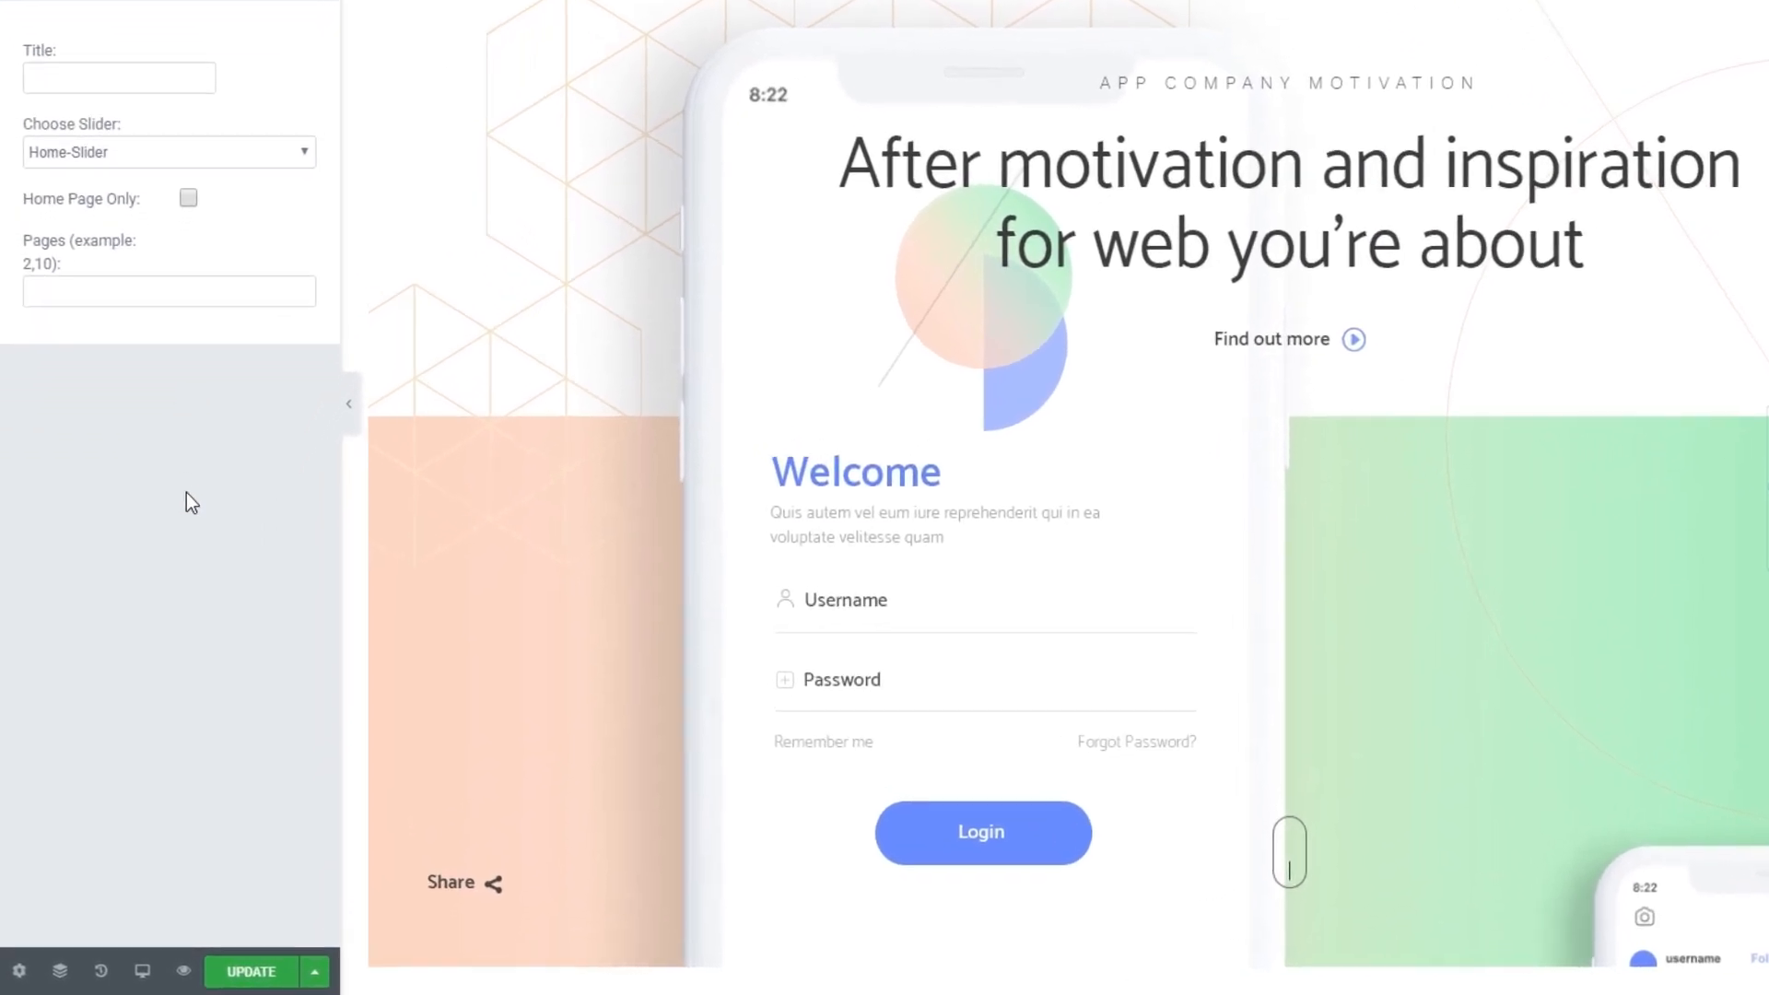
click(286, 971)
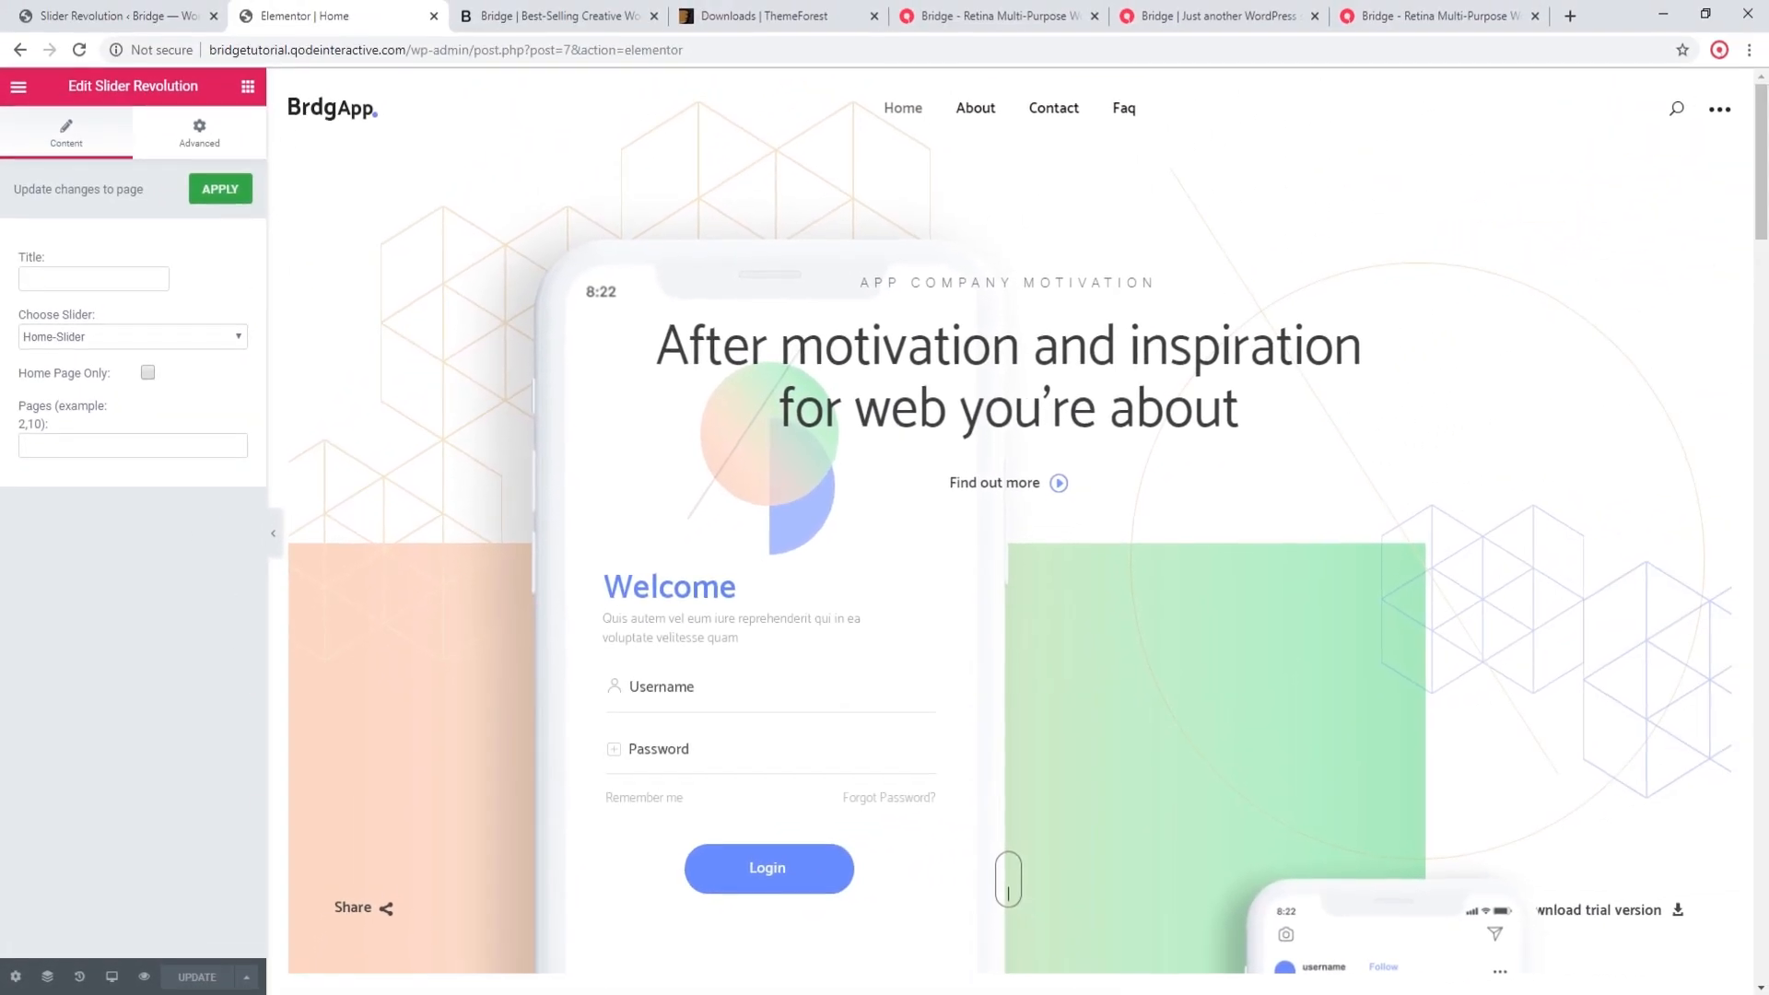
scroll(589, 636, down, 3)
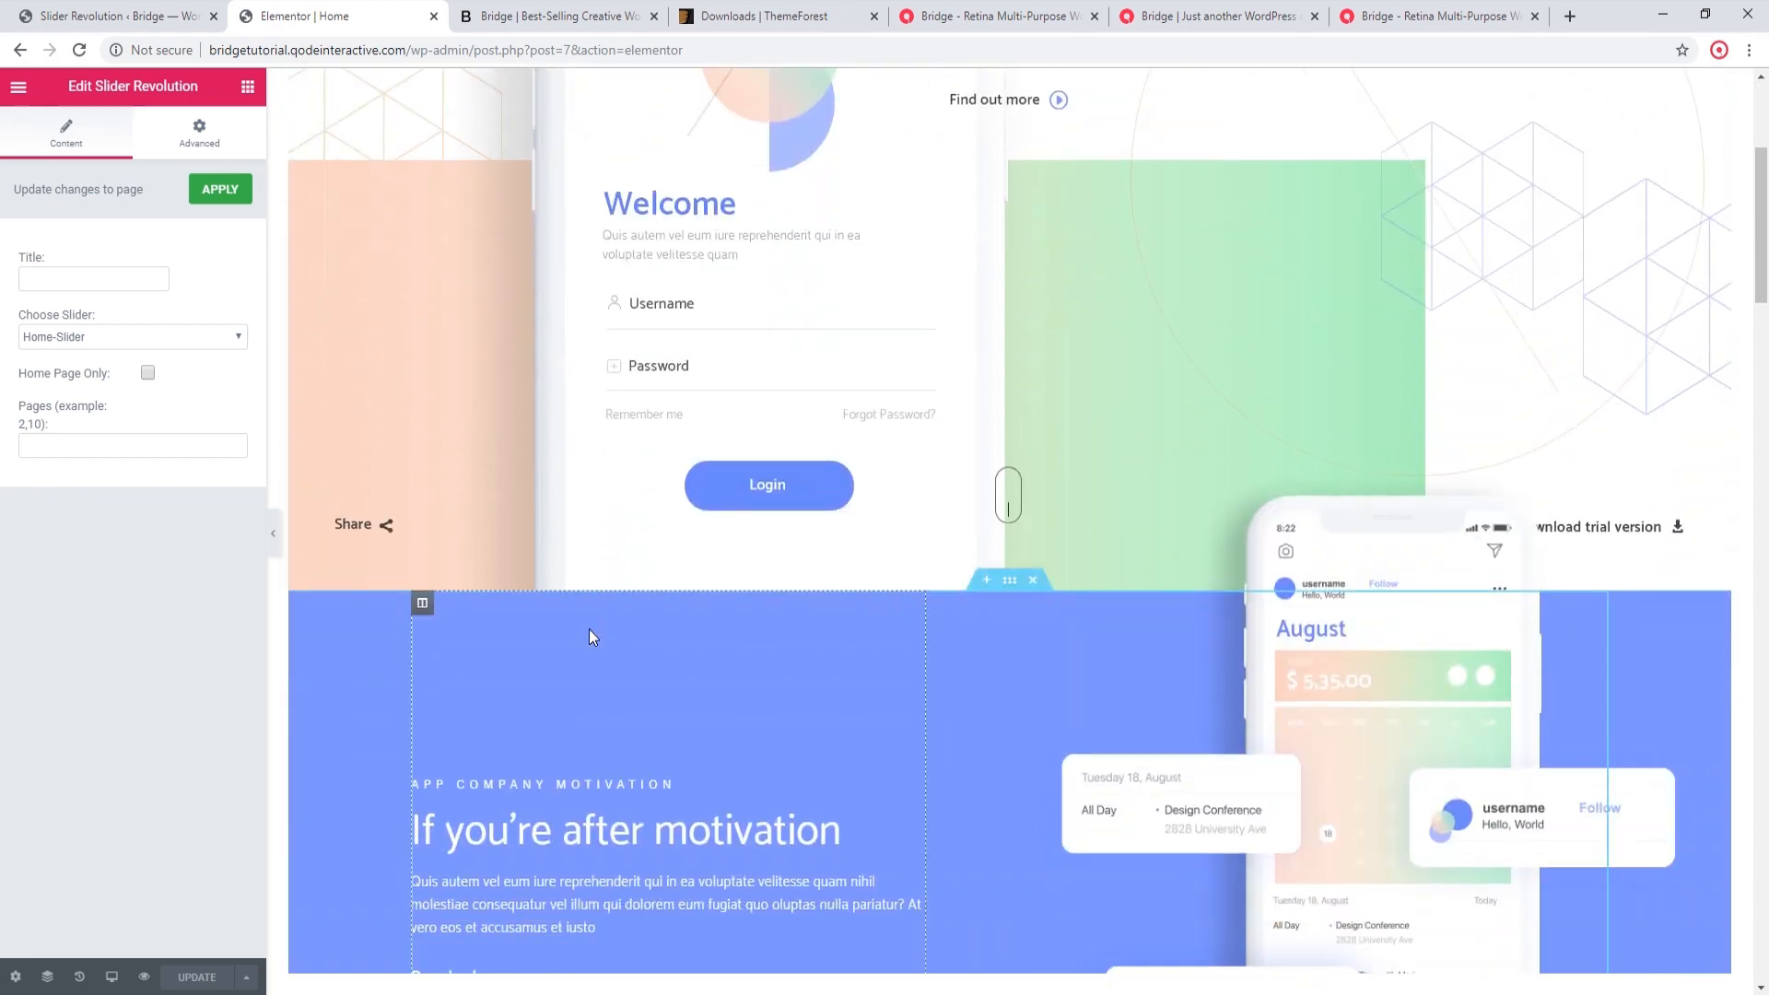
scroll(589, 636, down, 7)
scroll(592, 636, up, 10)
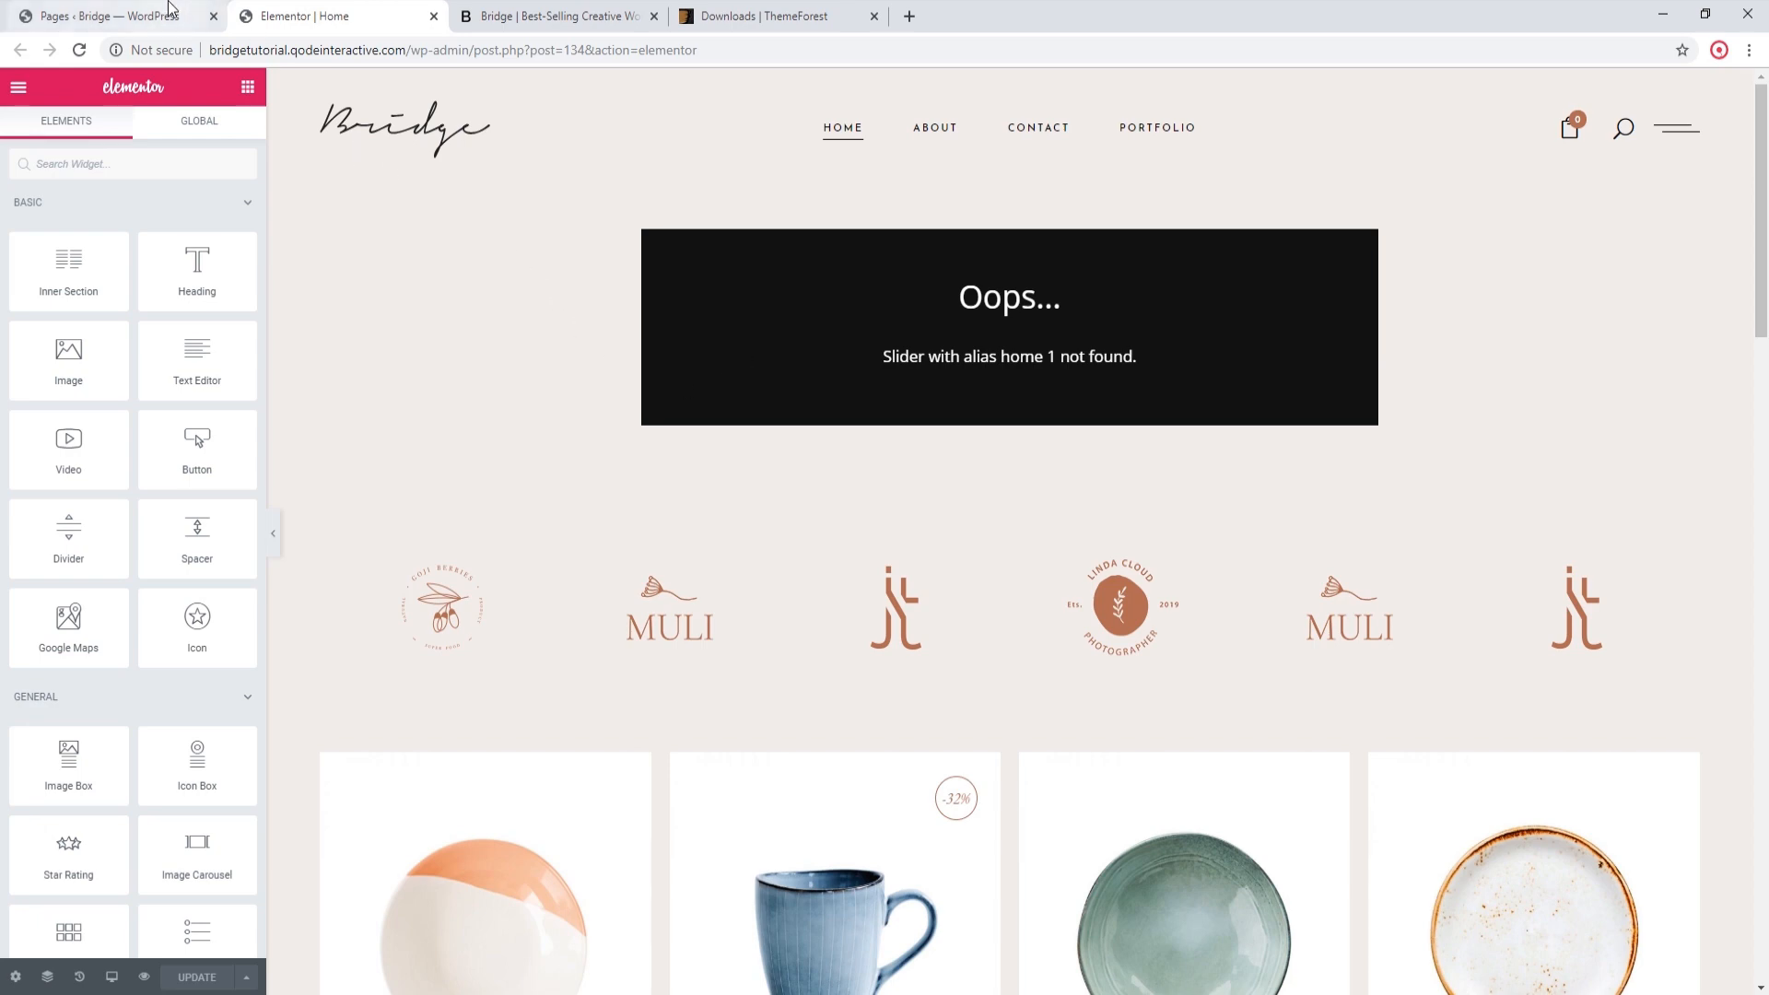
Step: Open the Home page in the WordPress editor, examine its Layer Slider or Qode Slider Shortcode, and open Slider Revolution in a new tab
click(106, 16)
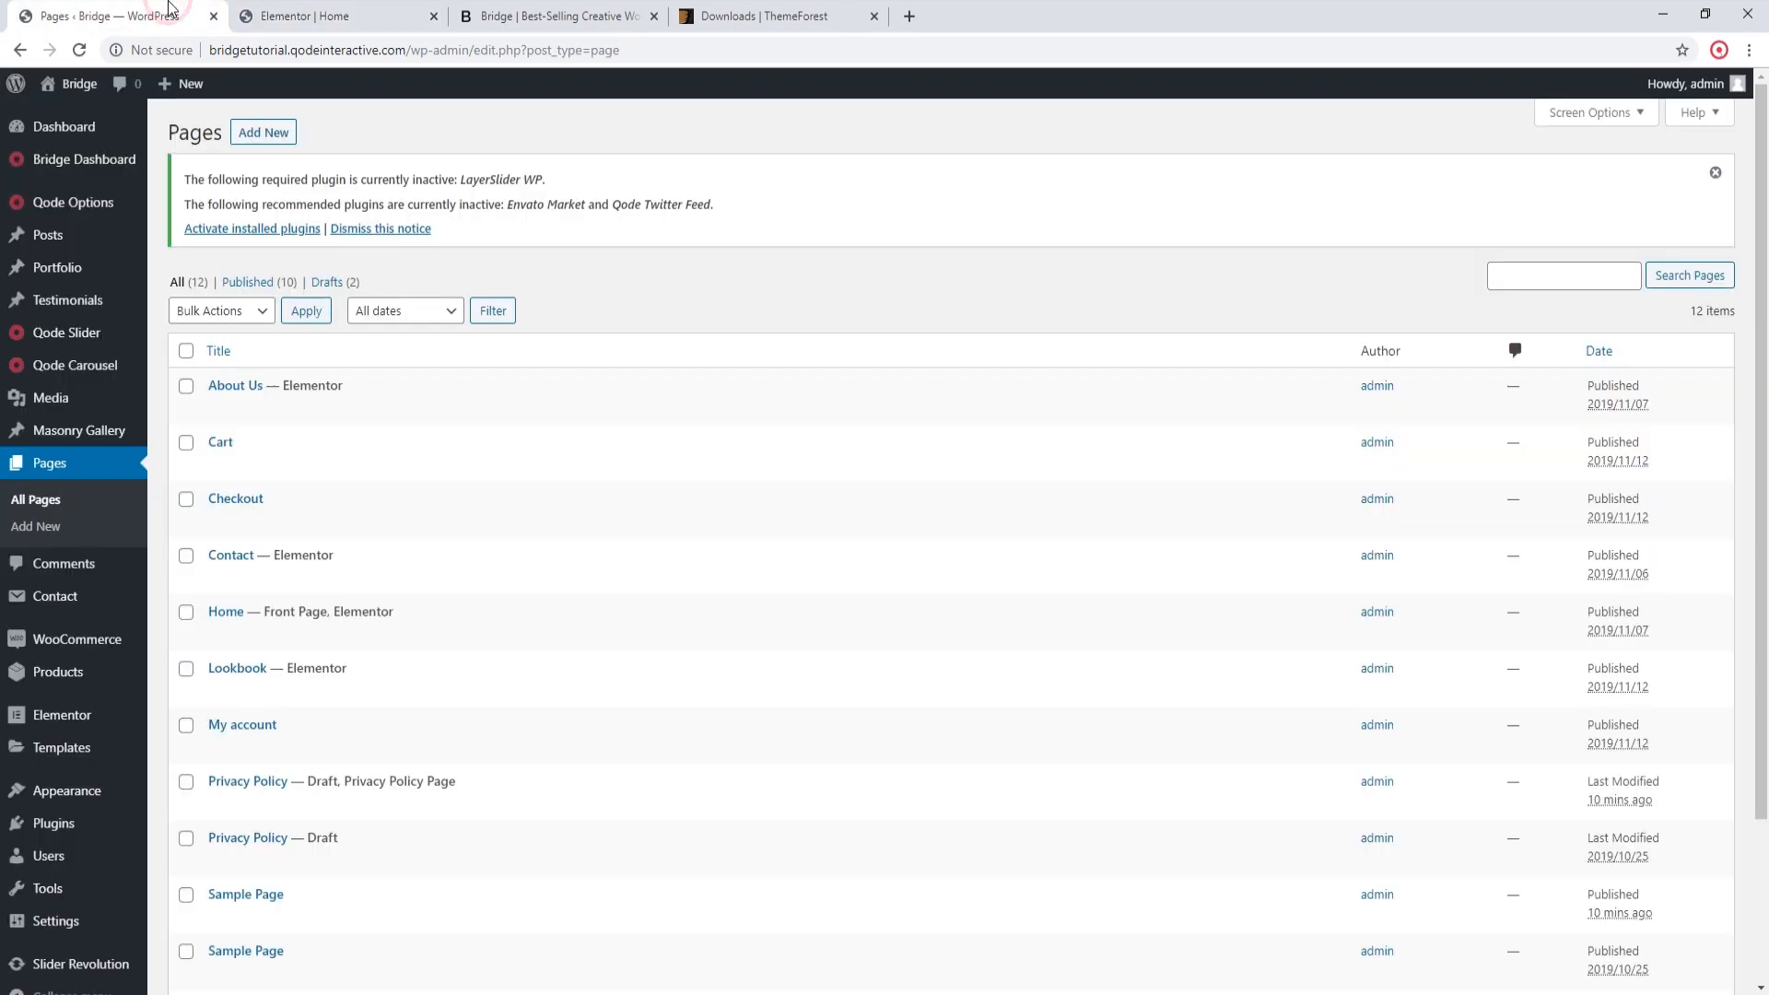
click(226, 613)
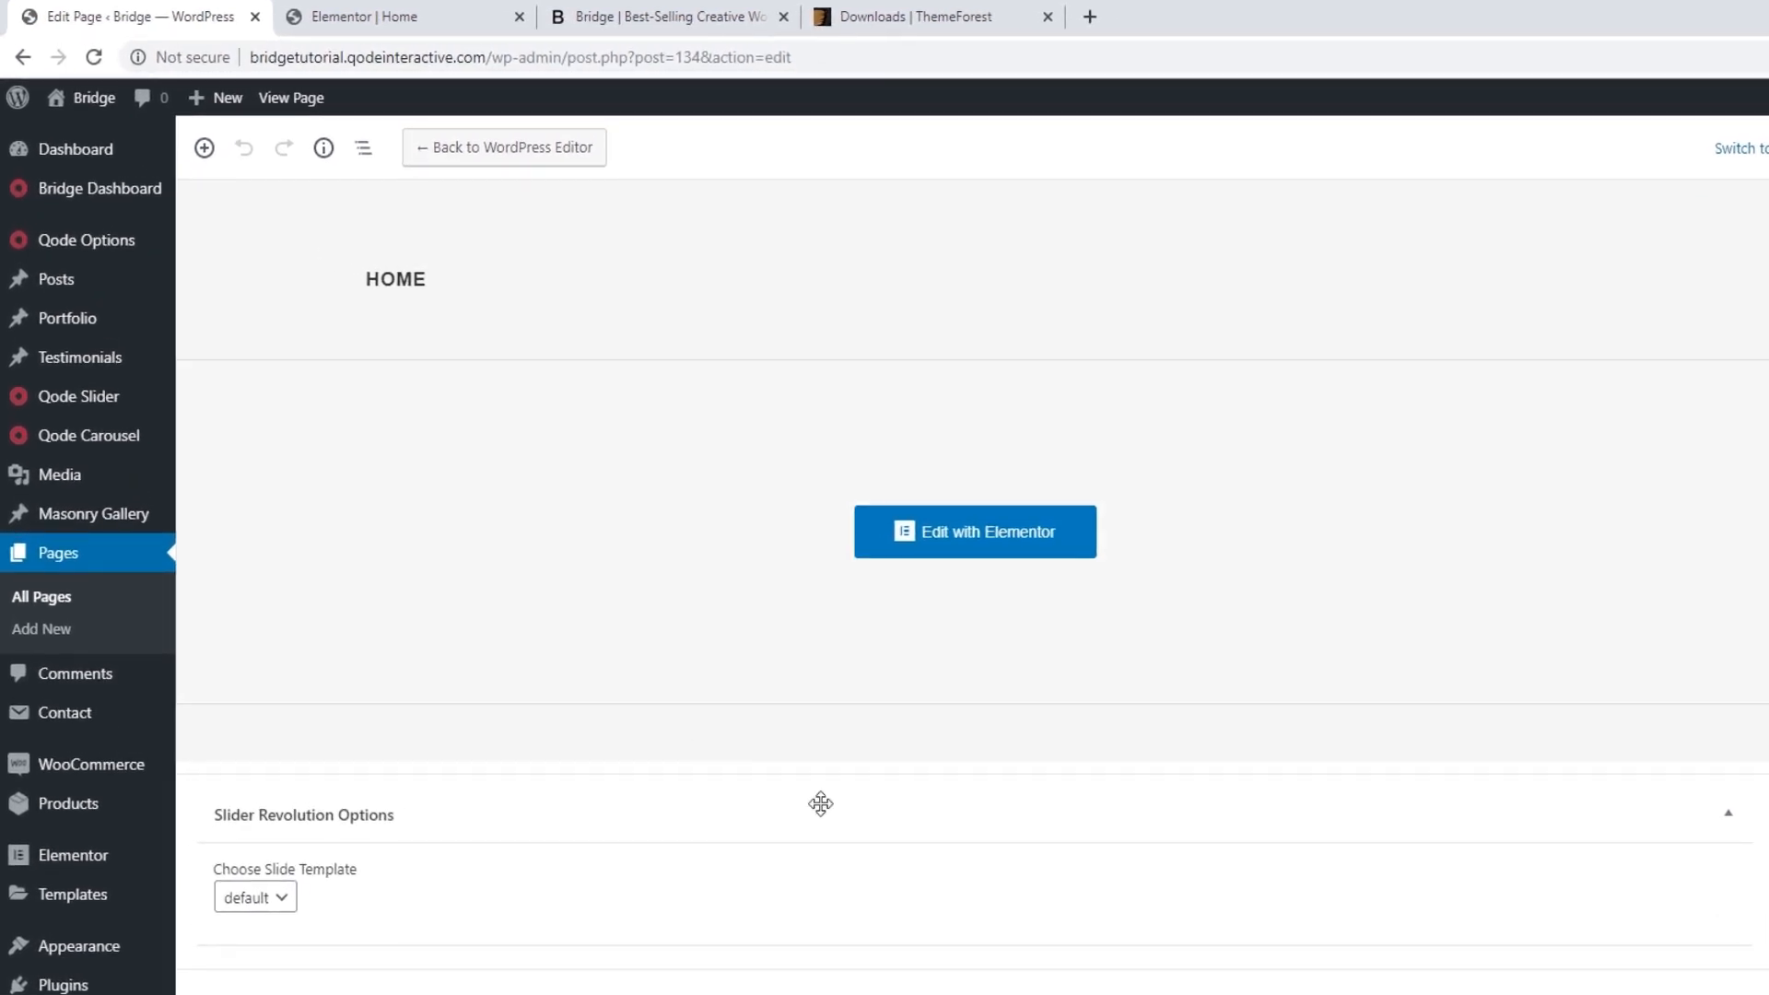
scroll(861, 806, down, 3)
scroll(863, 807, down, 8)
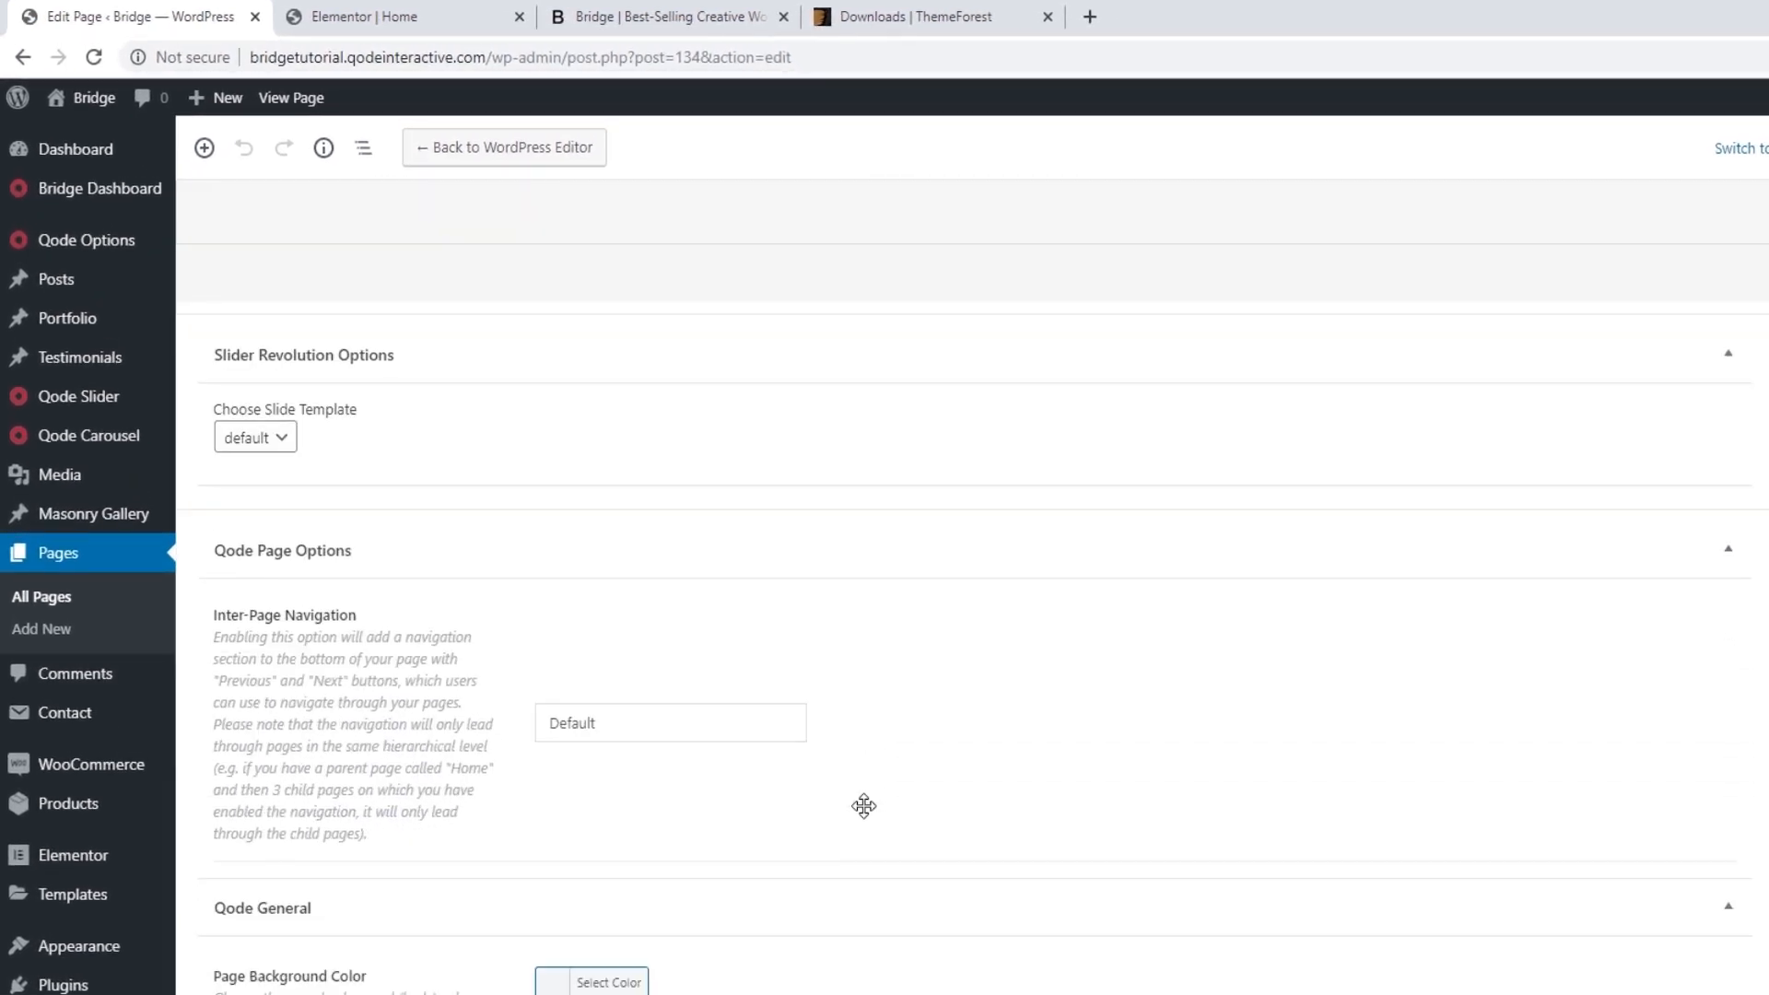
scroll(868, 815, down, 2)
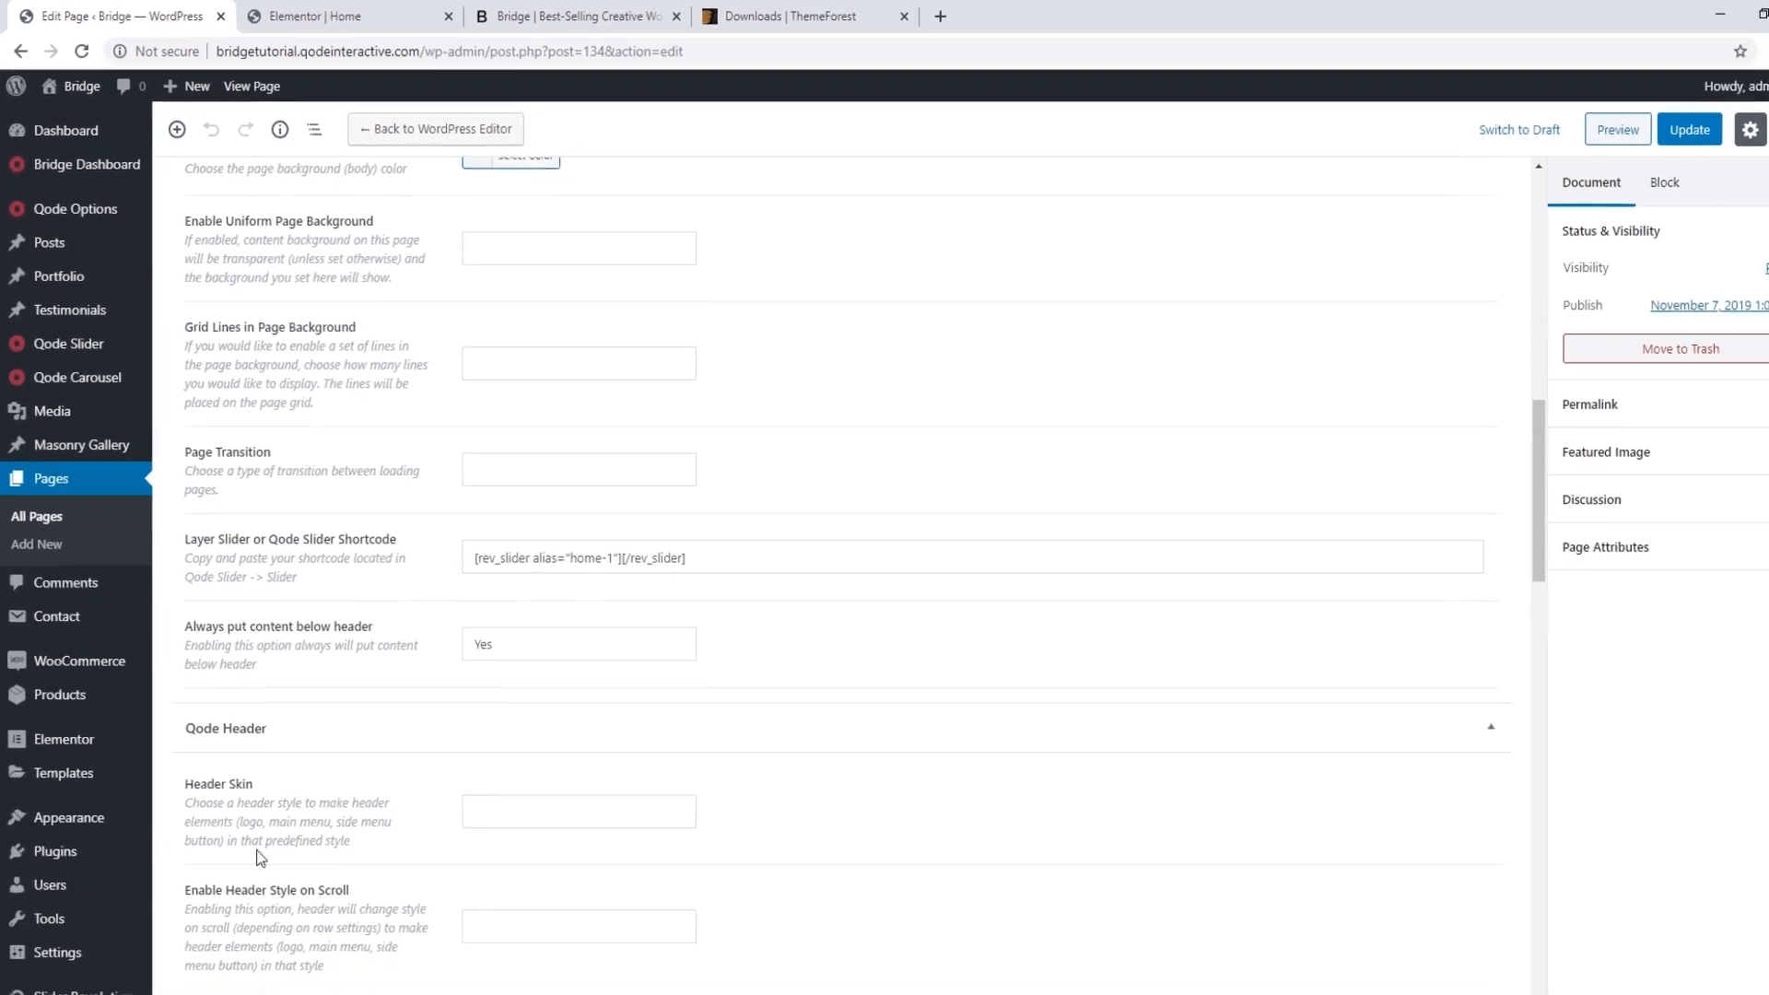
middle_click(55, 963)
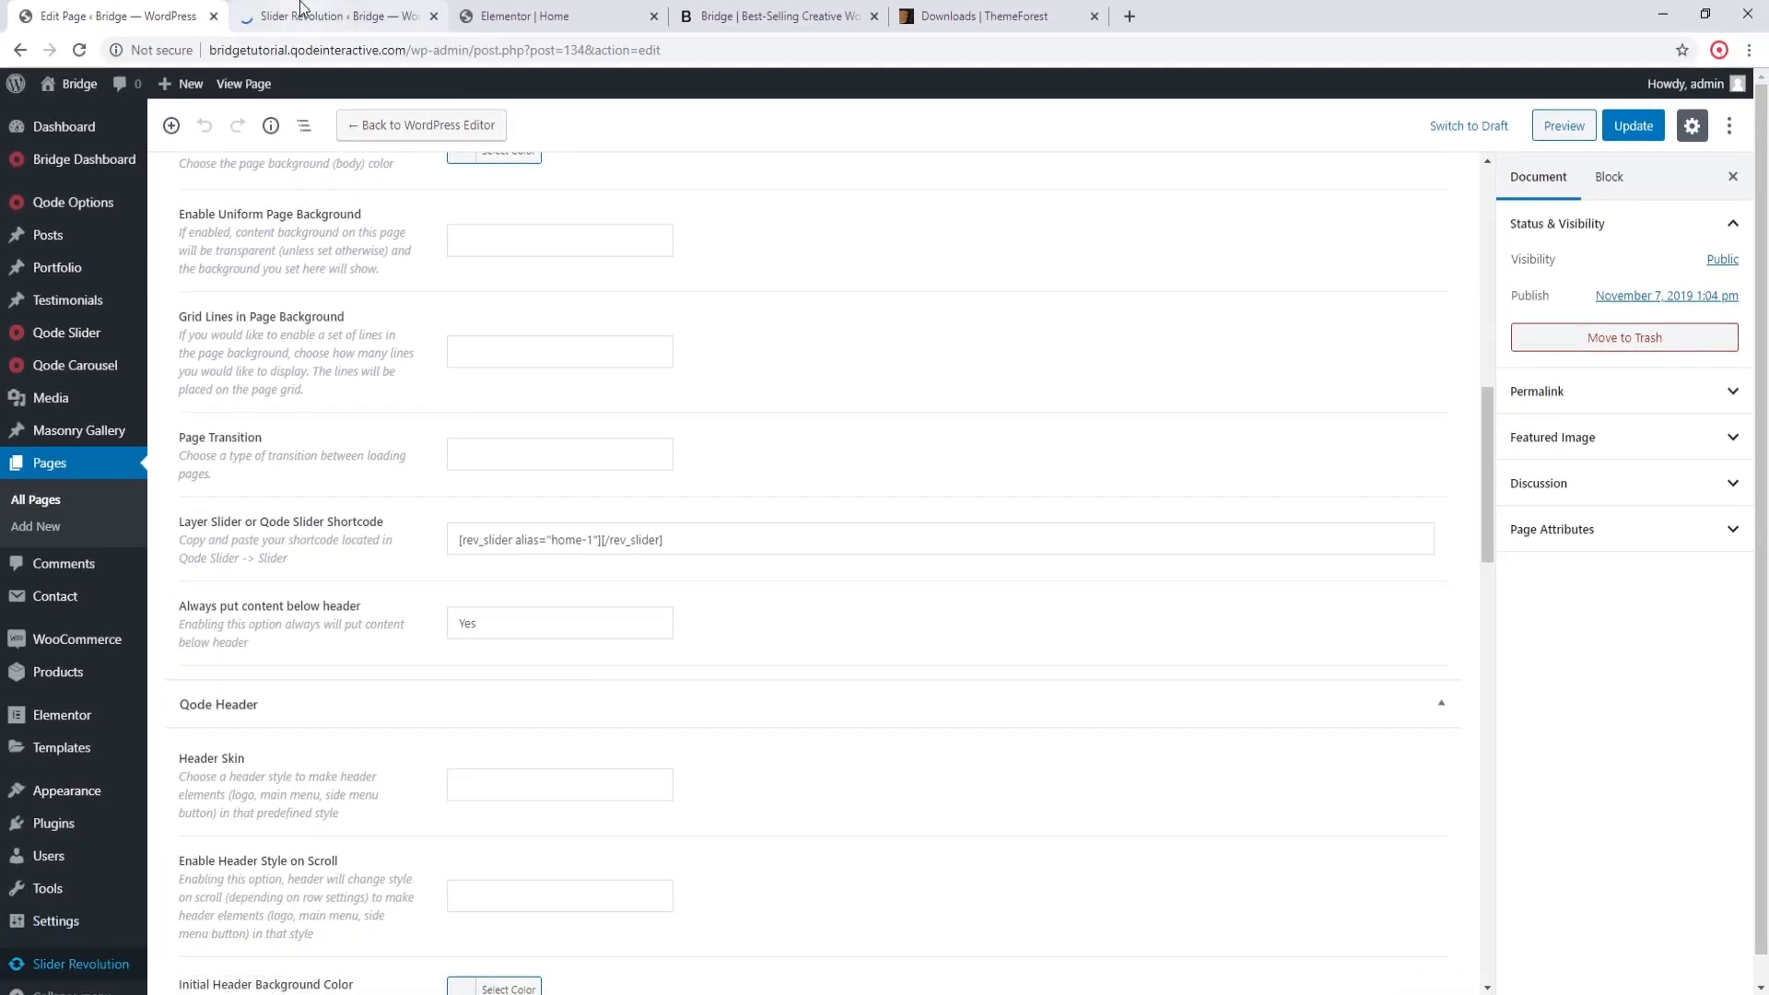
Step: Open the Home module in Slider Revolution and copy its shortcode
click(301, 11)
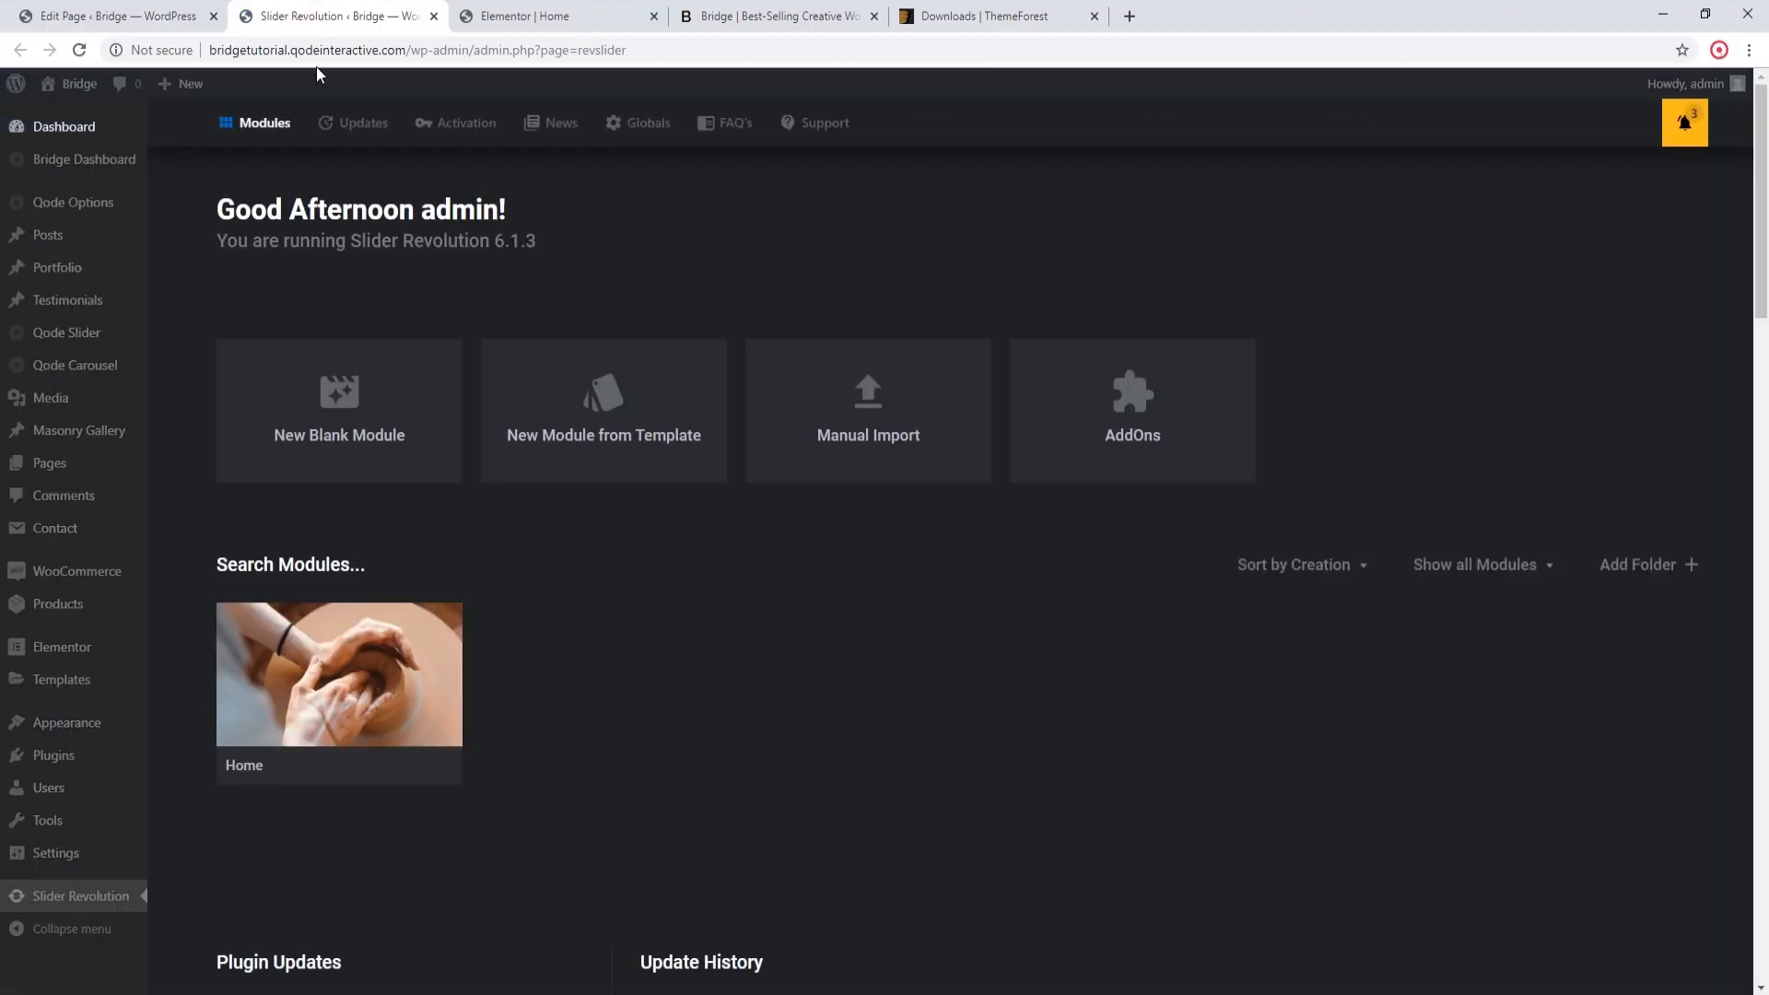
click(317, 682)
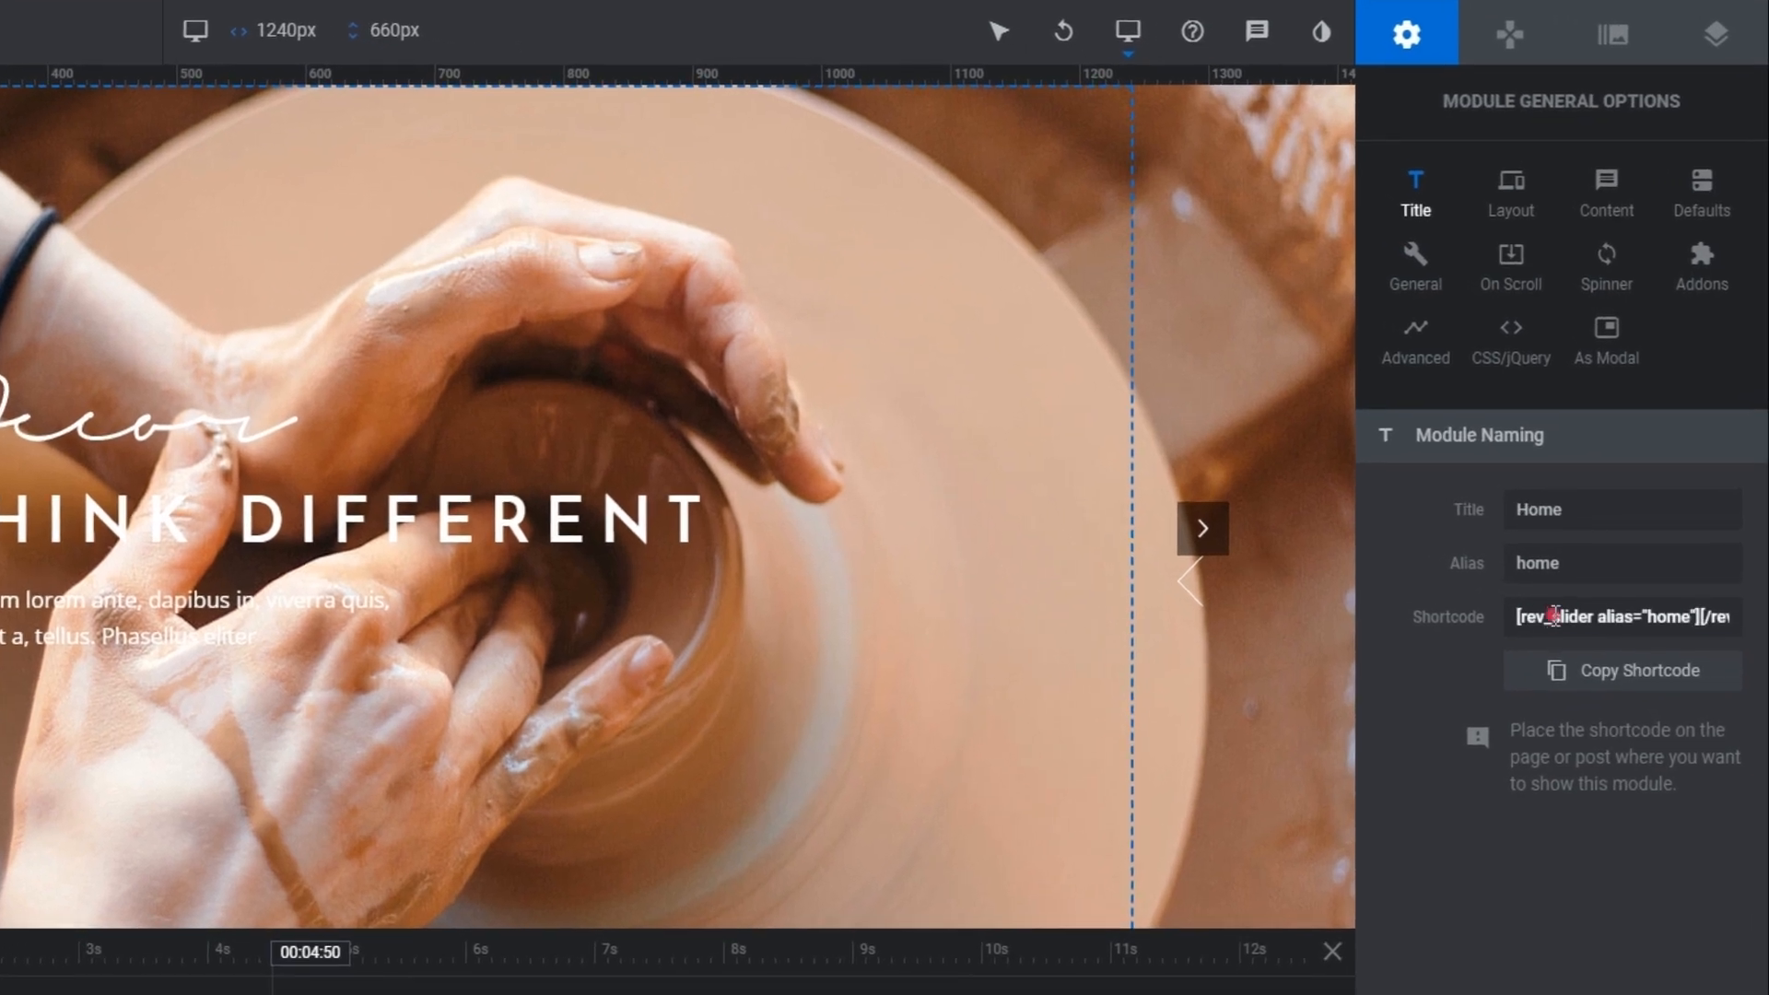
click(1554, 616)
key(ctrl+c)
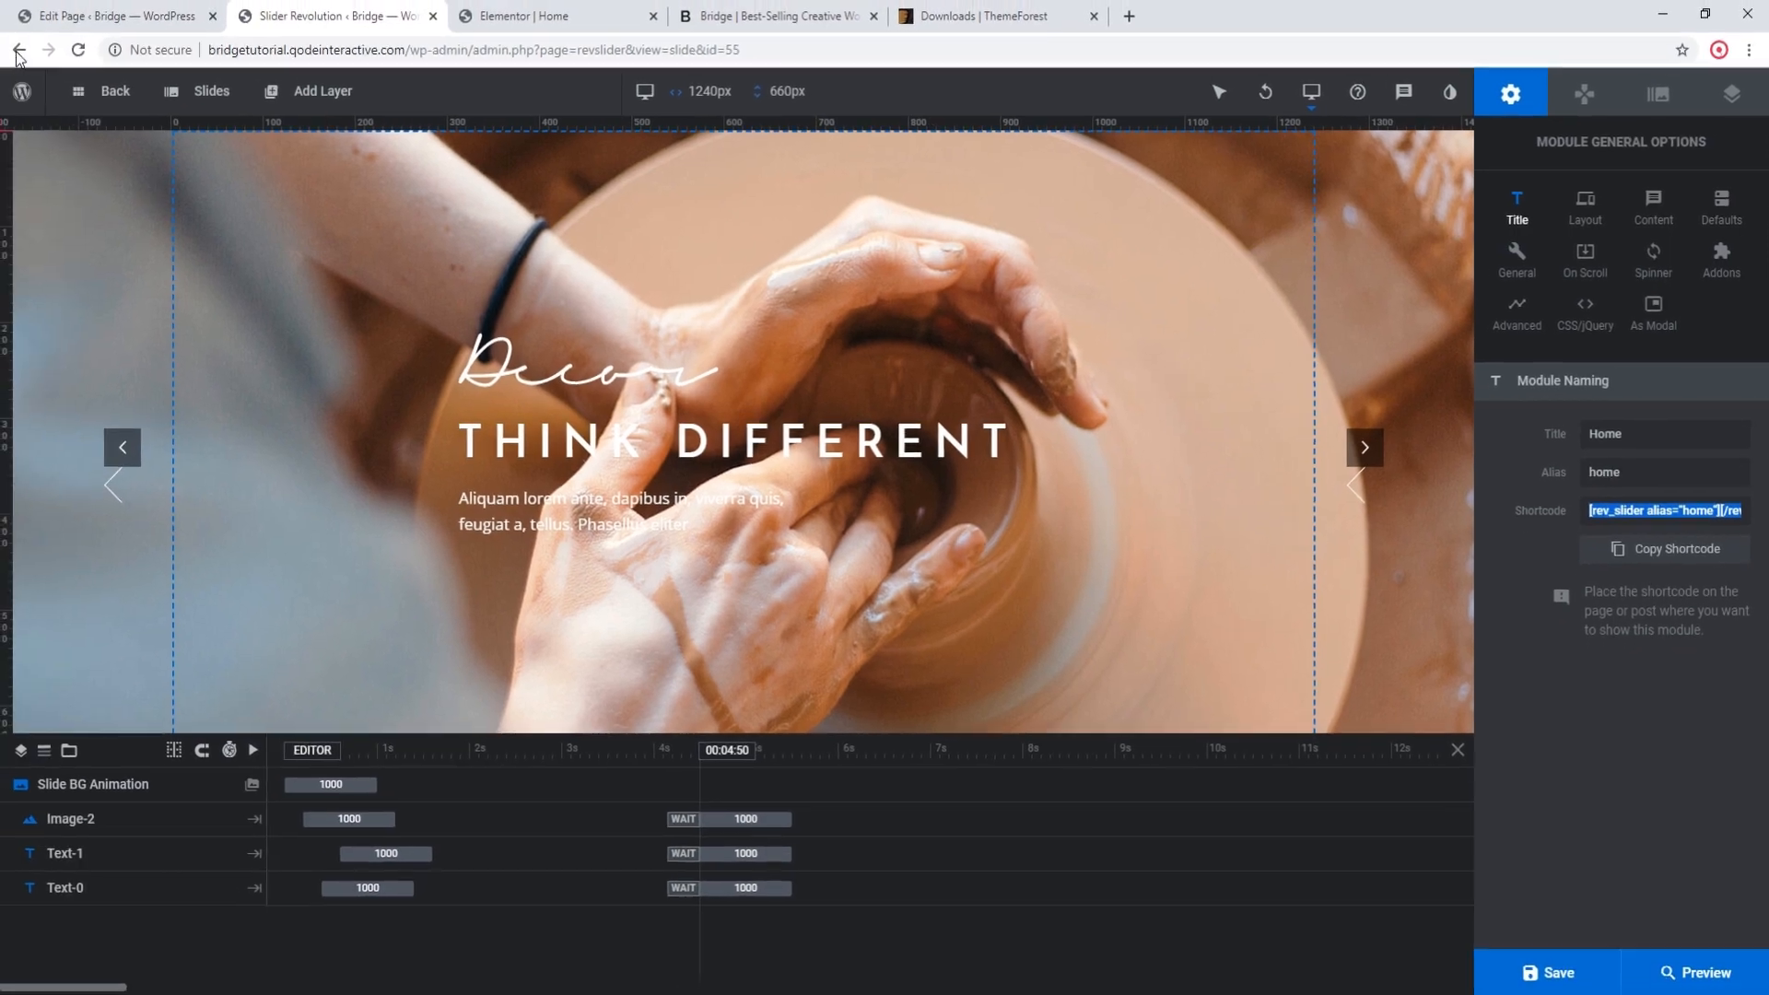
Step: Replace the Home page's Layer Slider or Qode Slider Shortcode with [rev_slider alias="home"][/rev_slider], update the page and reload its Elementor editor
click(106, 16)
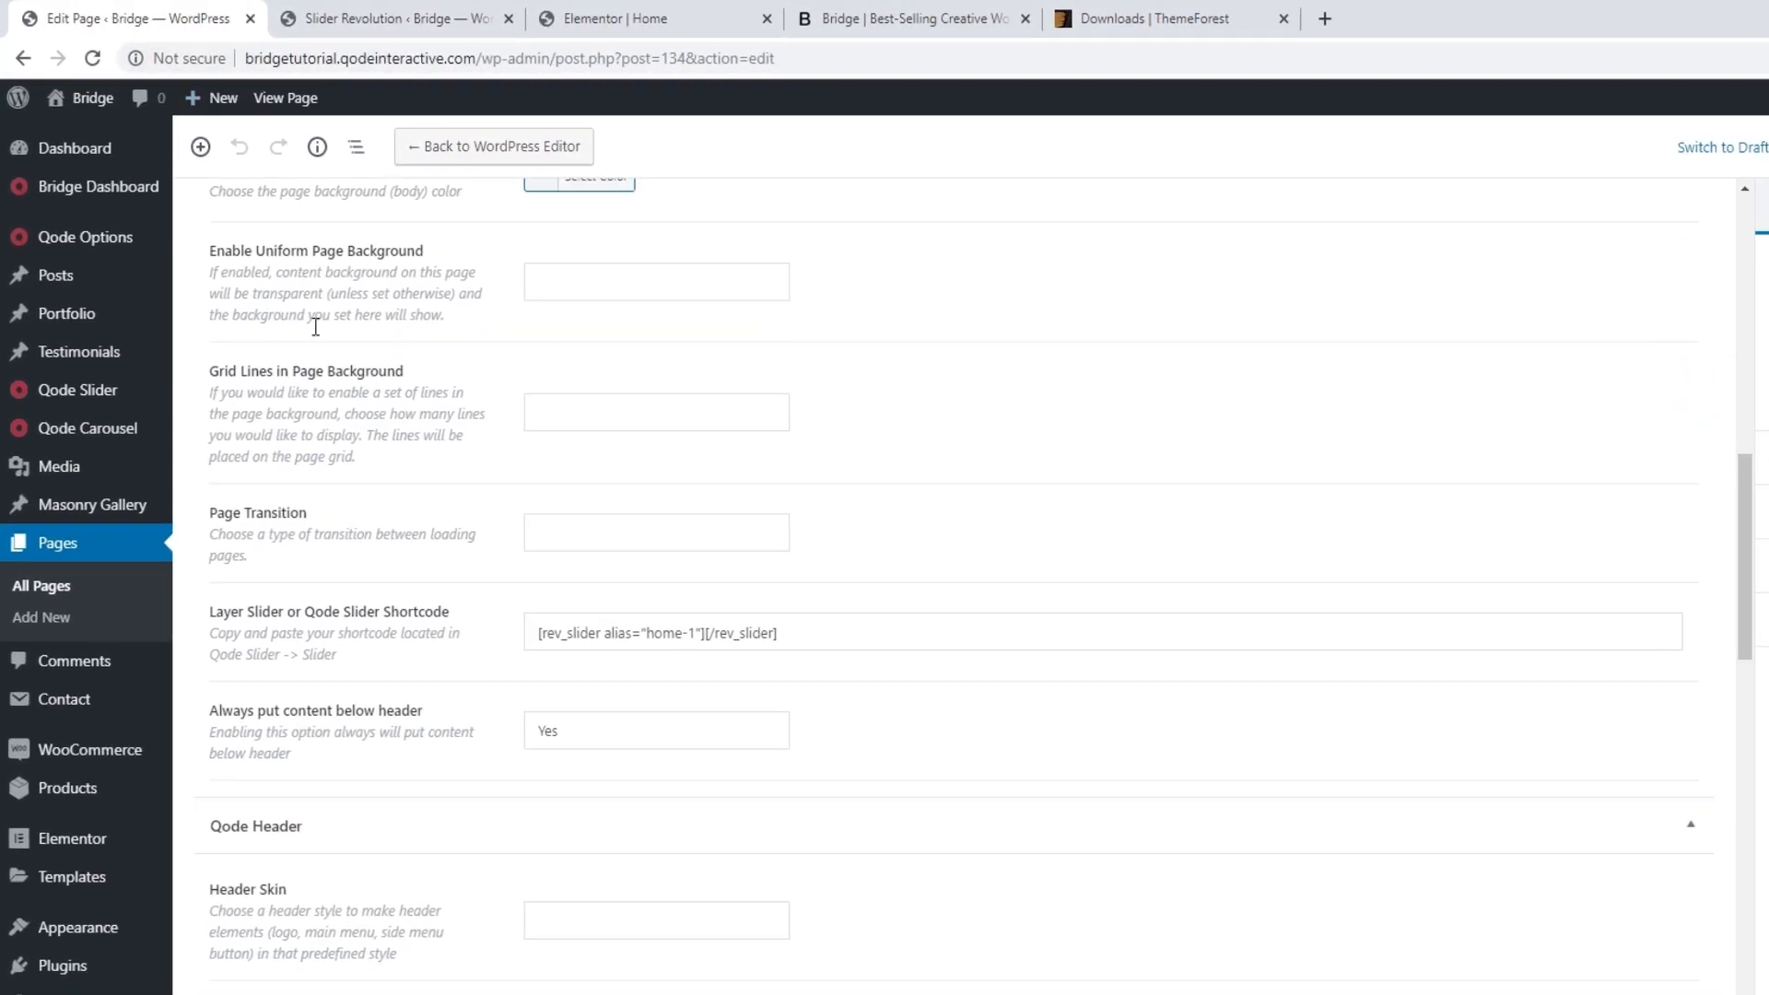
drag(796, 624, 459, 618)
key(ctrl+v)
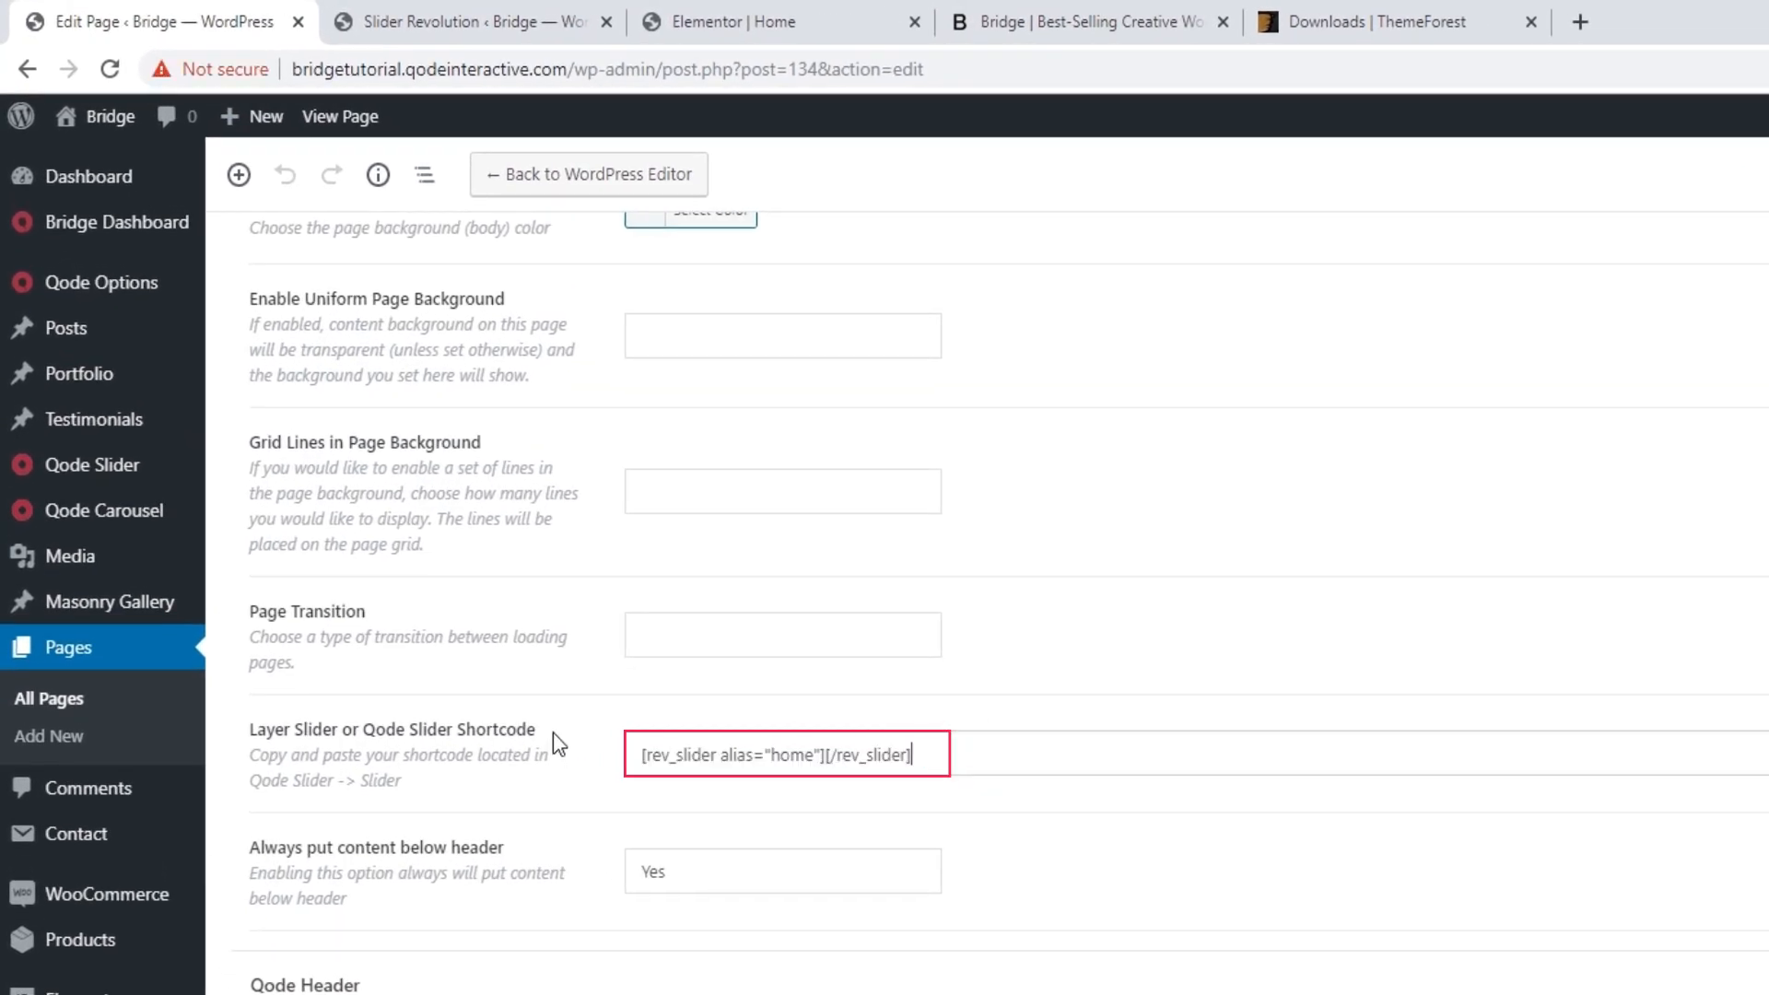
click(1625, 126)
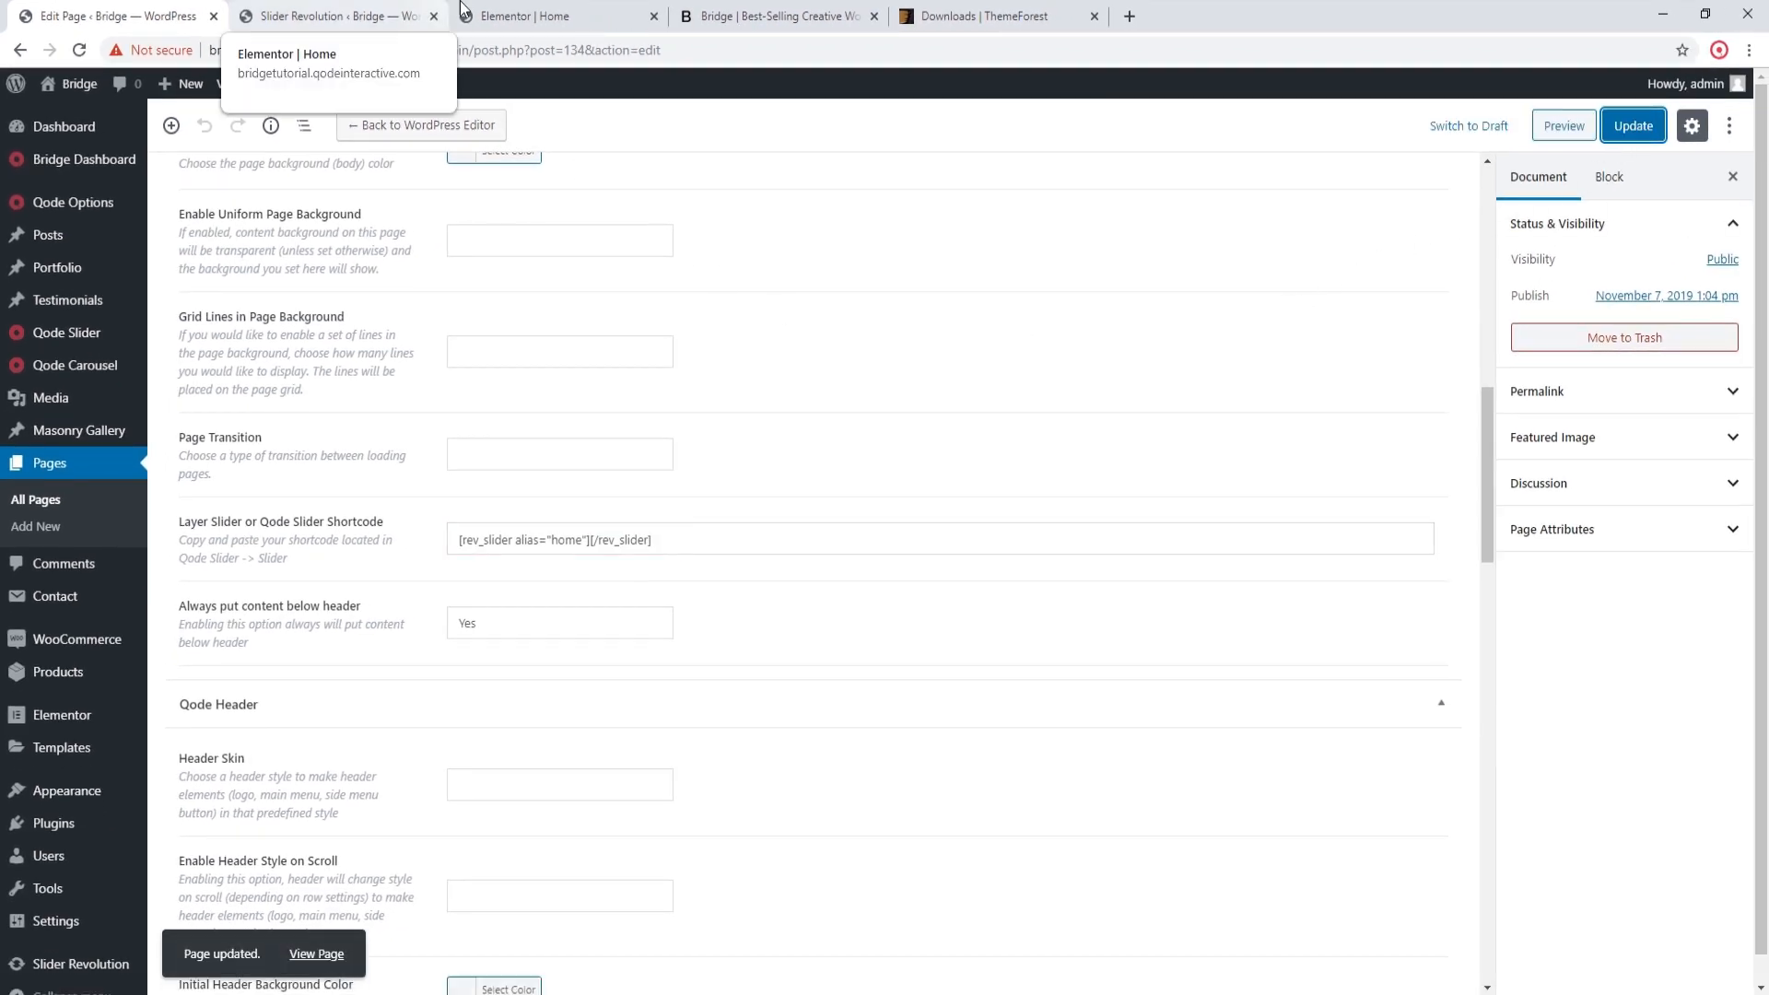
click(497, 16)
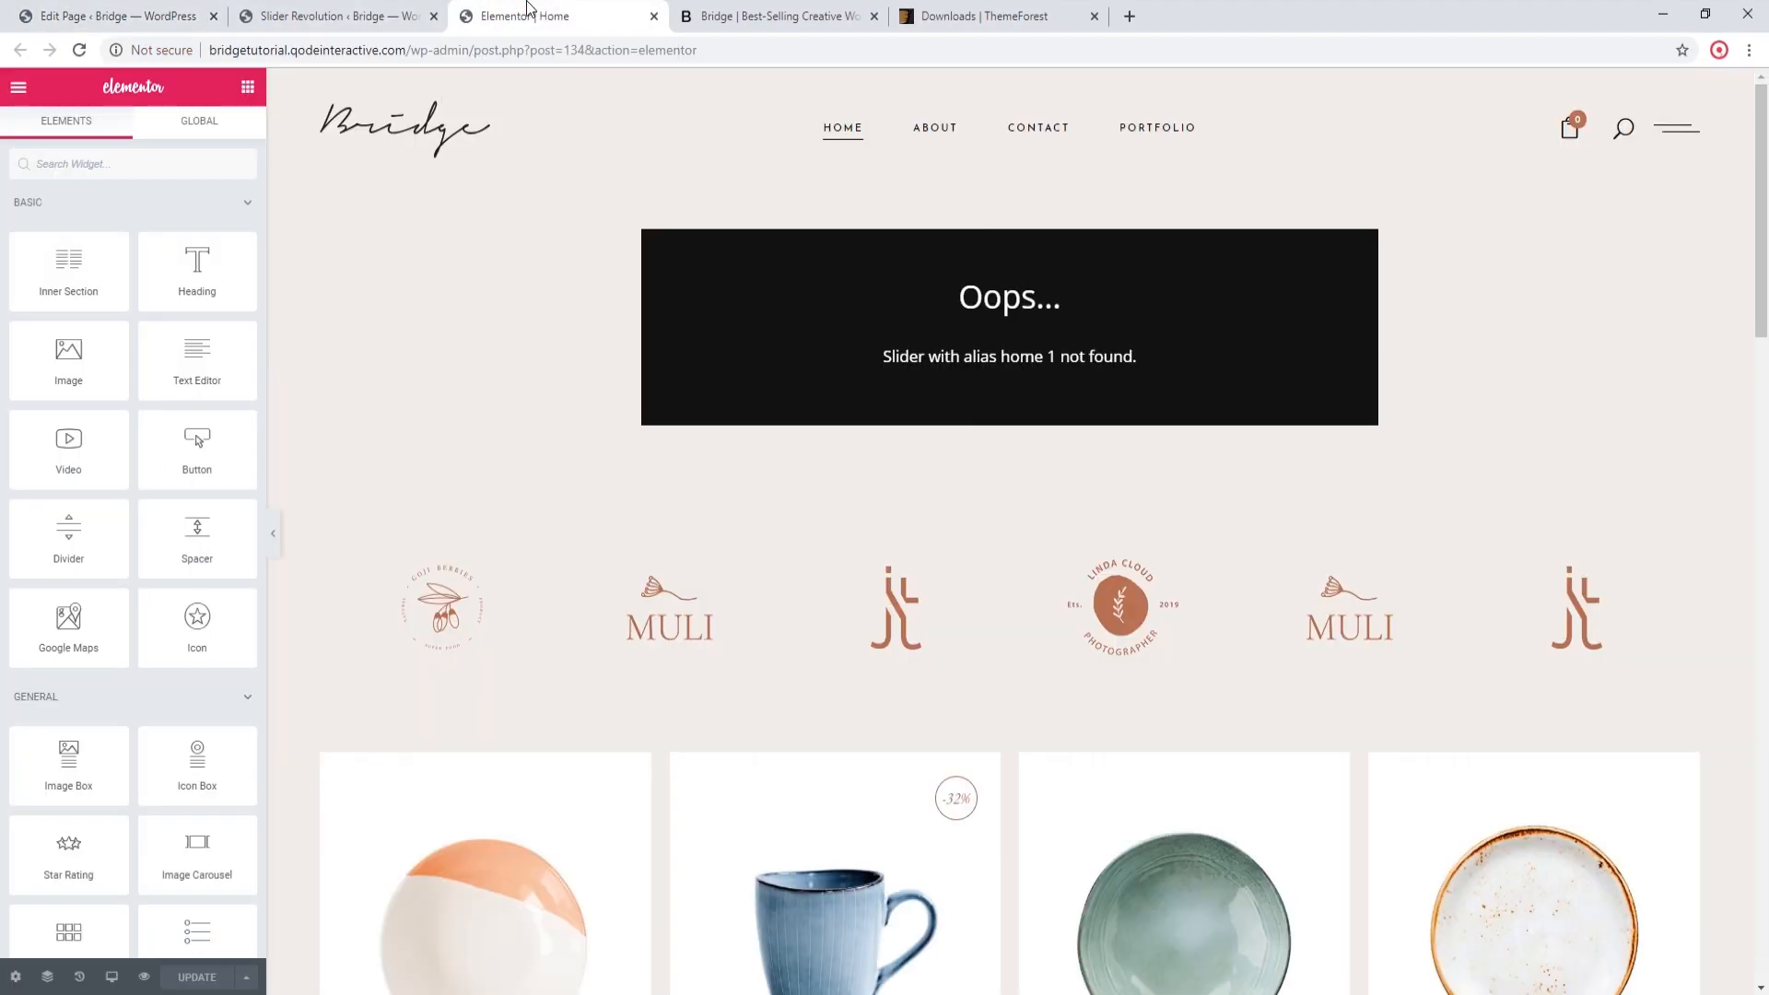
click(79, 51)
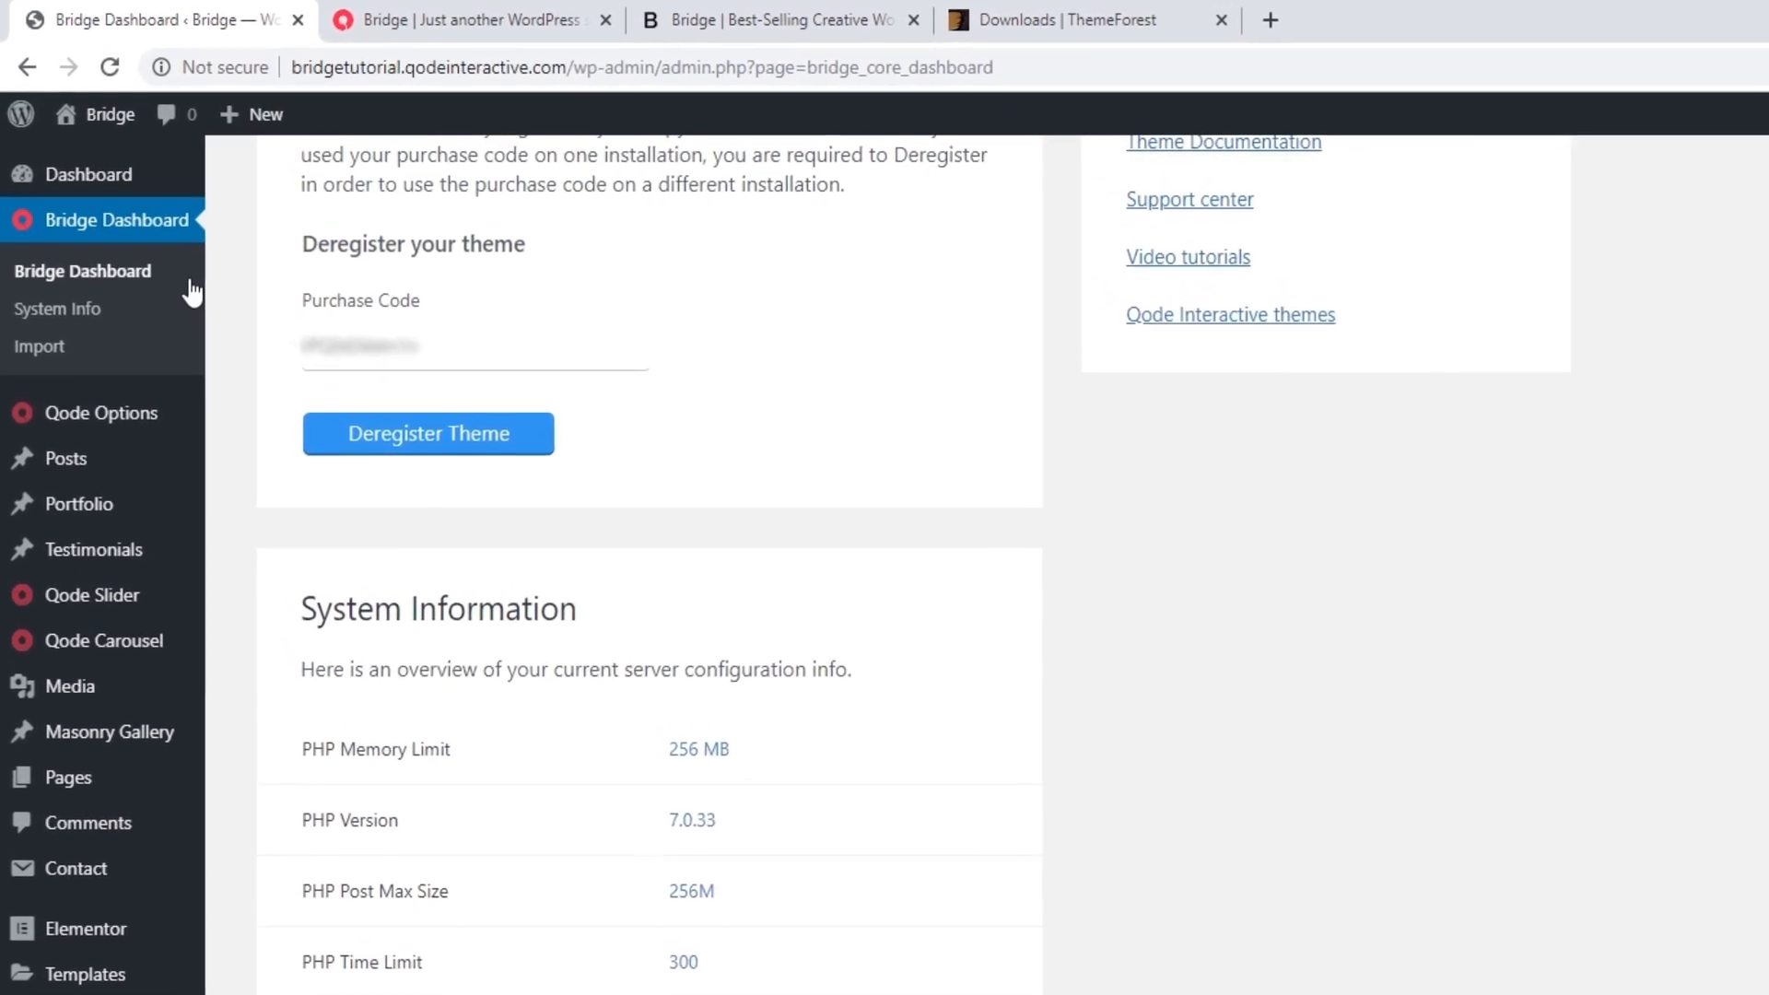
Step: Check which plugins the Elementor demo New Demo 279 - App Landing requires in the Bridge demo import, without importing it
click(61, 346)
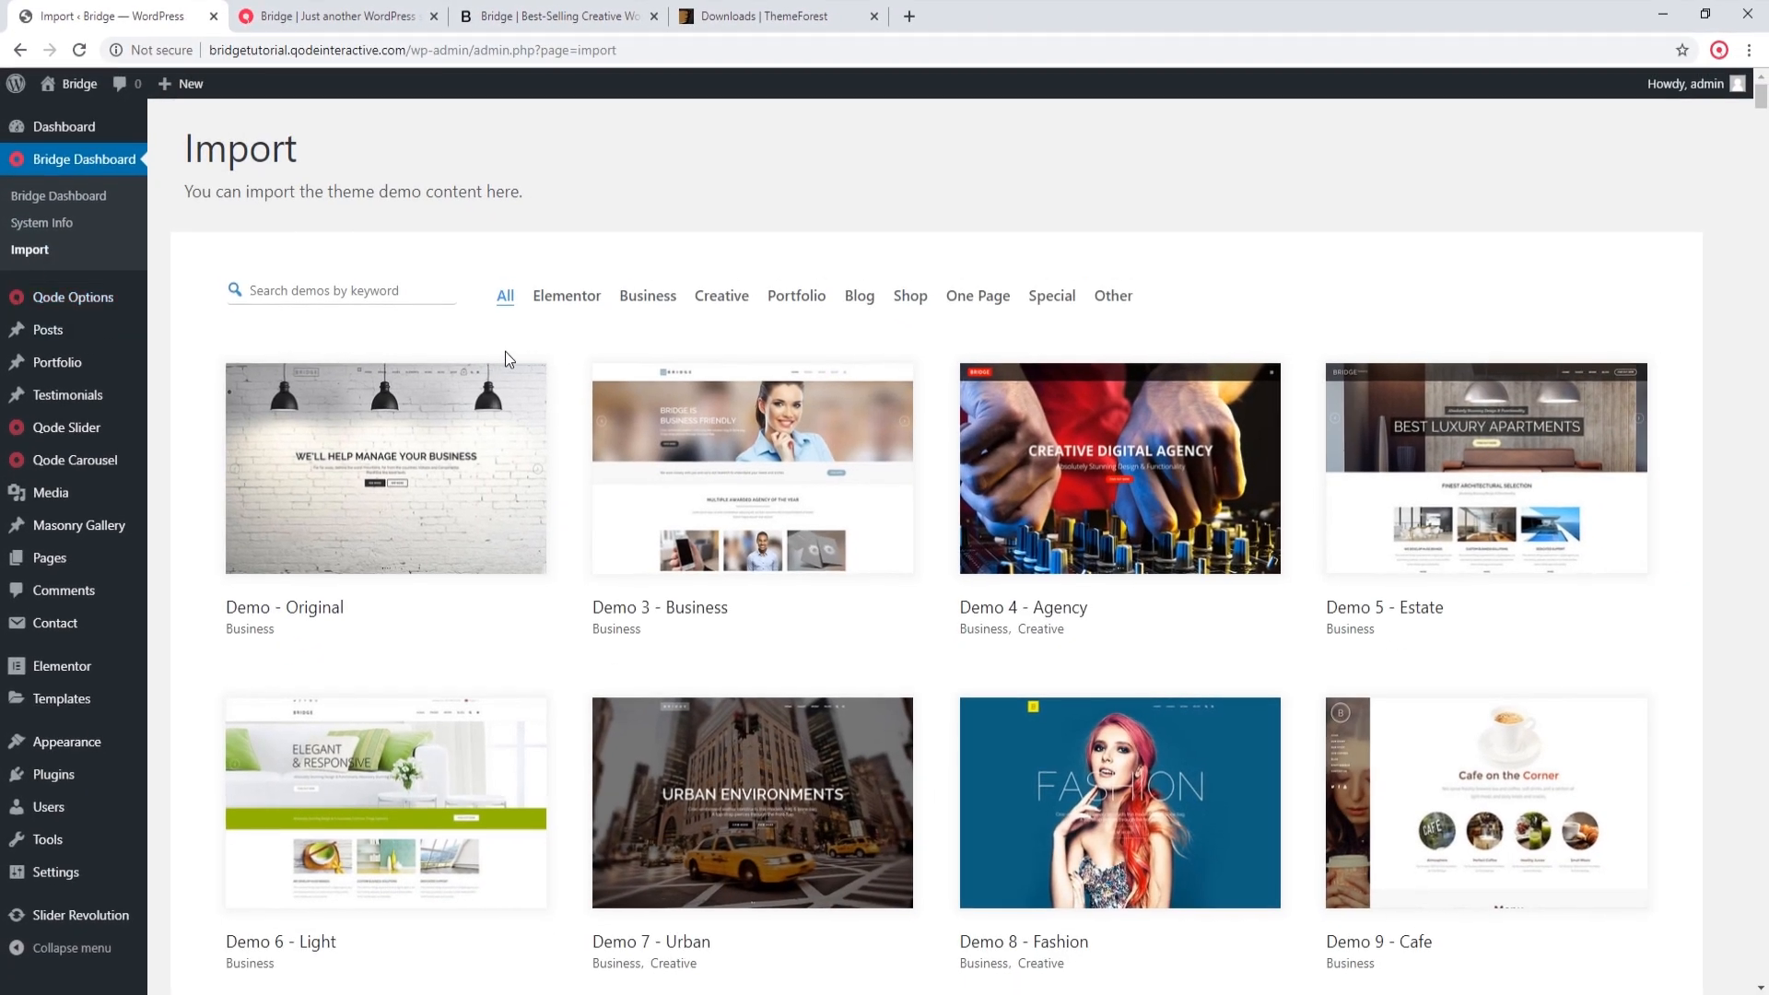
click(569, 297)
scroll(617, 452, down, 13)
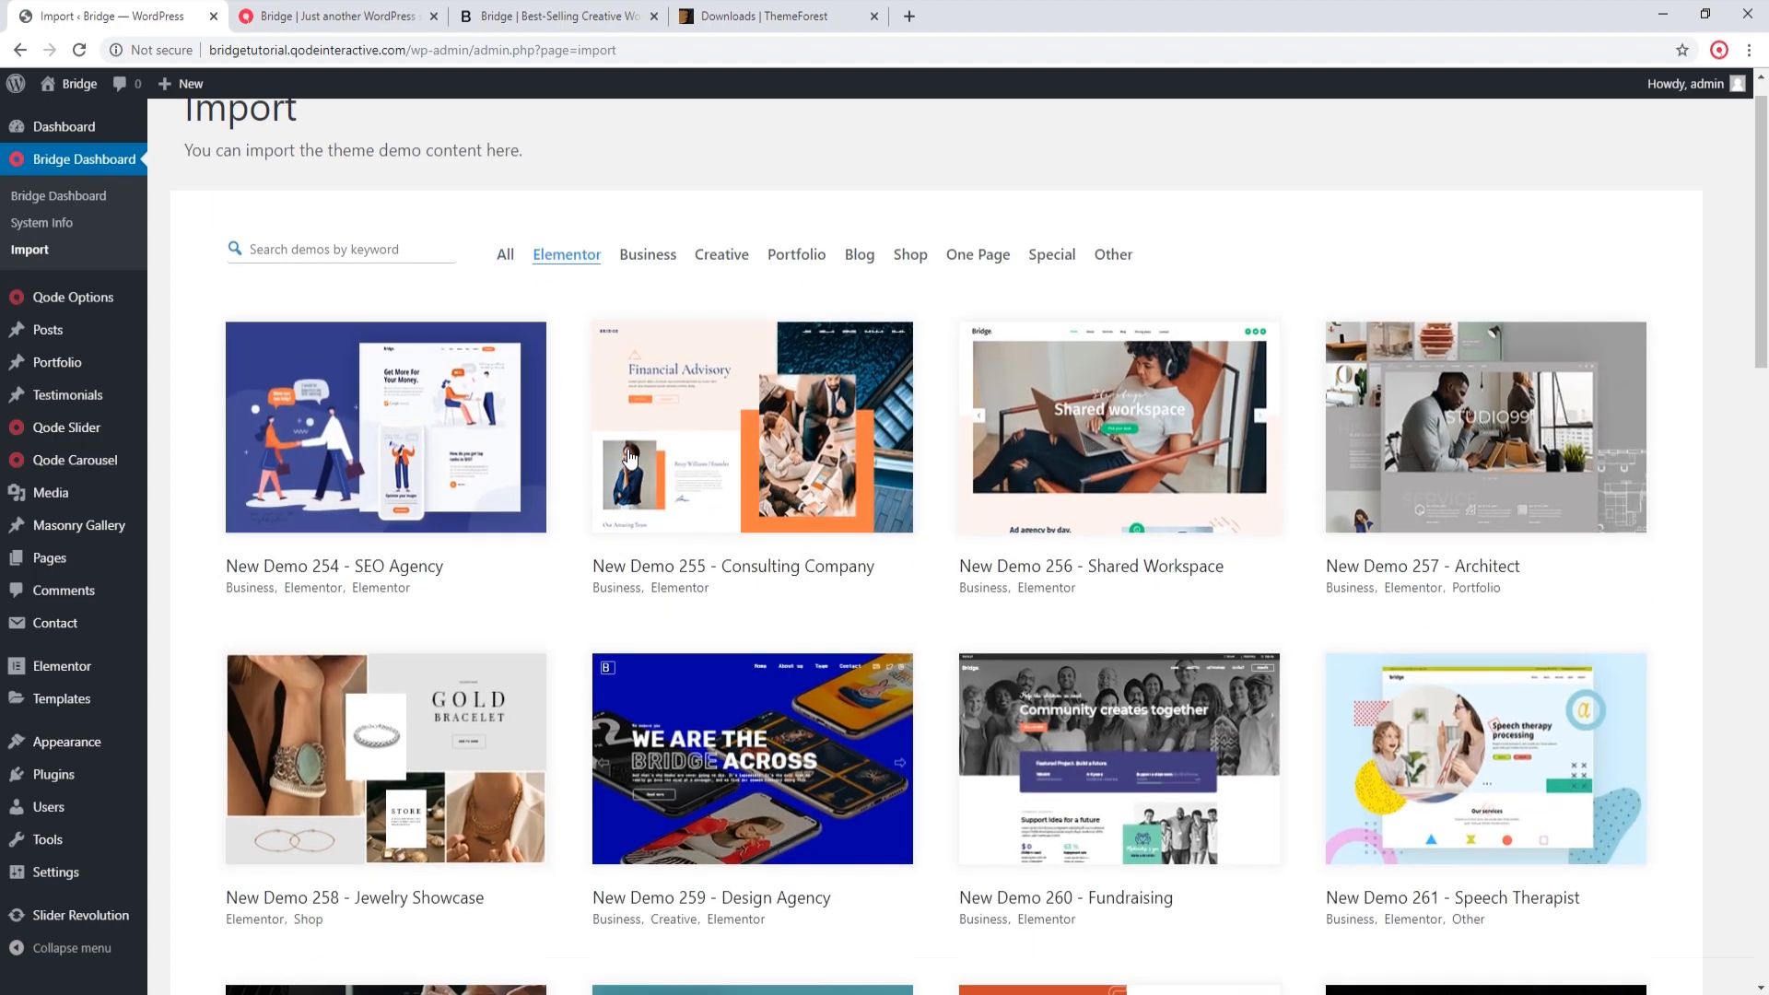
scroll(623, 464, down, 2)
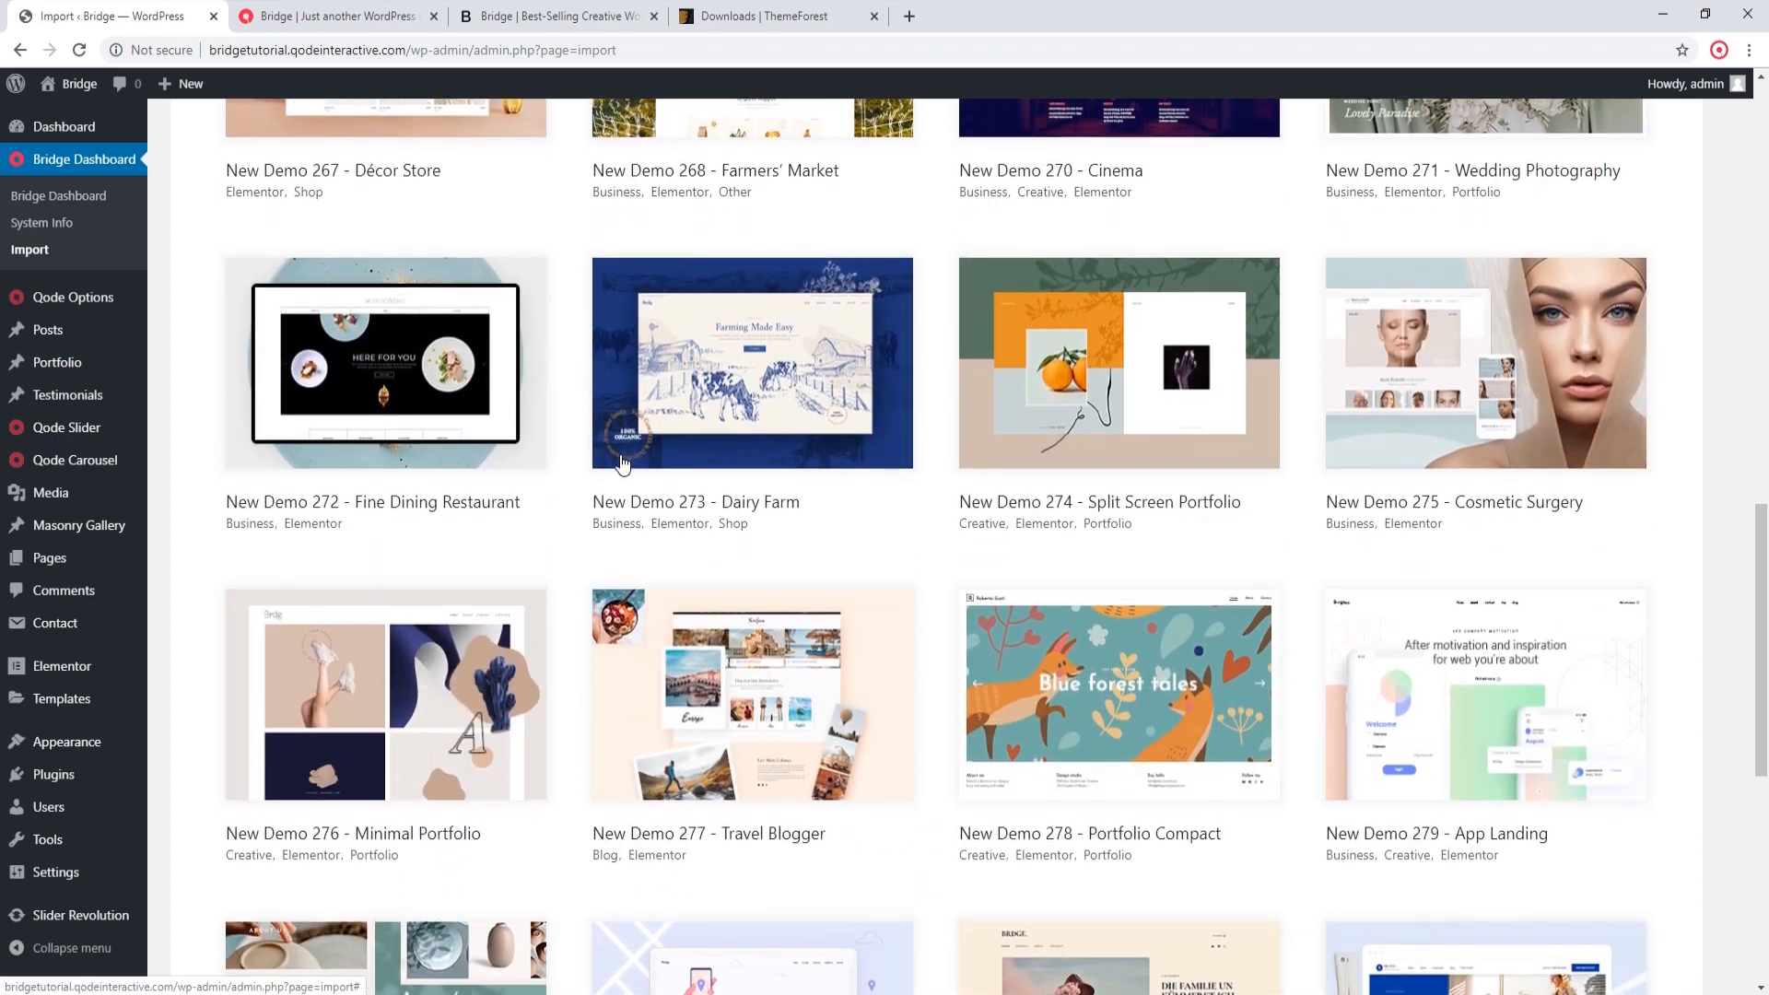
click(1485, 690)
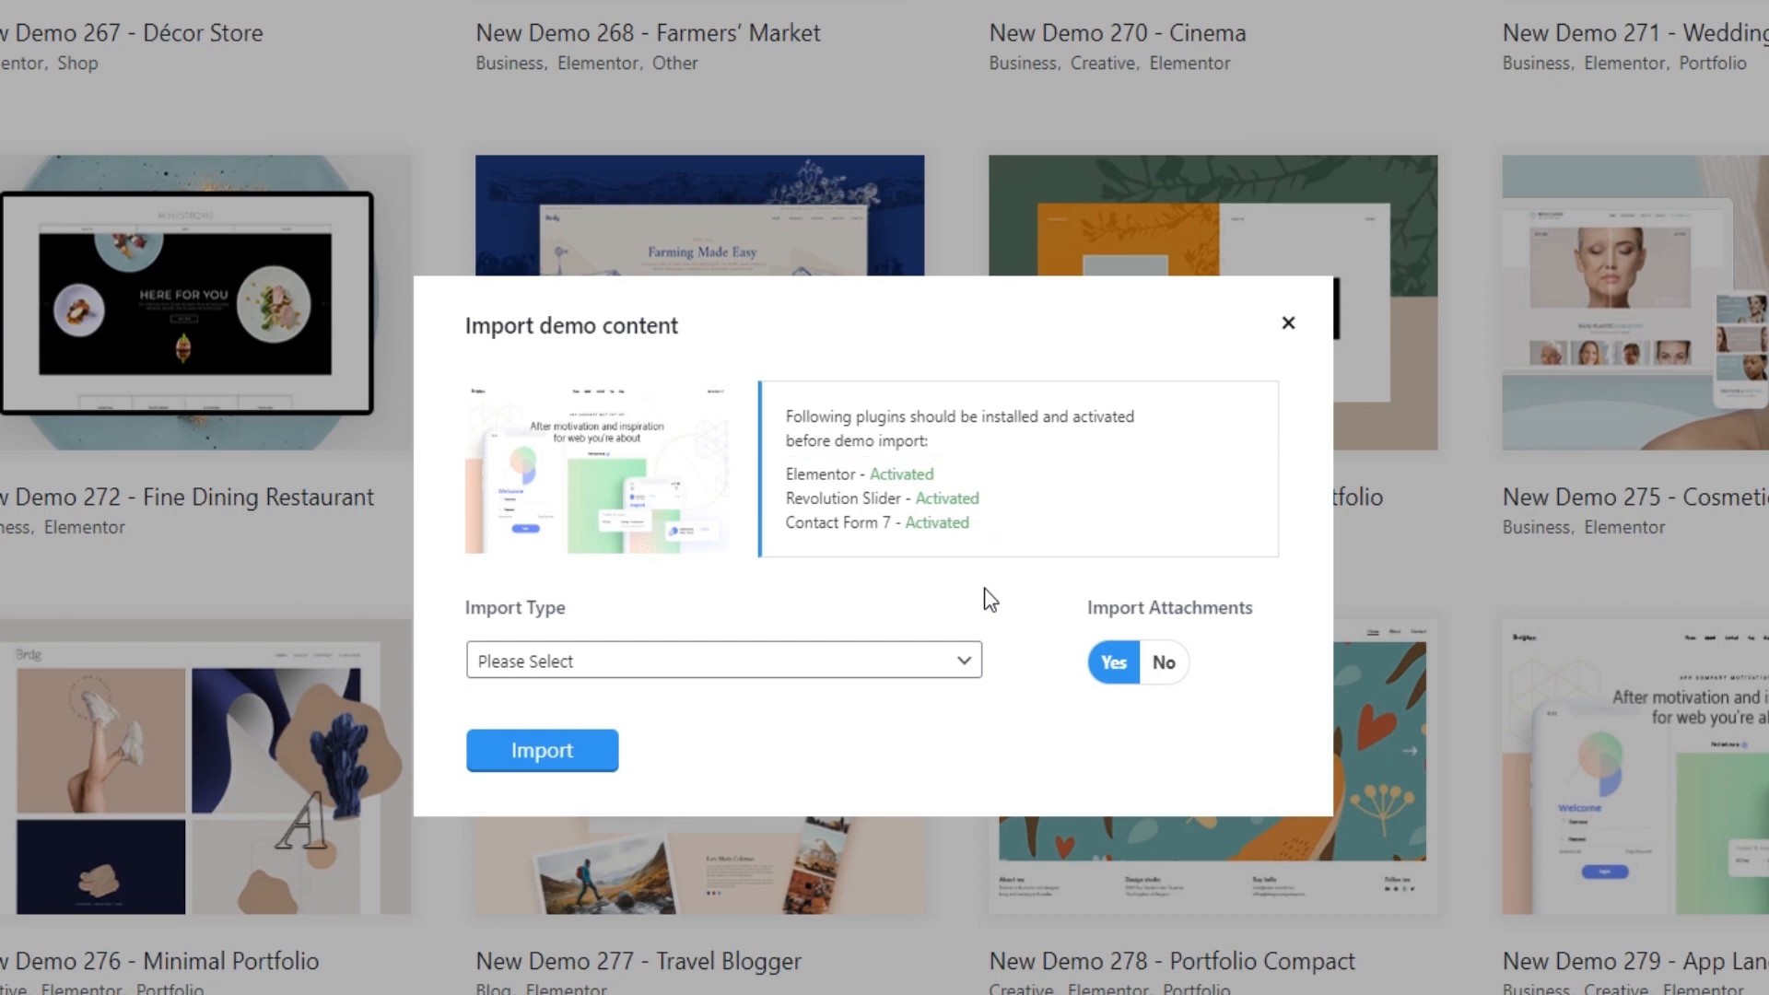
click(1288, 322)
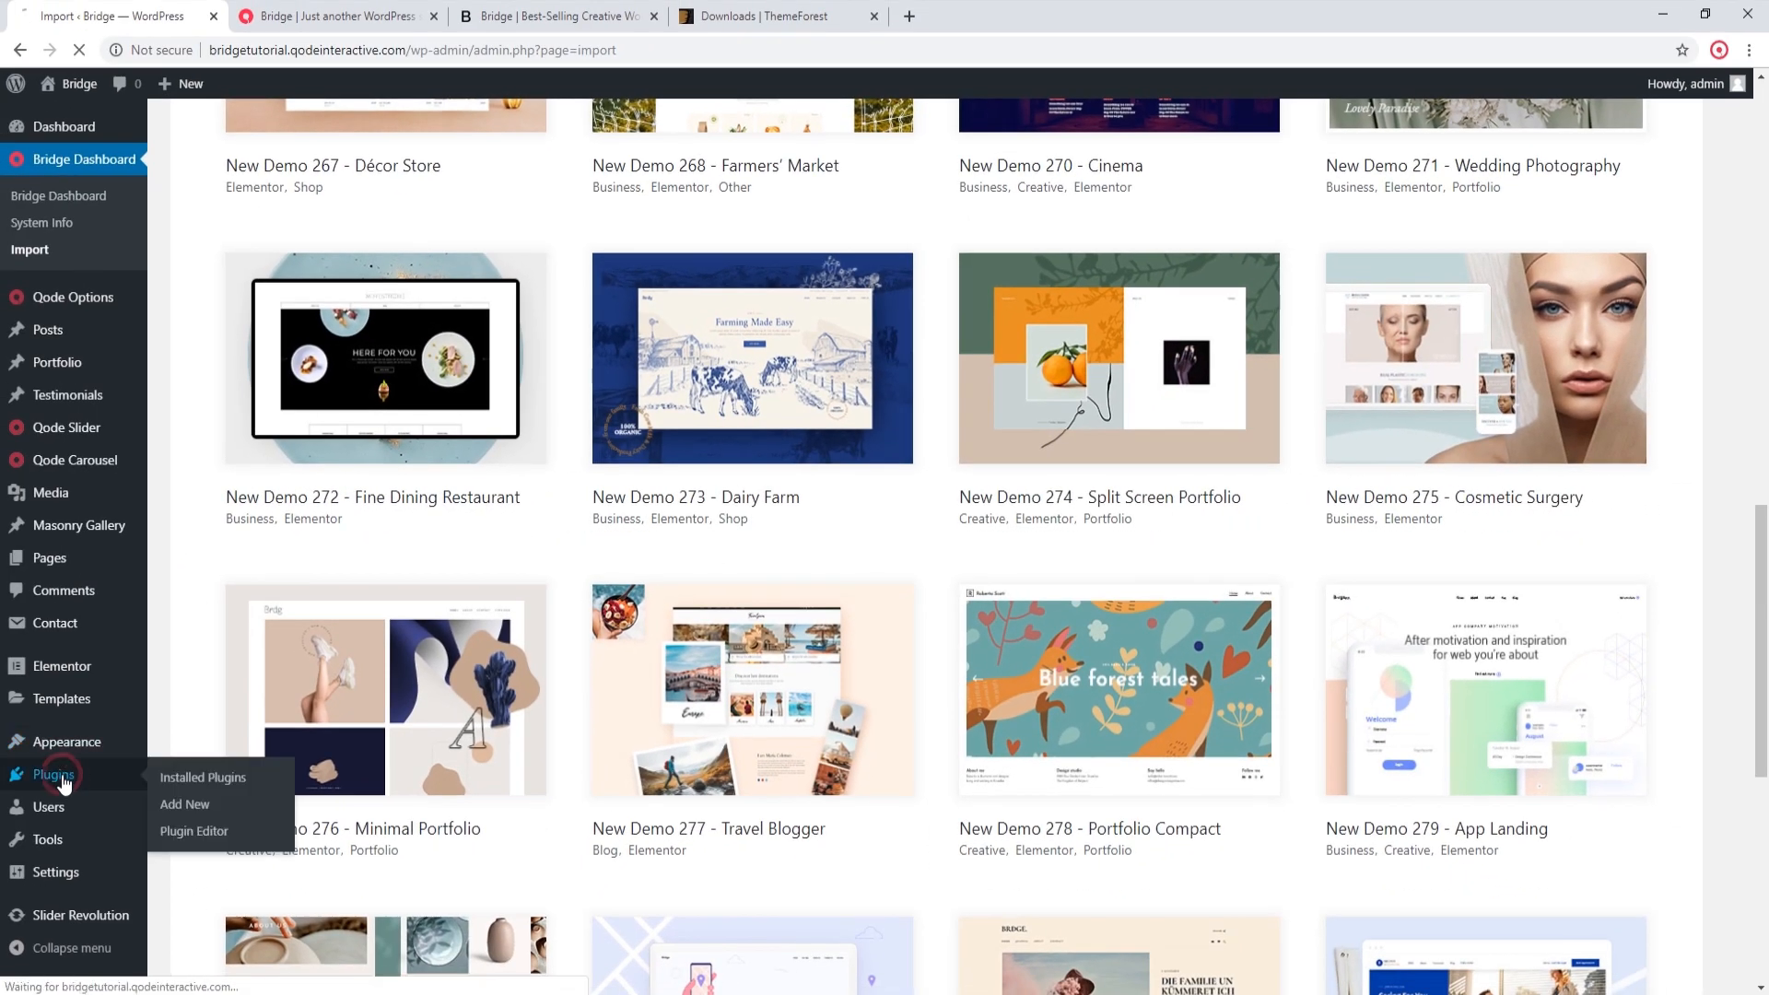
Step: Deactivate the Qode Instagram Widget and Qode News plugins with a bulk action, and deactivate Slider Revolution individually
click(27, 788)
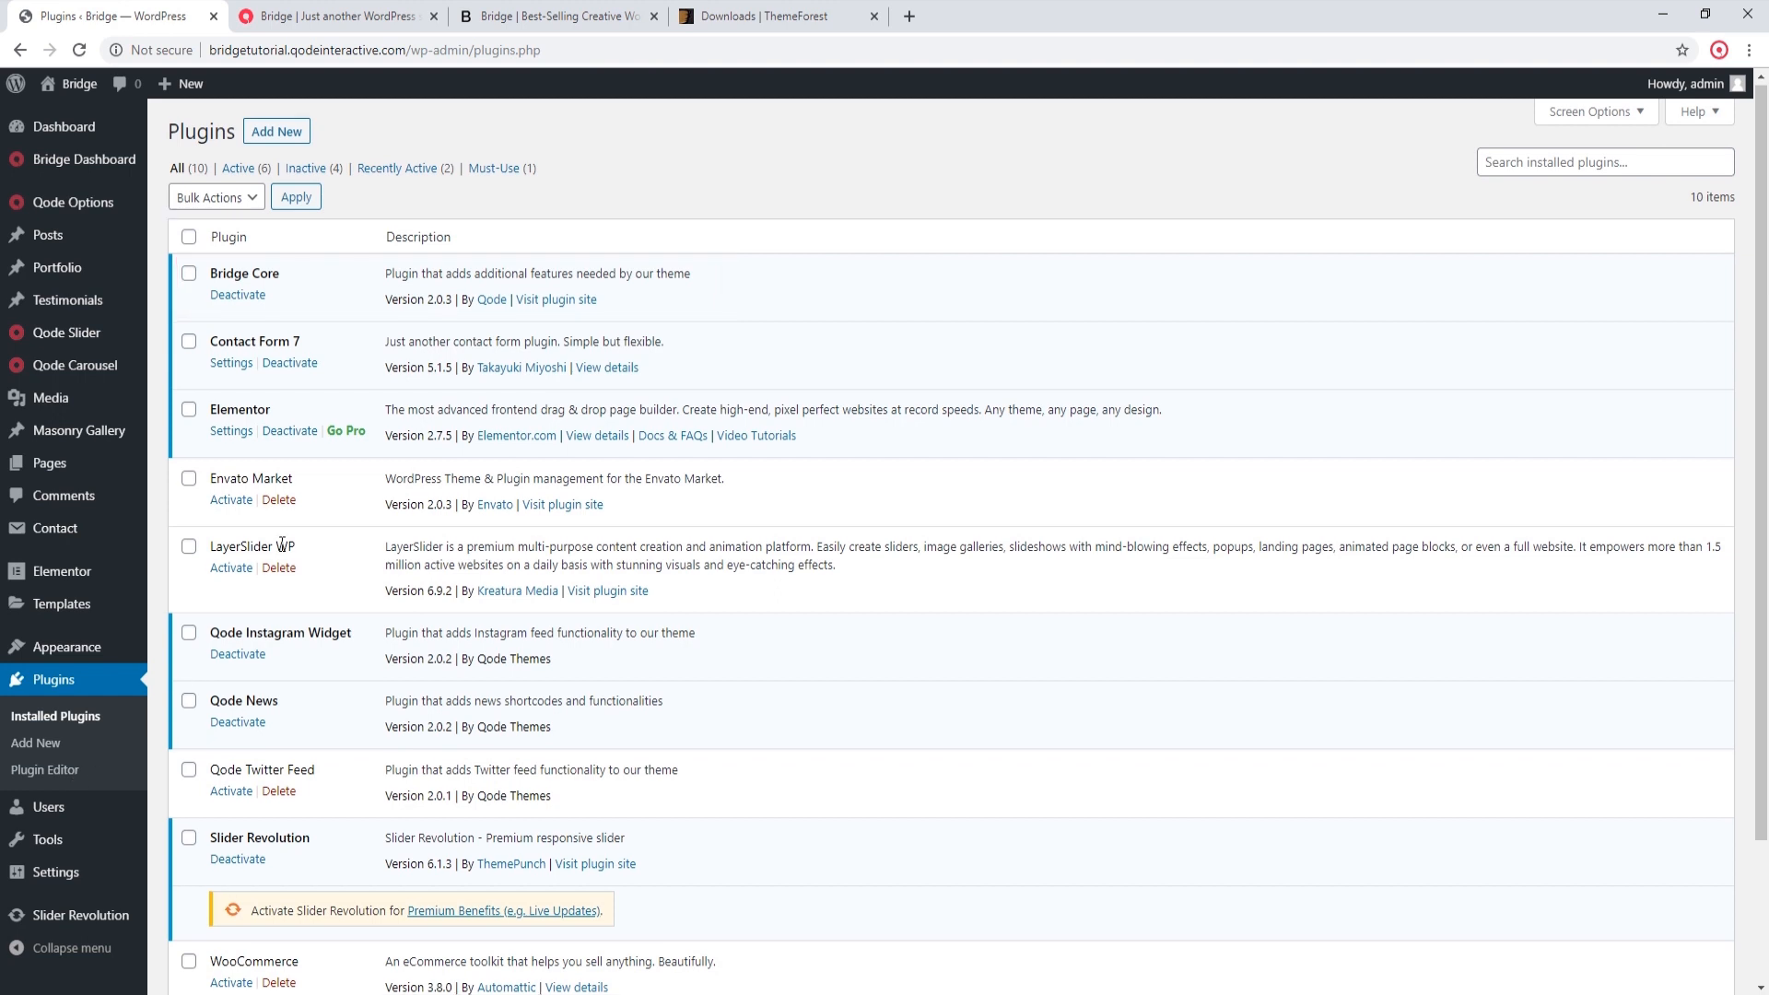
scroll(285, 526, down, 2)
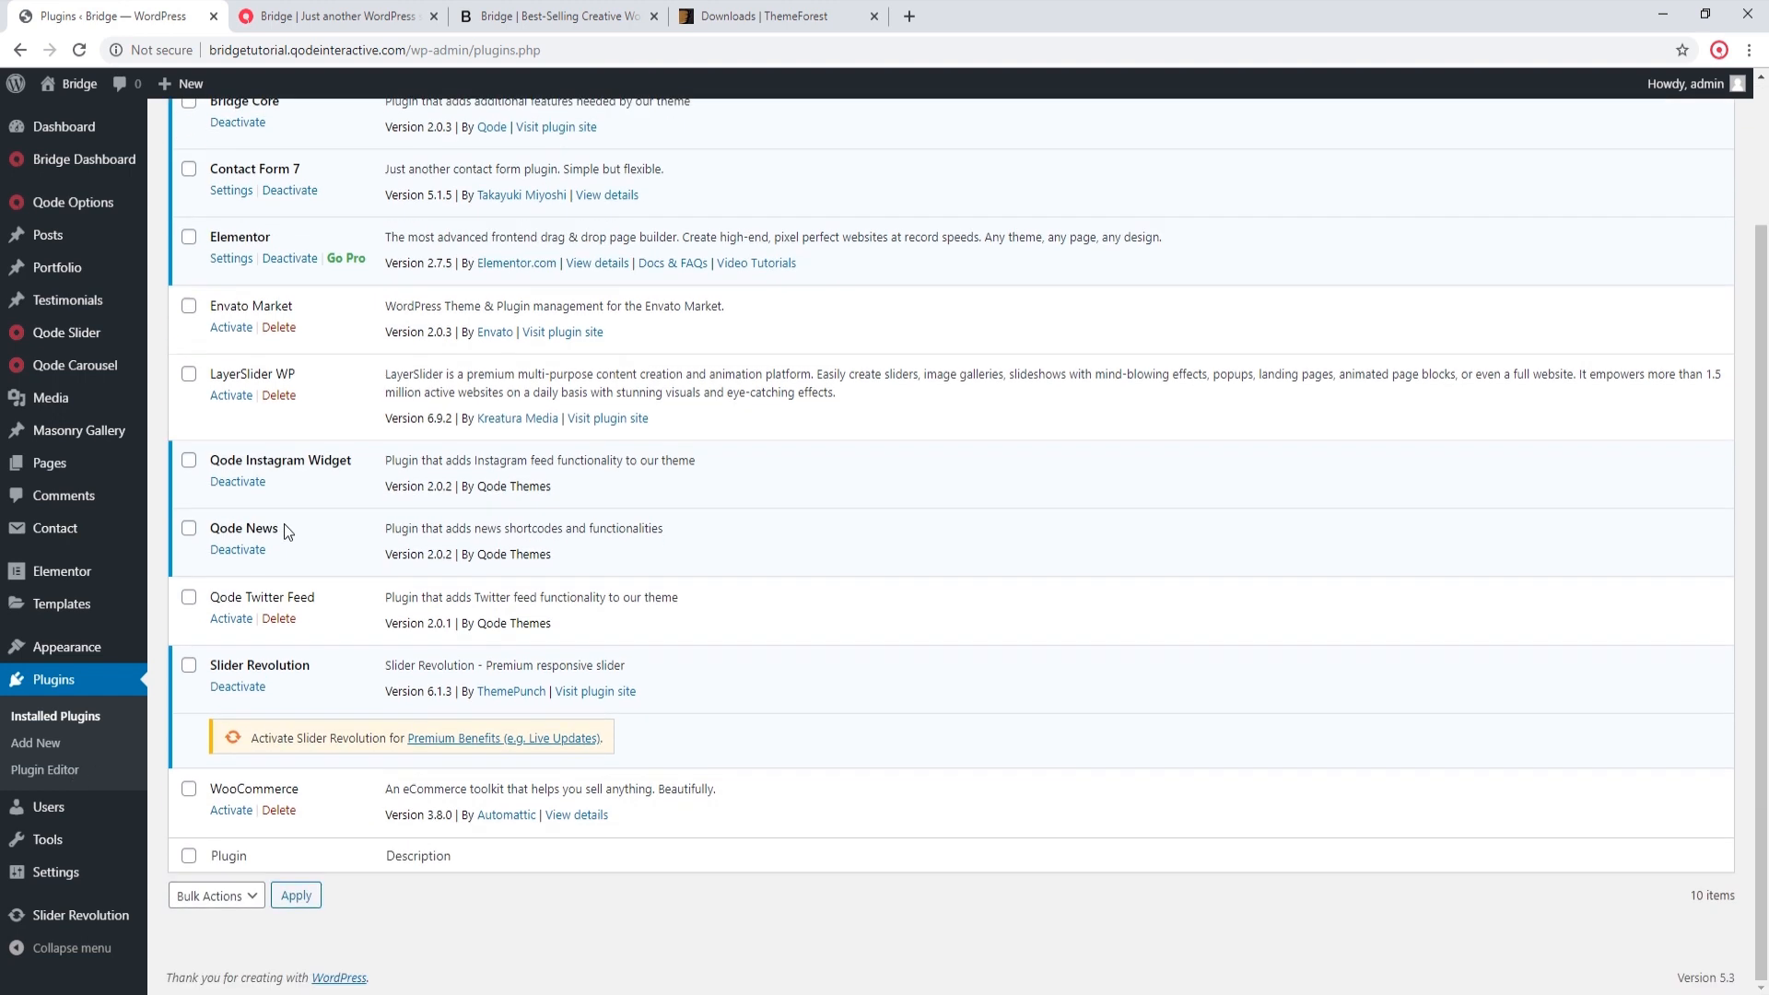
click(189, 465)
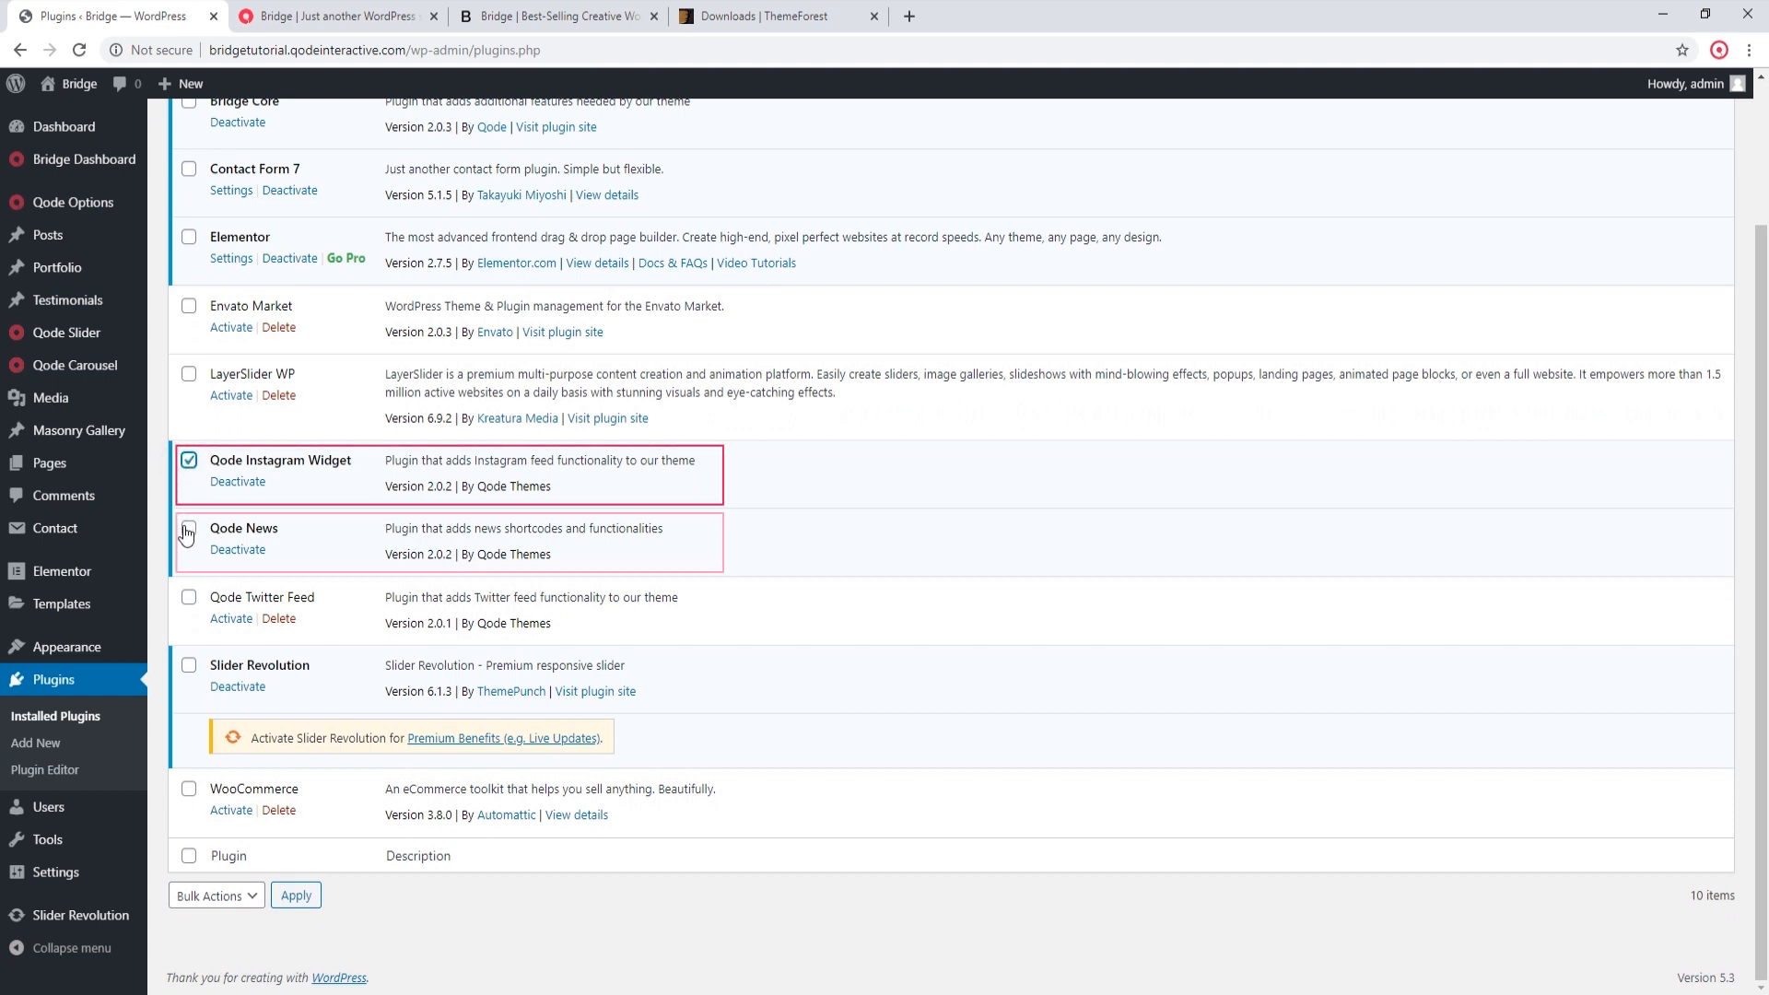
click(188, 533)
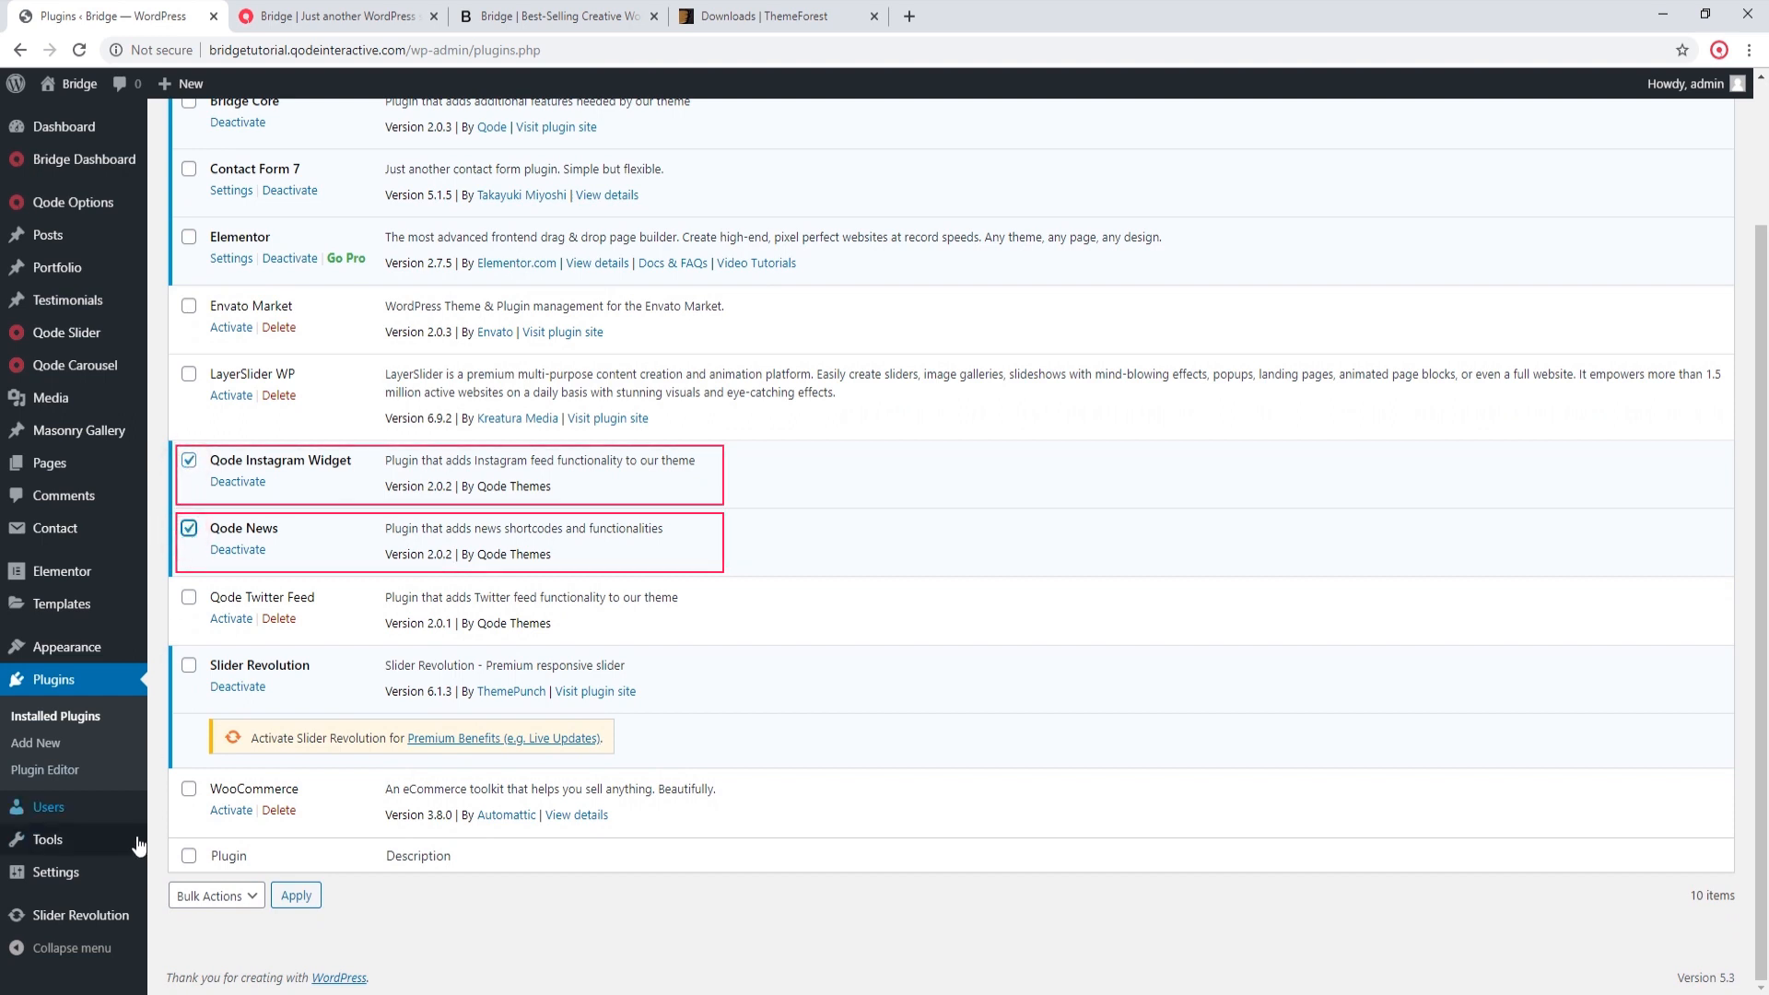
click(198, 902)
click(205, 954)
click(296, 896)
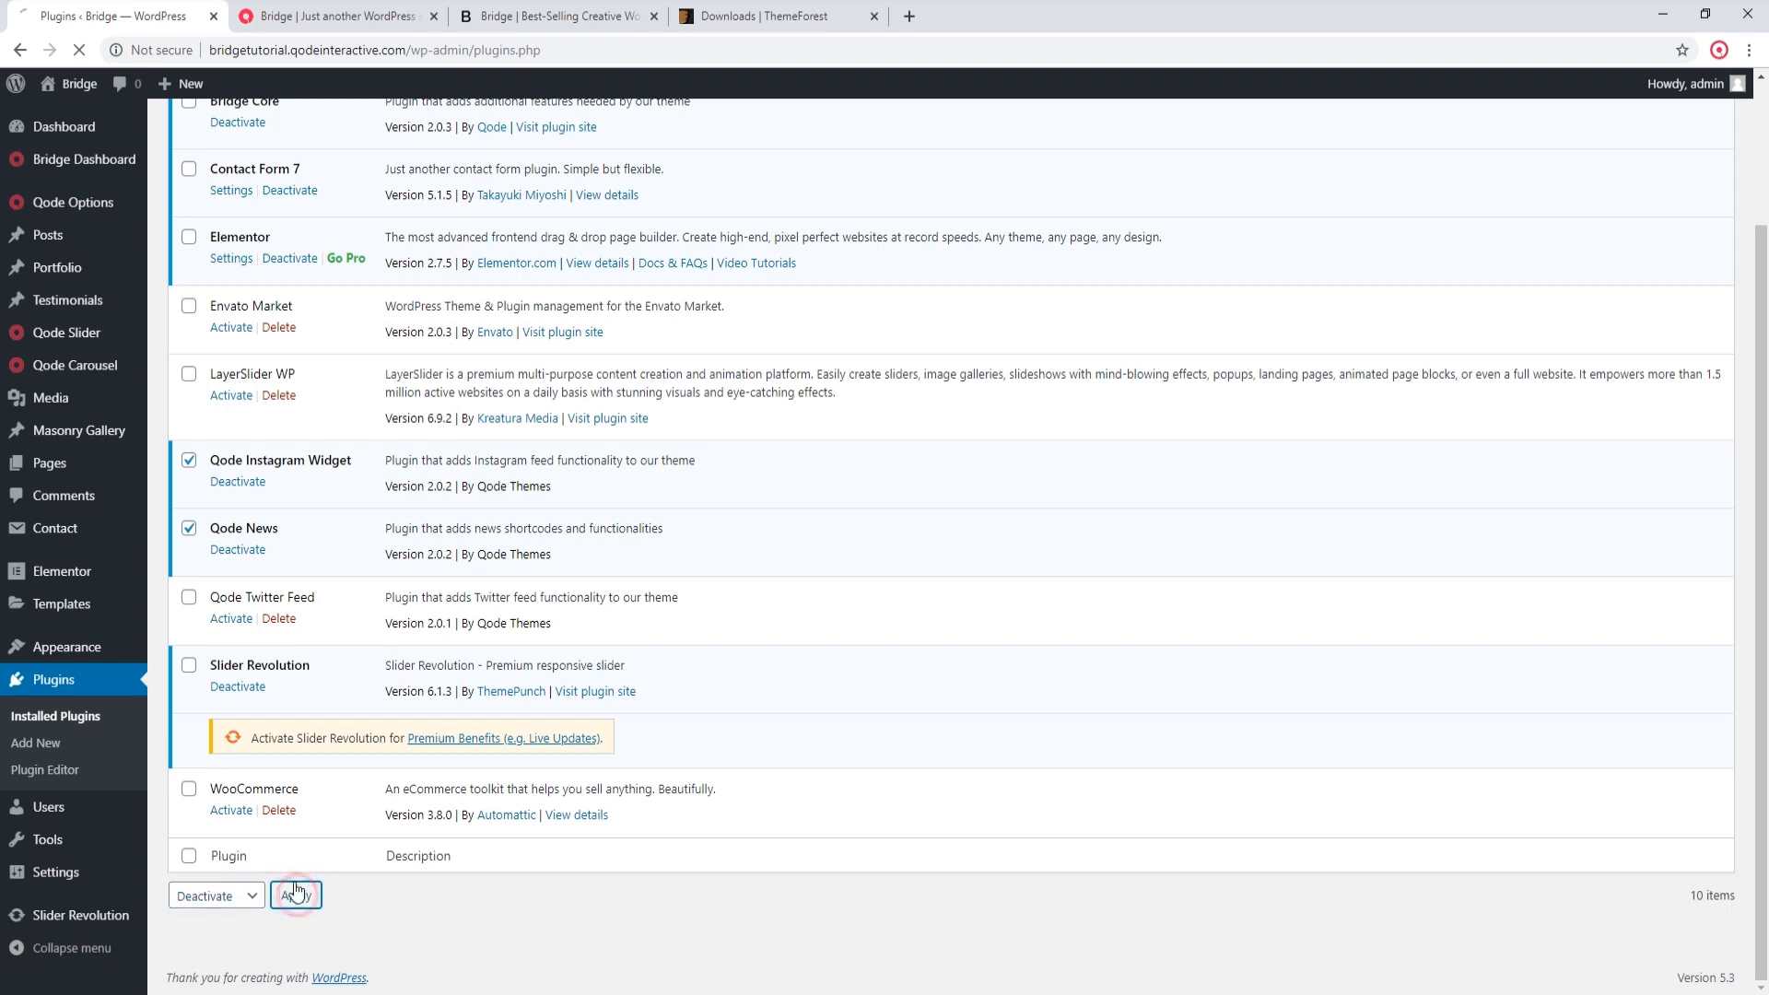
scroll(351, 814, down, 2)
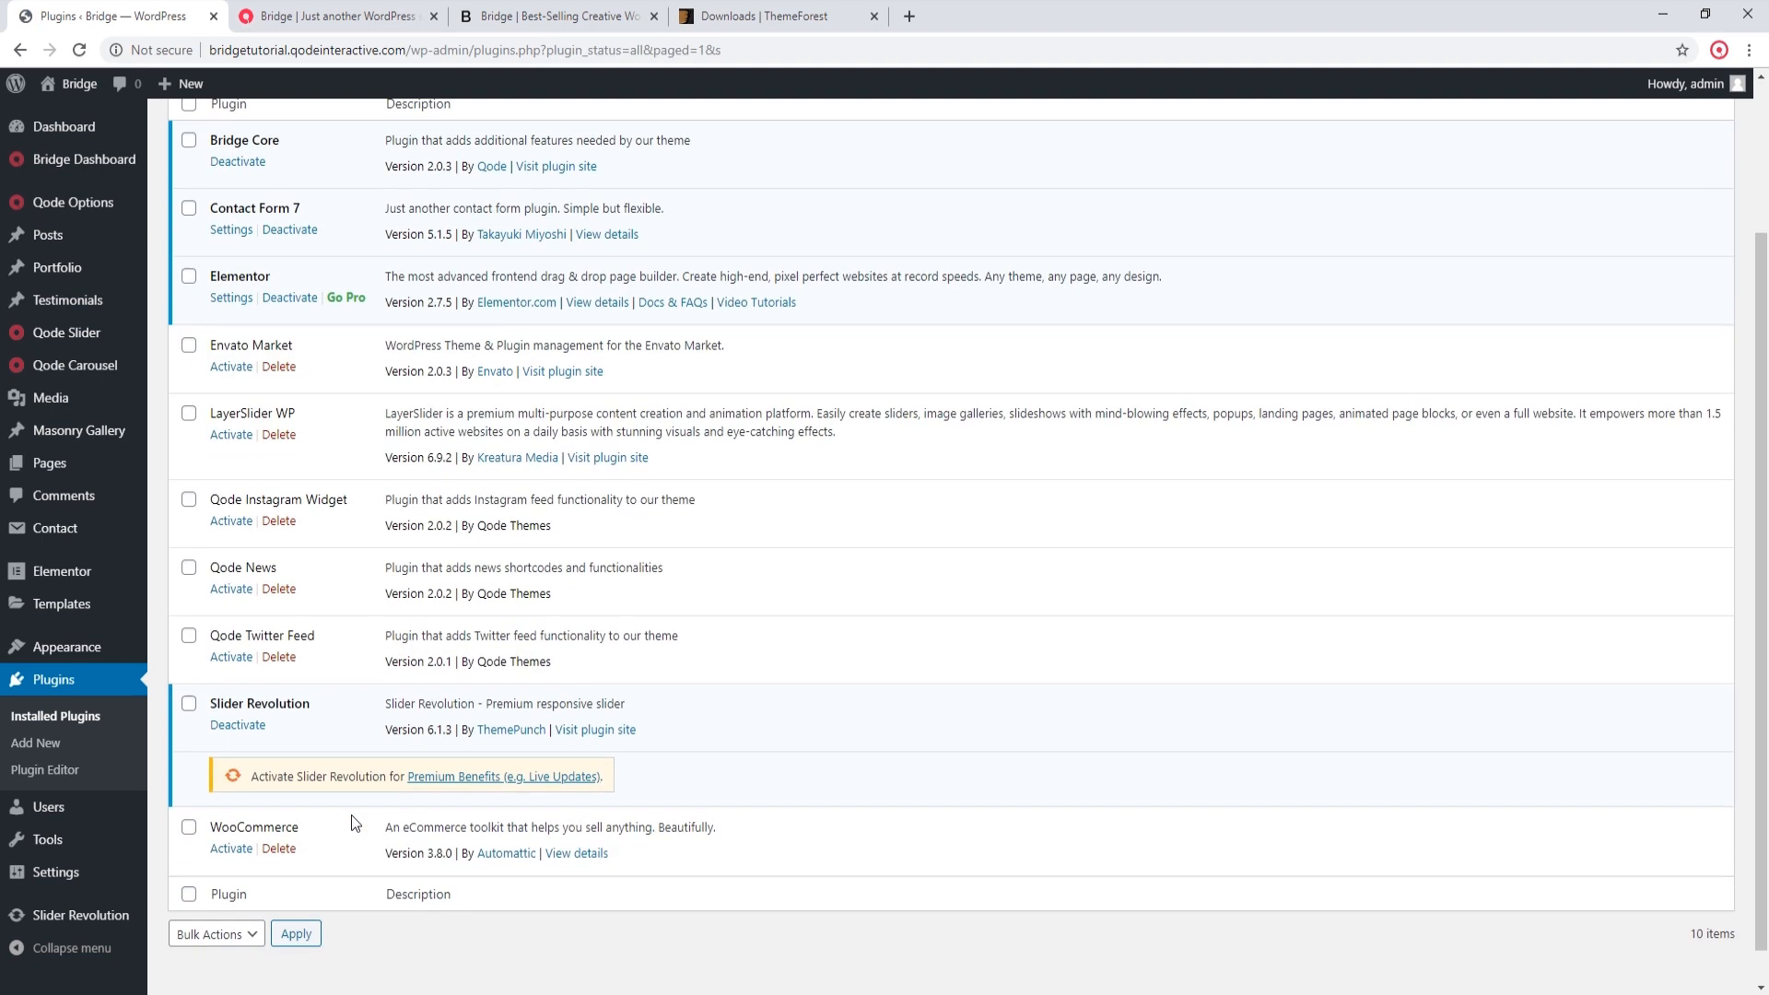
click(247, 733)
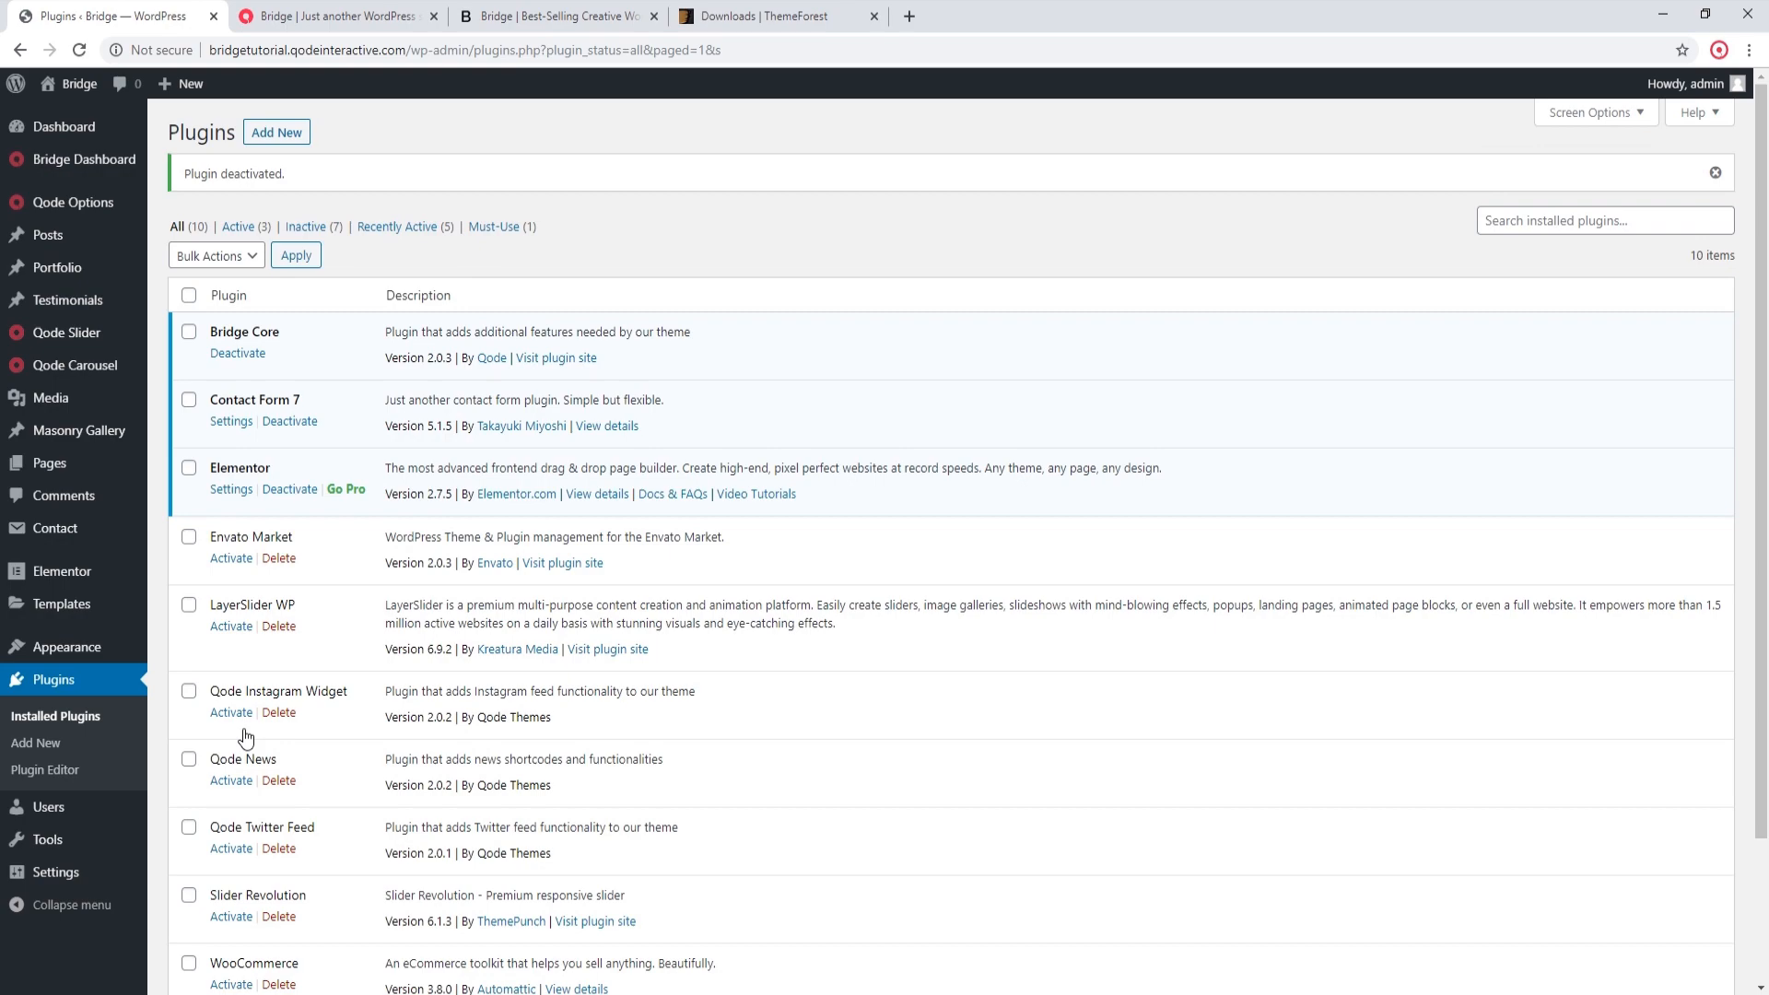
Step: Filter the Bridge demo import list to Elementor and open the import dialog for New Demo 279 - App Landing
mouse_move(138, 195)
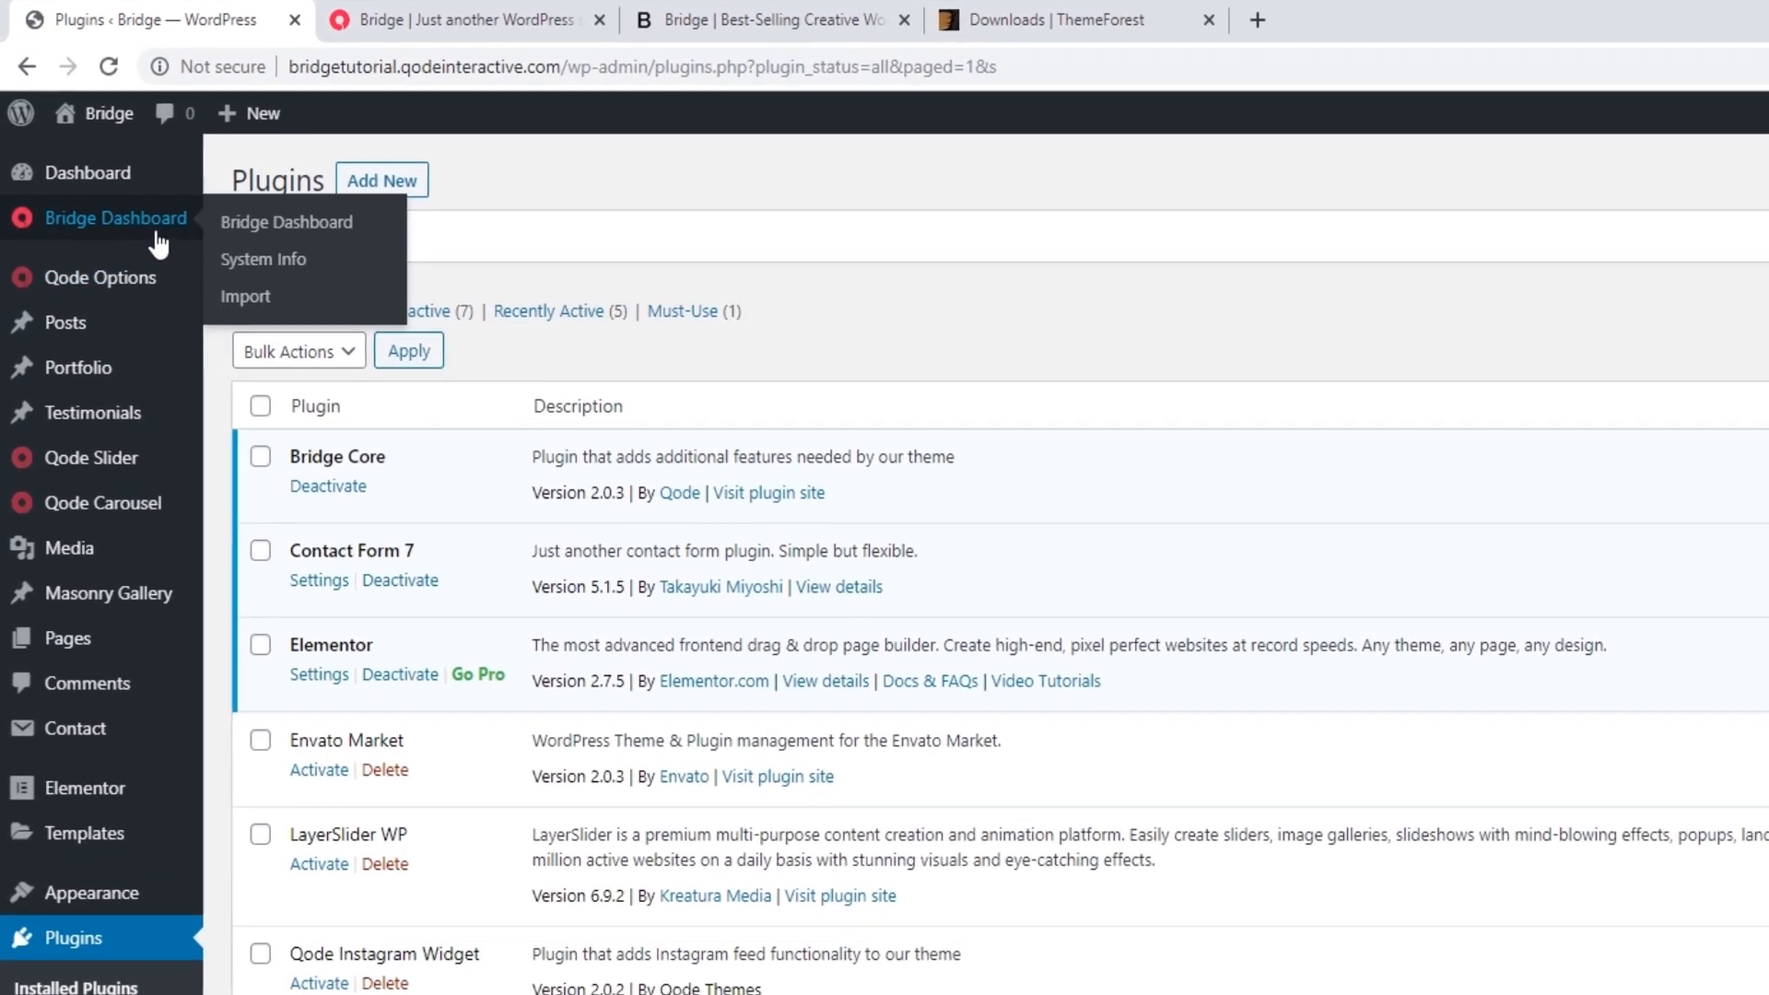
click(247, 300)
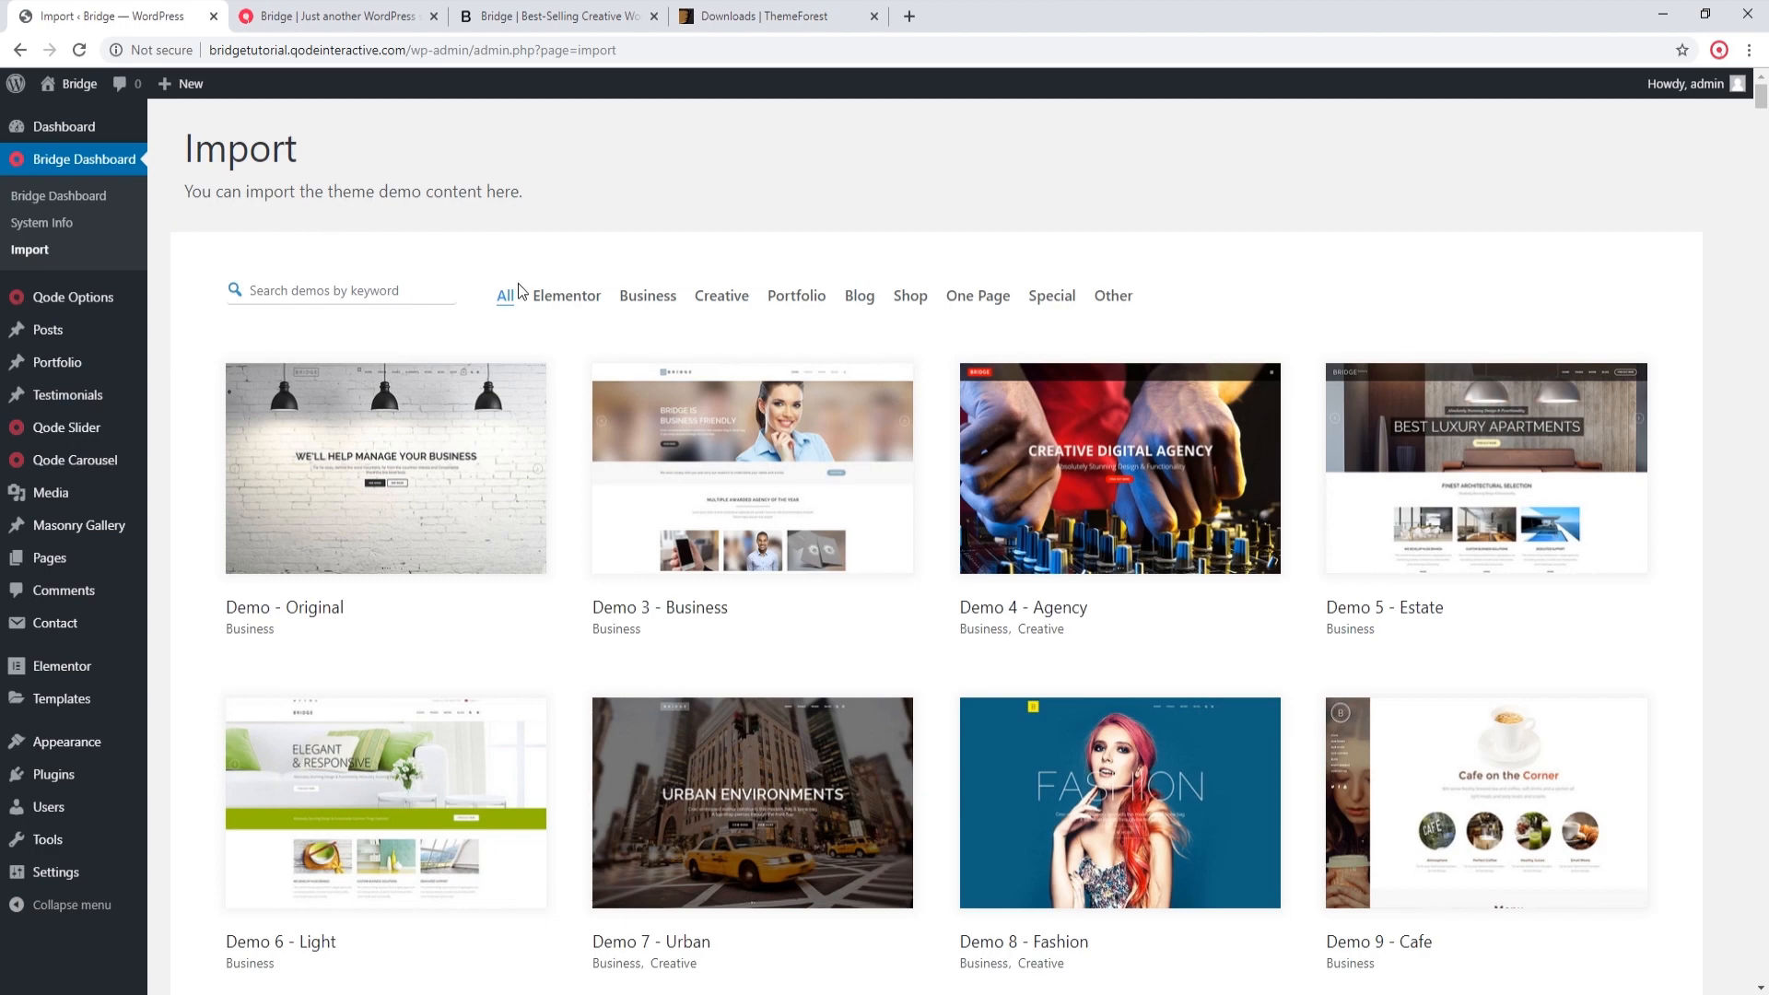
click(566, 297)
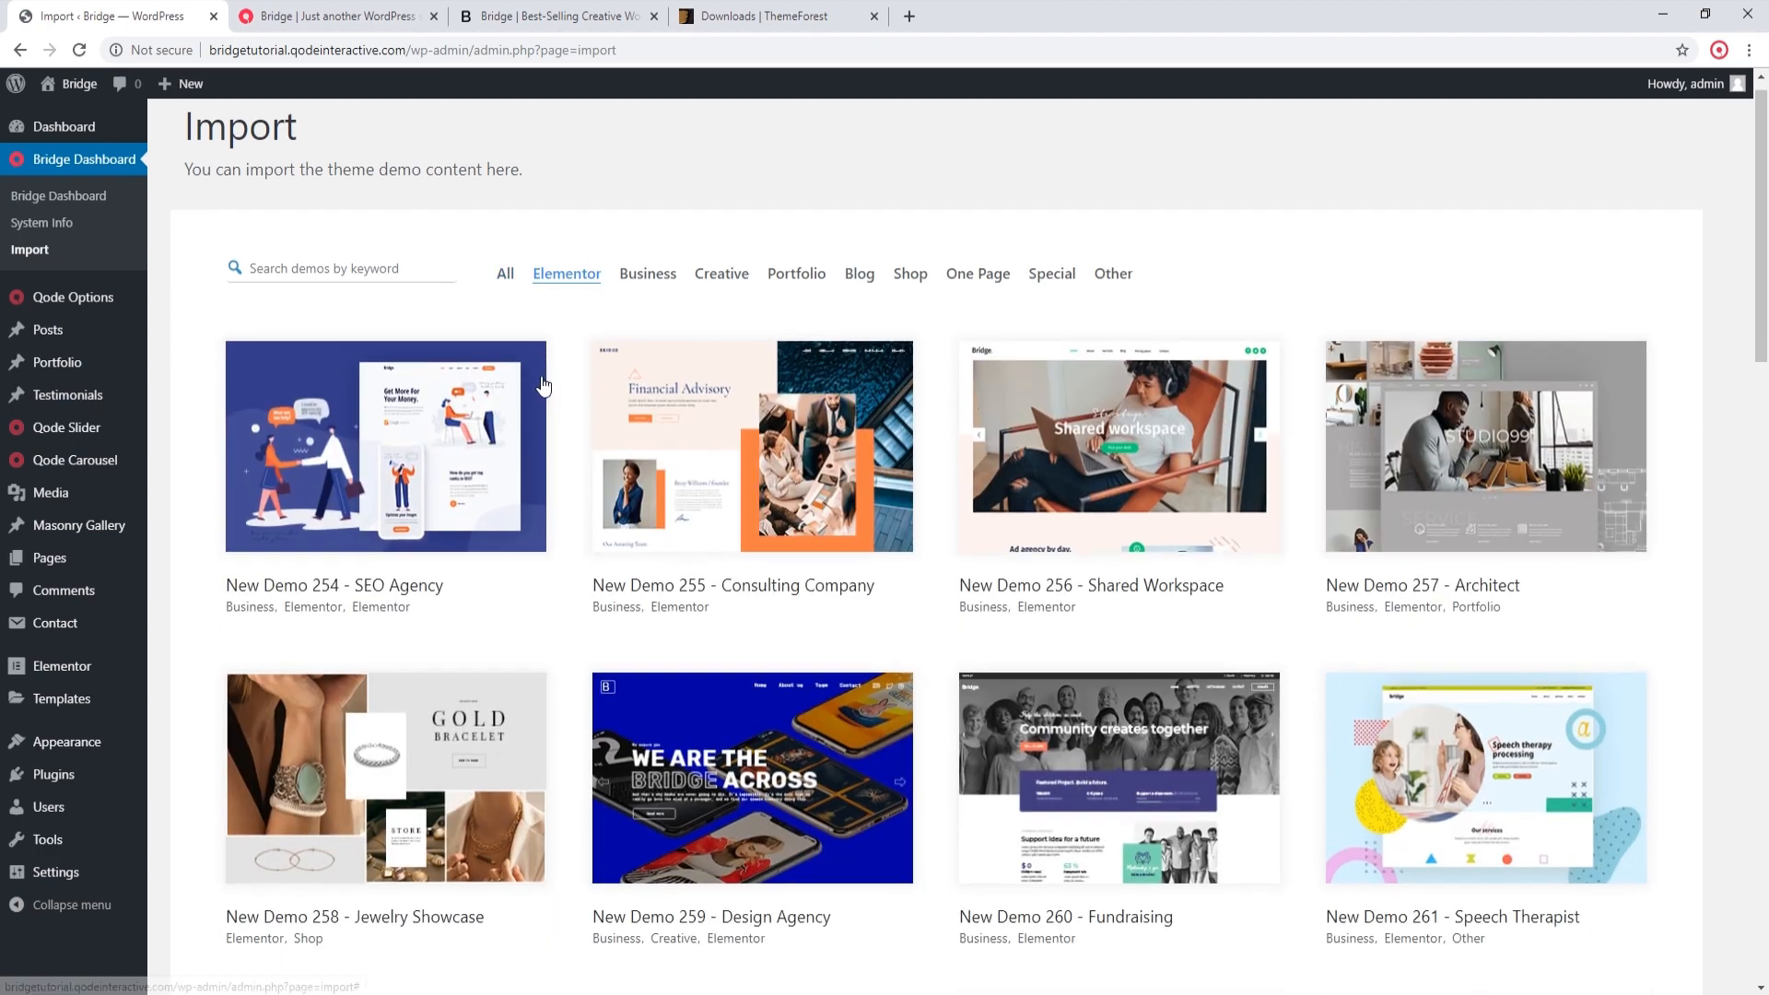
scroll(537, 412, down, 10)
scroll(537, 412, down, 5)
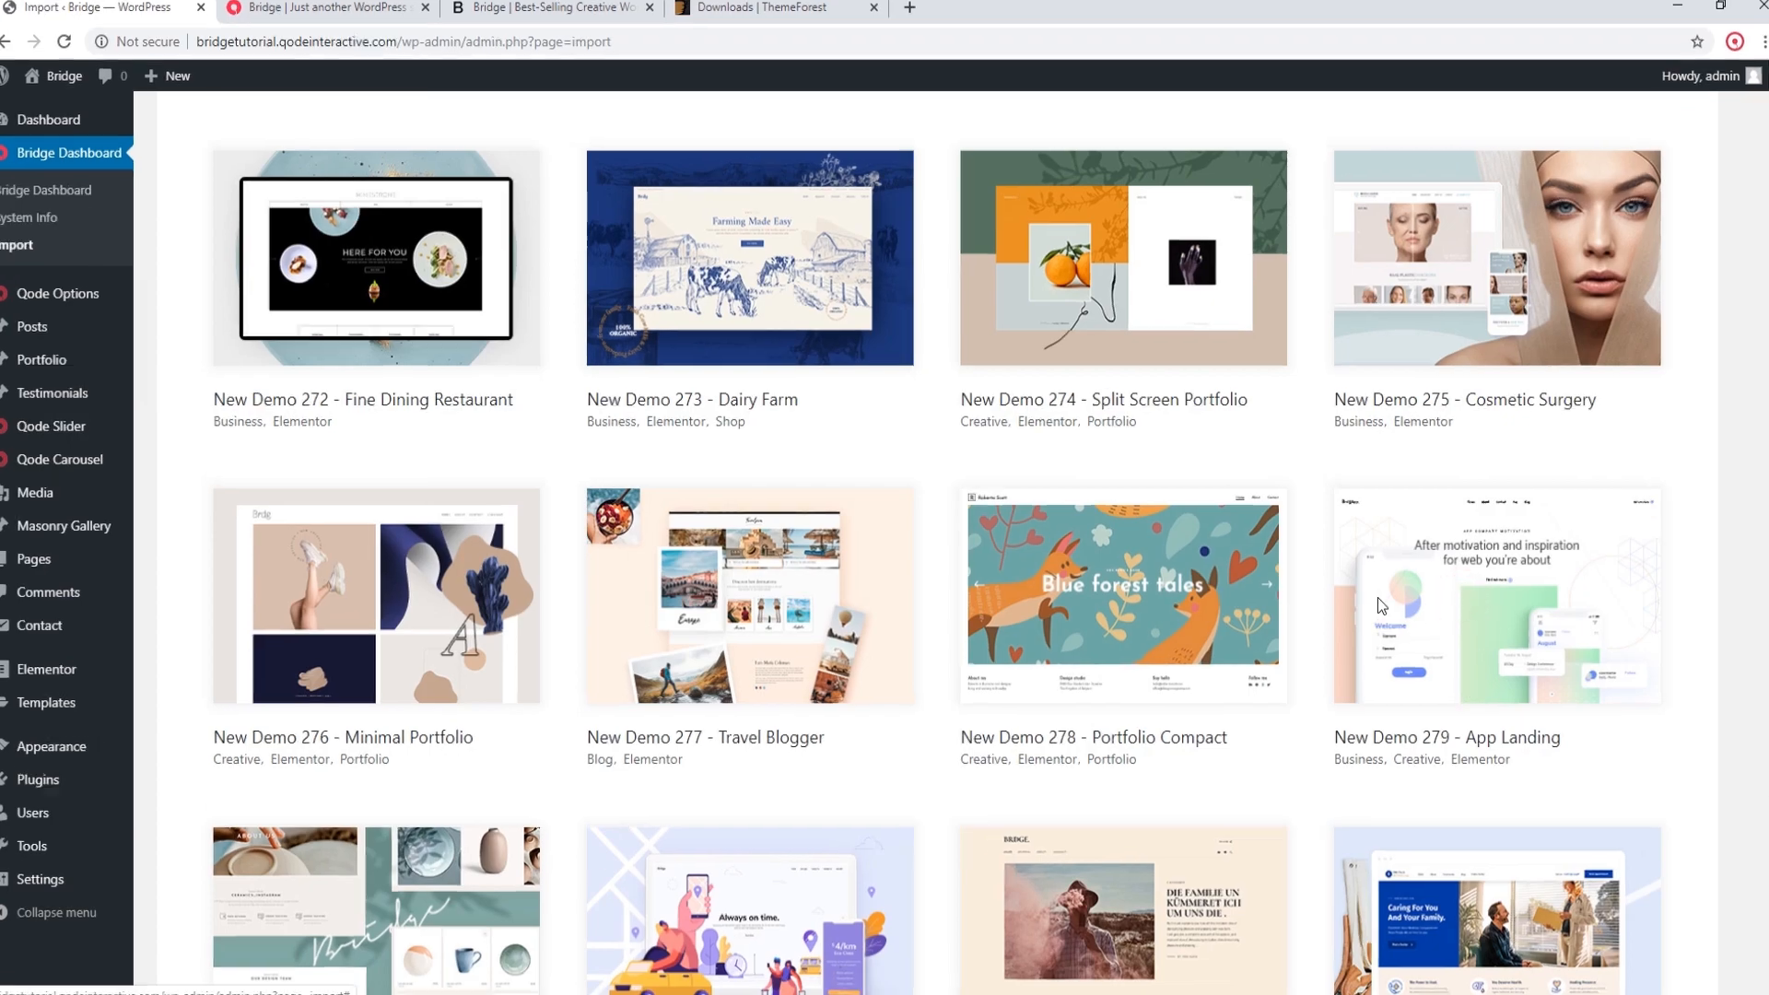
click(1379, 597)
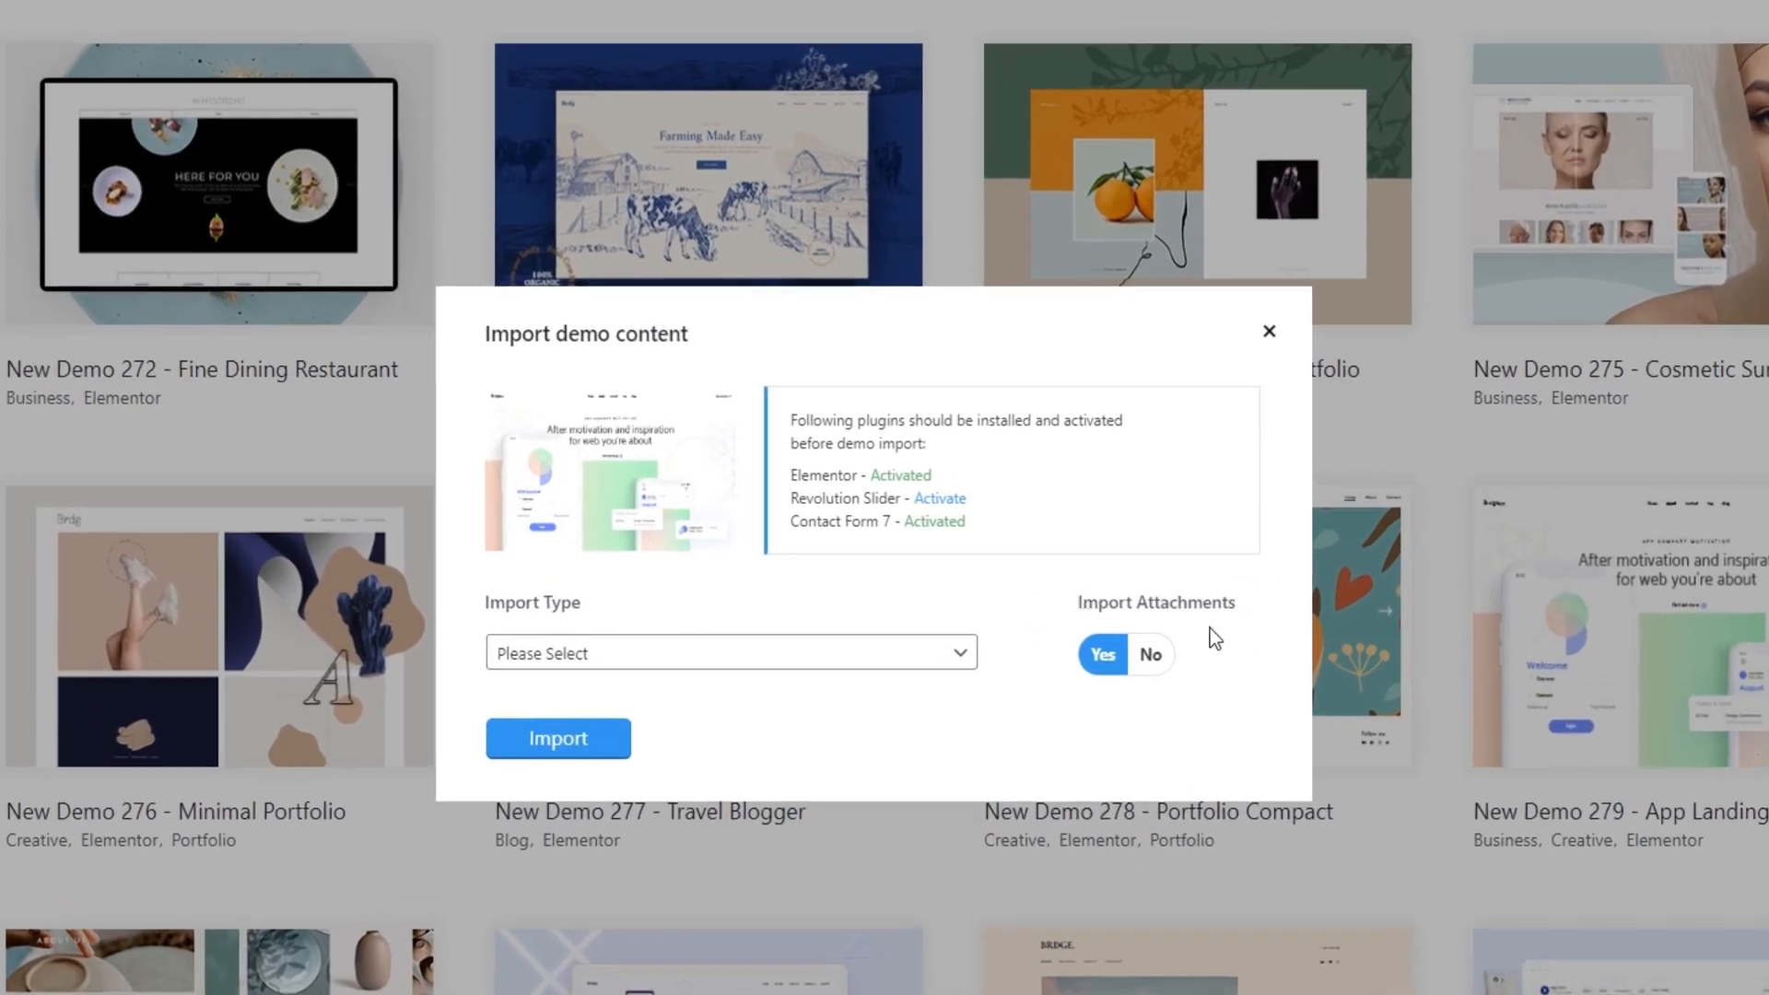
Step: Import the App Landing demo with import type All and attachments set to No, and close the import dialog
click(565, 667)
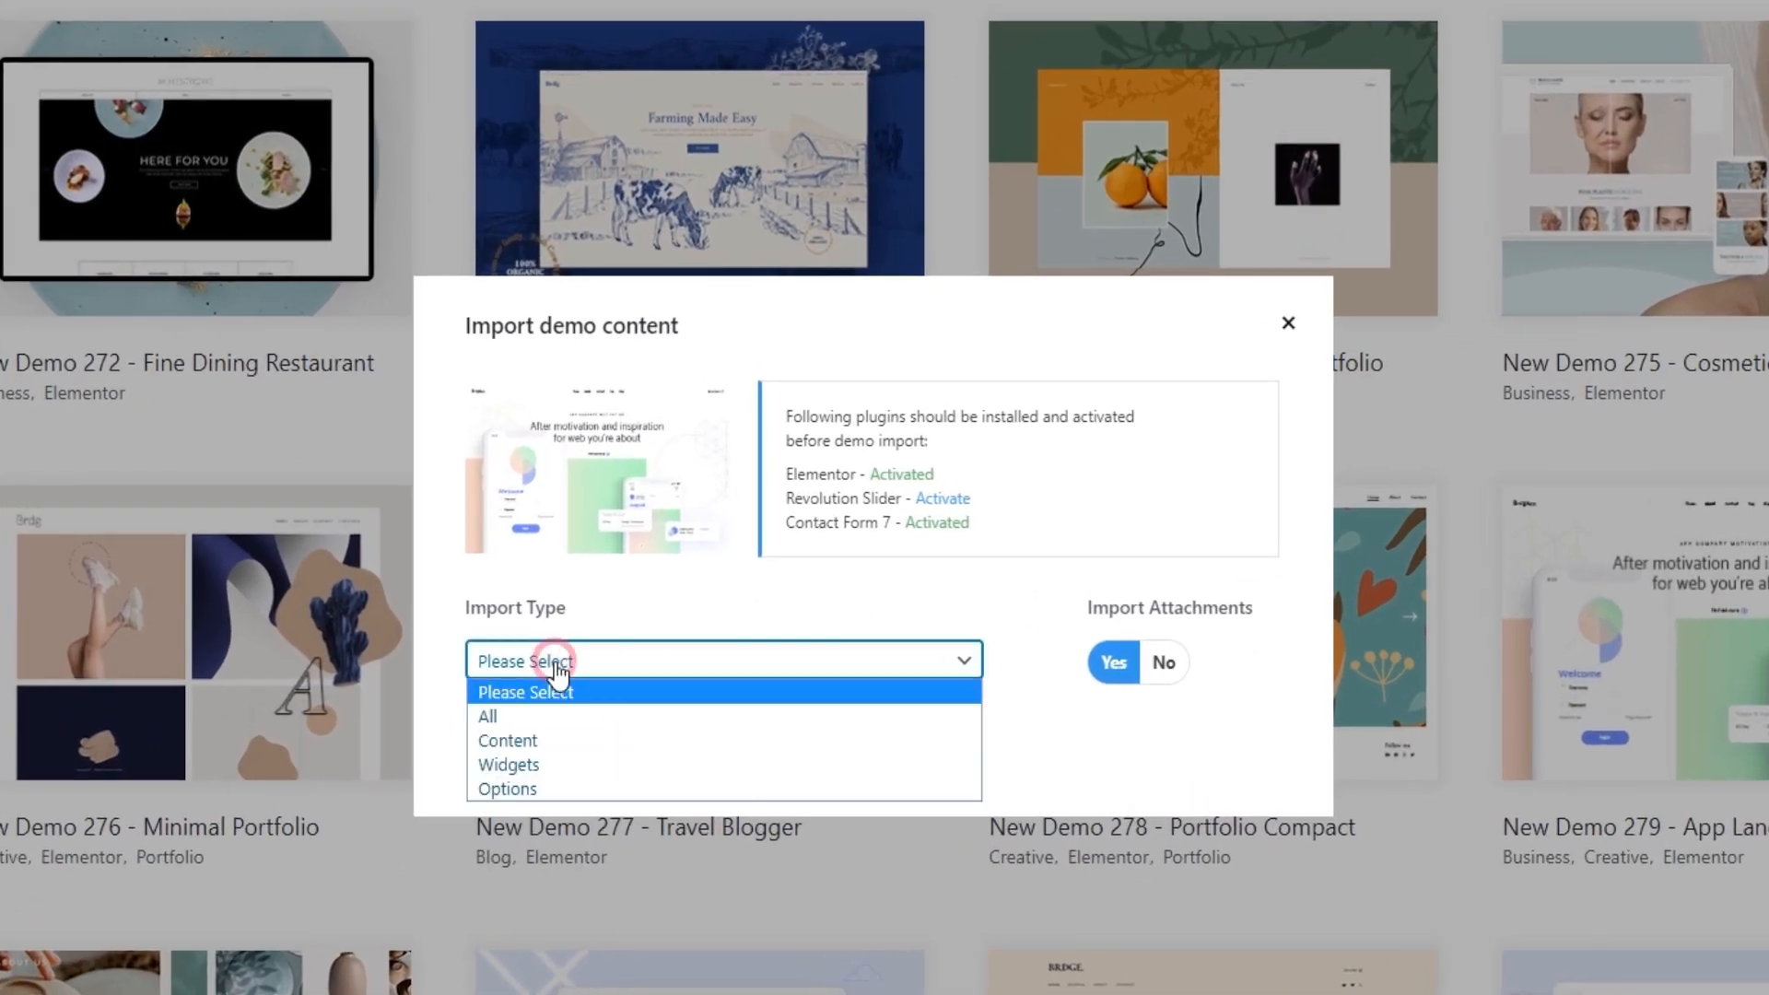
click(542, 711)
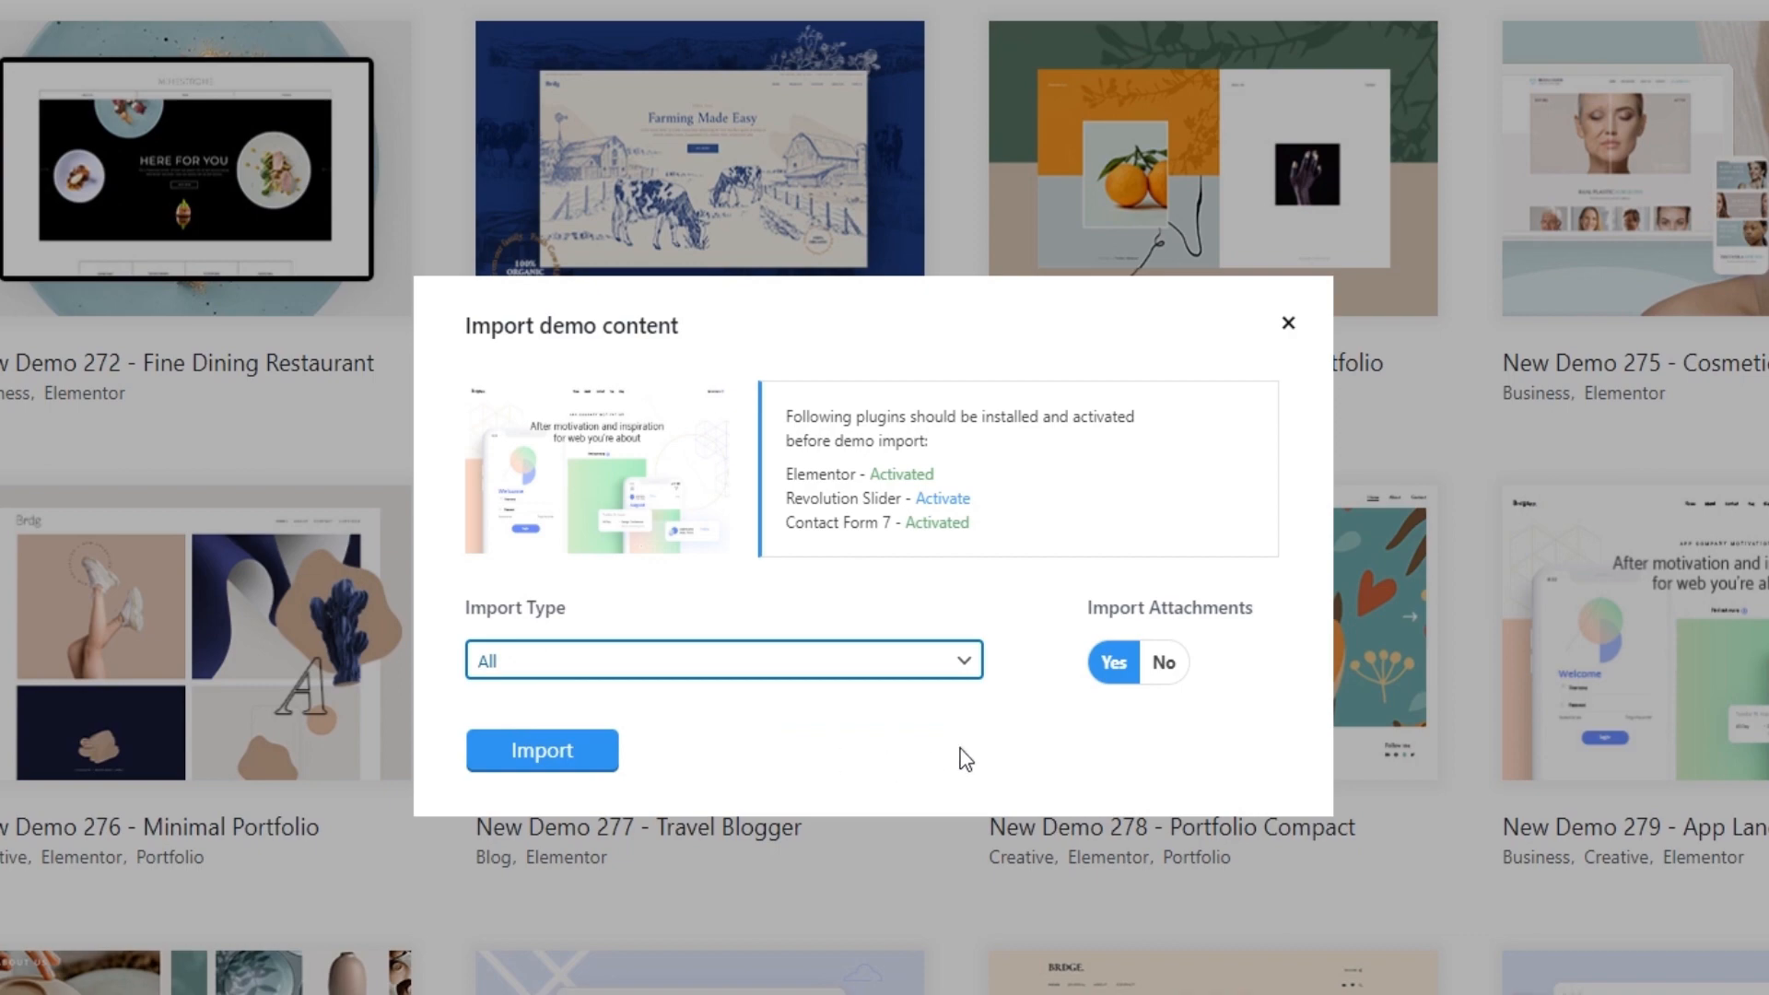
click(1172, 665)
click(553, 751)
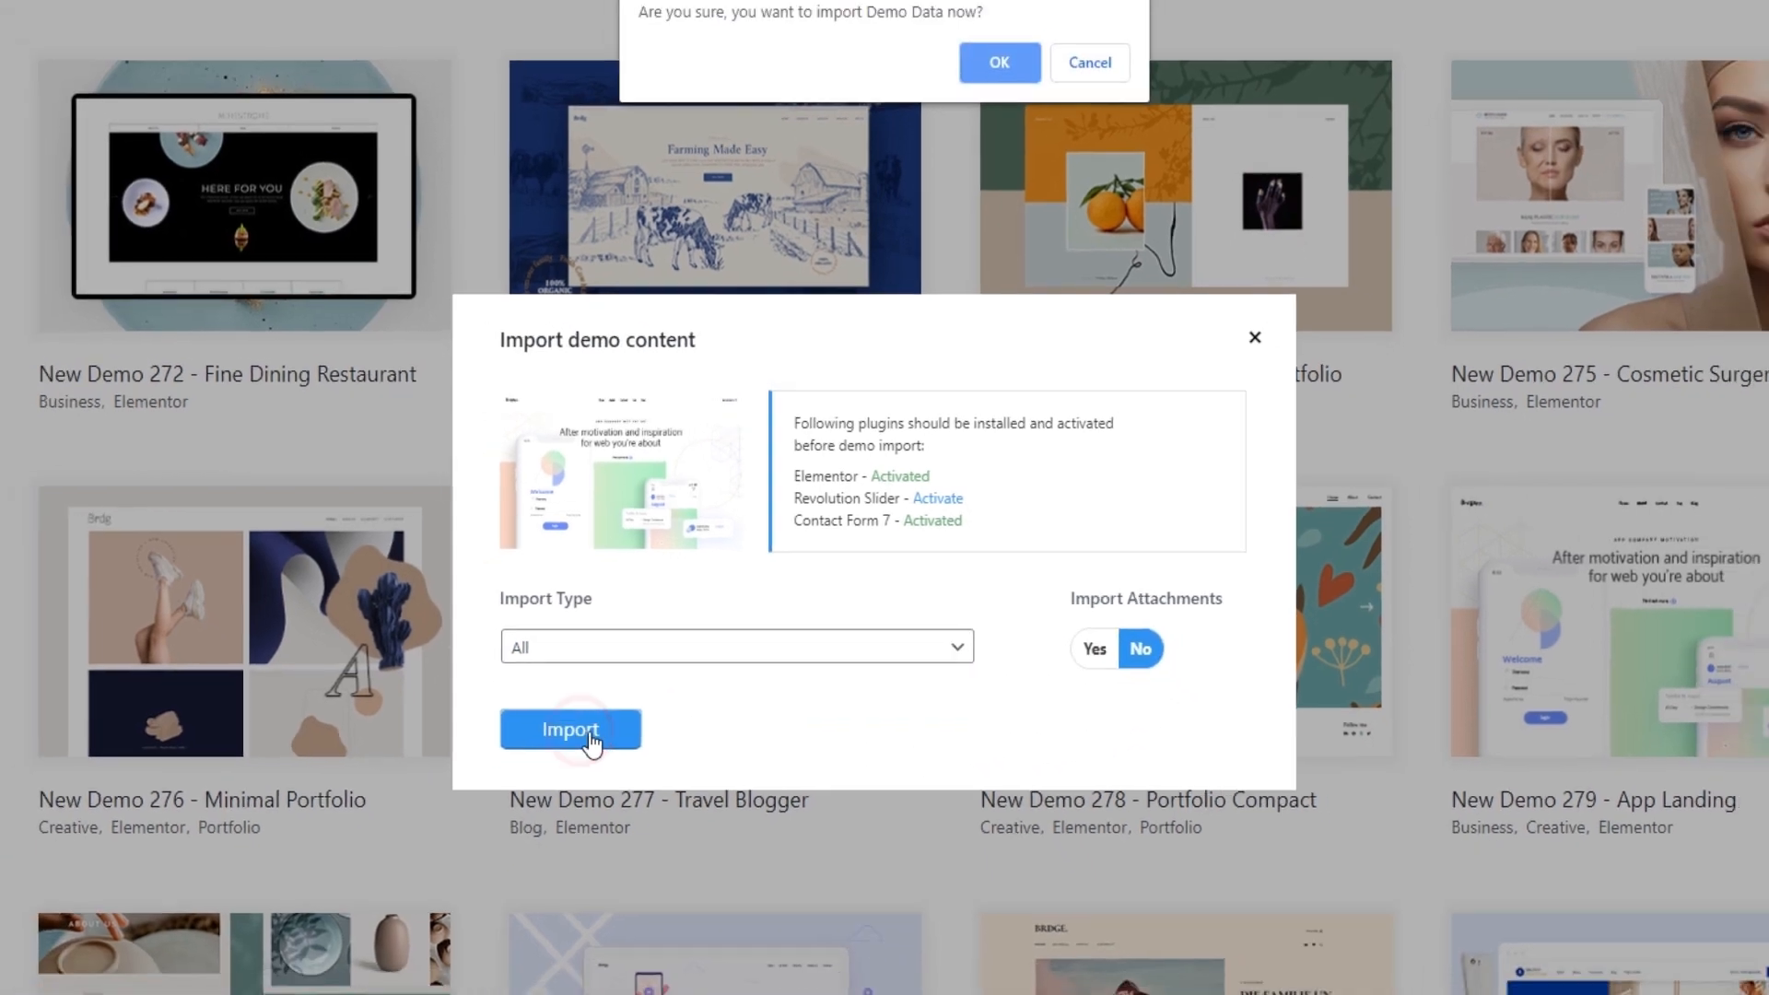
click(1036, 78)
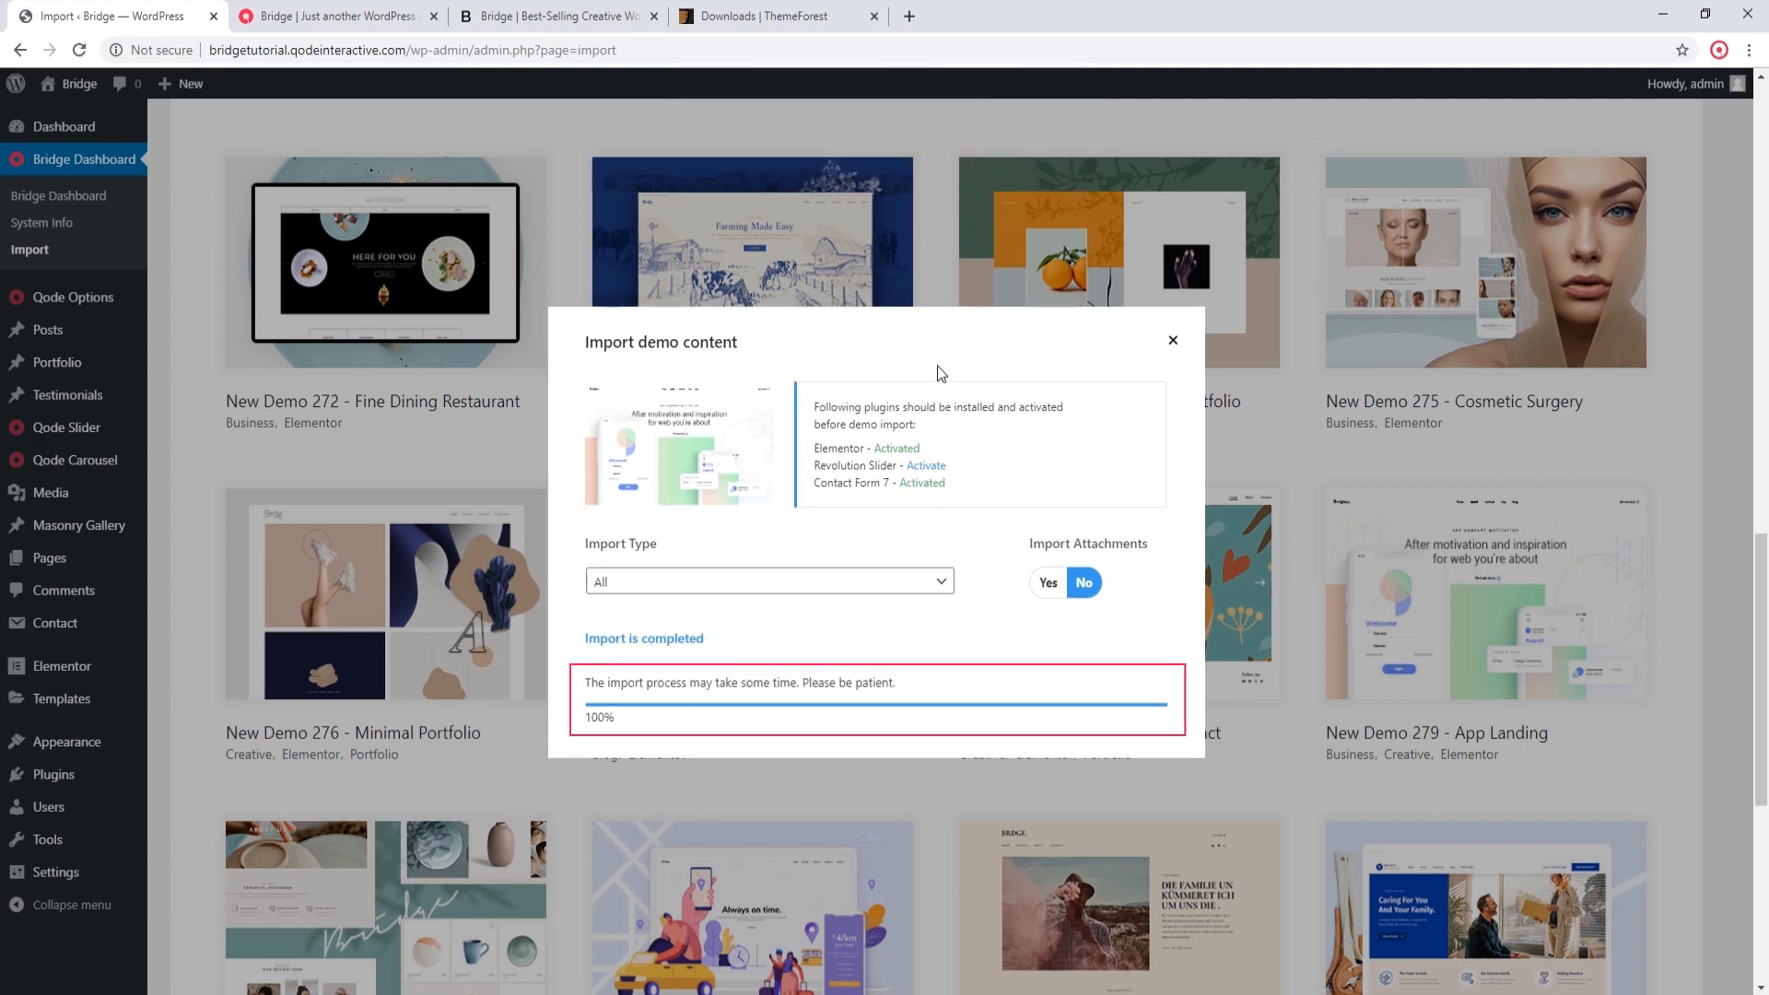
click(1171, 343)
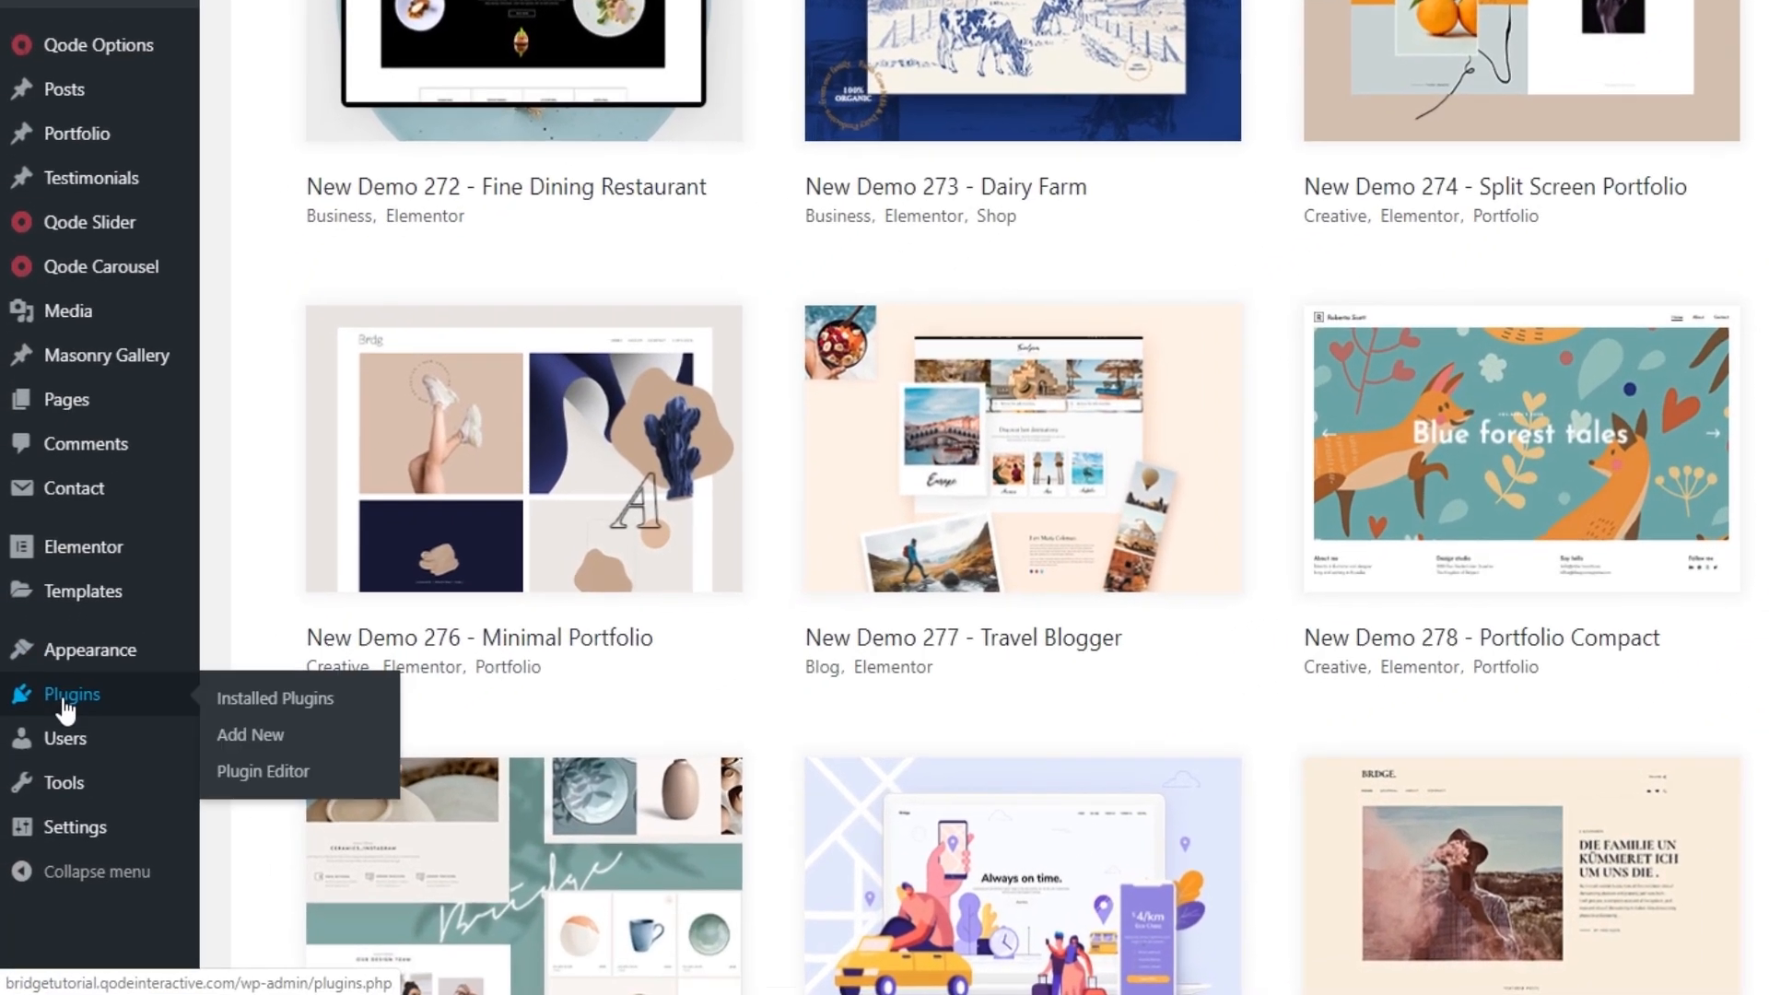
Step: Activate the Slider Revolution plugin and save the general Qode Options without changing any setting
click(48, 783)
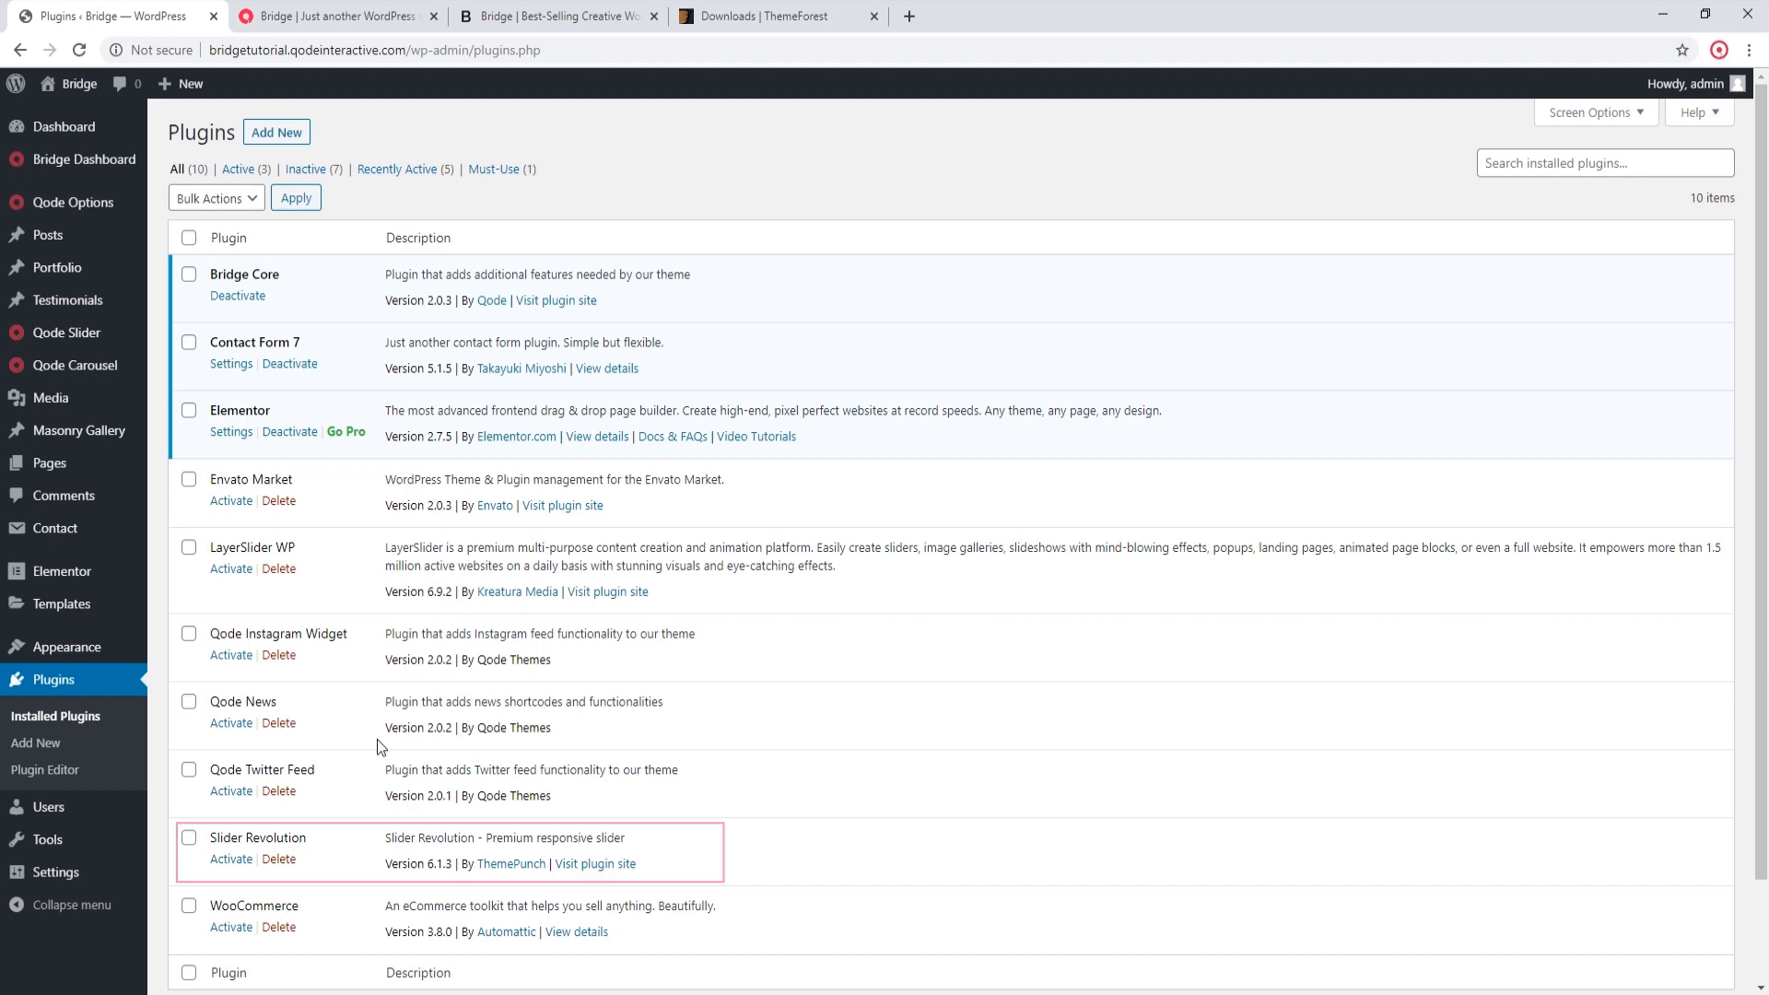
click(235, 860)
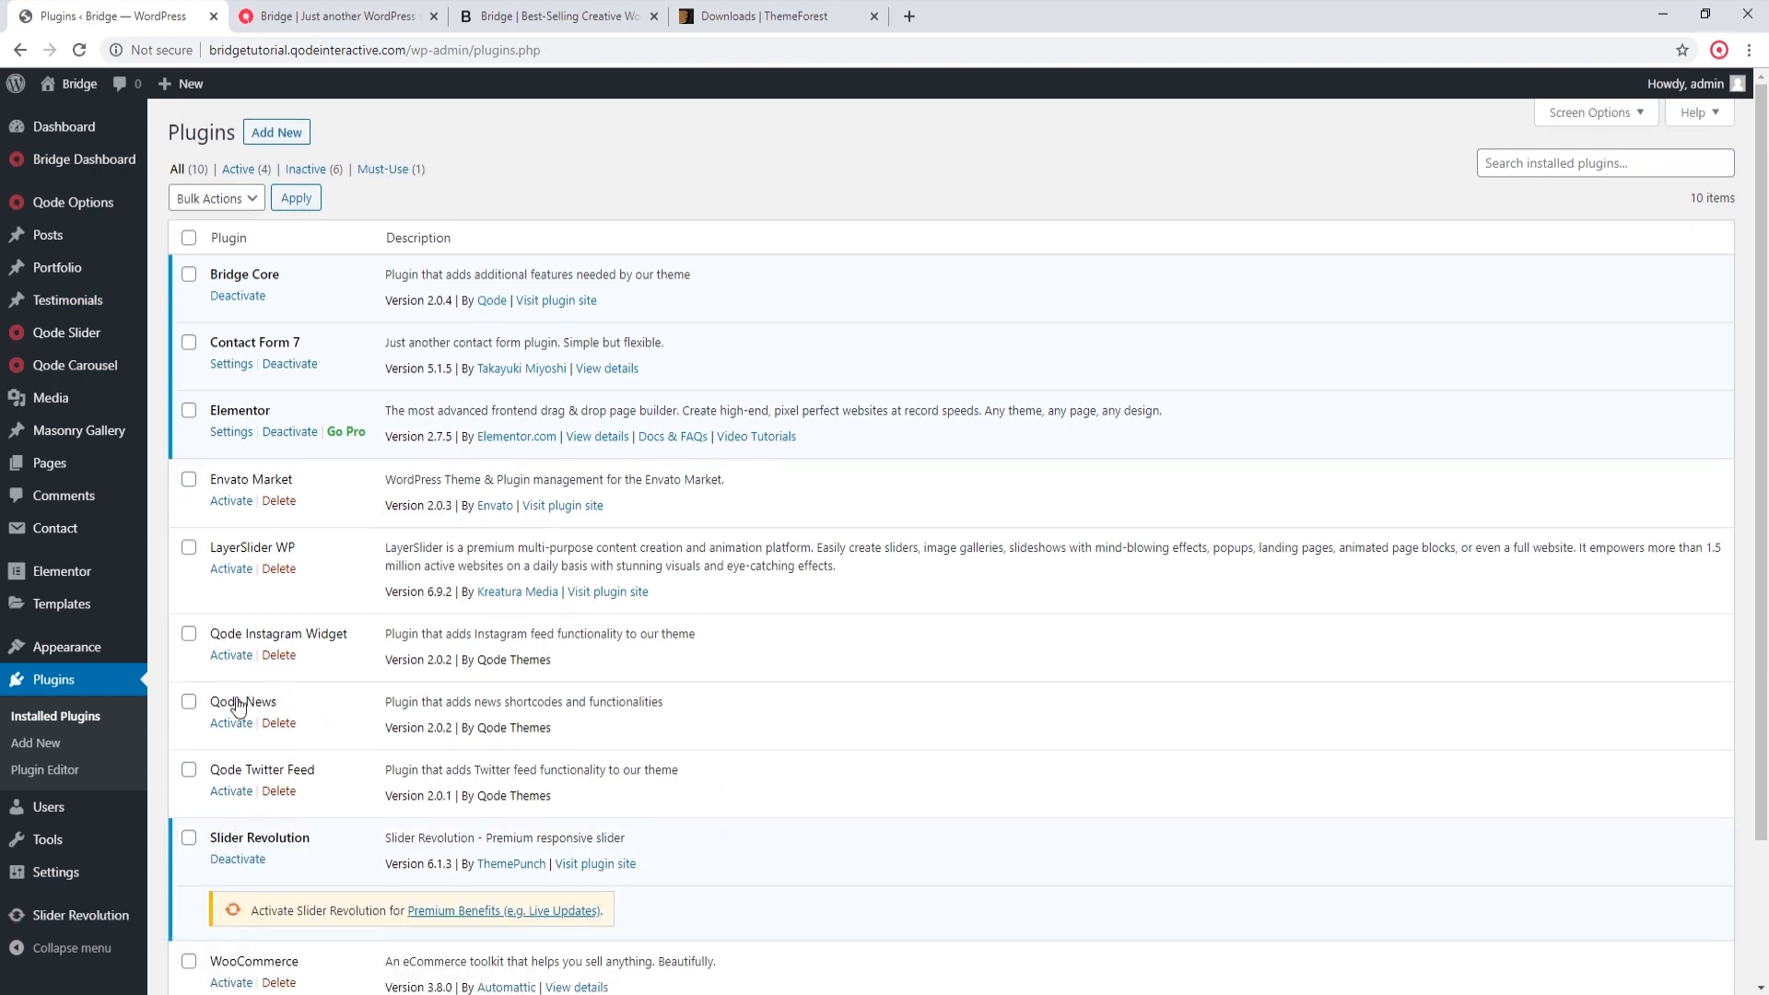
click(86, 211)
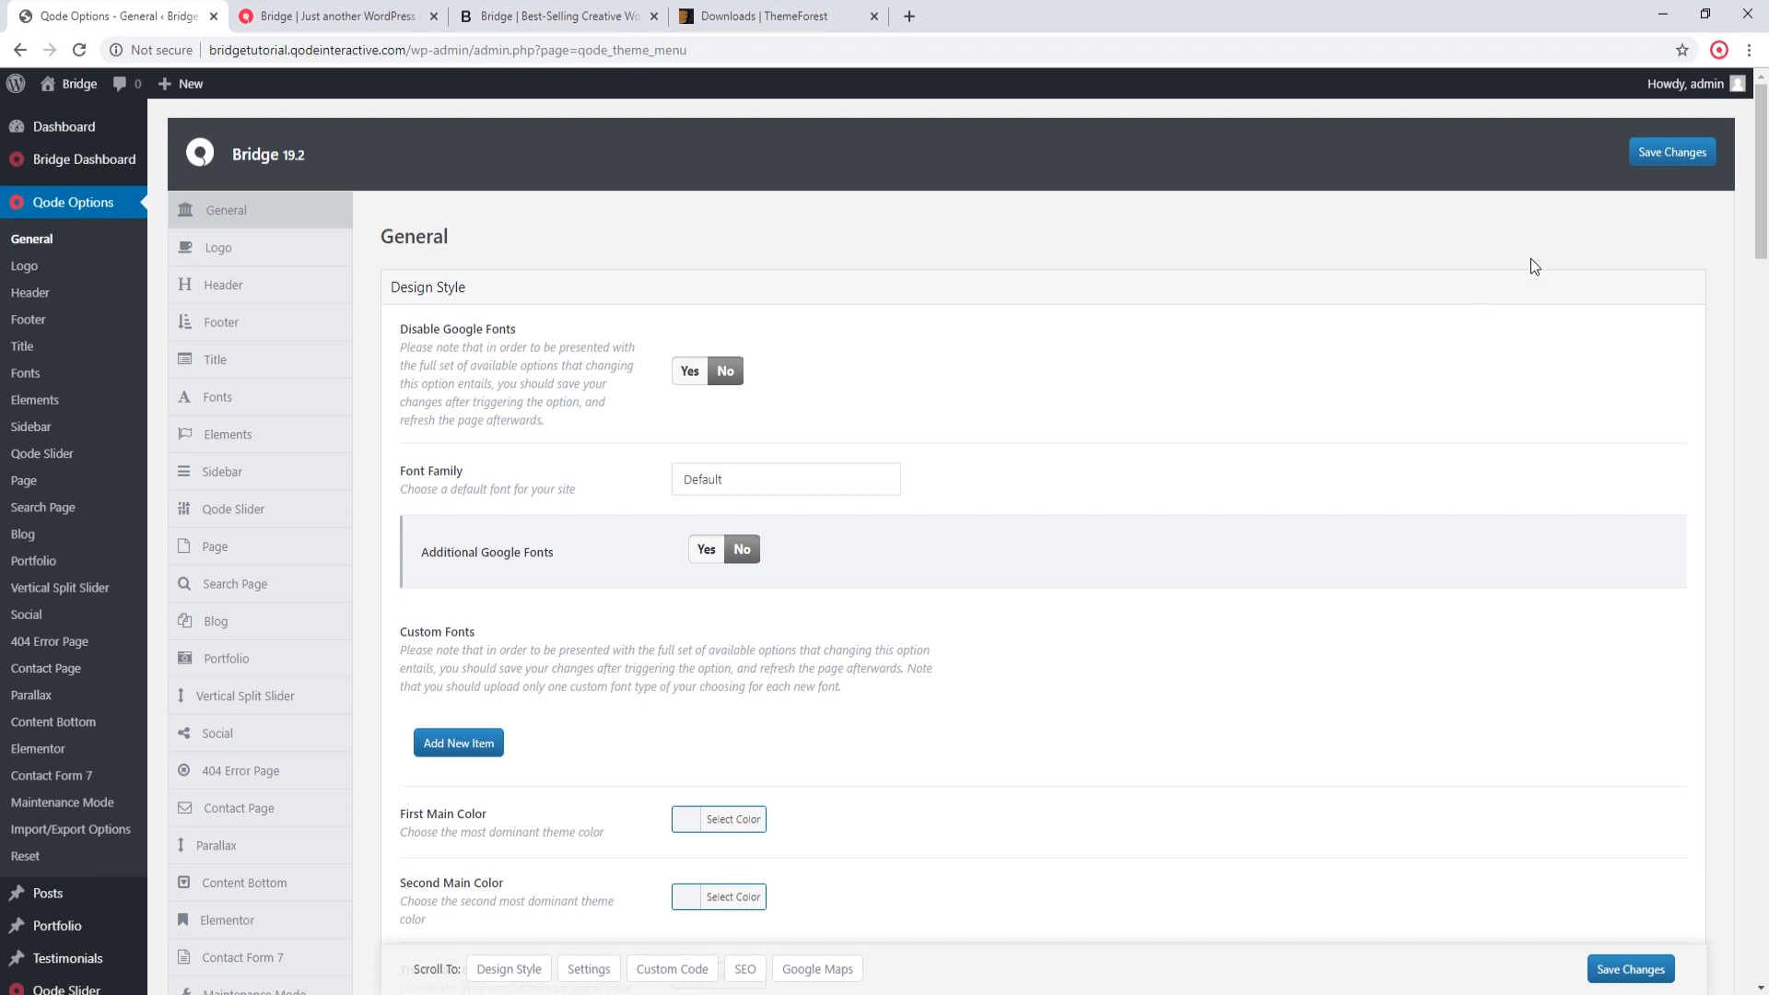
click(1665, 155)
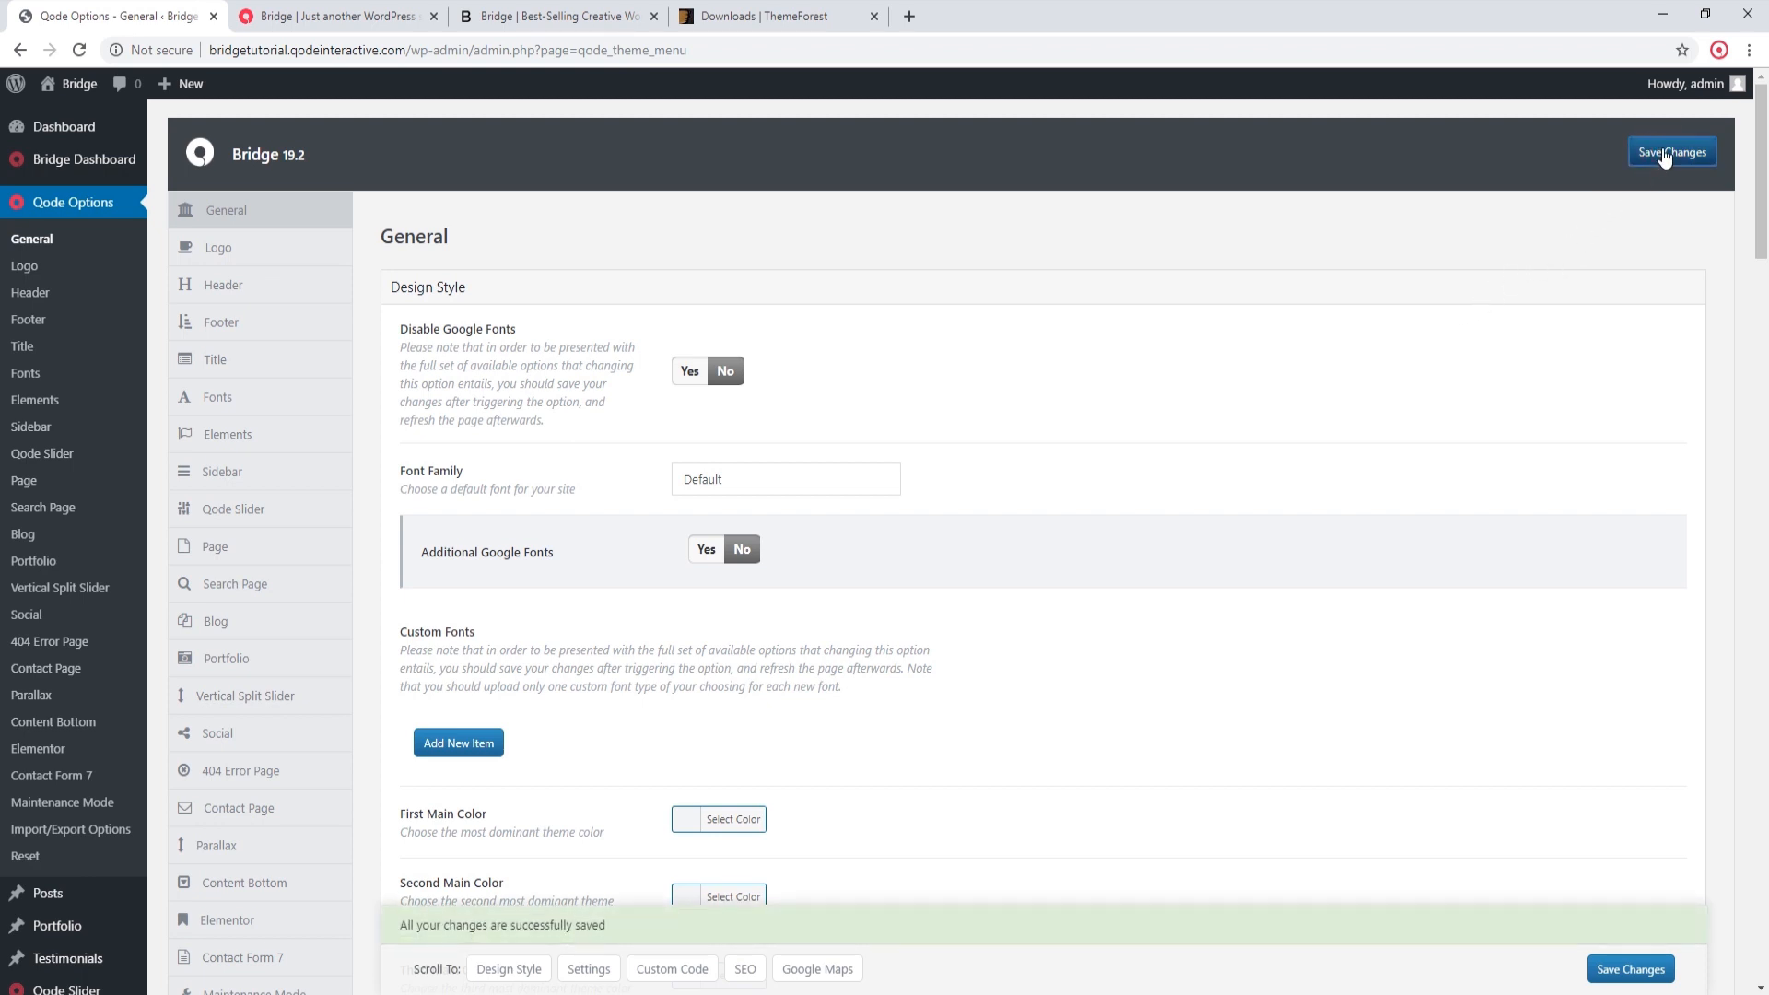
scroll(160, 765, down, 2)
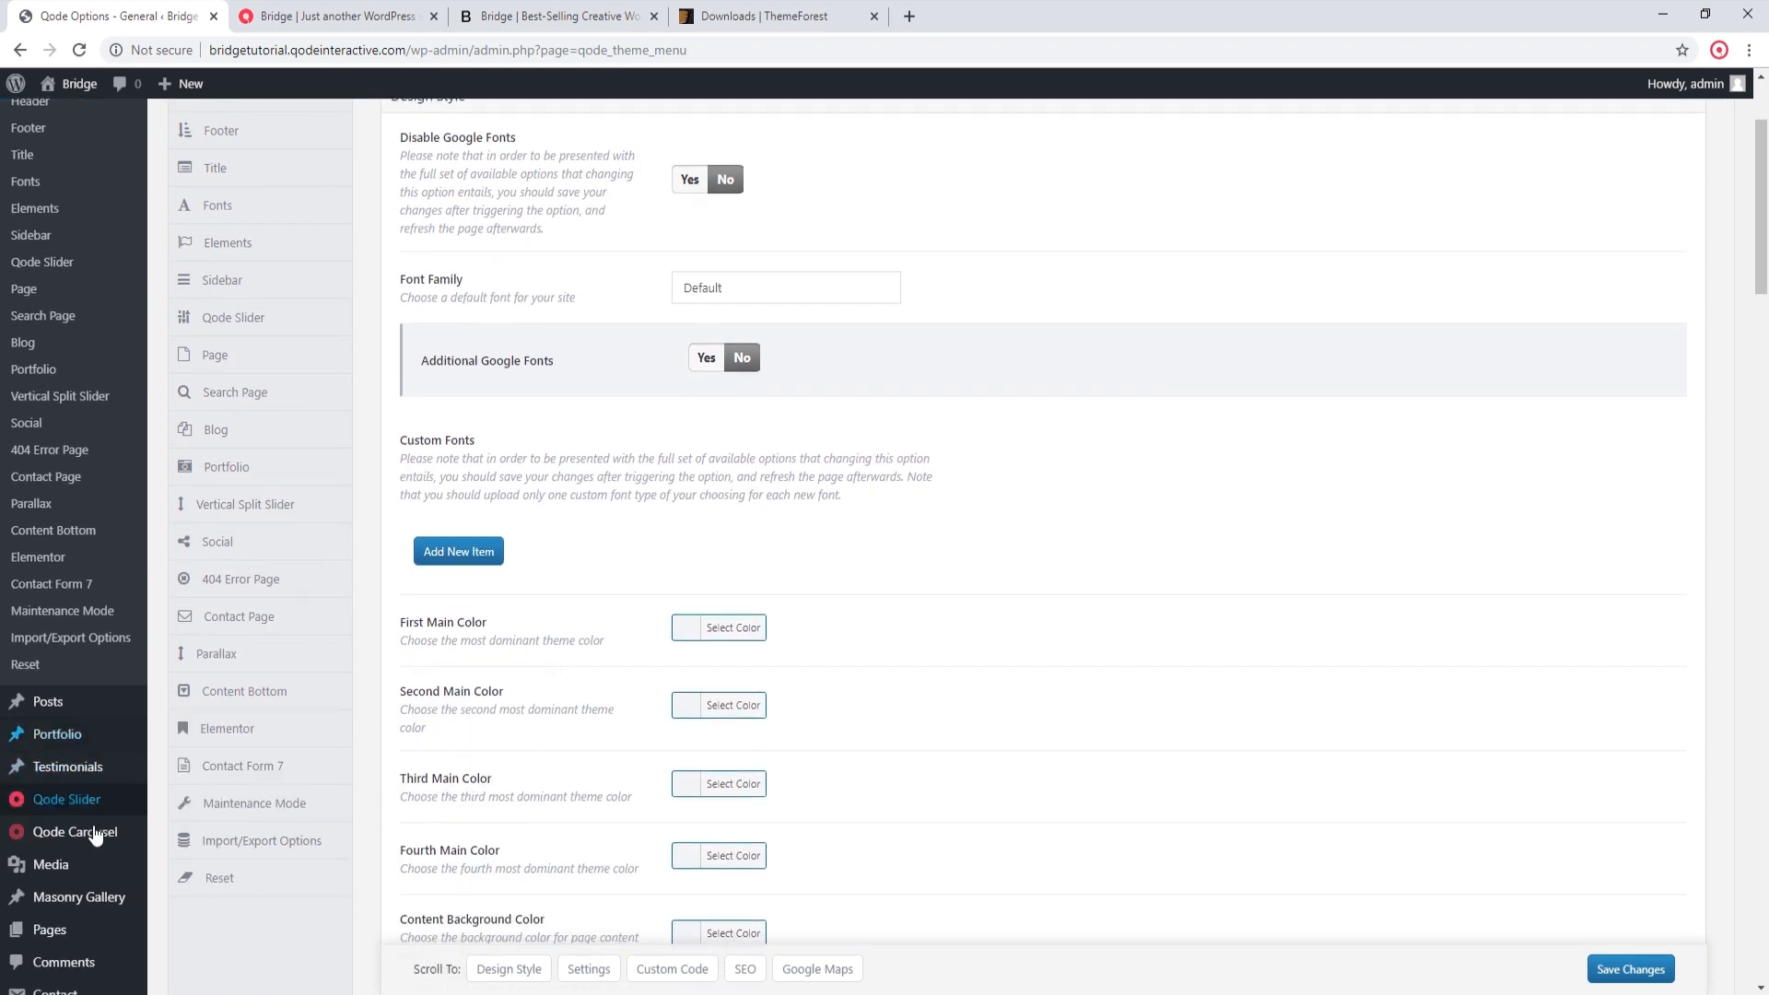
Step: Open the Home front page from the site's page list for editing with Elementor
click(65, 930)
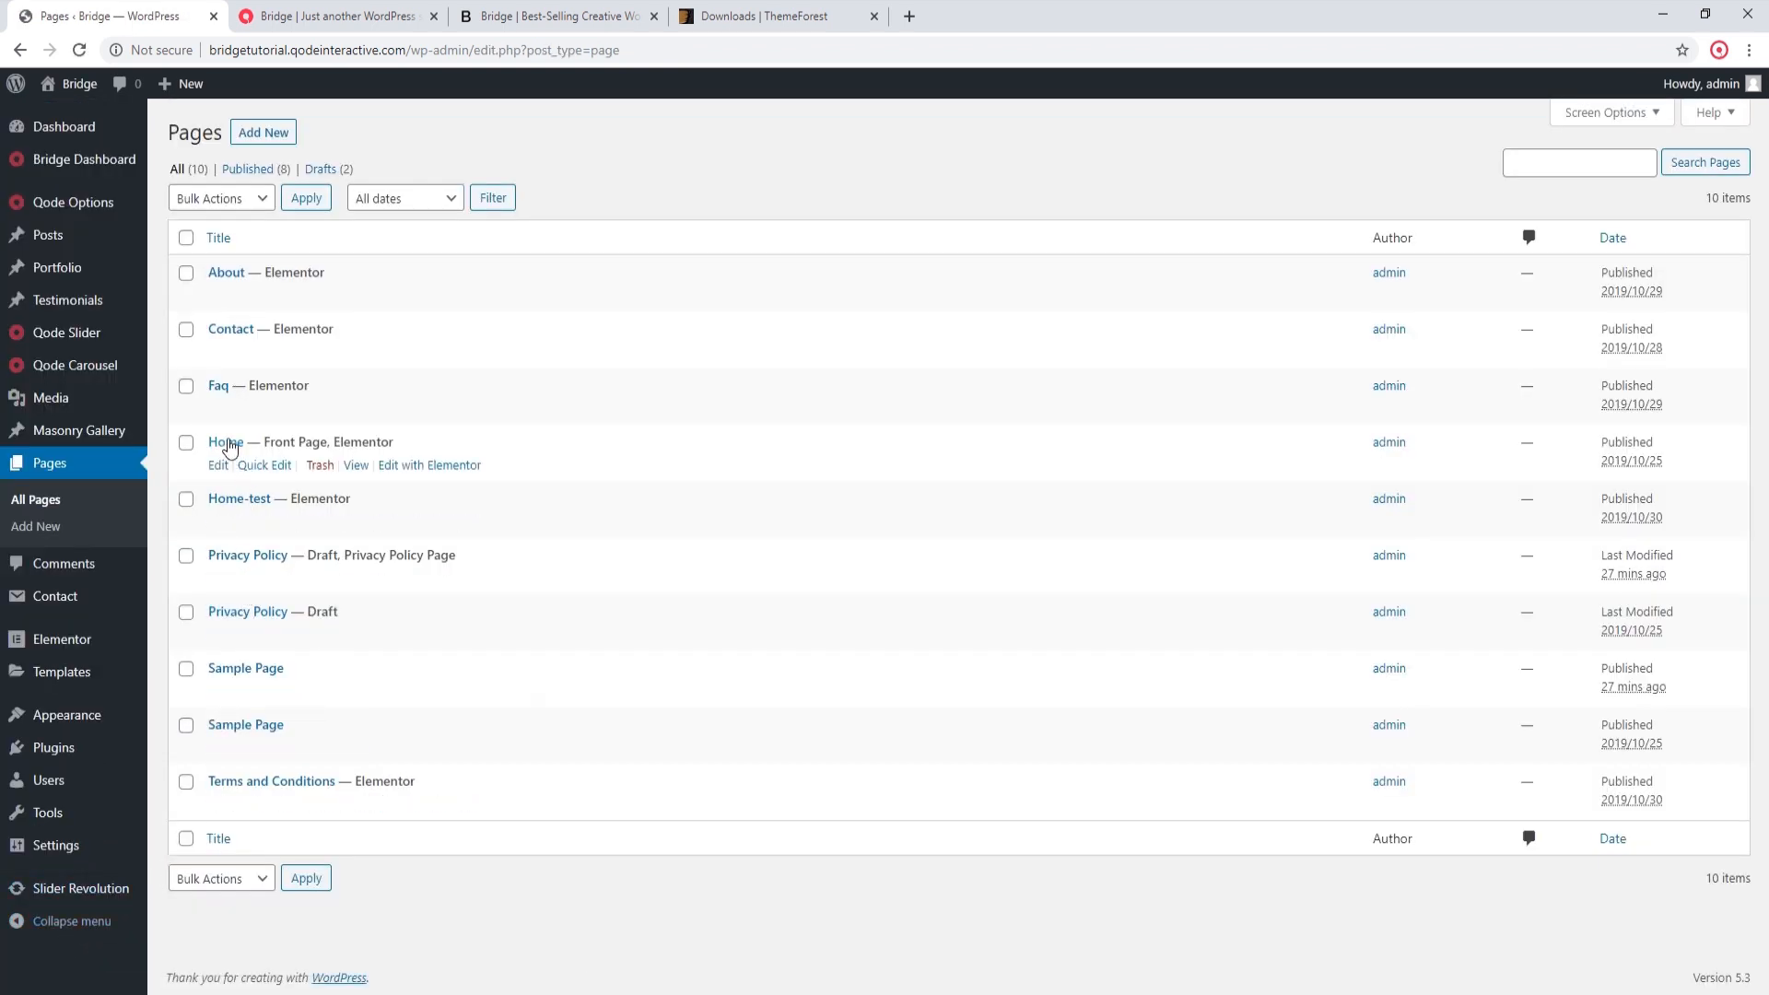
click(227, 443)
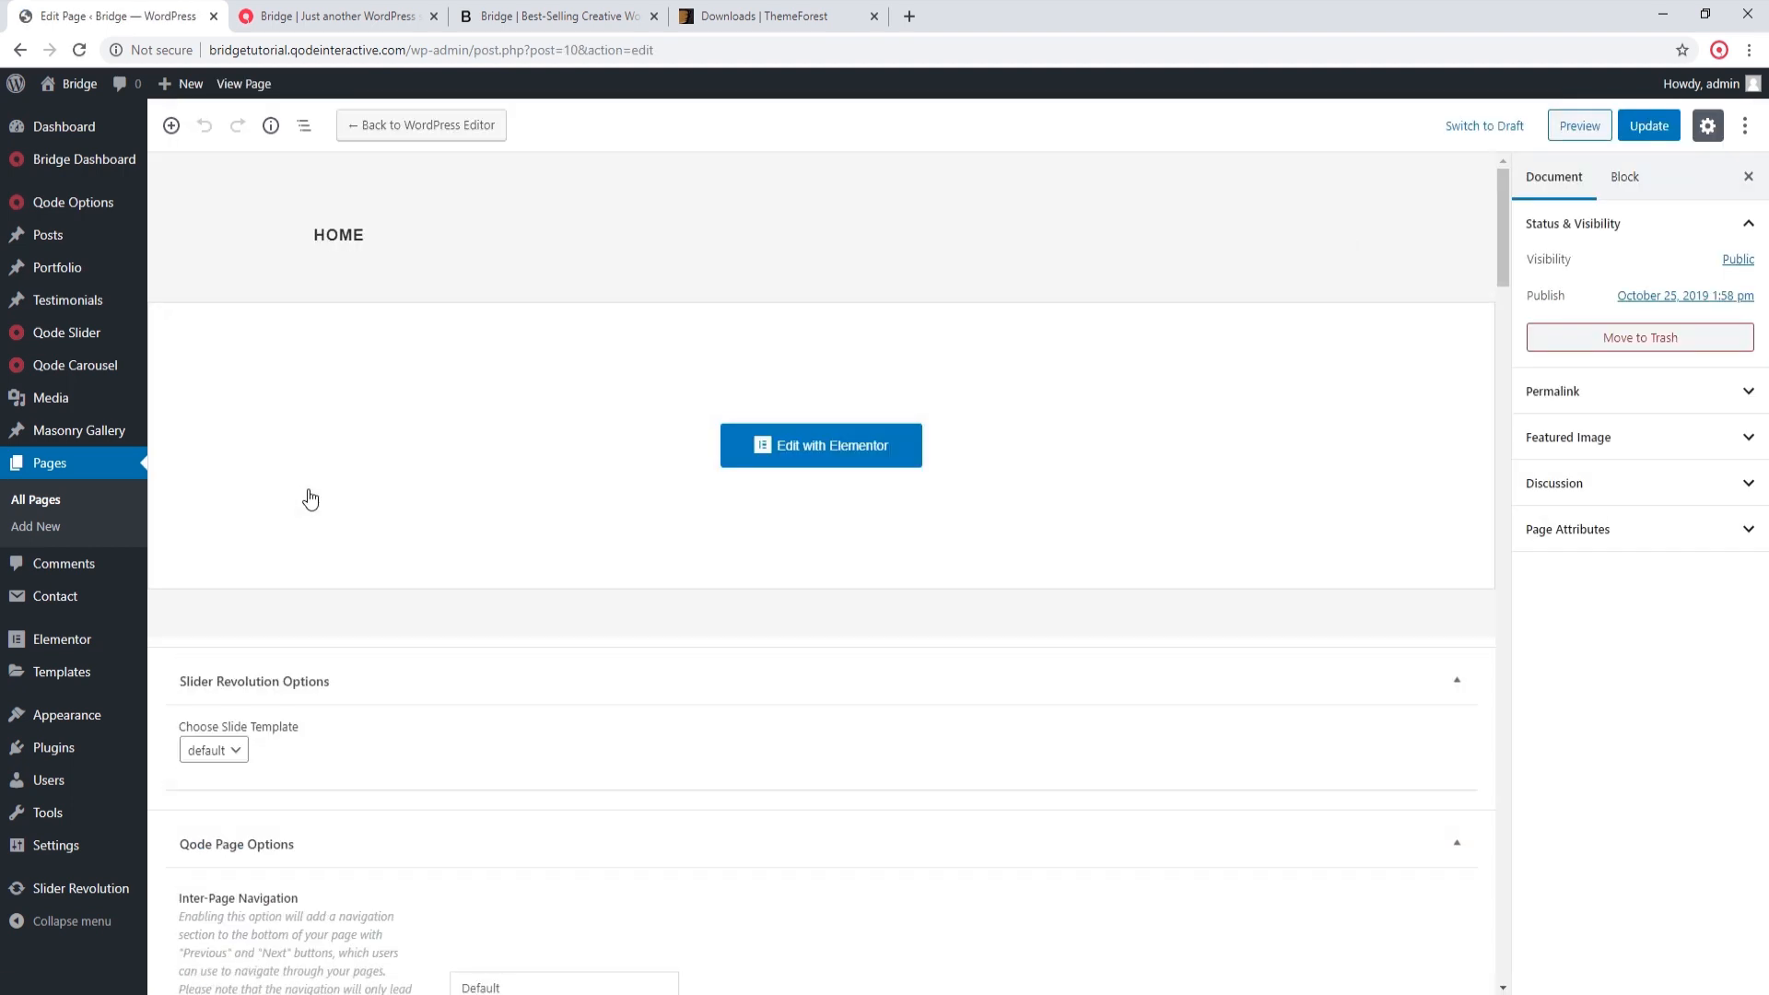
click(830, 446)
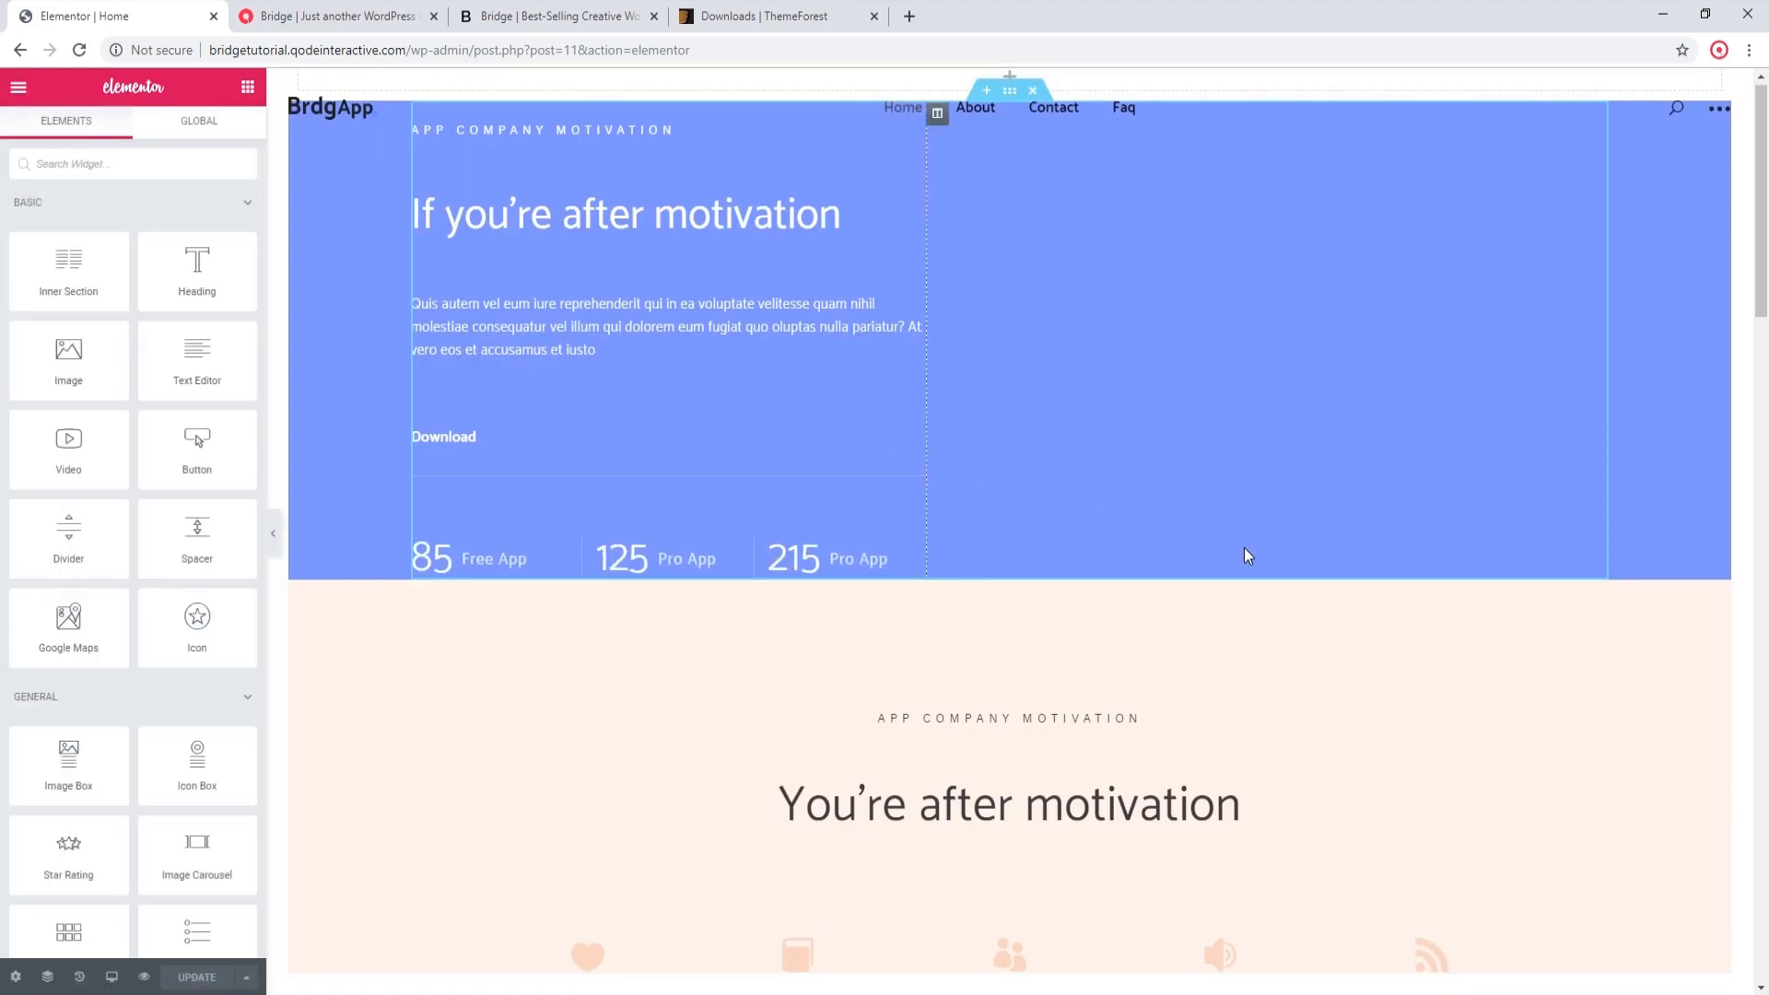
Step: Examine the sections of the imported Home page in Elementor, checking how the content and images came through
scroll(1244, 547, down, 4)
scroll(1264, 611, down, 10)
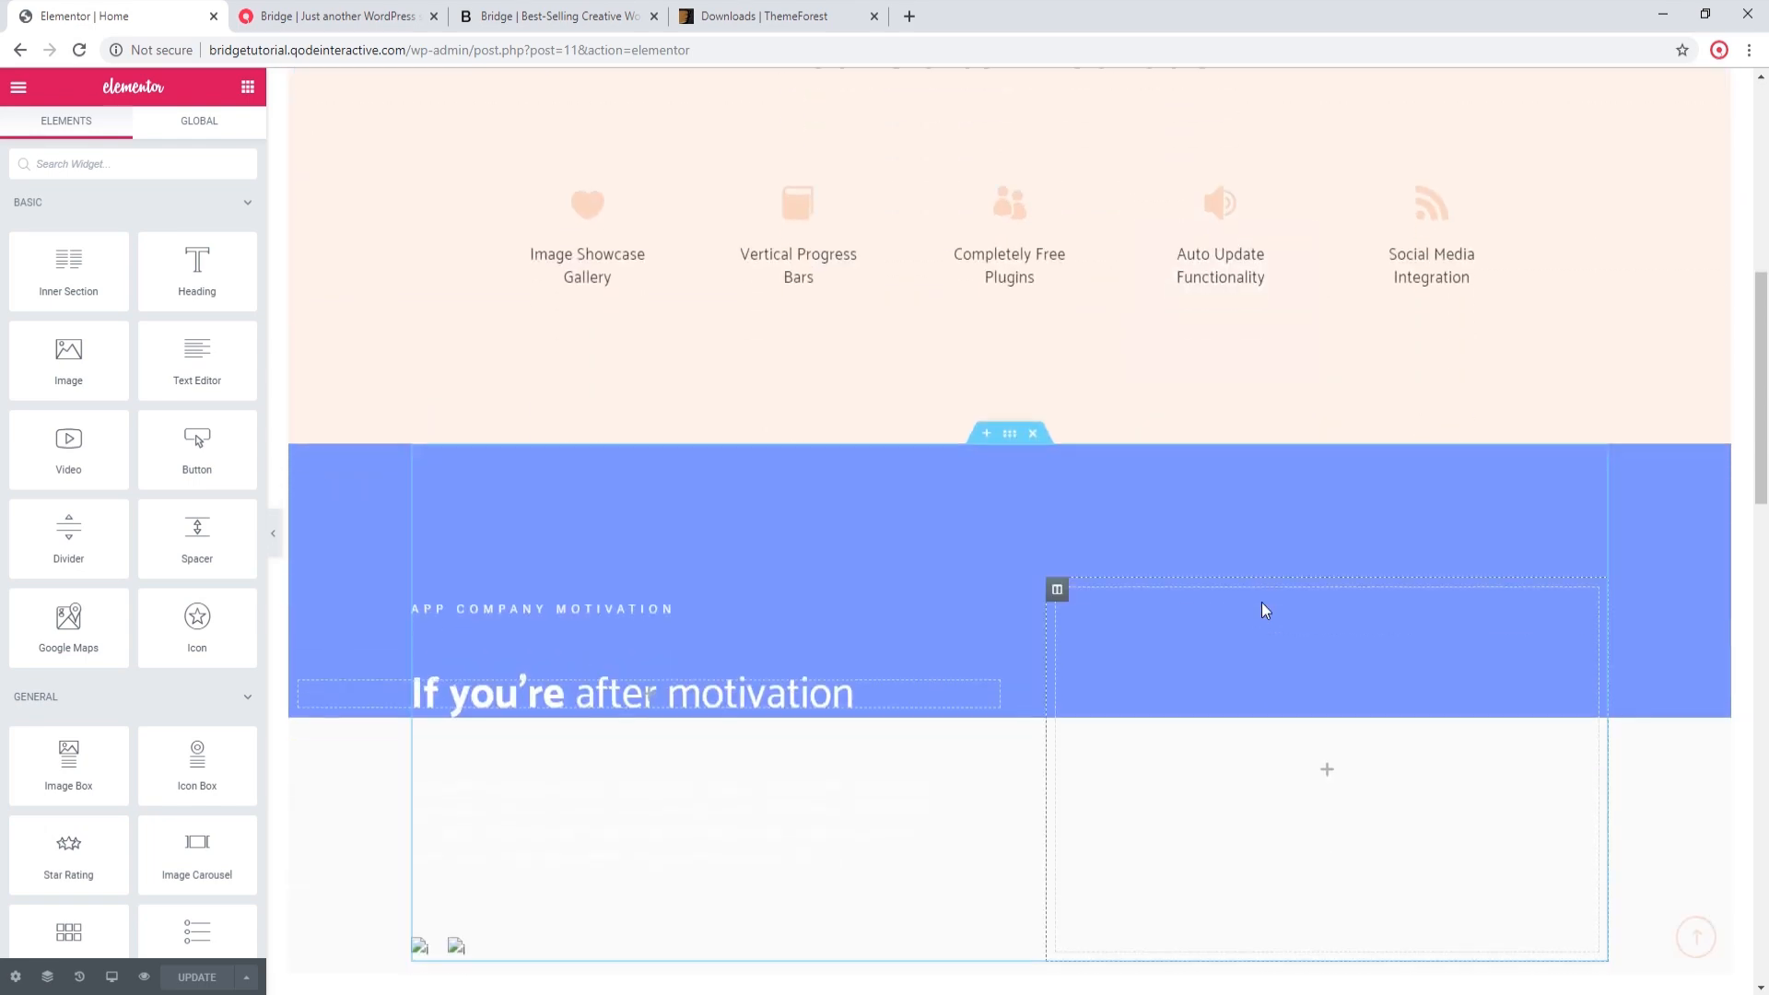
scroll(1256, 595, down, 2)
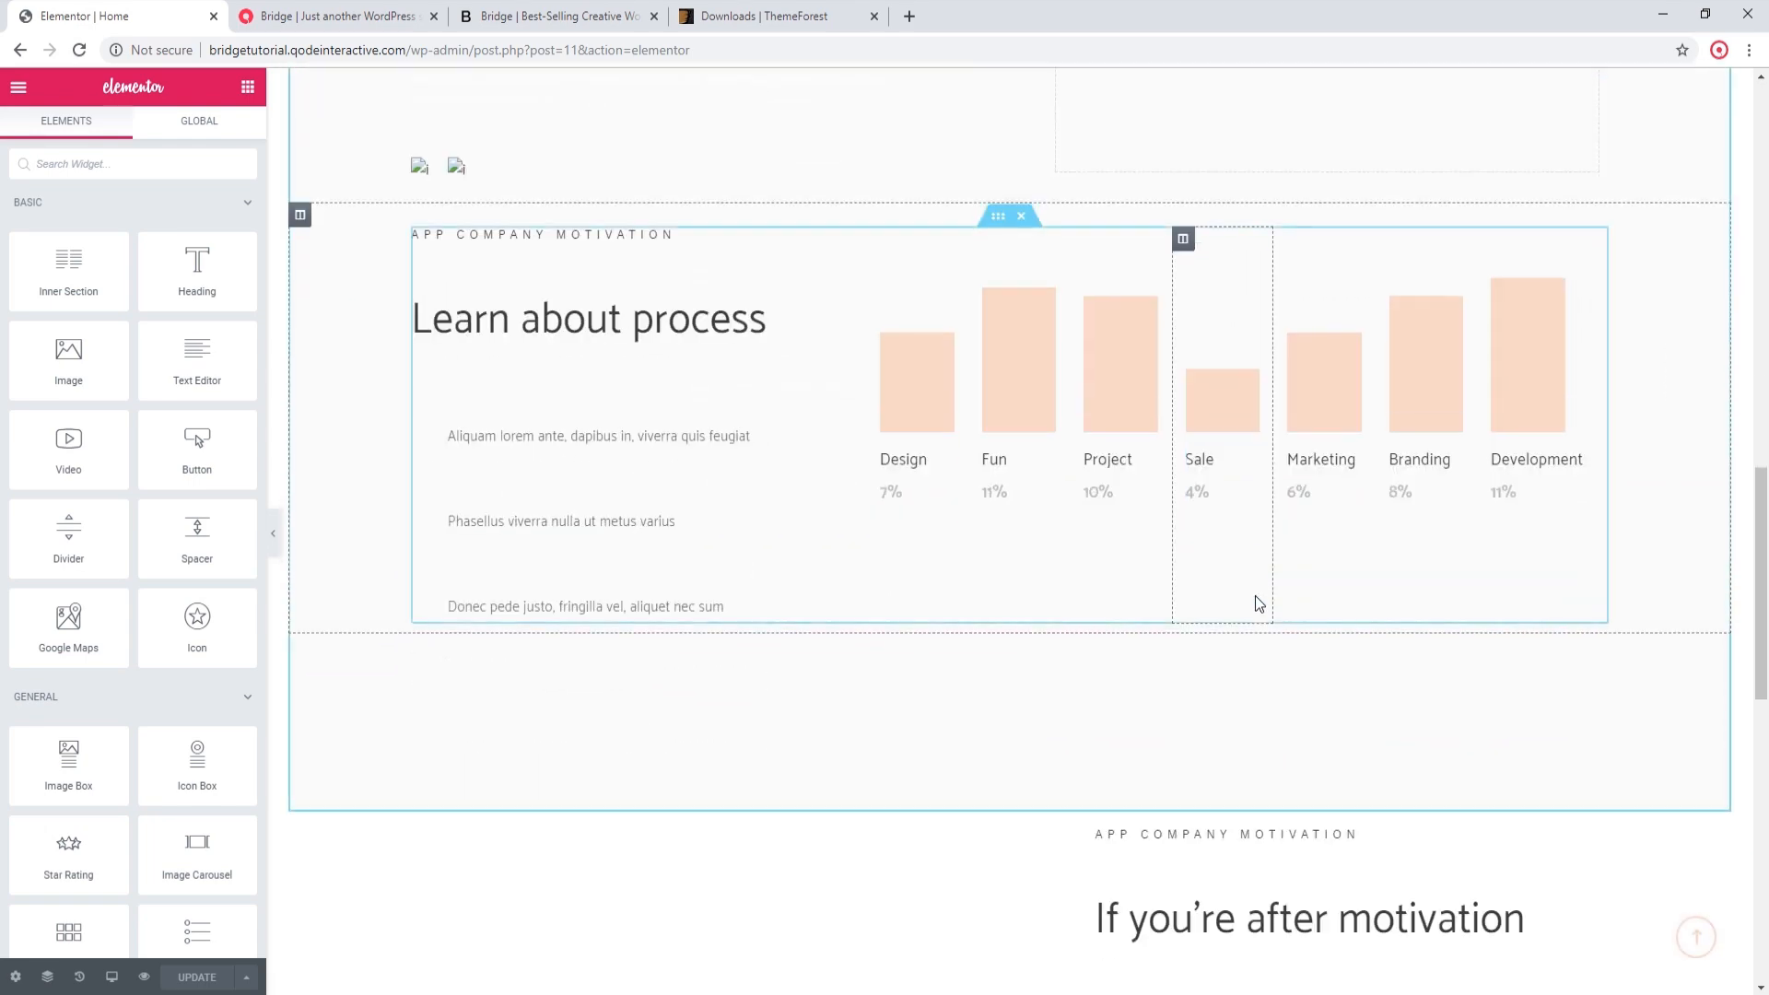
scroll(1255, 595, down, 4)
scroll(1255, 595, down, 4)
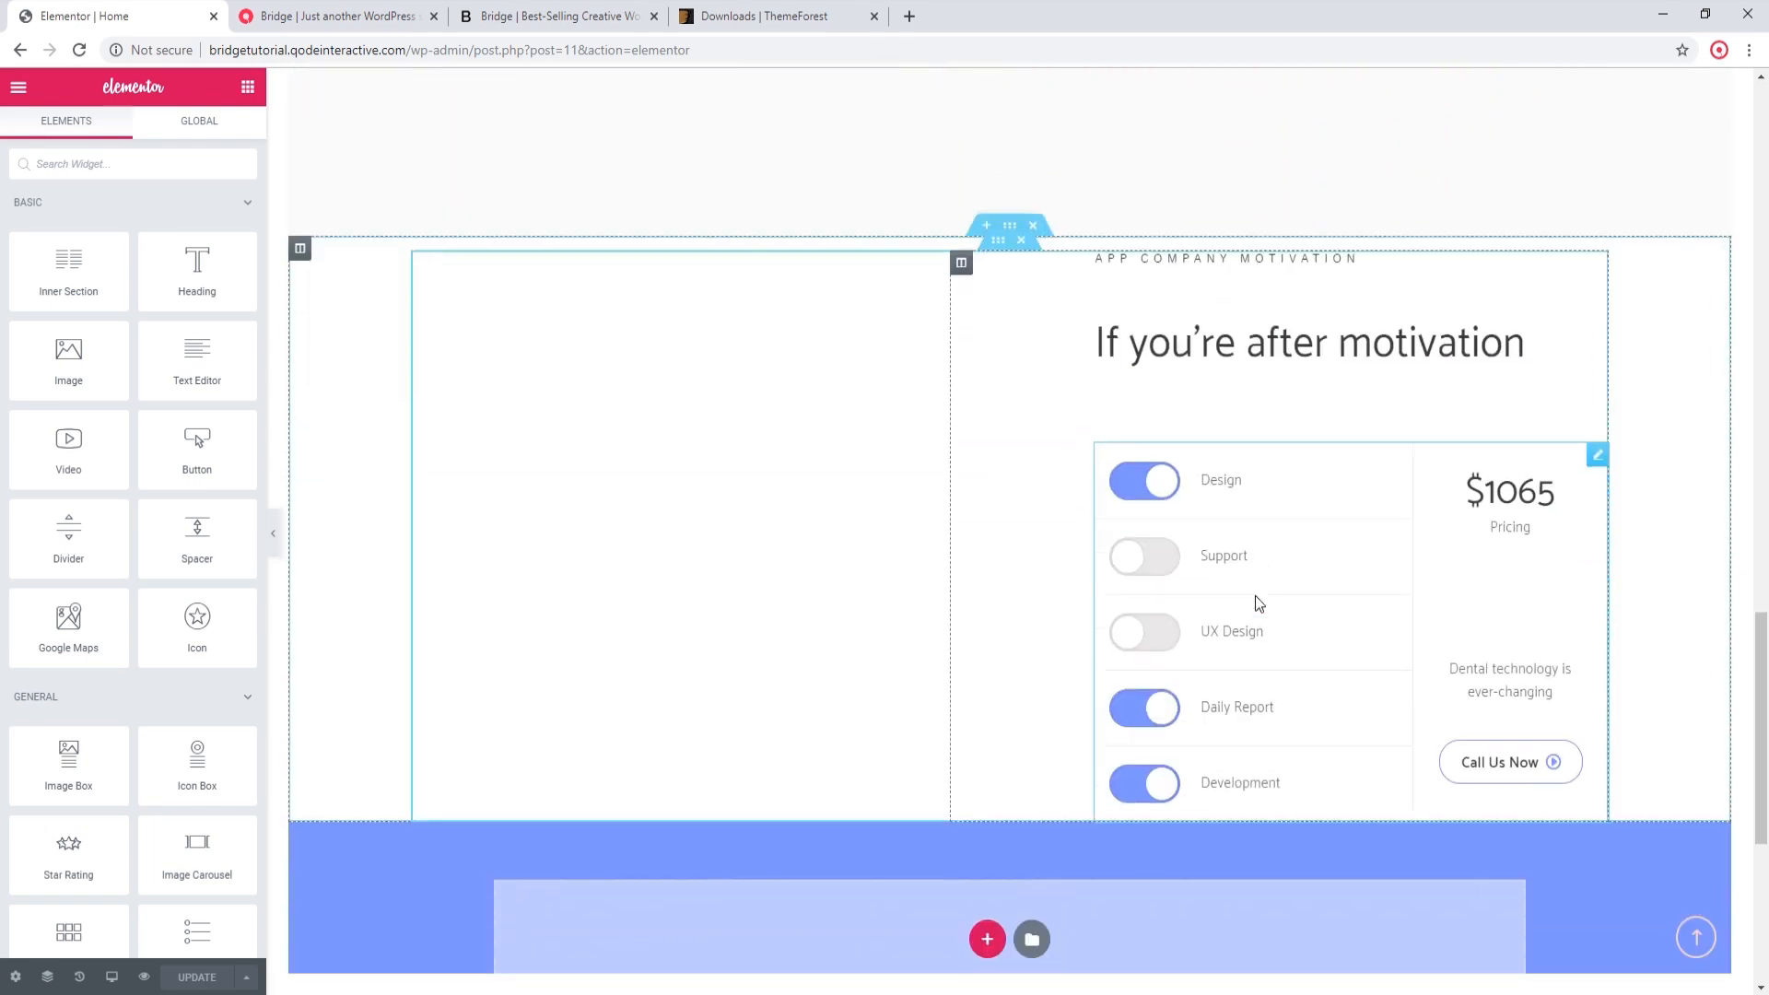
scroll(1255, 596, up, 5)
scroll(1255, 596, up, 10)
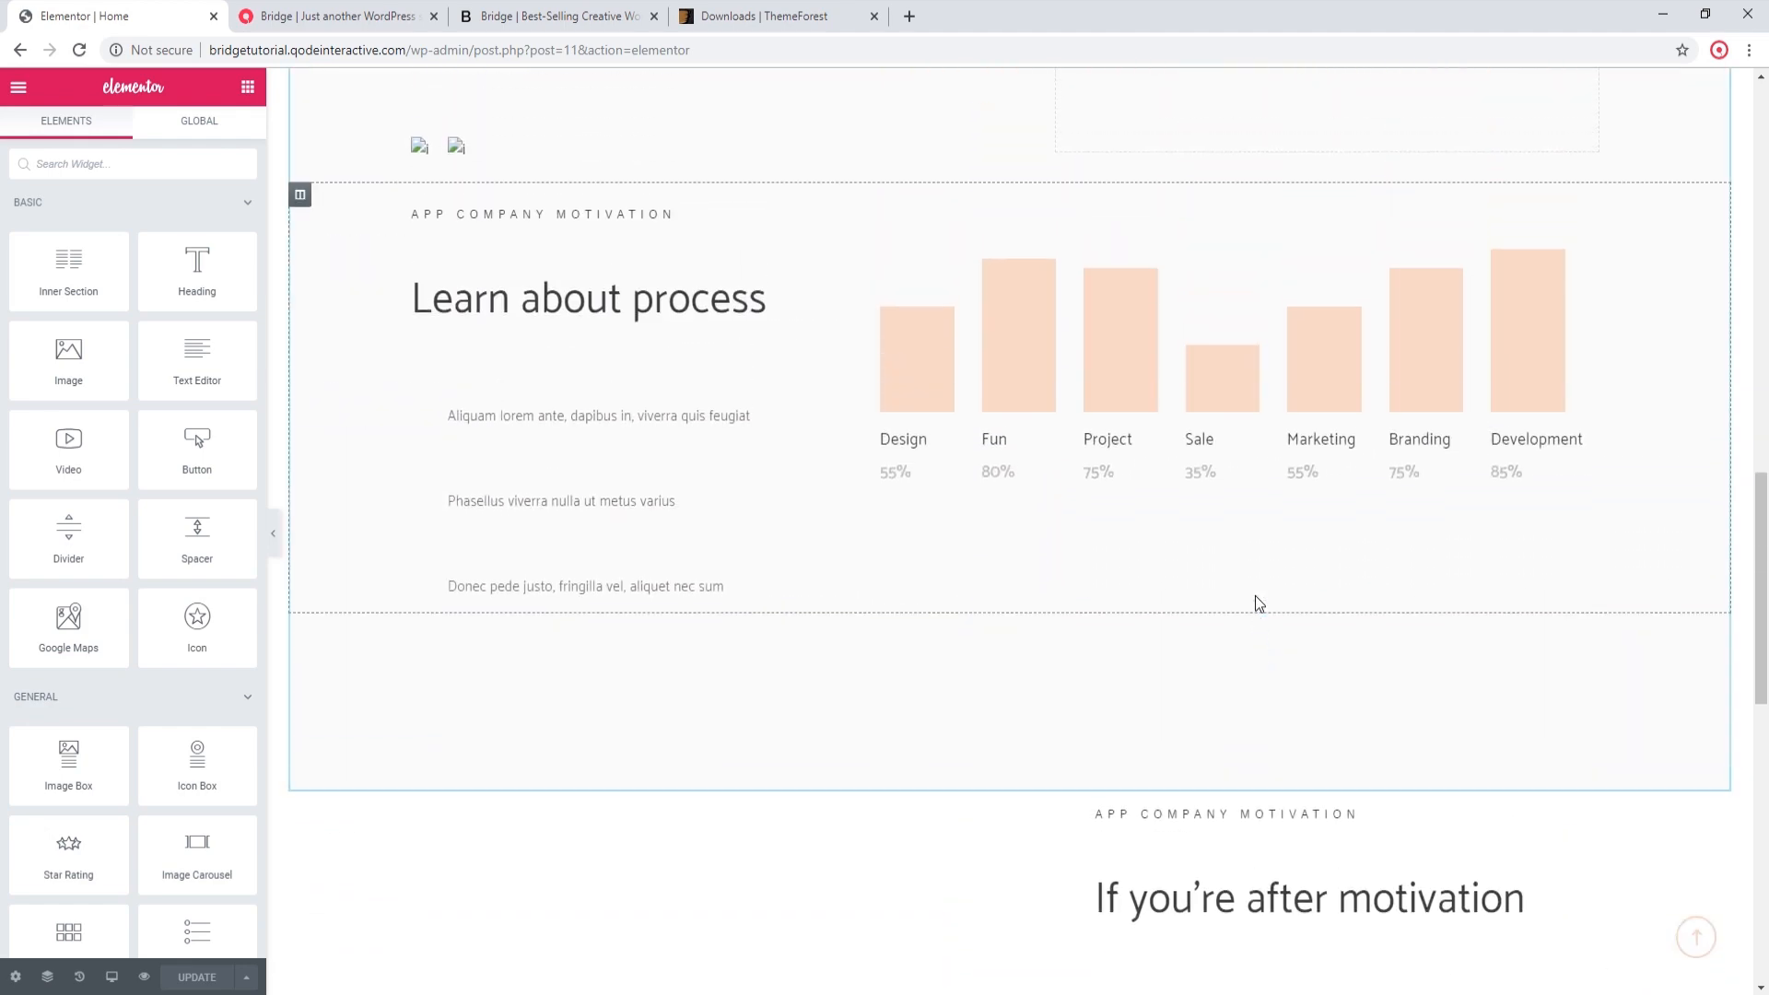
scroll(1255, 595, up, 8)
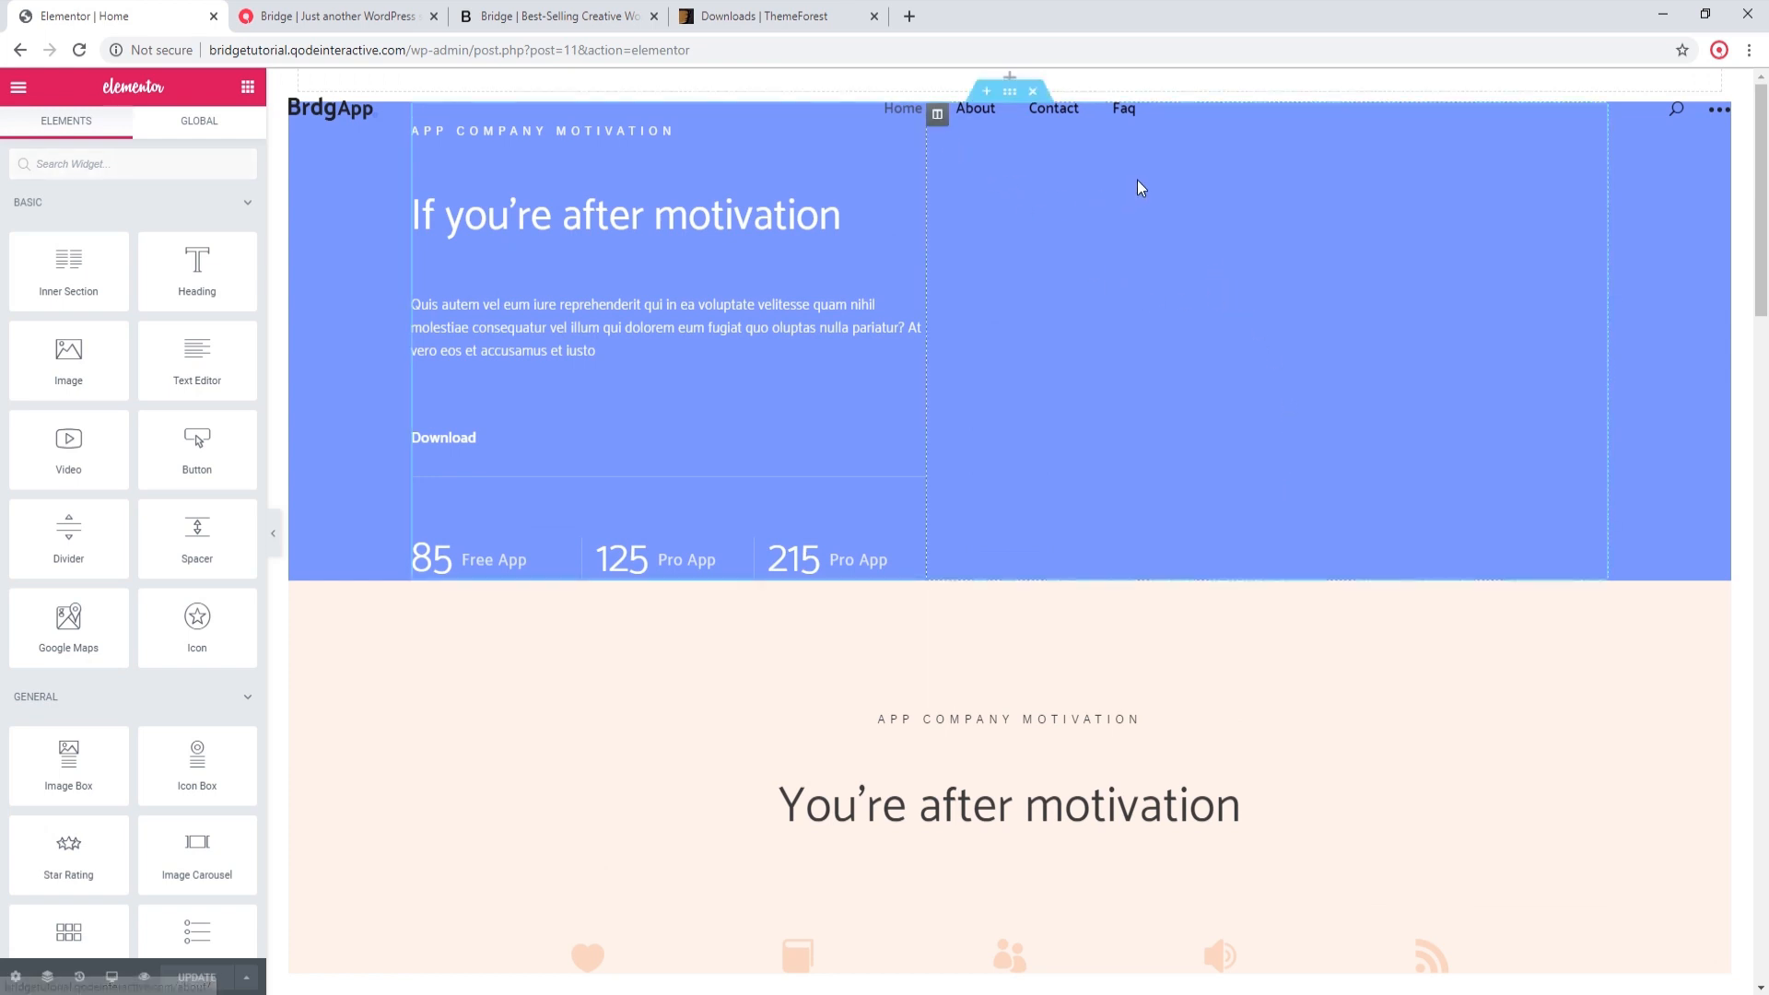
Step: Upload h1-img-1.png from the Desktop and insert it into the empty image widget of the Home page's first section
click(1224, 228)
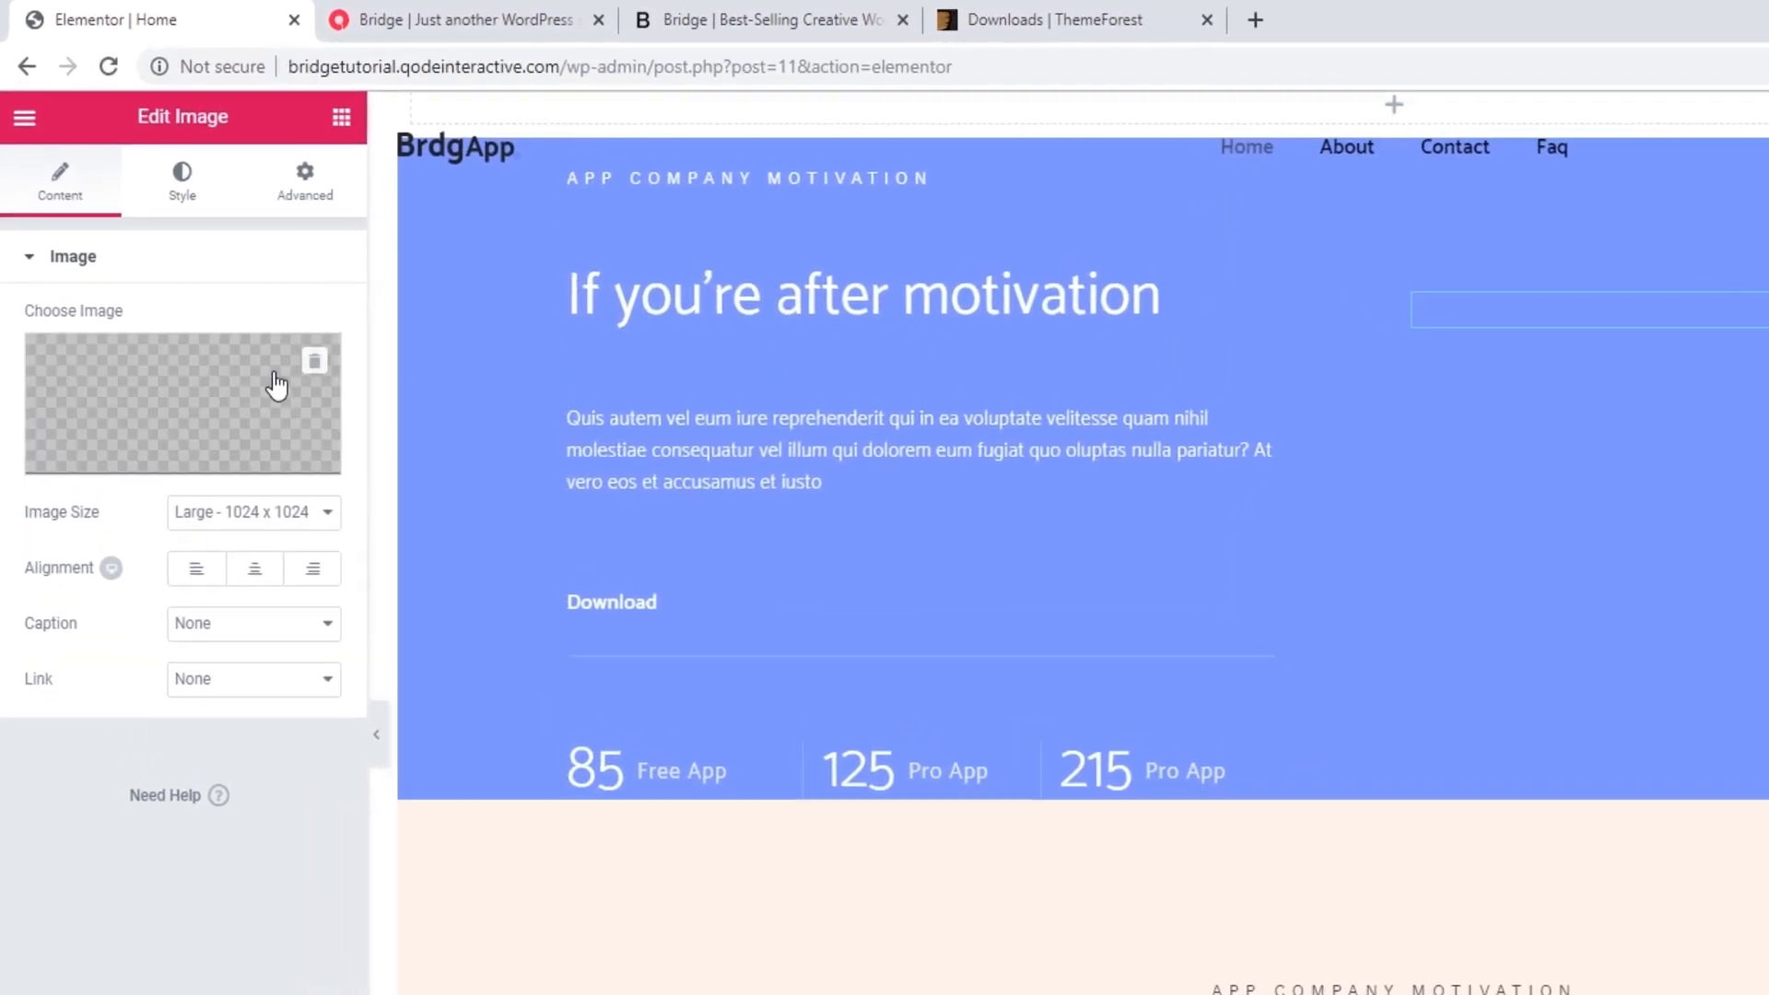
click(188, 343)
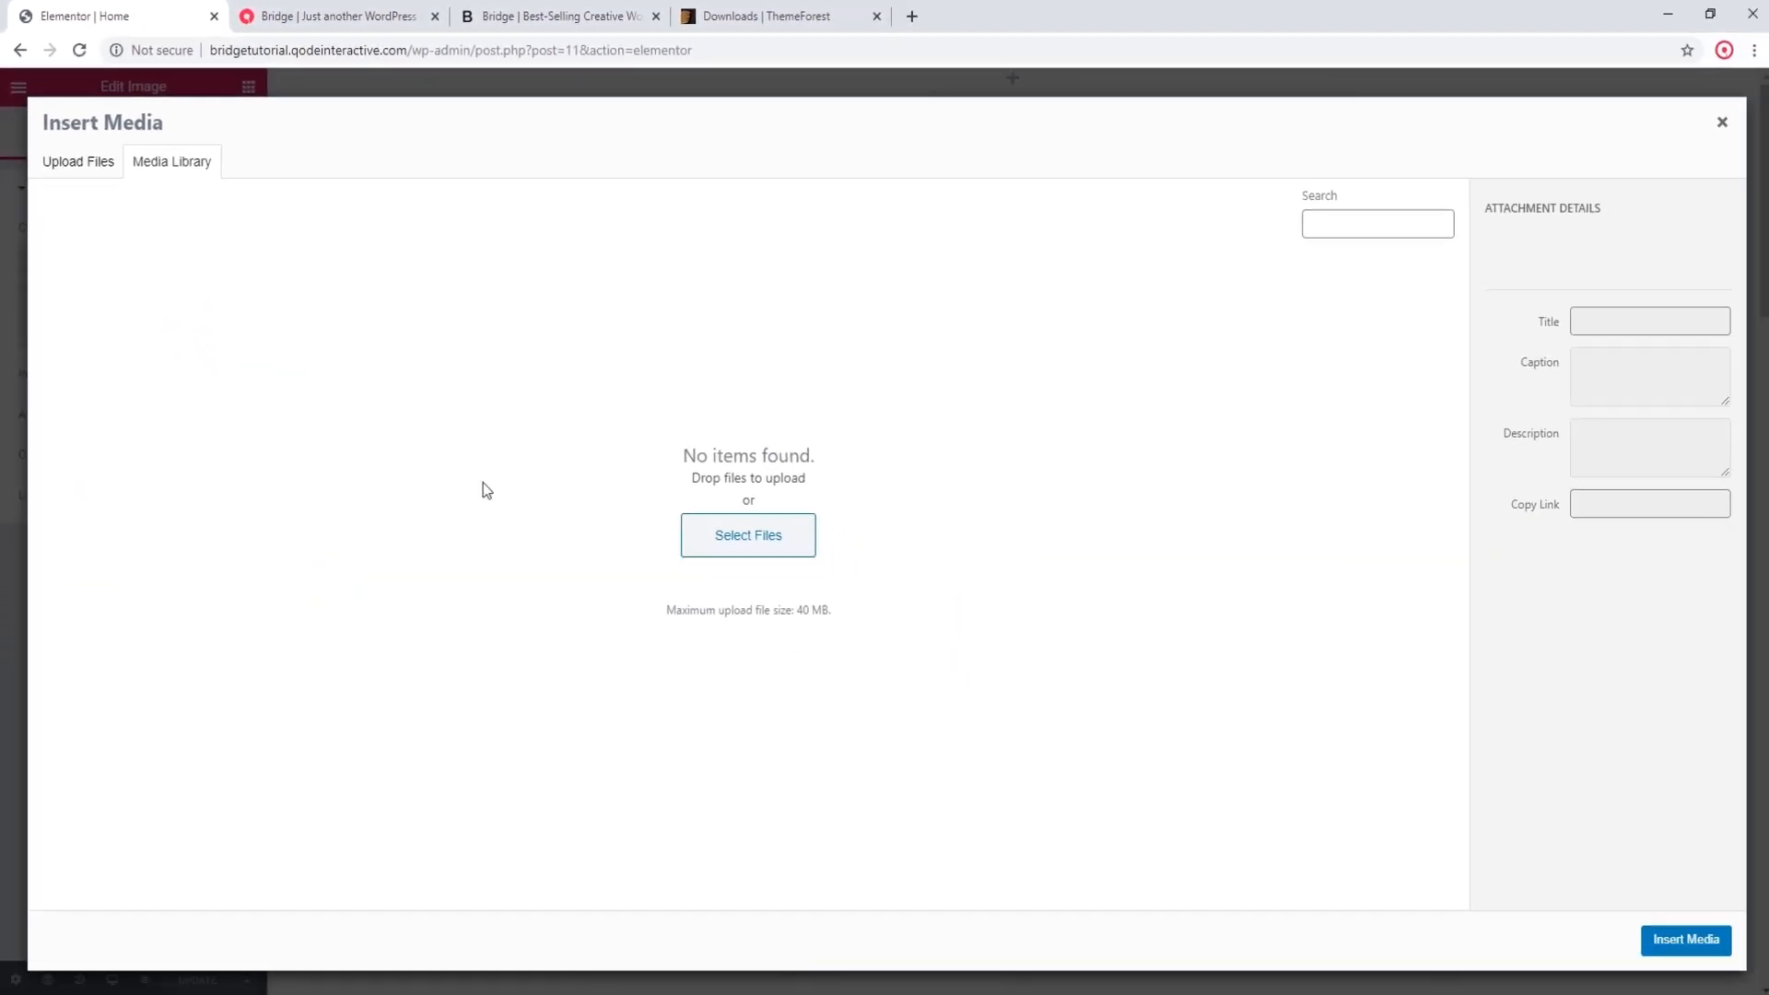
click(1063, 757)
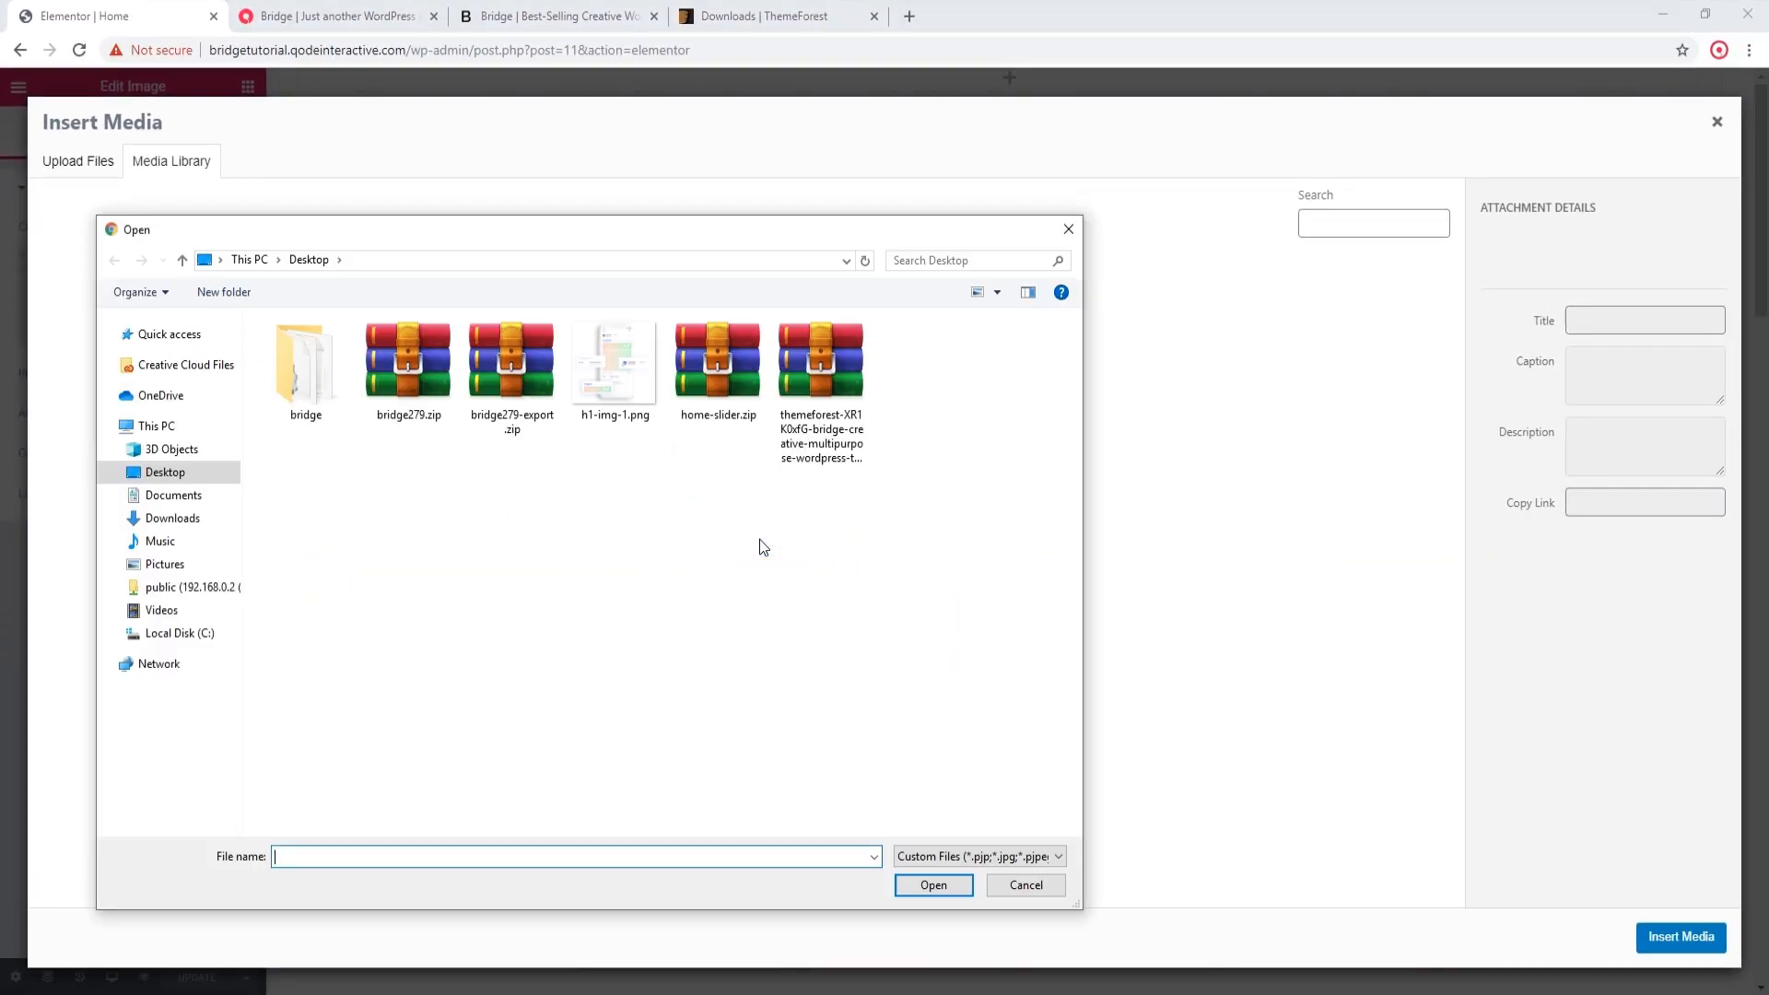
click(627, 380)
double_click(626, 380)
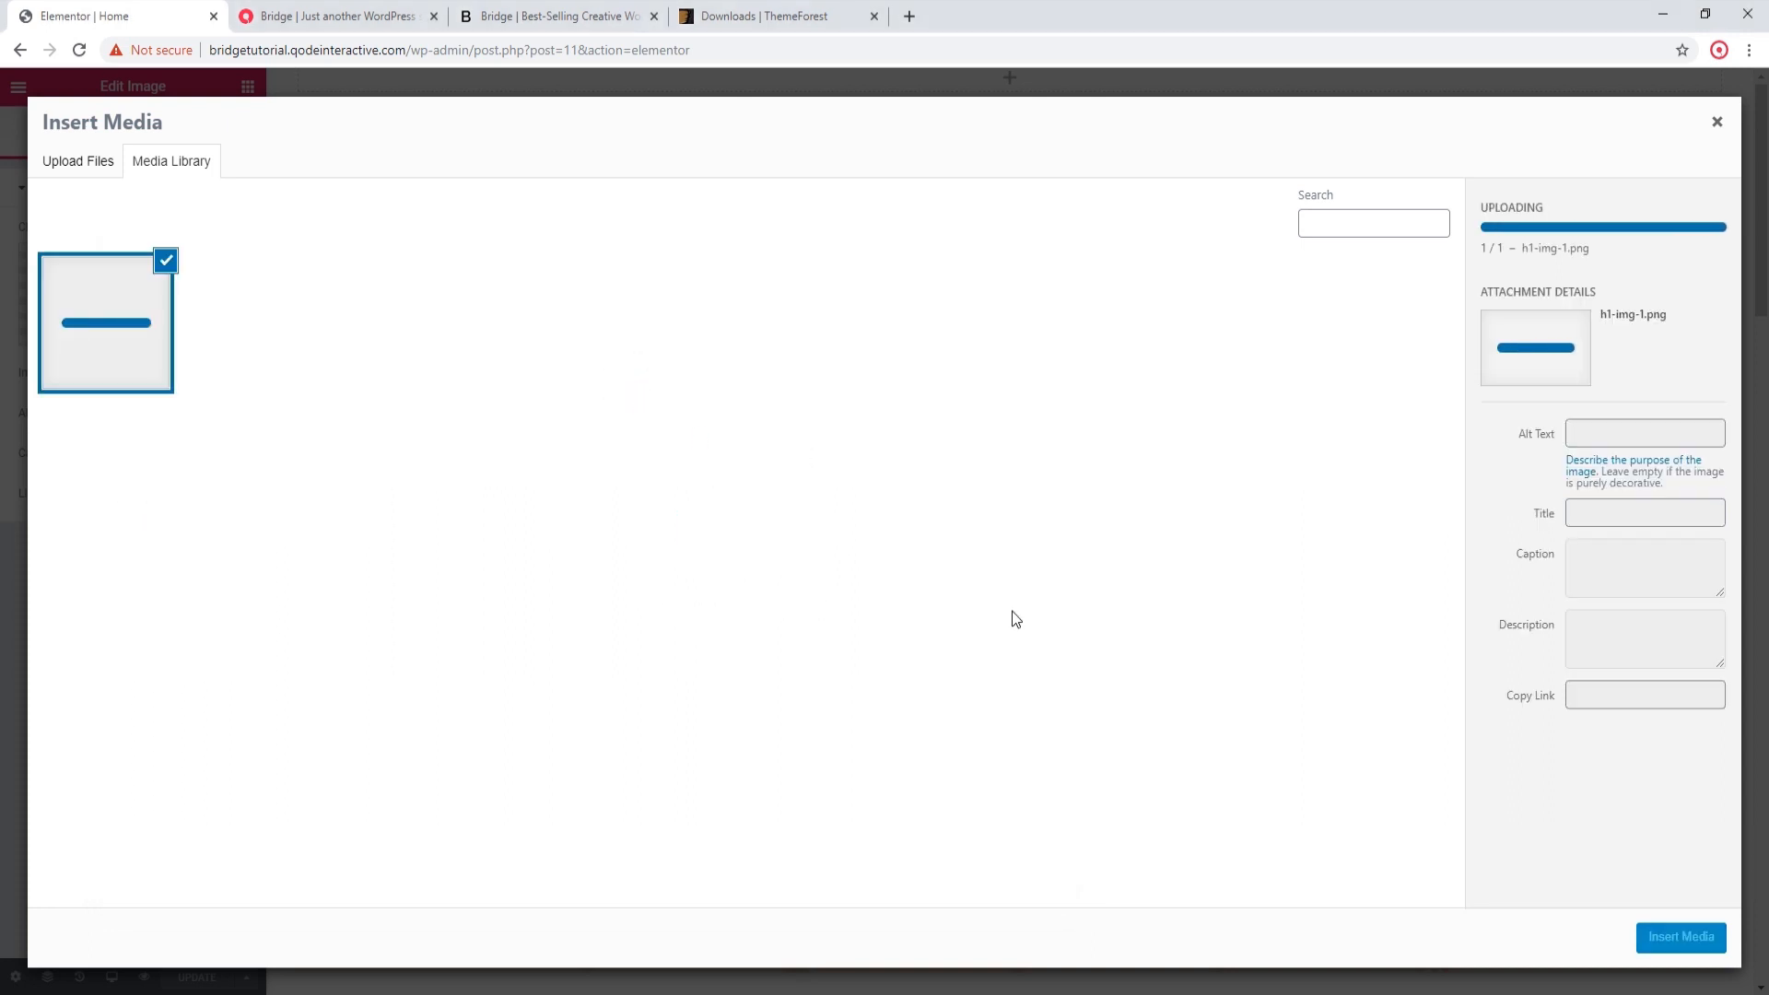
click(1681, 937)
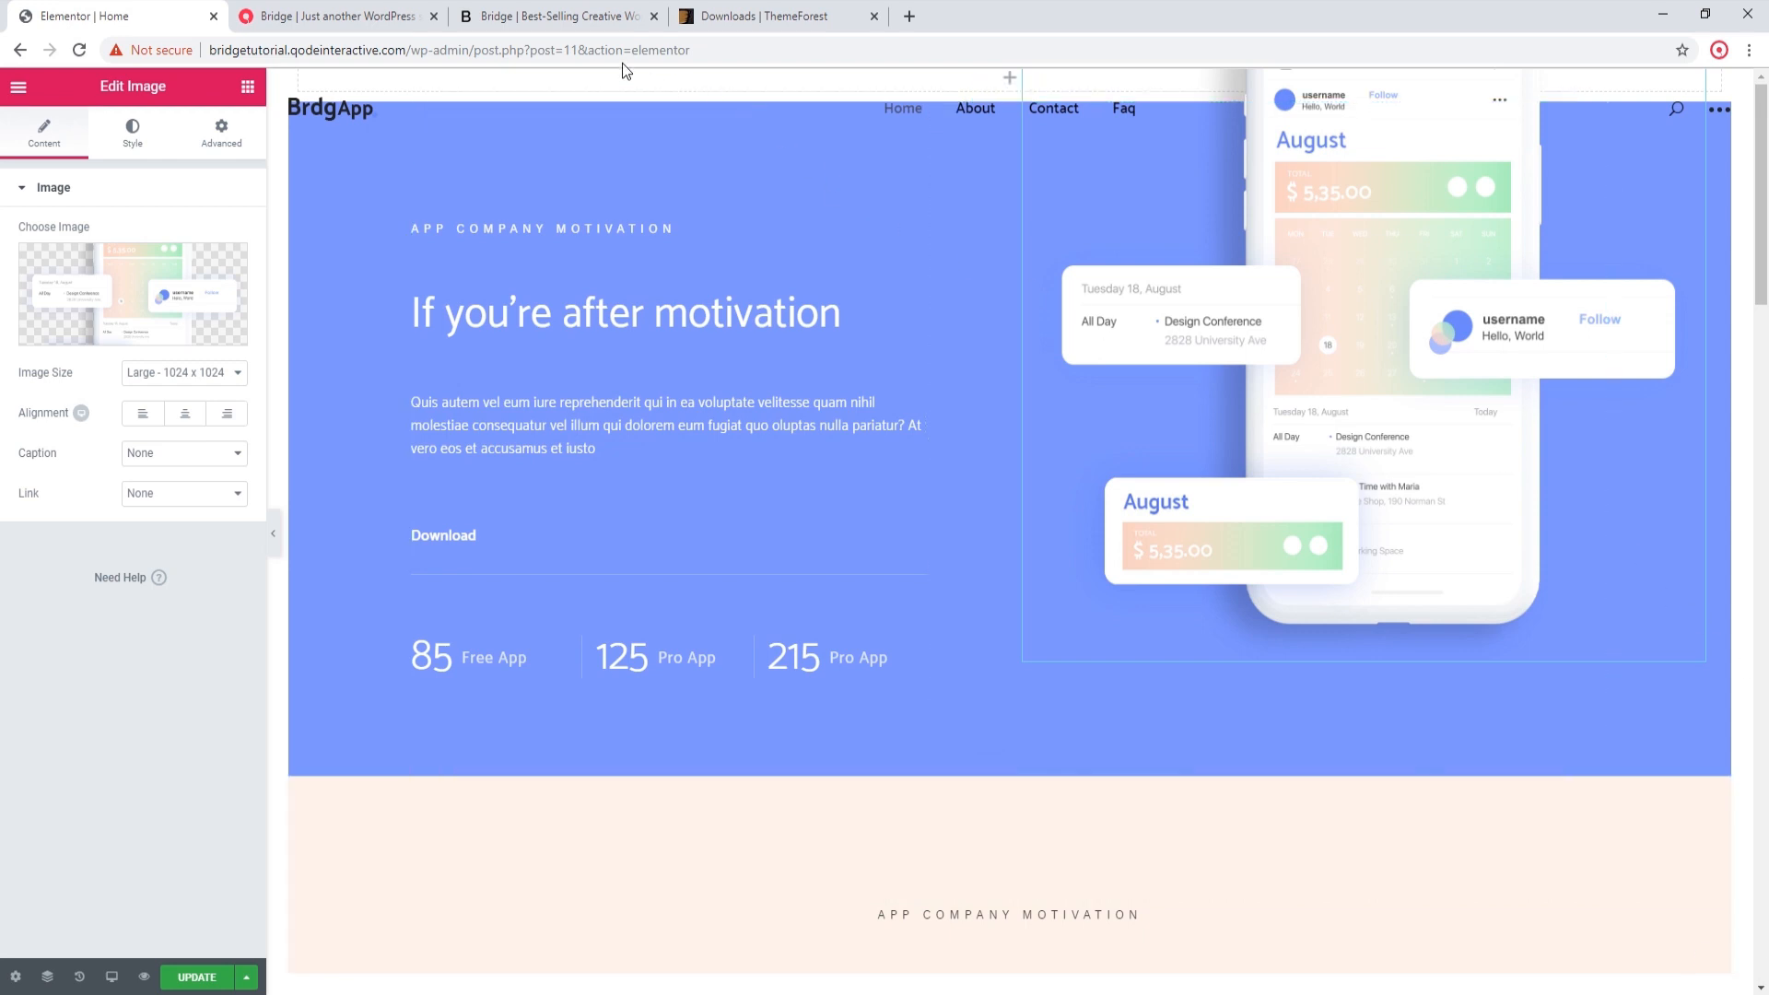
Step: Switch to the Bridge landing page and look back over it from the Elementor demo list to the opening header
click(600, 7)
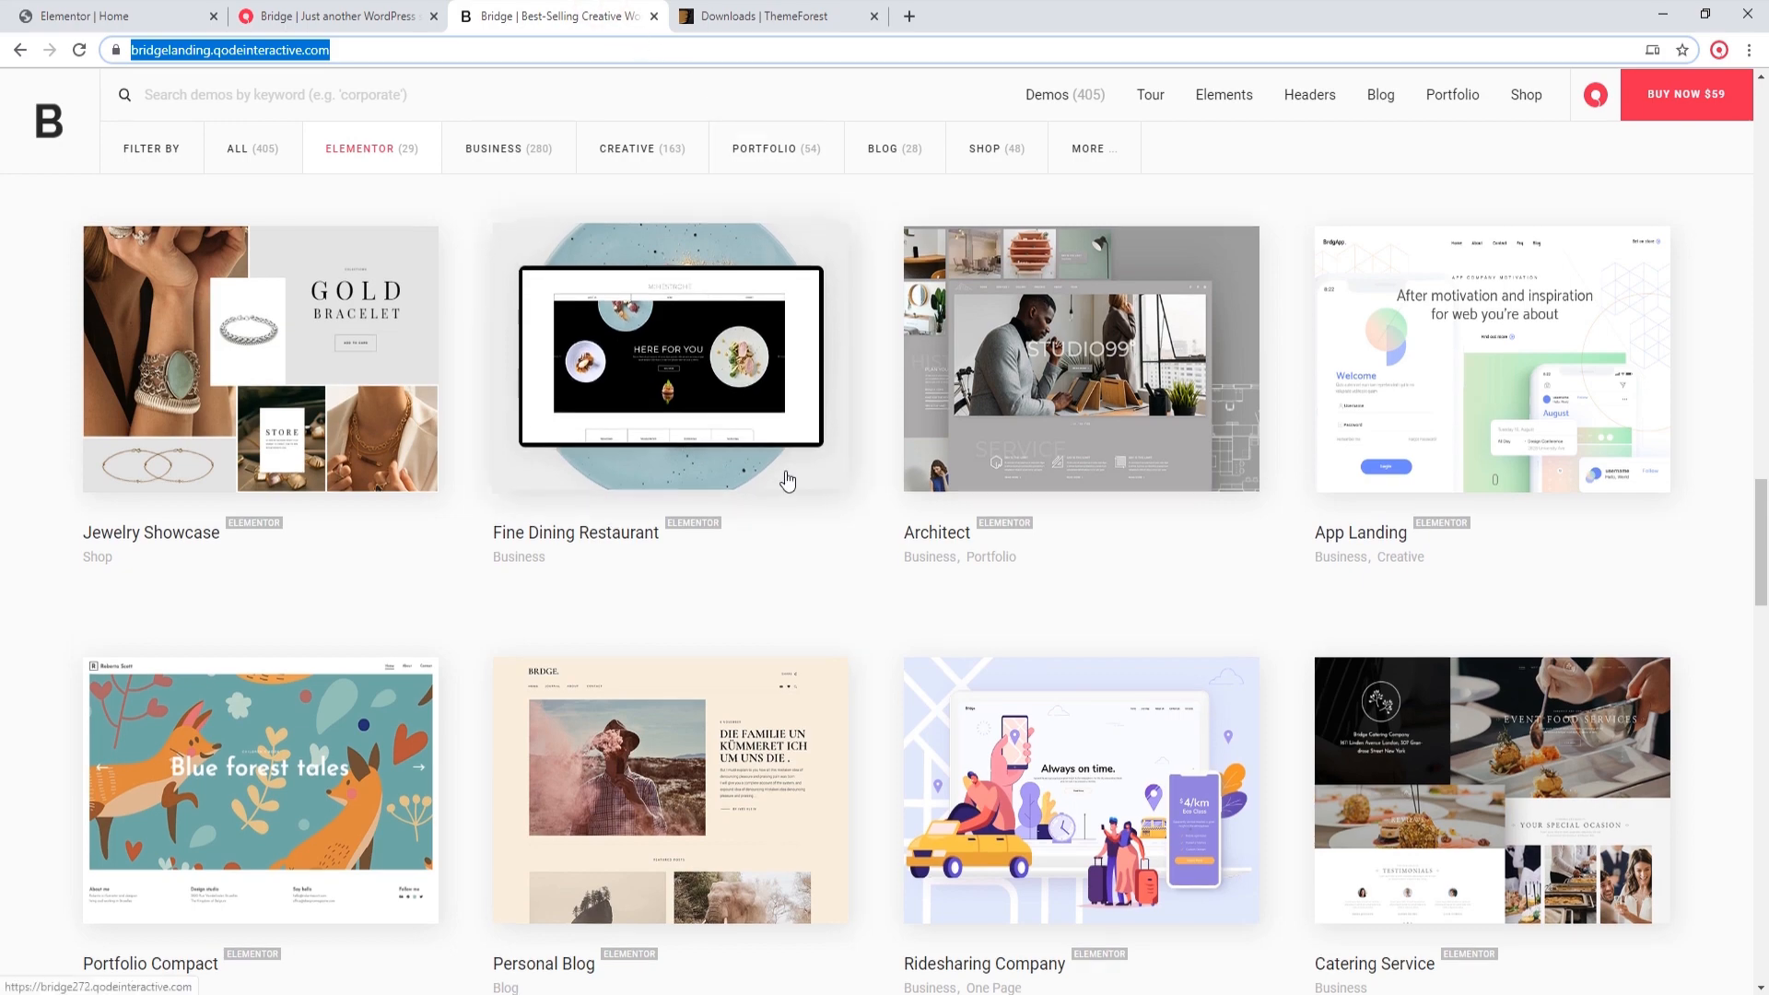
scroll(788, 478, up, 6)
scroll(794, 509, up, 10)
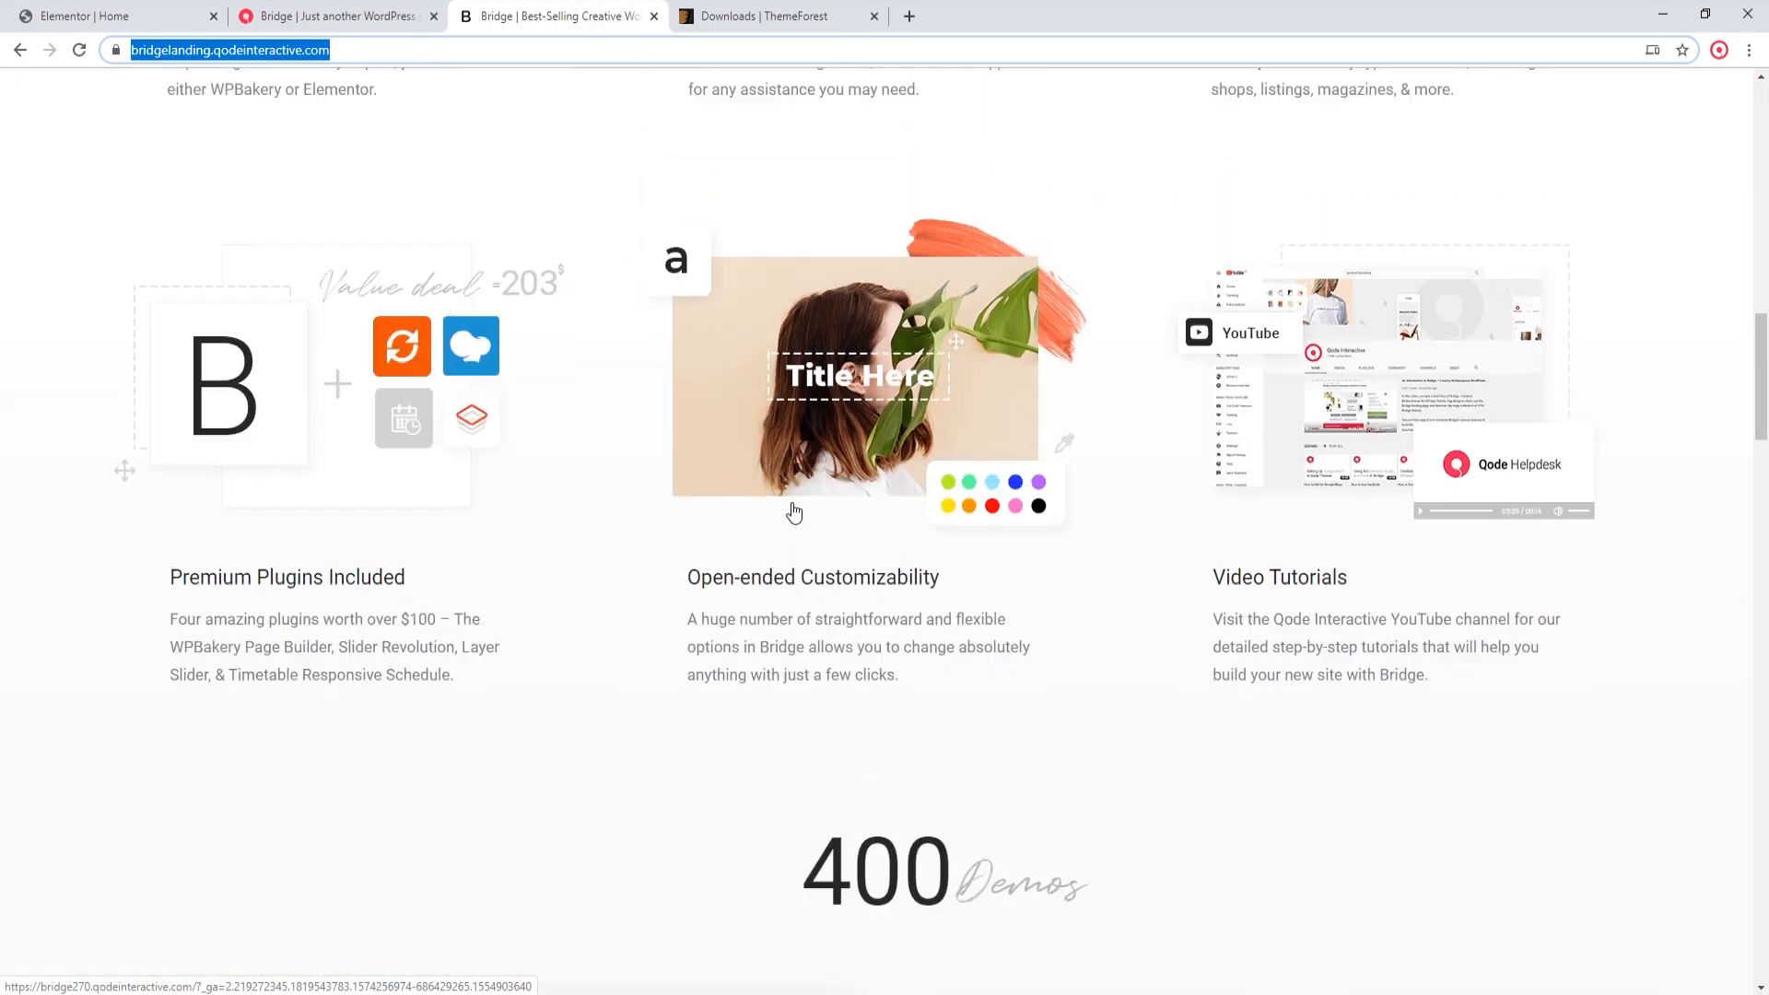
scroll(798, 521, up, 9)
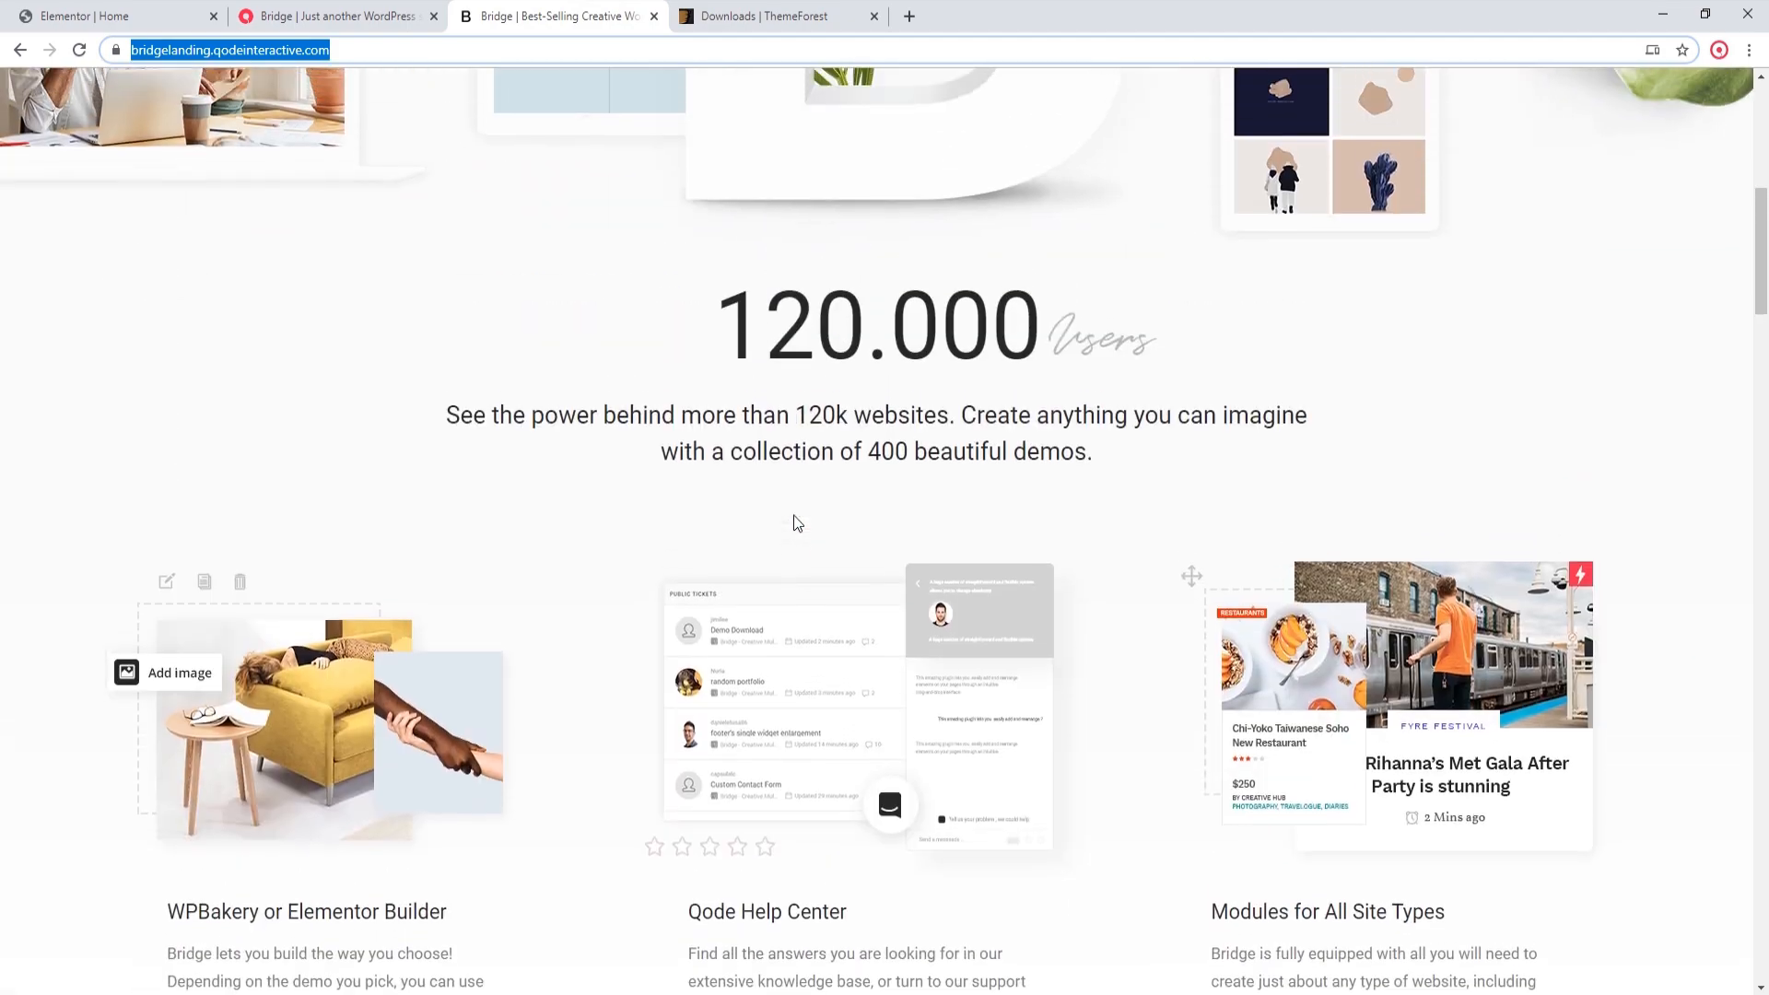
scroll(798, 523, up, 4)
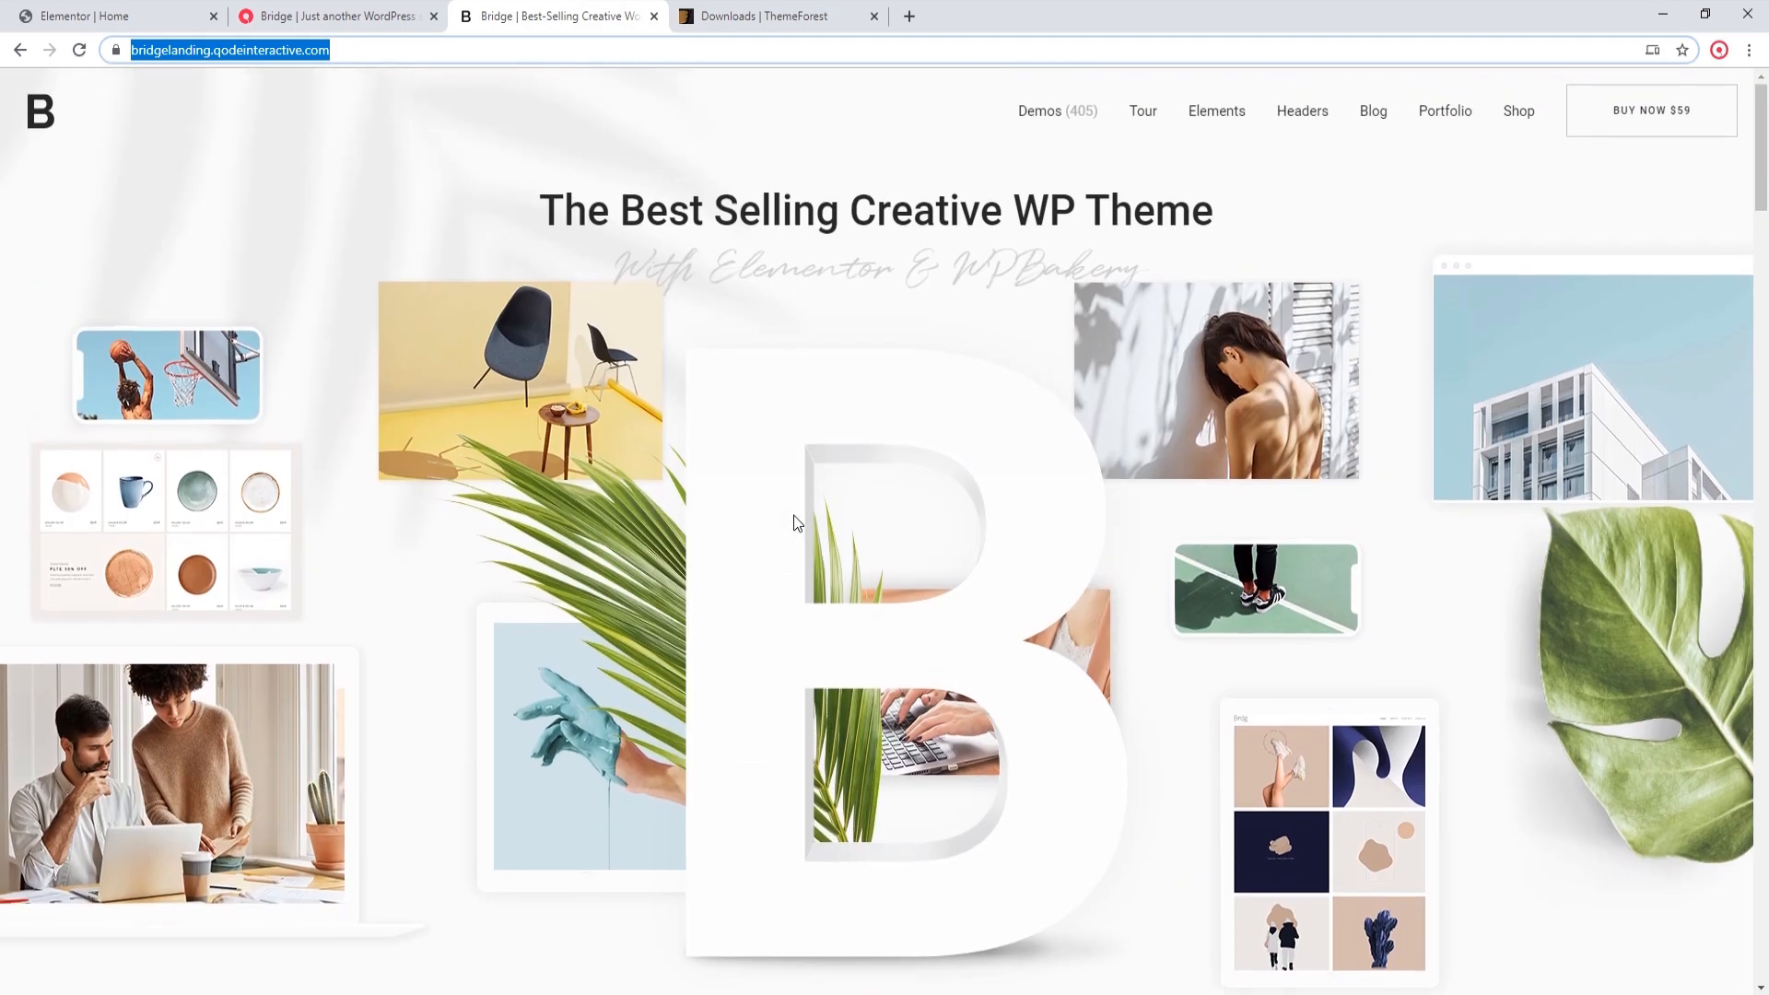